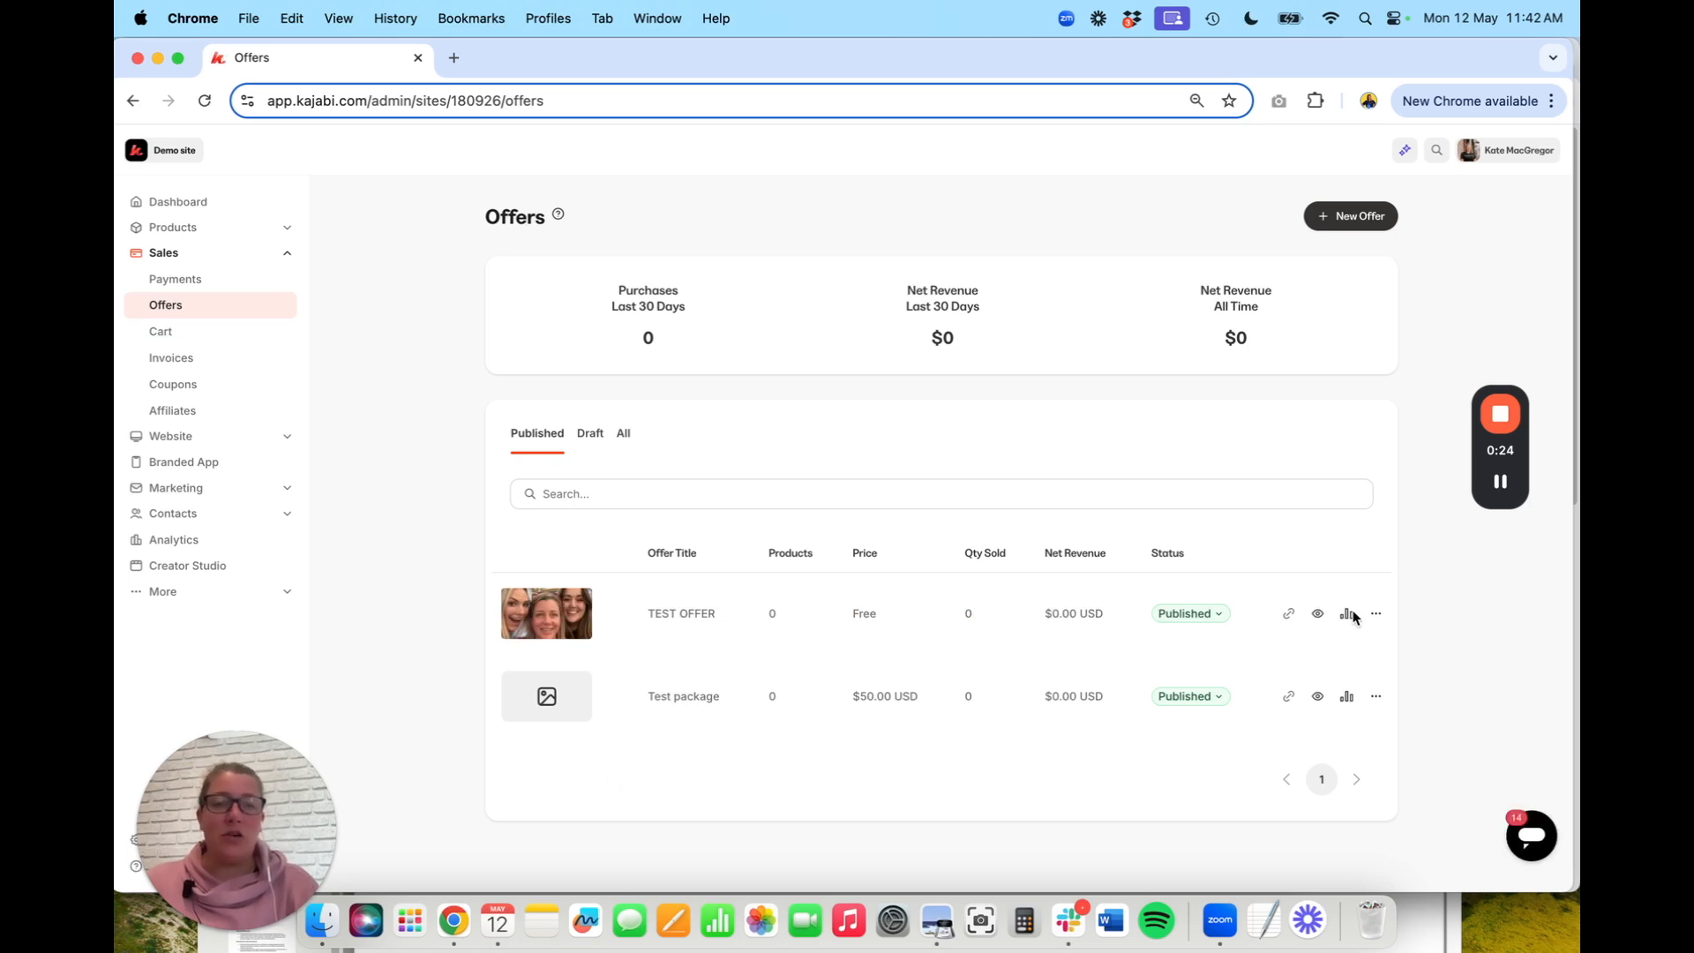
Start a new offer and title it "Mini Course"
left_click(1350, 216)
left_click(347, 313)
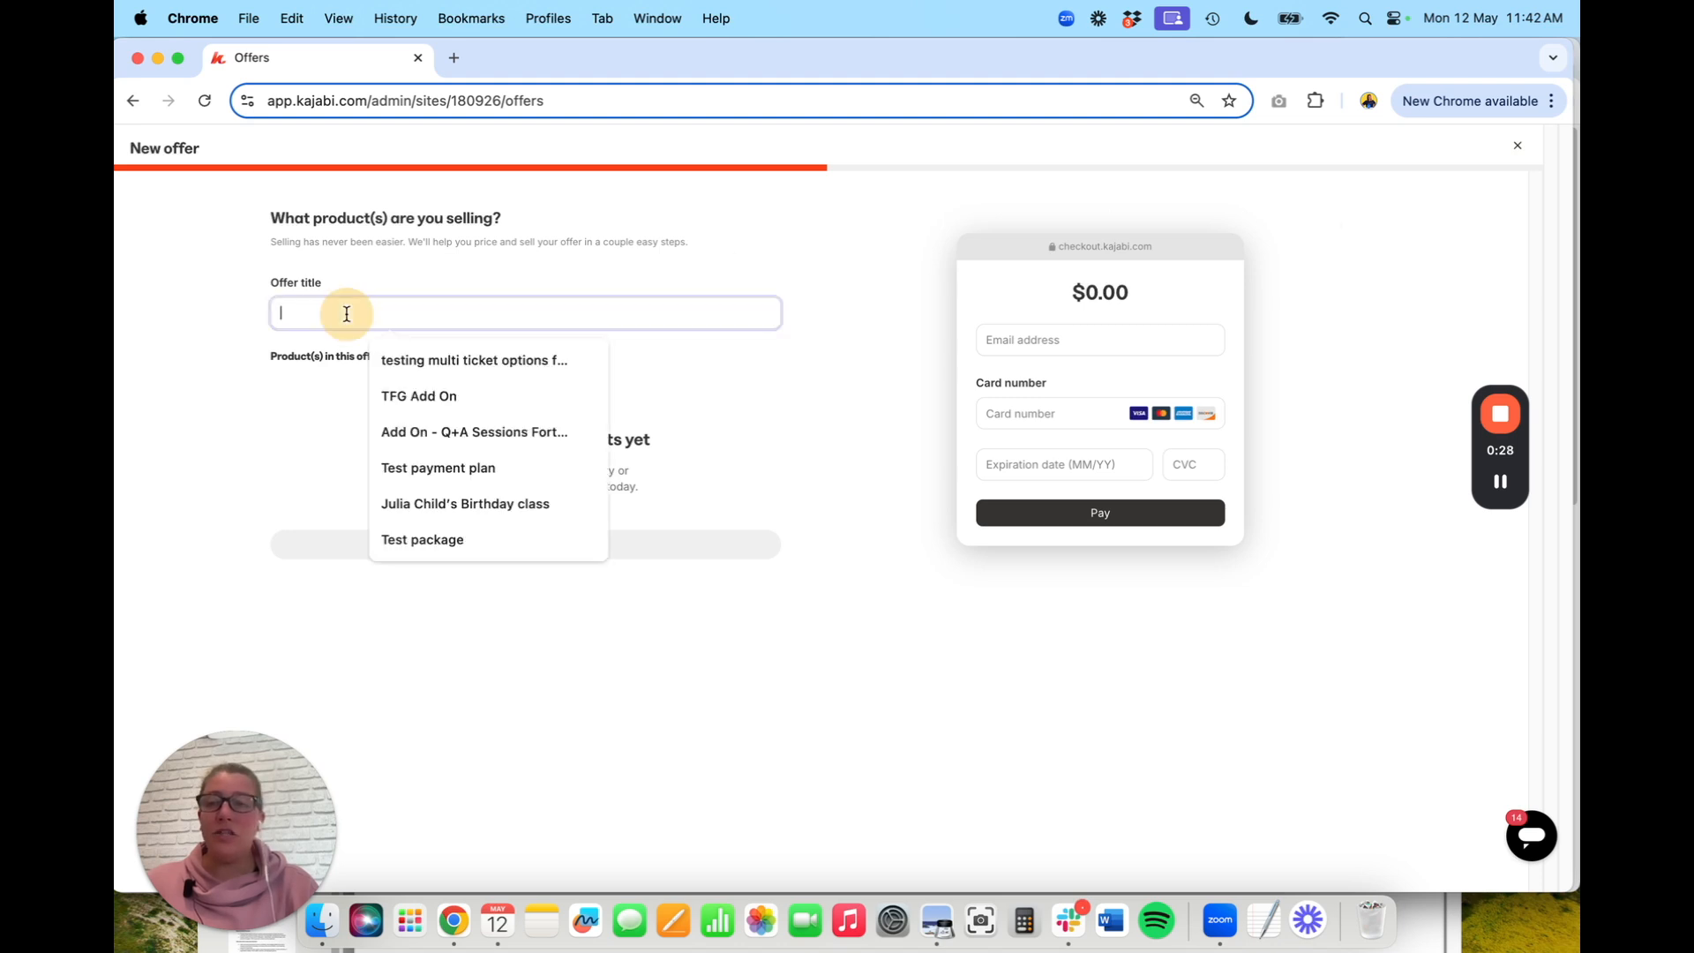
key("Up")
key("Up")
key("Up")
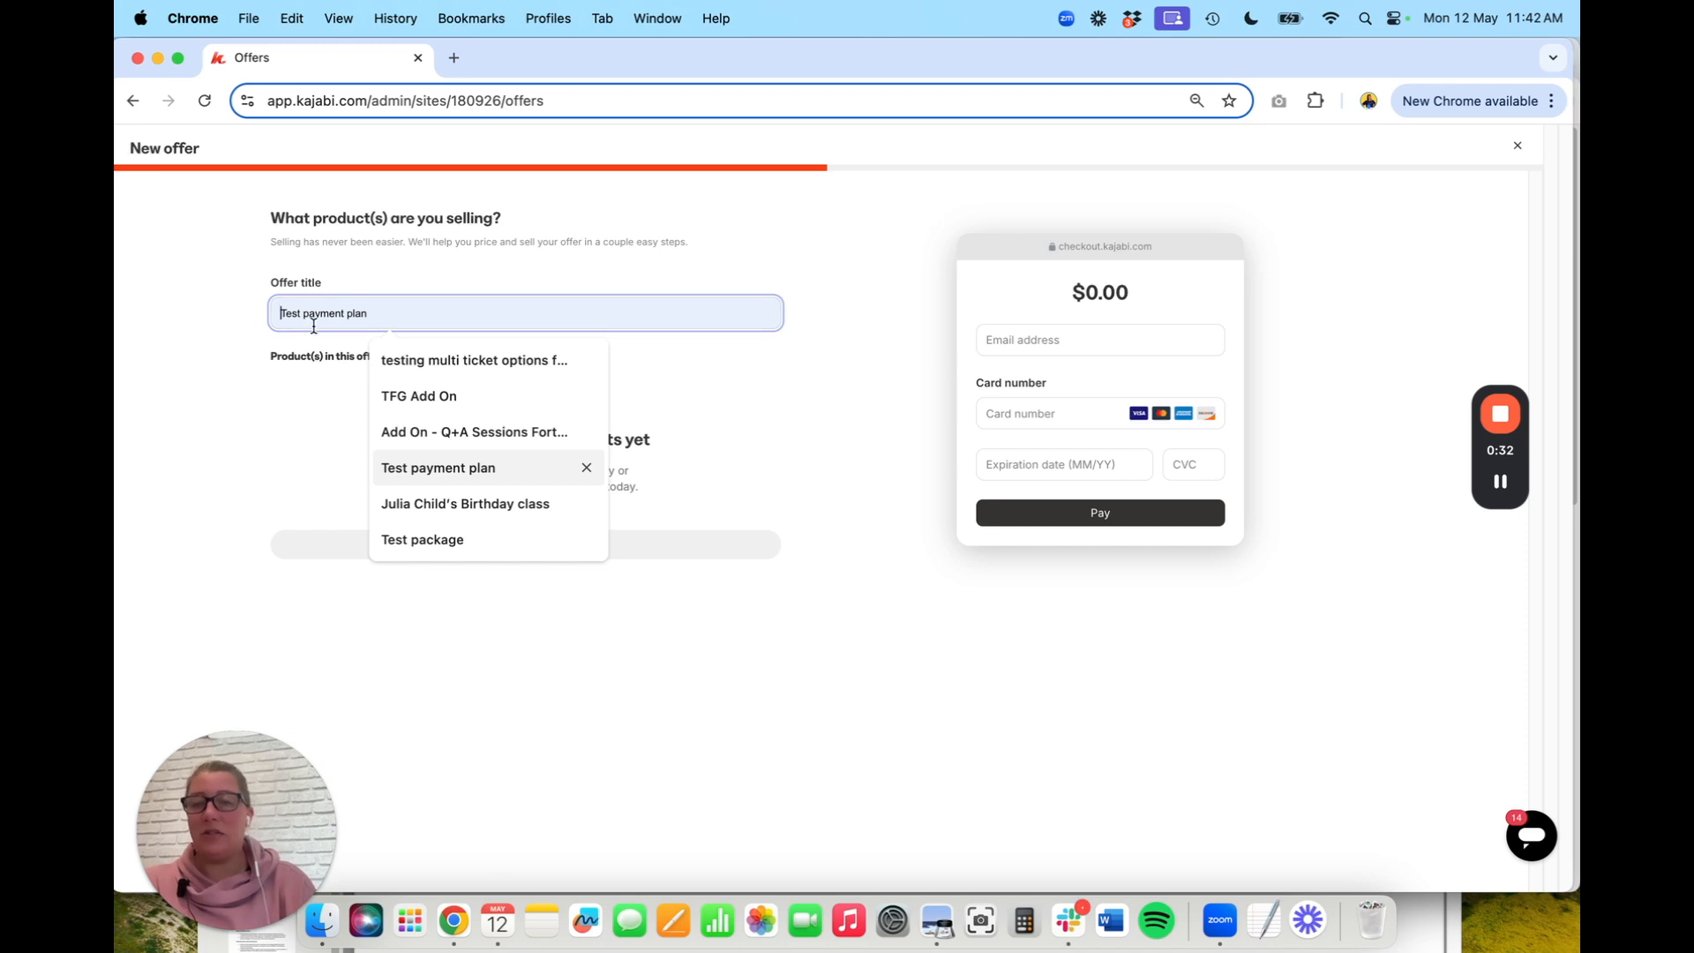
type("Mini Courese")
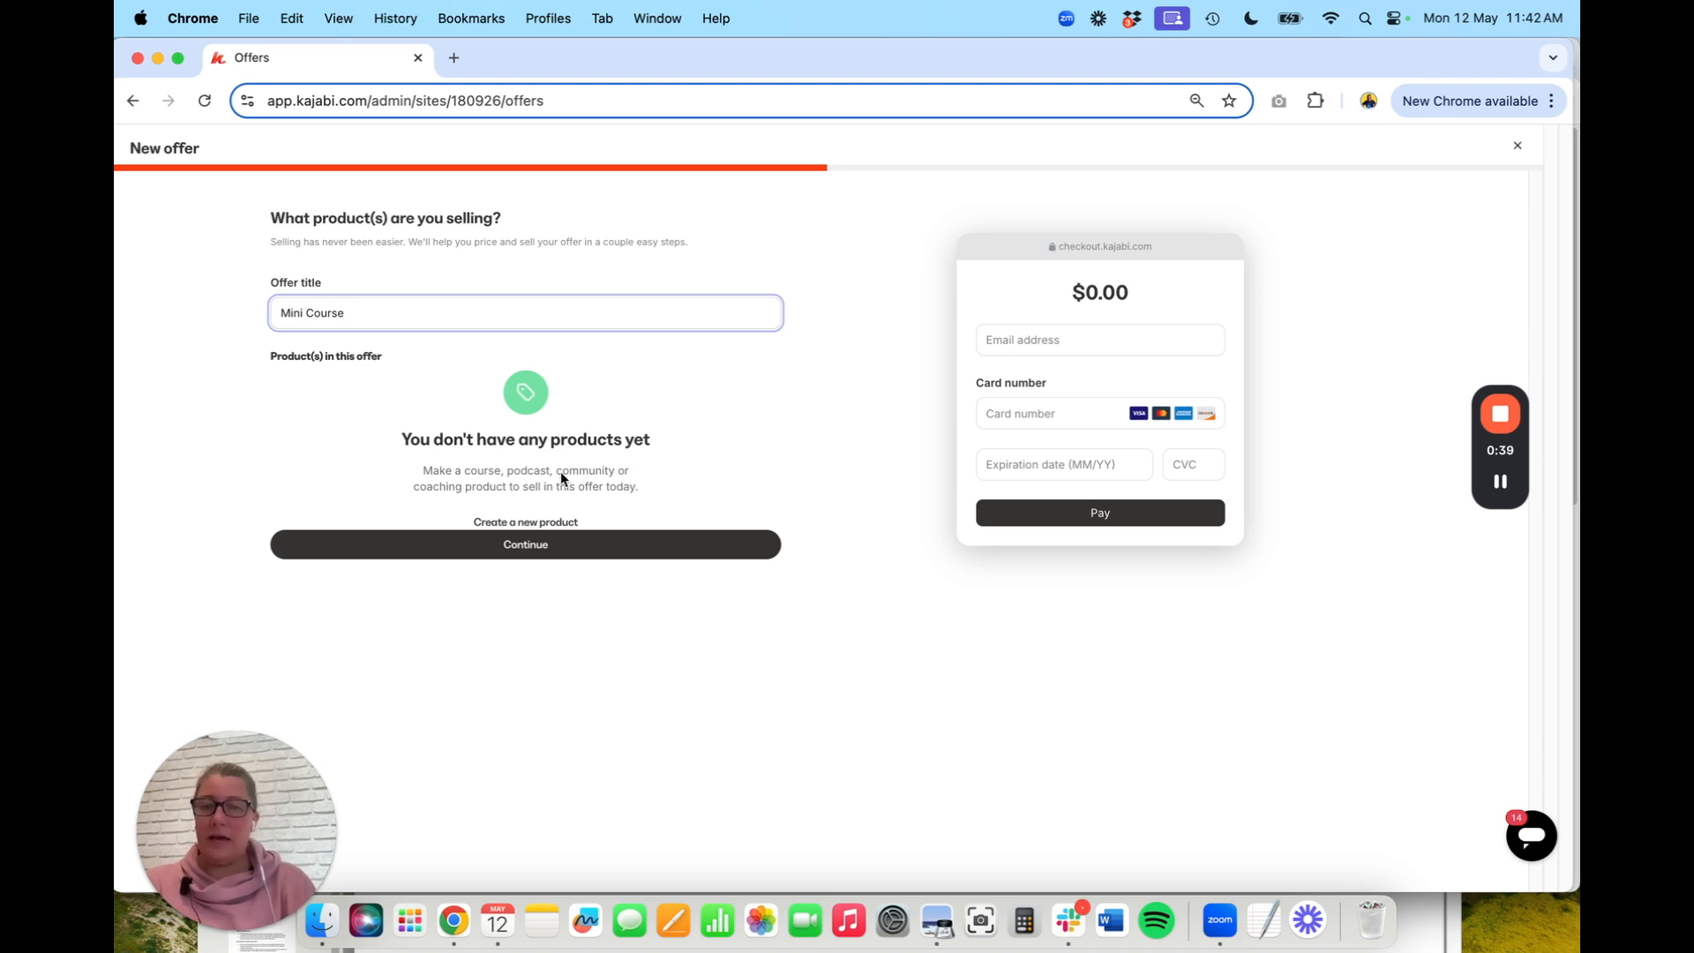
Continue to the offer's pricing without adding a product and set the one-time price to 99 USD
left_click(573, 544)
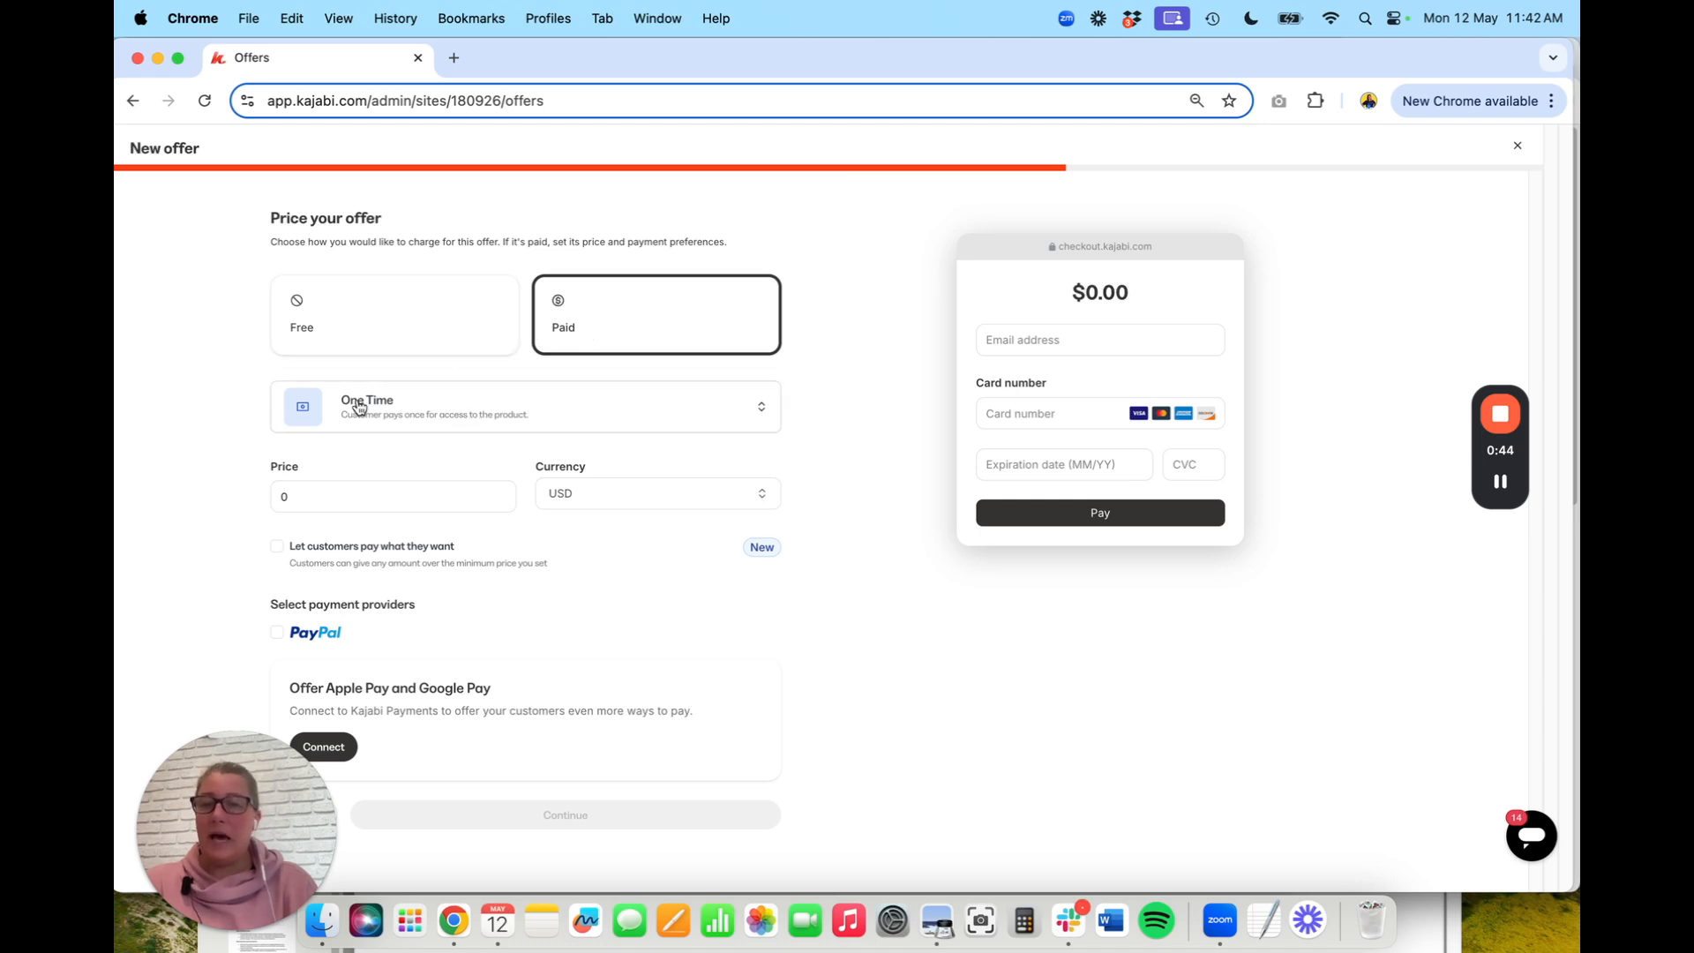
left_click(371, 486)
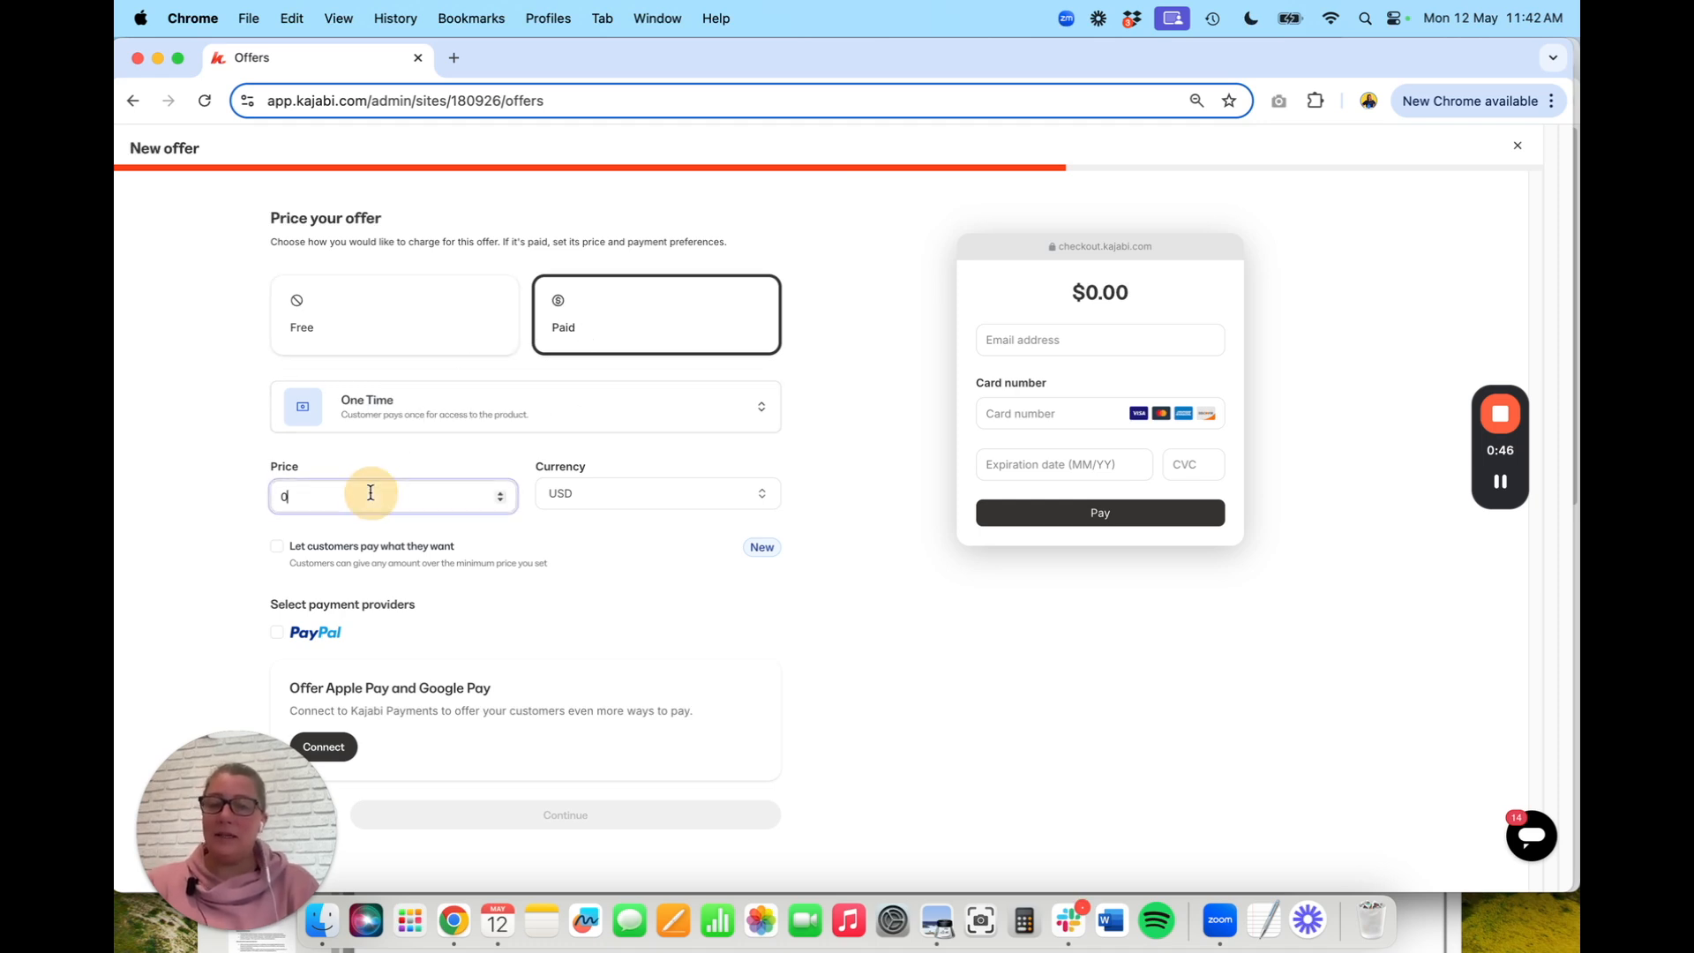
type("99")
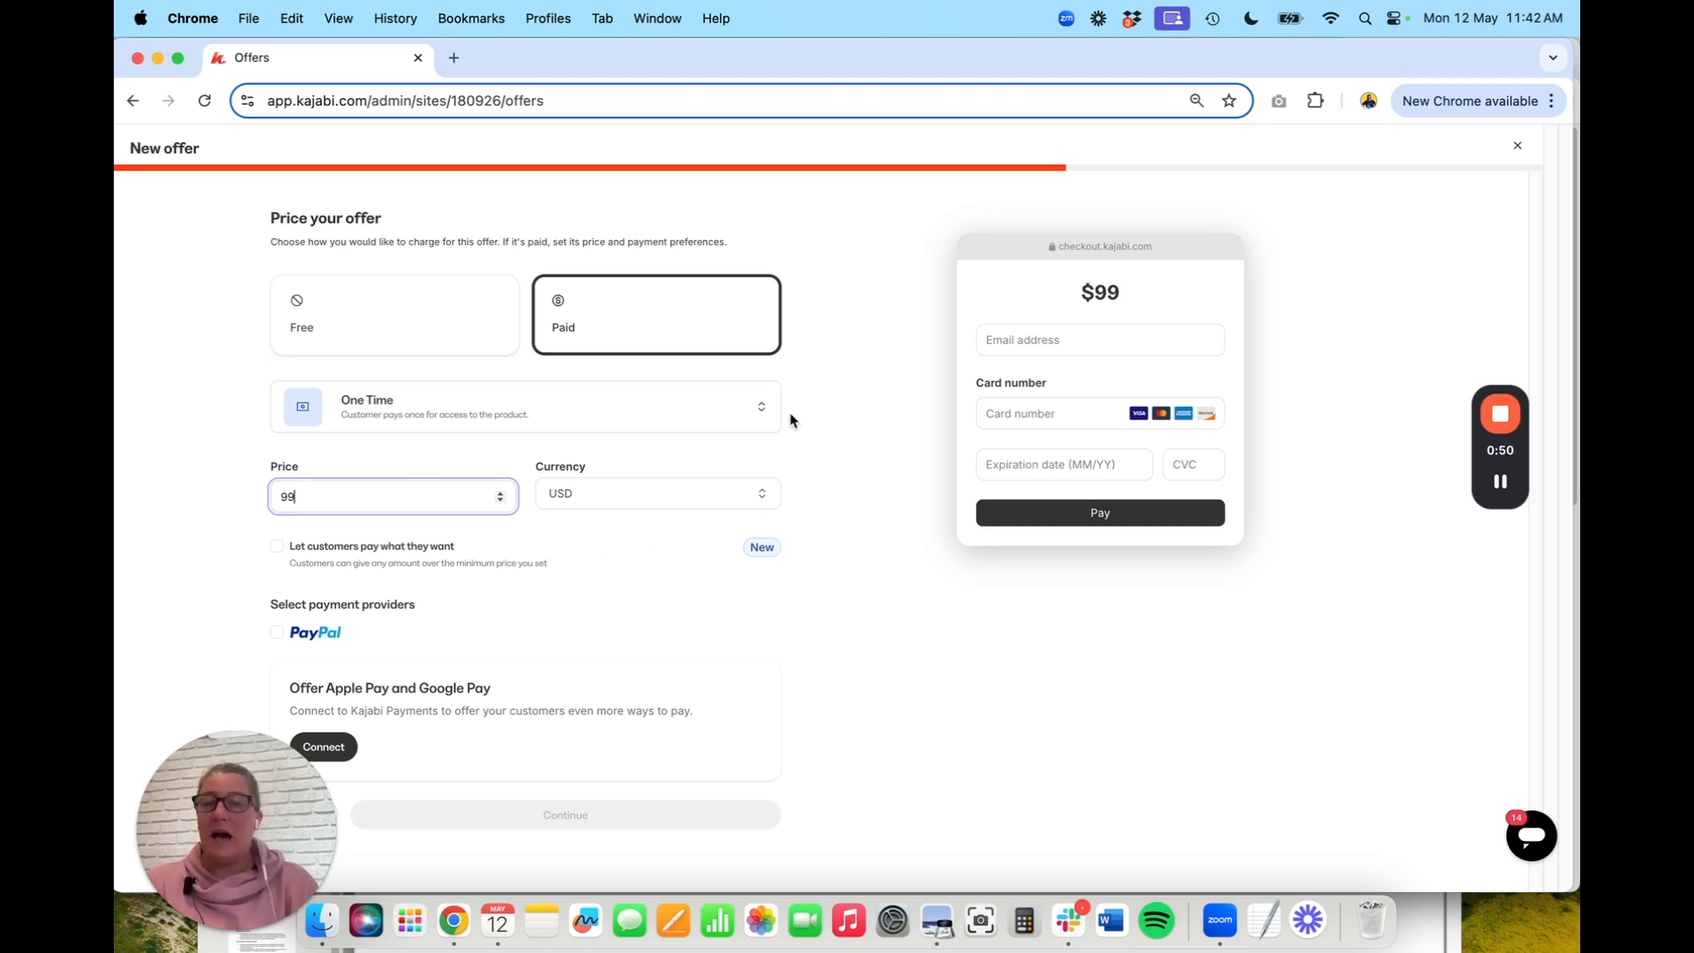
Look through the payment type choices and try the option that lets customers pay what they want
left_click(761, 406)
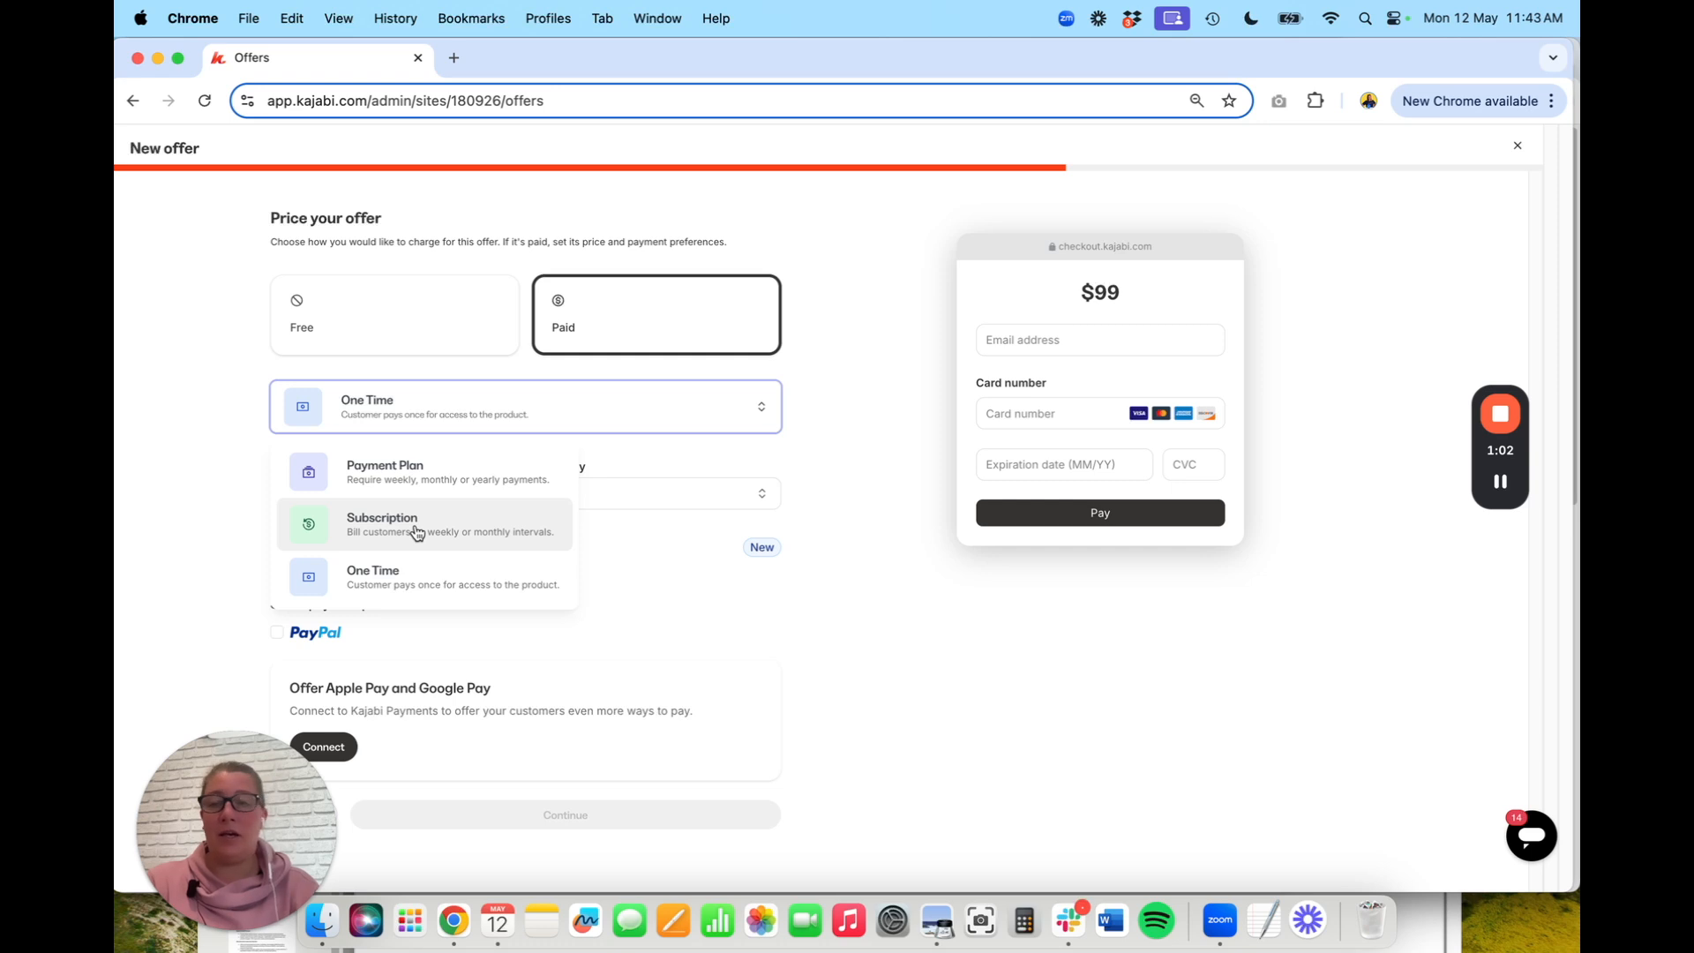
left_click(862, 611)
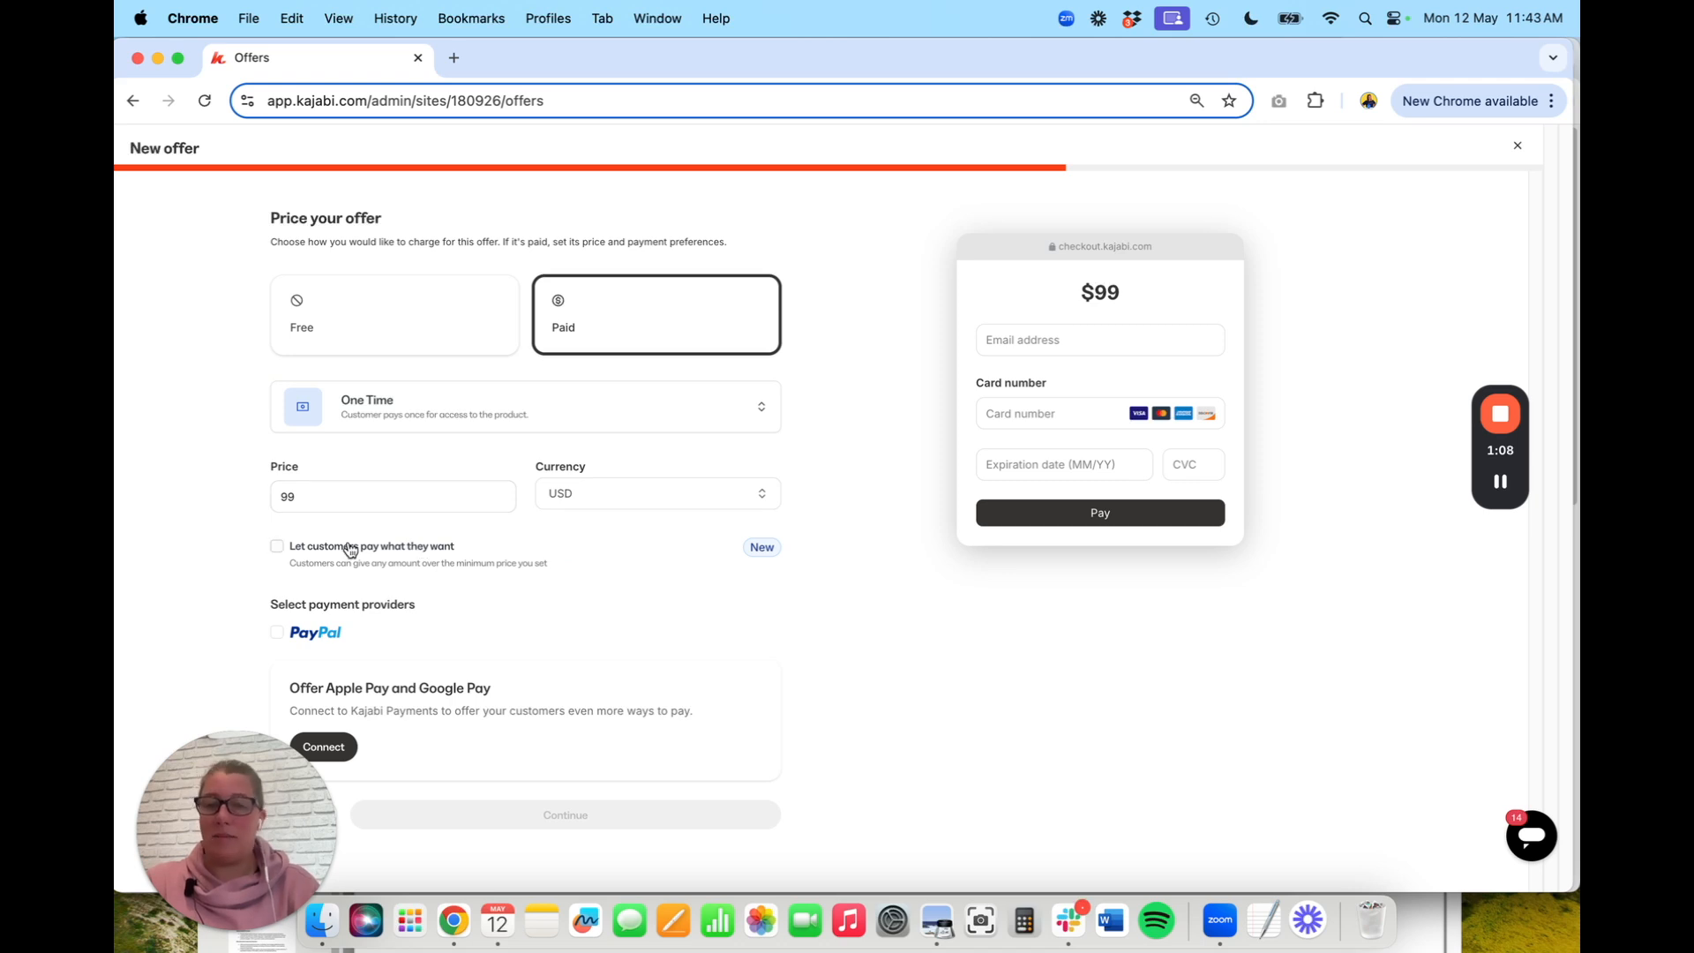
left_click(278, 548)
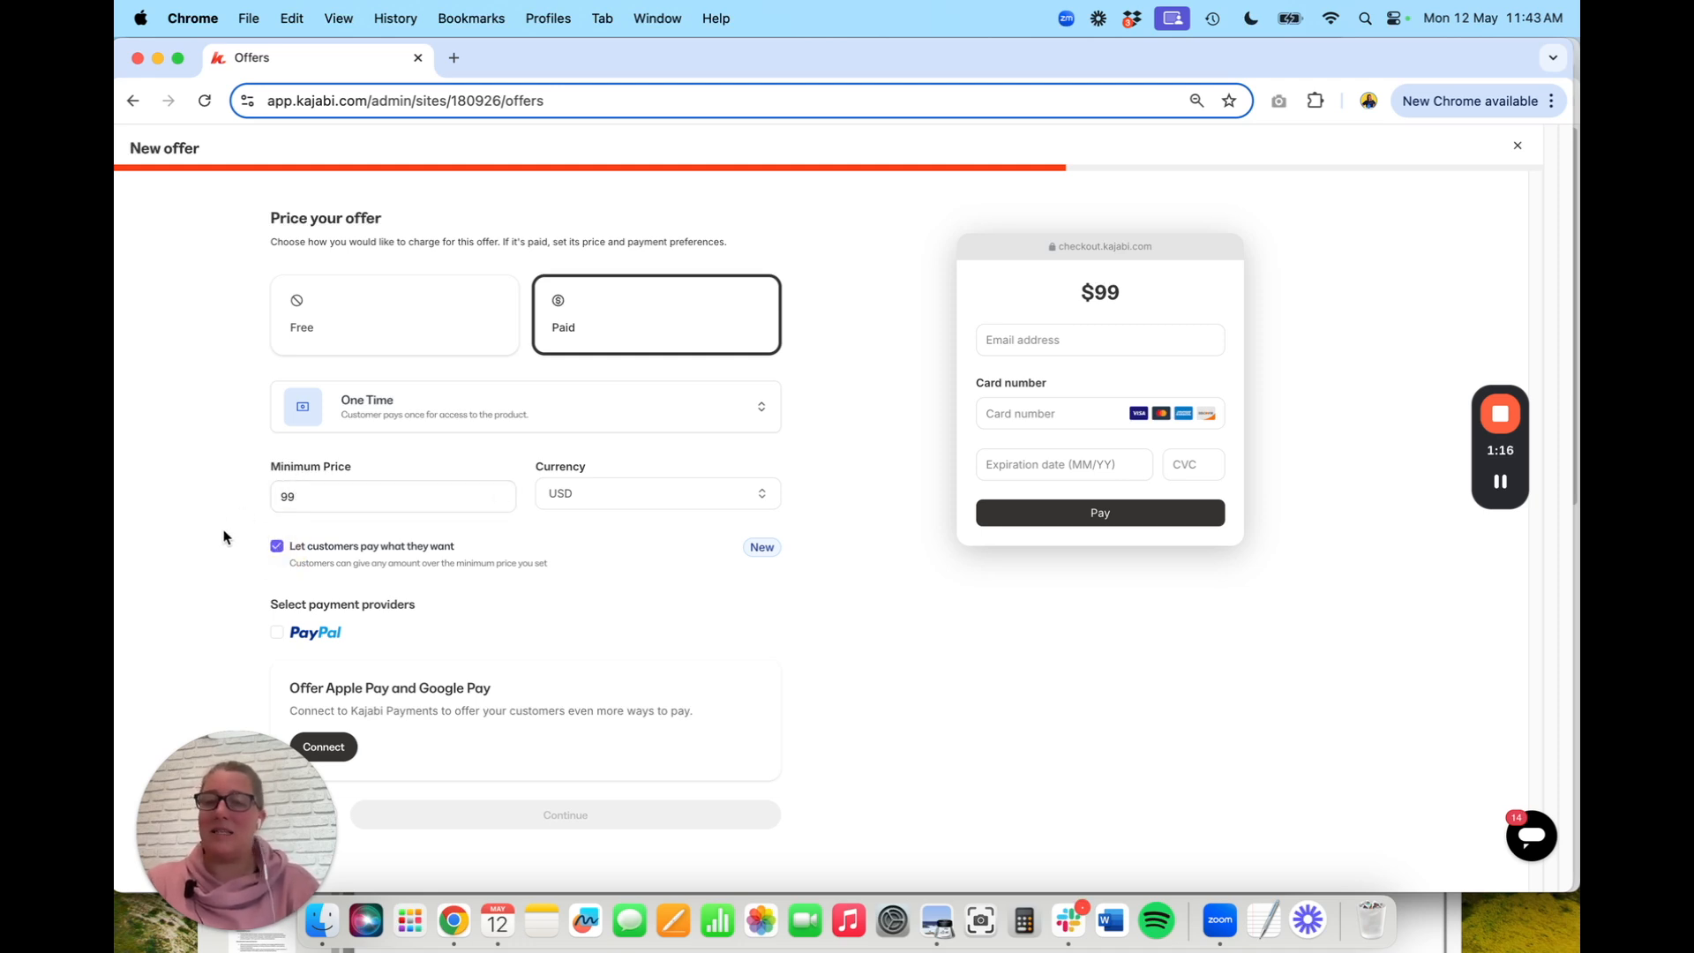
left_click(277, 549)
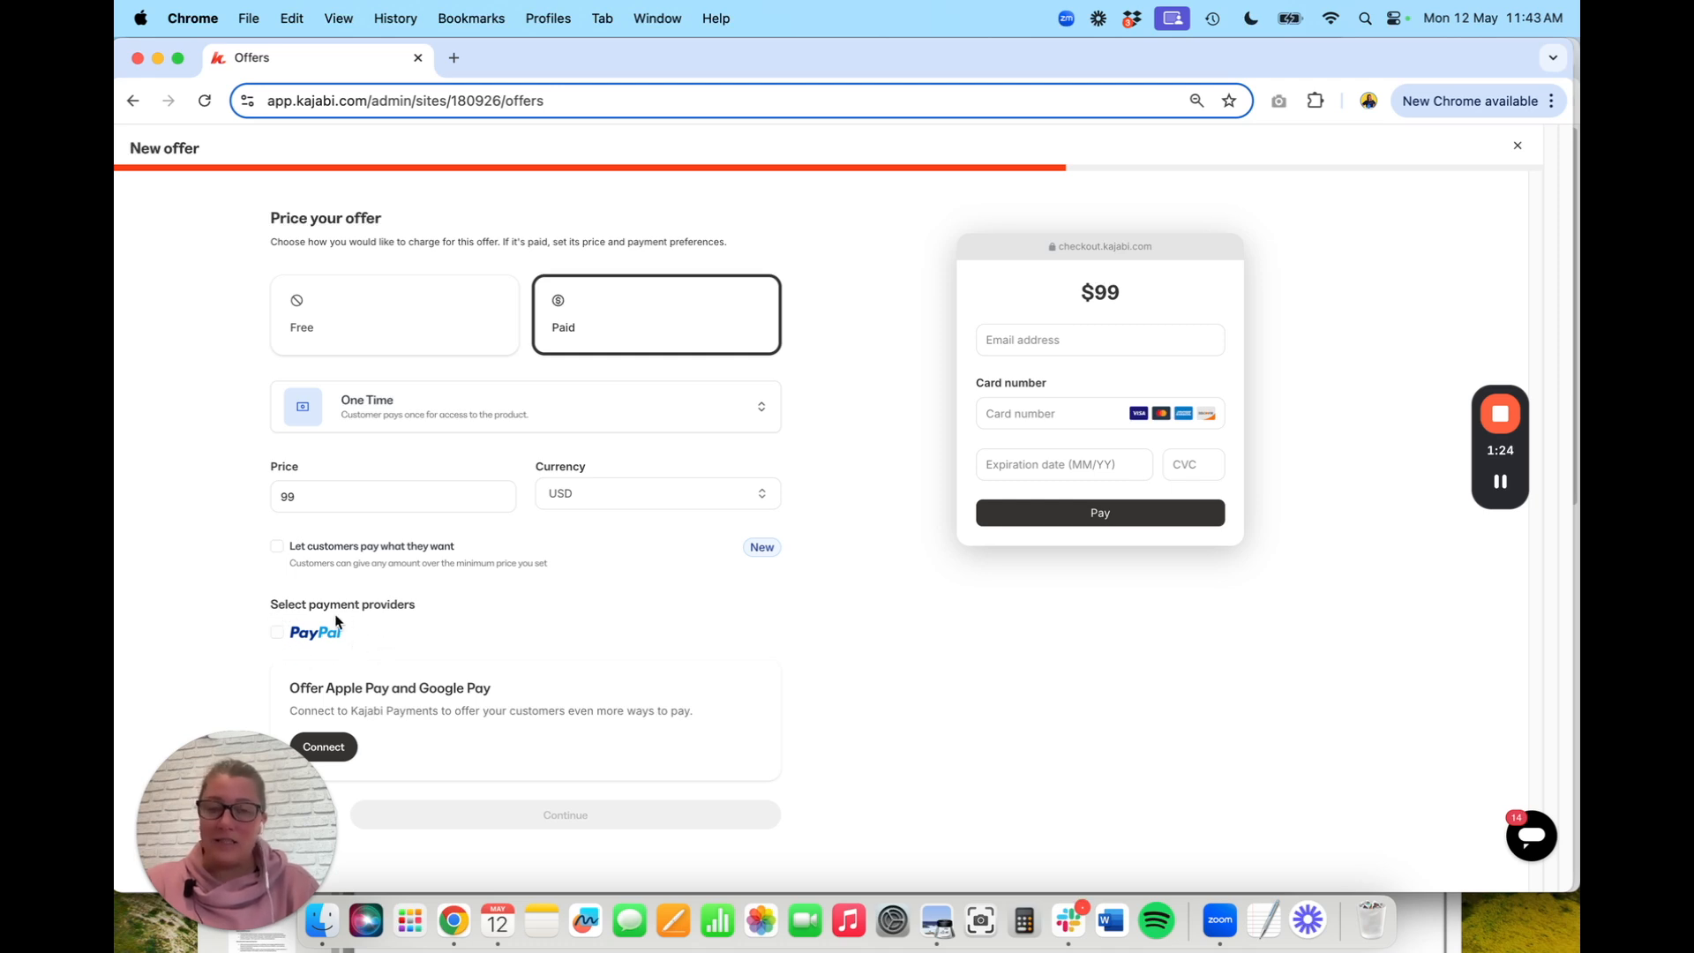
Enable PayPal as the payment provider and continue to the checkout customization
left_click(277, 634)
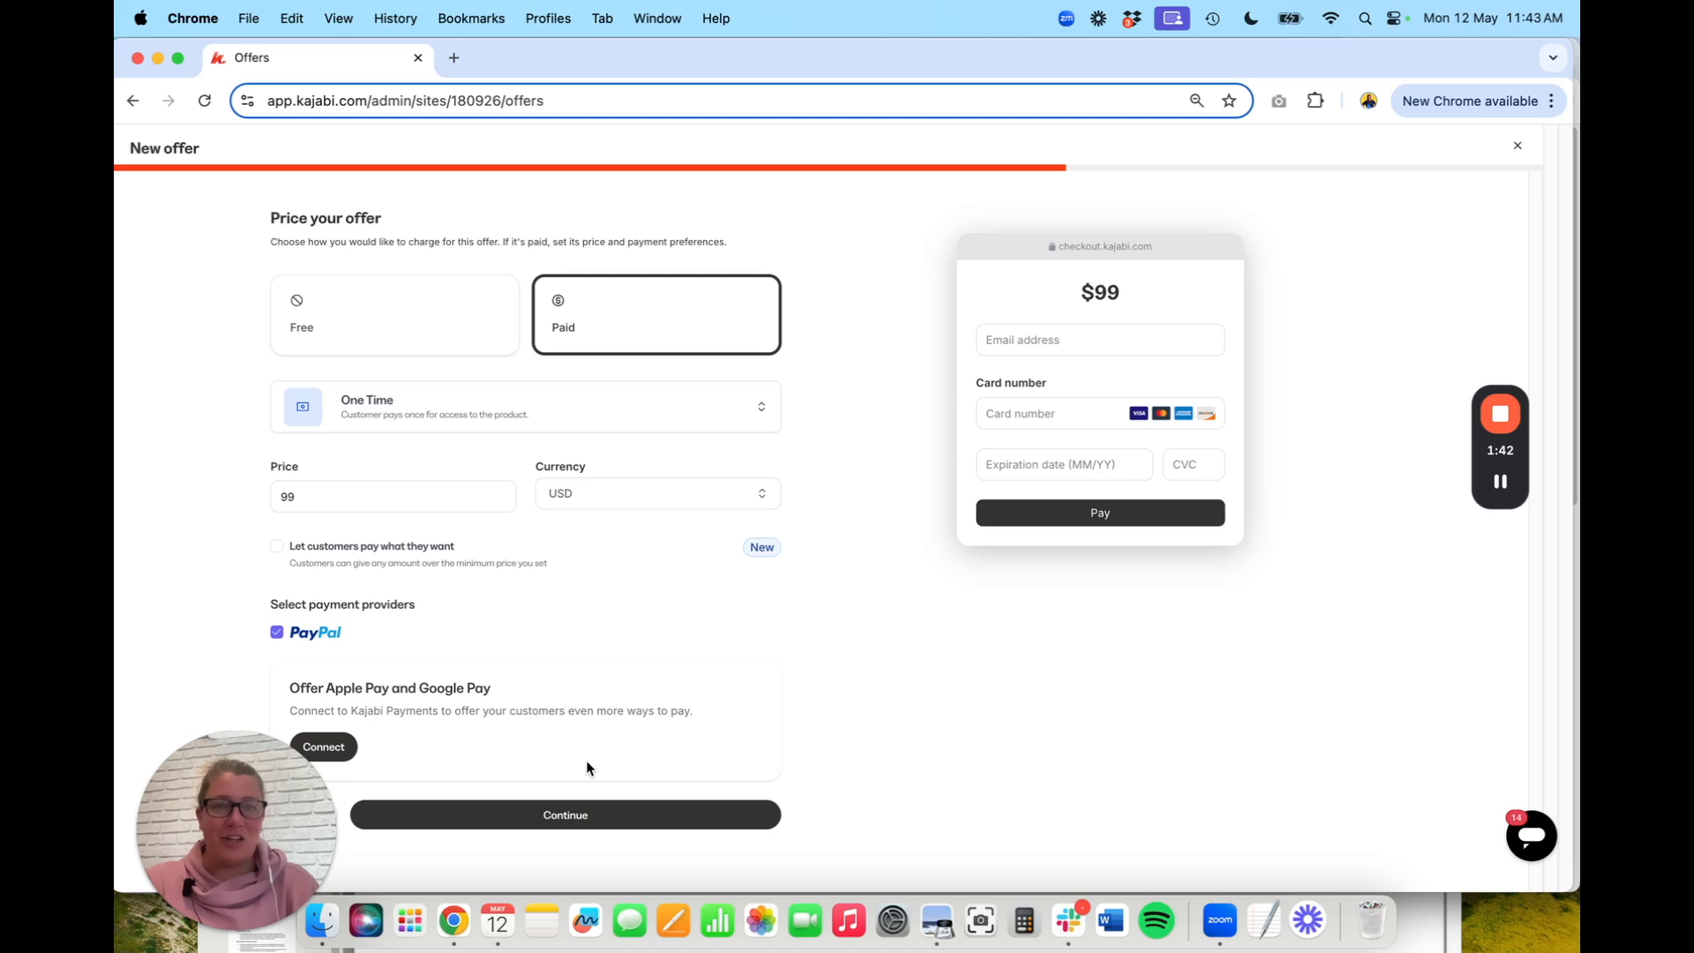
left_click(570, 813)
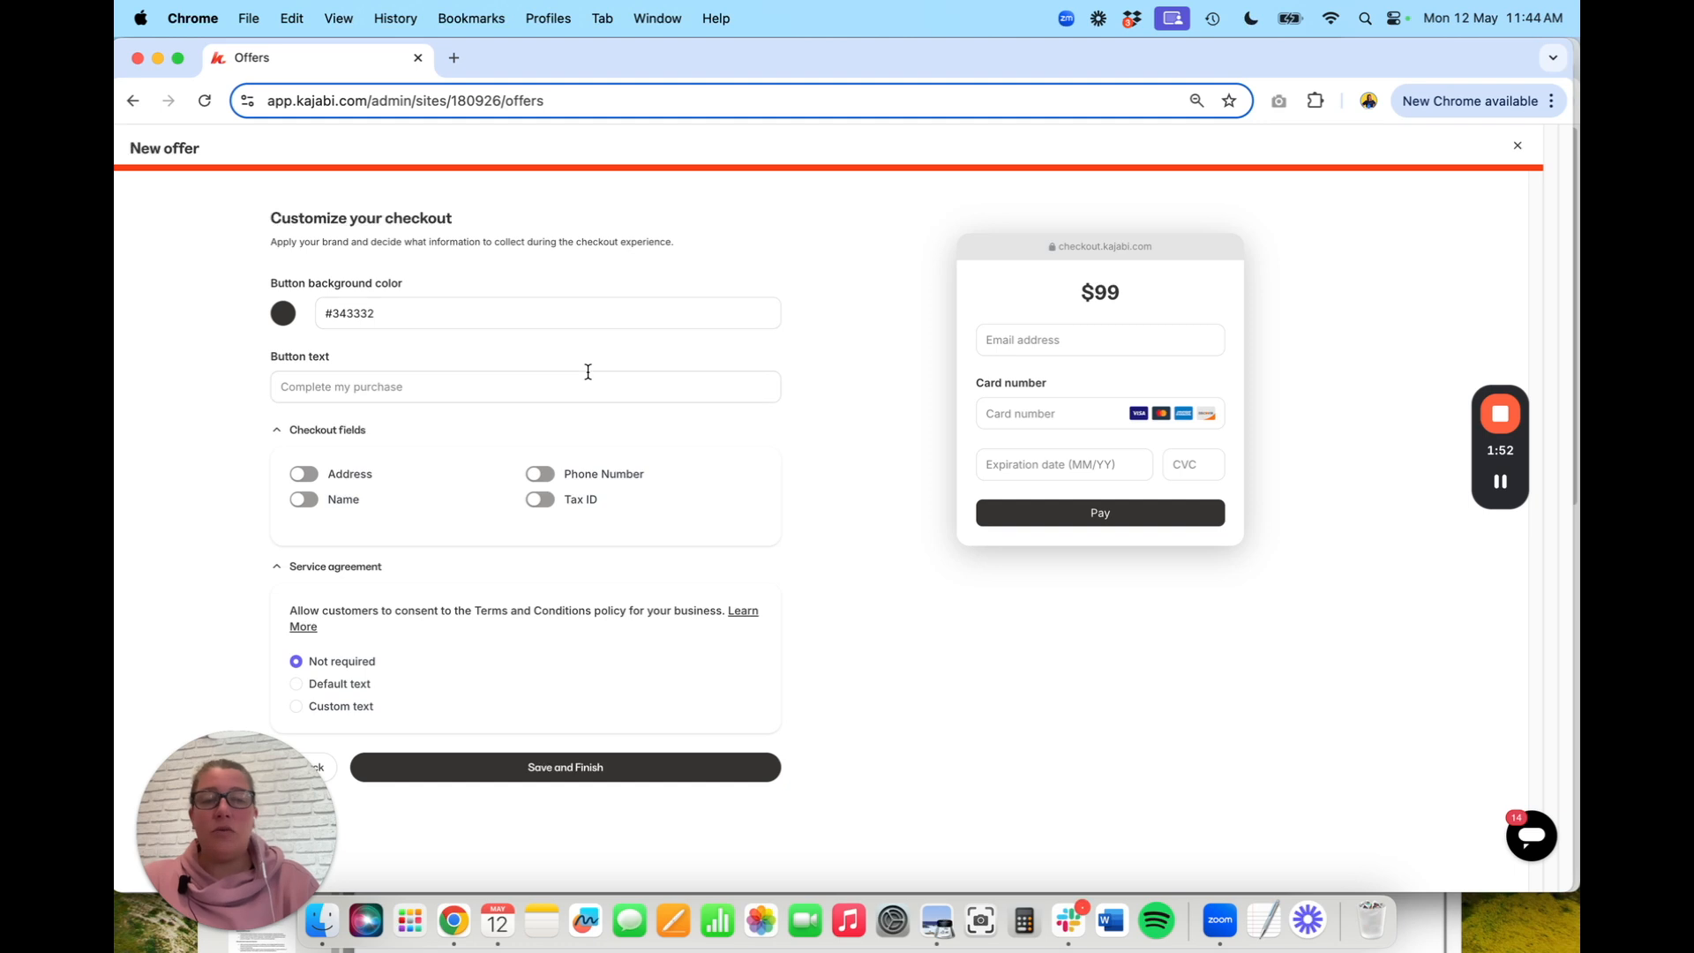
Set the checkout button's background color to purple #9b59b6 and its text to "Pay Now"
left_click(283, 314)
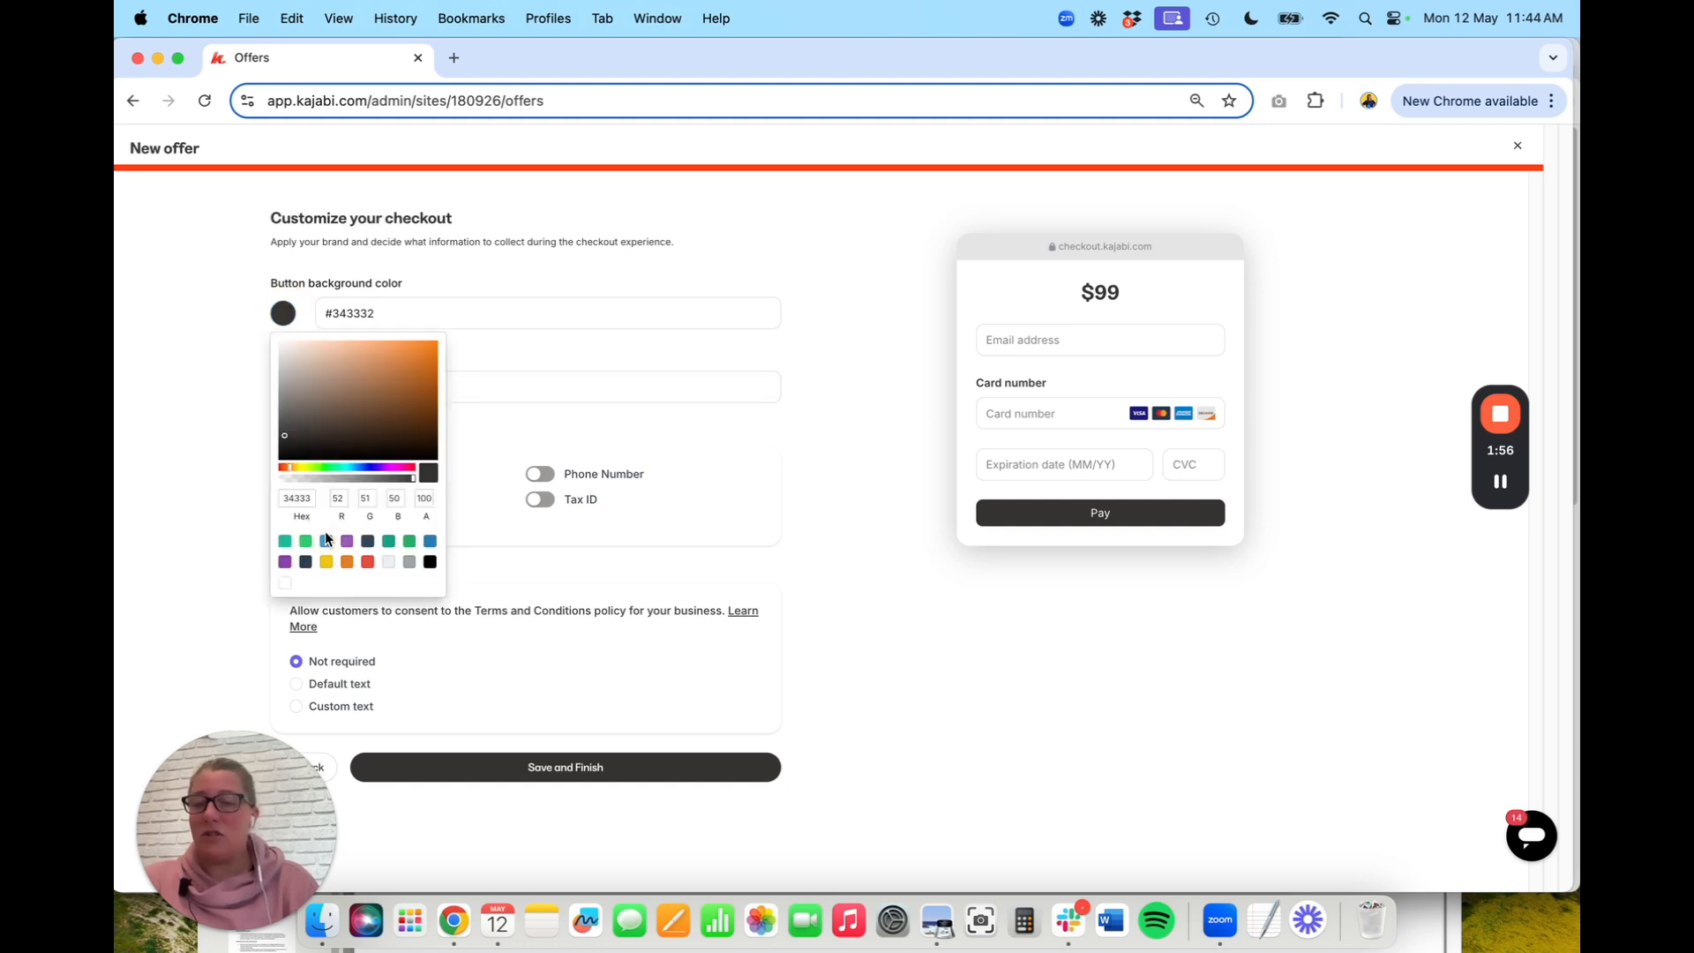
left_click(346, 541)
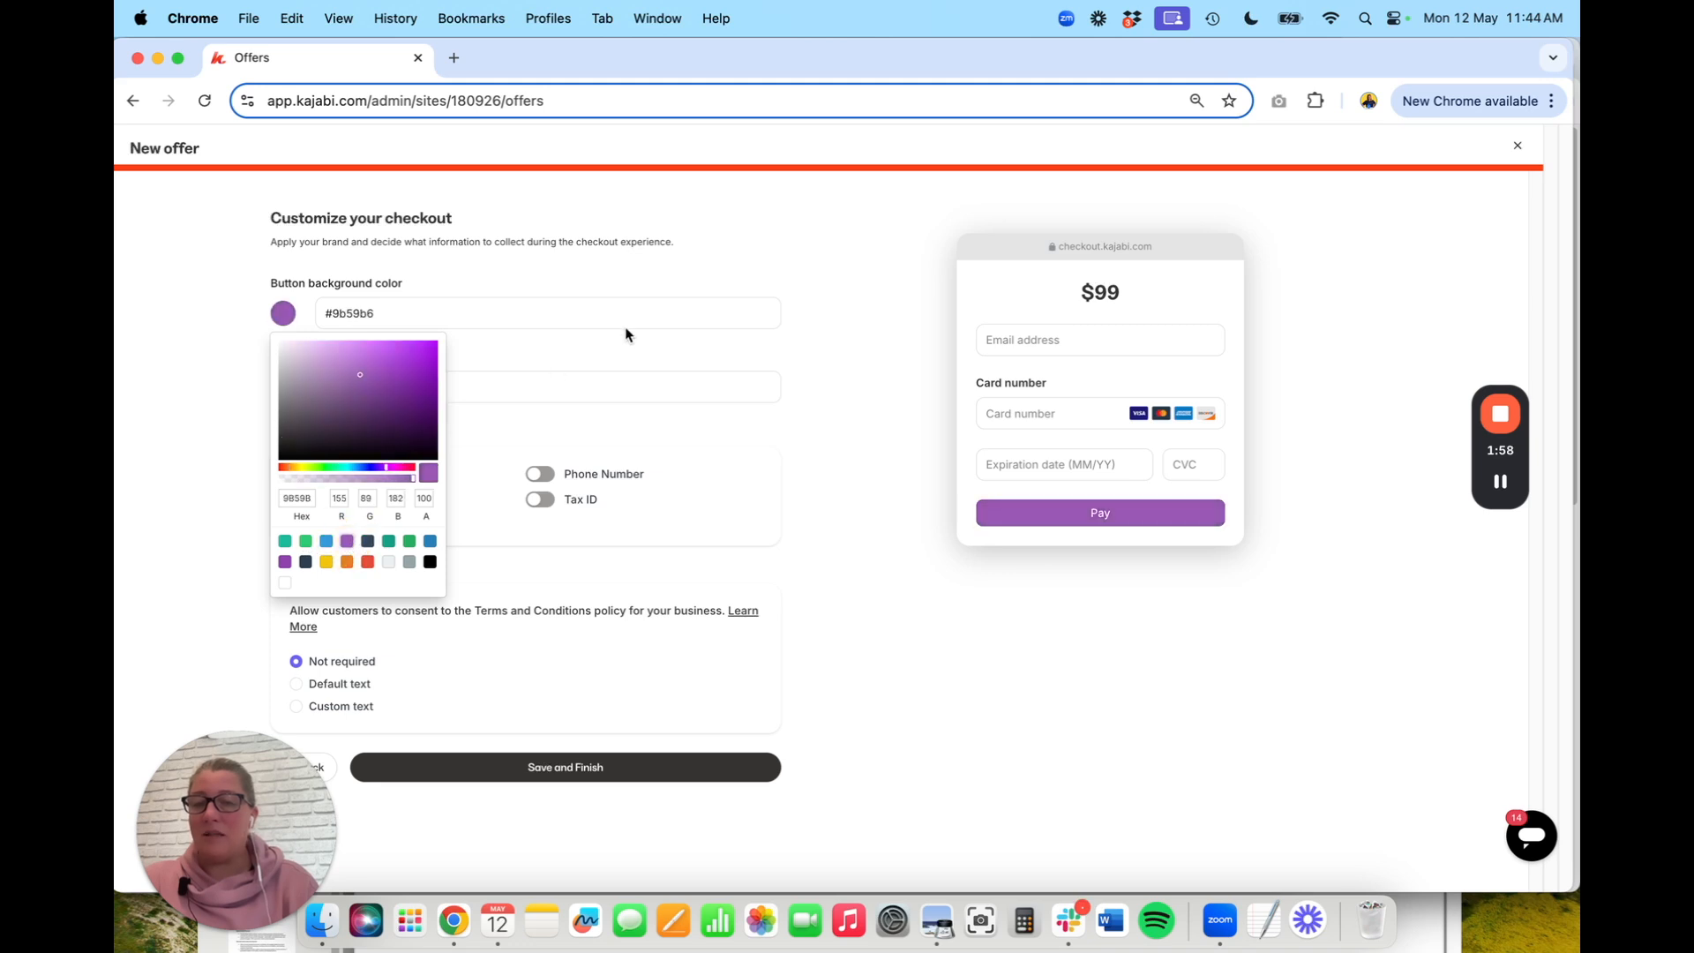
left_click(629, 281)
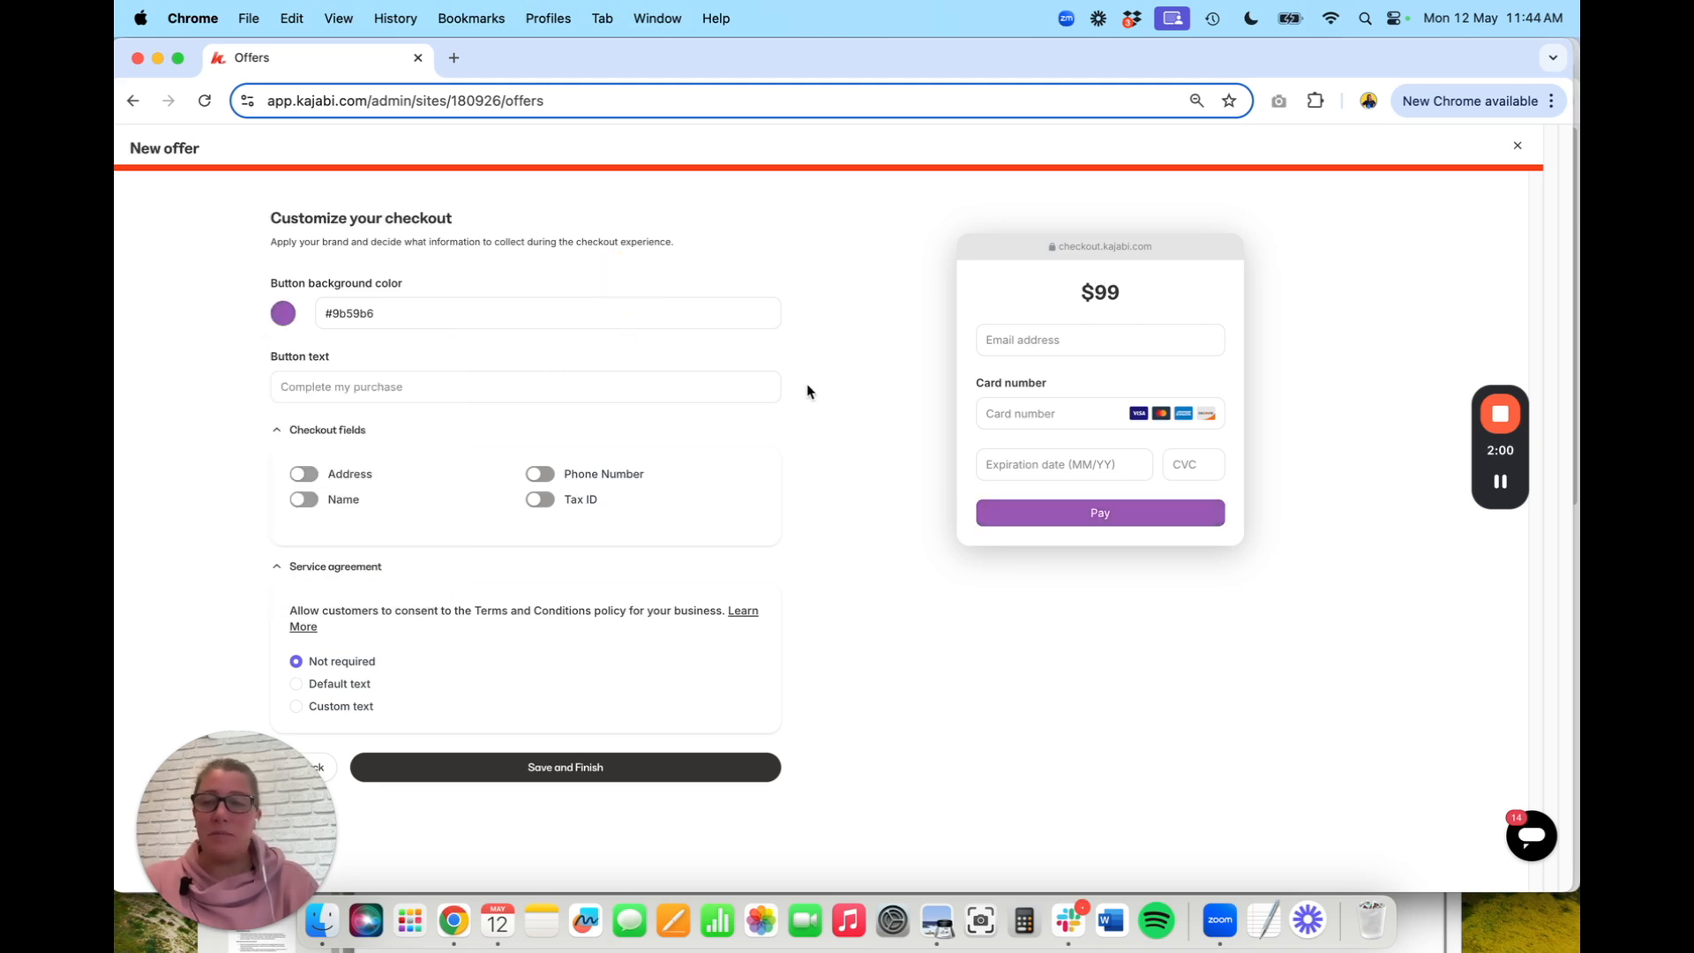
left_click(311, 393)
left_click(415, 435)
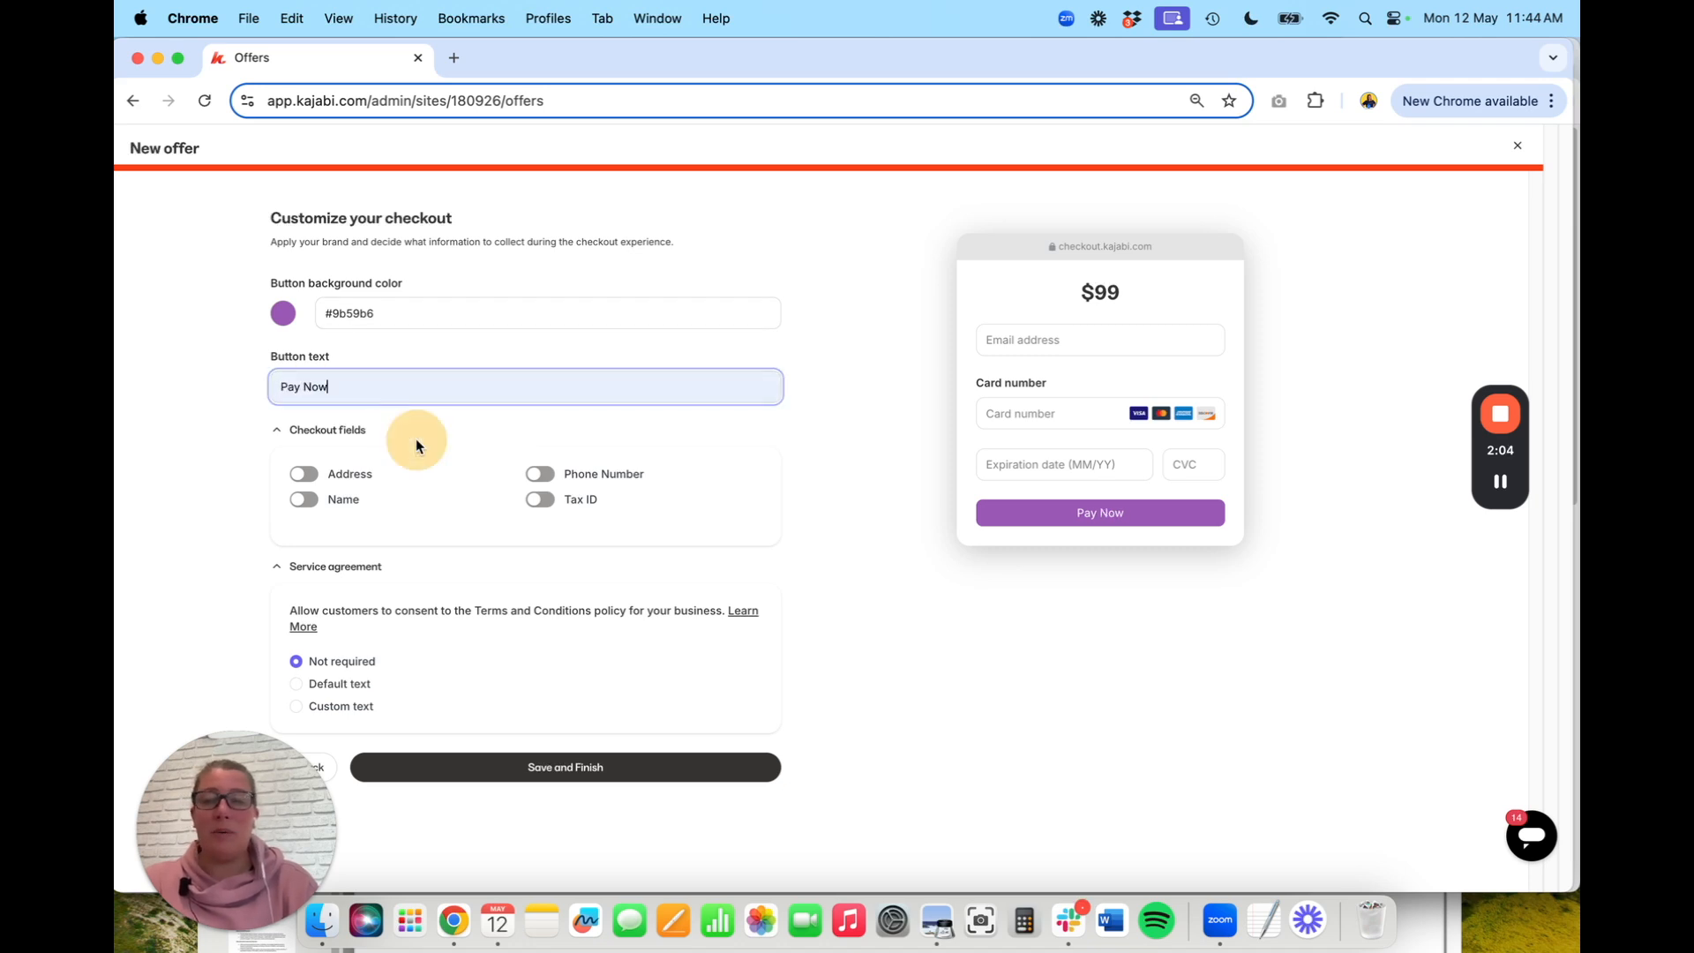
left_click(156, 462)
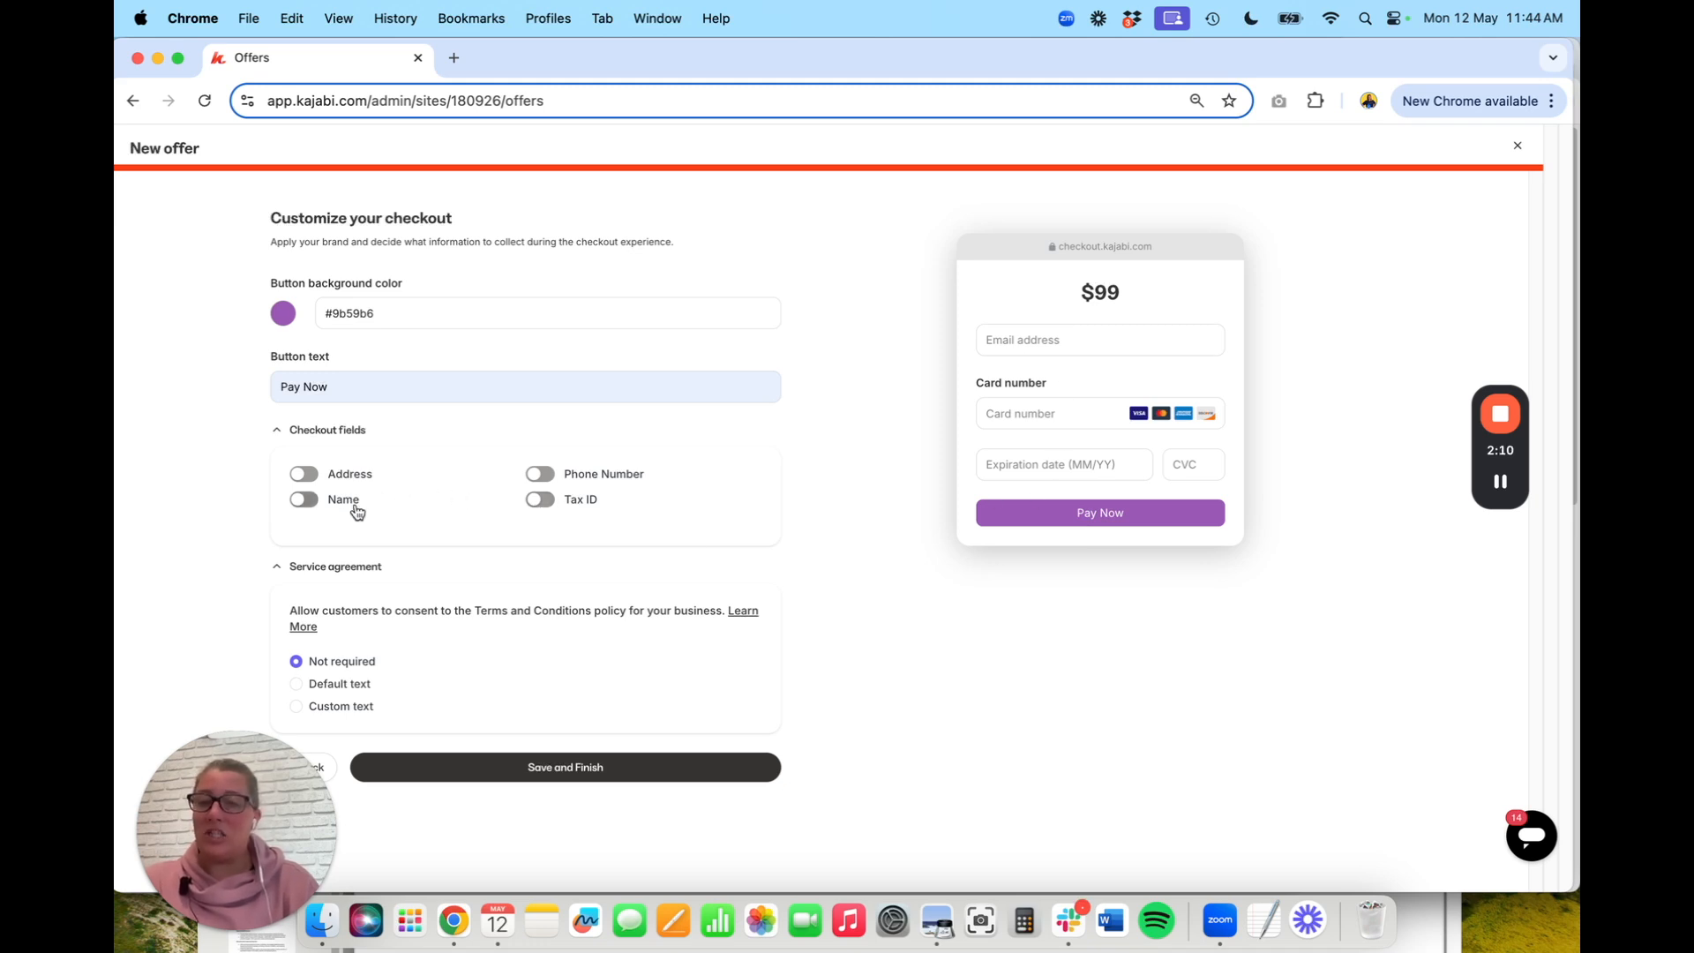
Turn on the Name and Phone Number fields for the checkout form
left_click(299, 500)
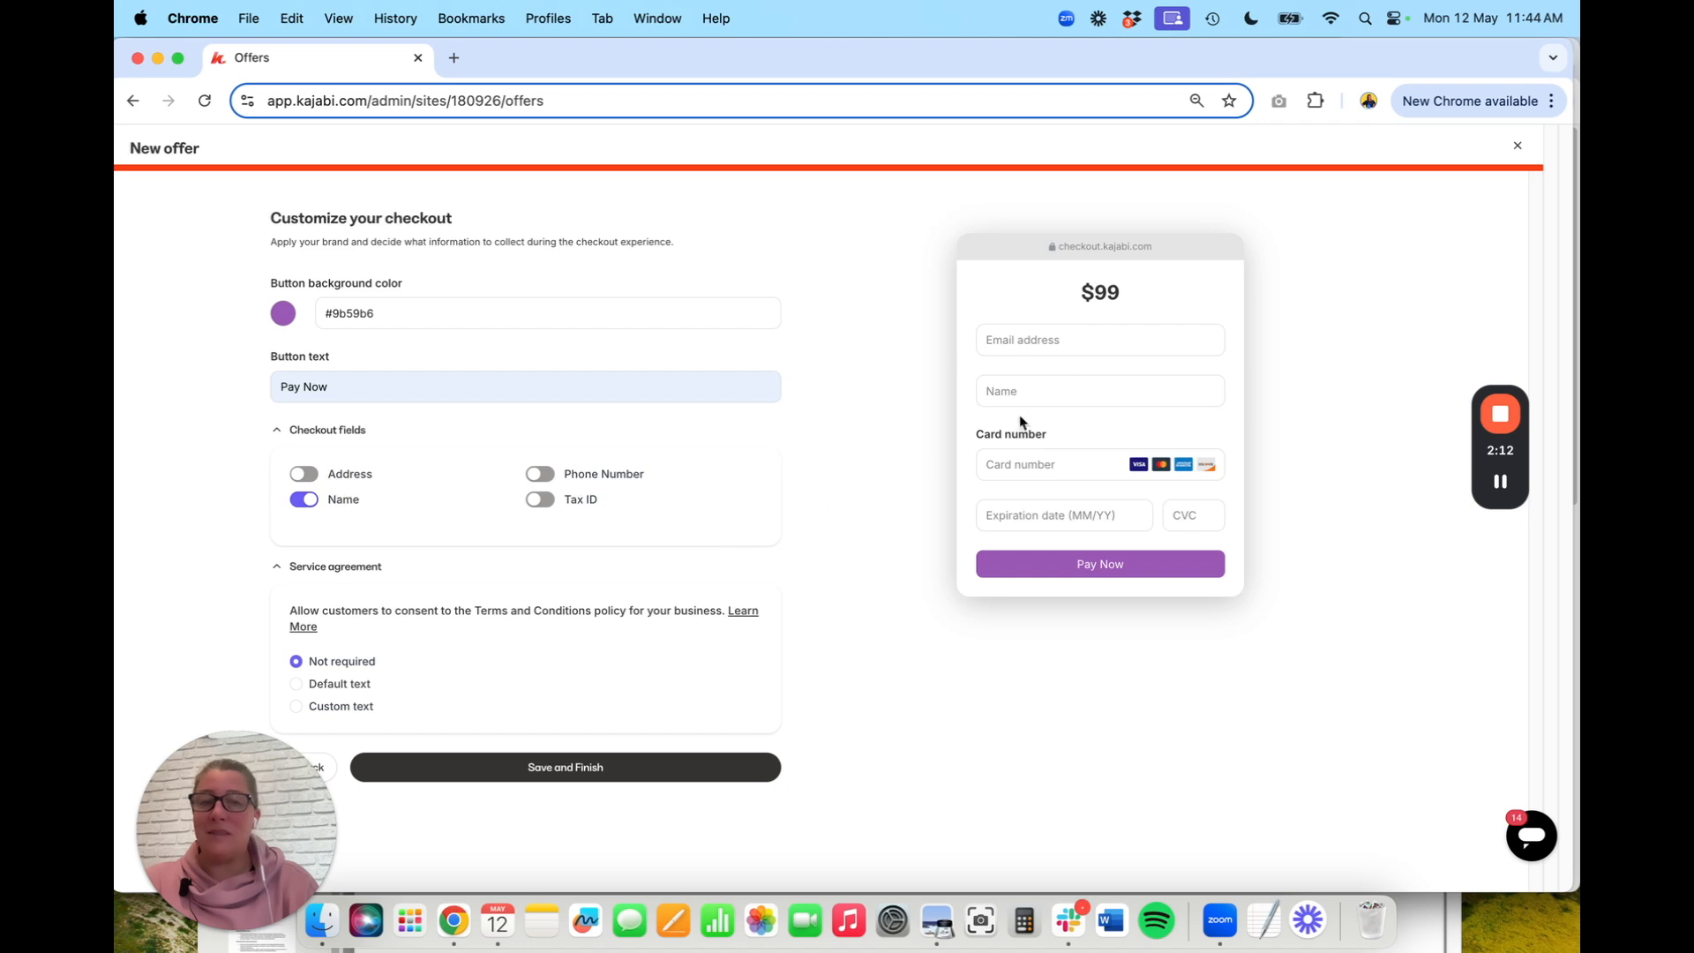
left_click(543, 477)
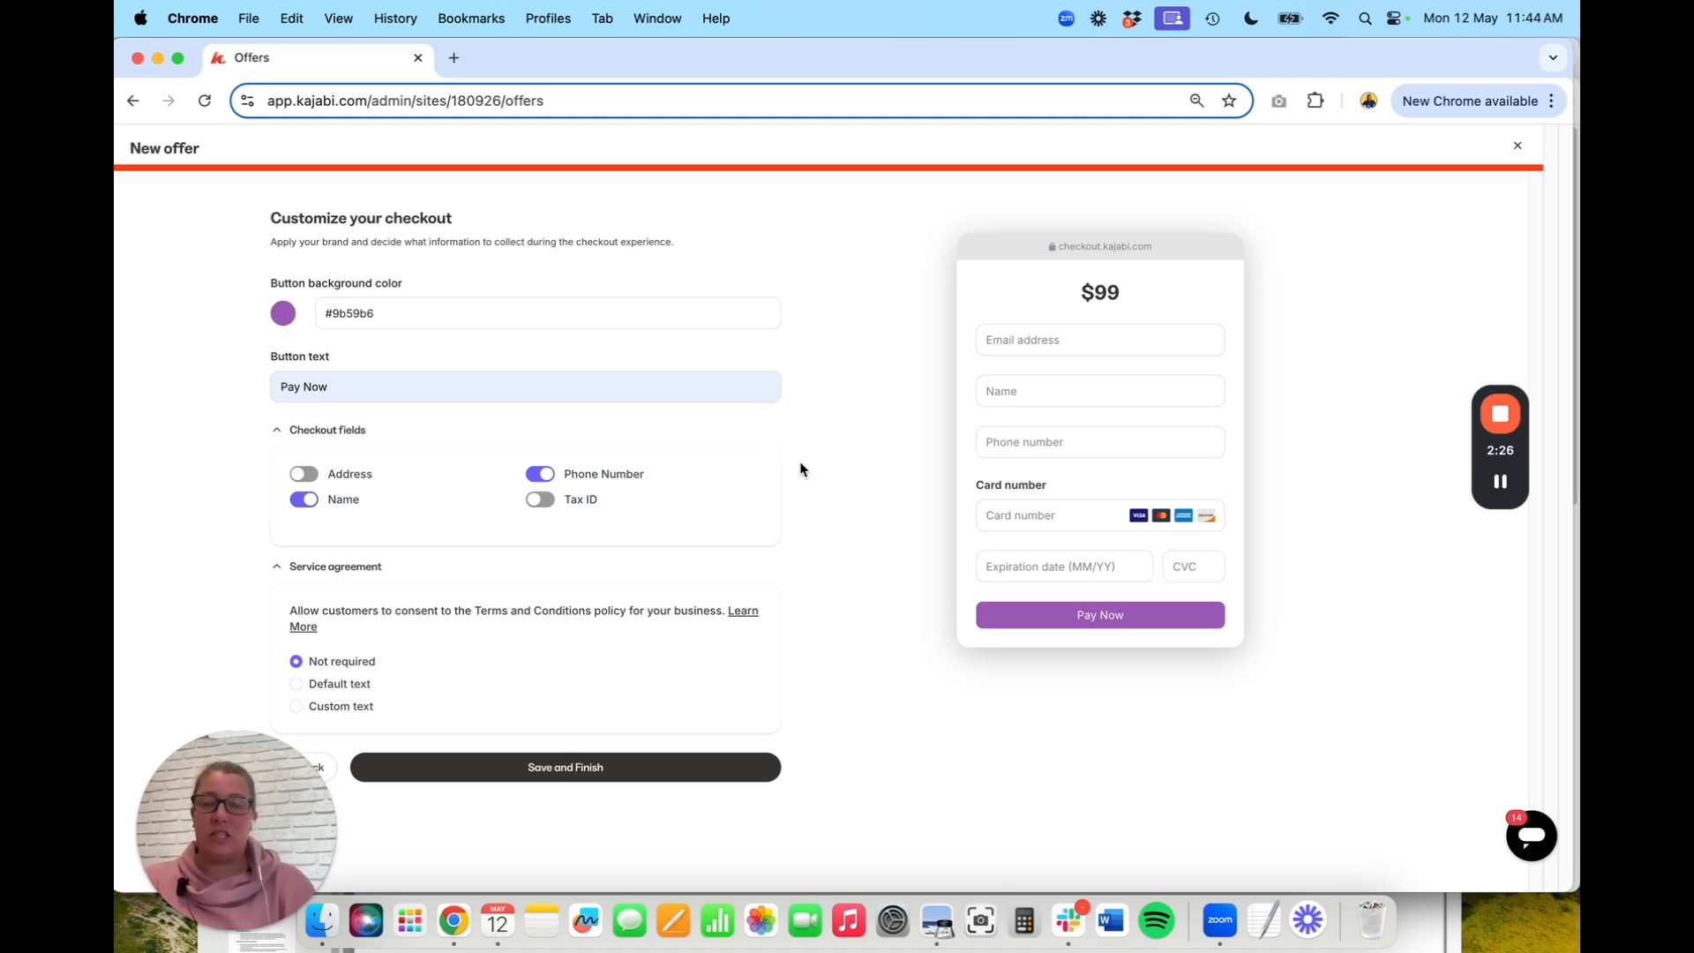
Try the Address and Tax ID checkout fields, turning each one on and back off
left_click(310, 477)
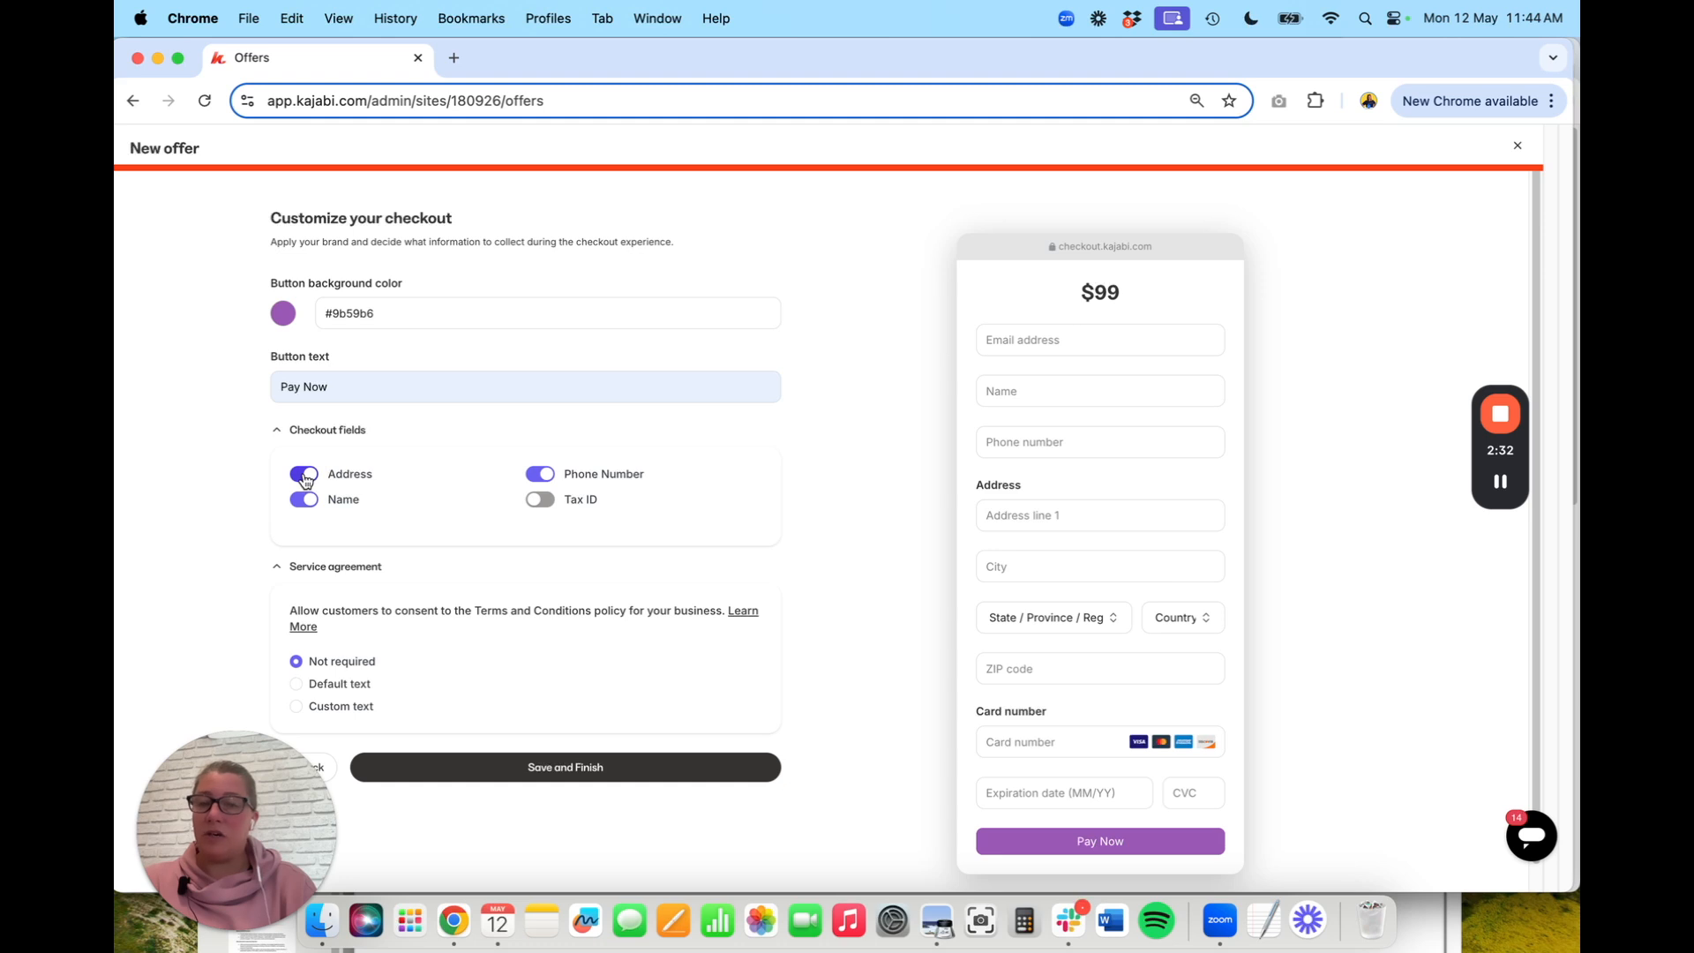
left_click(302, 477)
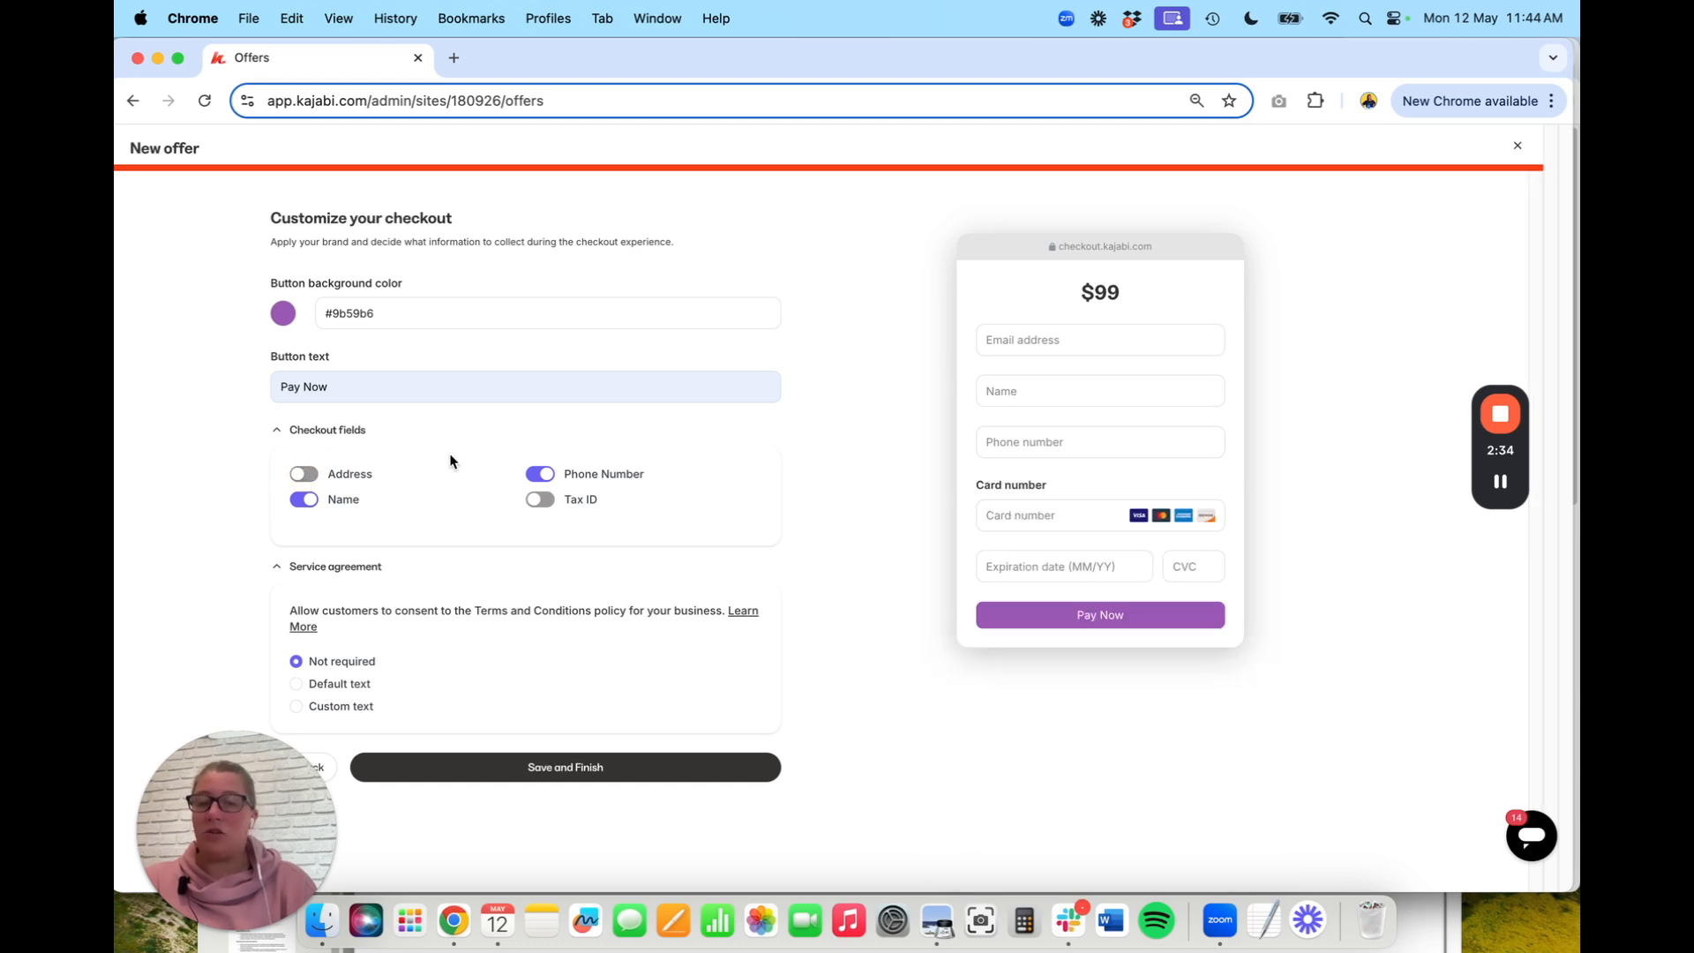
left_click(550, 502)
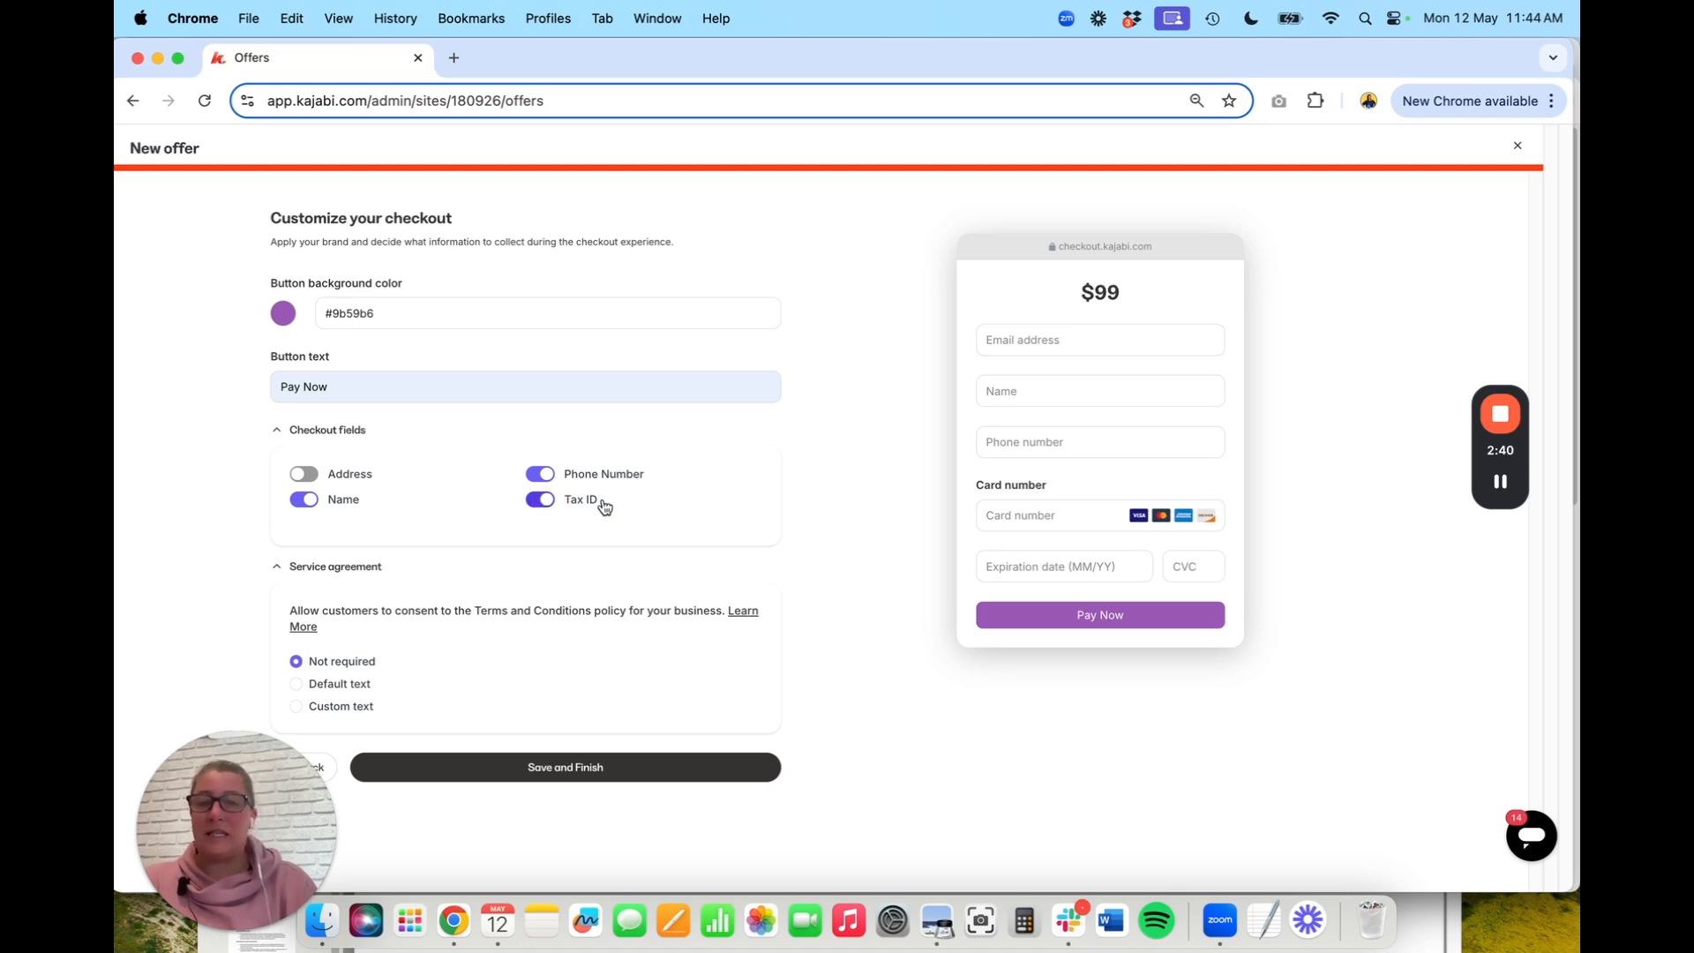
left_click(538, 500)
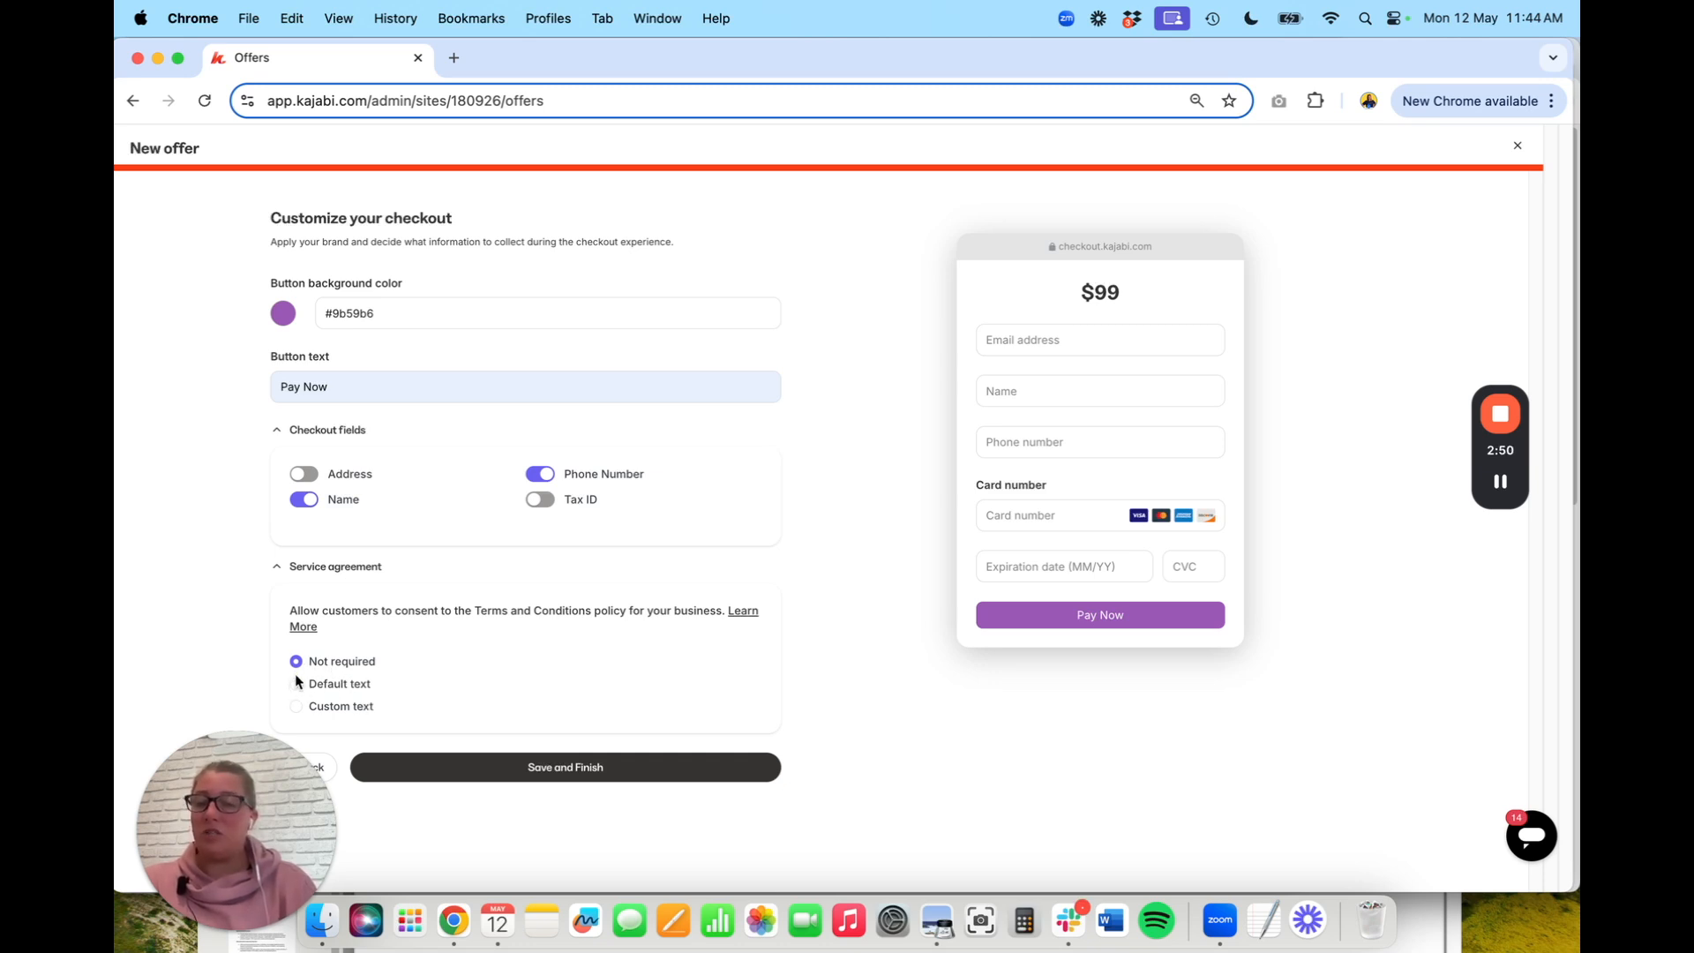
Try the default text and custom text options for the service agreement
left_click(344, 687)
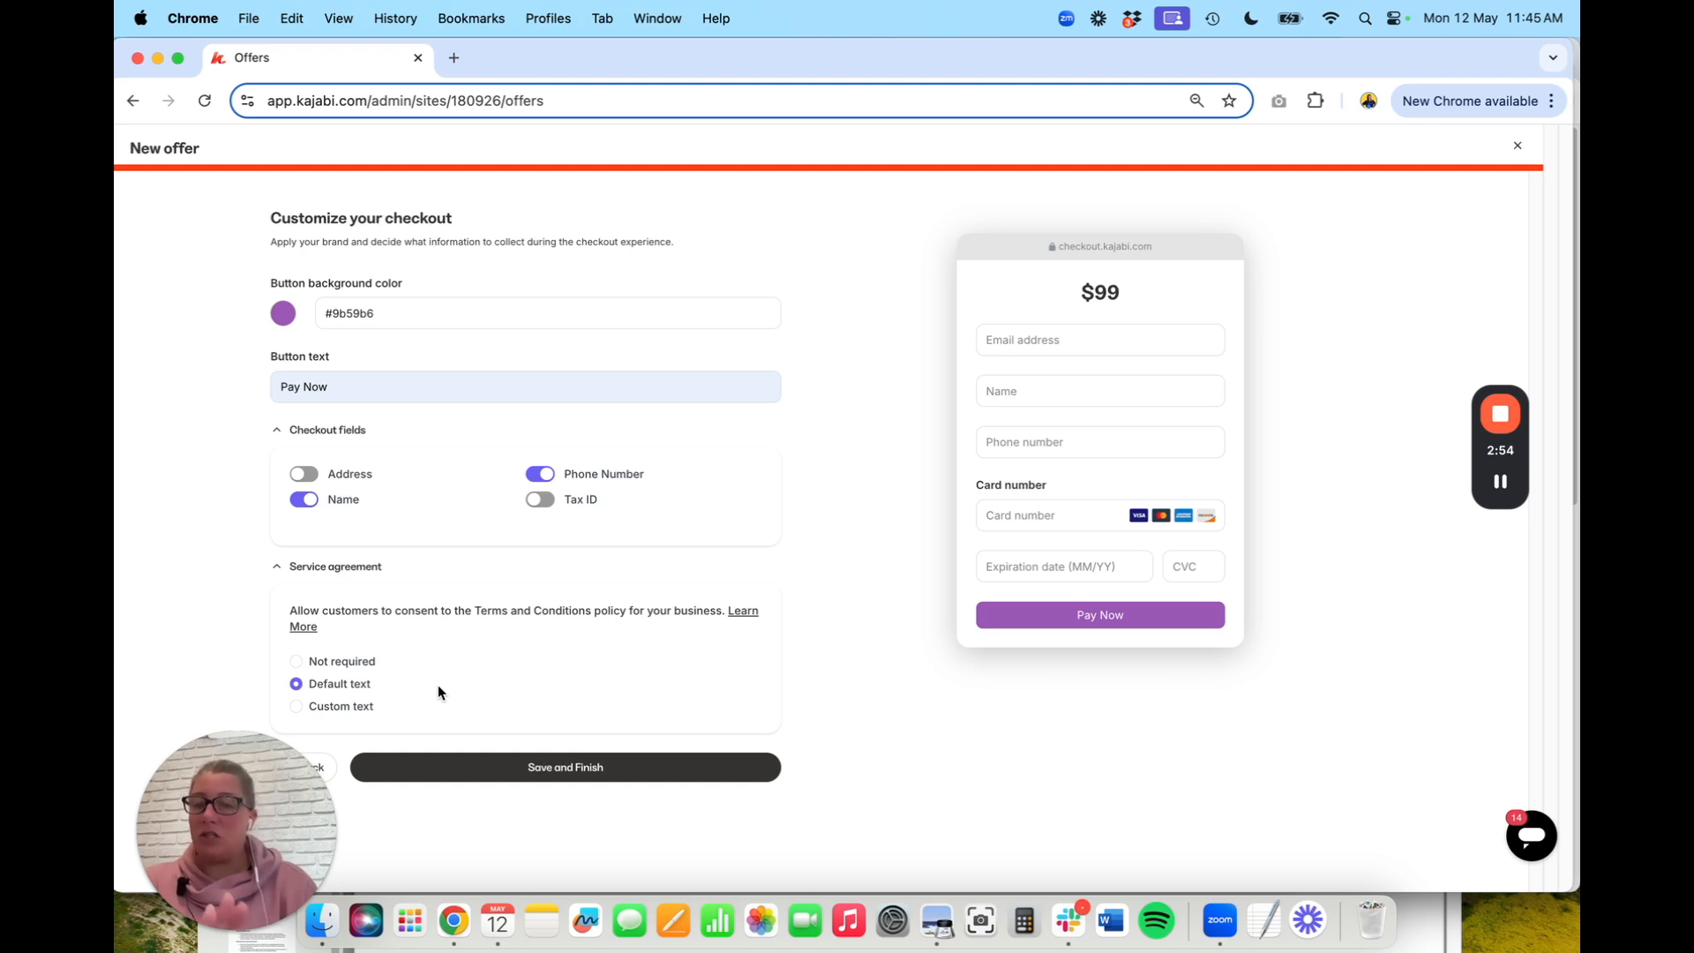
left_click(296, 706)
scroll(432, 720, "down", 1)
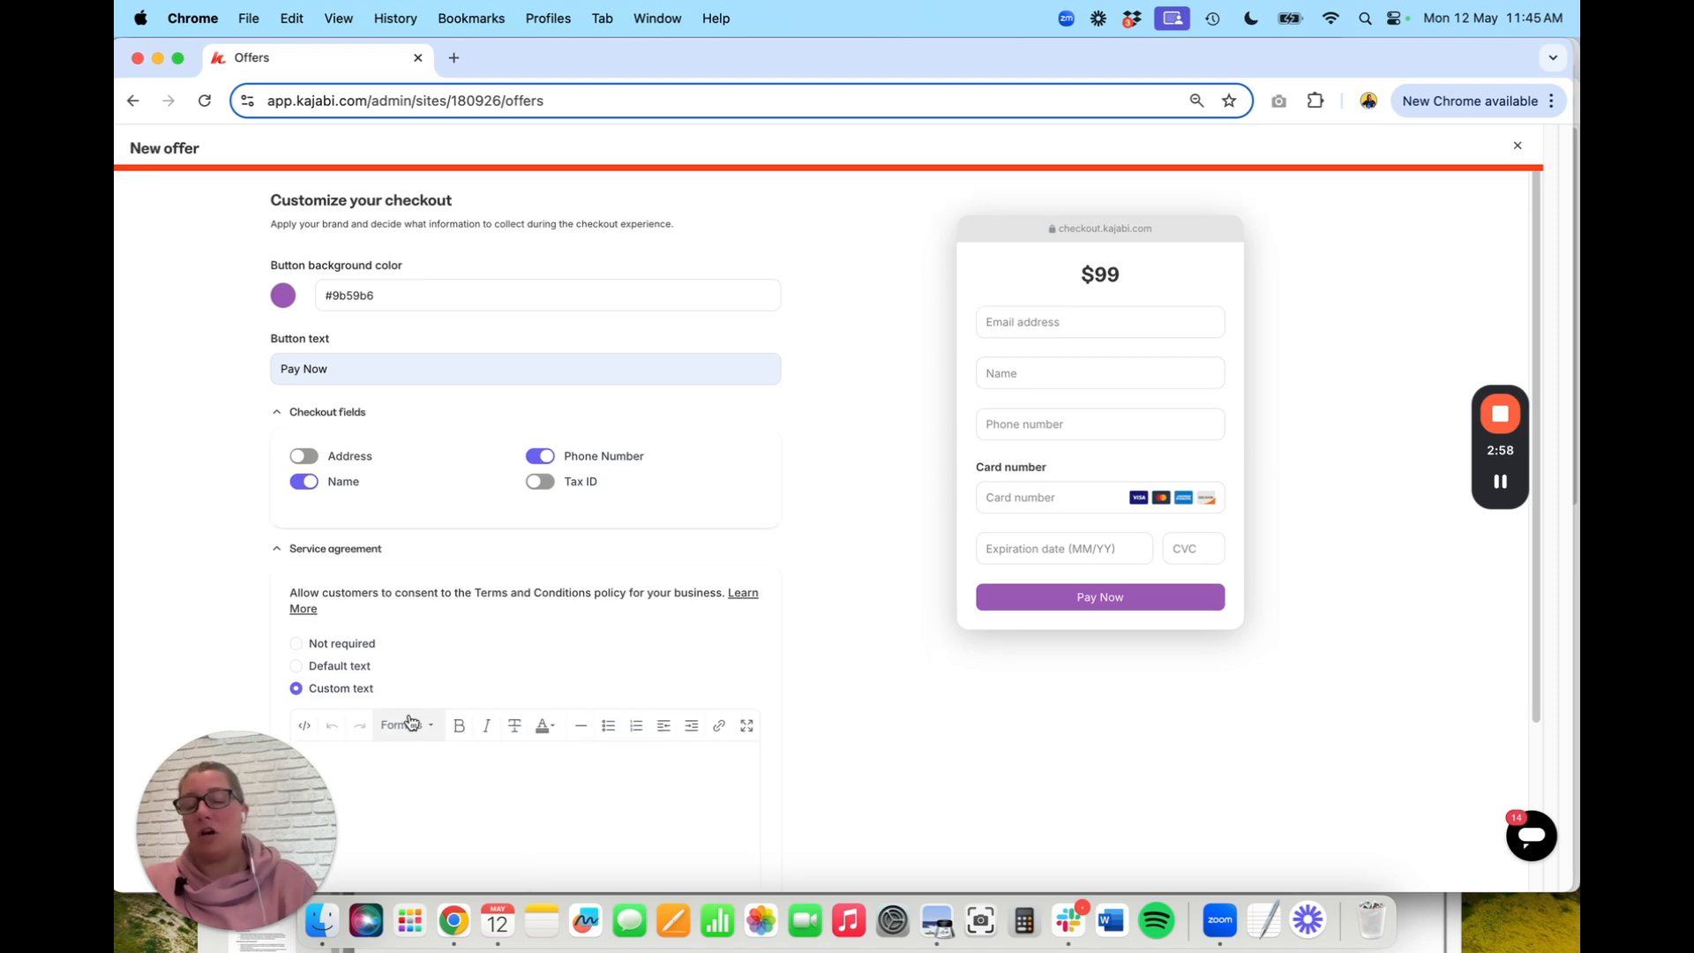
left_click(312, 667)
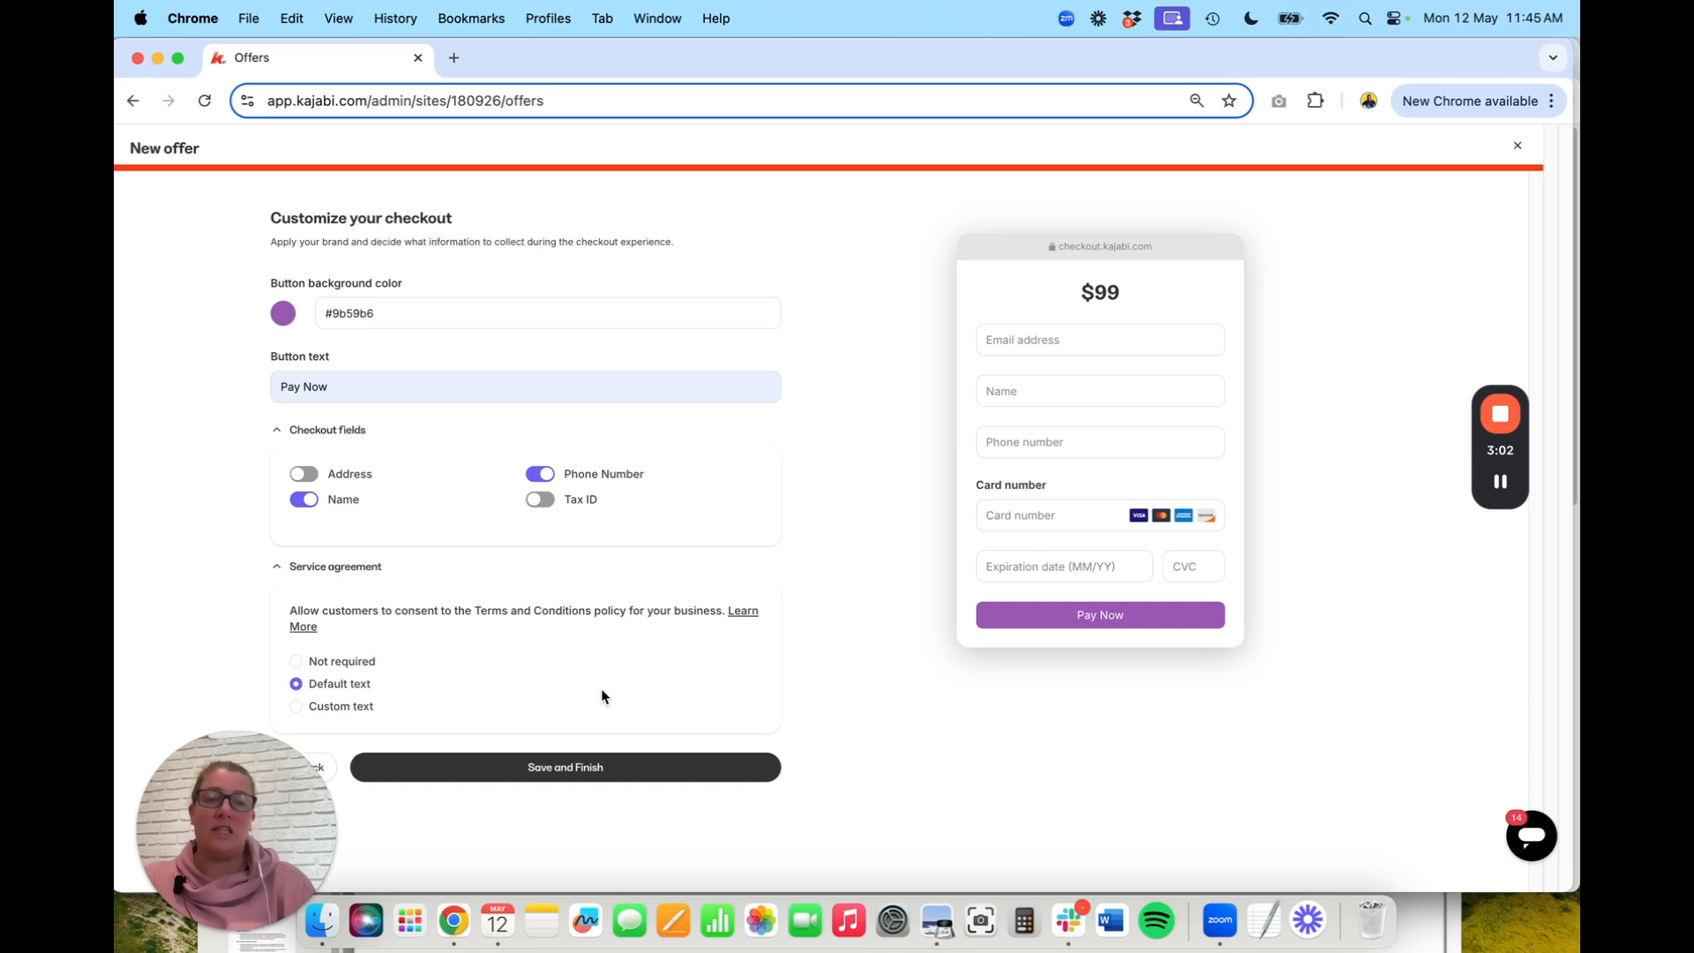
Set the service agreement to Not required, and save and finish the offer
left_click(318, 662)
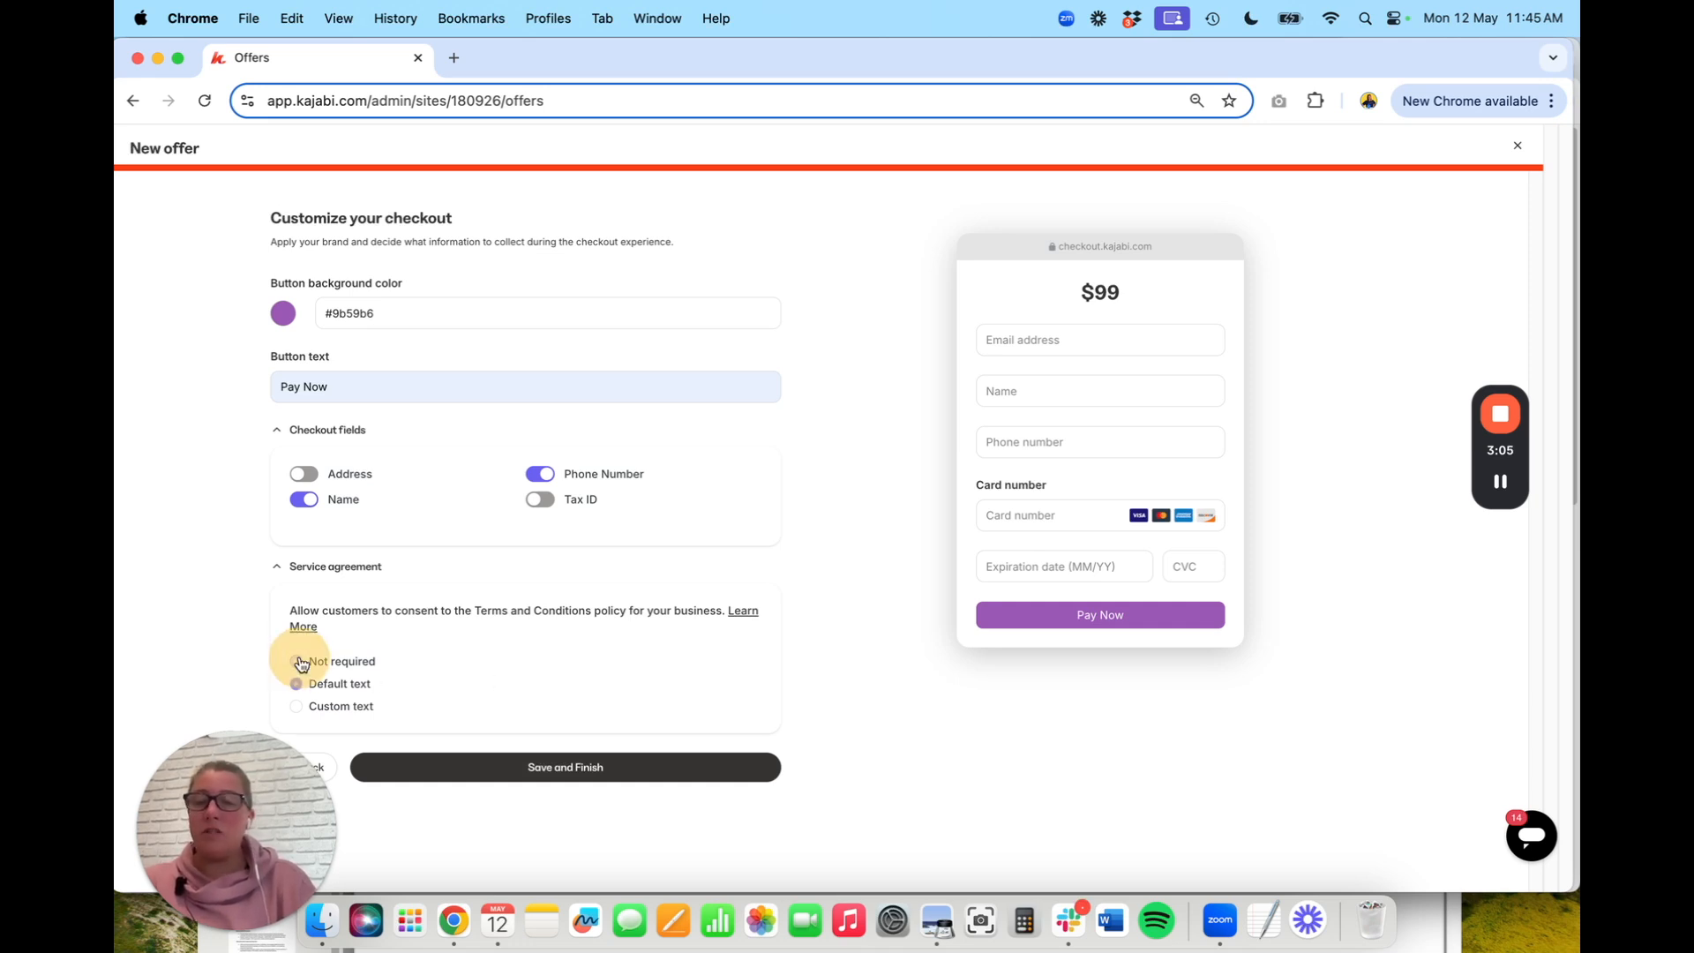
left_click(559, 768)
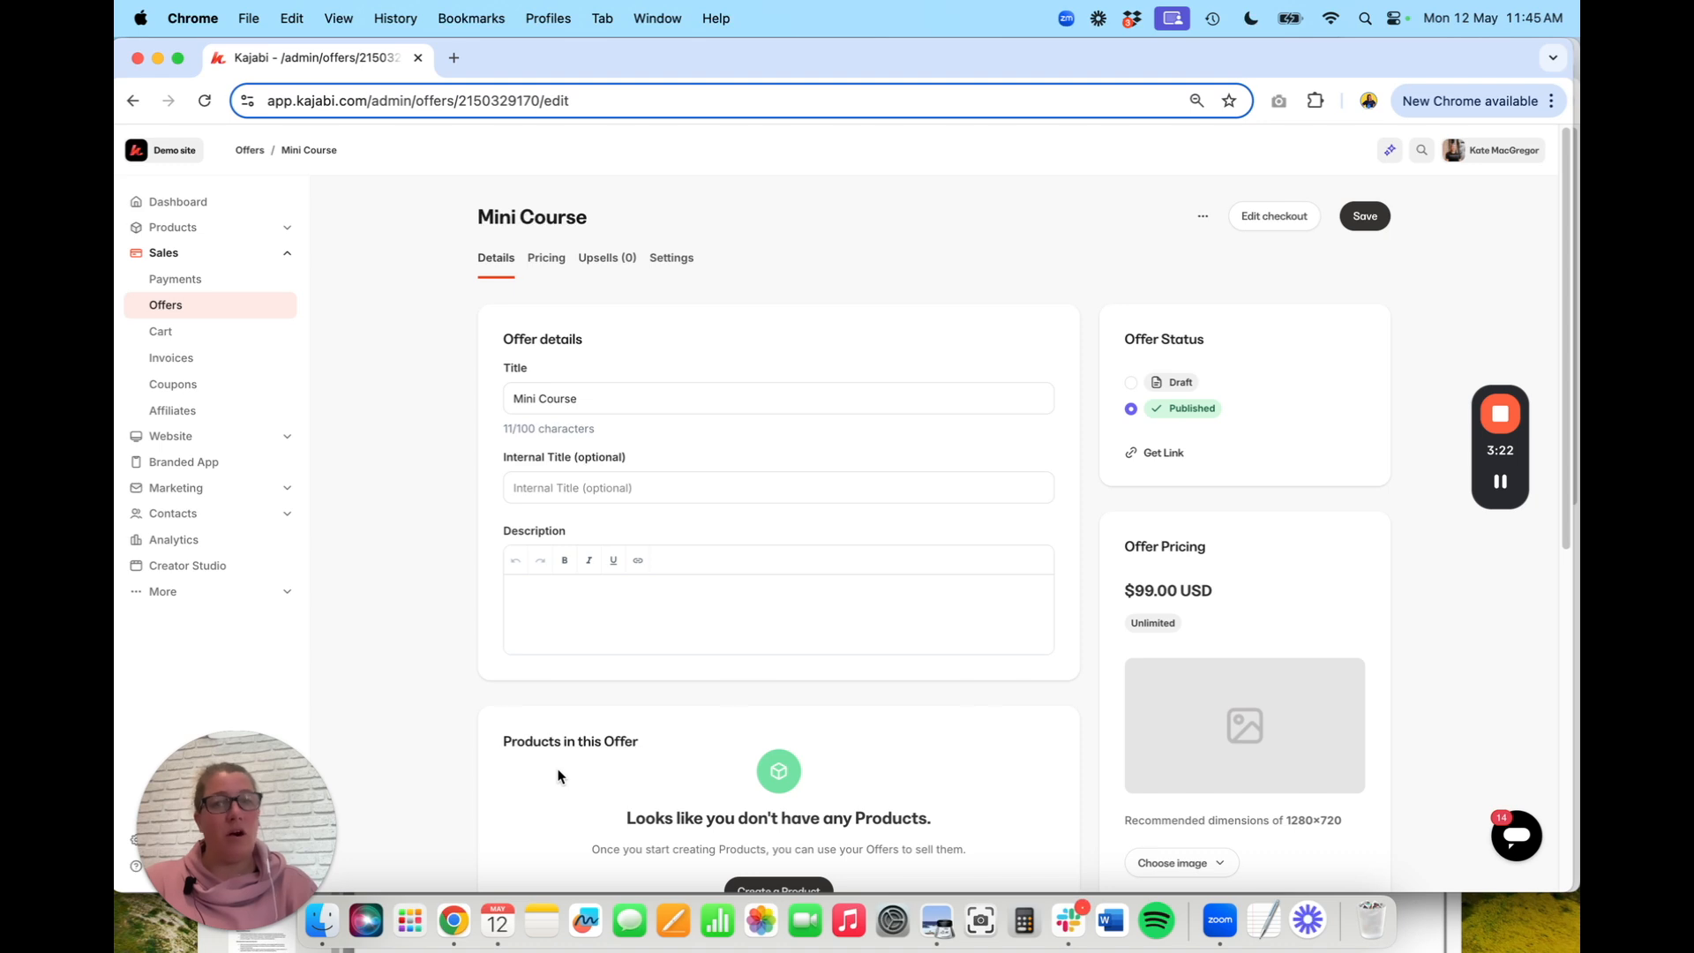
Examine the Mini Course offer's details page, including its description, products, pricing and post-purchase sections
scroll(558, 776, "down", 3)
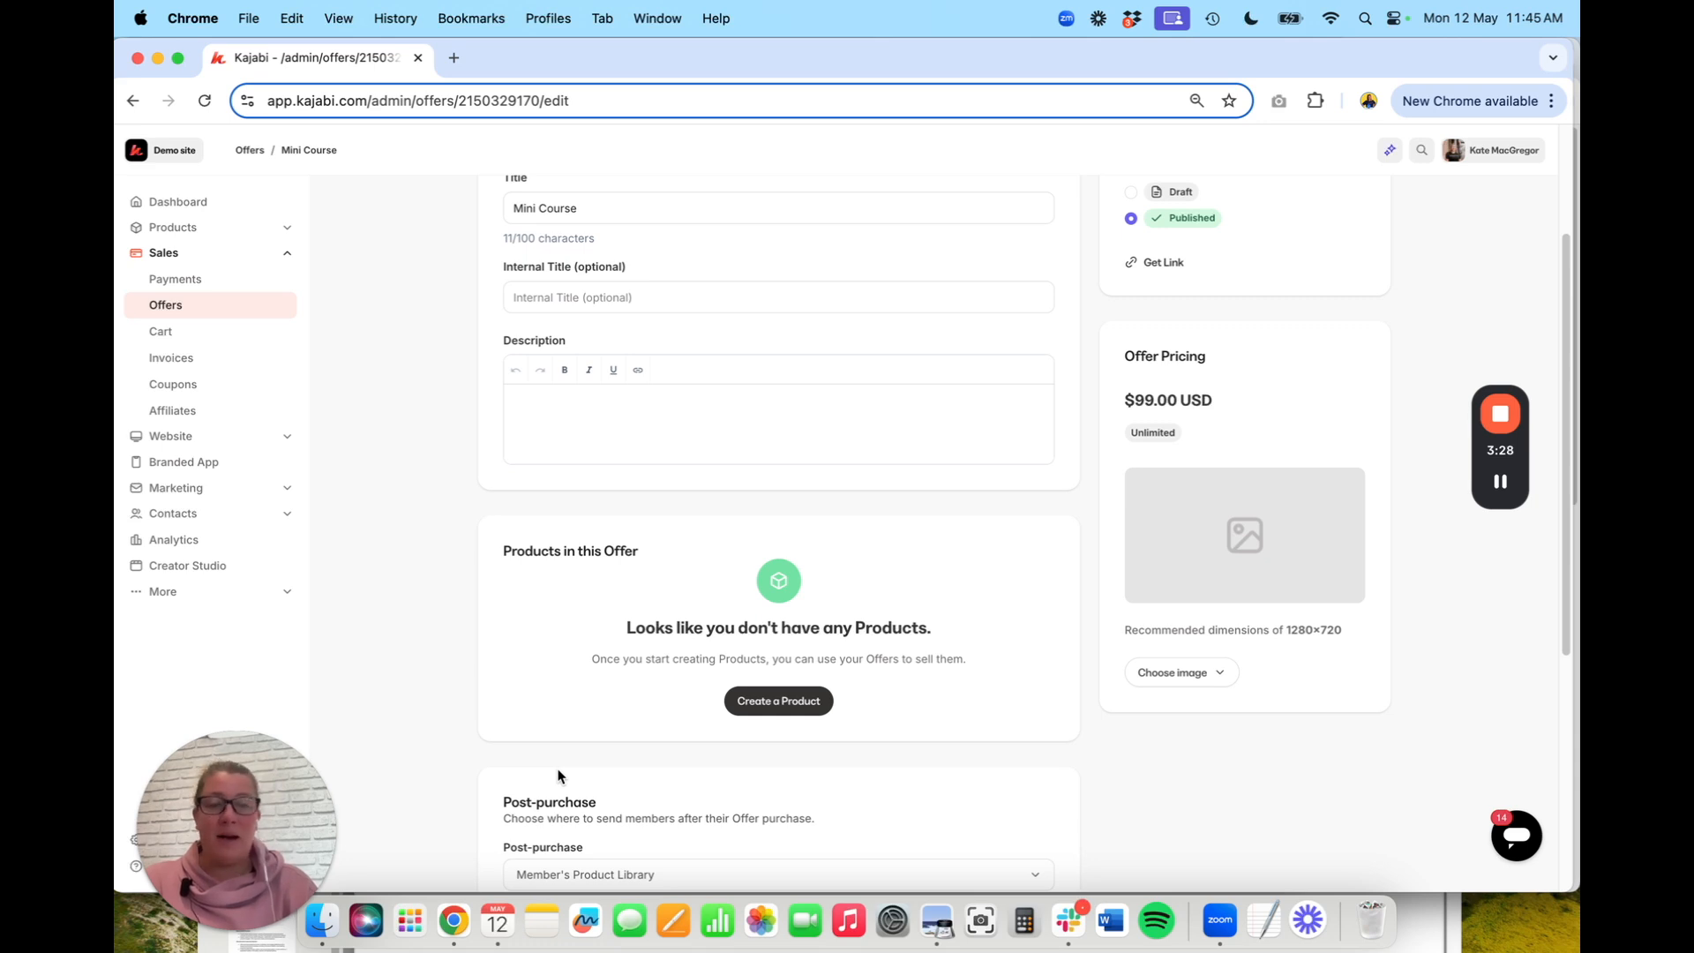
scroll(558, 775, "down", 2)
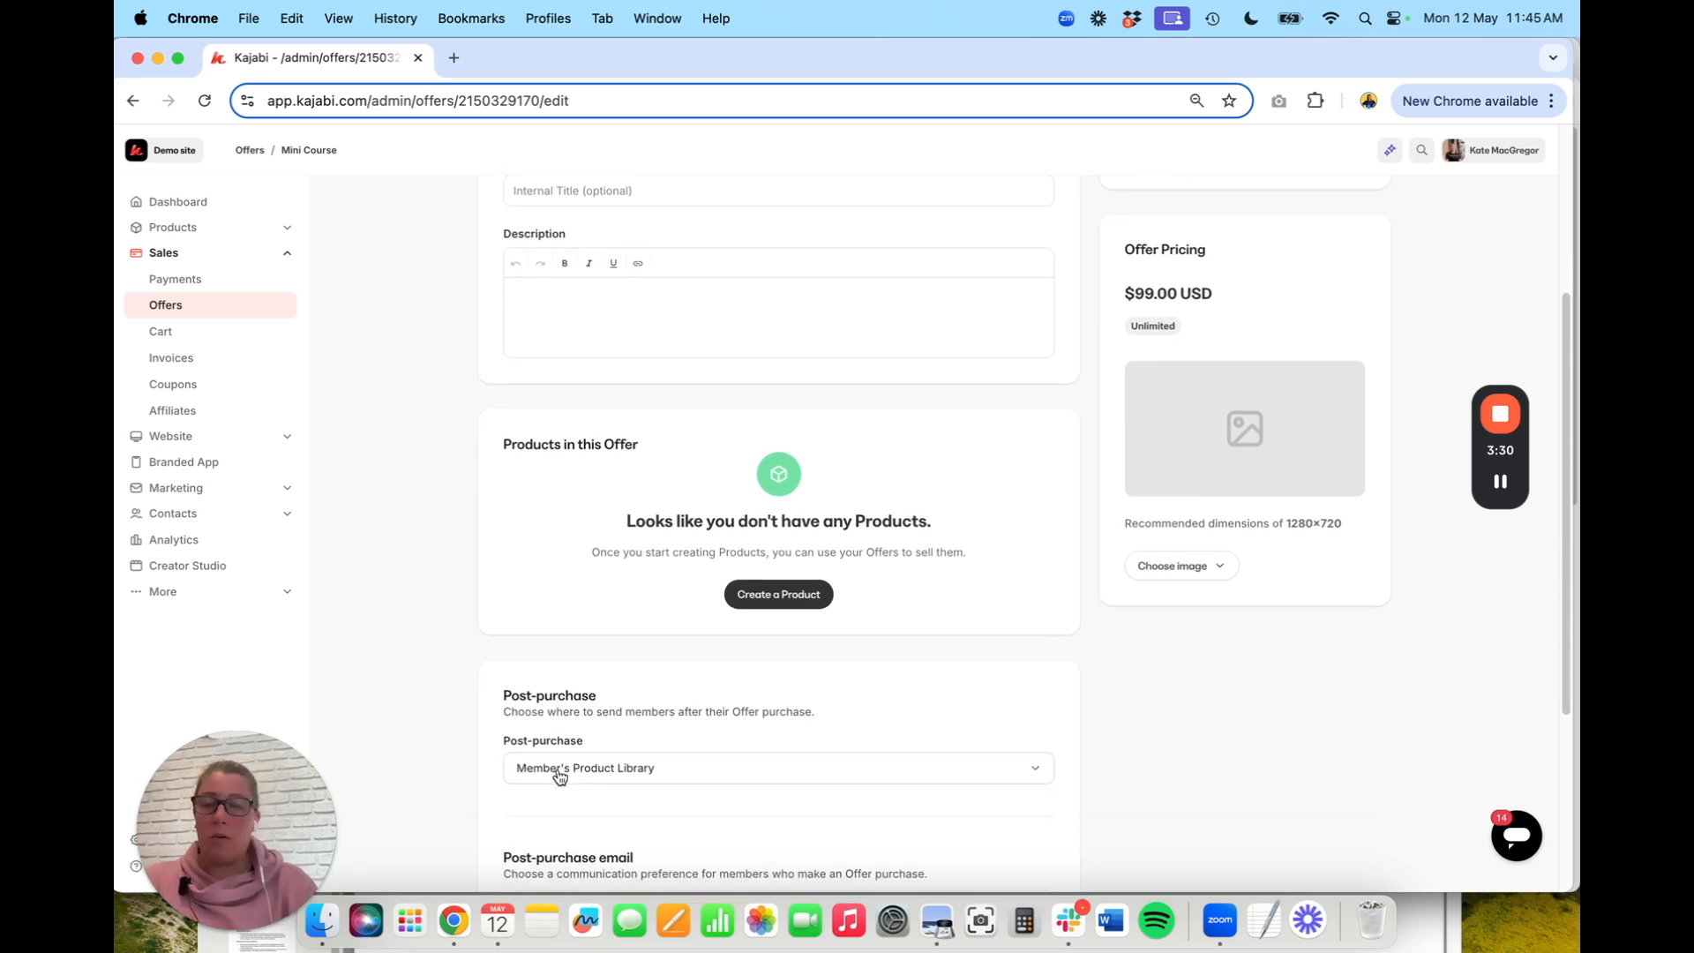
scroll(558, 776, "up", 5)
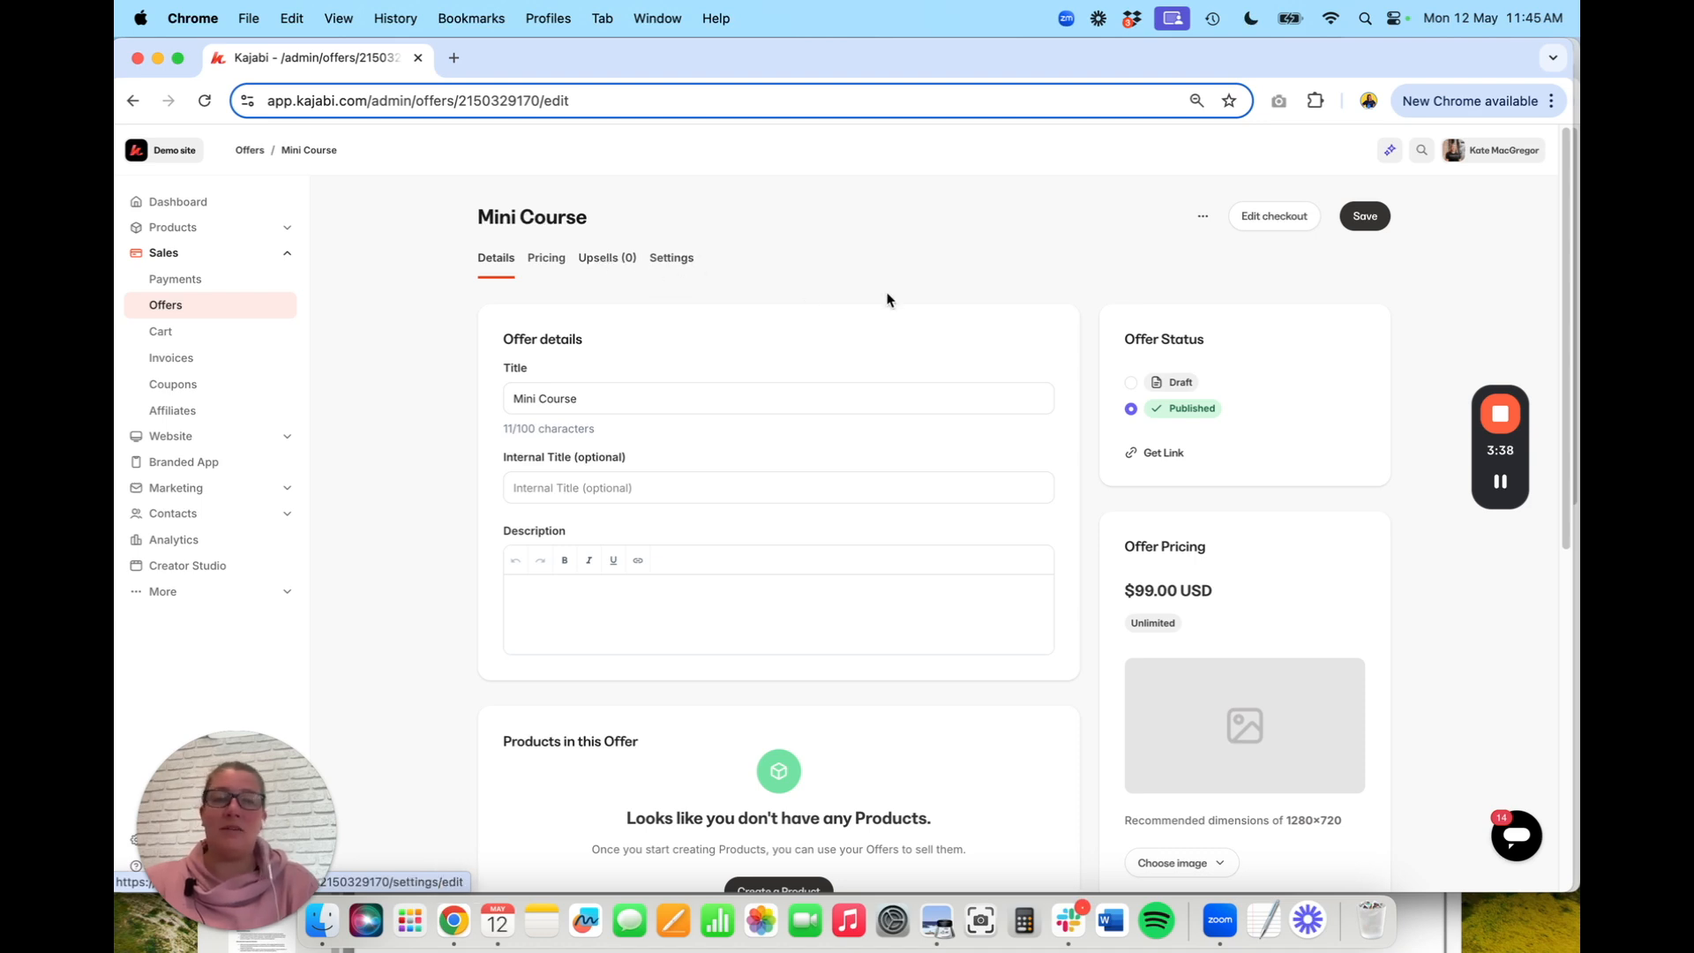
scroll(889, 300, "down", 1)
scroll(889, 300, "up", 1)
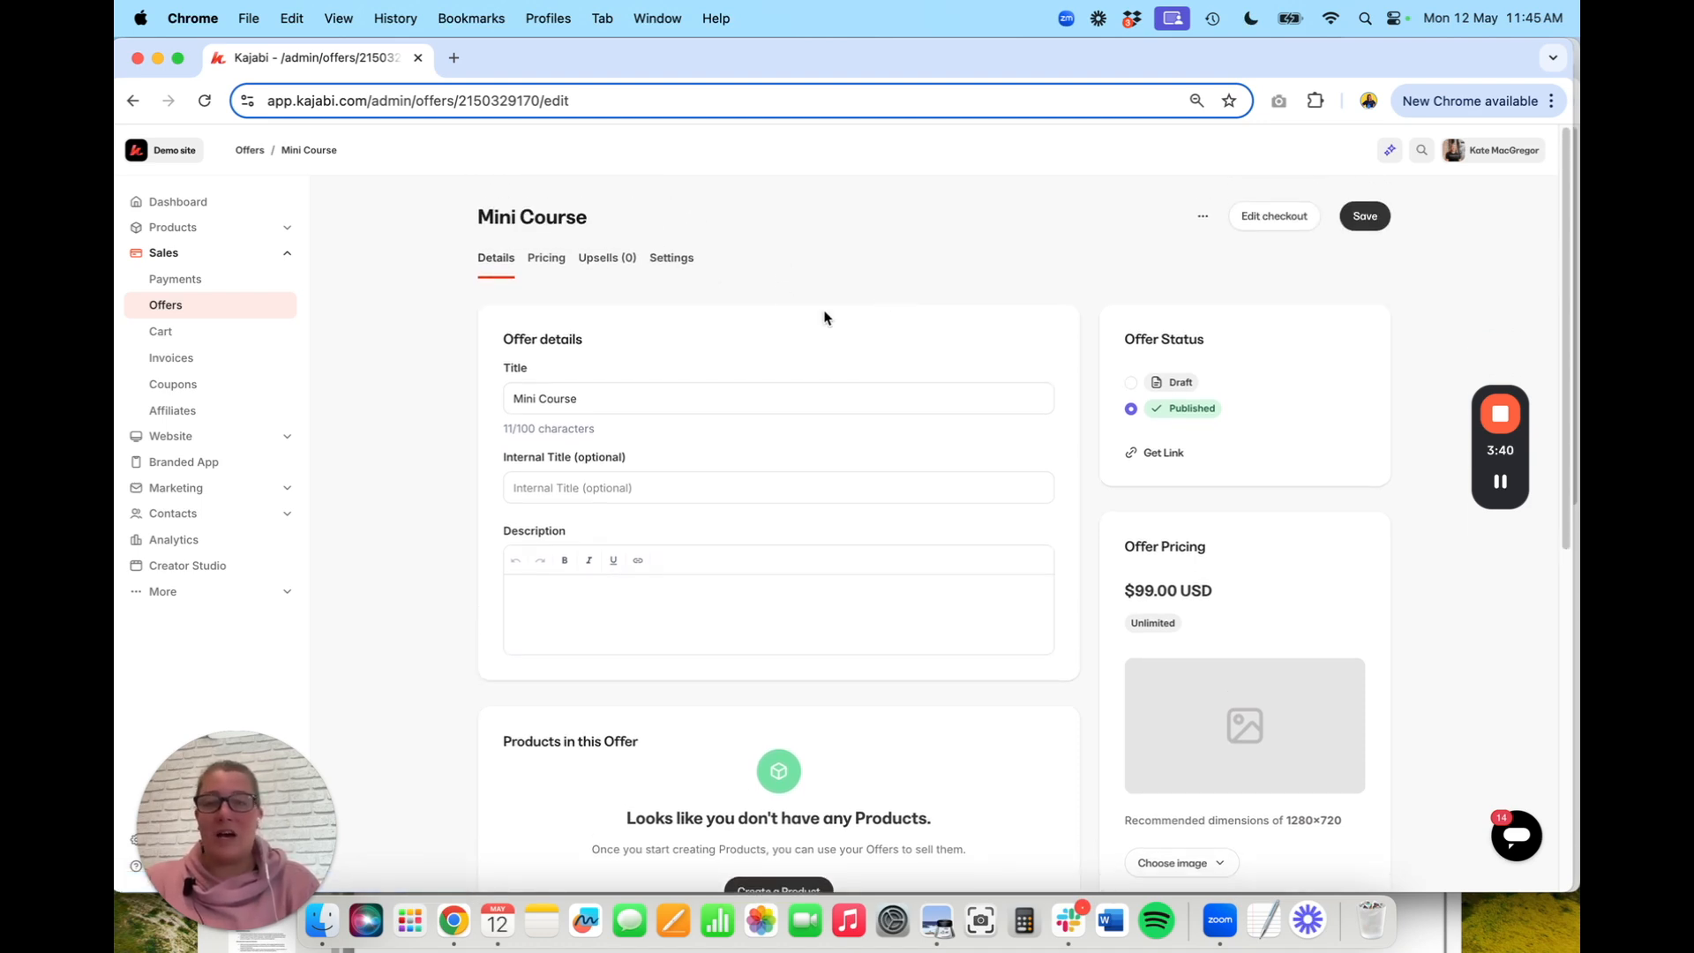
scroll(832, 322, "down", 1)
scroll(832, 322, "down", 5)
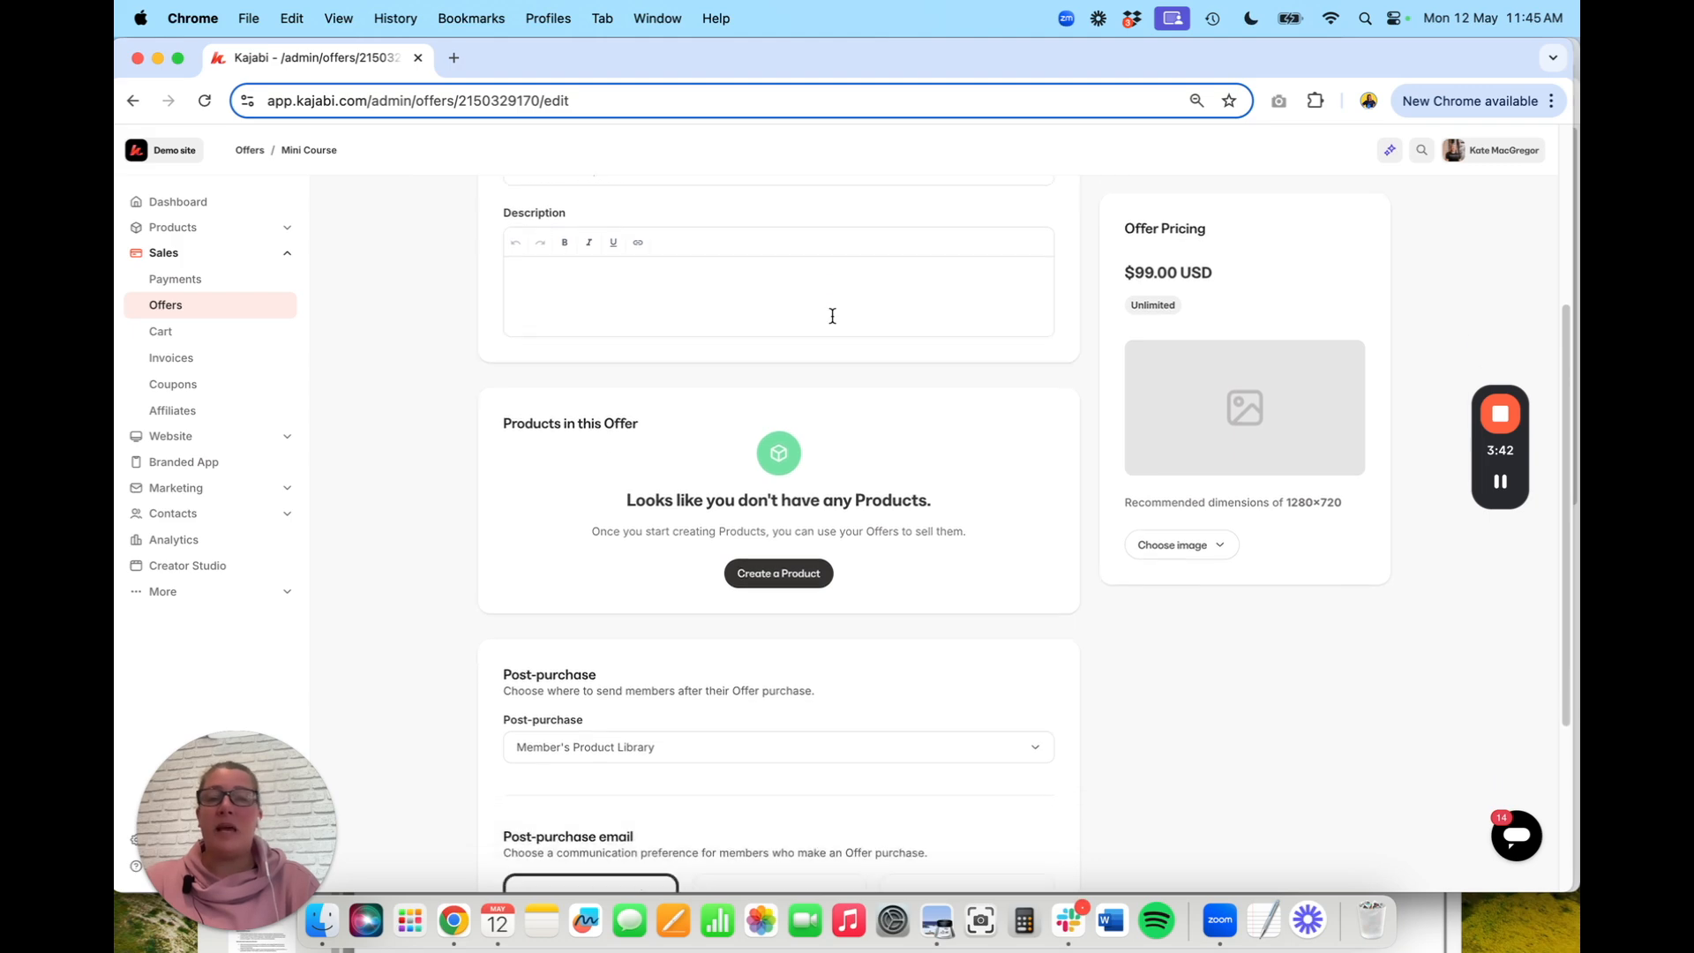
scroll(1194, 594, "up", 6)
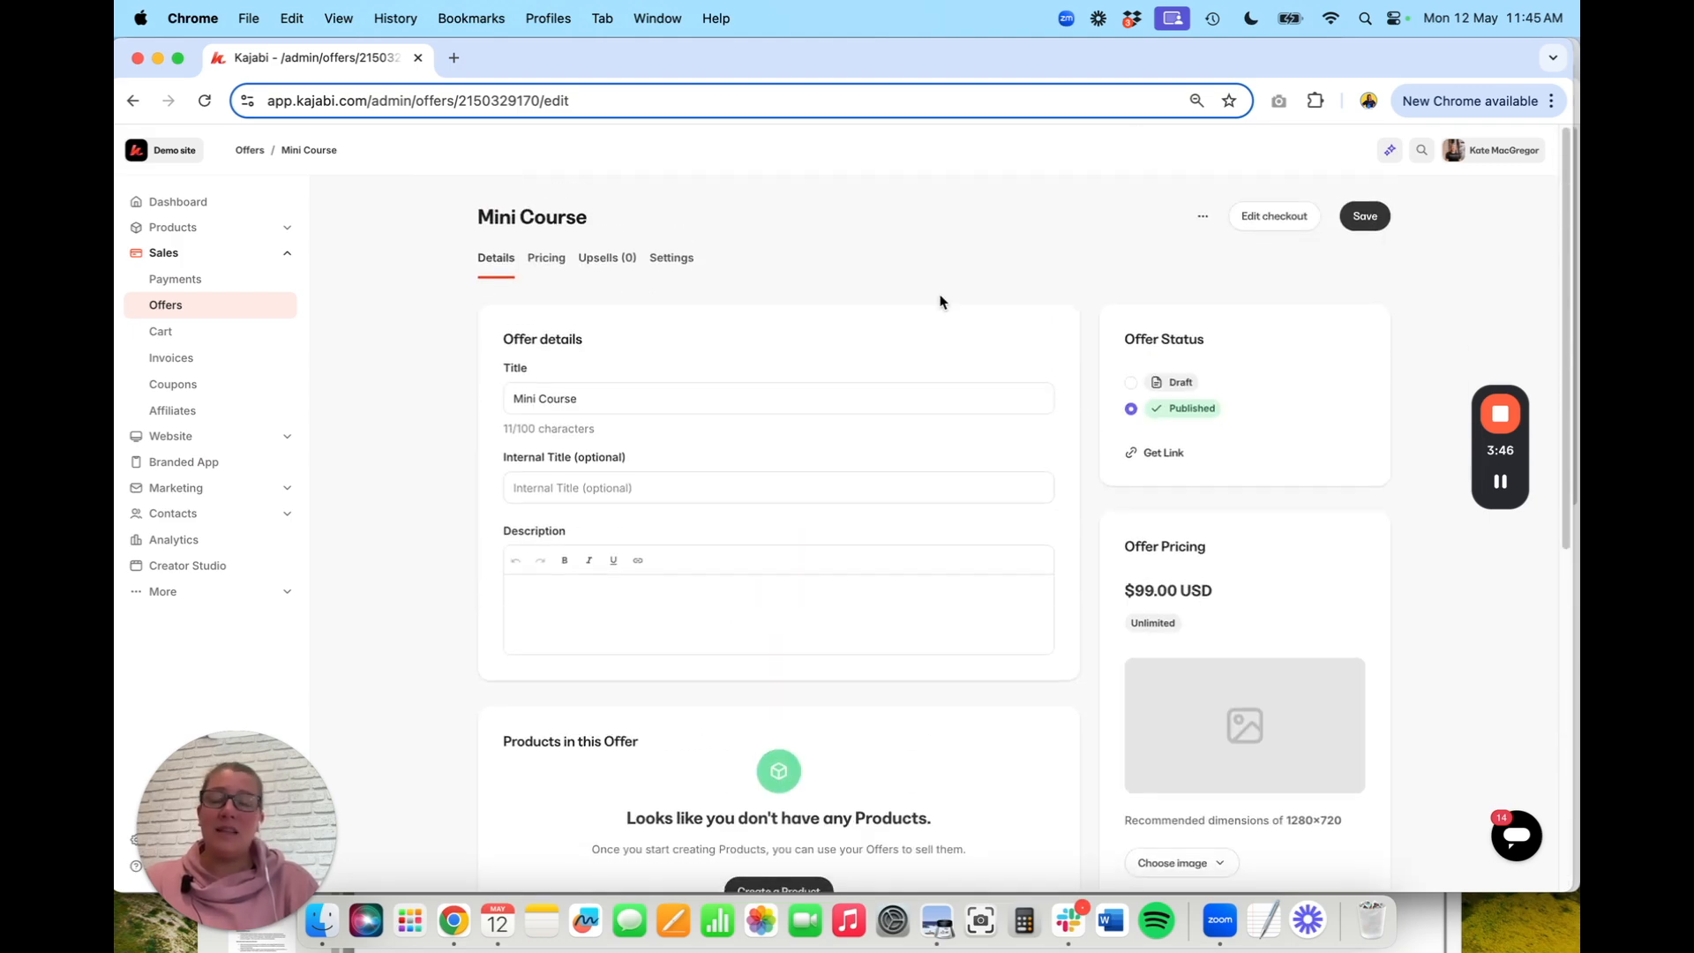
Open the Mini Course offer's checkout editor in a separate browser tab and view the checkout page
right_click(1272, 232)
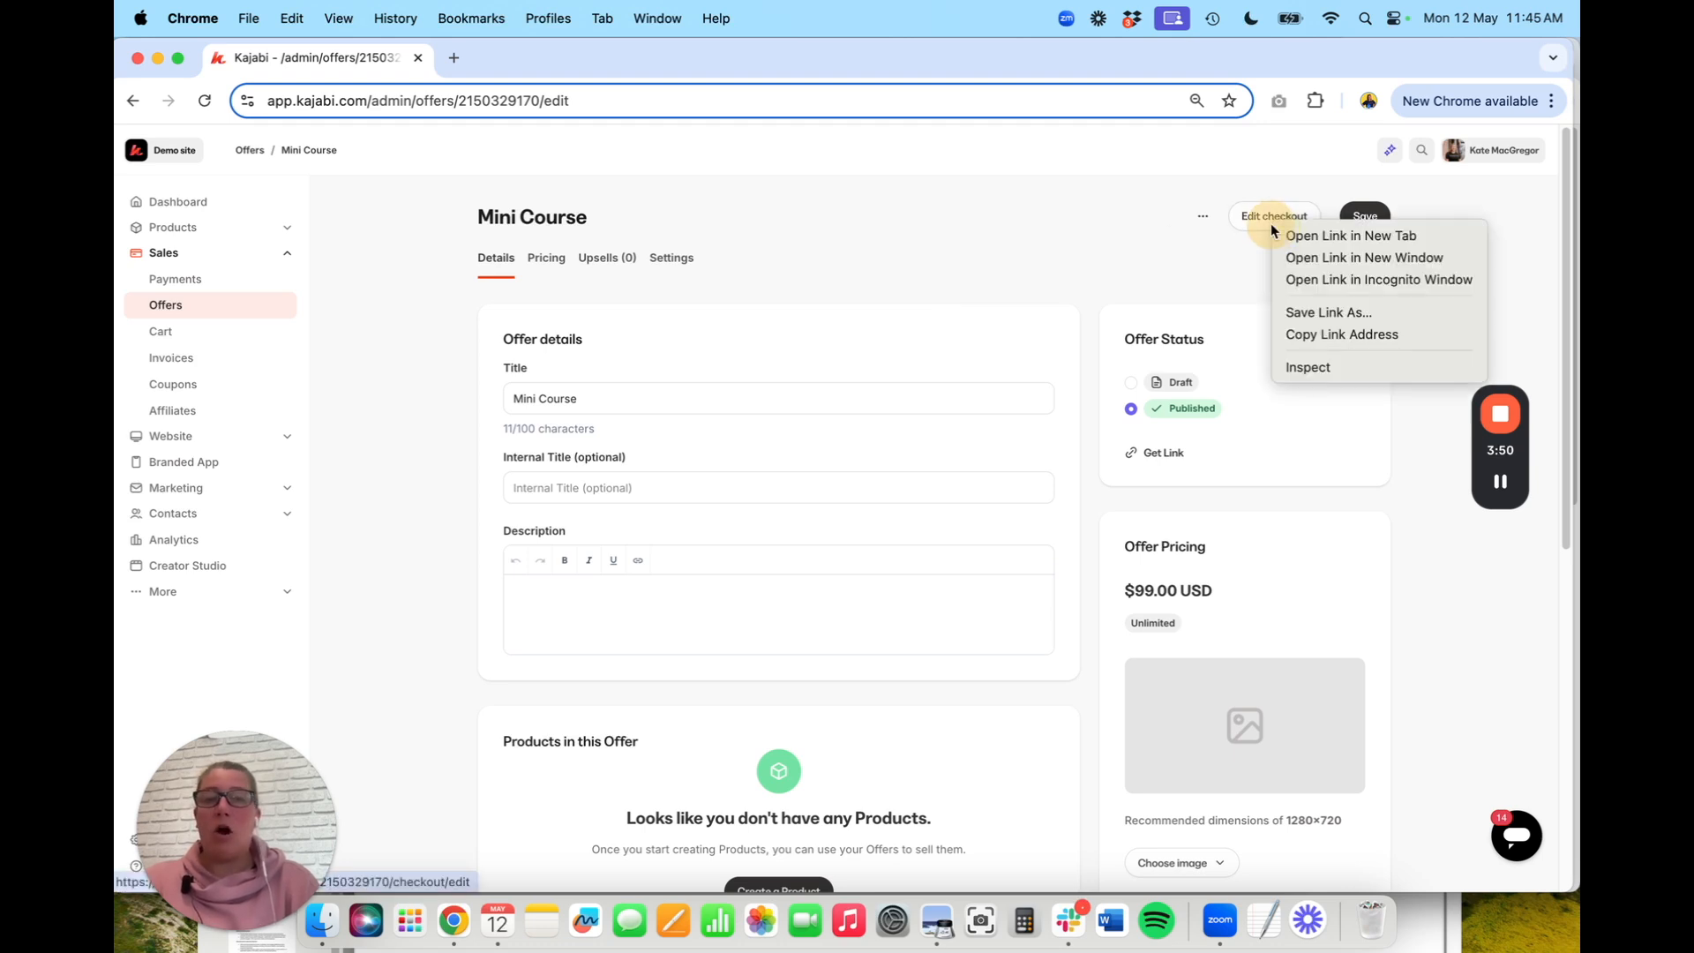
key("Escape")
left_click(1271, 229, "super")
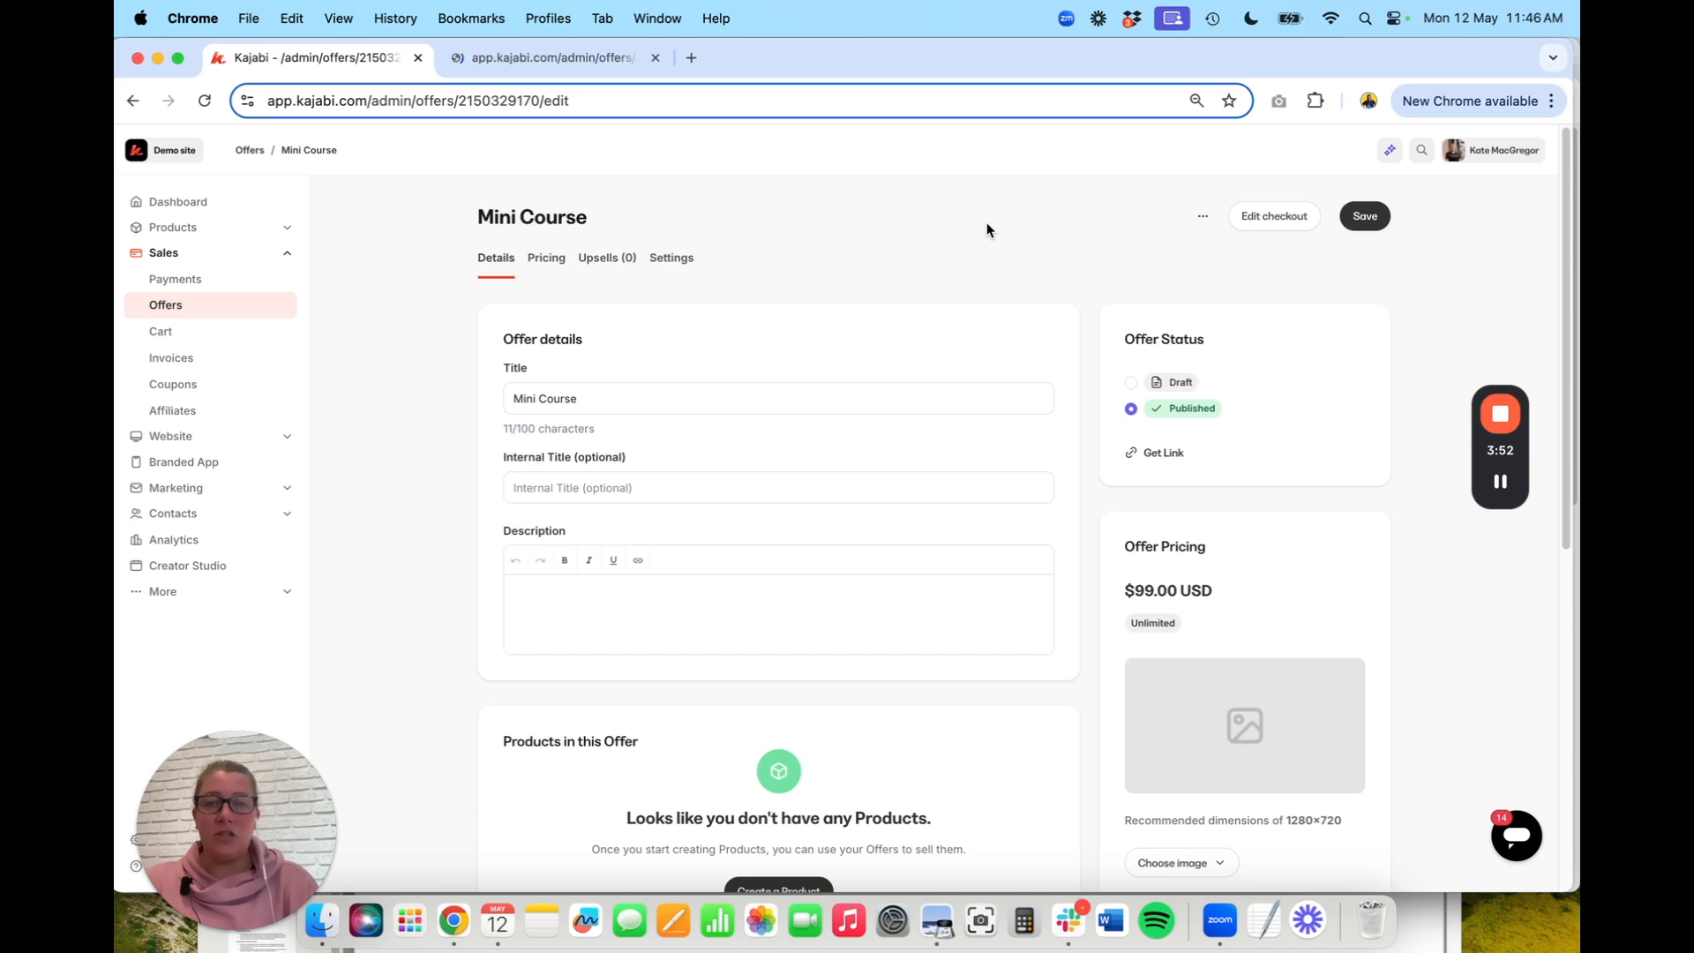
left_click(491, 57)
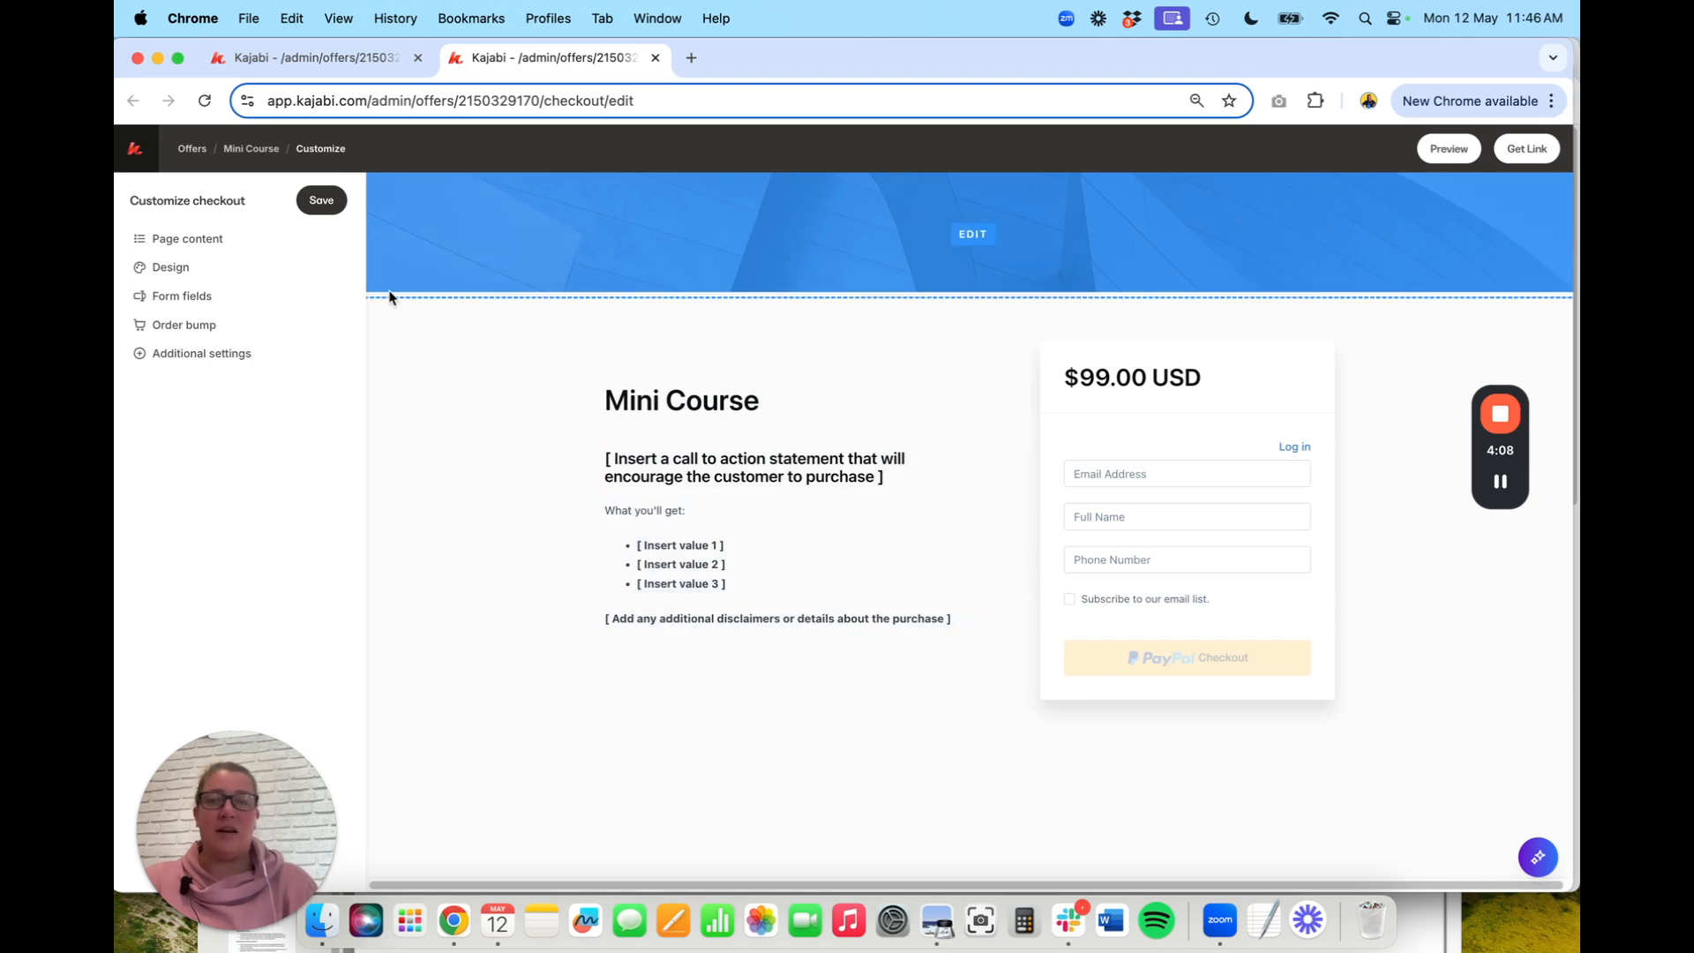
Return to the offer's details page and set its internal title to "Mini Course - 99USD"
left_click(299, 58)
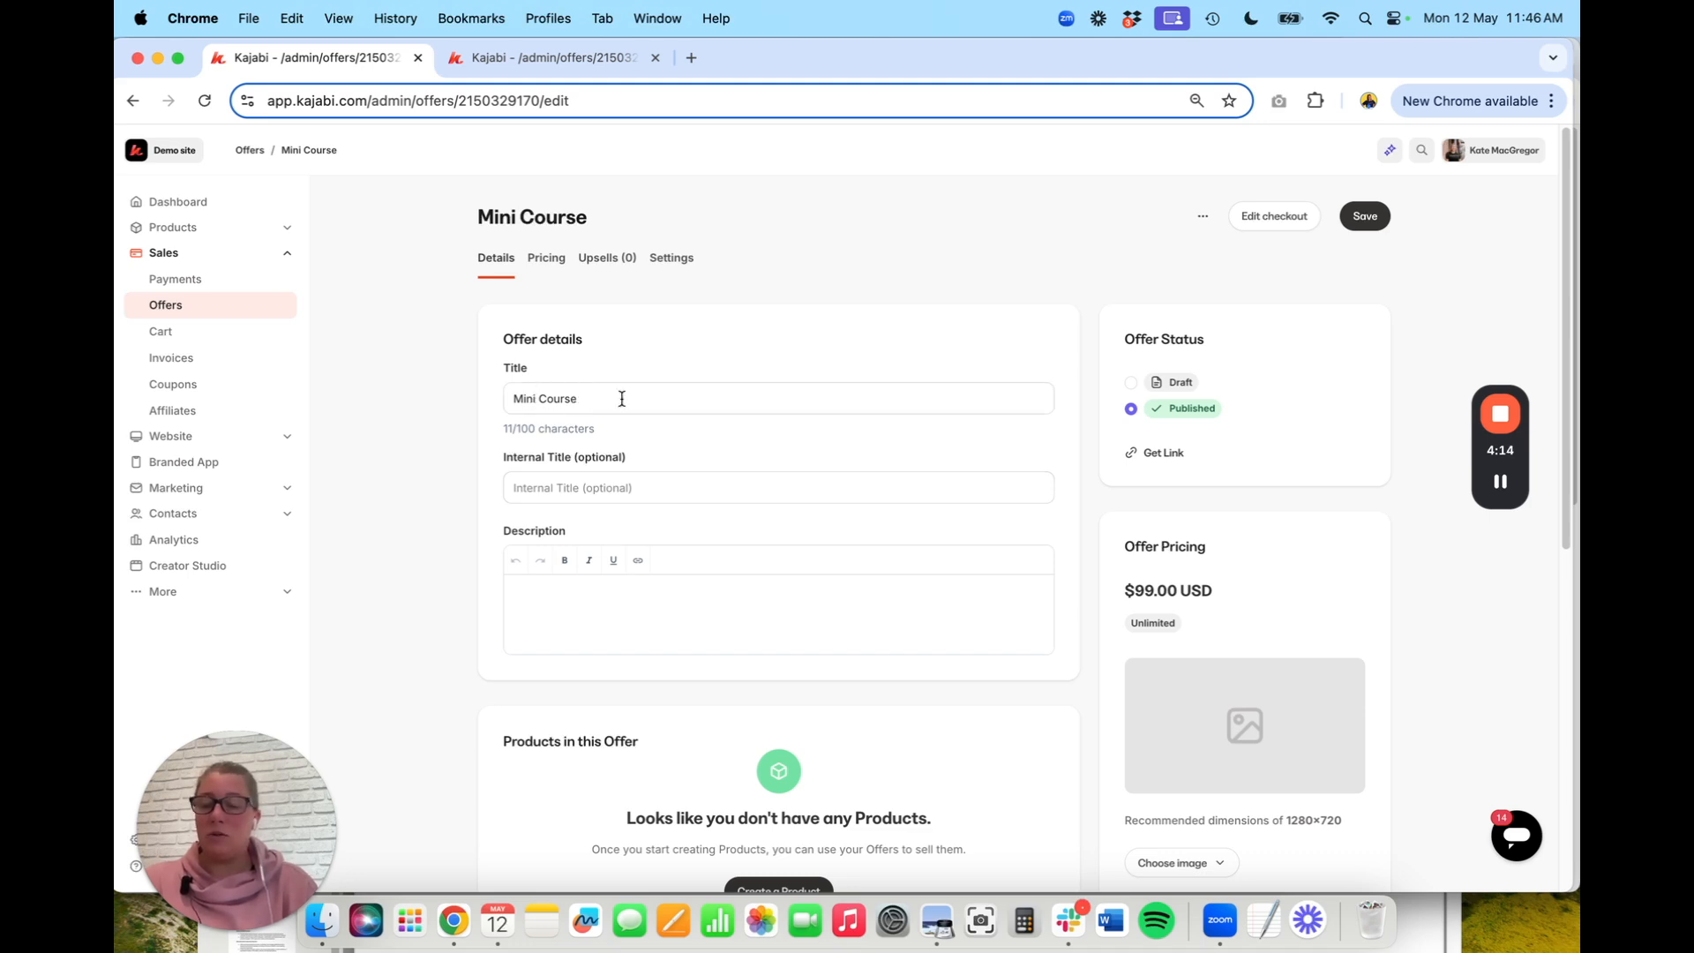
left_click(570, 484)
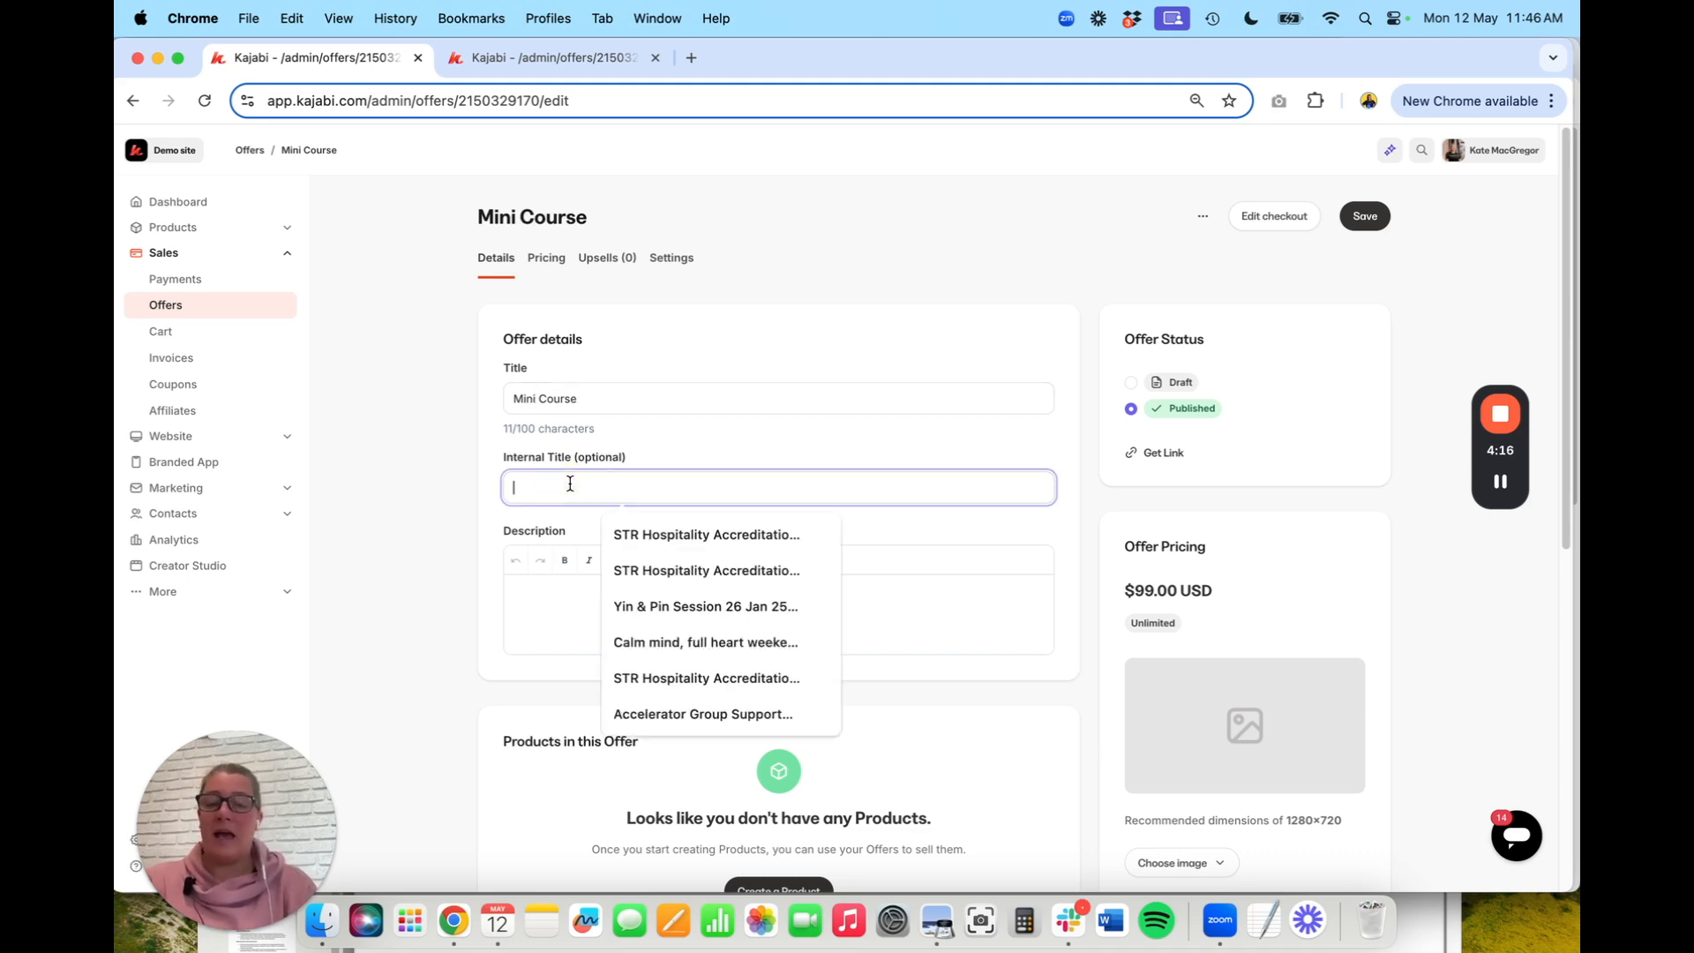
type("Mini Course - ")
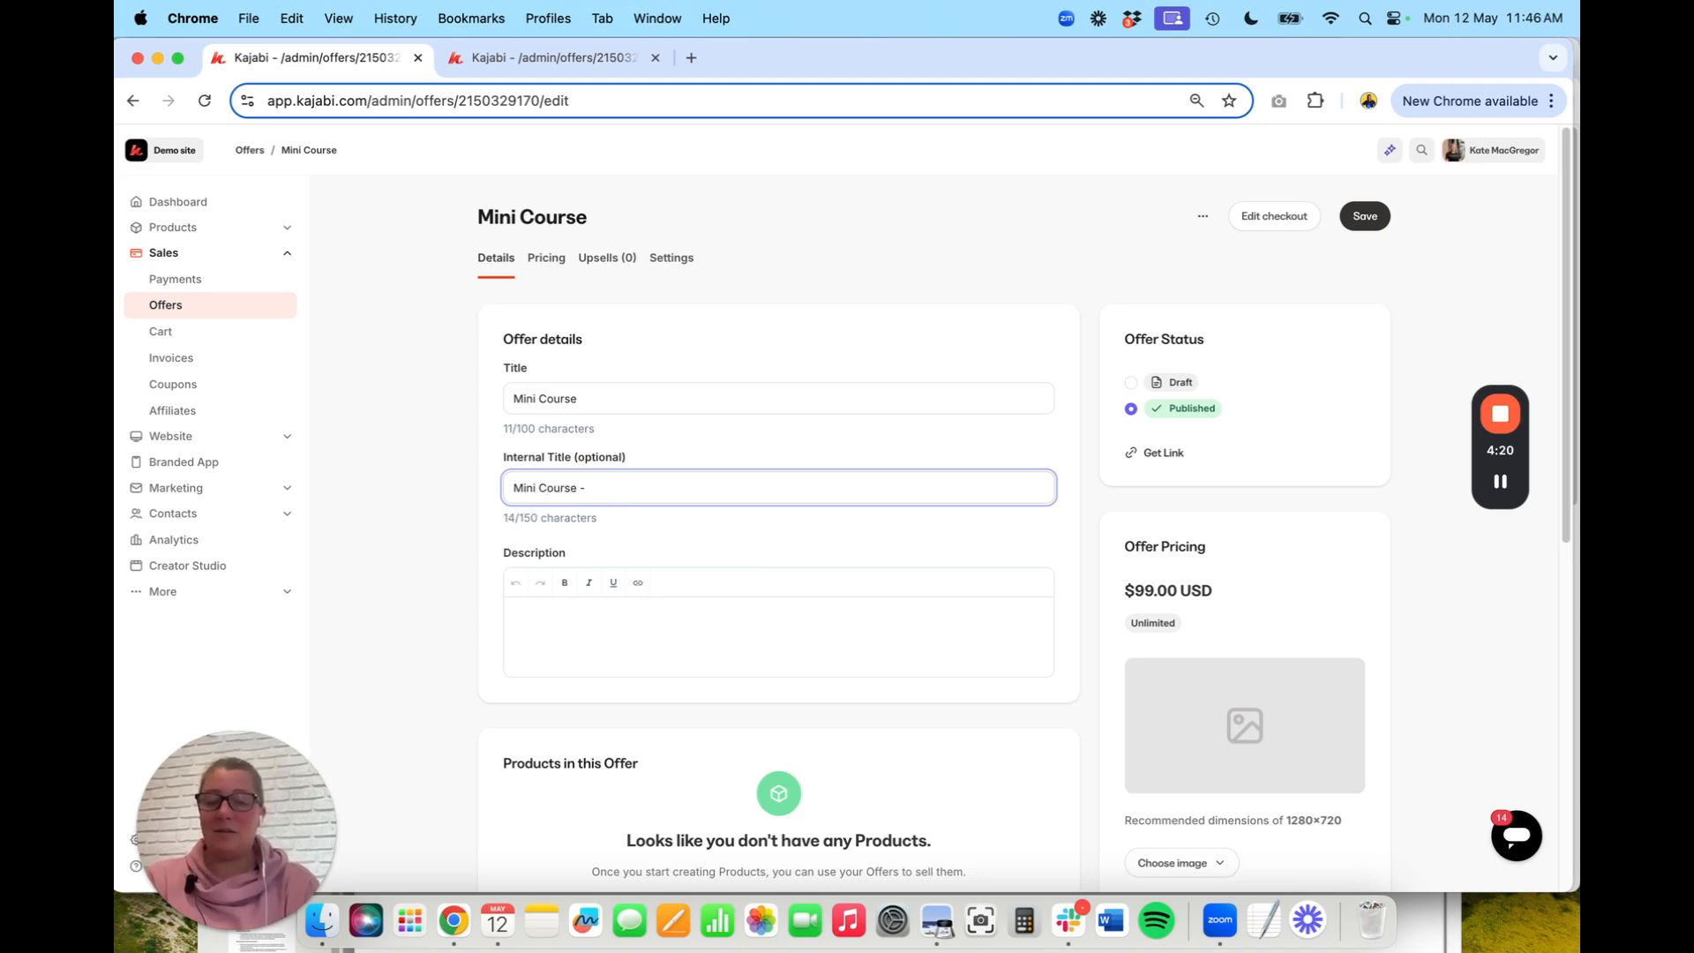
type("99USD")
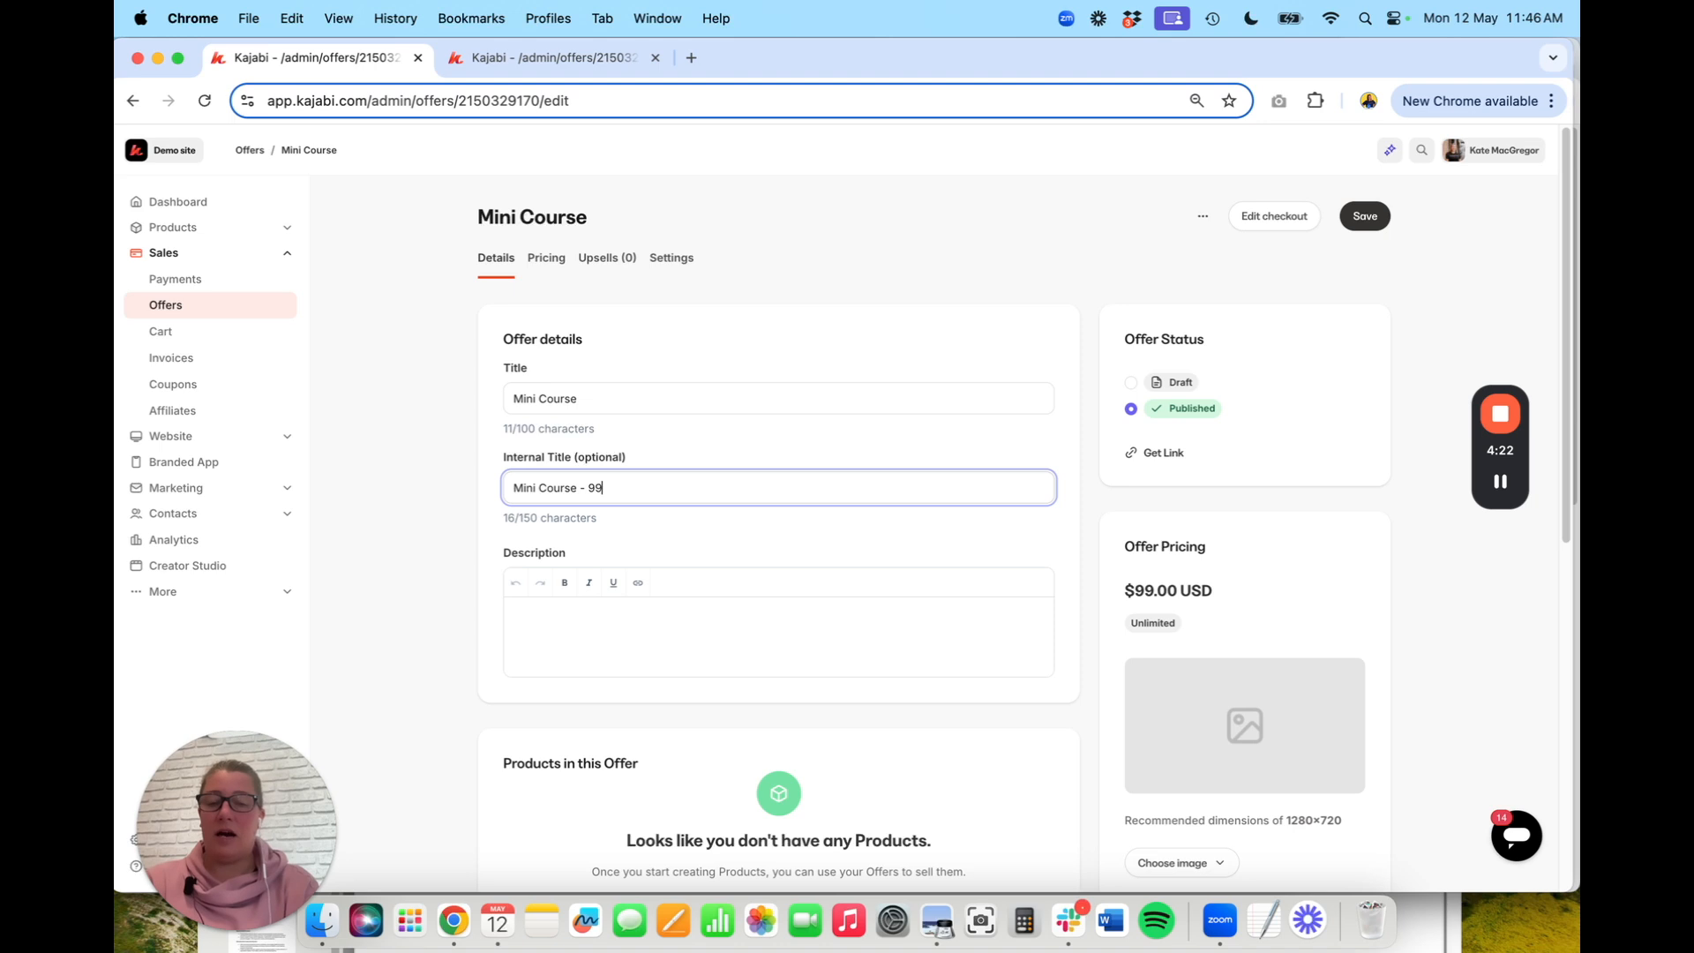
left_click(672, 541)
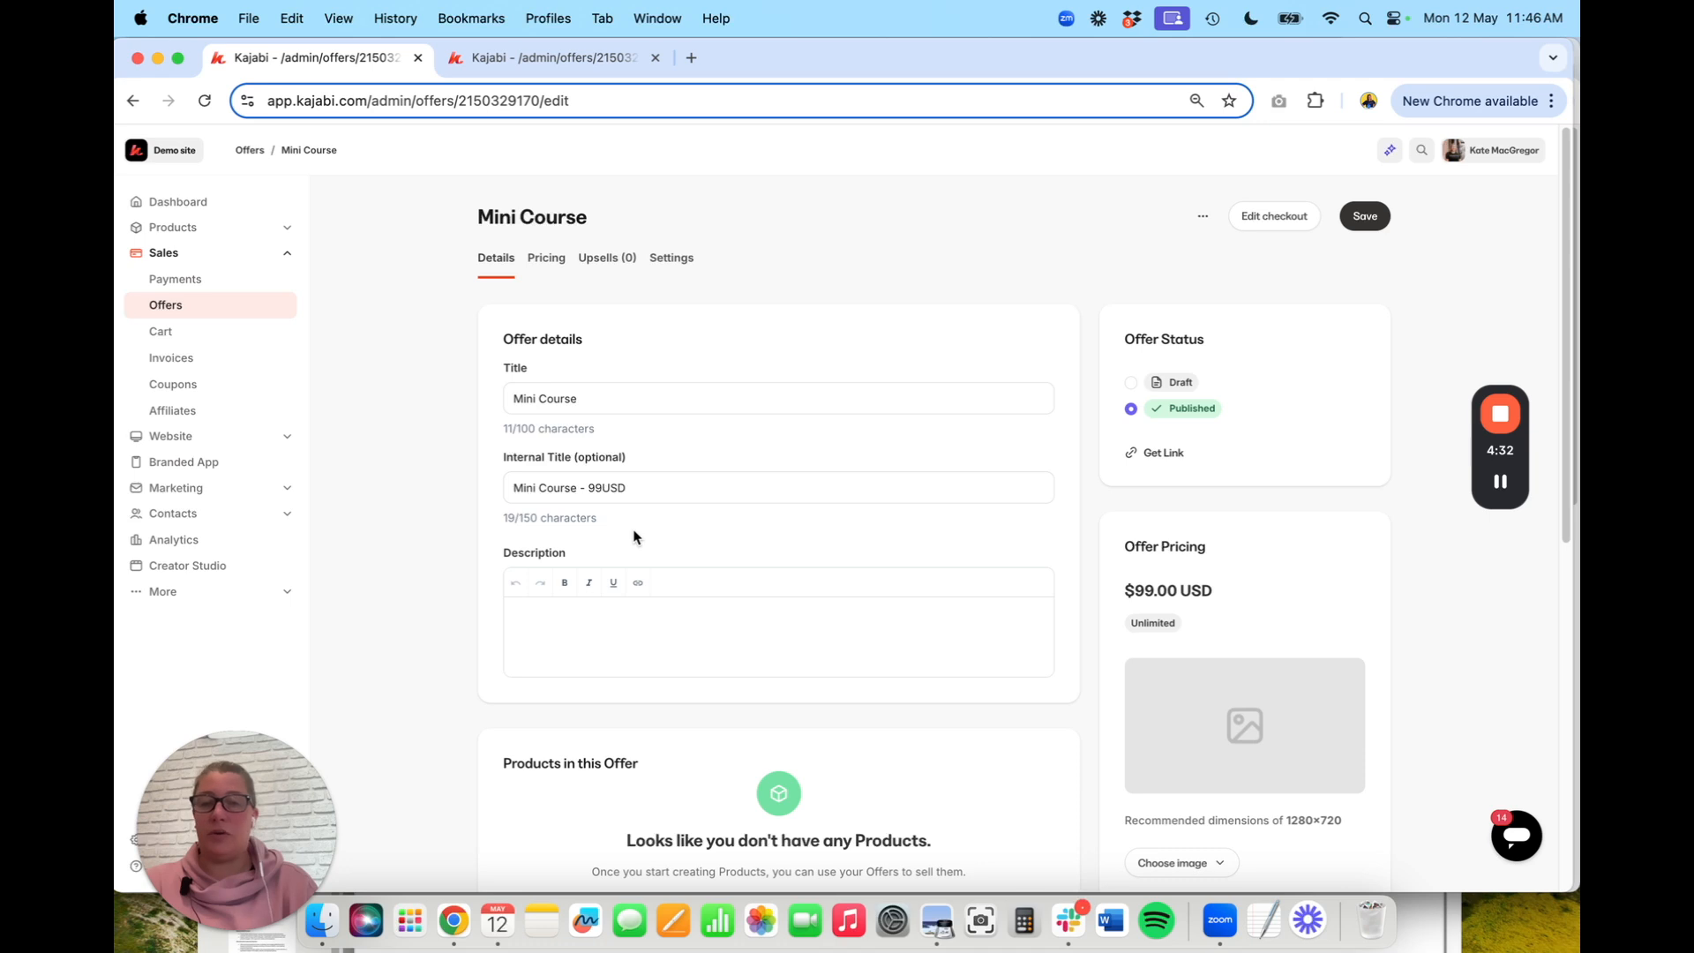
Examine the offer's title, description and products sections on the details page
scroll(633, 537, "down", 1)
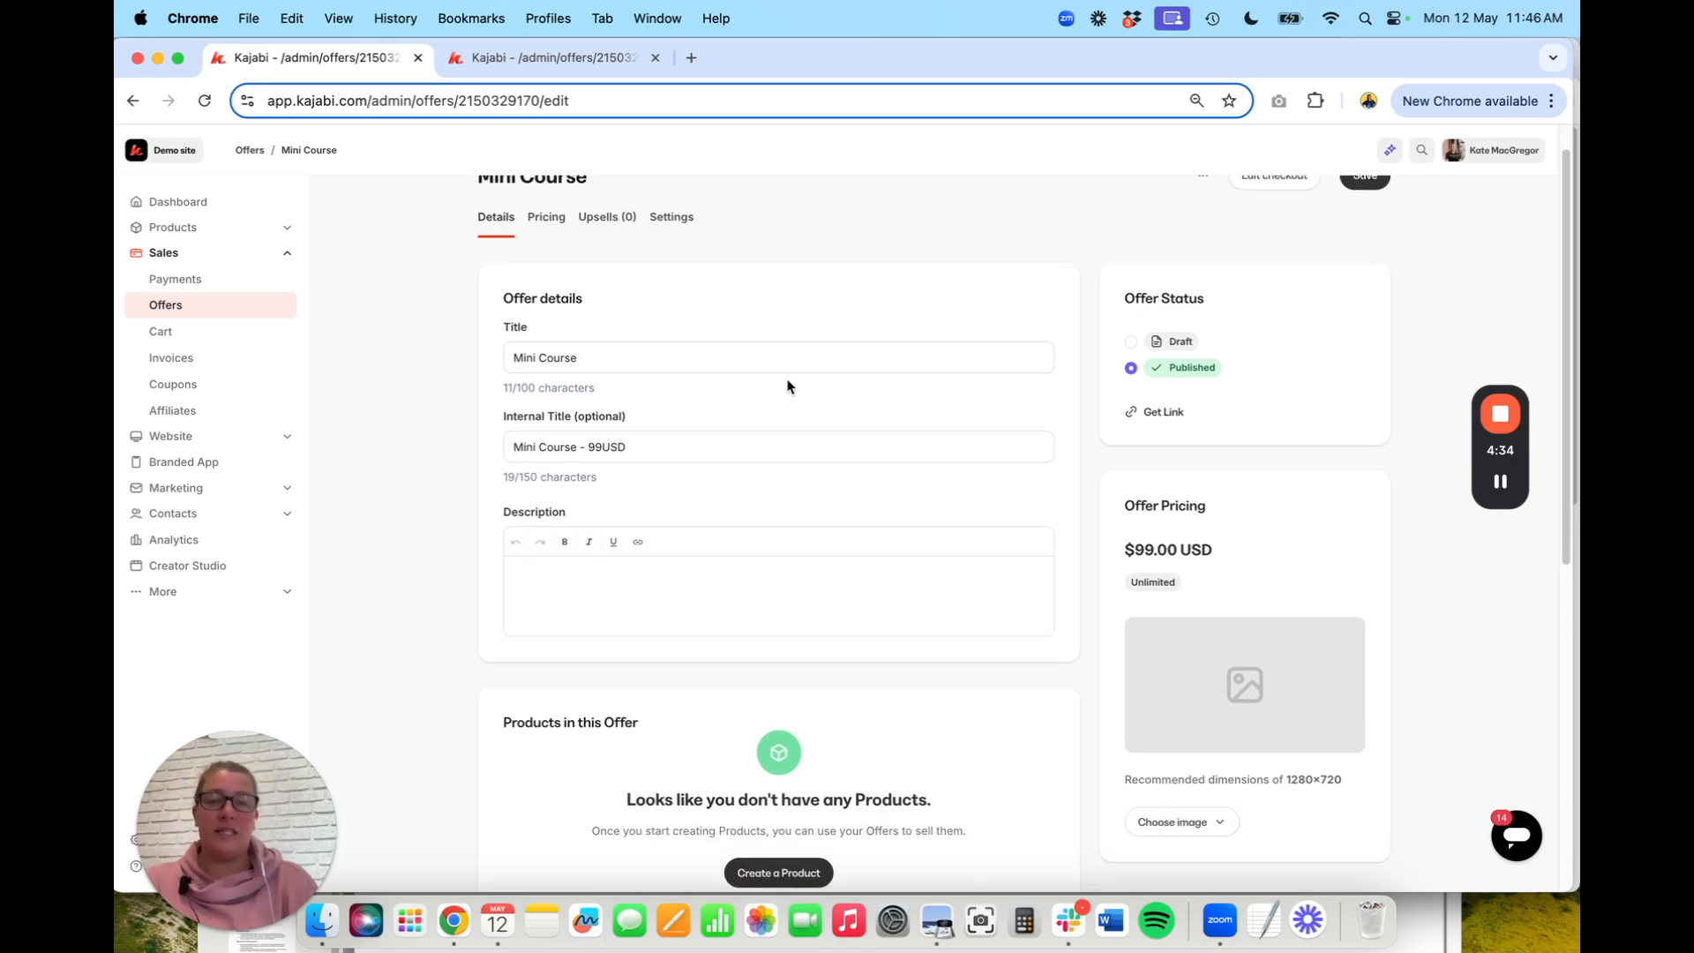
scroll(786, 384, "down", 2)
left_click(557, 482)
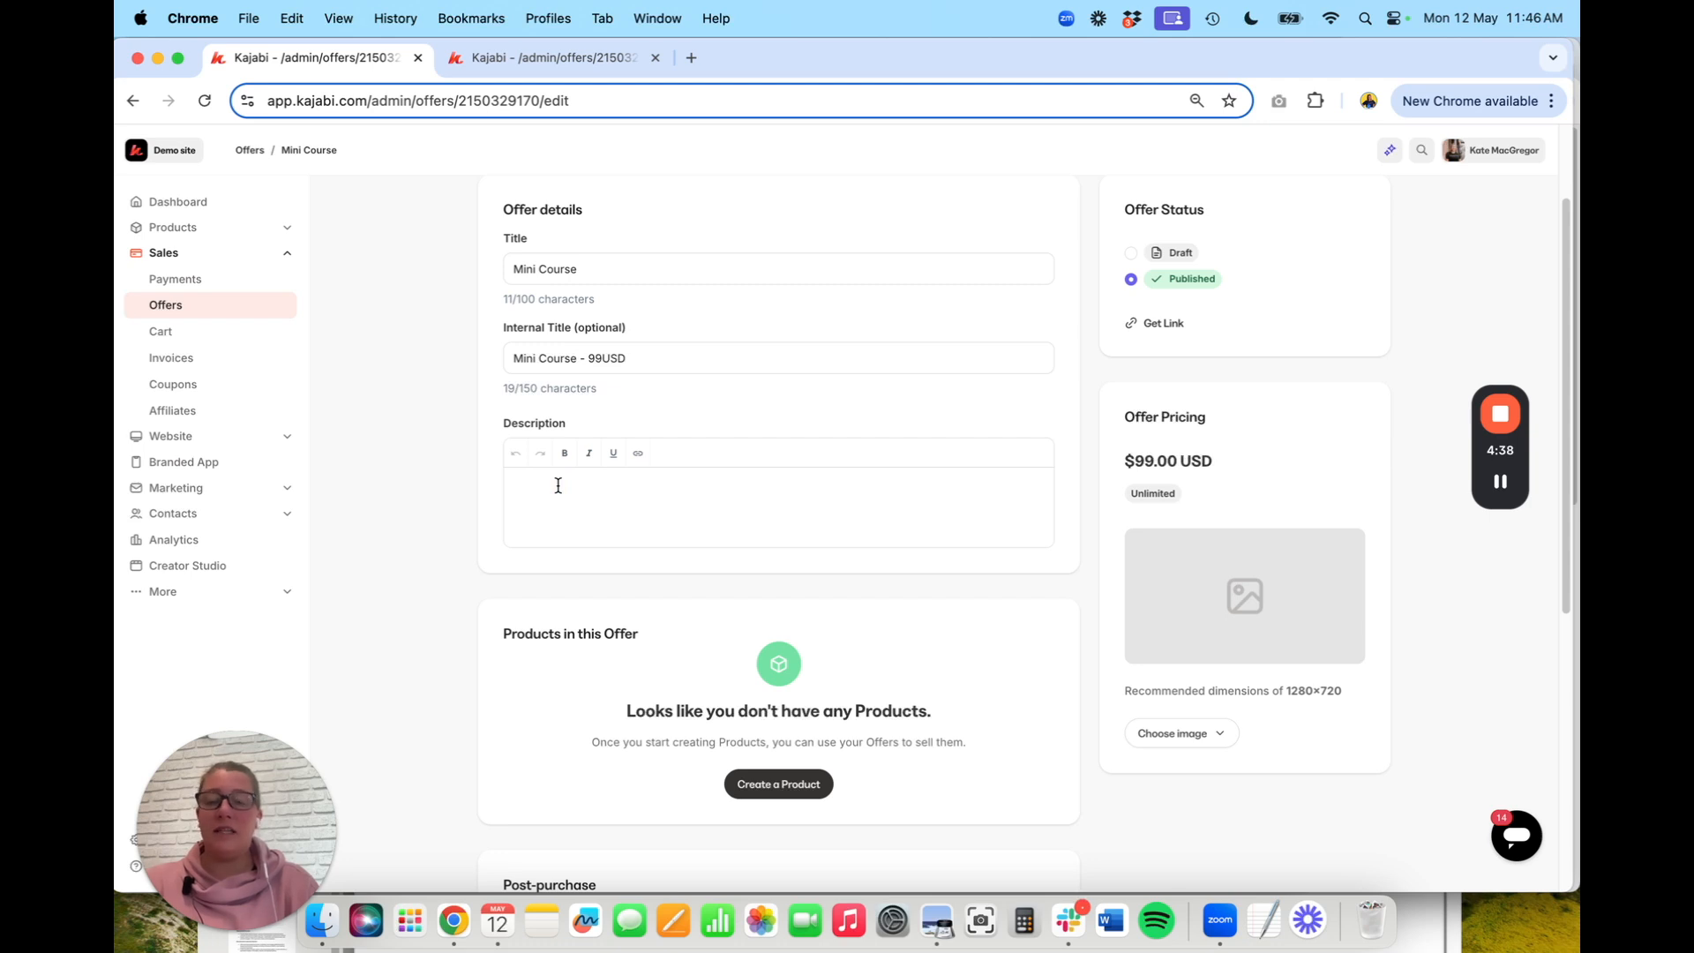
scroll(558, 486, "up", 2)
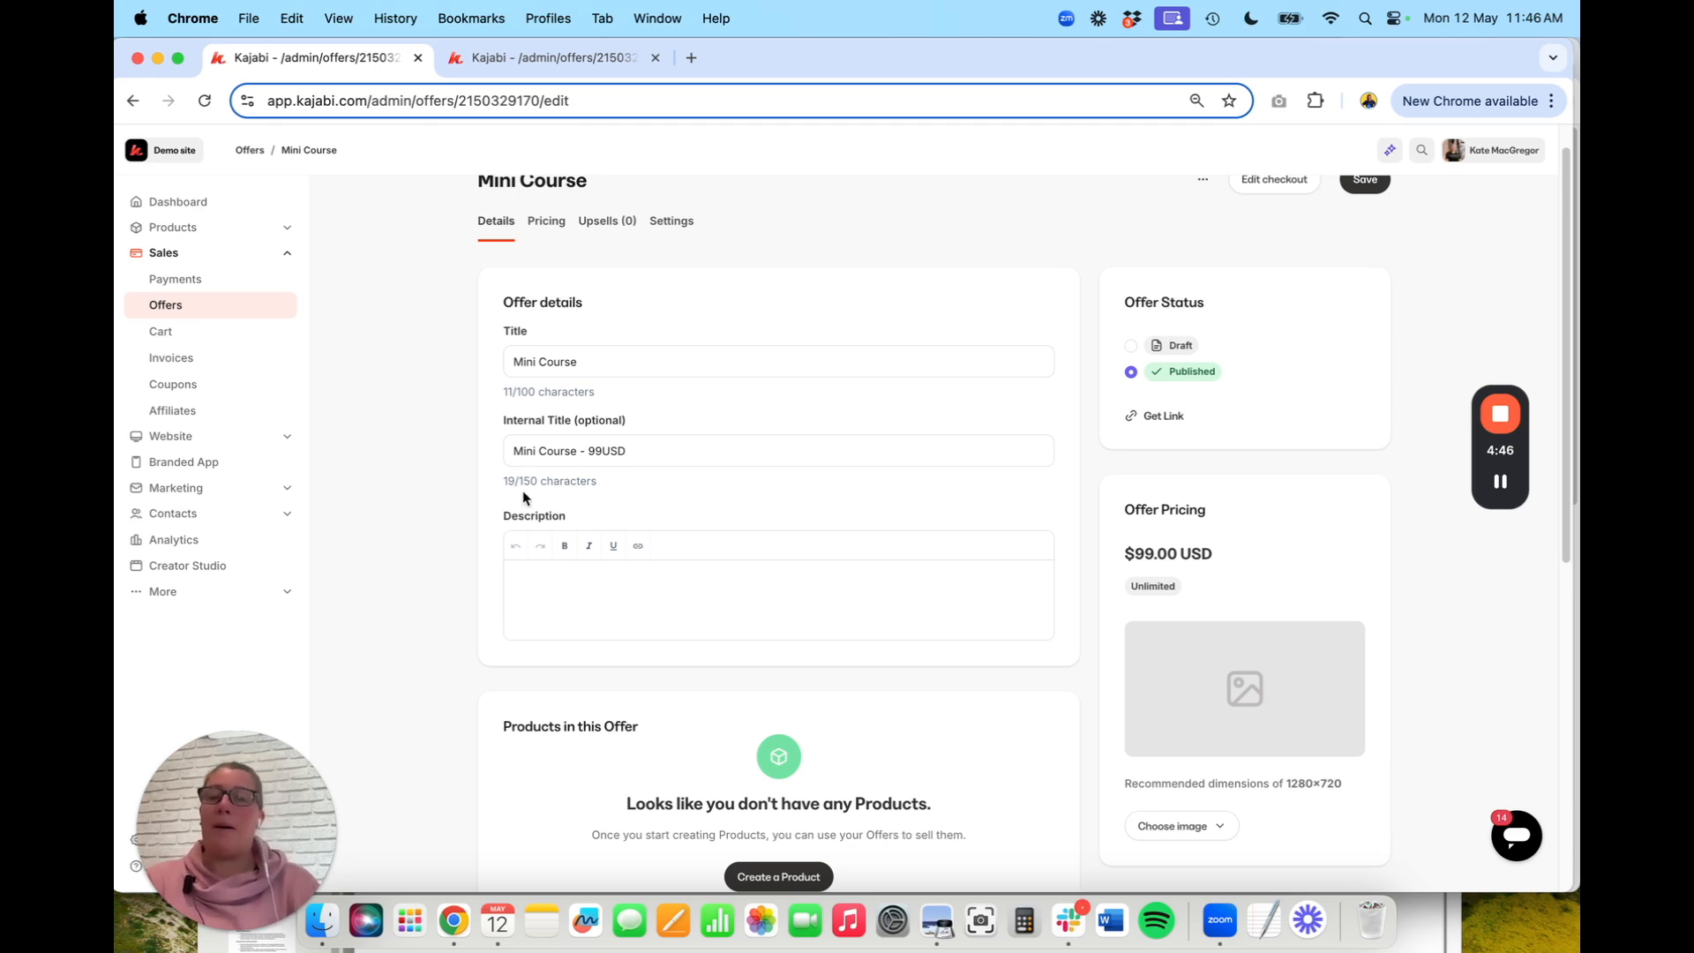
scroll(715, 637, "down", 2)
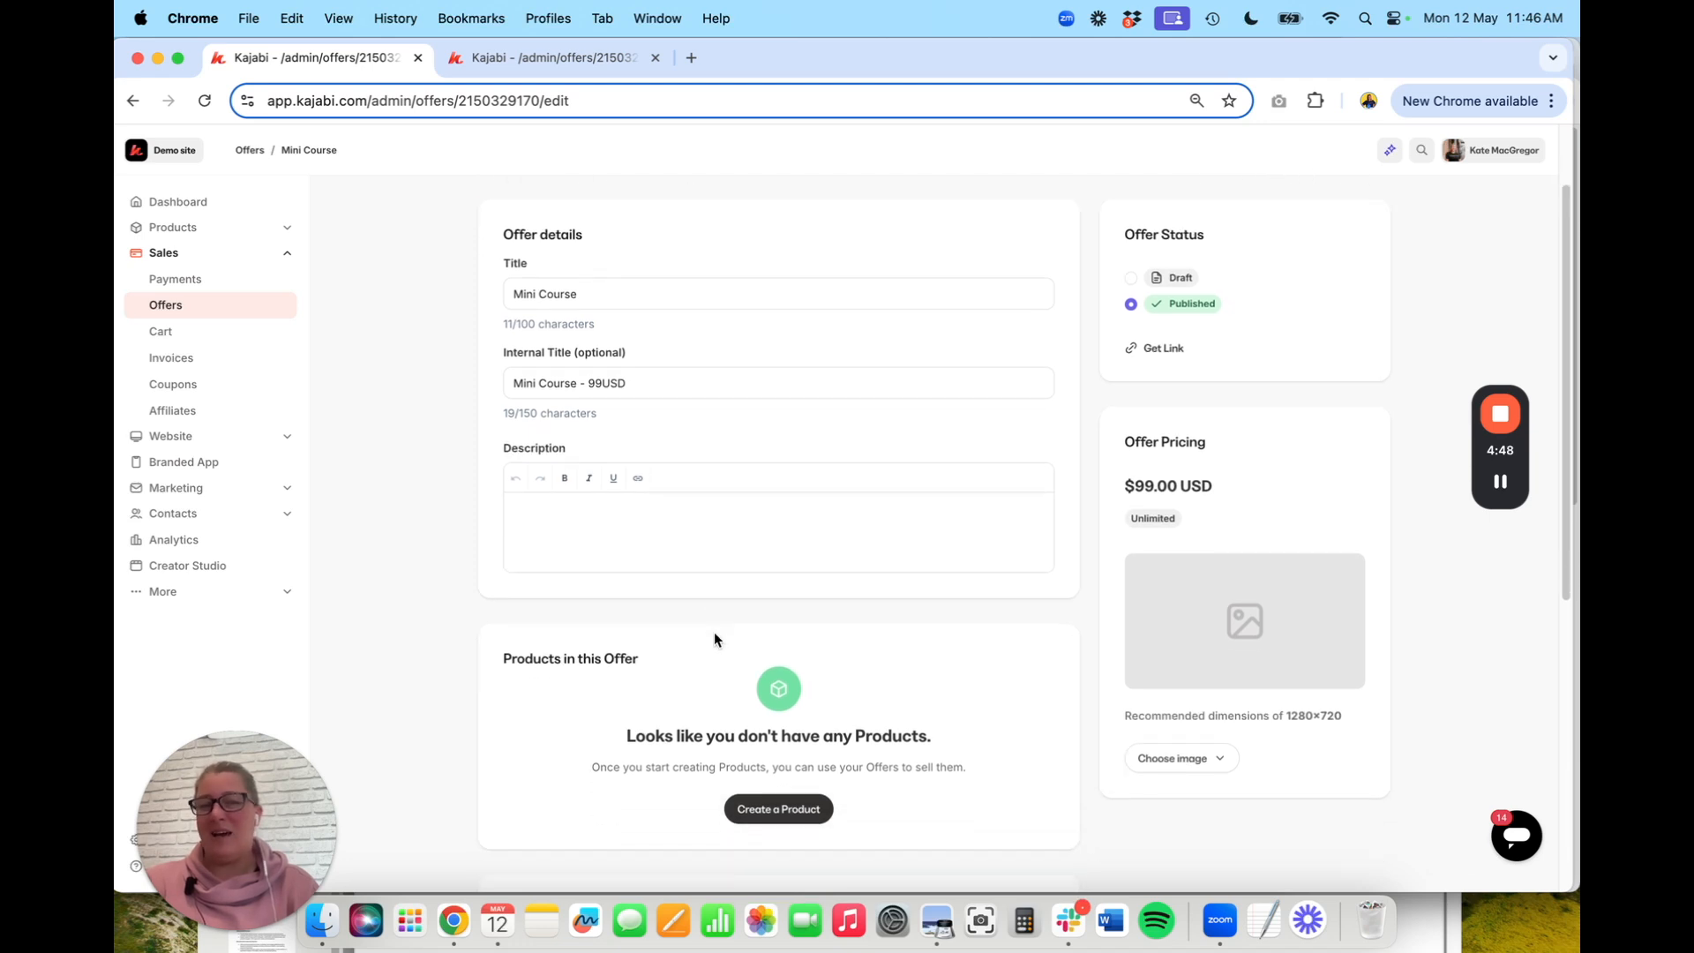
scroll(713, 631, "up", 3)
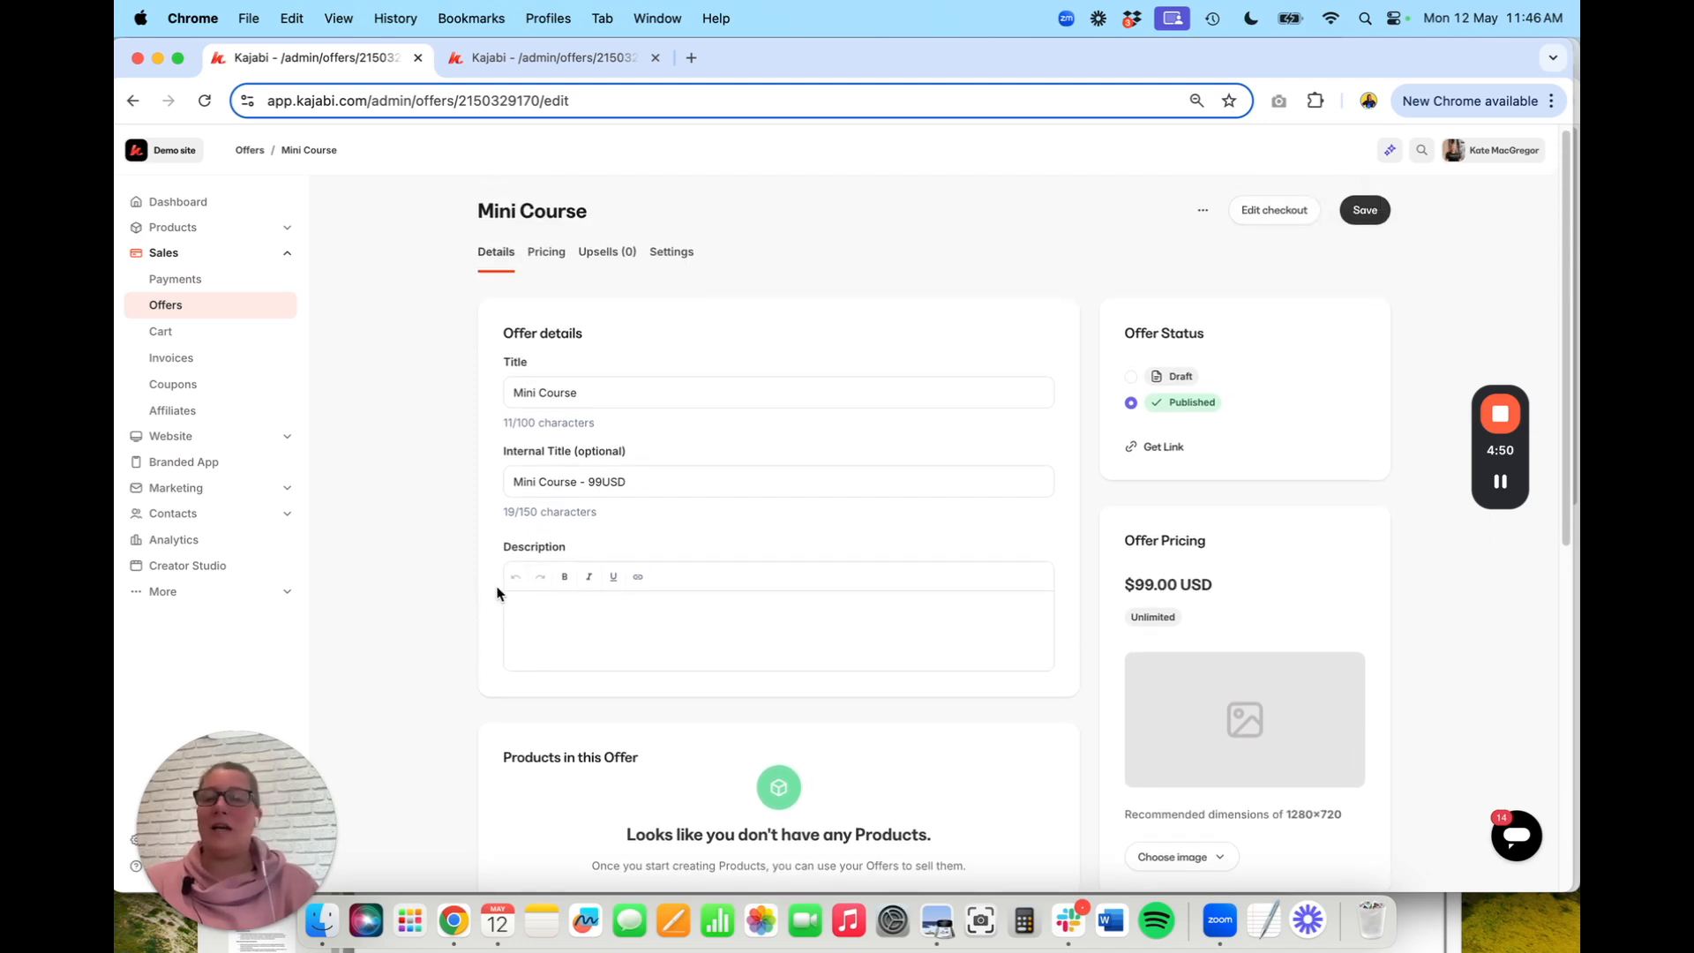
scroll(593, 625, "down", 2)
scroll(593, 625, "down", 5)
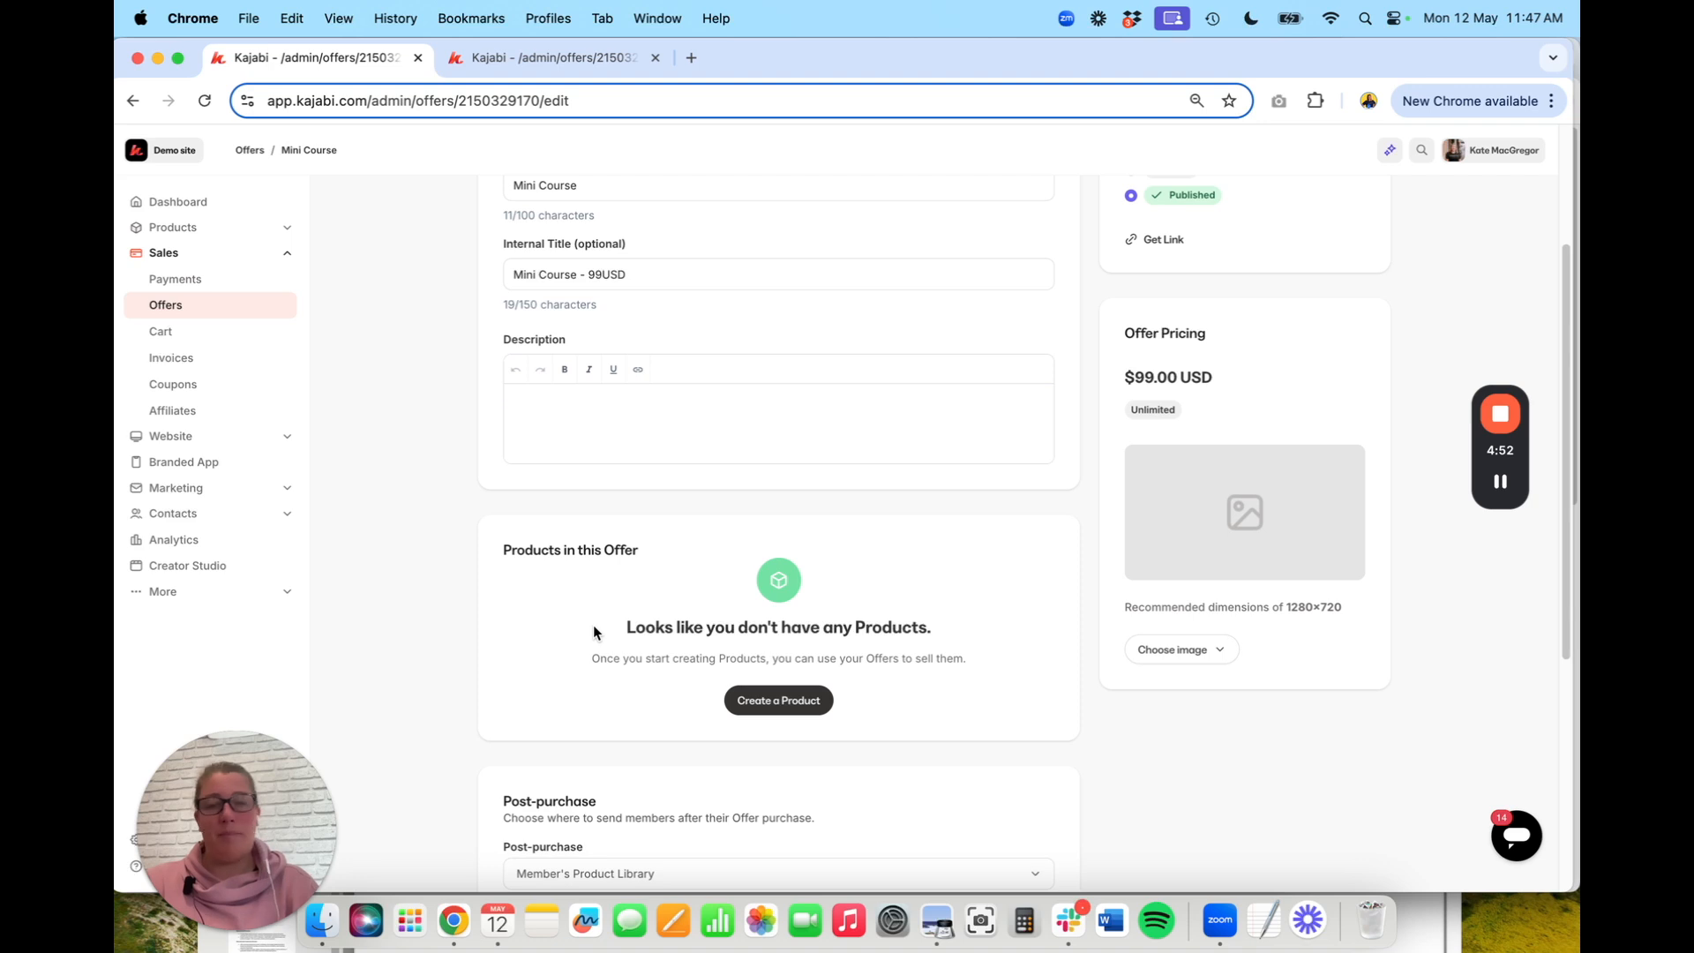
scroll(593, 624, "down", 5)
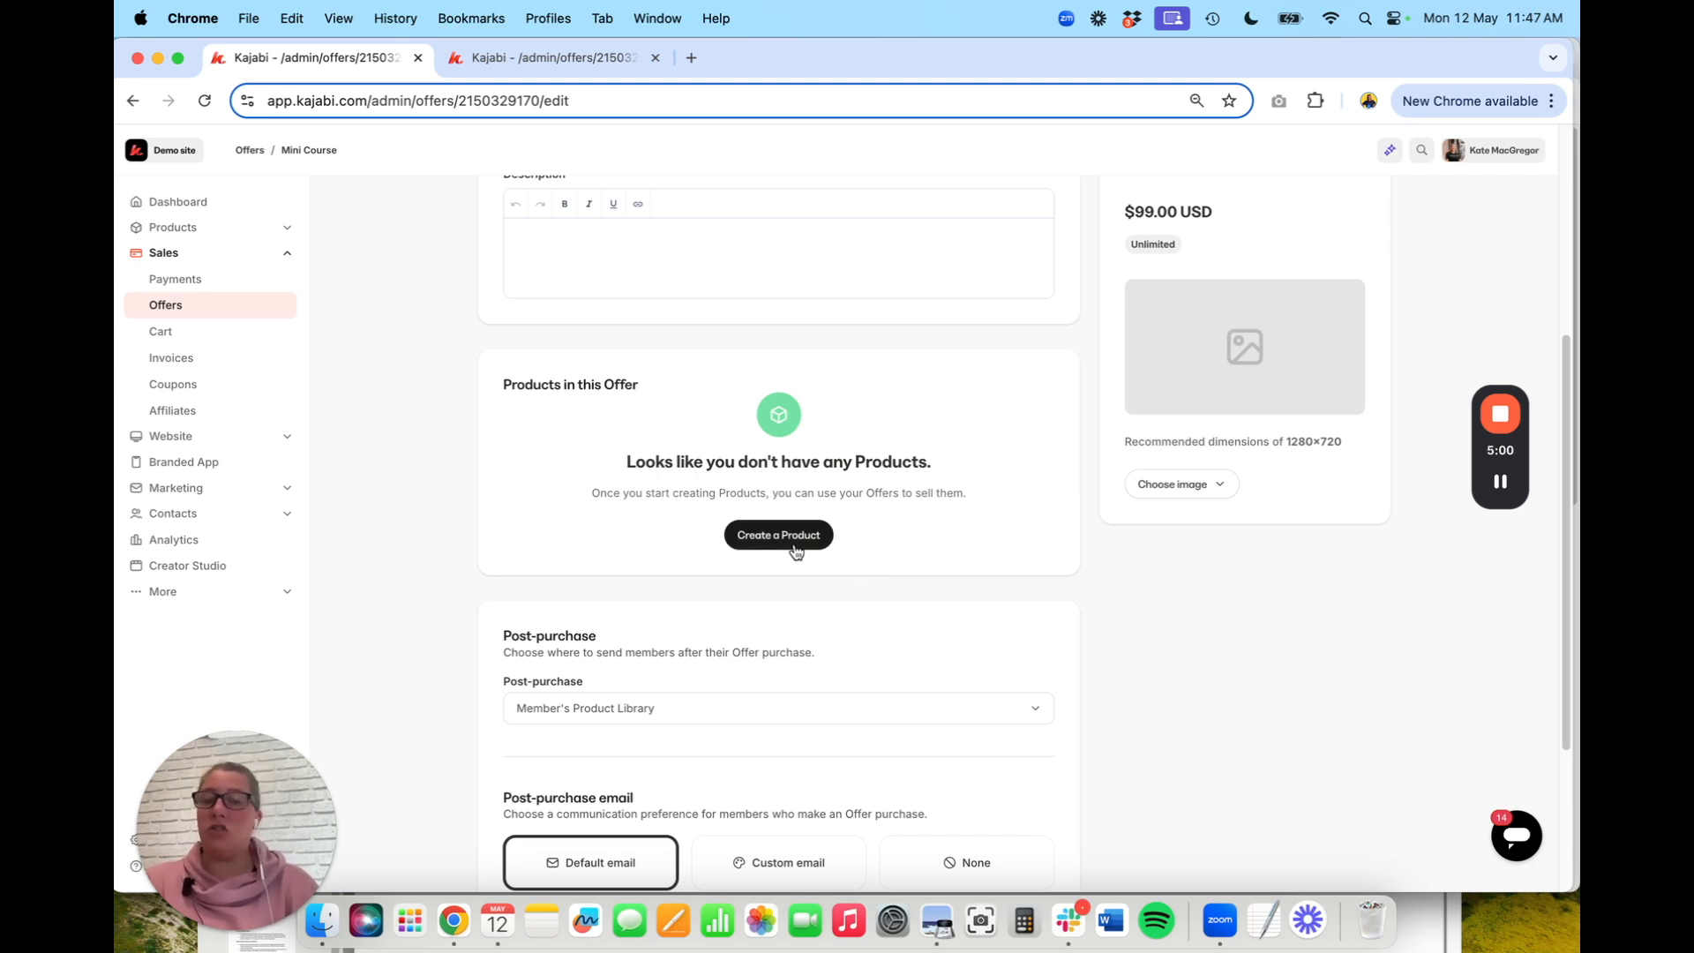
scroll(664, 571, "up", 8)
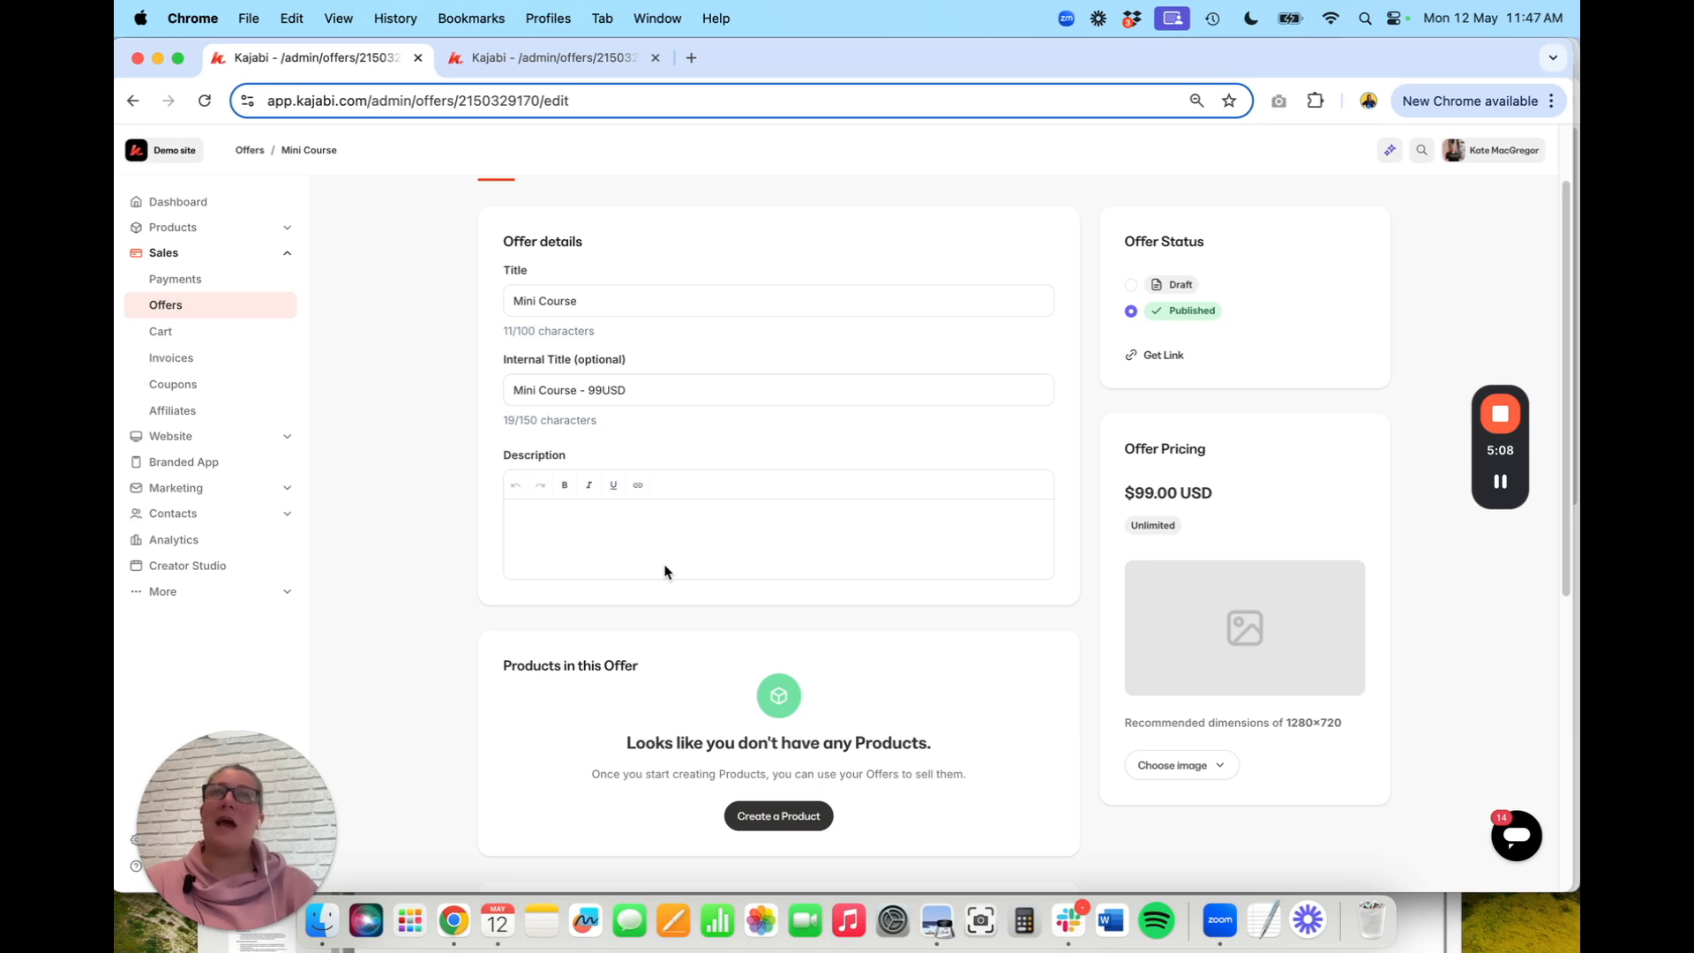
left_click(665, 571)
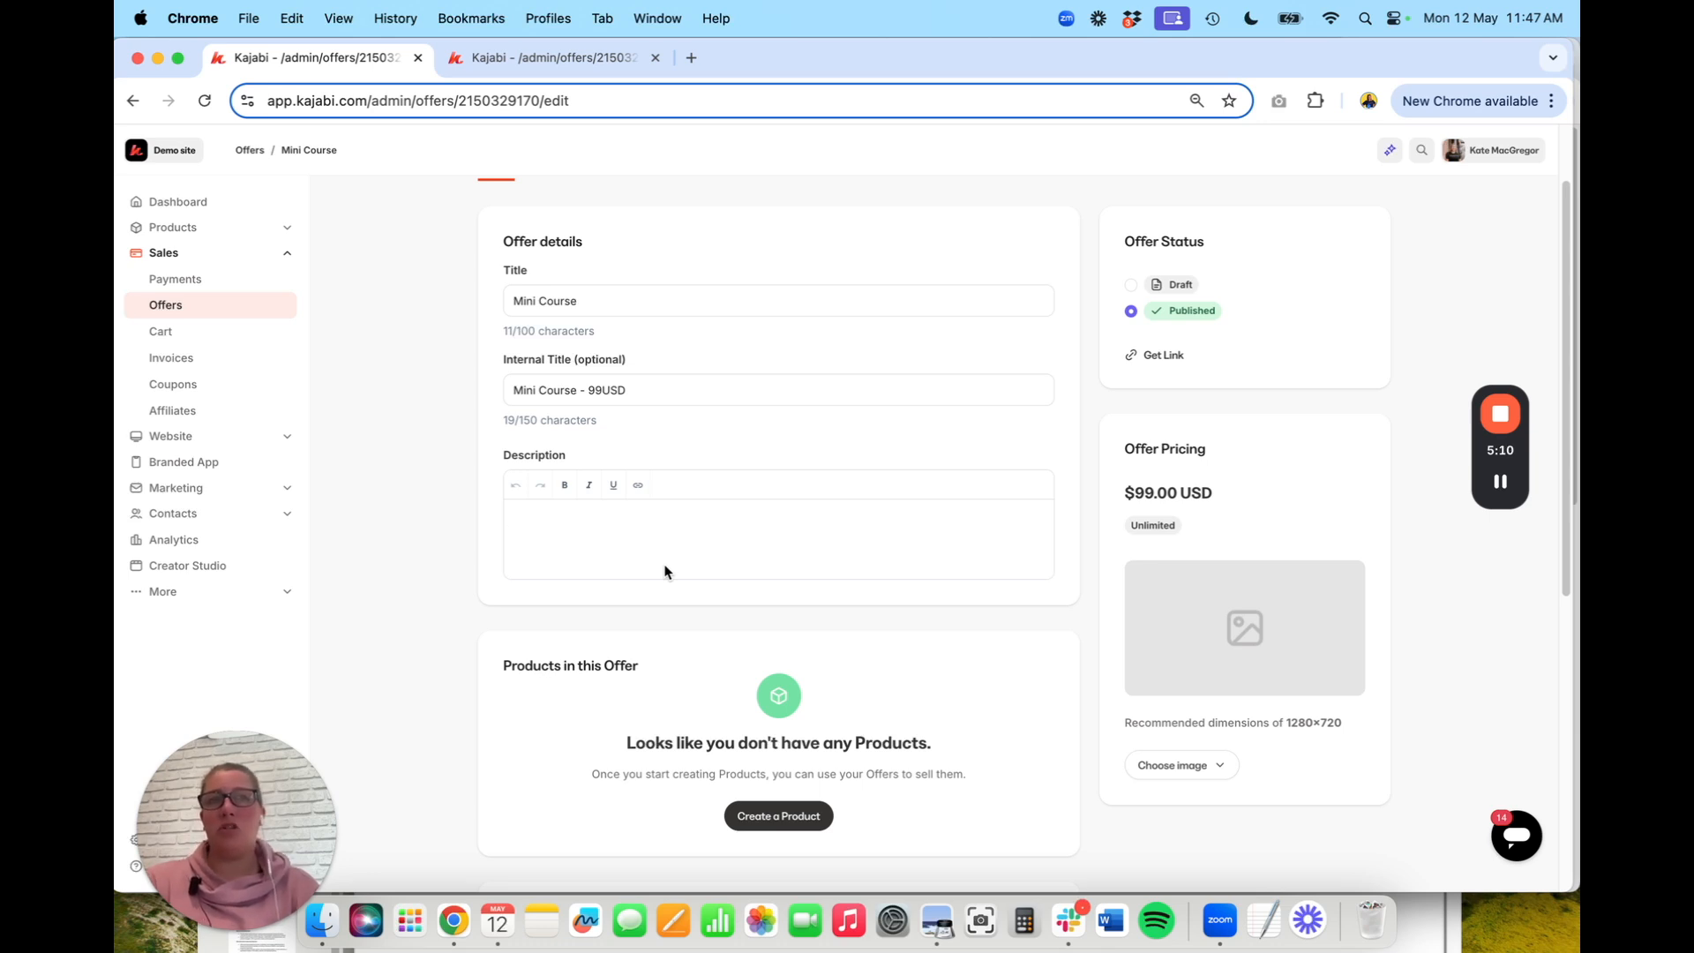
scroll(665, 569, "down", 1)
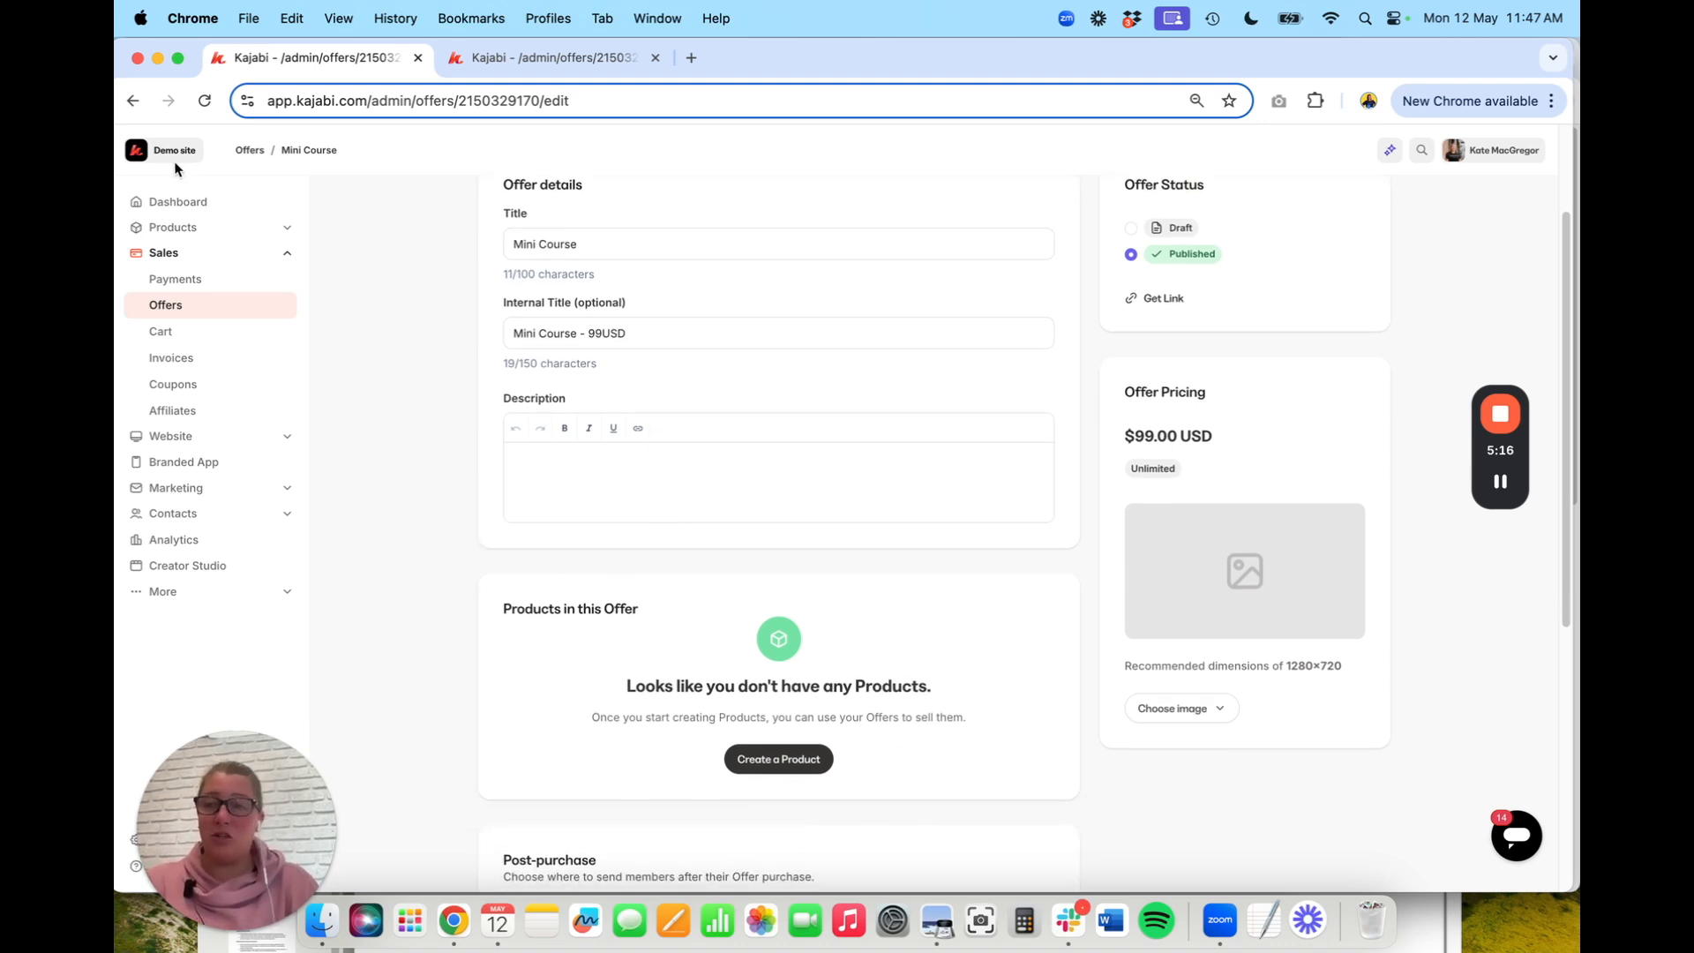
scroll(903, 766, "up", 1)
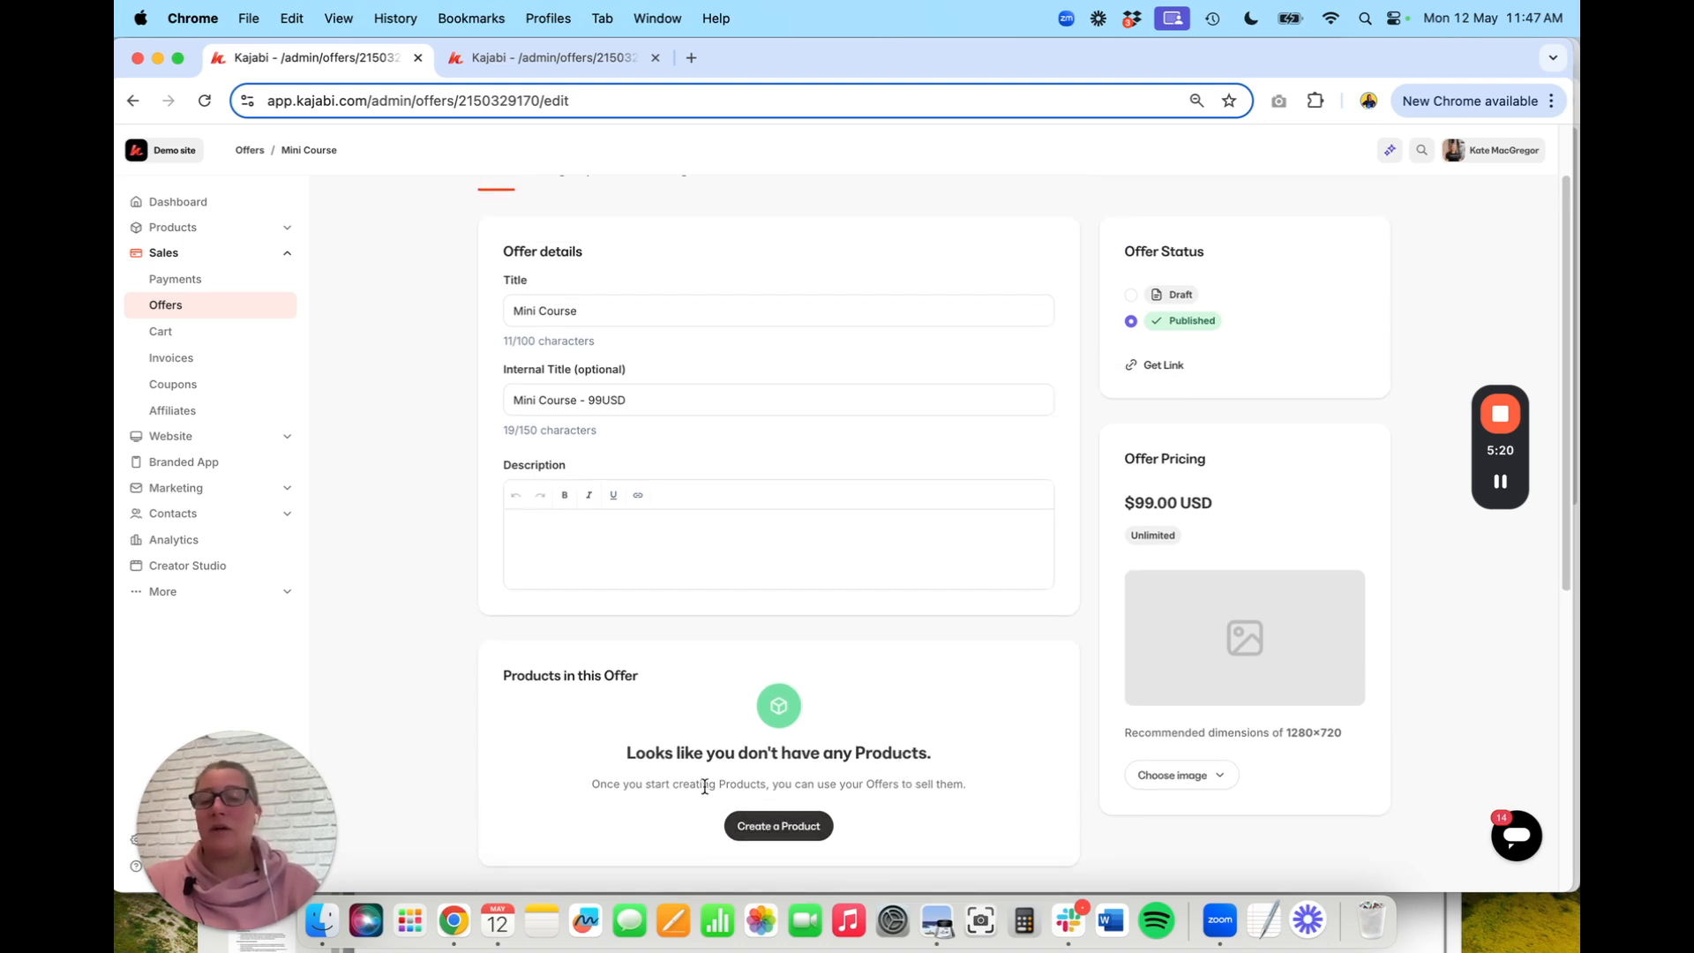
scroll(705, 788, "down", 1)
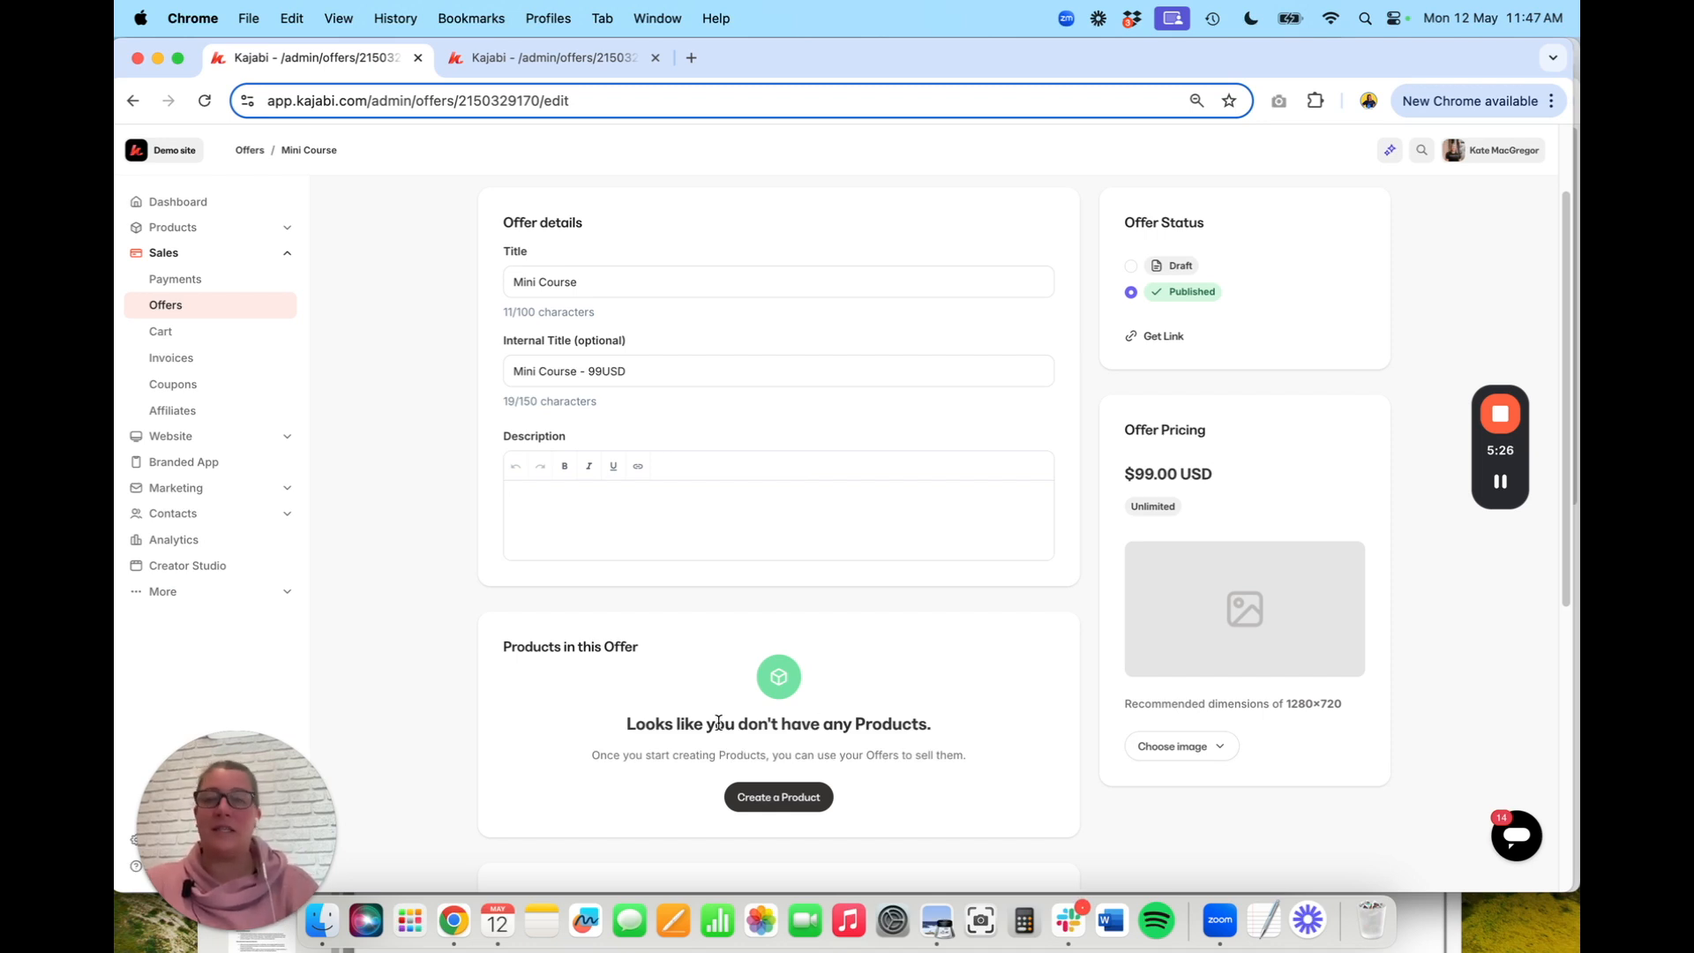
scroll(506, 639, "up", 1)
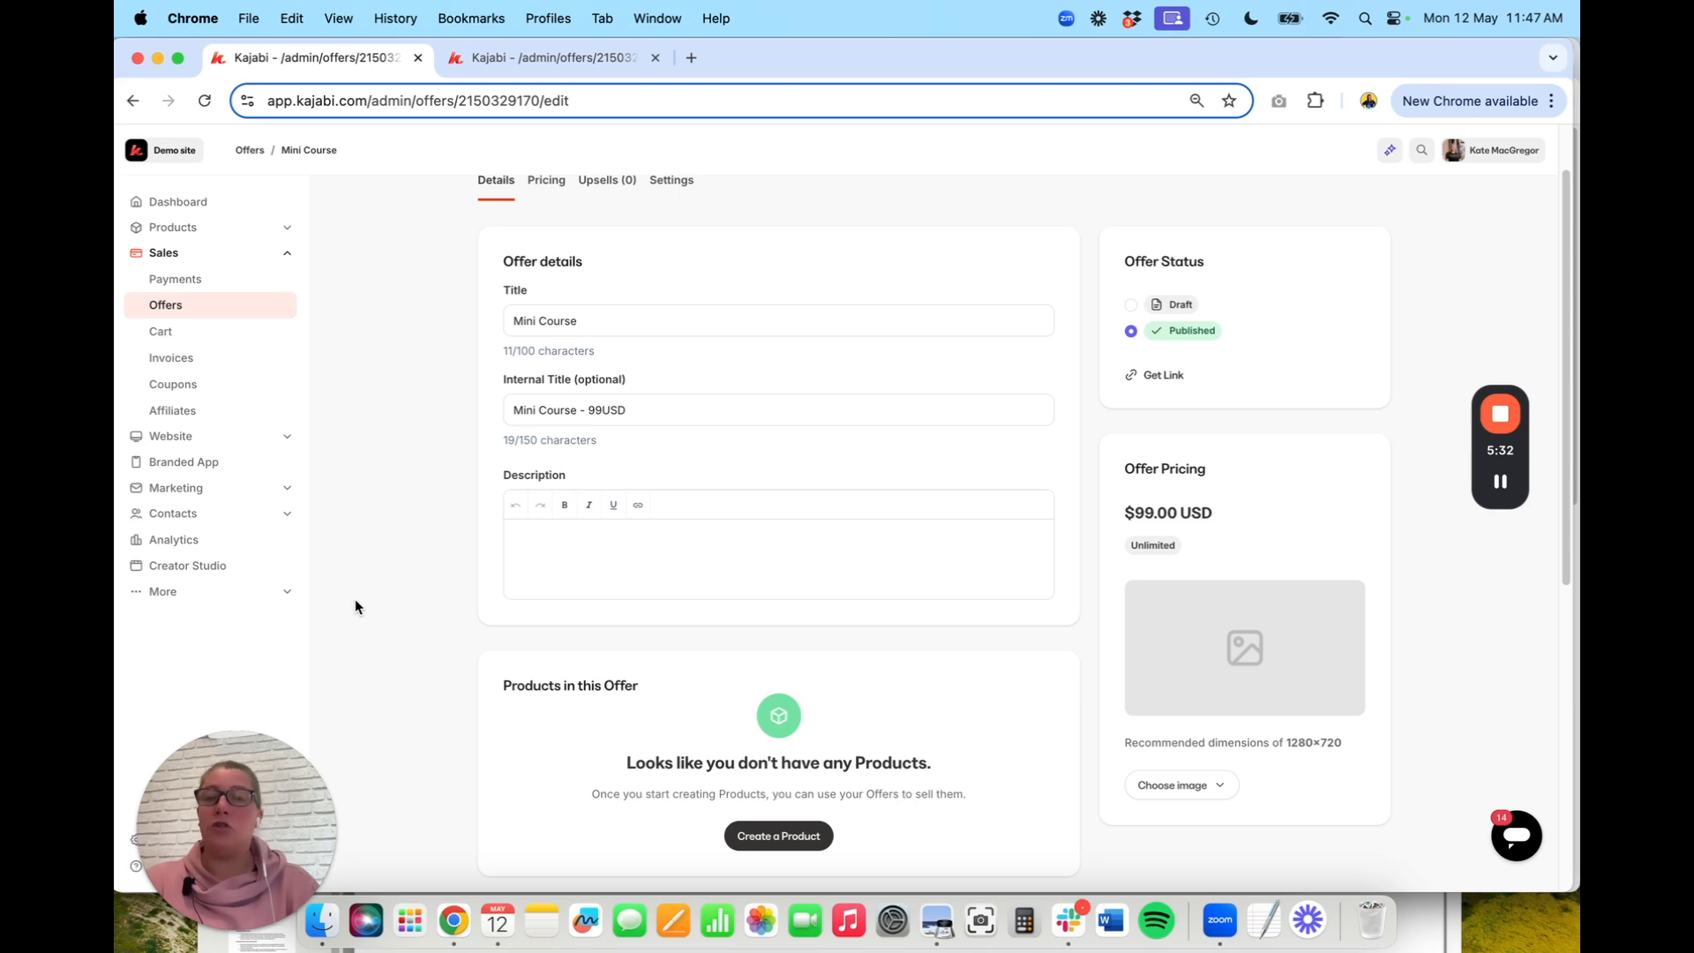
scroll(703, 807, "down", 2)
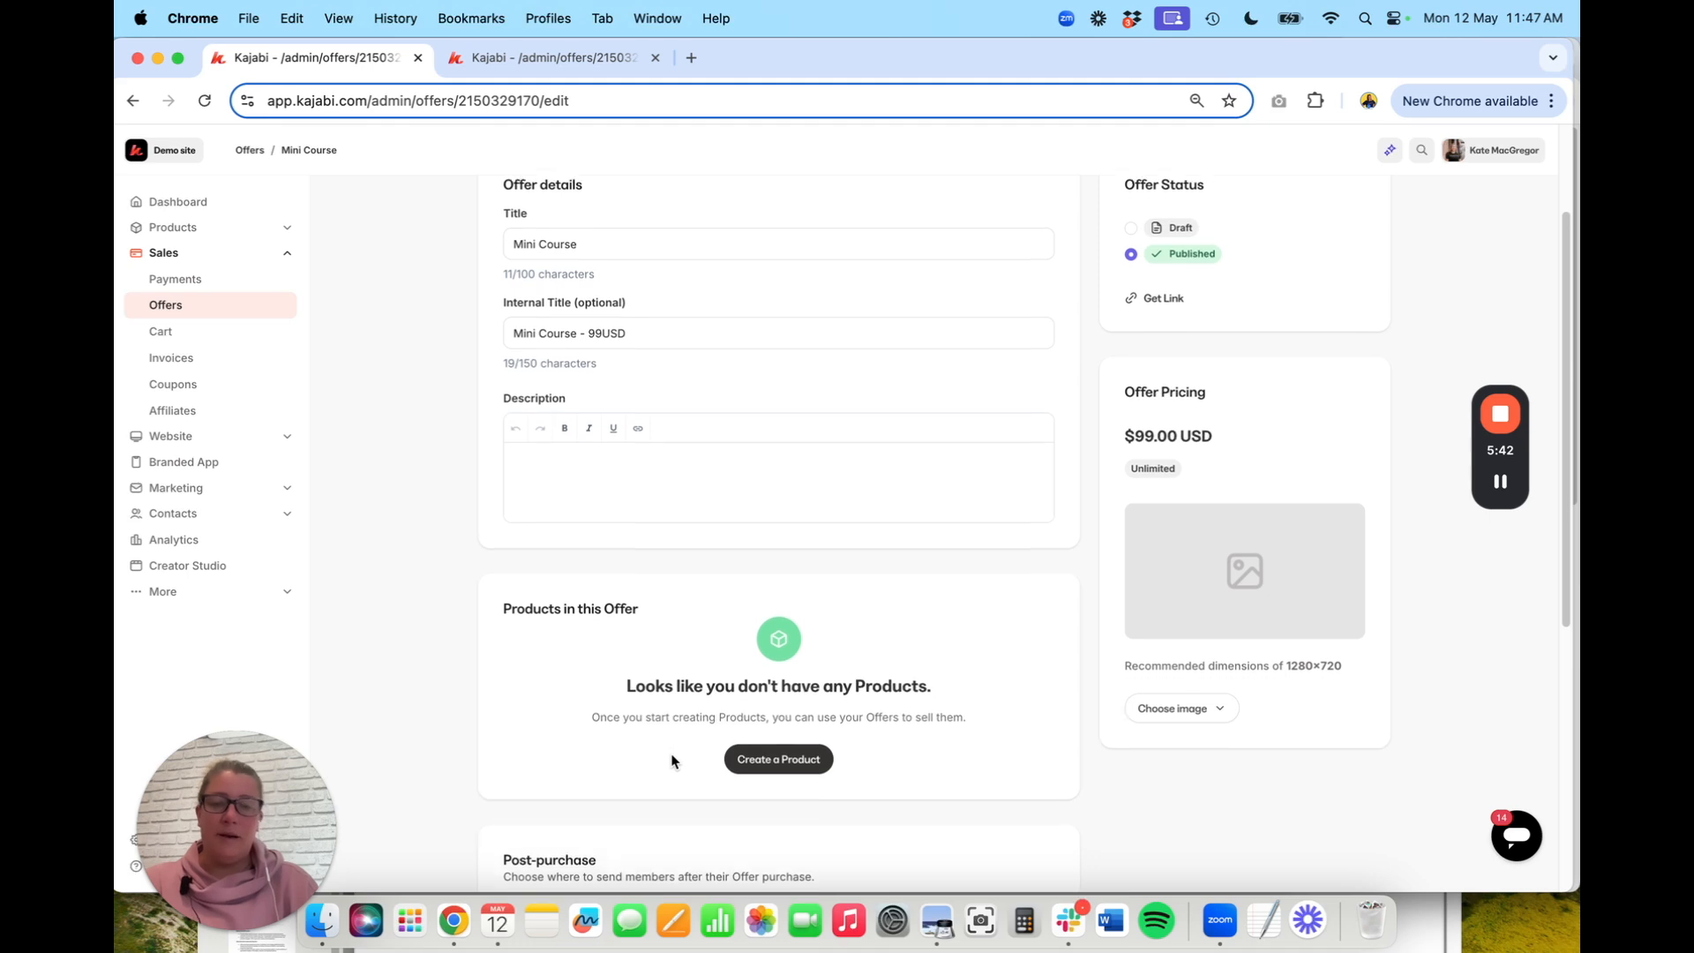
Review the post-purchase destination options and set the destination to Custom Thank You Page
scroll(672, 759, "down", 2)
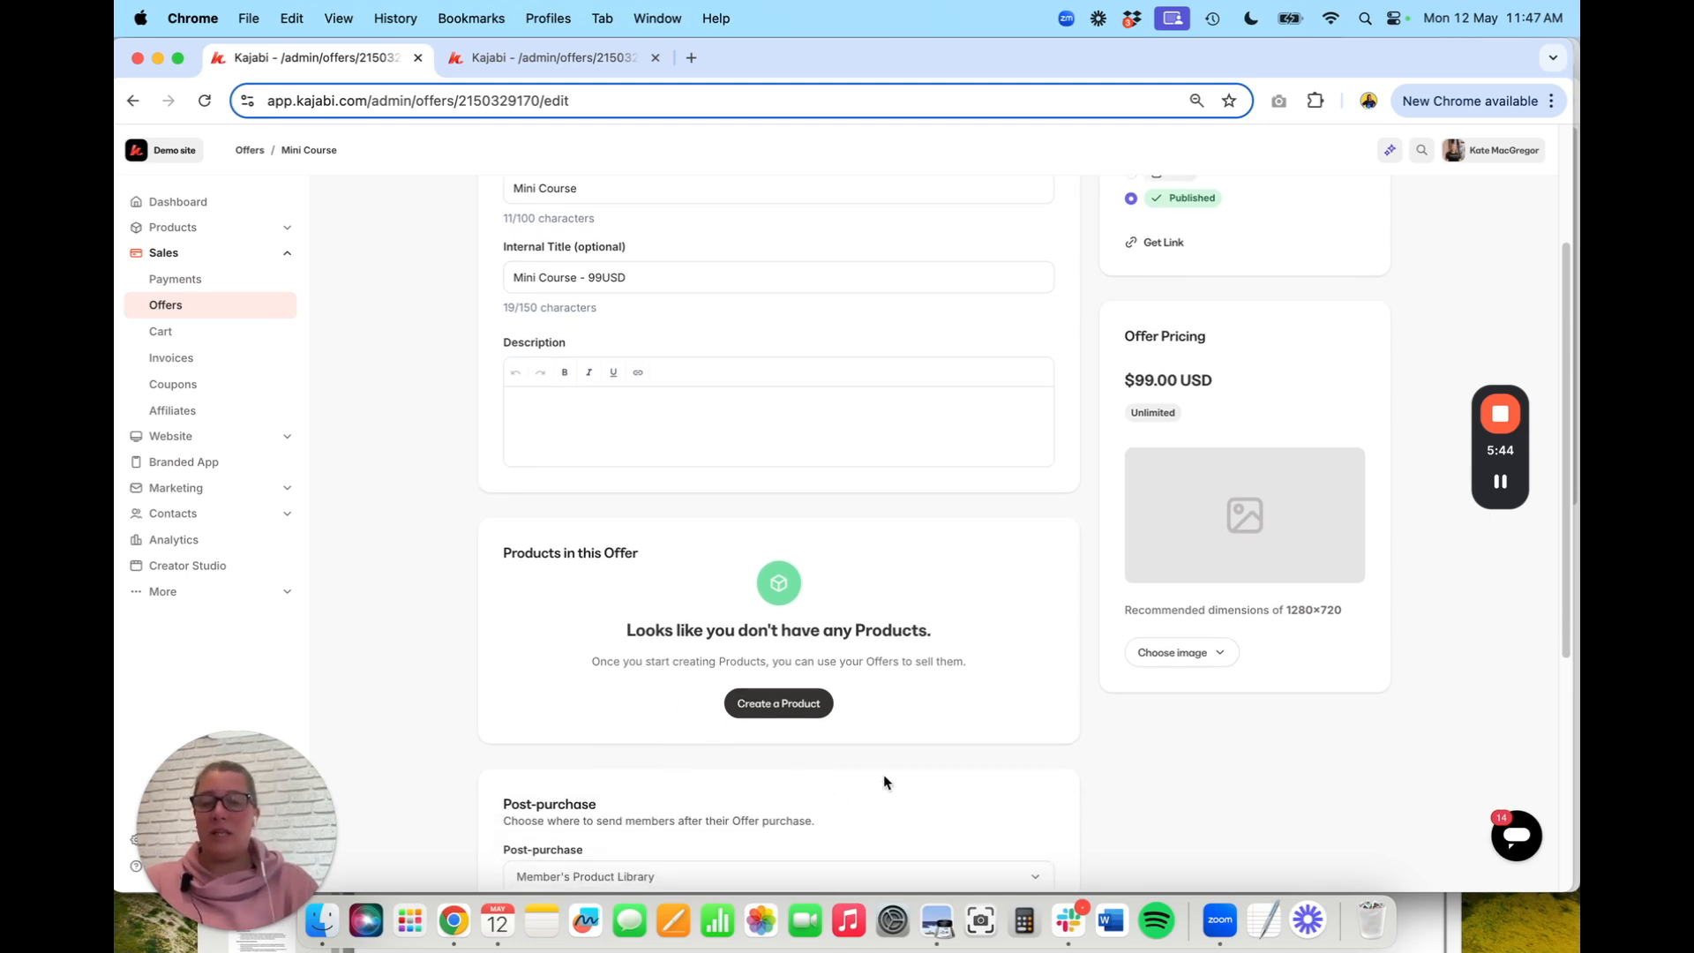
scroll(784, 653, "down", 5)
scroll(784, 655, "down", 5)
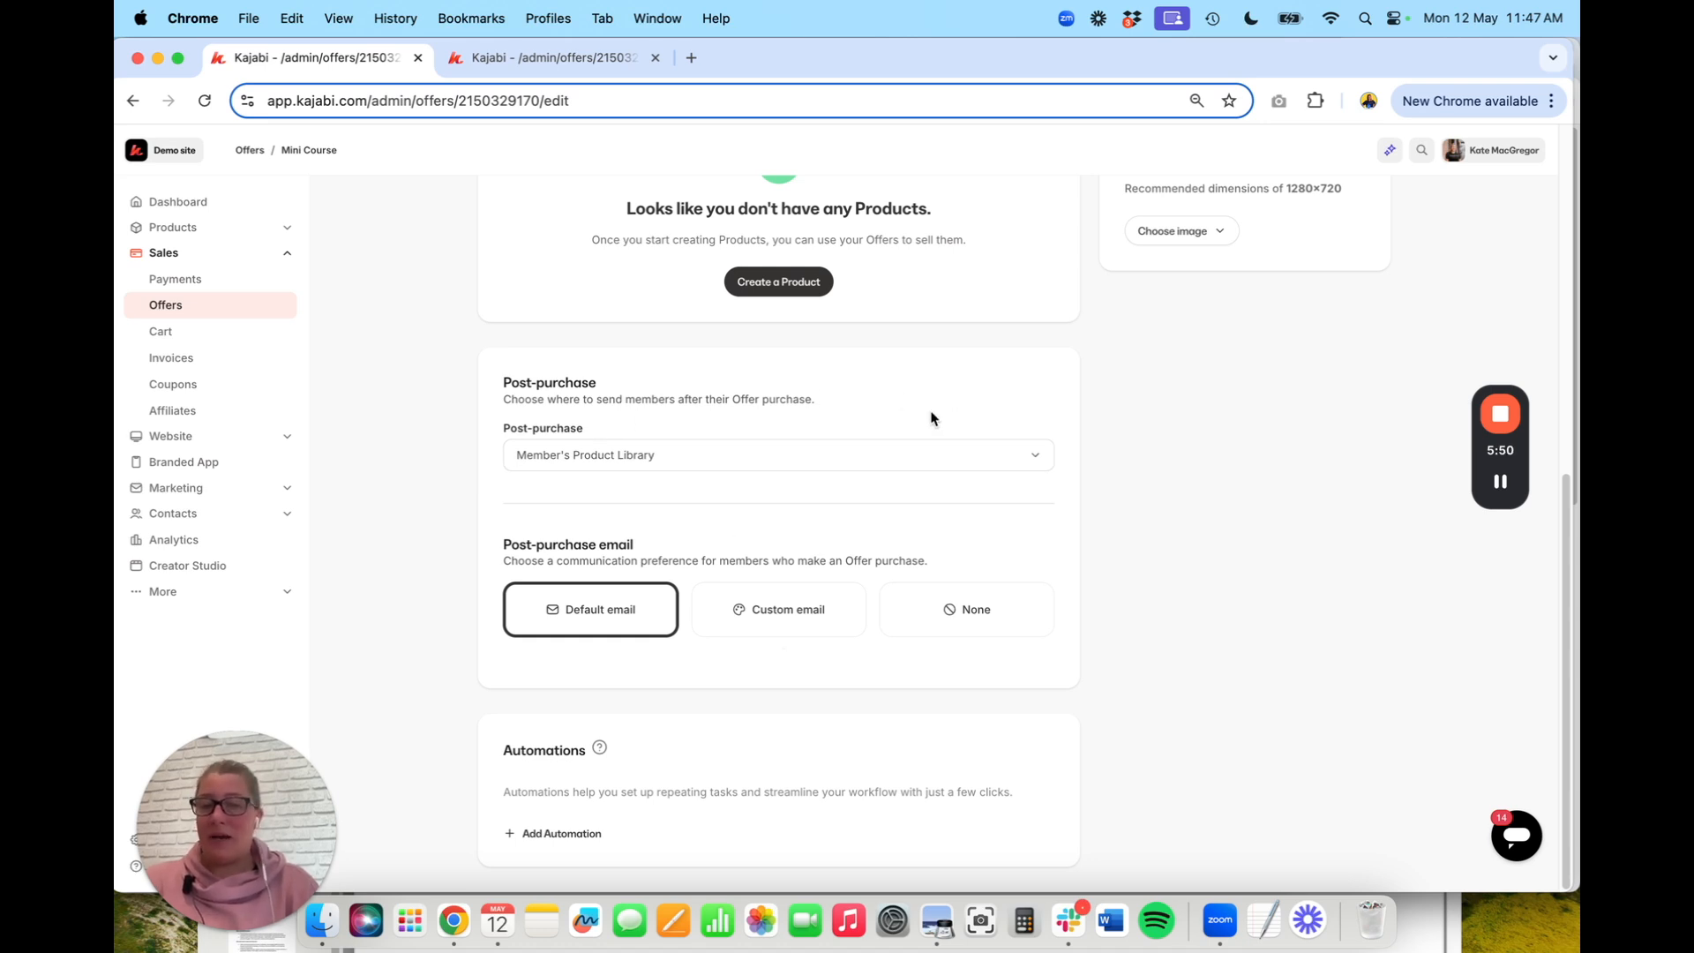
left_click(1034, 465)
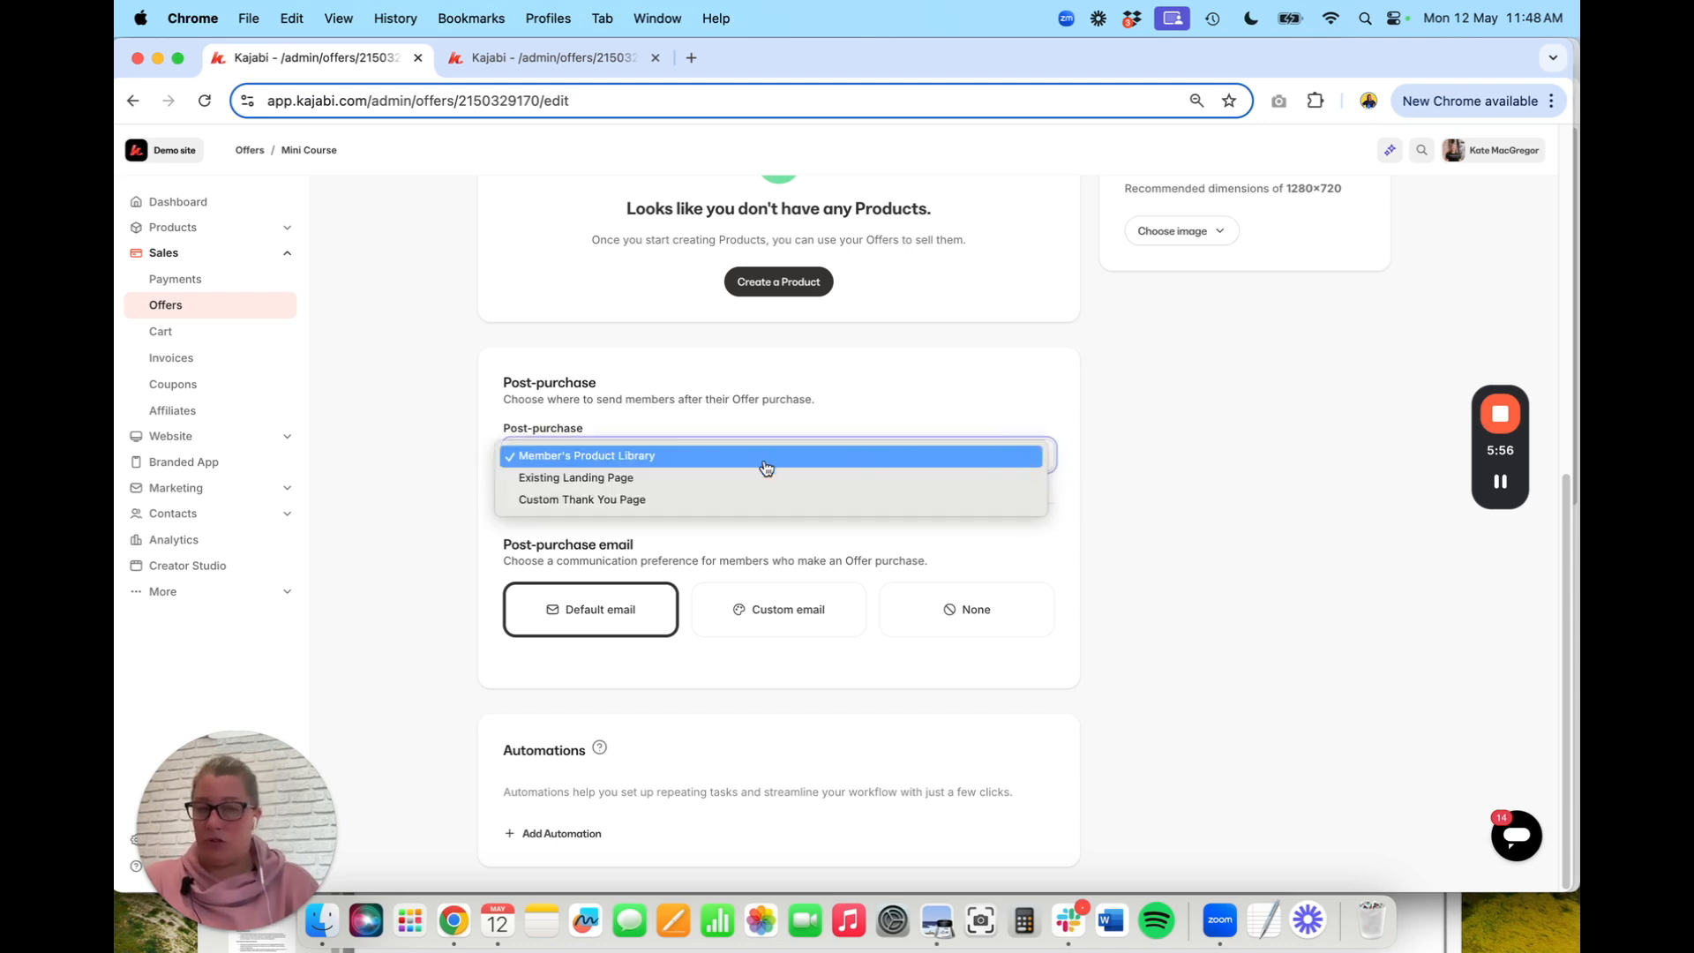
left_click(651, 456)
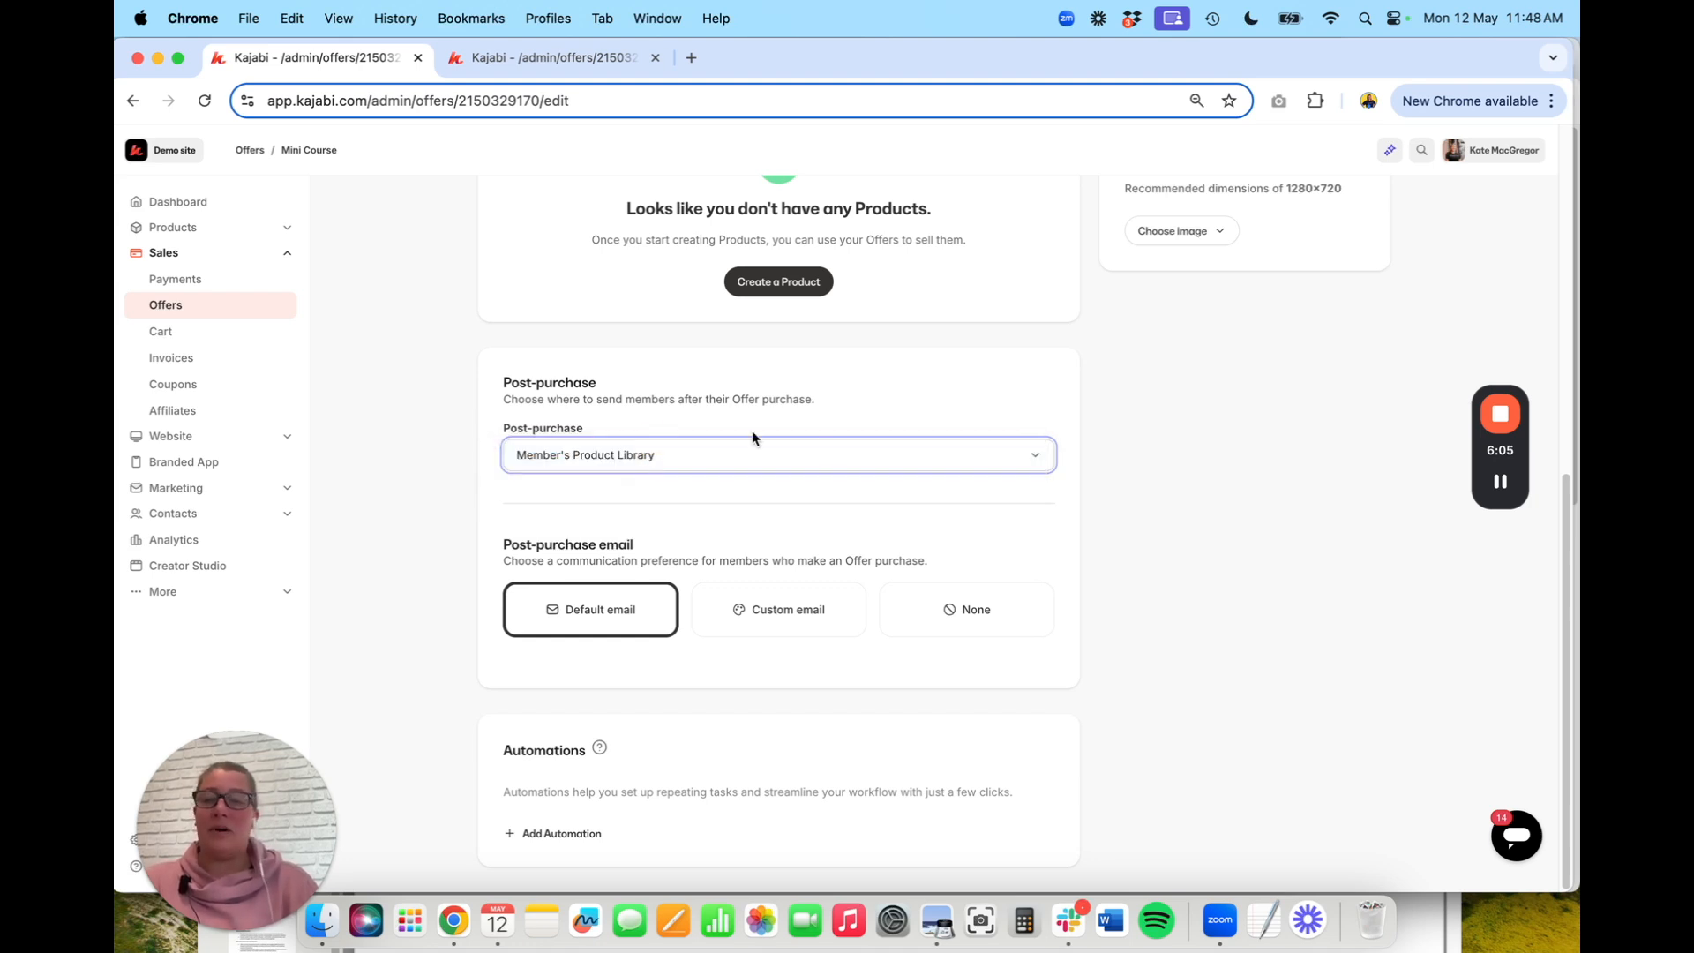
left_click(849, 460)
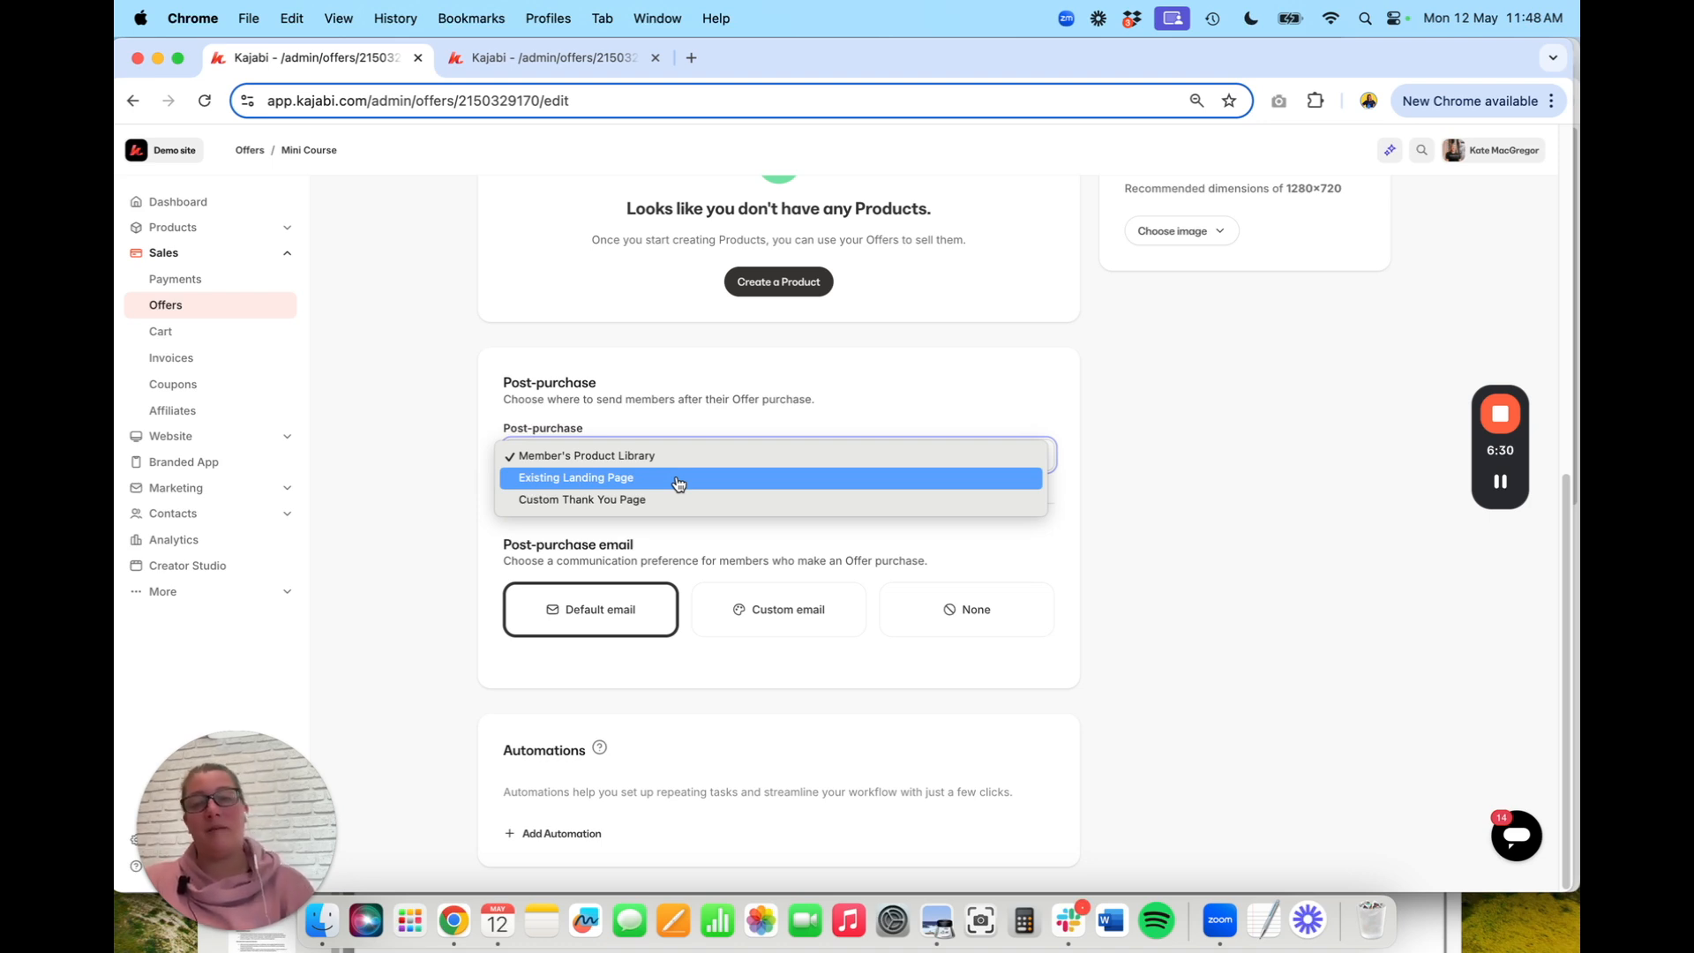
left_click(608, 510)
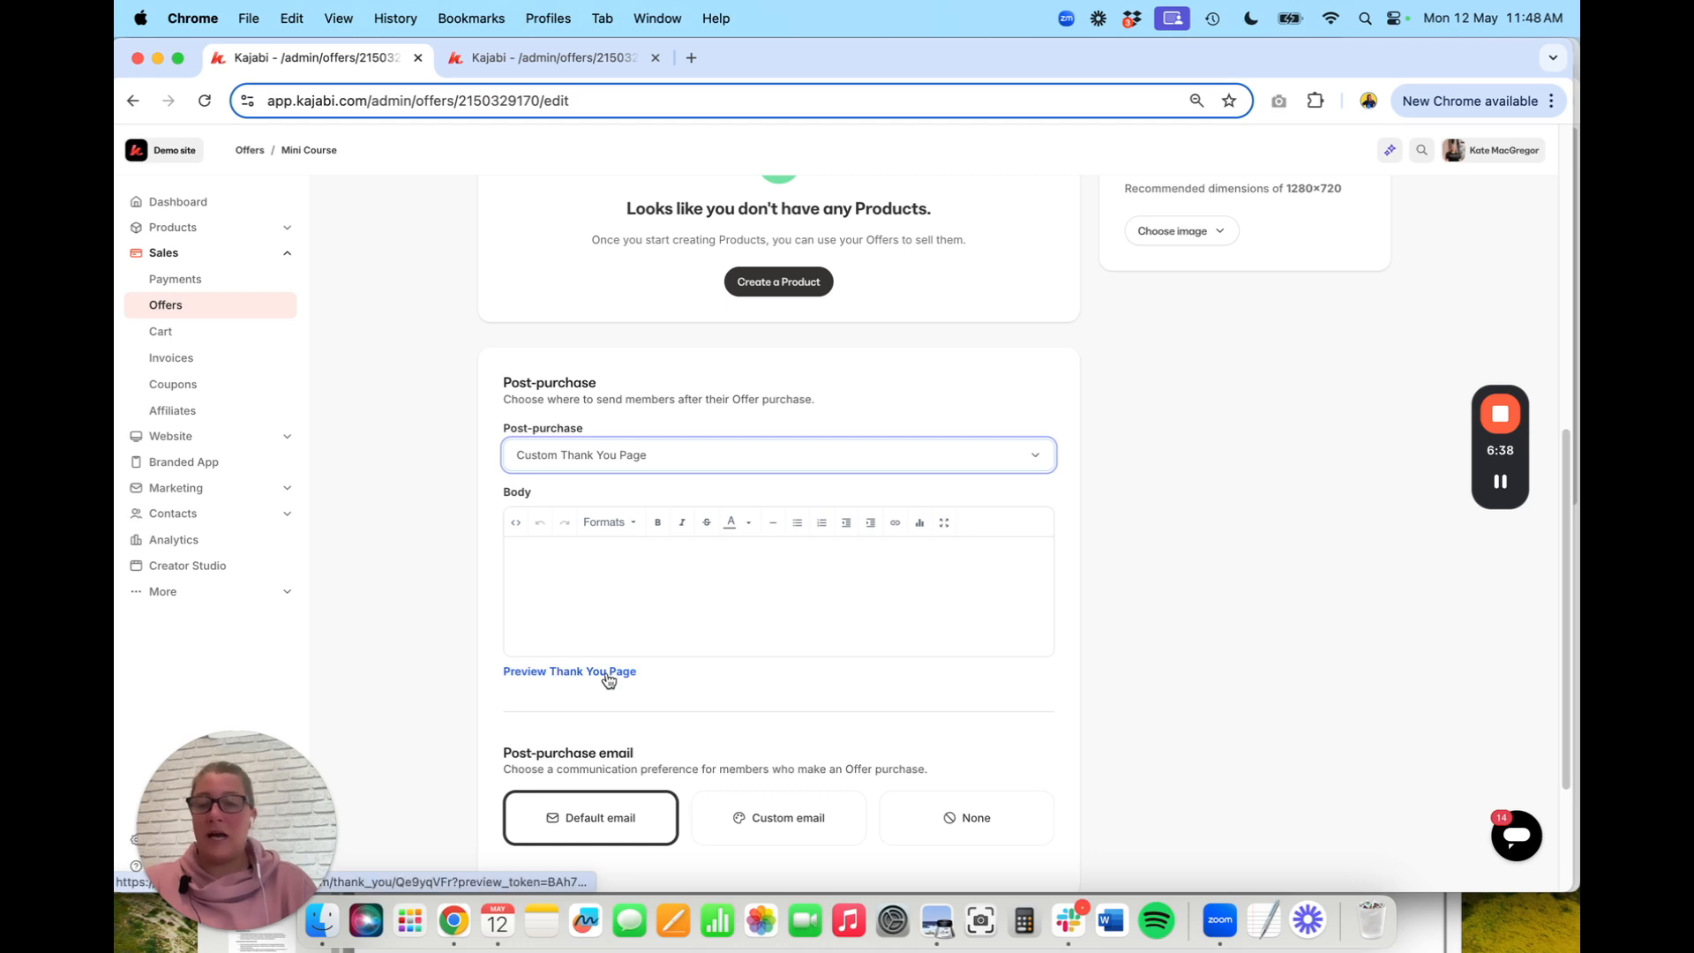
Preview the custom thank you page in a new browser tab and dismiss its preview mode banner
right_click(607, 676)
left_click(646, 555)
left_click(754, 59)
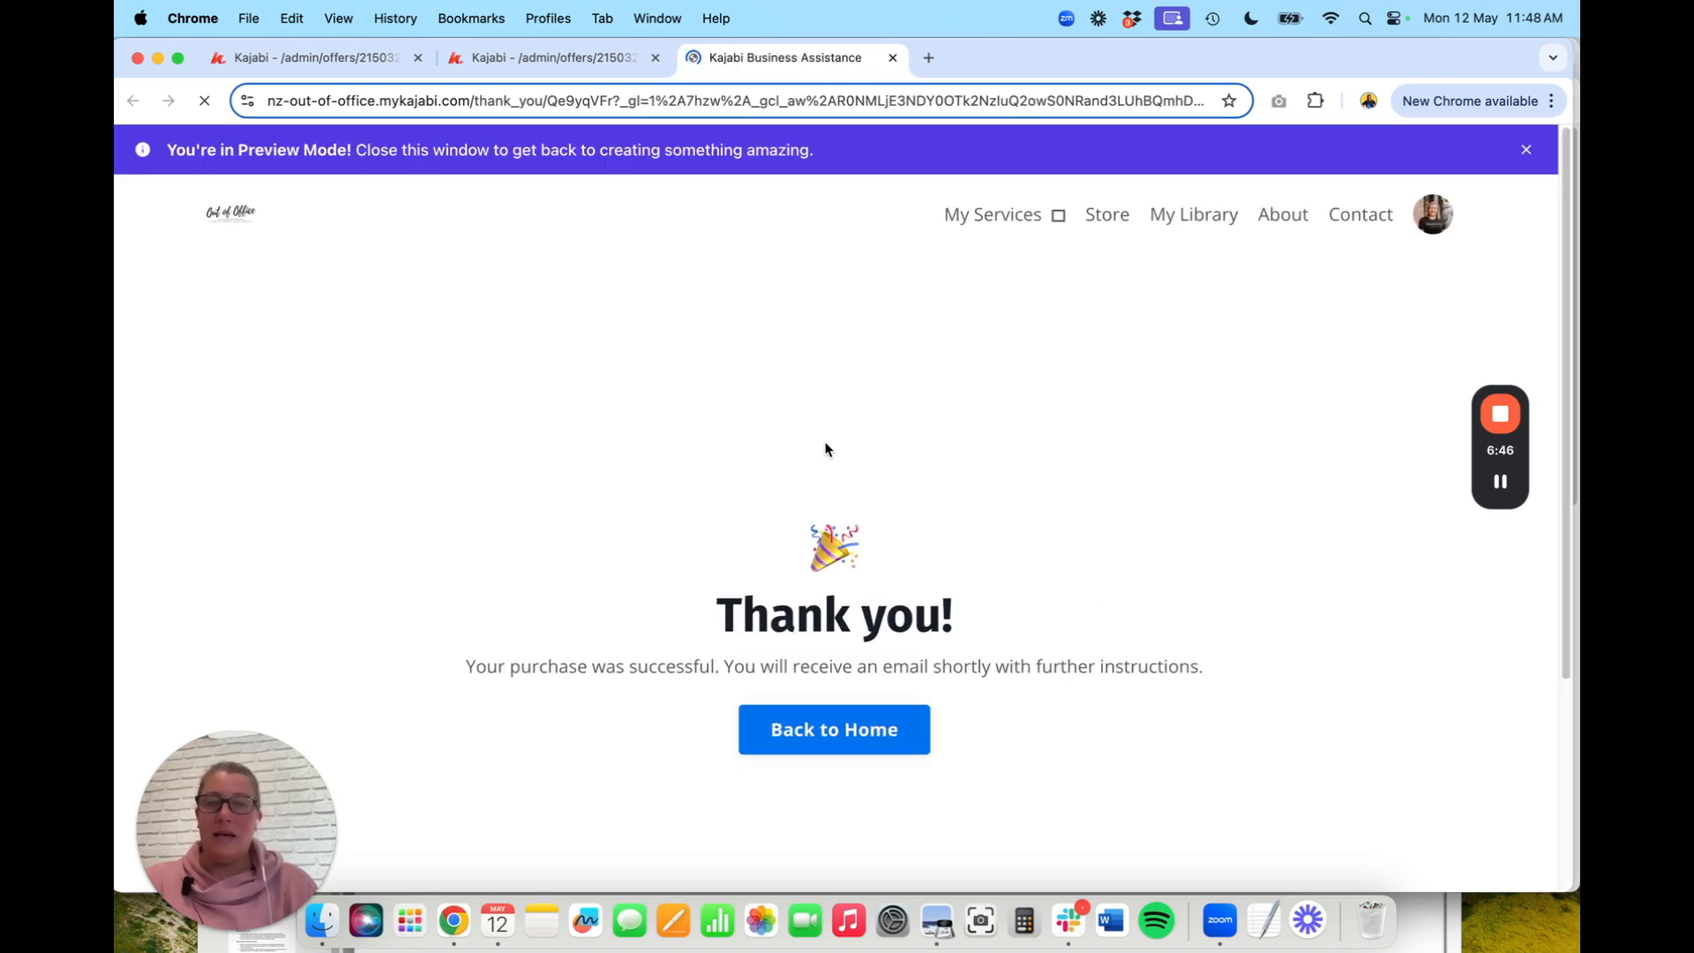
scroll(1135, 633, "down", 2)
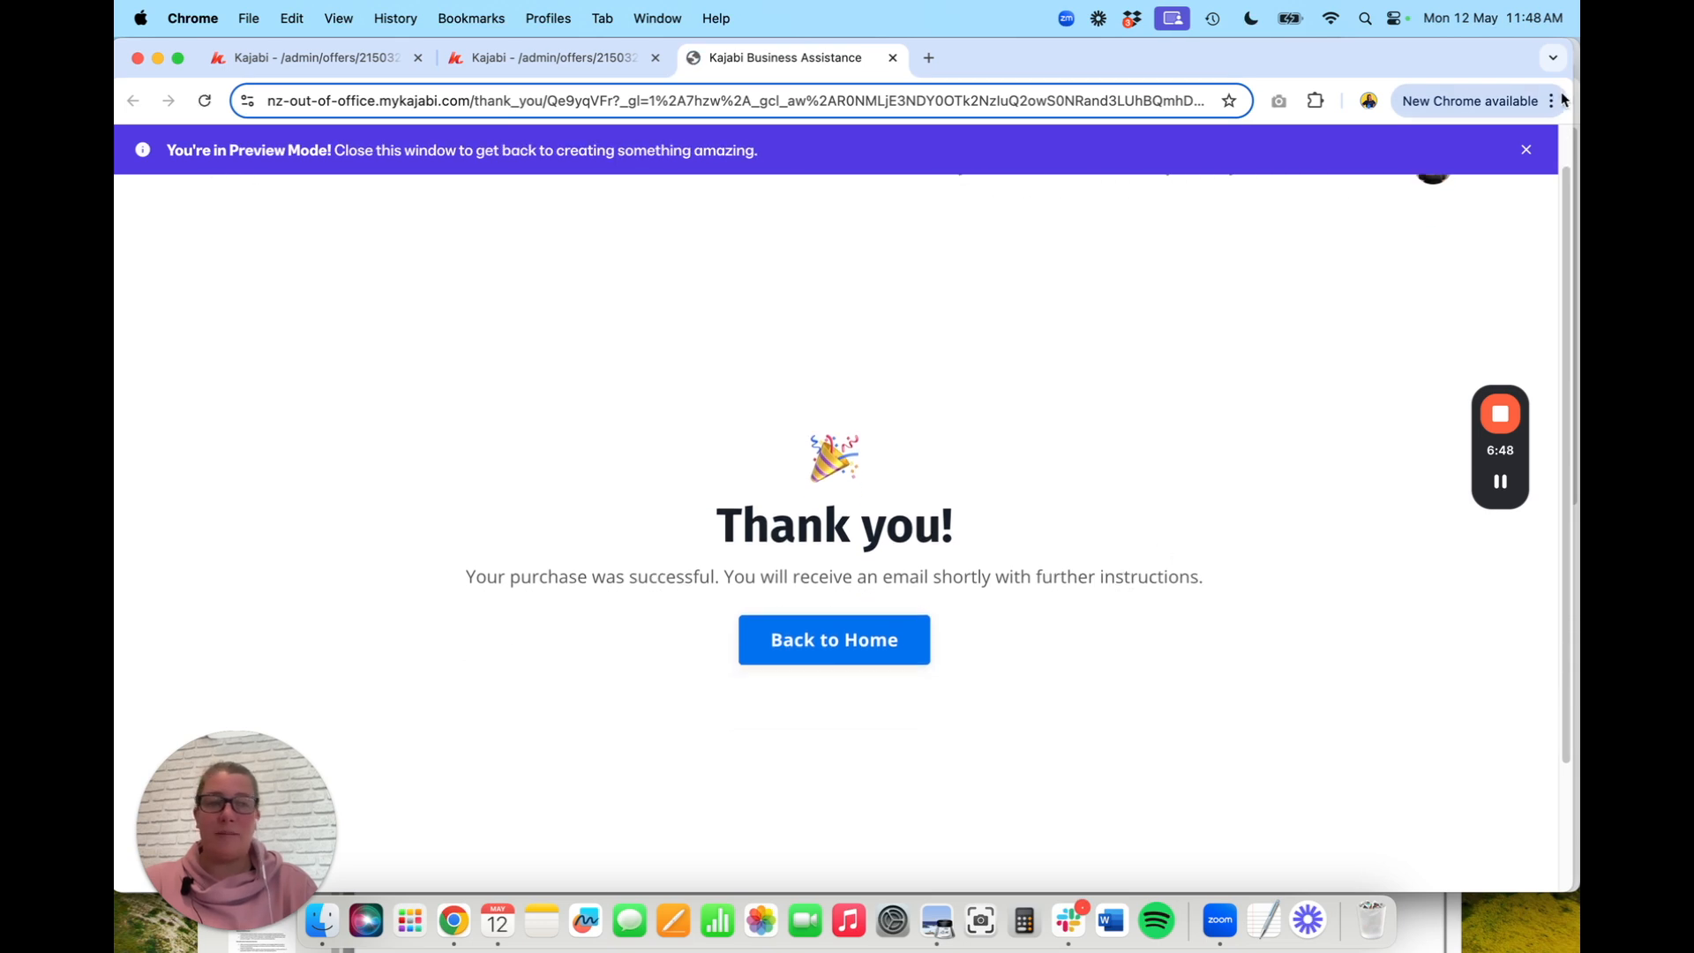
left_click(1527, 150)
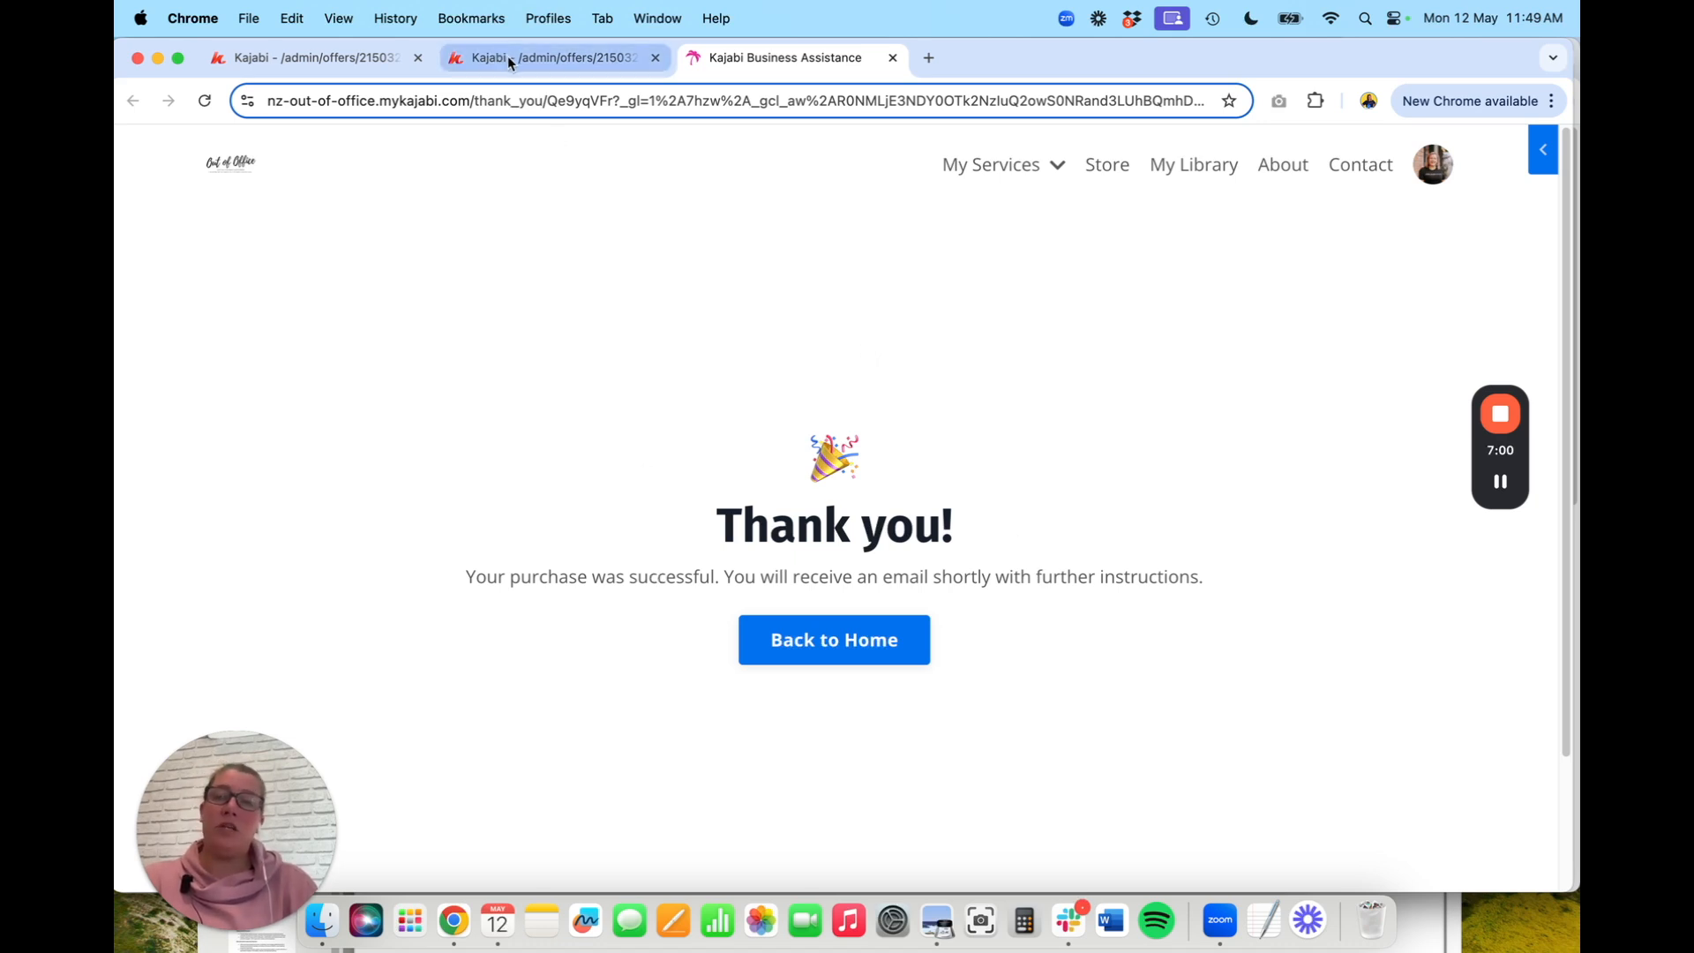
Return to the offer's details and enter "Fantastic Thanks for purchasing!!" as the thank you page body
left_click(325, 55)
left_click(617, 574)
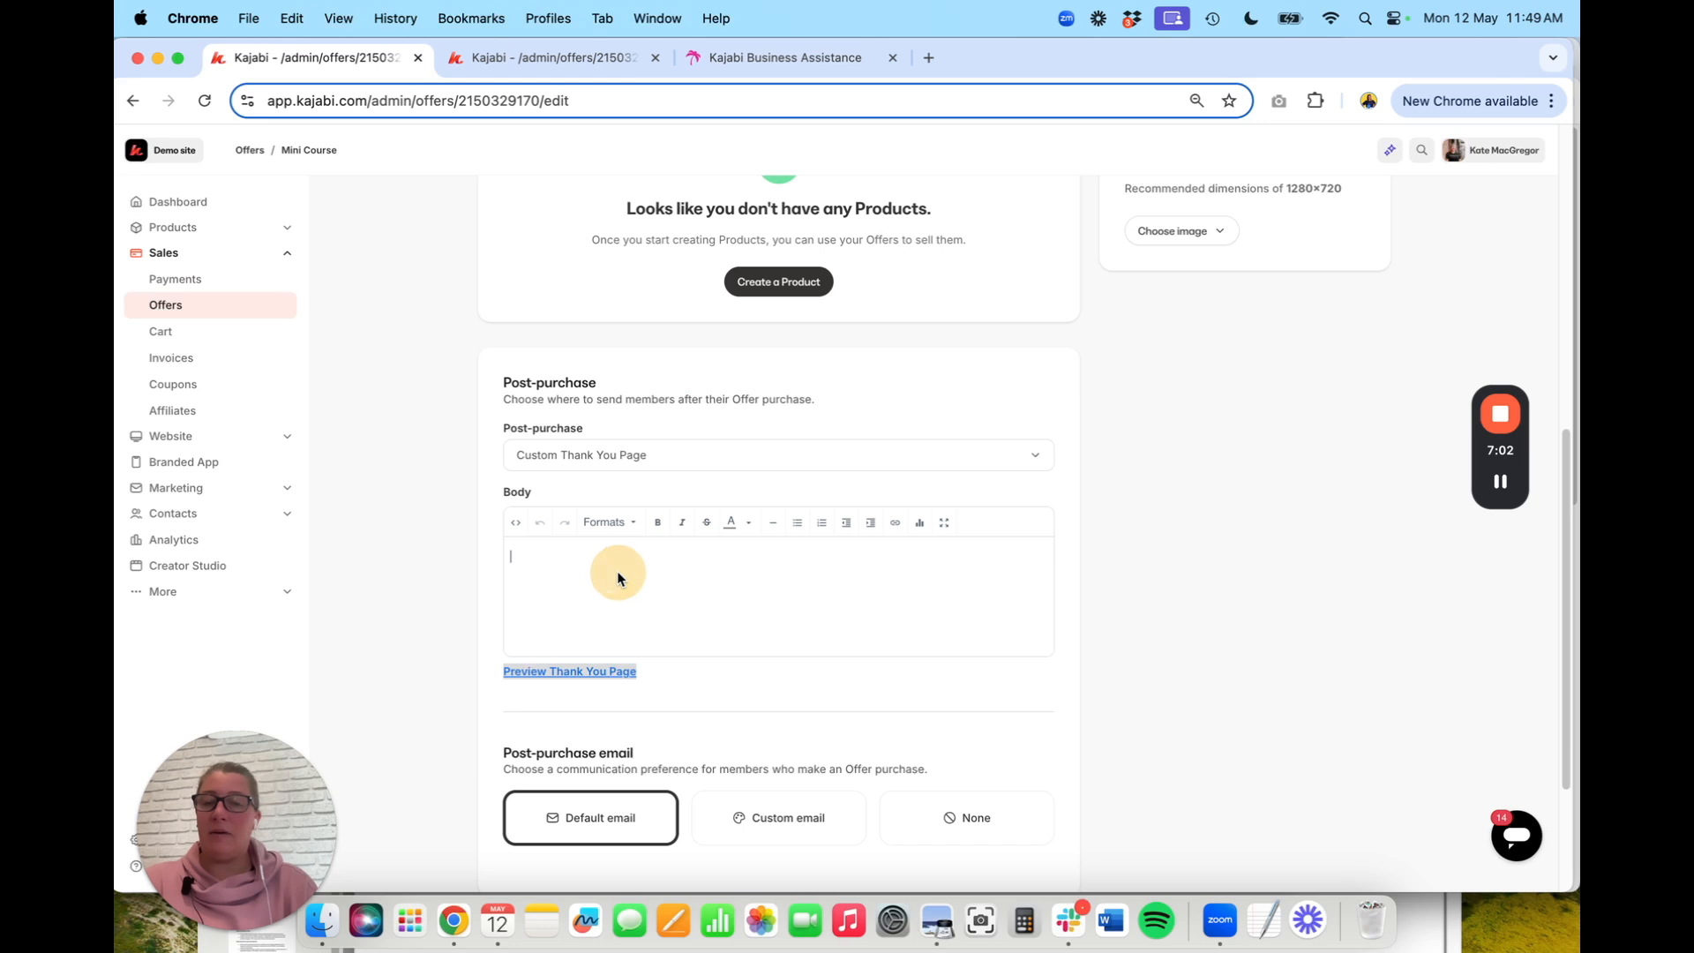
type("Fanta")
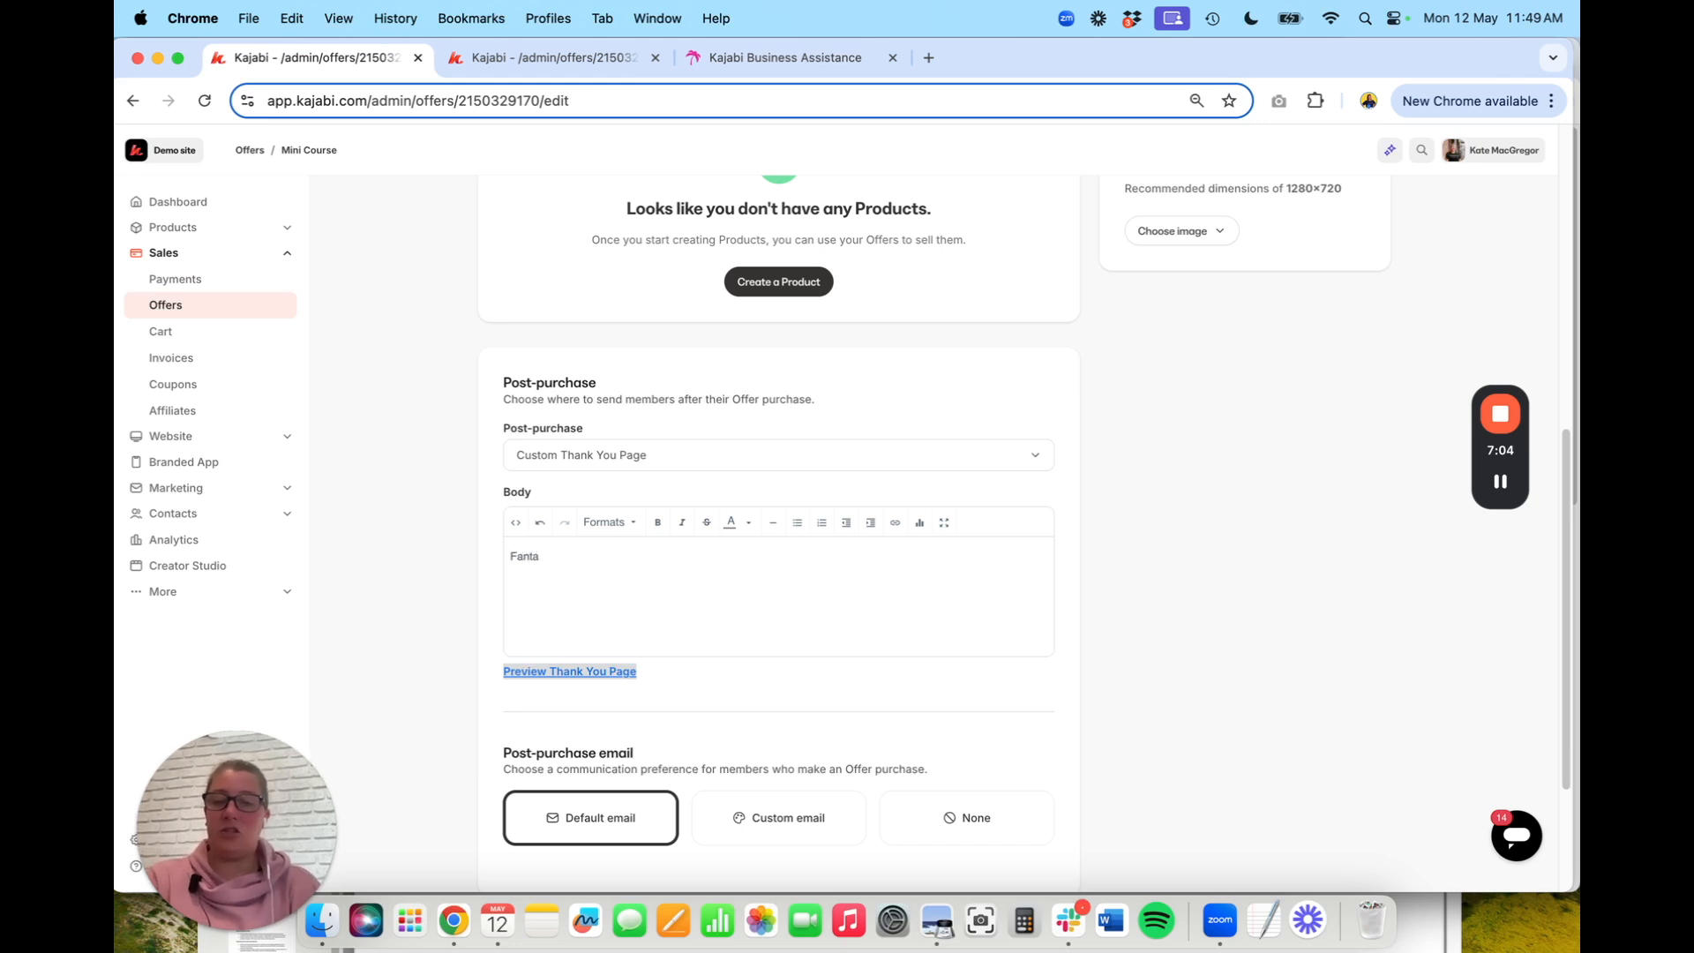
type("stic Thanks for pu")
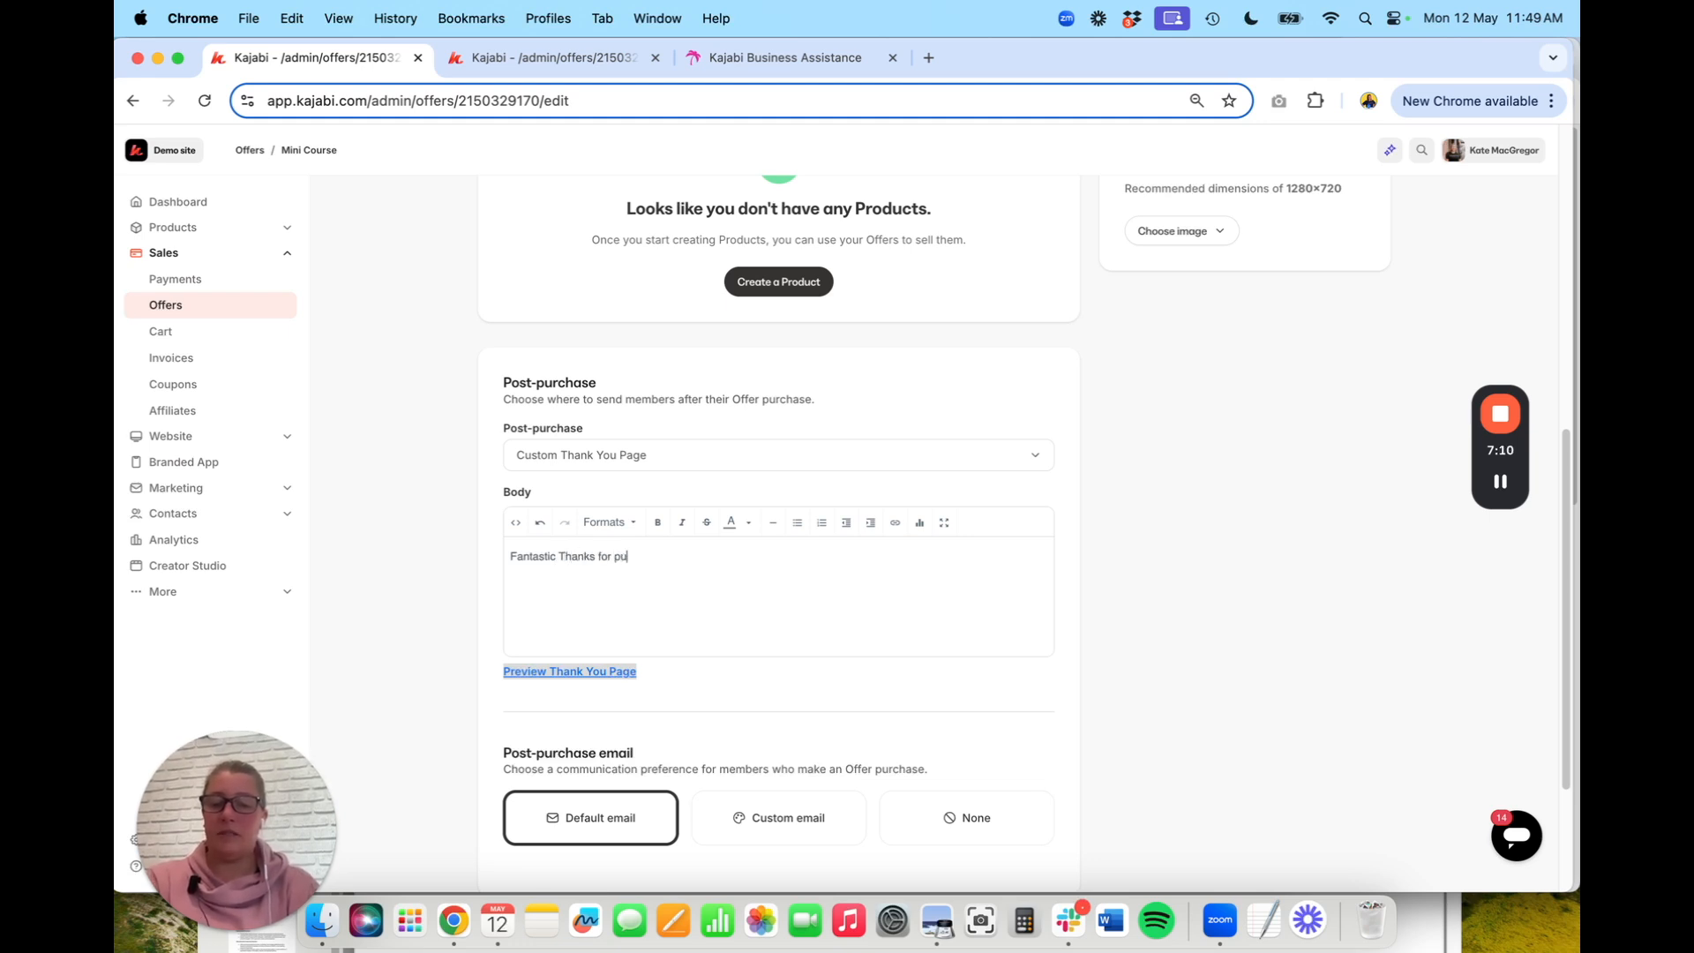
type("rchase")
key("BackSpace")
type("ing!!")
Format the thank you page body text as a heading and color it magenta
triple_click(635, 556)
left_click(629, 523)
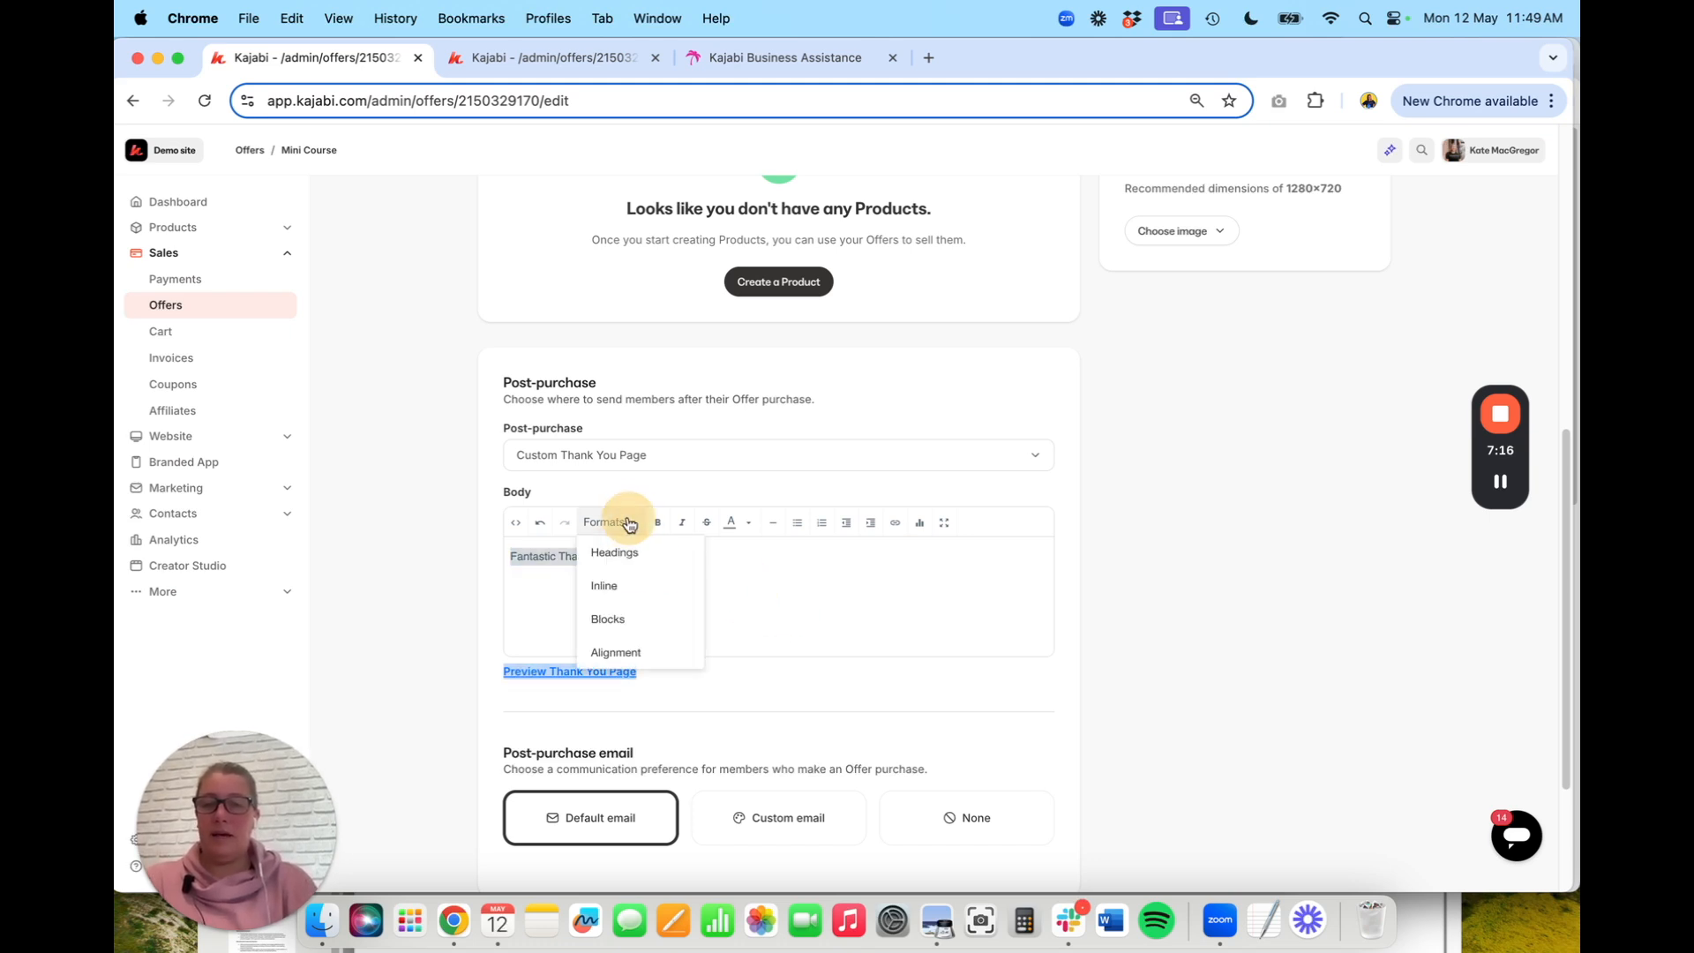
mouse_move(622, 553)
left_click(759, 569)
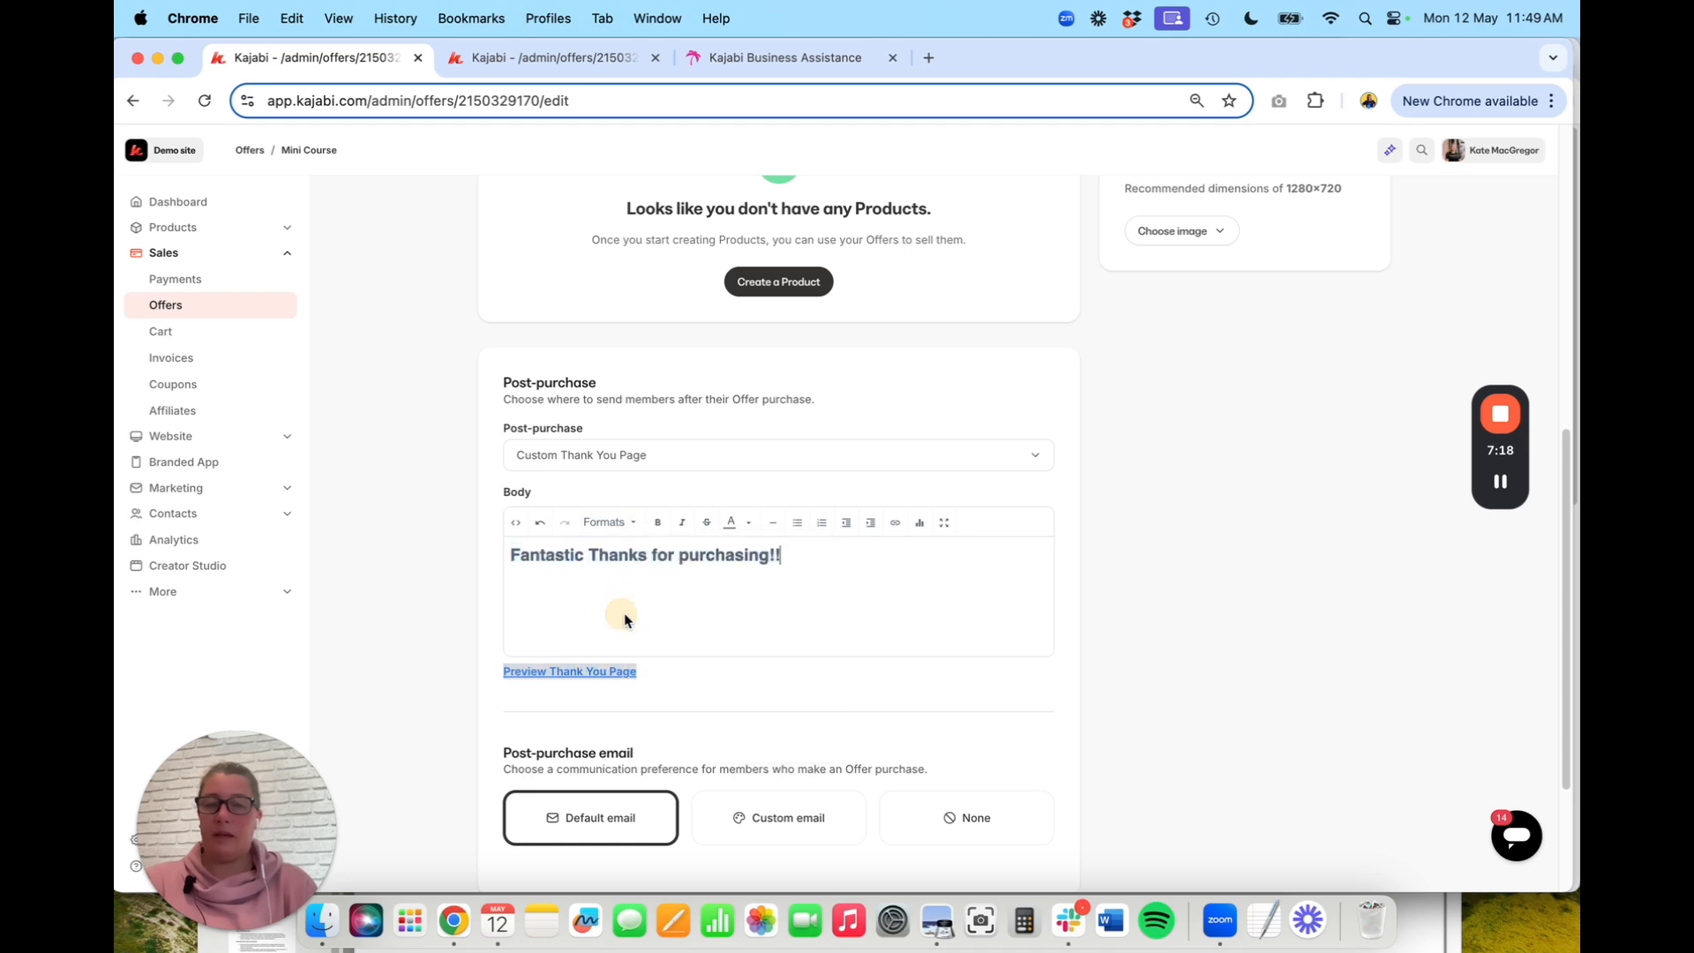
triple_click(731, 558)
left_click(747, 522)
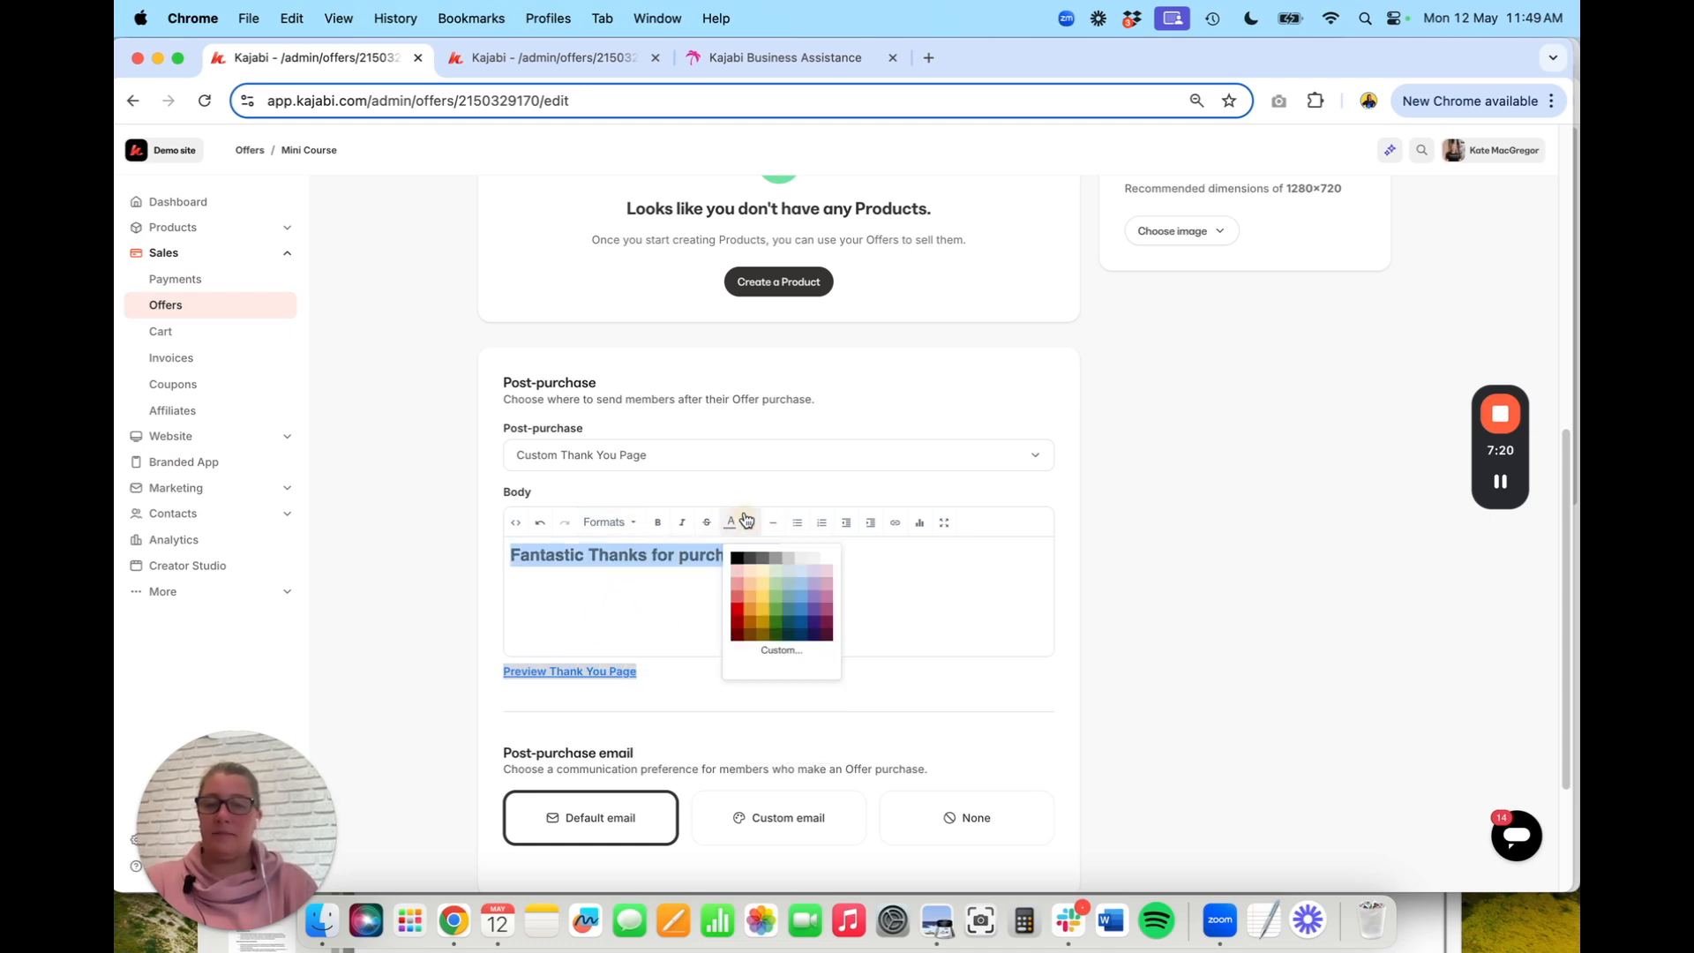
left_click(824, 610)
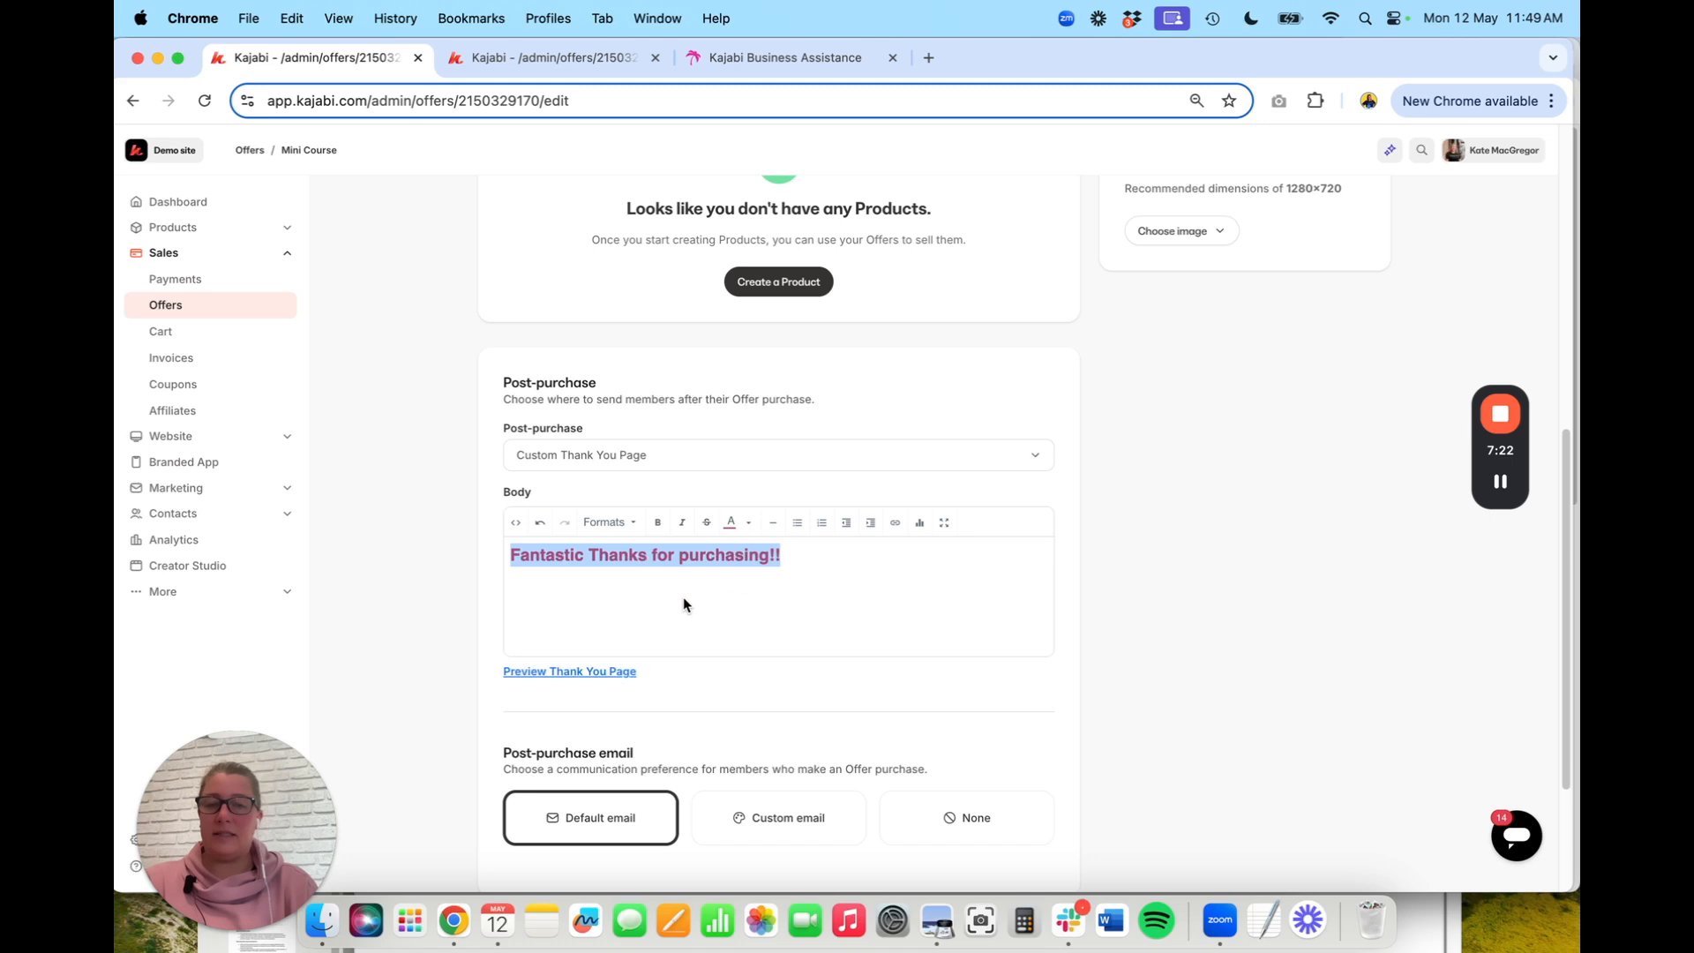
left_click(684, 593)
Check the earlier thank you page preview, return to the offer's details and save the offer
left_click(789, 60)
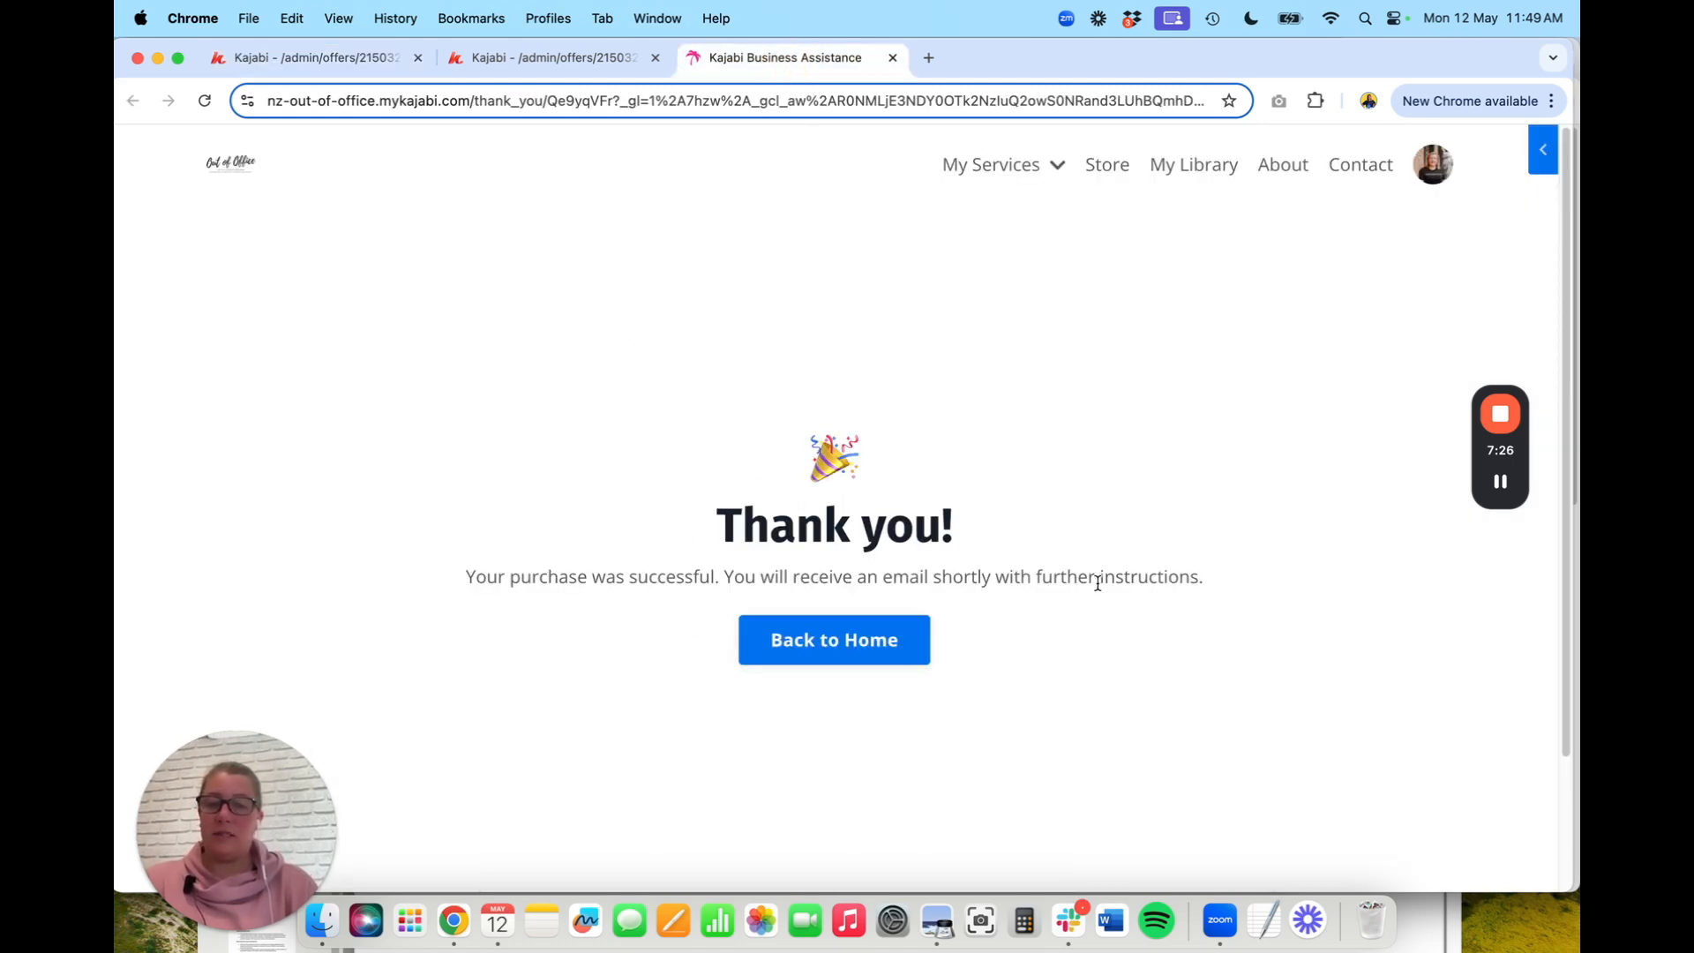
left_click(346, 57)
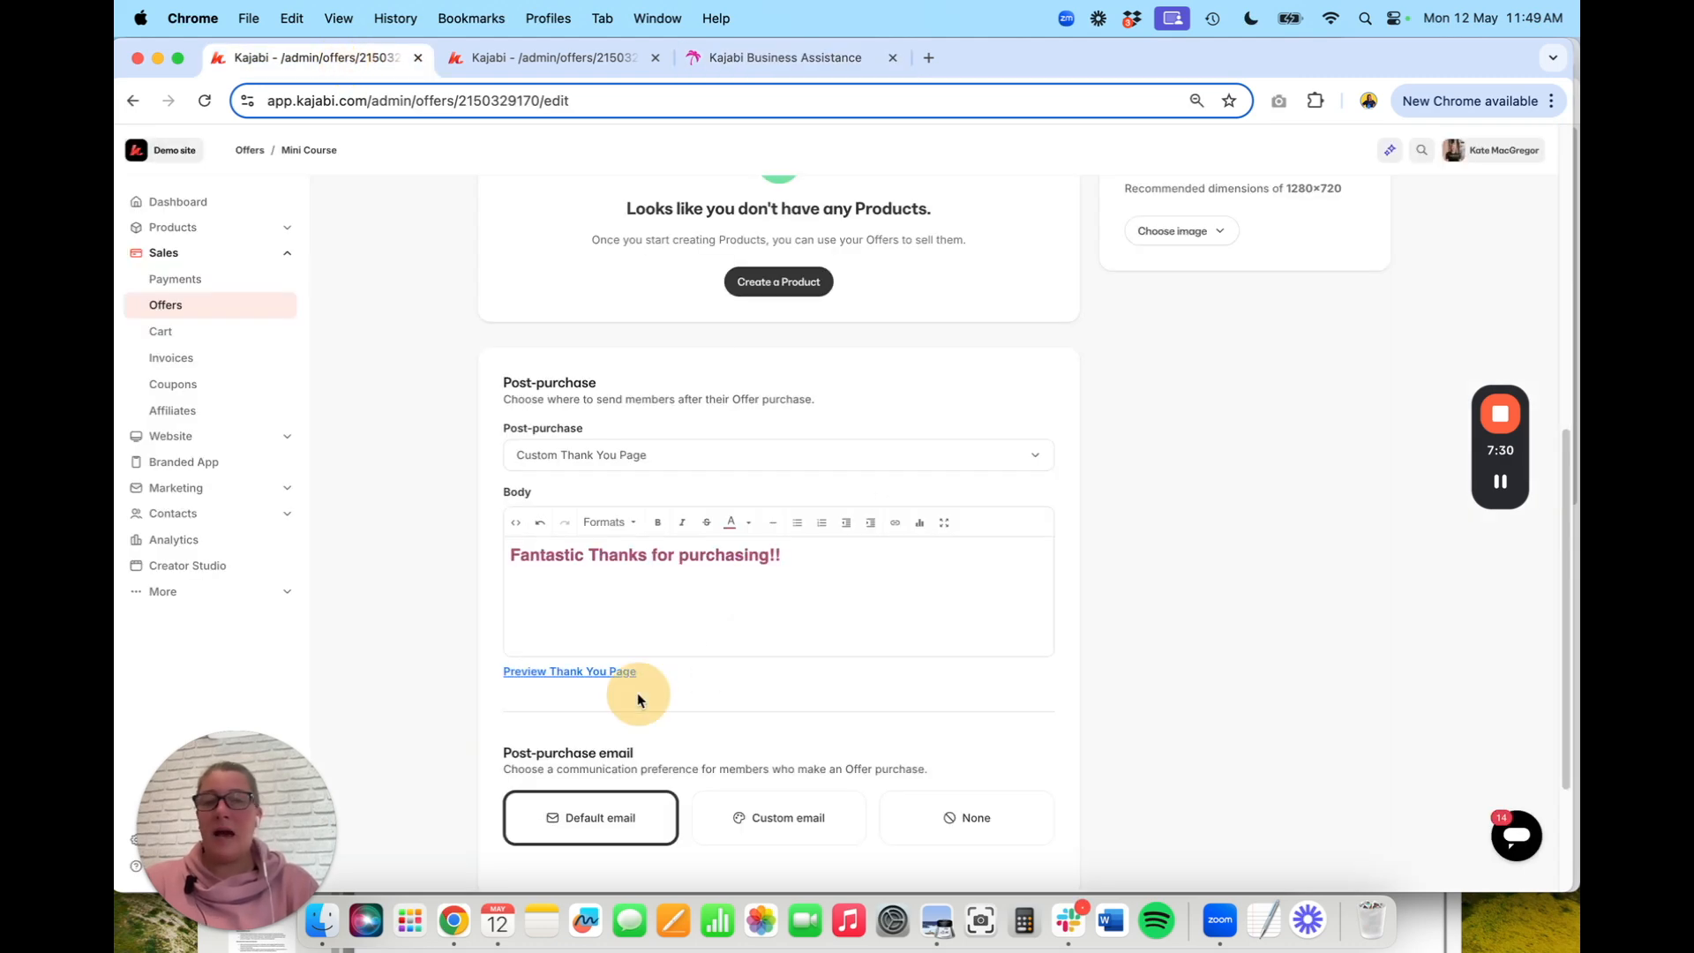
scroll(1147, 433, "up", 8)
left_click(1363, 220)
Preview the updated custom thank you page in a new browser tab
scroll(840, 530, "down", 6)
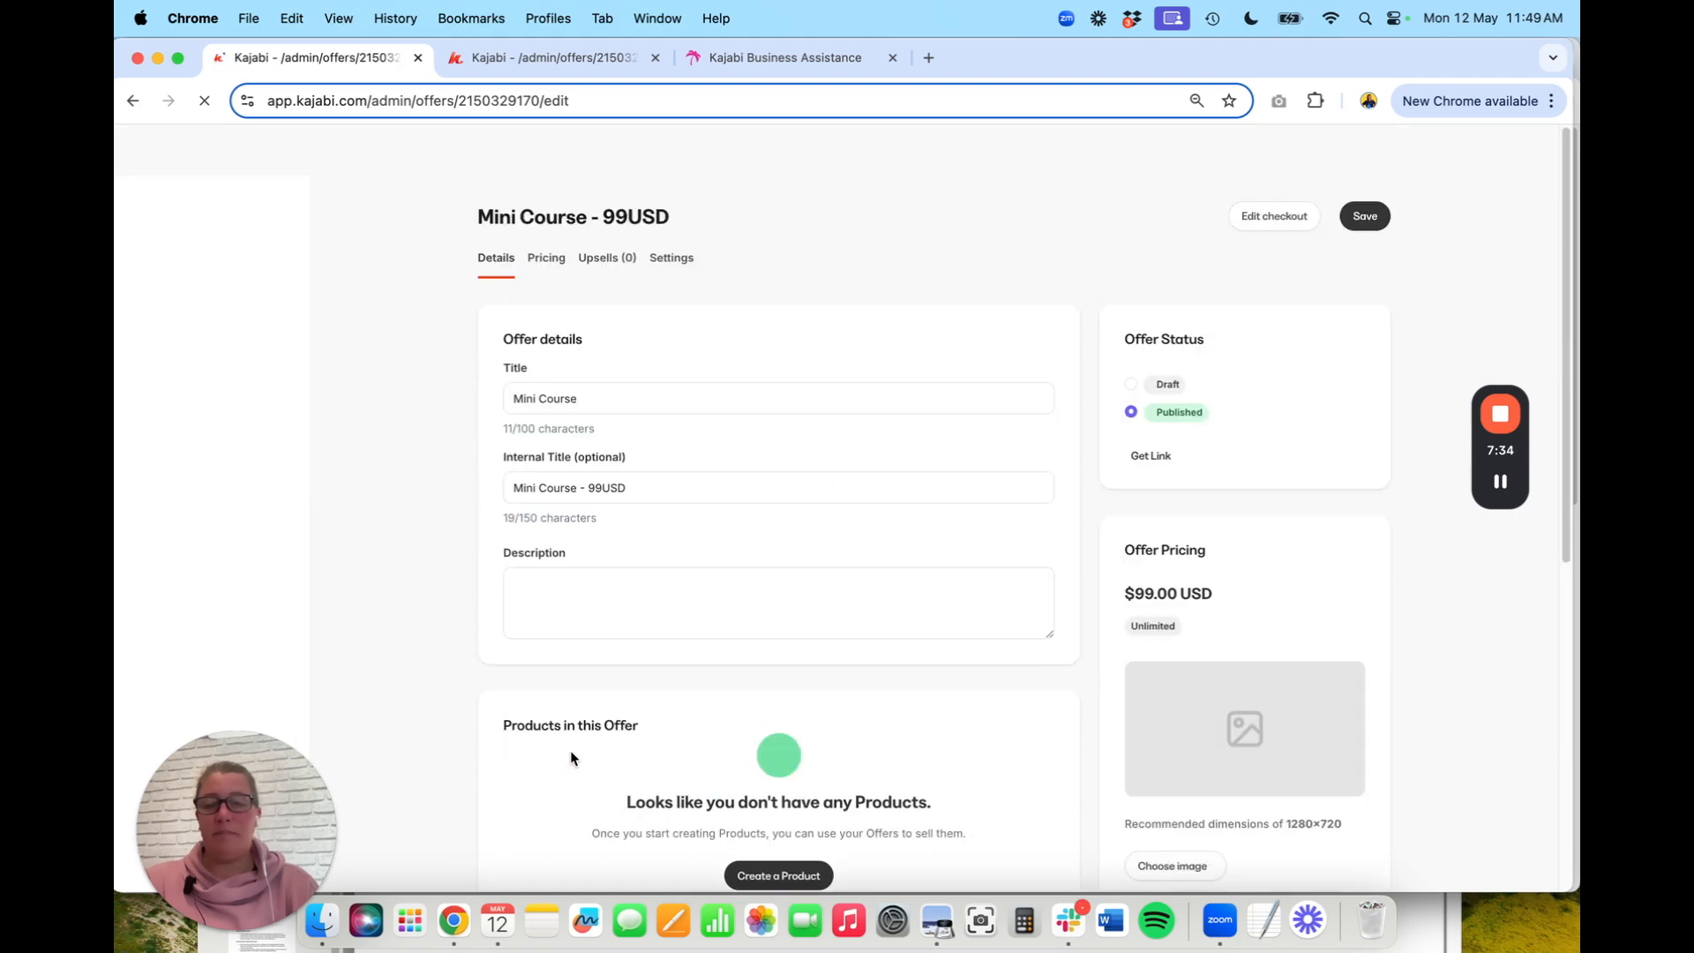
scroll(571, 755, "down", 6)
scroll(570, 750, "down", 2)
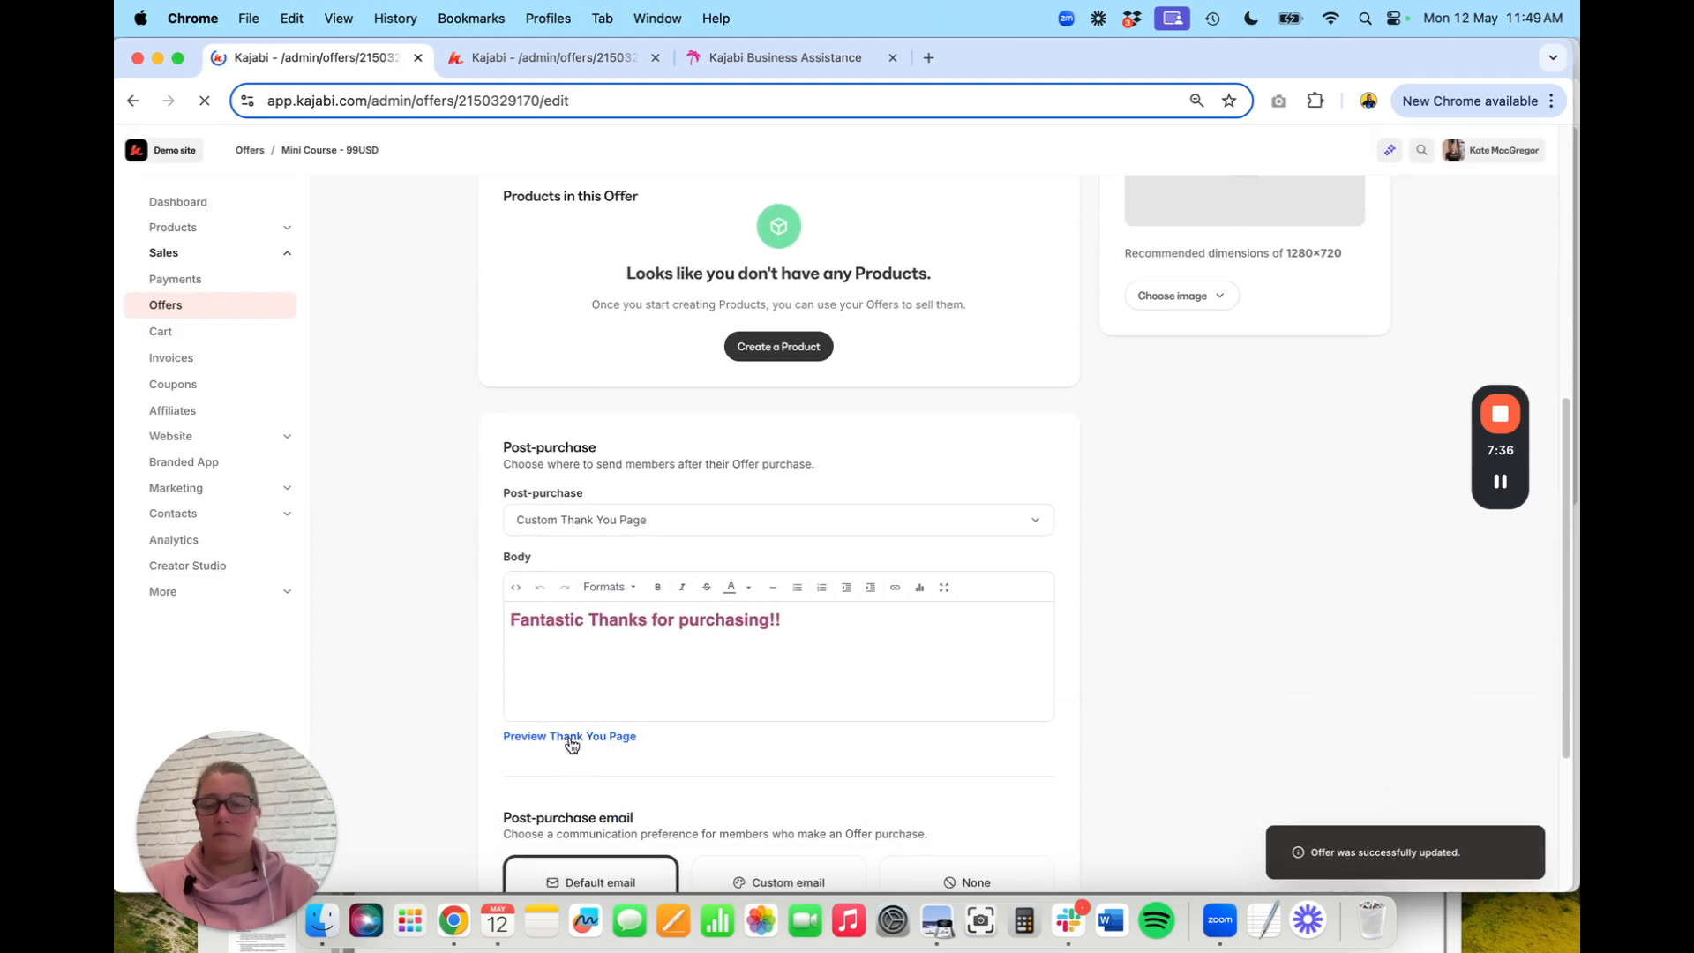
right_click(569, 736)
left_click(623, 554)
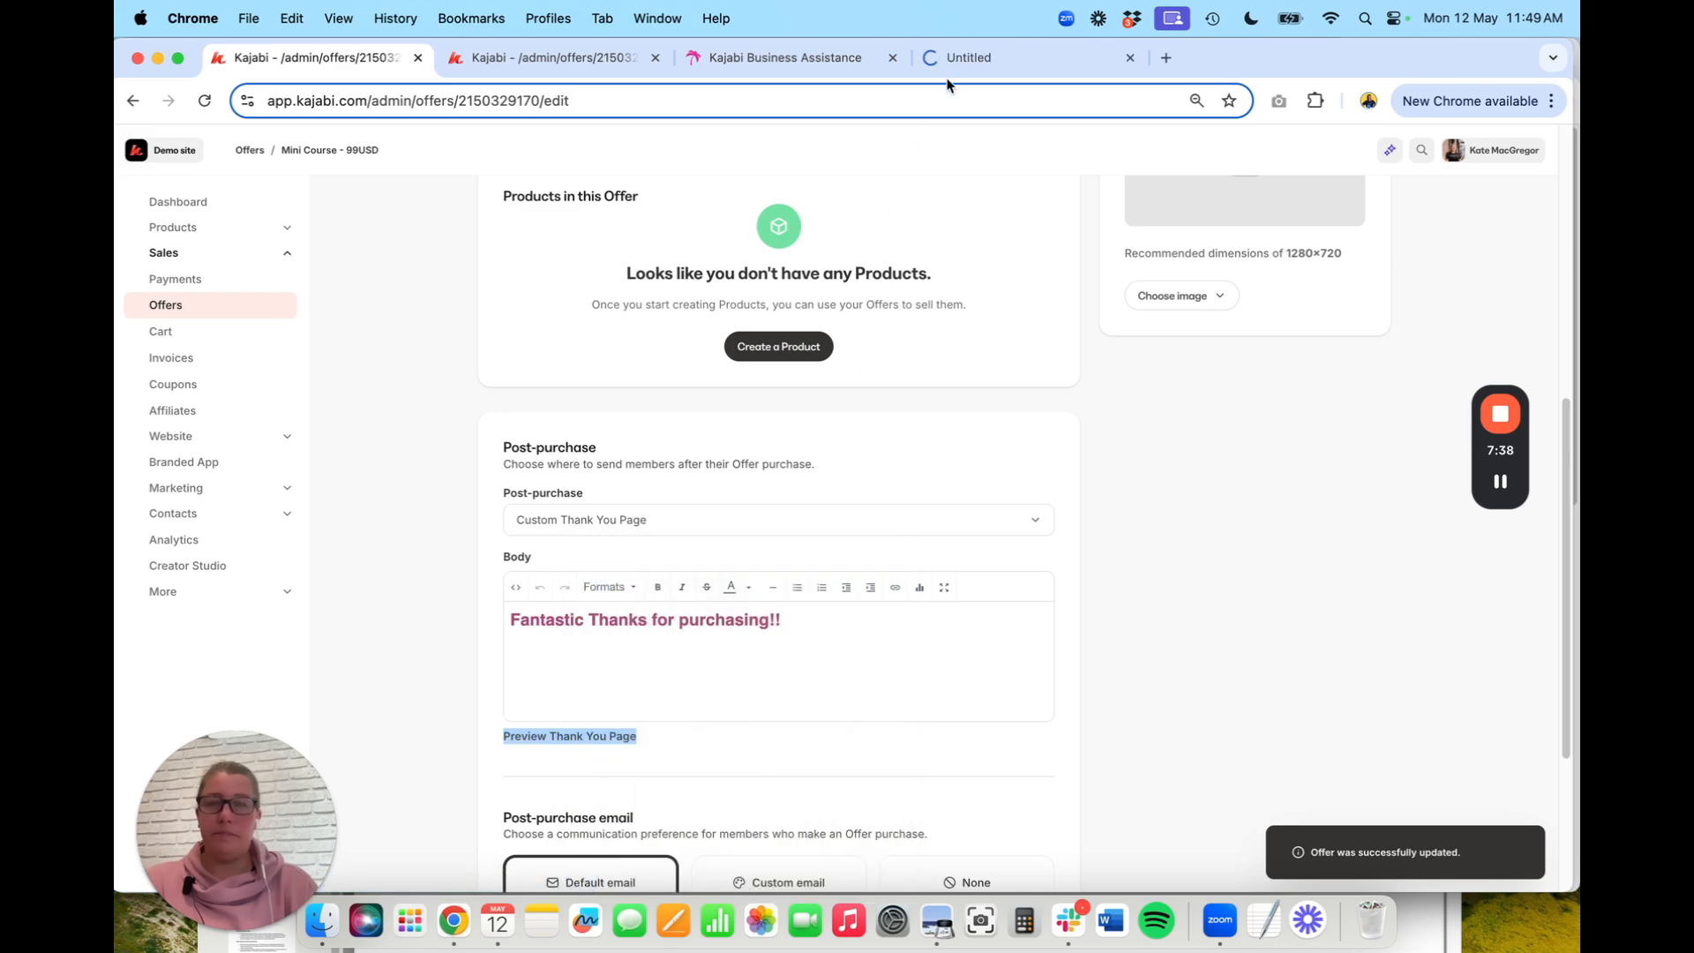
left_click(963, 56)
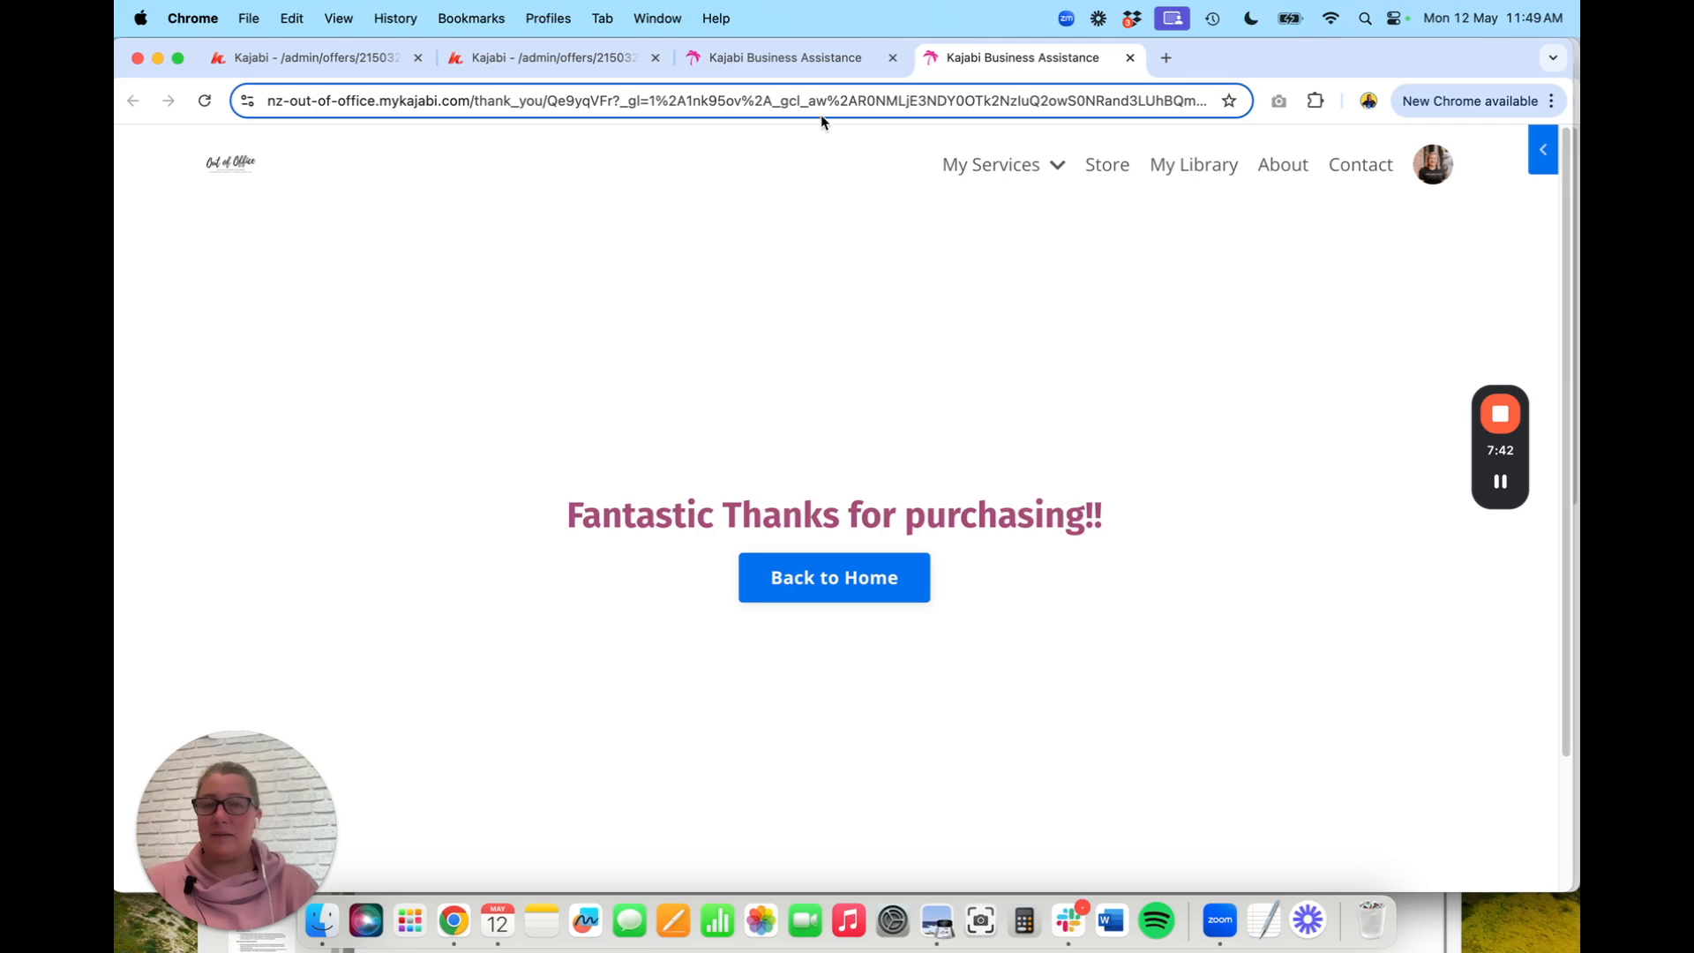
Compare the updated thank you page preview with the earlier preview and the body text in the offer's details
left_click(807, 58)
left_click(994, 55)
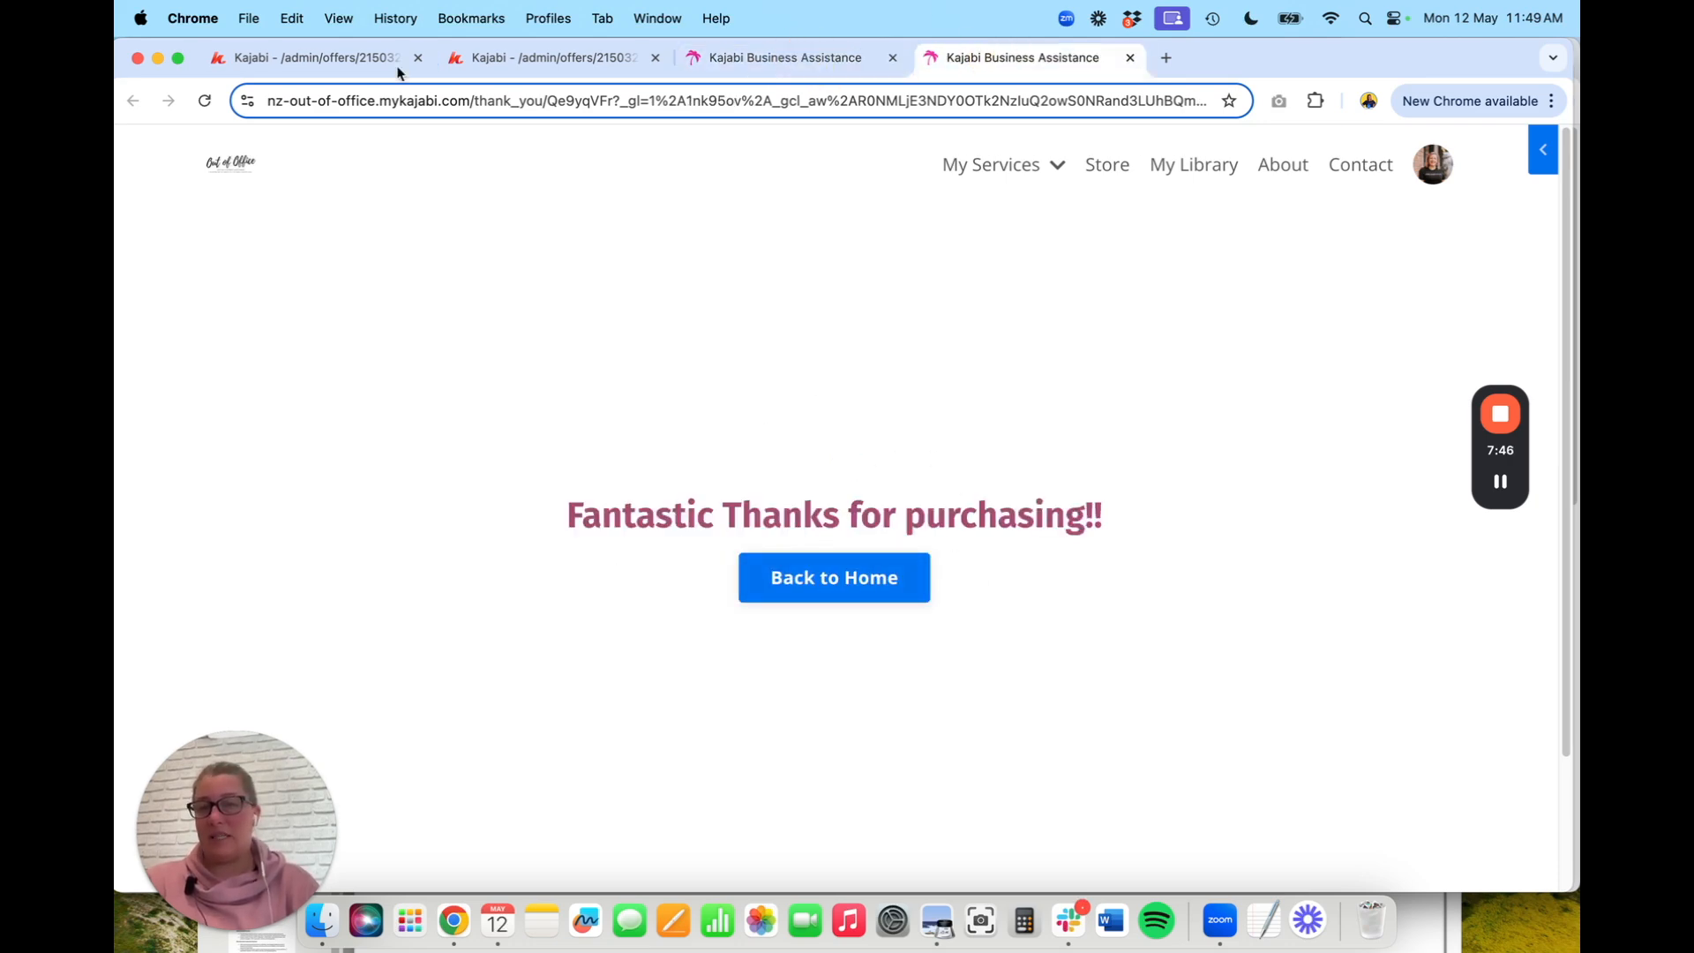
left_click(333, 56)
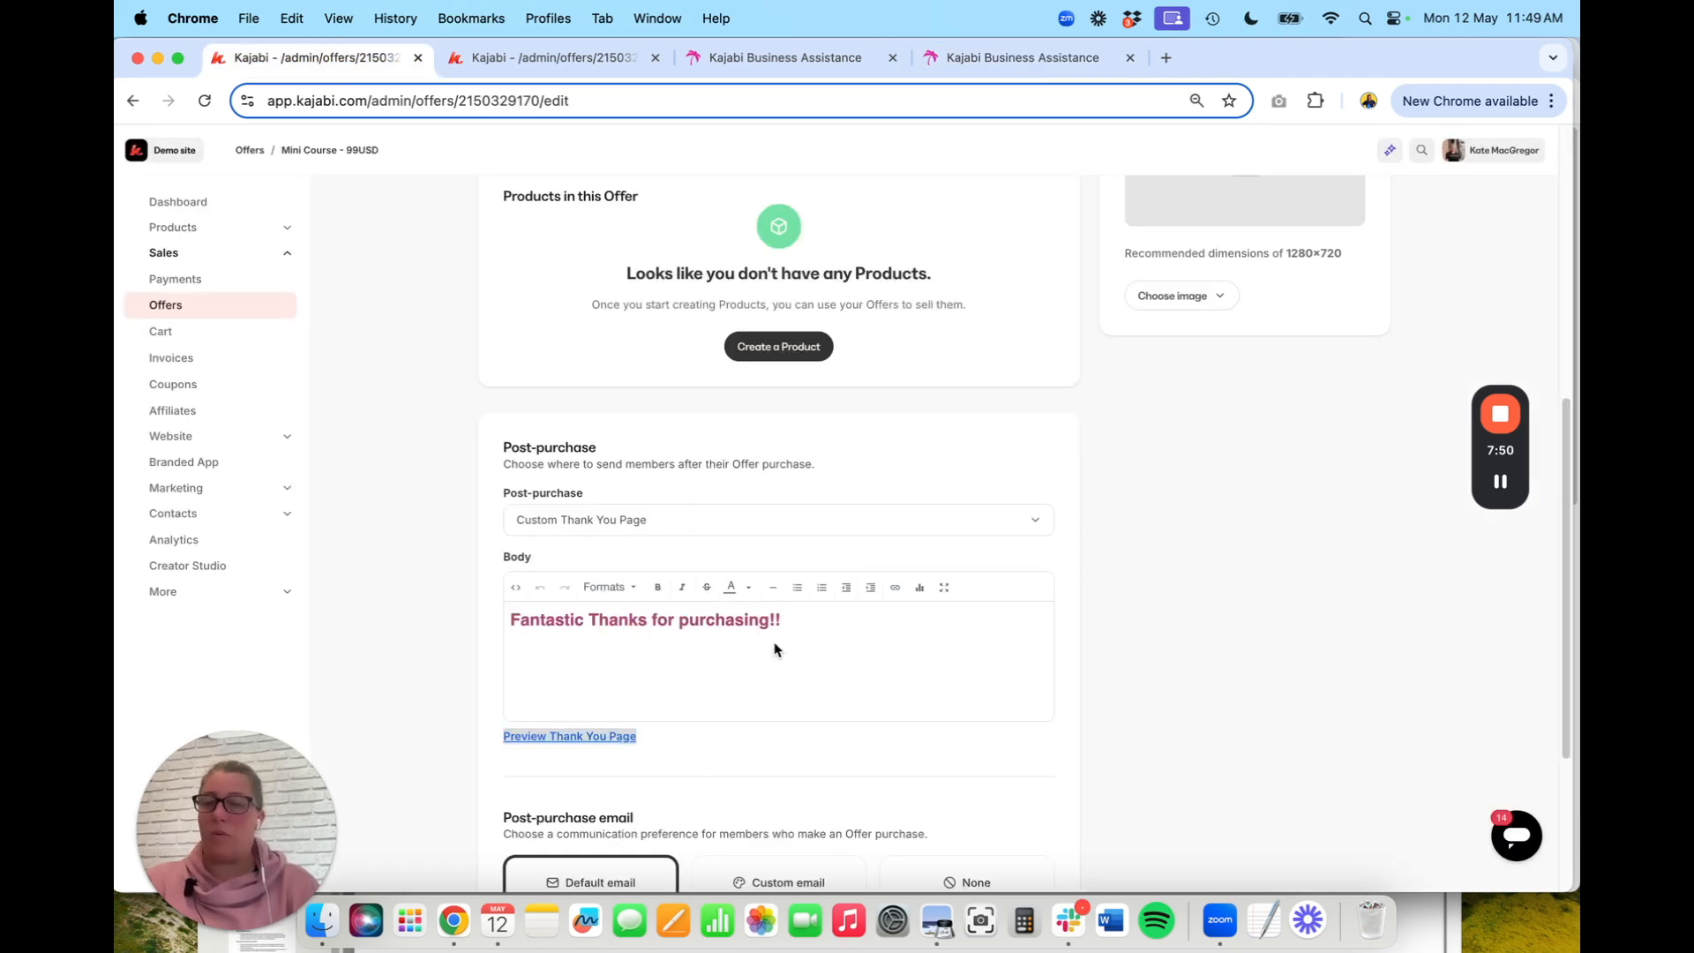
left_click(1015, 57)
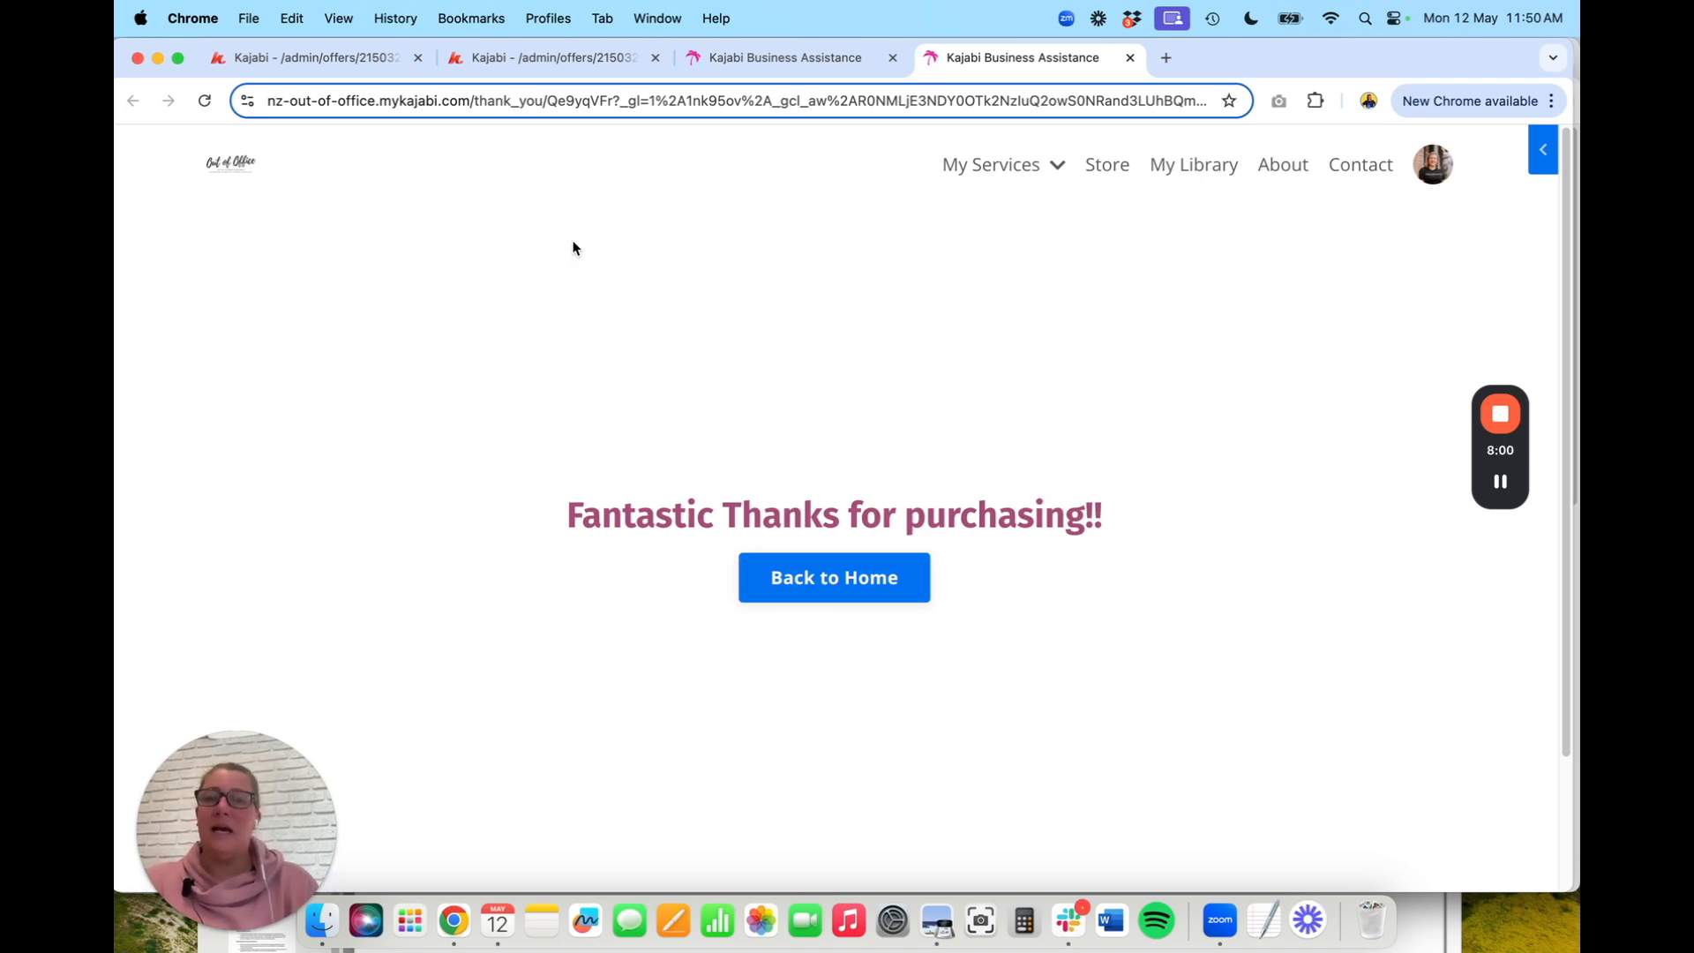
Return to the offer's details and set the post-purchase destination to Member's Product Library
left_click(341, 66)
scroll(713, 630, "down", 5)
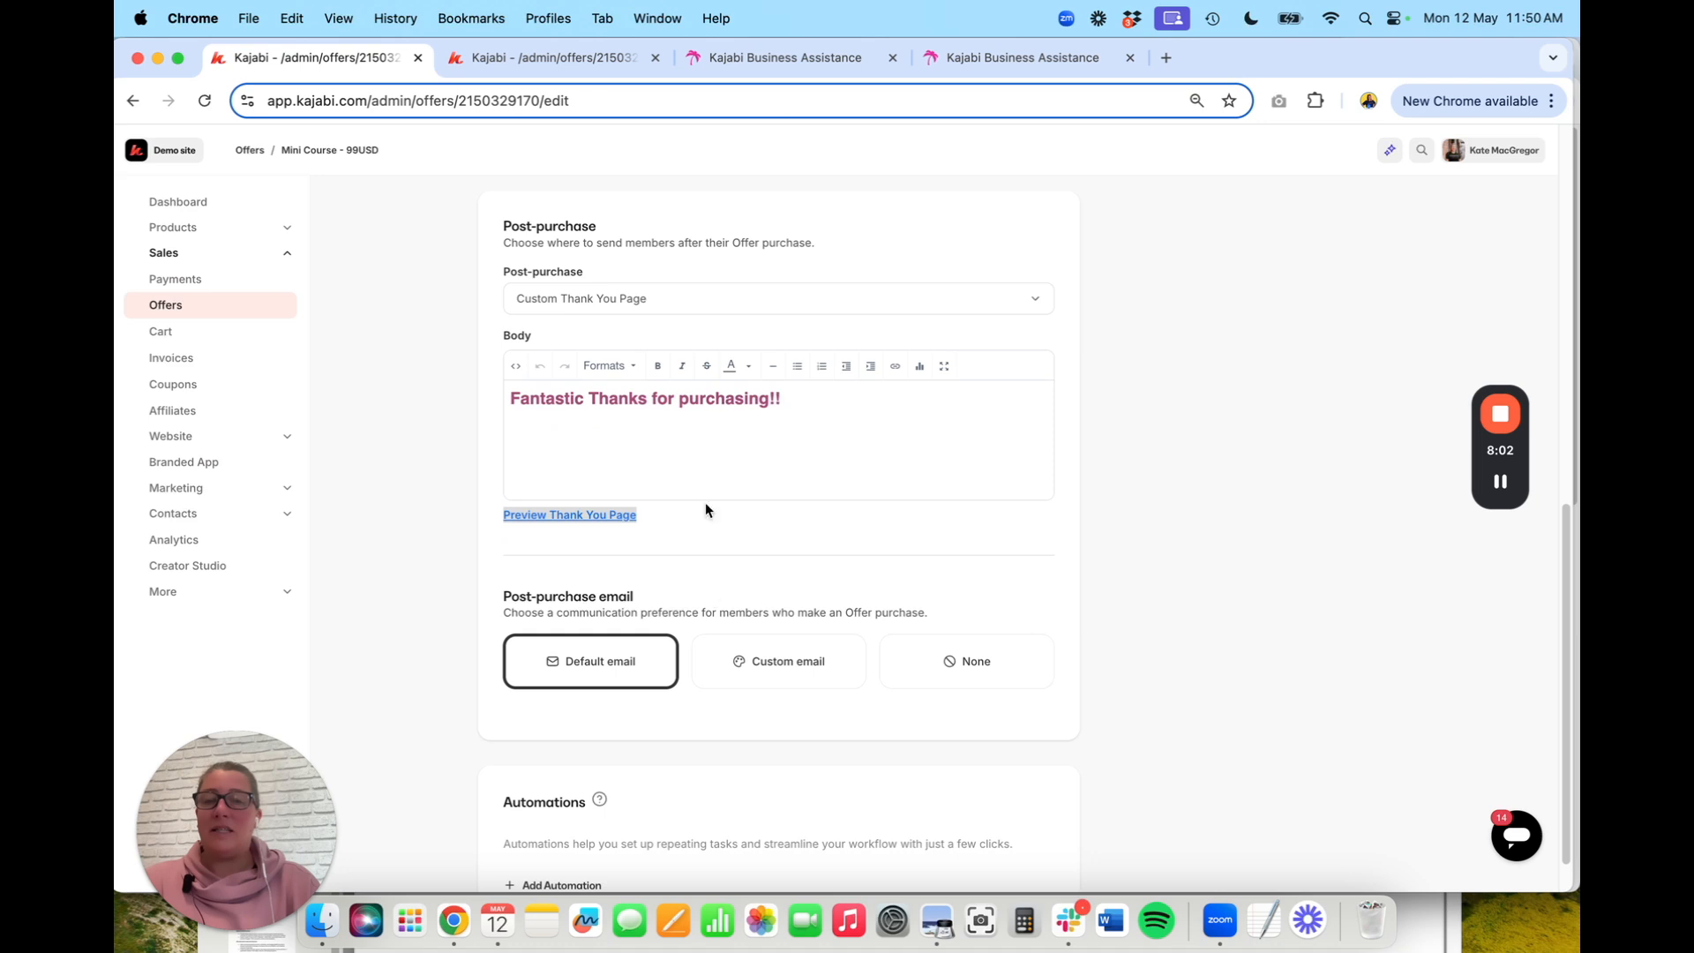
left_click(662, 300)
left_click(649, 256)
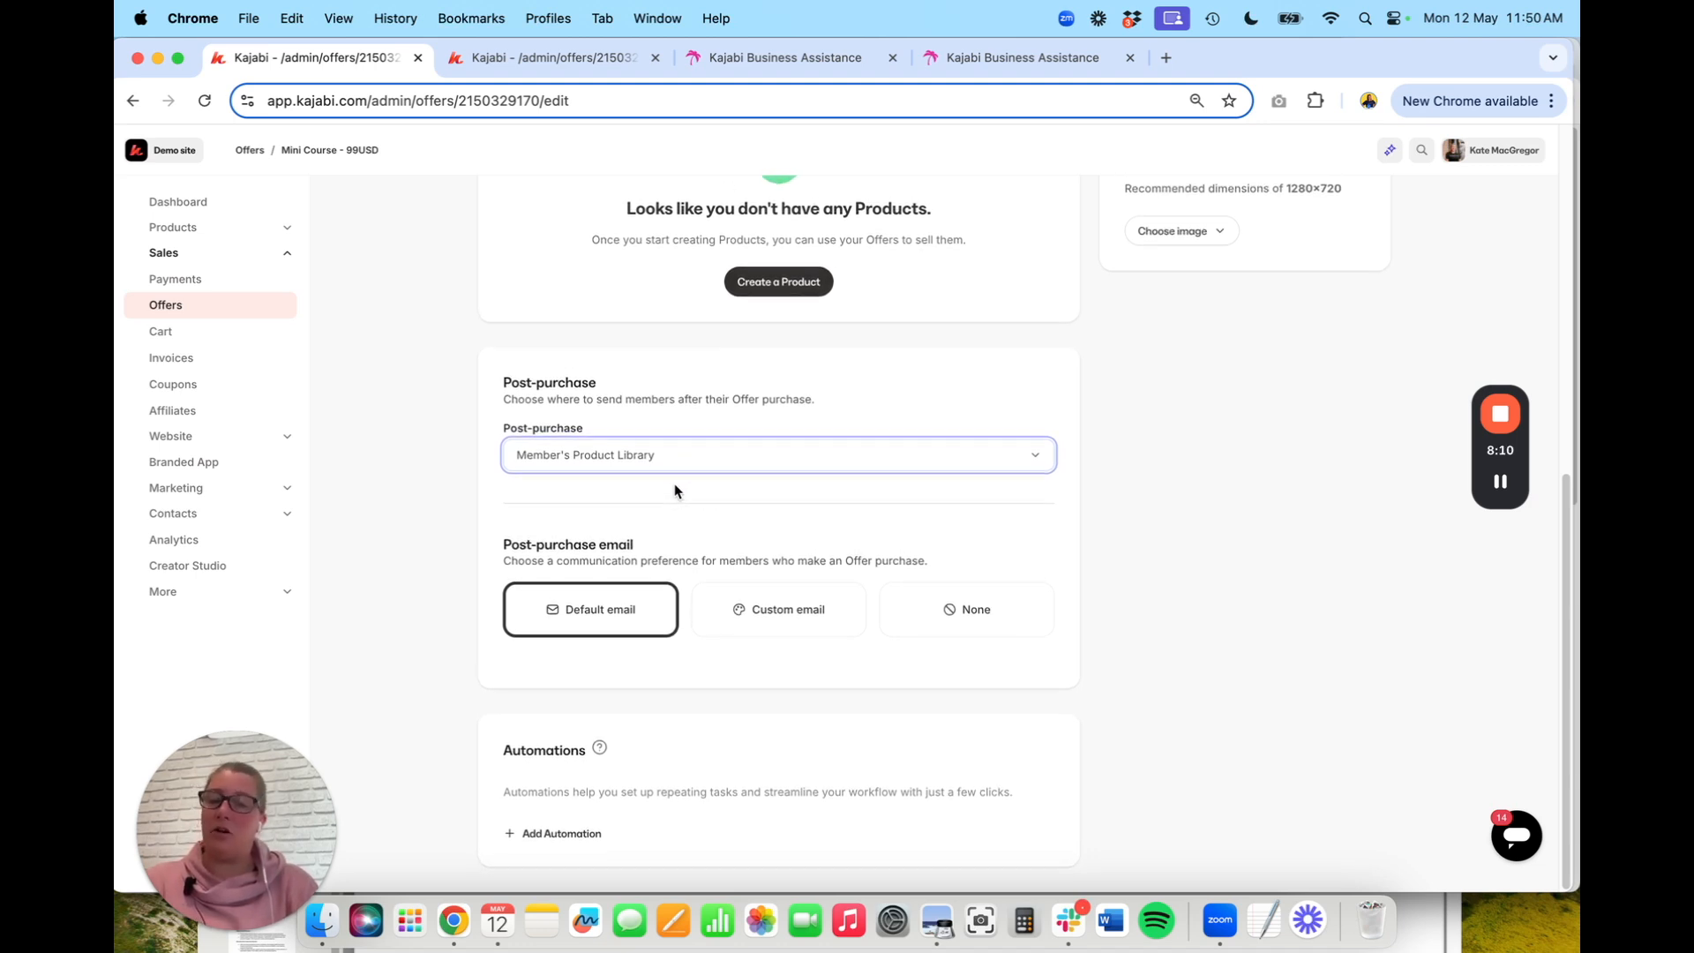
scroll(674, 492, "up", 1)
scroll(673, 492, "down", 1)
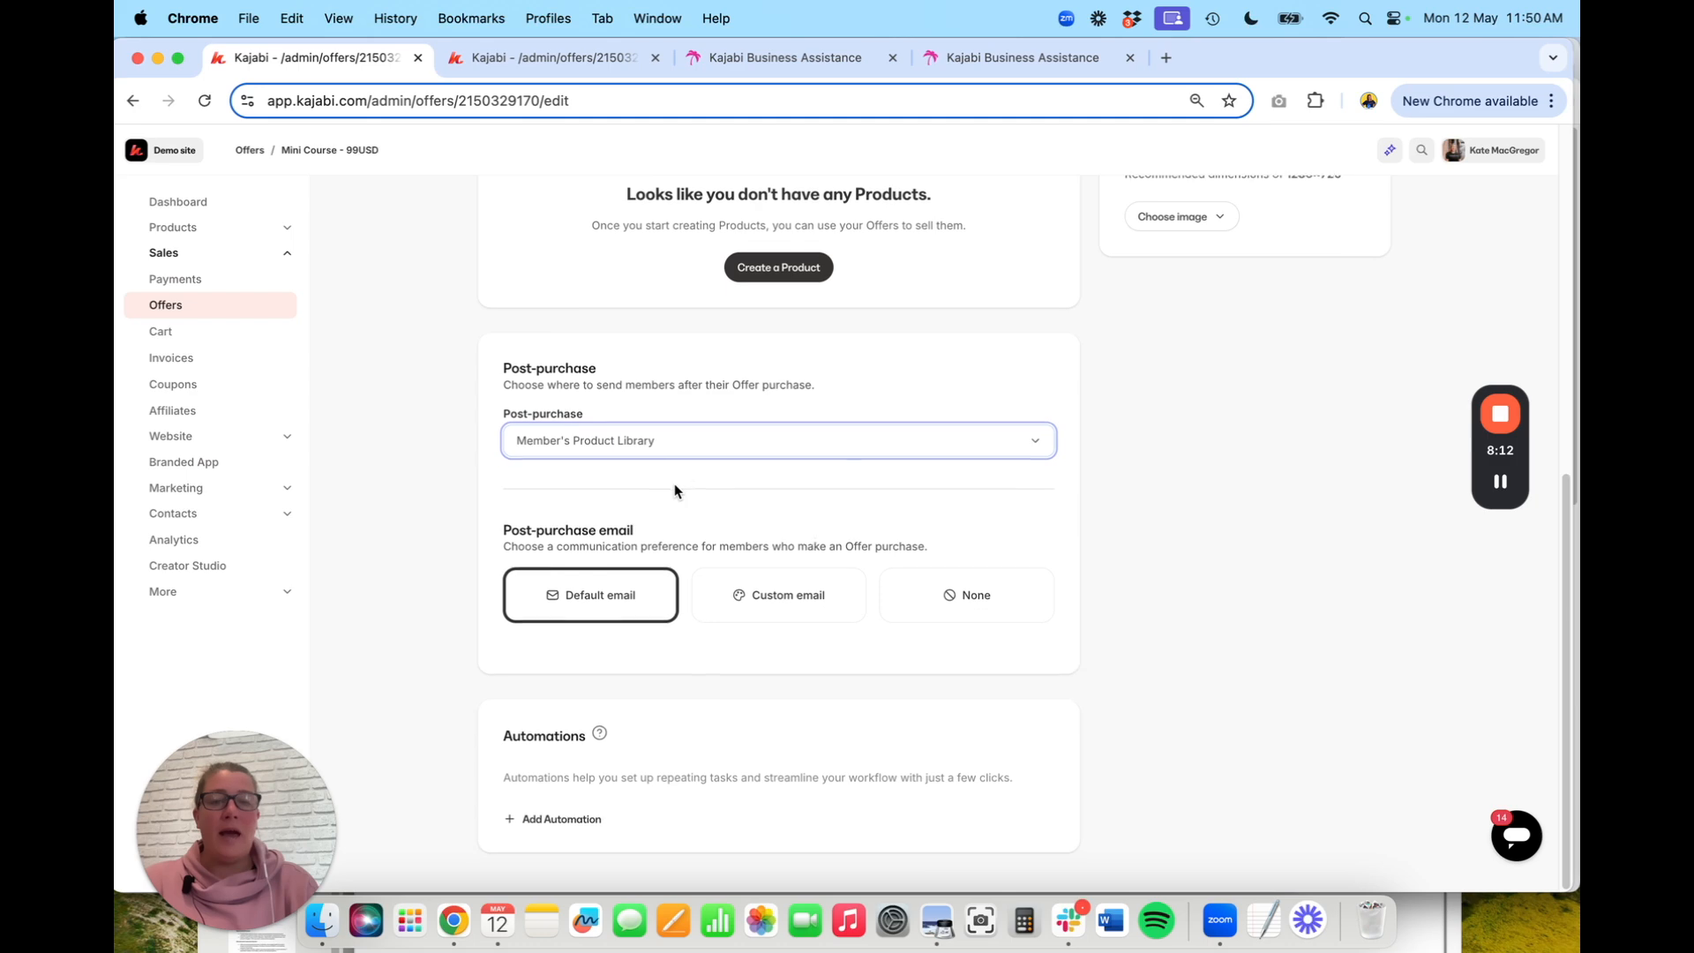
Add a new automation to the offer with "Offer is purchased" as its trigger
left_click(575, 834)
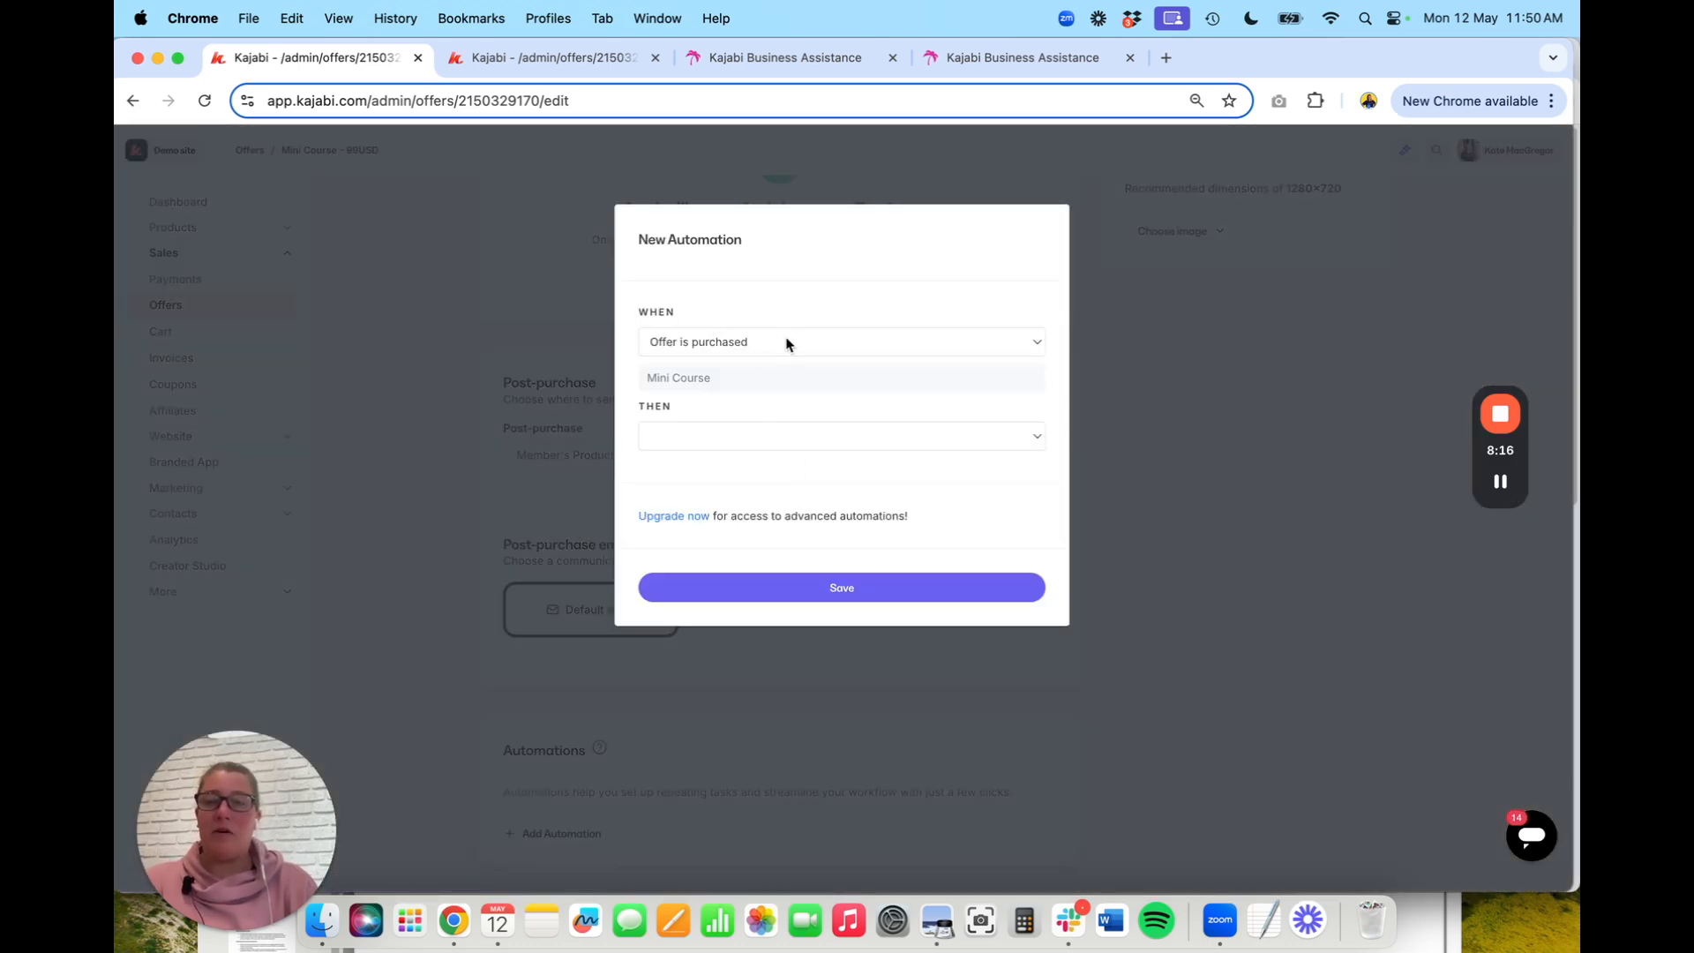
left_click(706, 345)
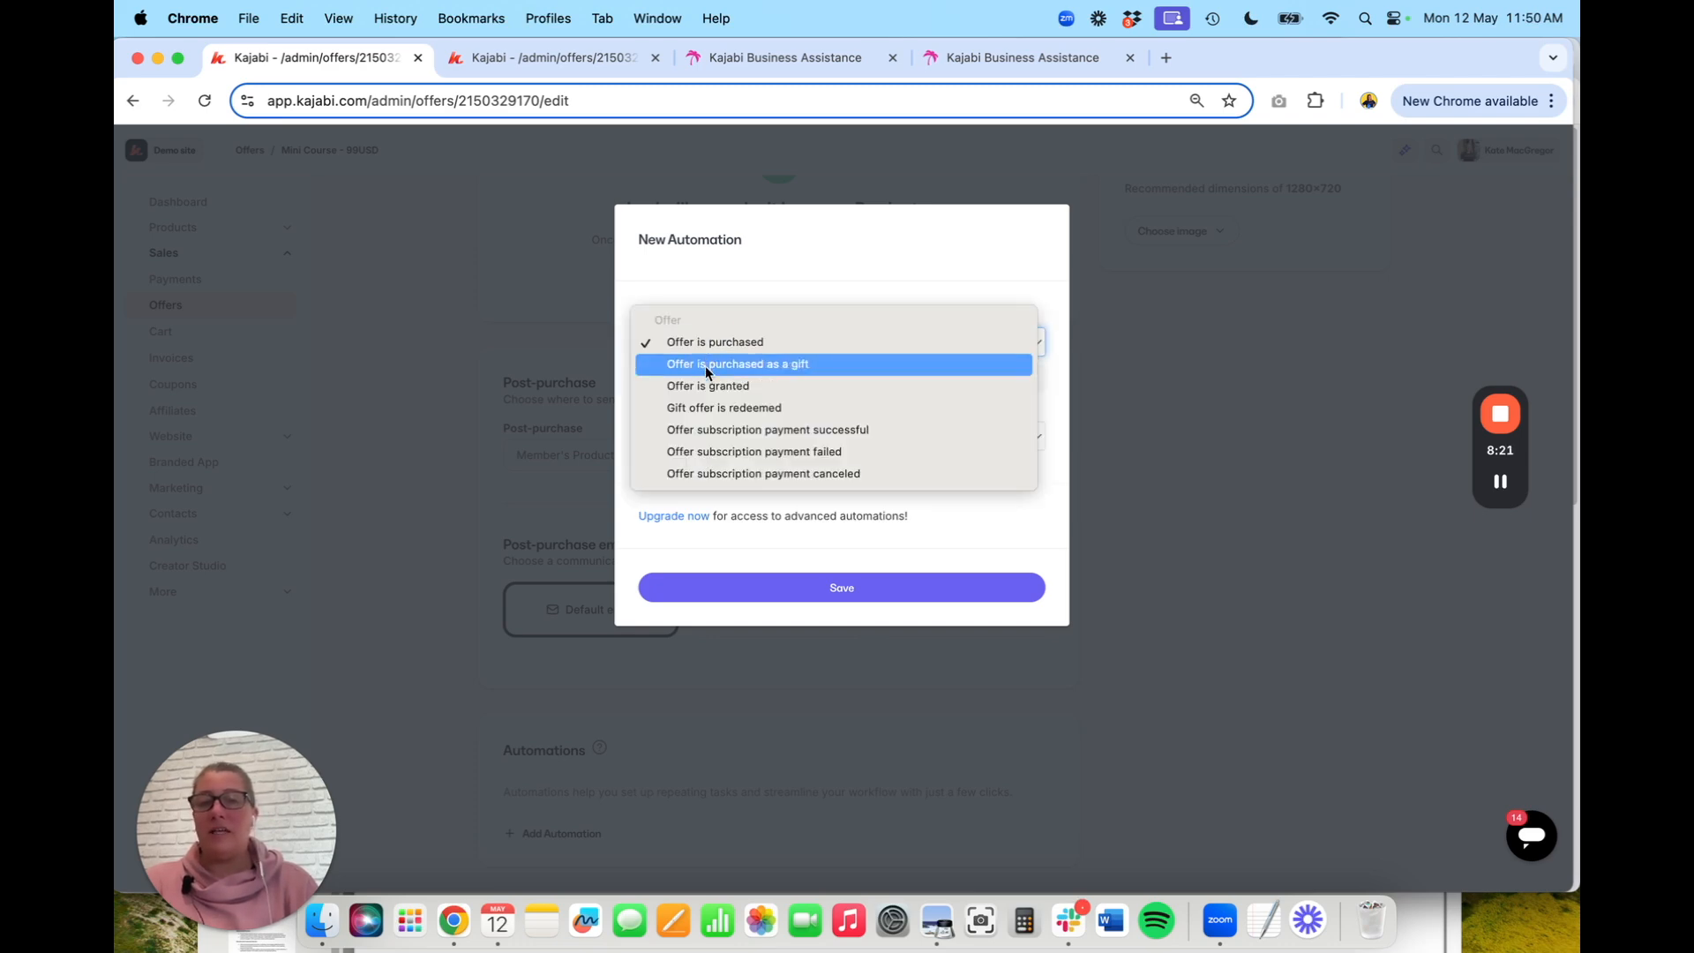
left_click(707, 344)
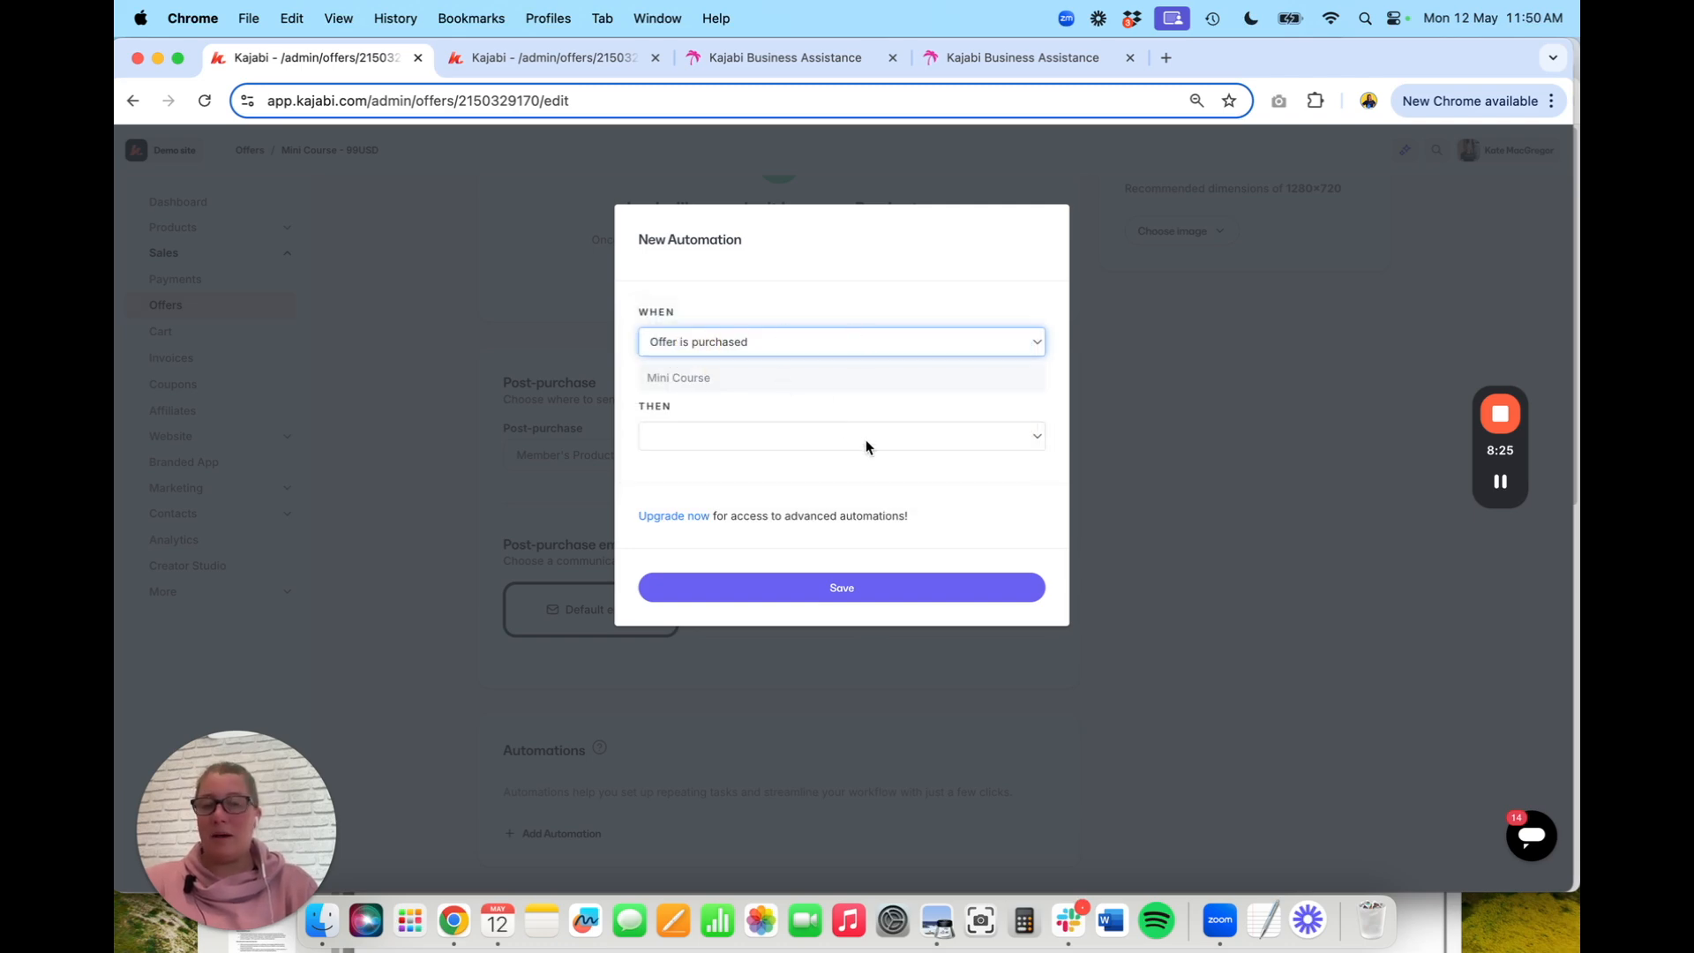
Choose "Send an email" as the automation's action and examine its recipient, subject and body settings
left_click(866, 440)
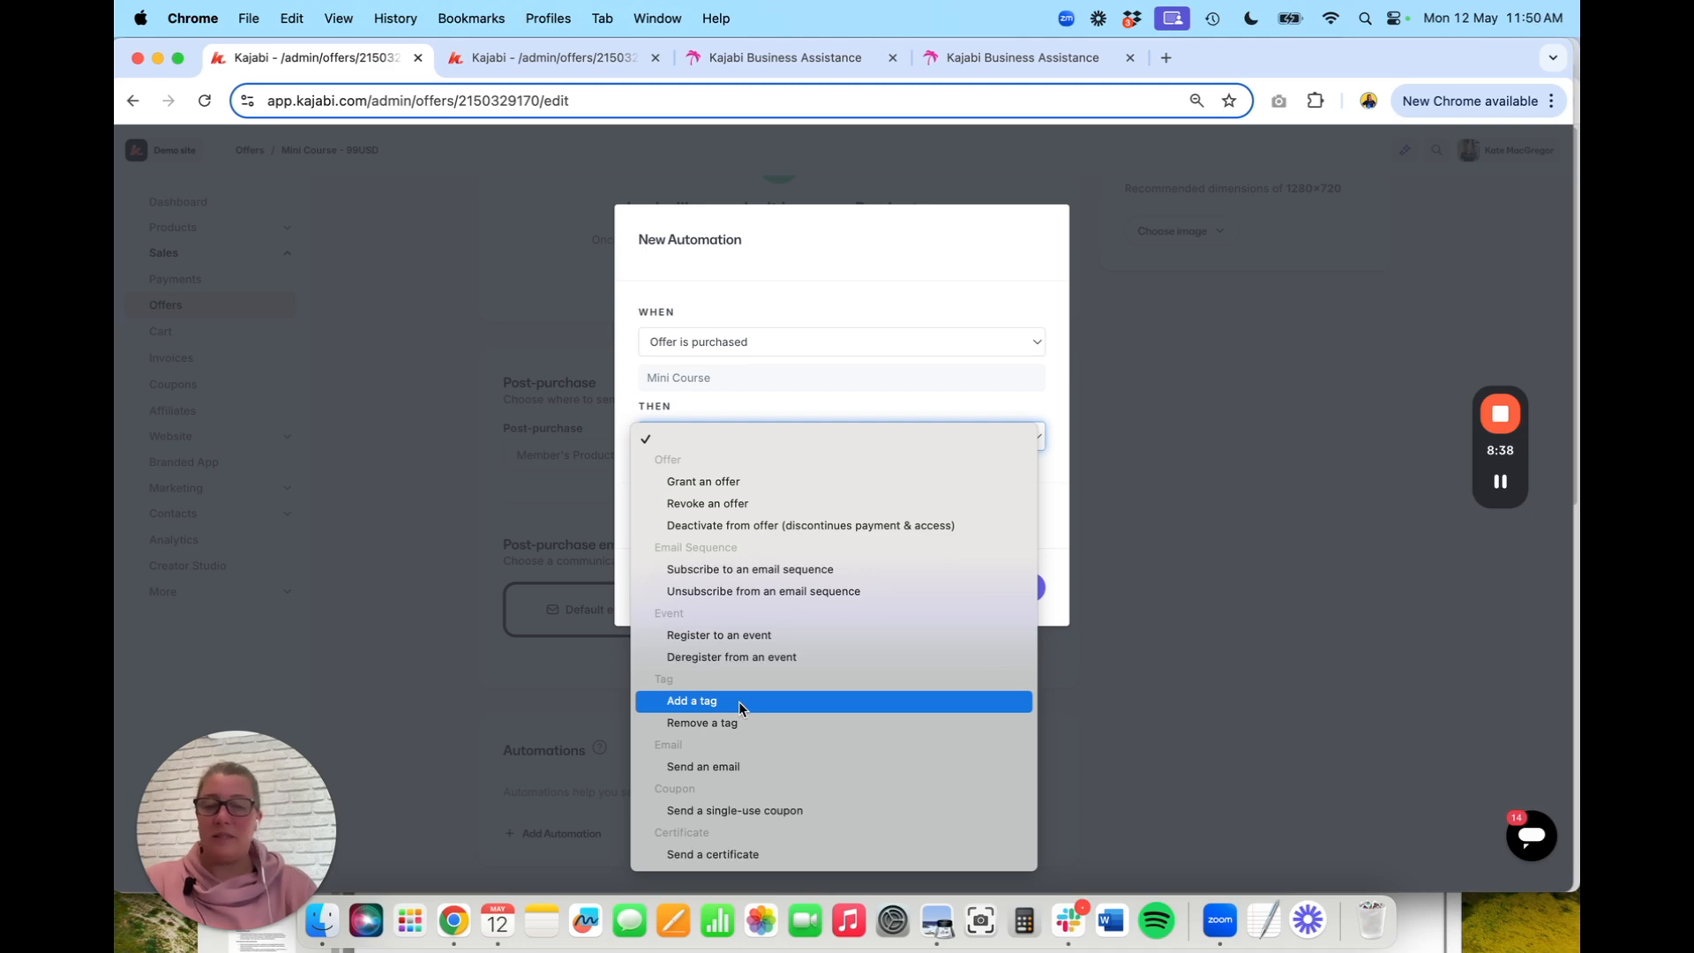
left_click(718, 768)
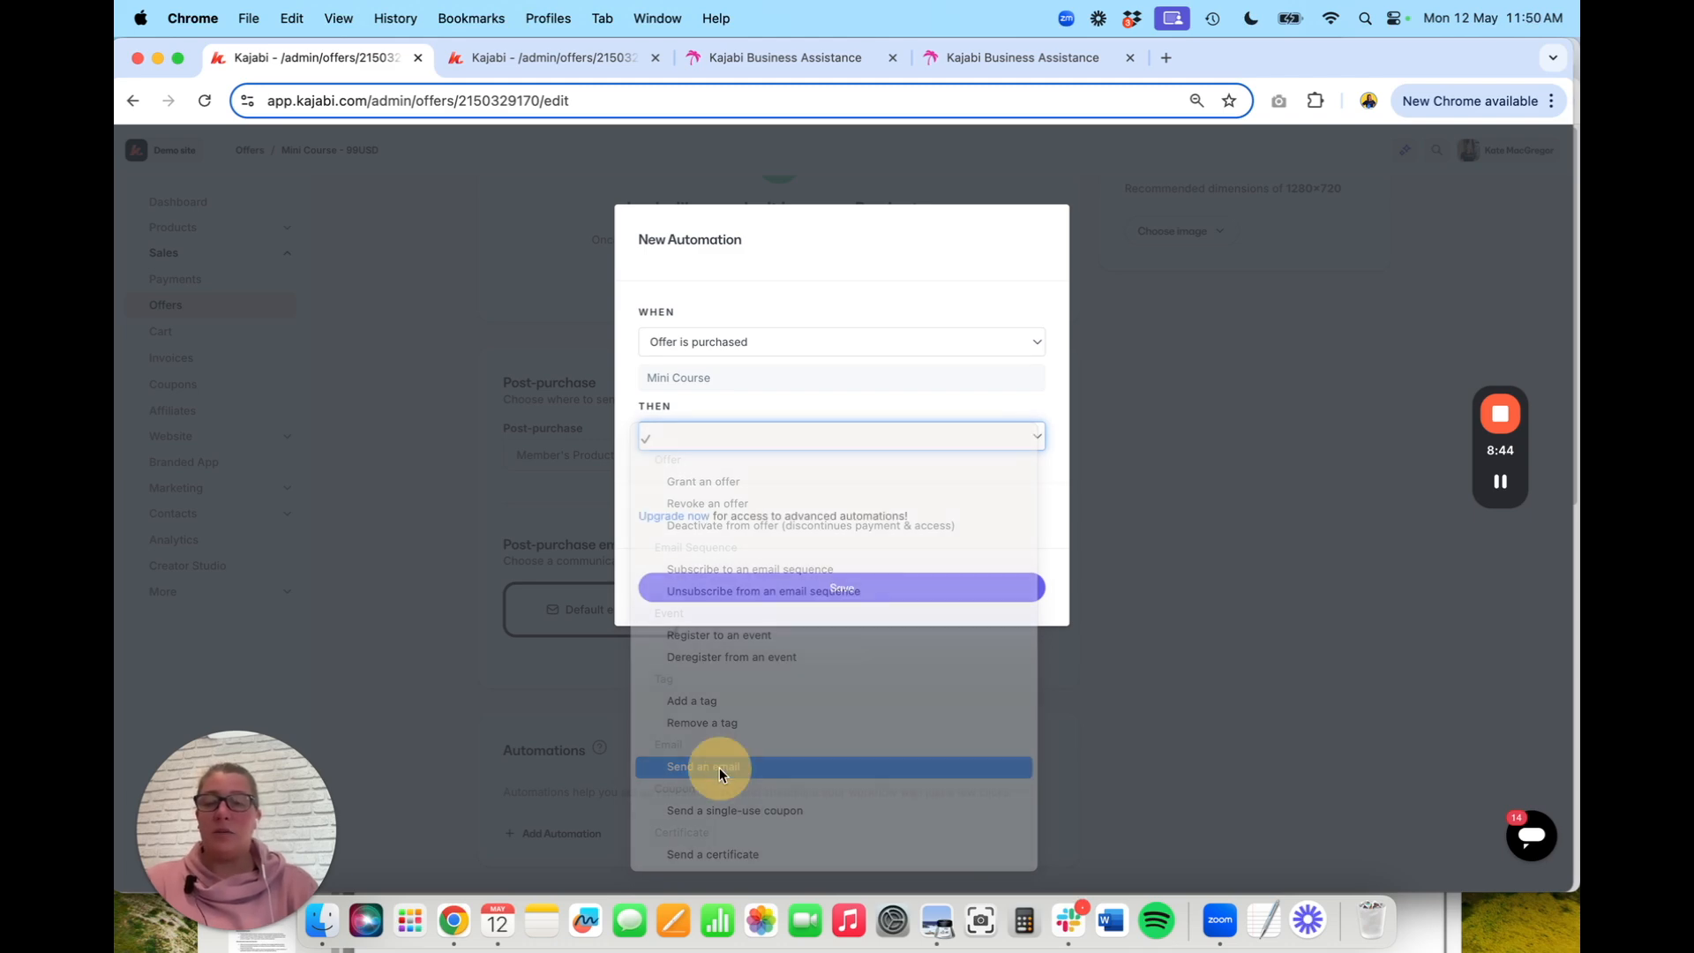
scroll(720, 768, "down", 5)
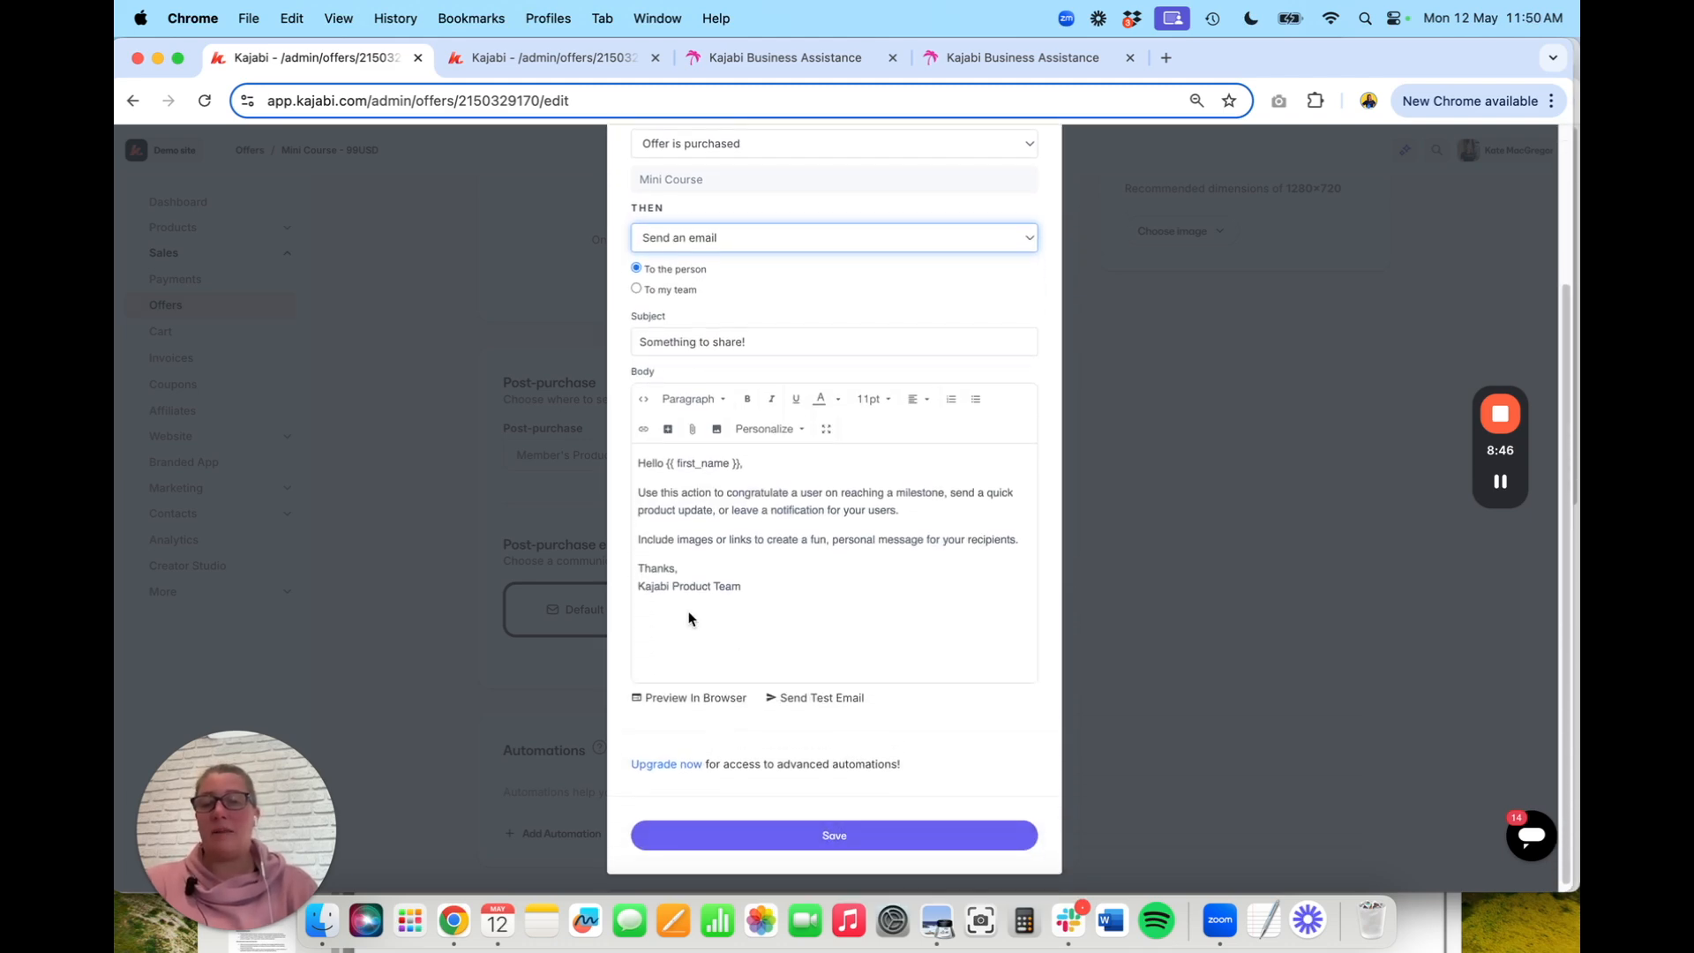
scroll(873, 576, "up", 3)
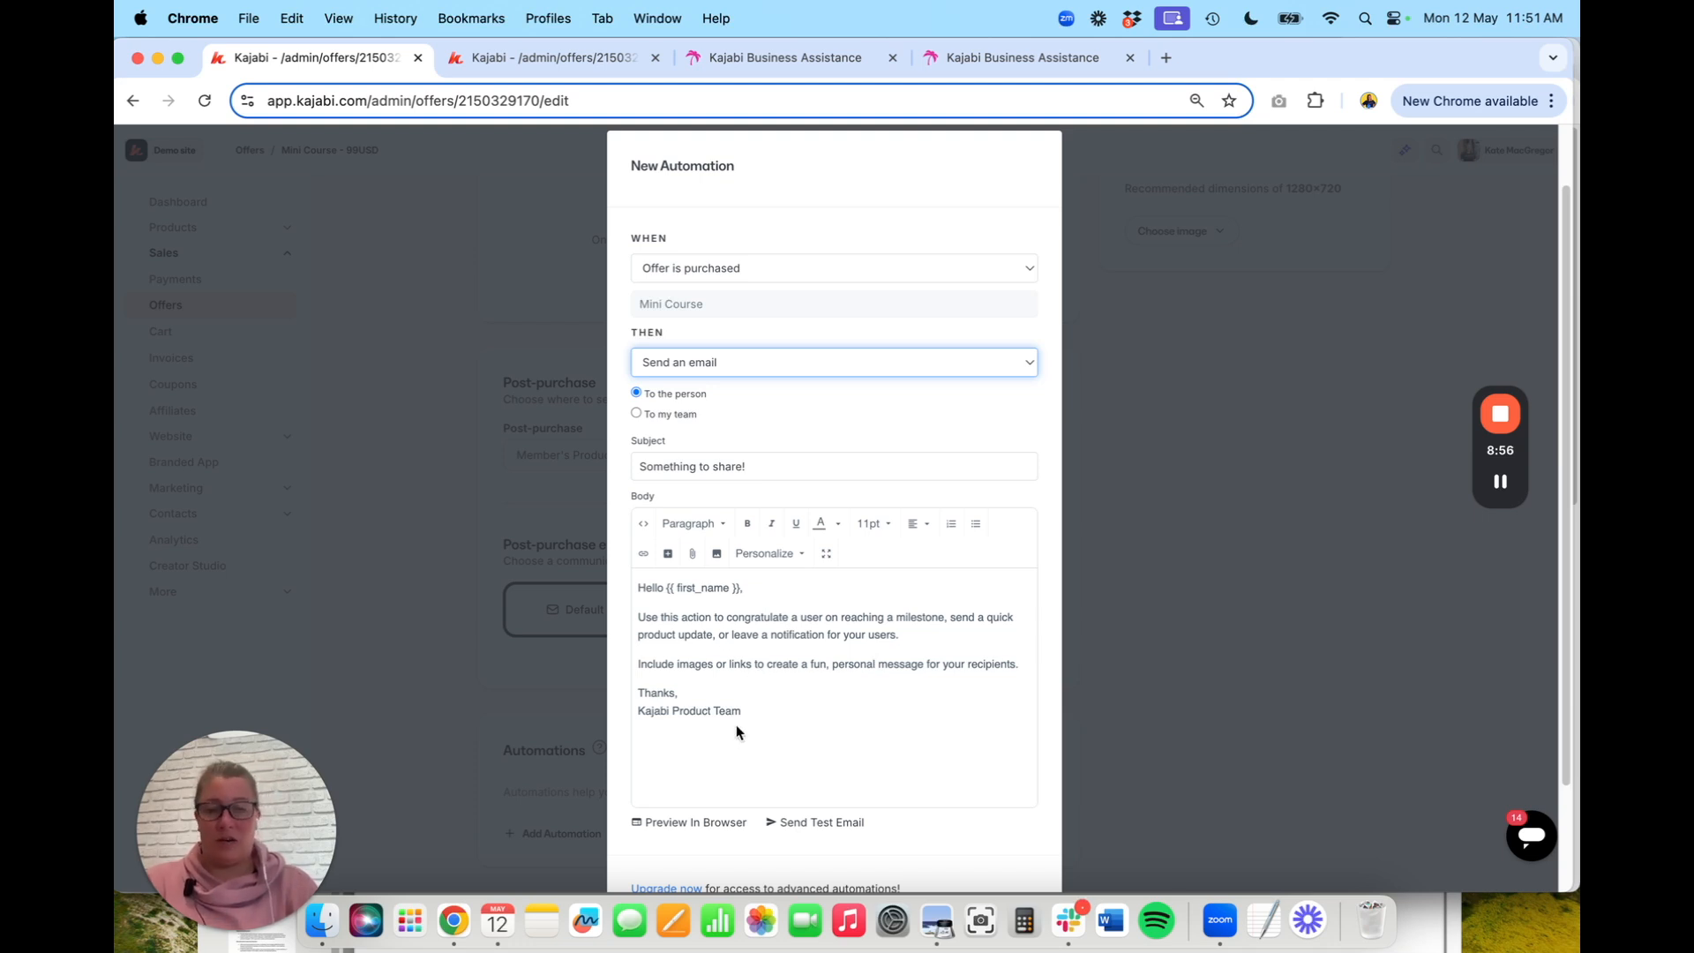
scroll(736, 731, "down", 3)
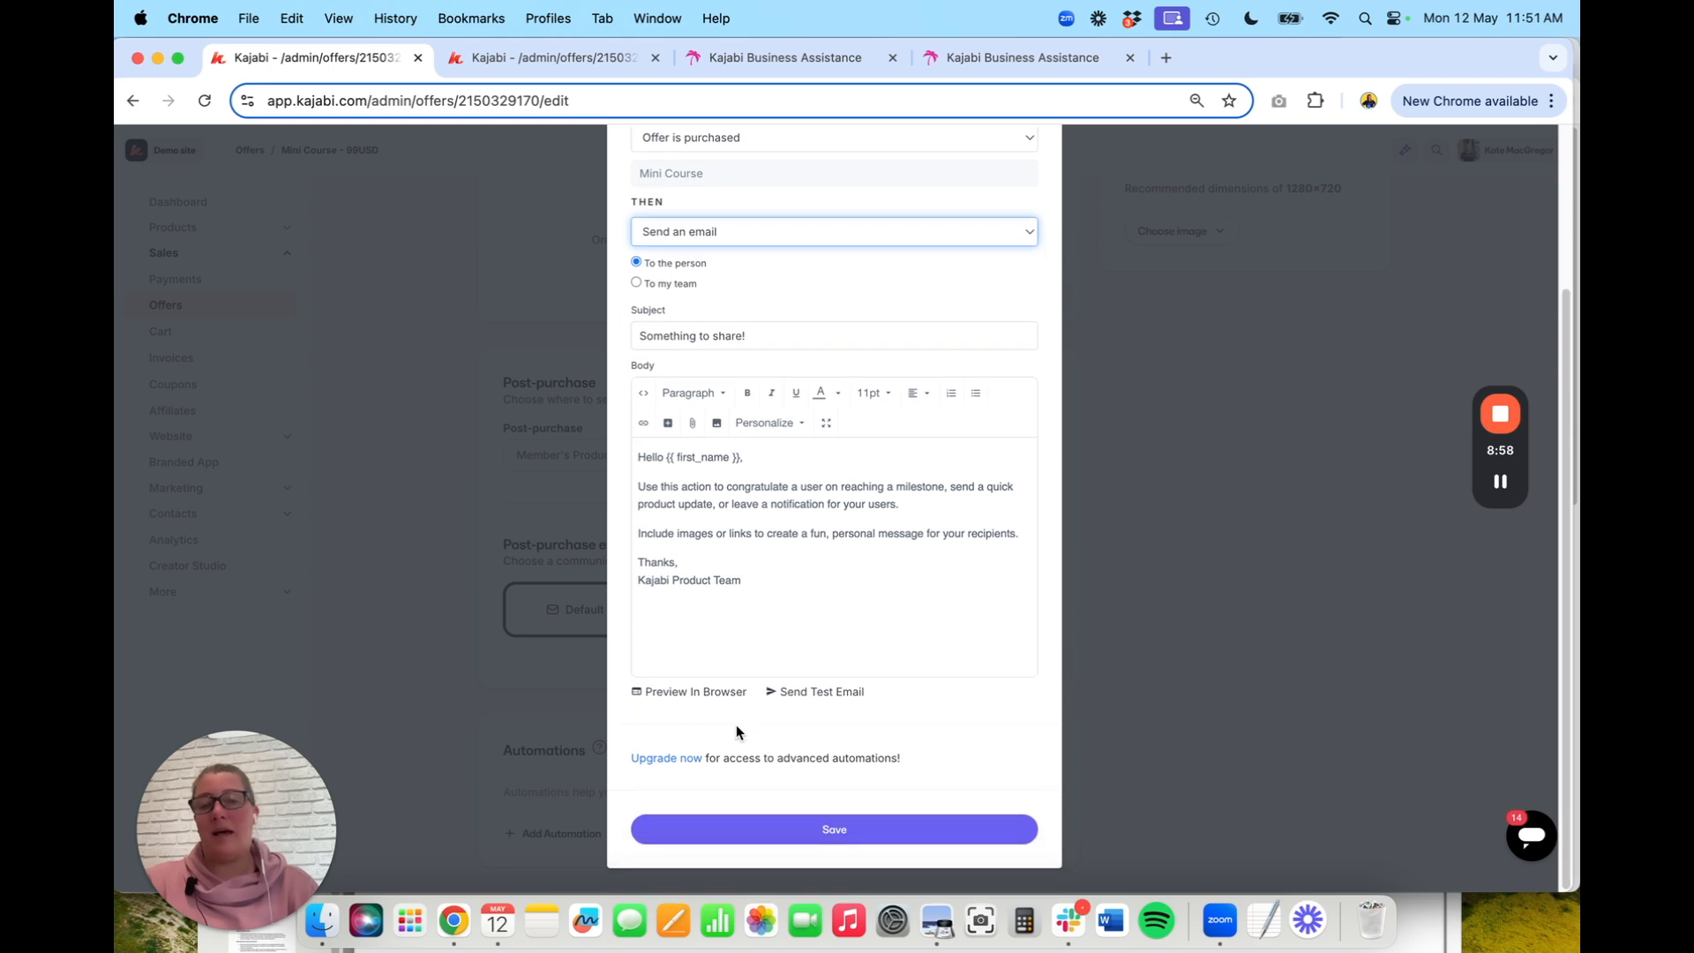
scroll(736, 731, "up", 4)
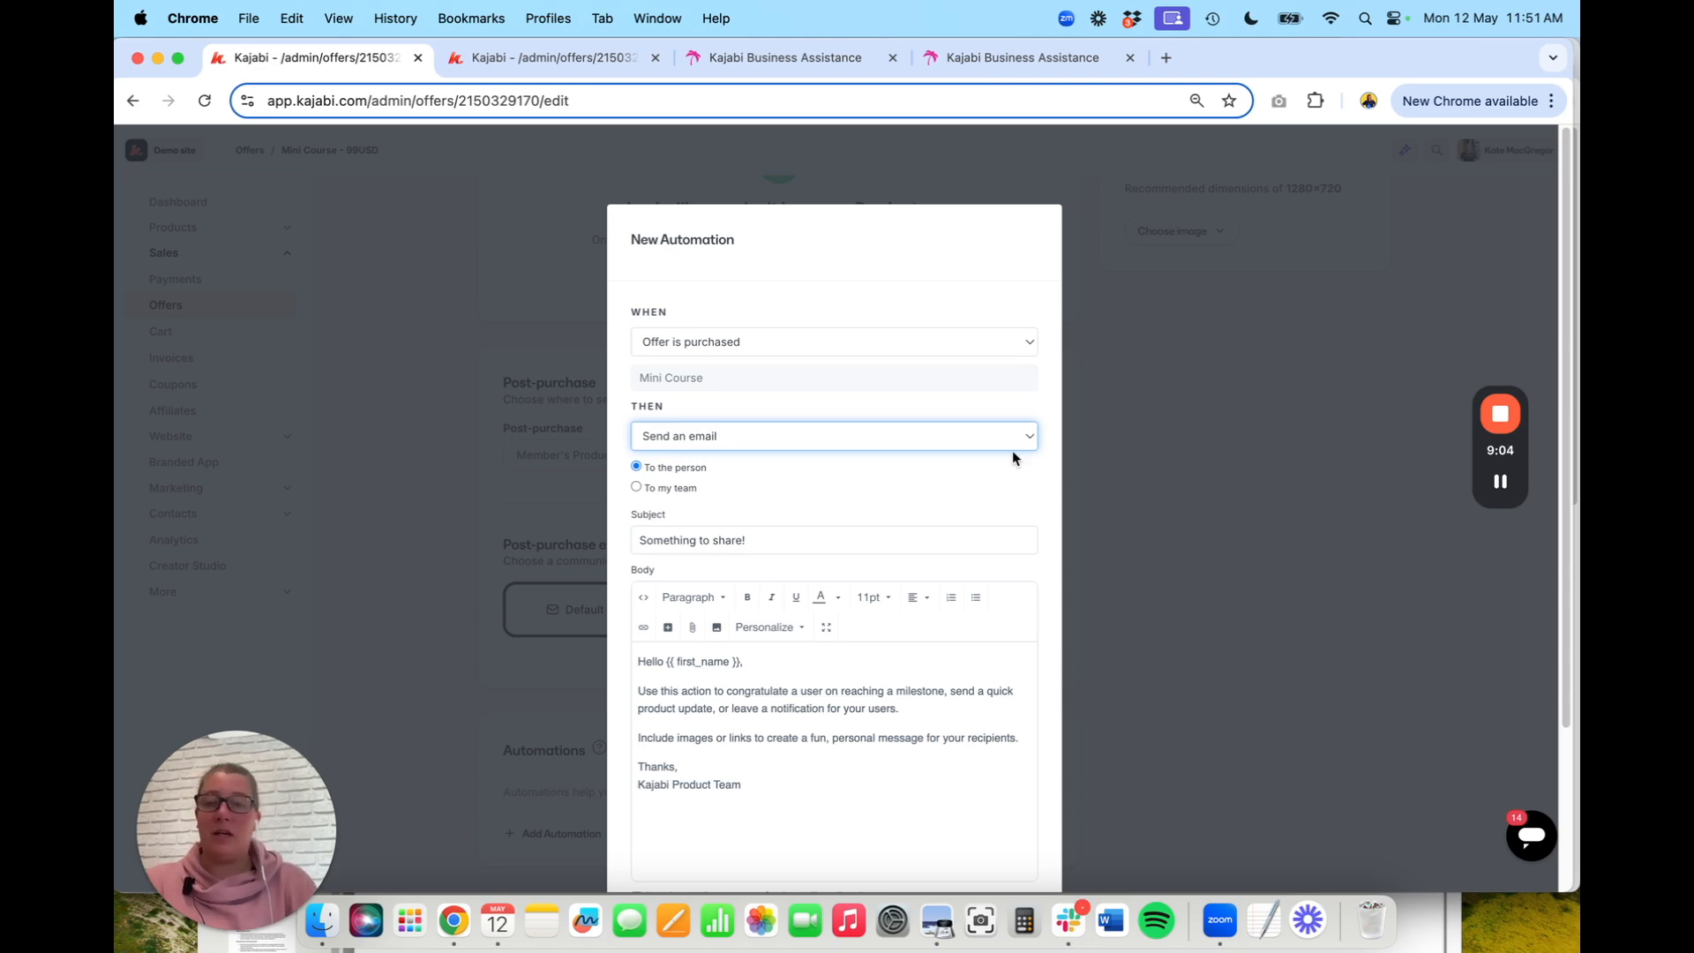
Set the automation's action to "Subscribe to an email sequence" with the WELCOME TO THE COURSE sequence and save the automation
left_click(774, 441)
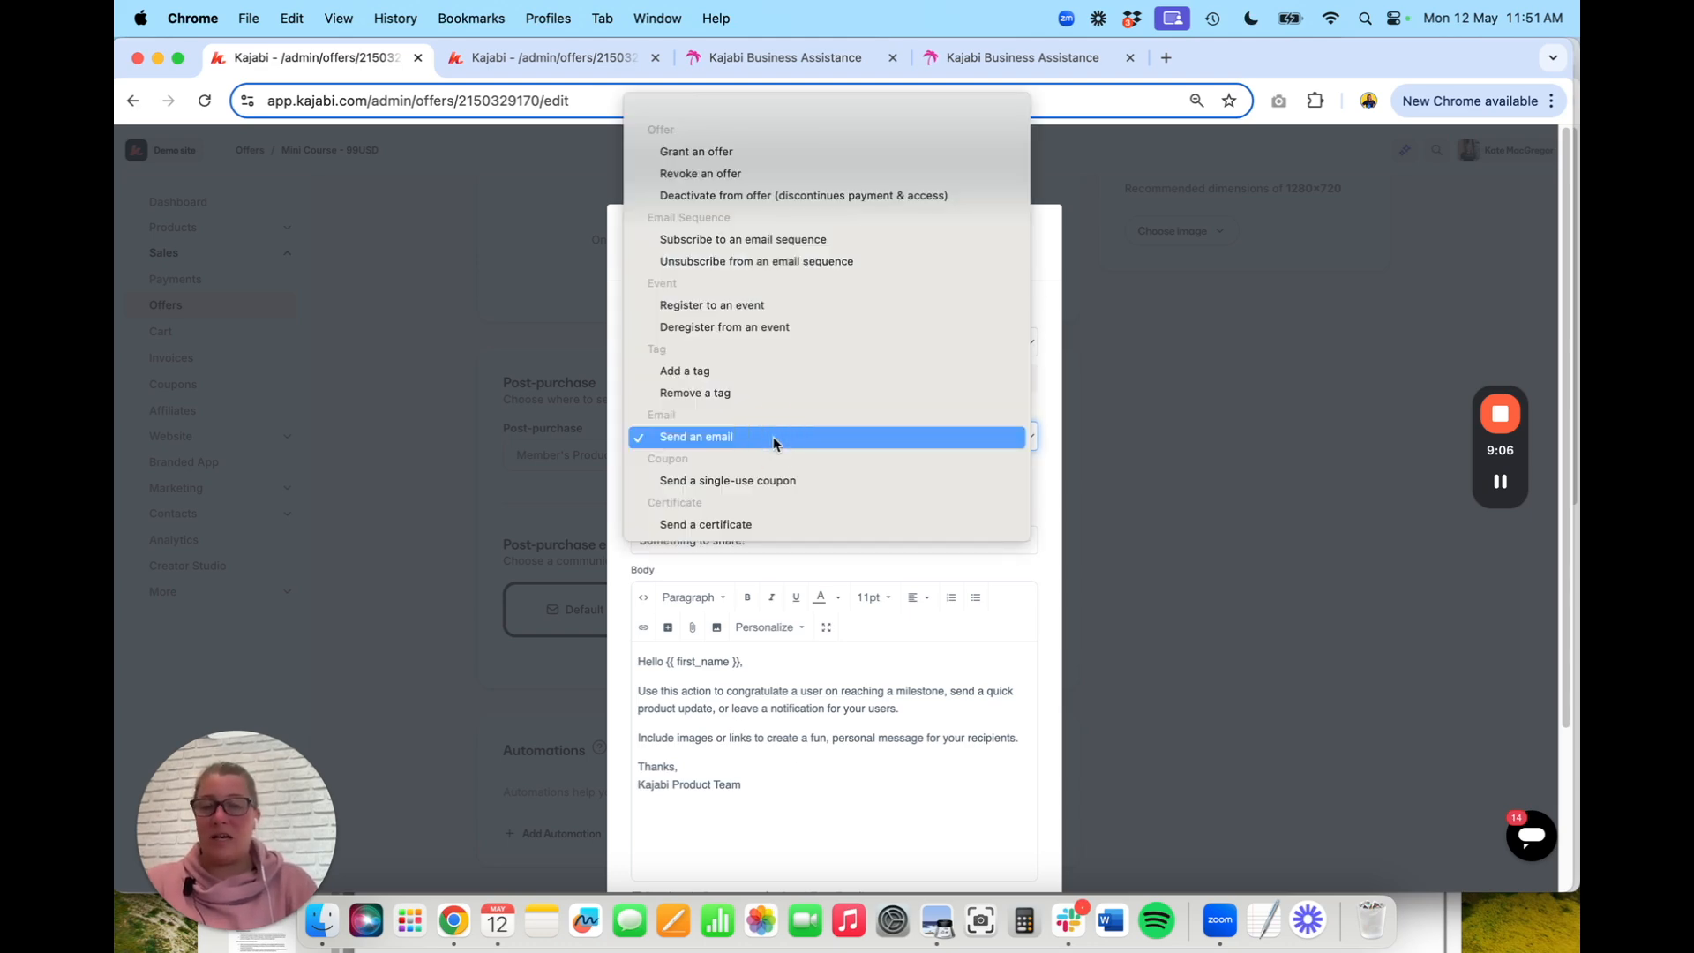
left_click(746, 245)
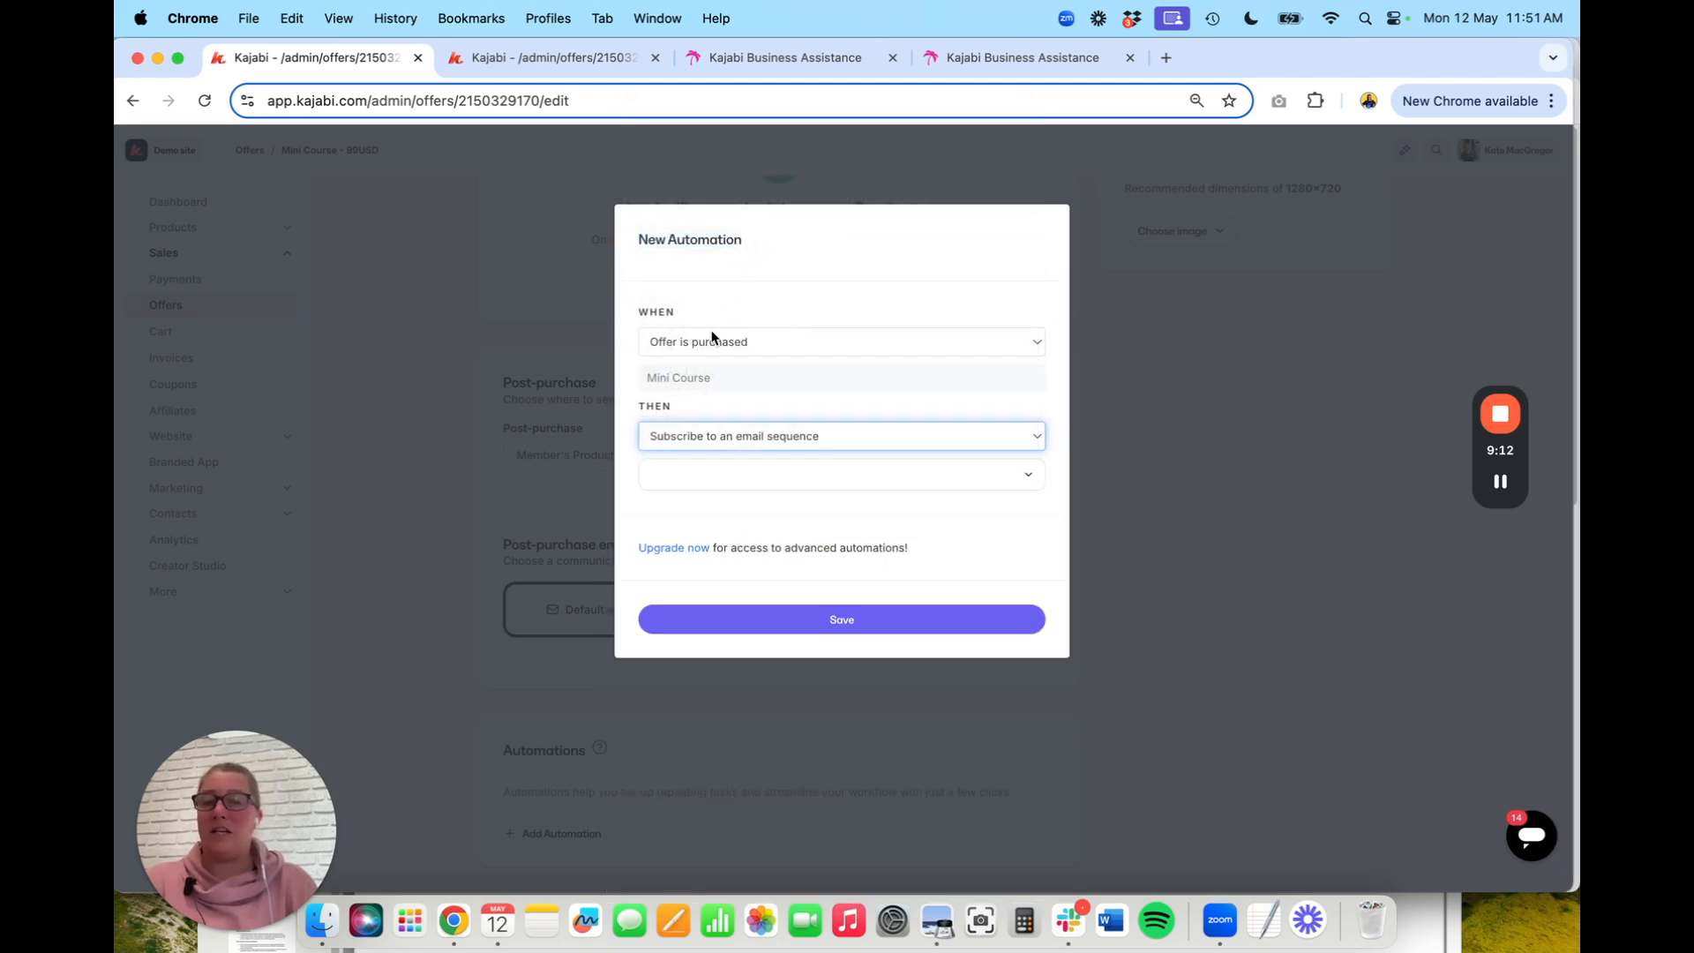
left_click(785, 479)
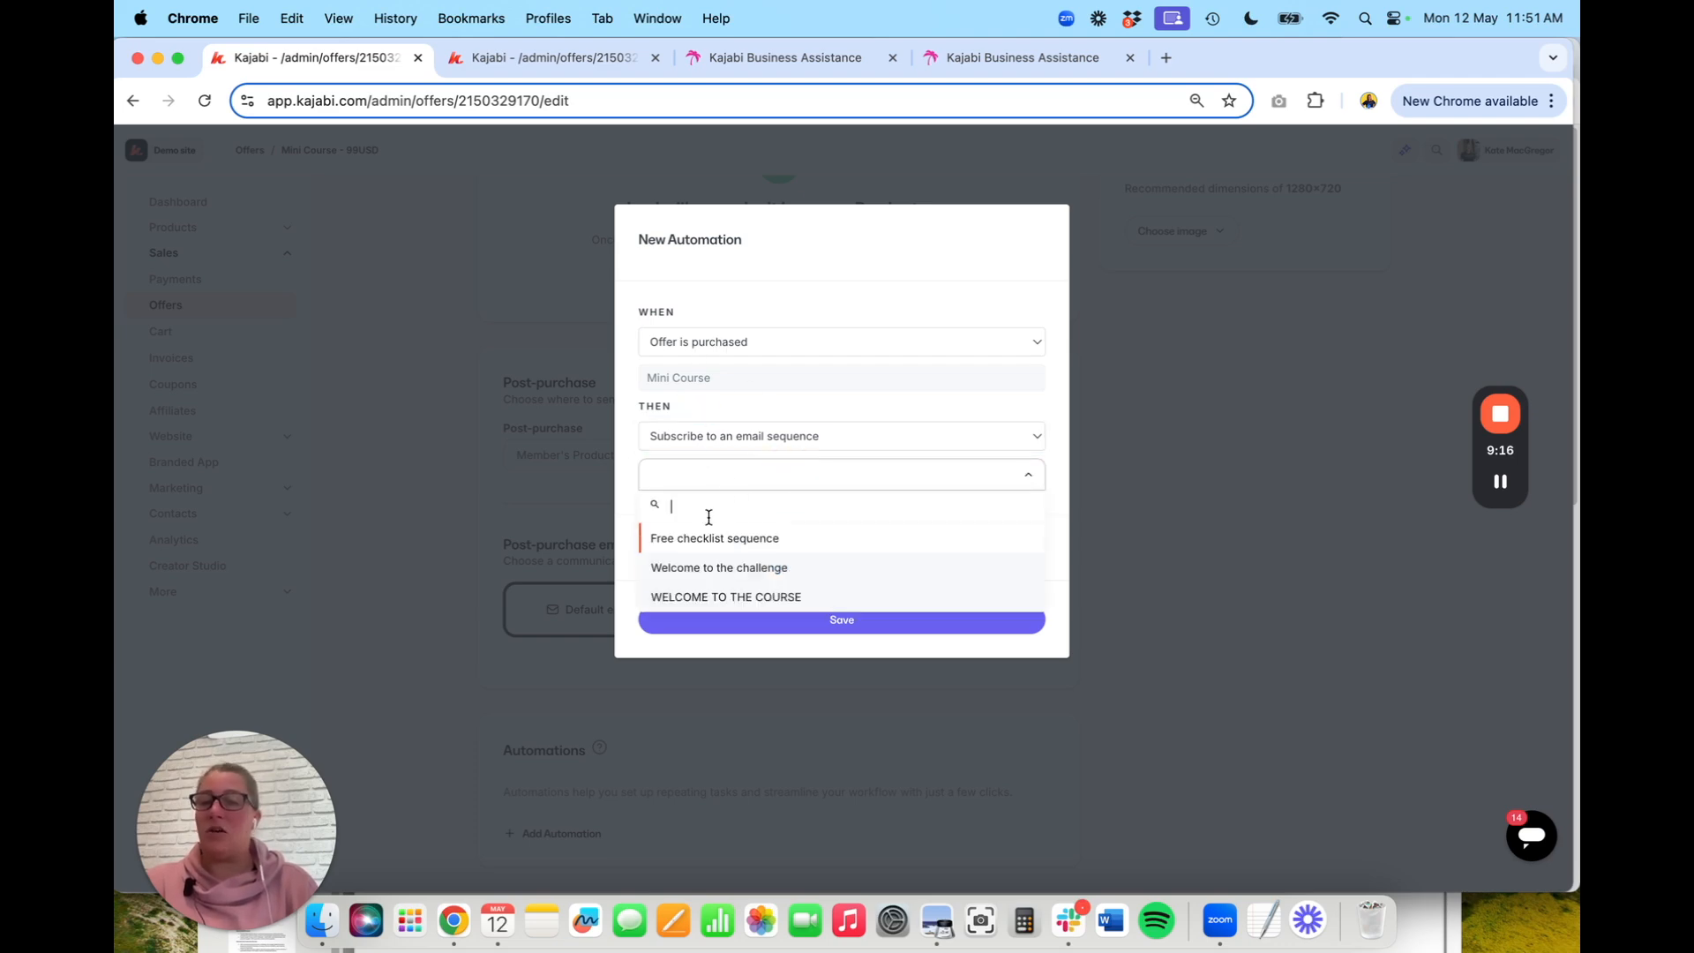
left_click(685, 598)
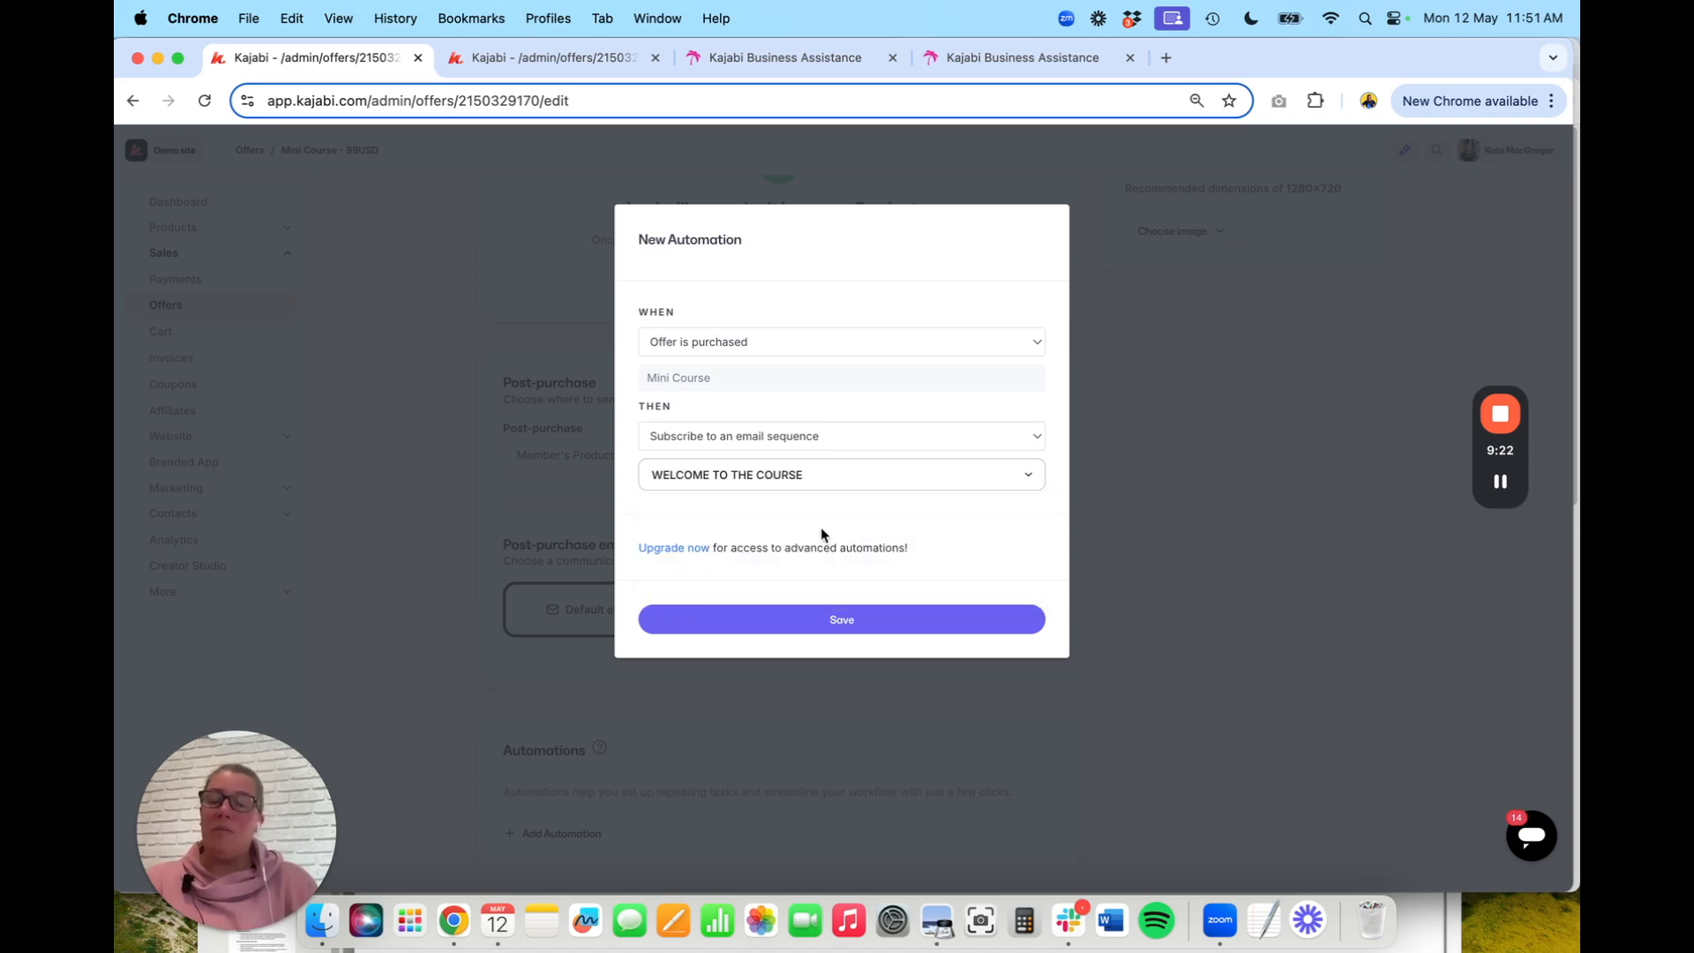
left_click(838, 620)
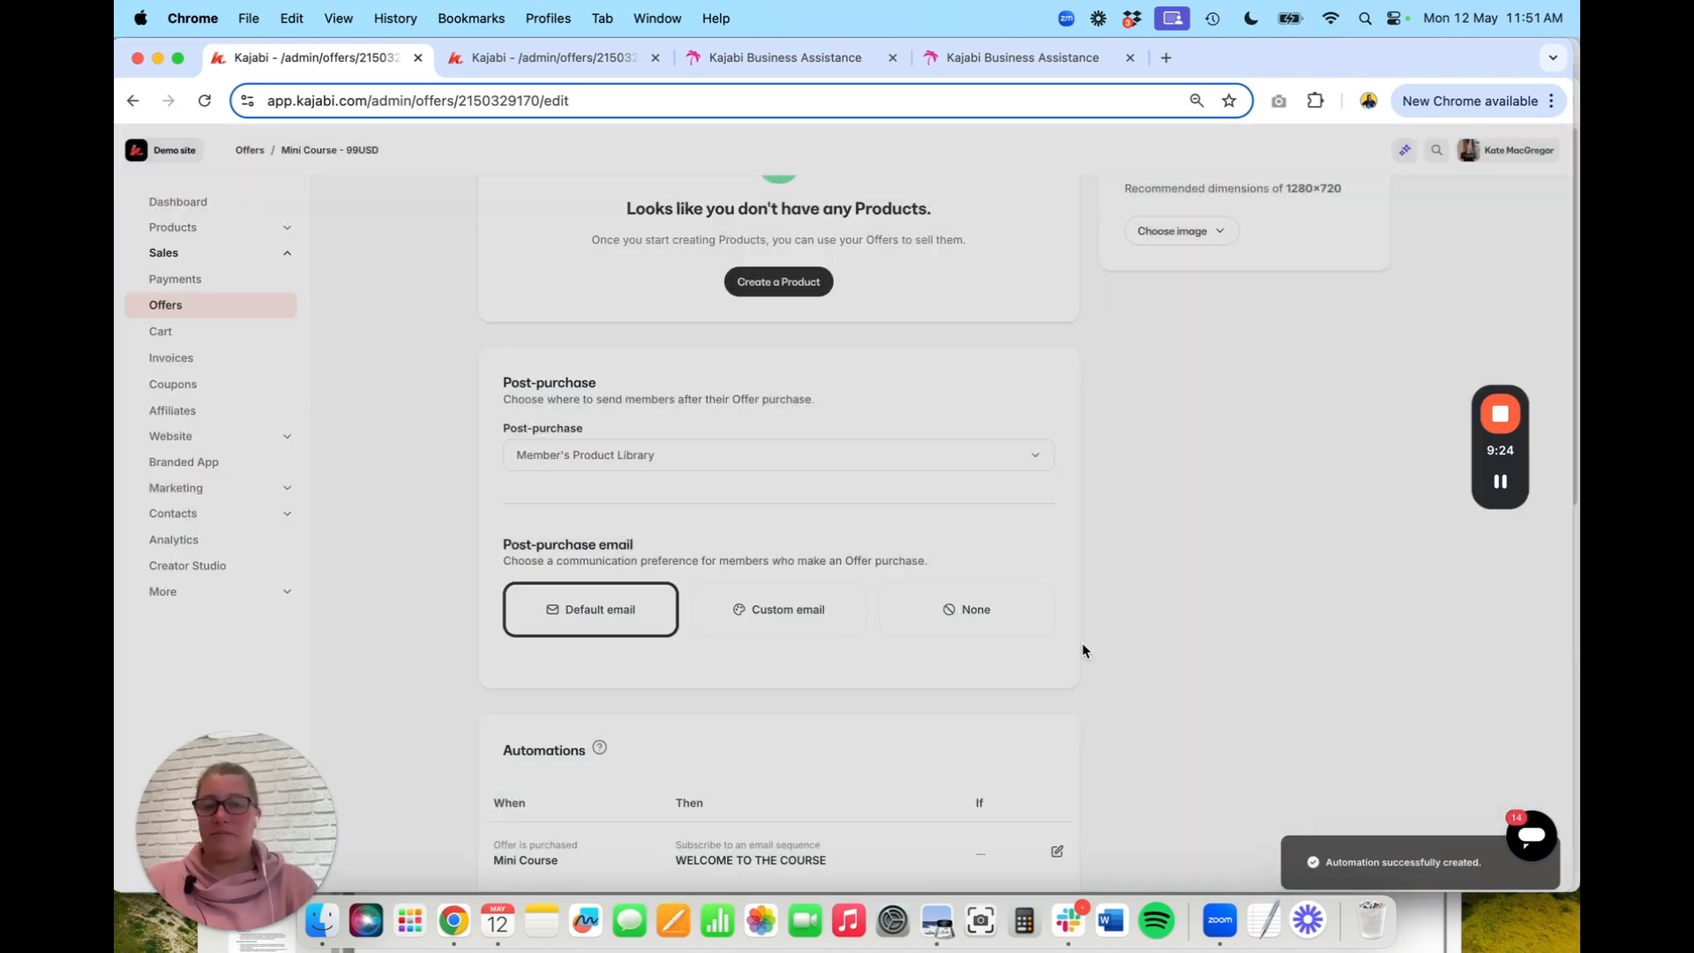
Open the automation's WELCOME TO THE COURSE email sequence in a new browser tab and examine its subscribe triggers
scroll(1081, 650, "down", 2)
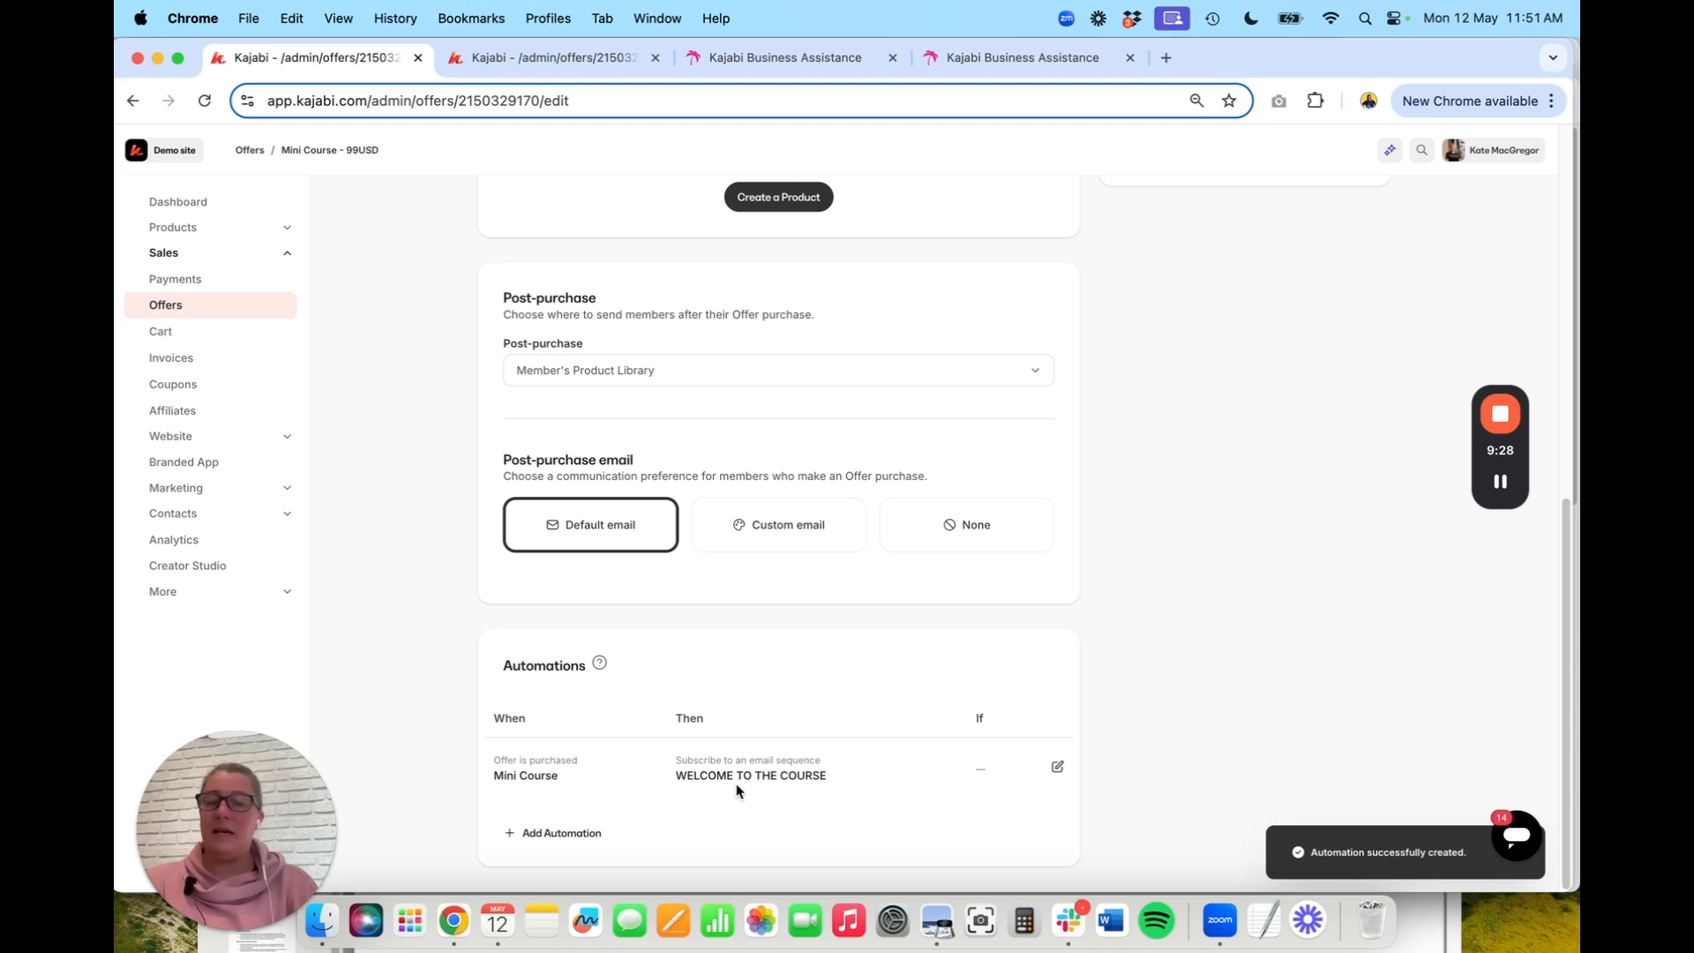
right_click(1060, 770)
left_click(1165, 740)
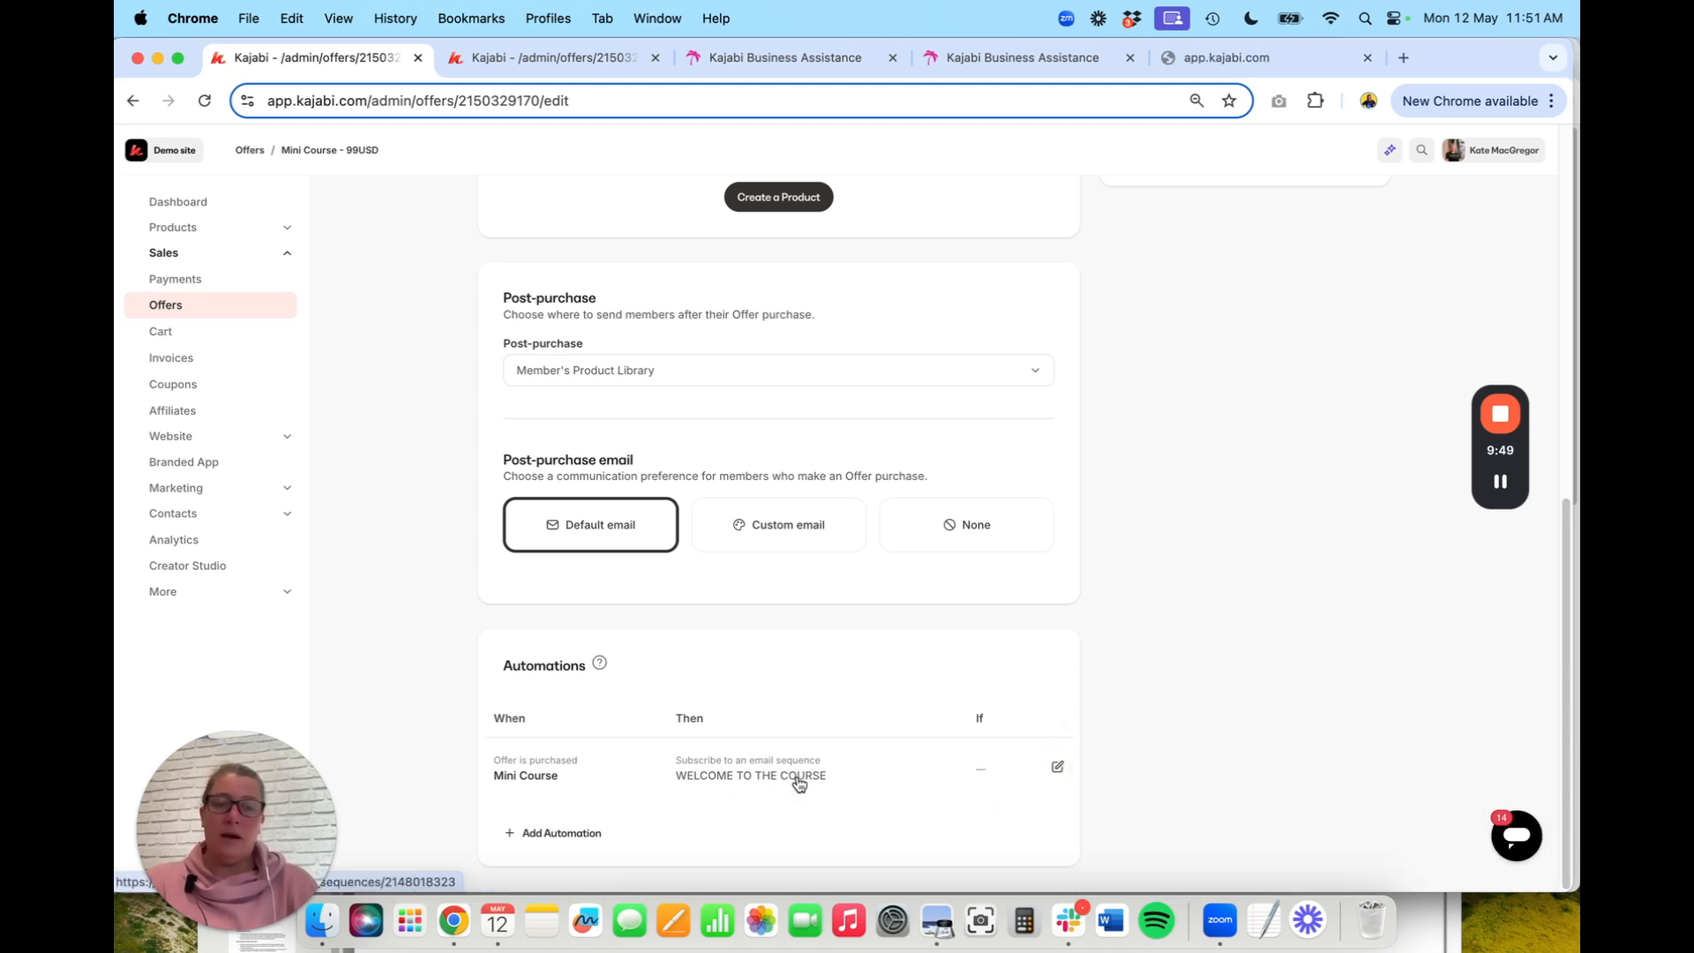
right_click(799, 783)
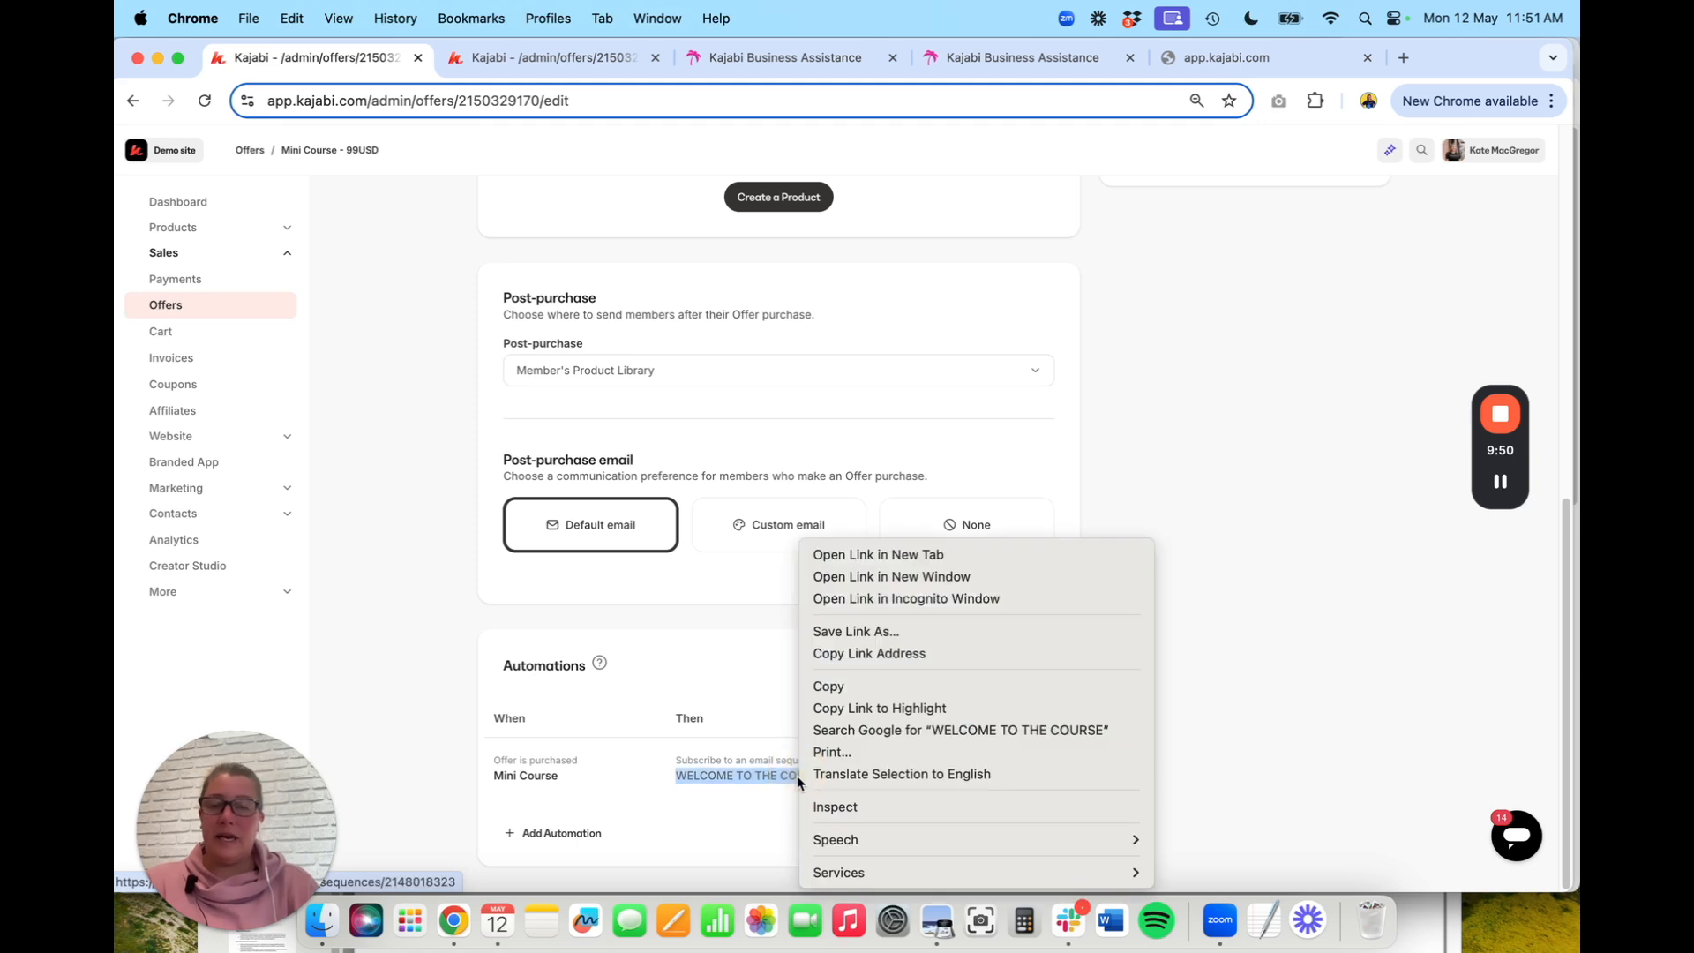
left_click(834, 553)
left_click(1305, 57)
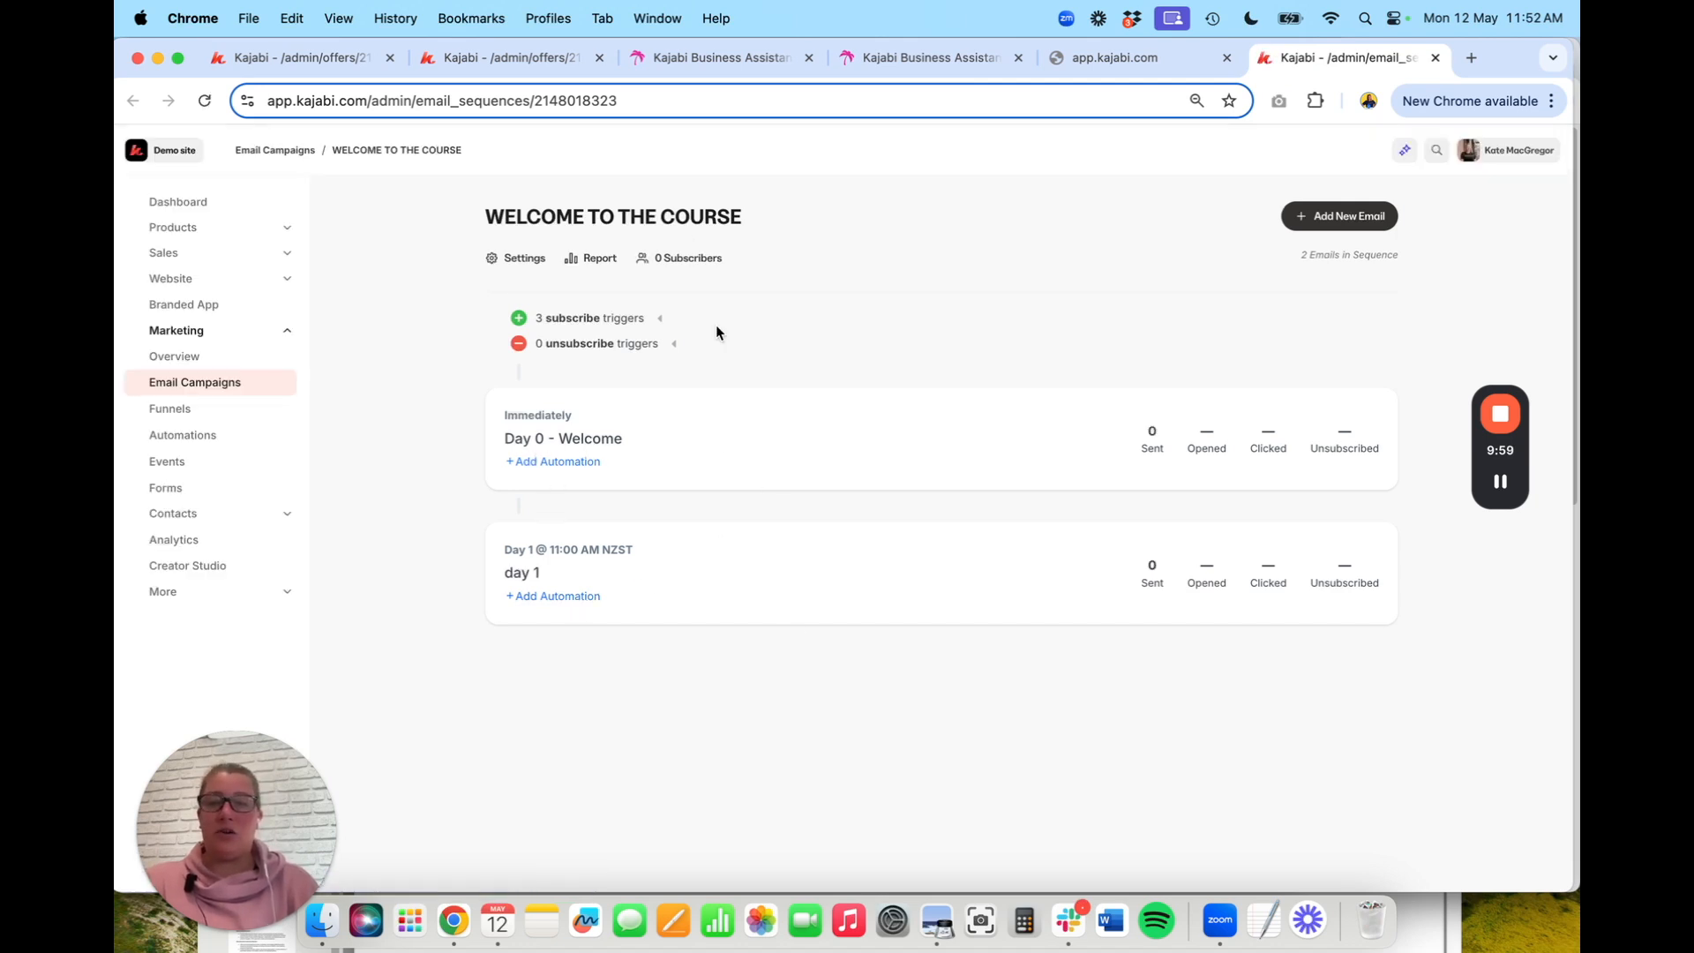
left_click(658, 319)
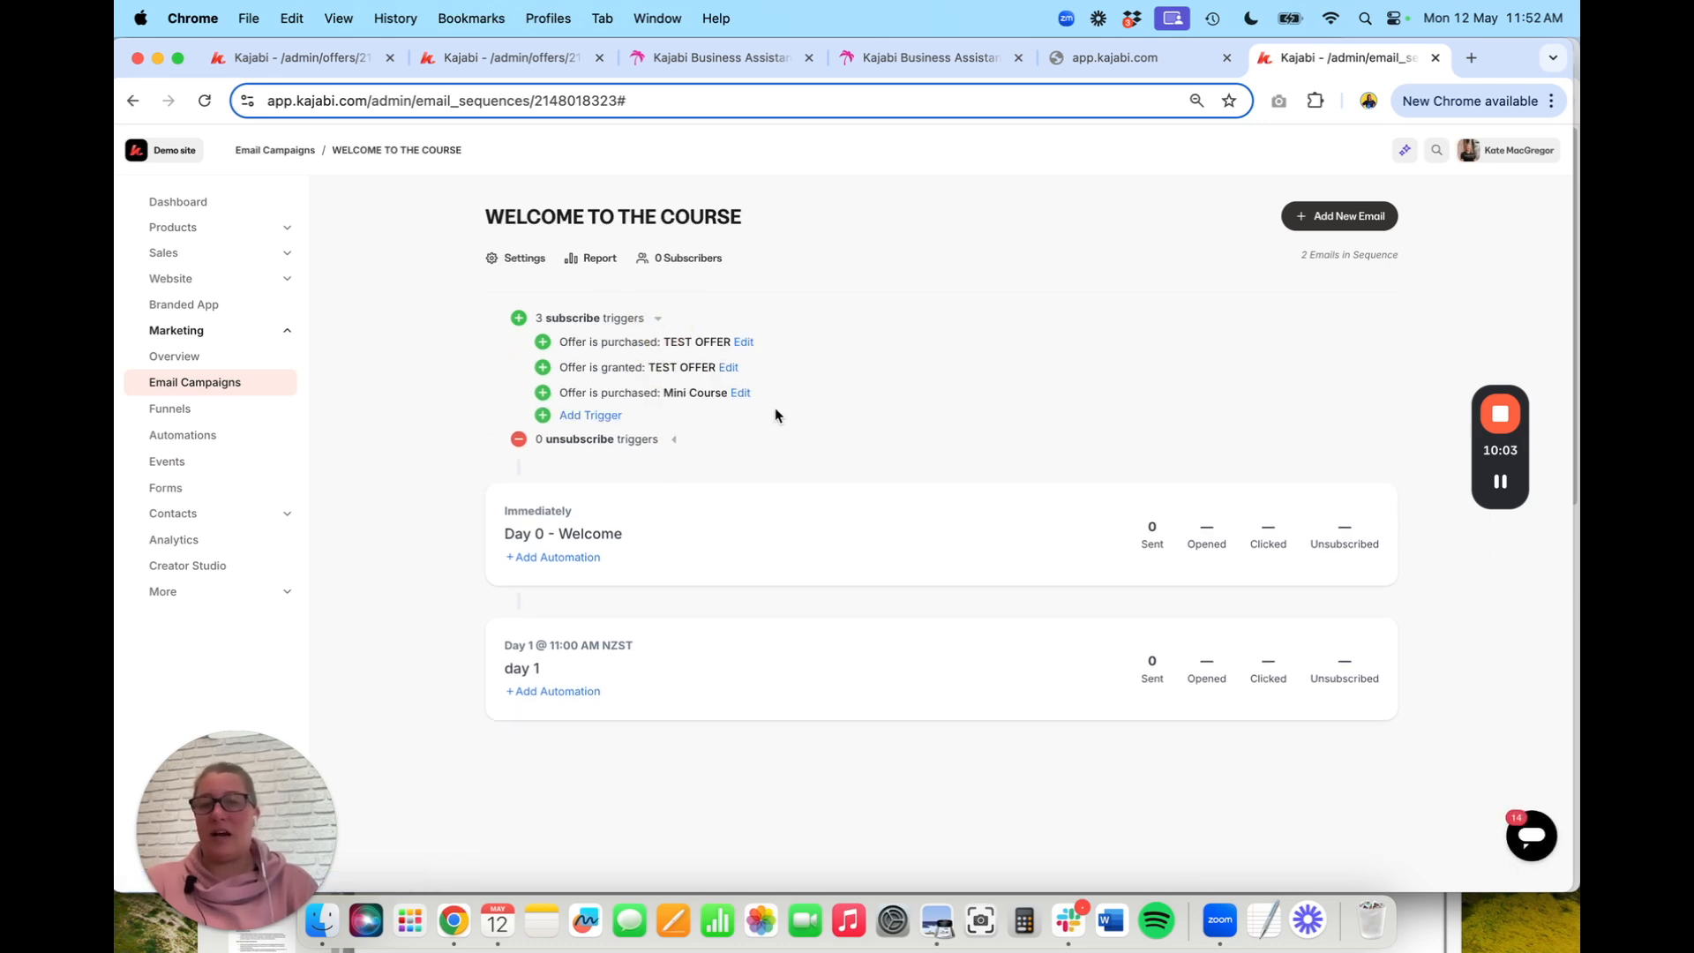
Open the Day 0 - Welcome email in the WELCOME TO THE COURSE sequence and examine its subject, preview text and content
left_click(657, 319)
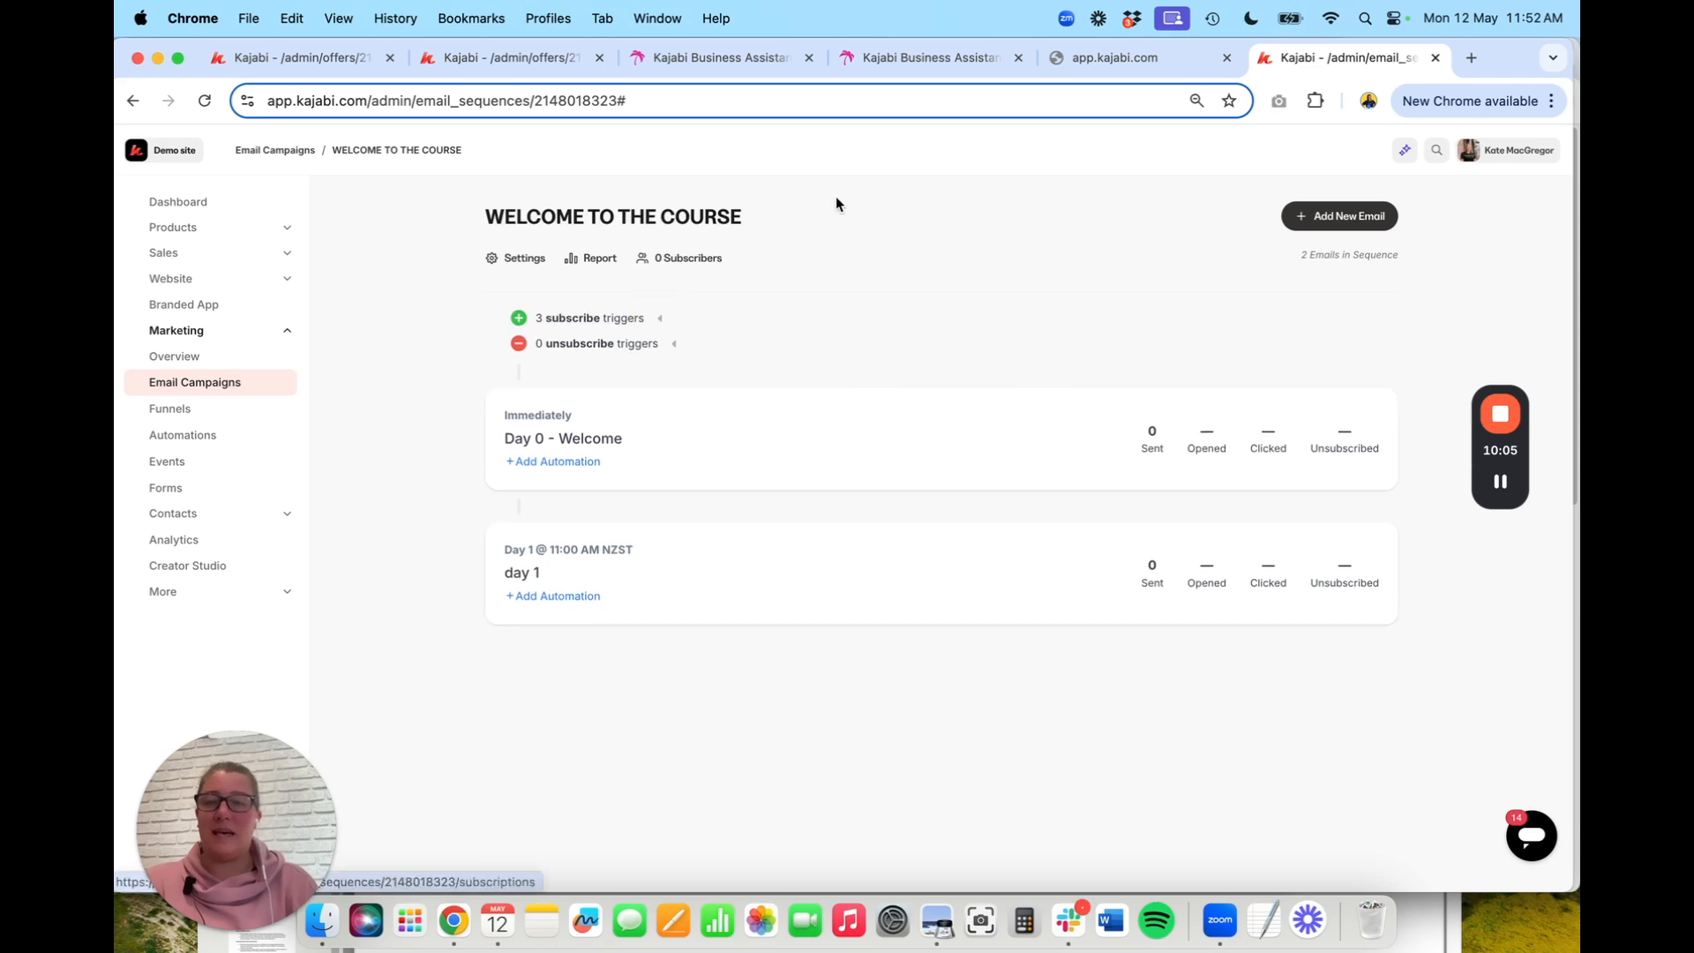
left_click(594, 439)
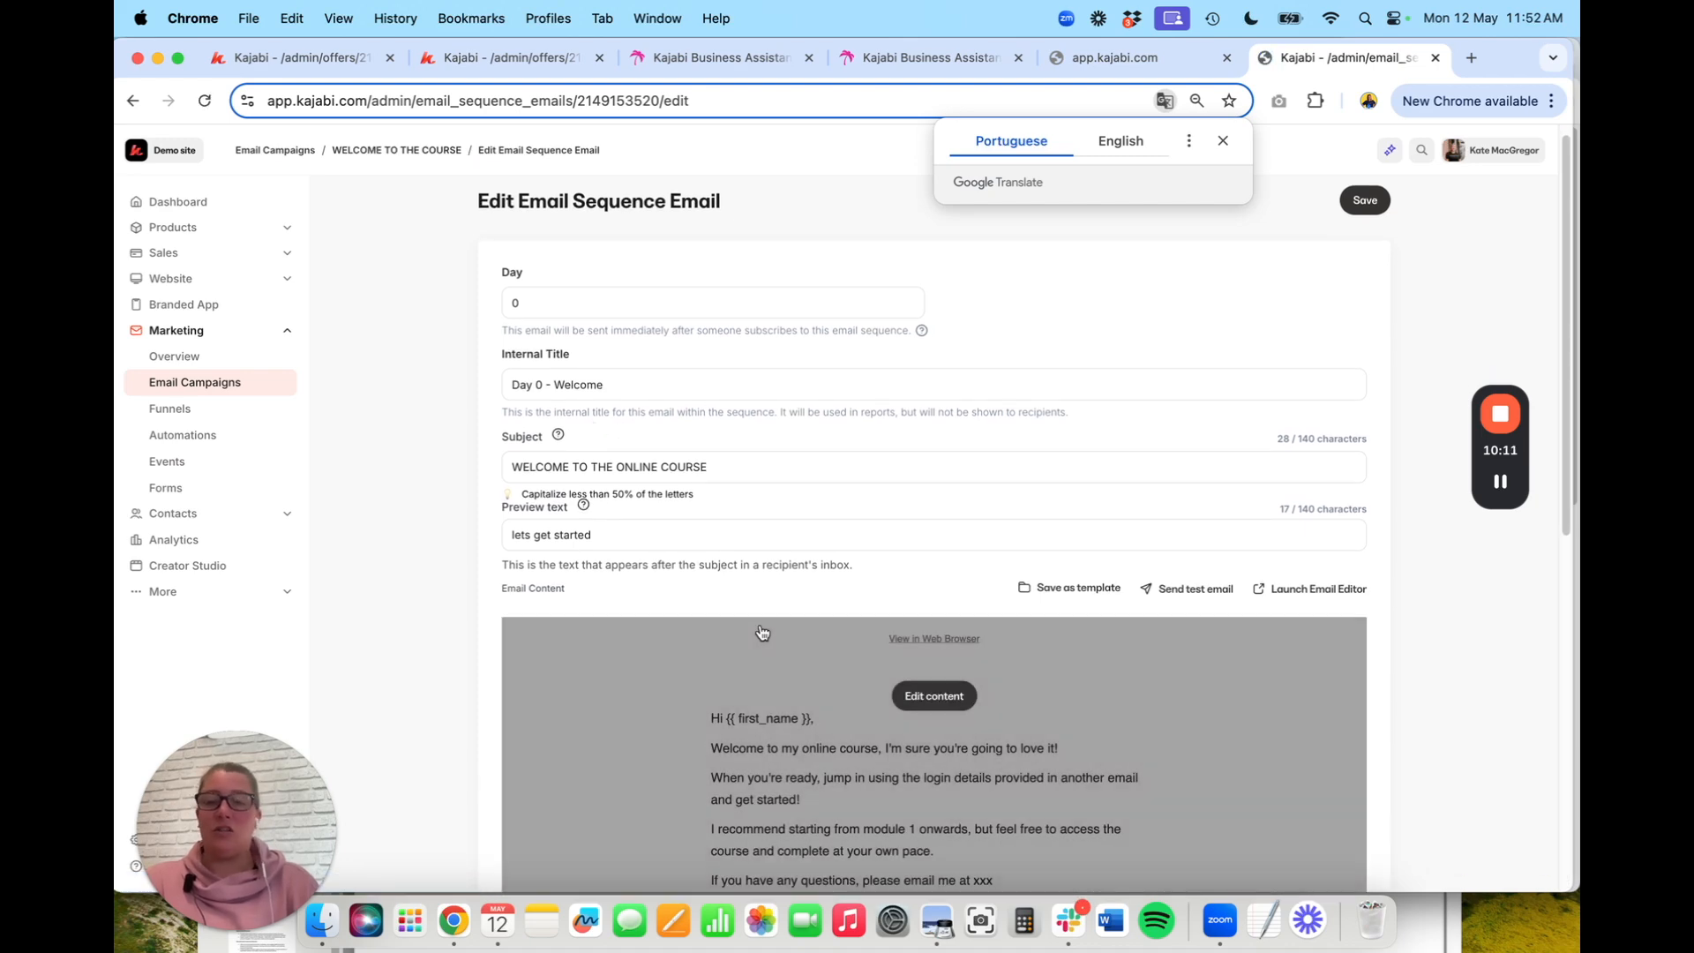
scroll(759, 692, "down", 3)
scroll(763, 632, "down", 5)
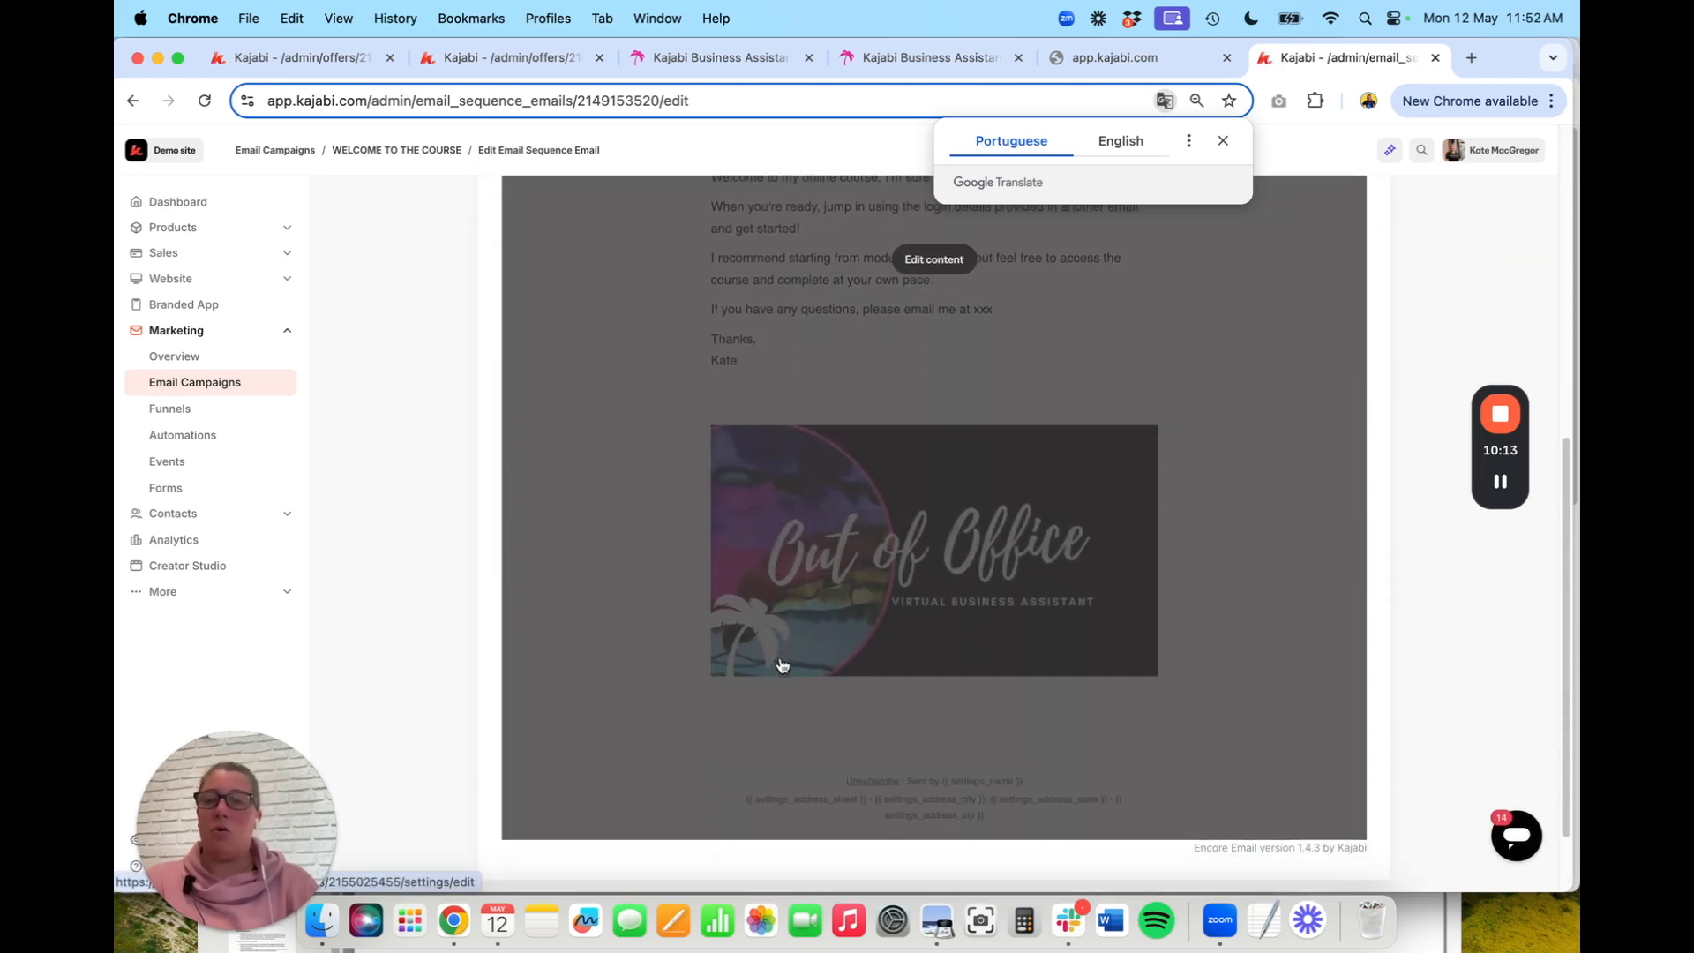
scroll(781, 665, "up", 8)
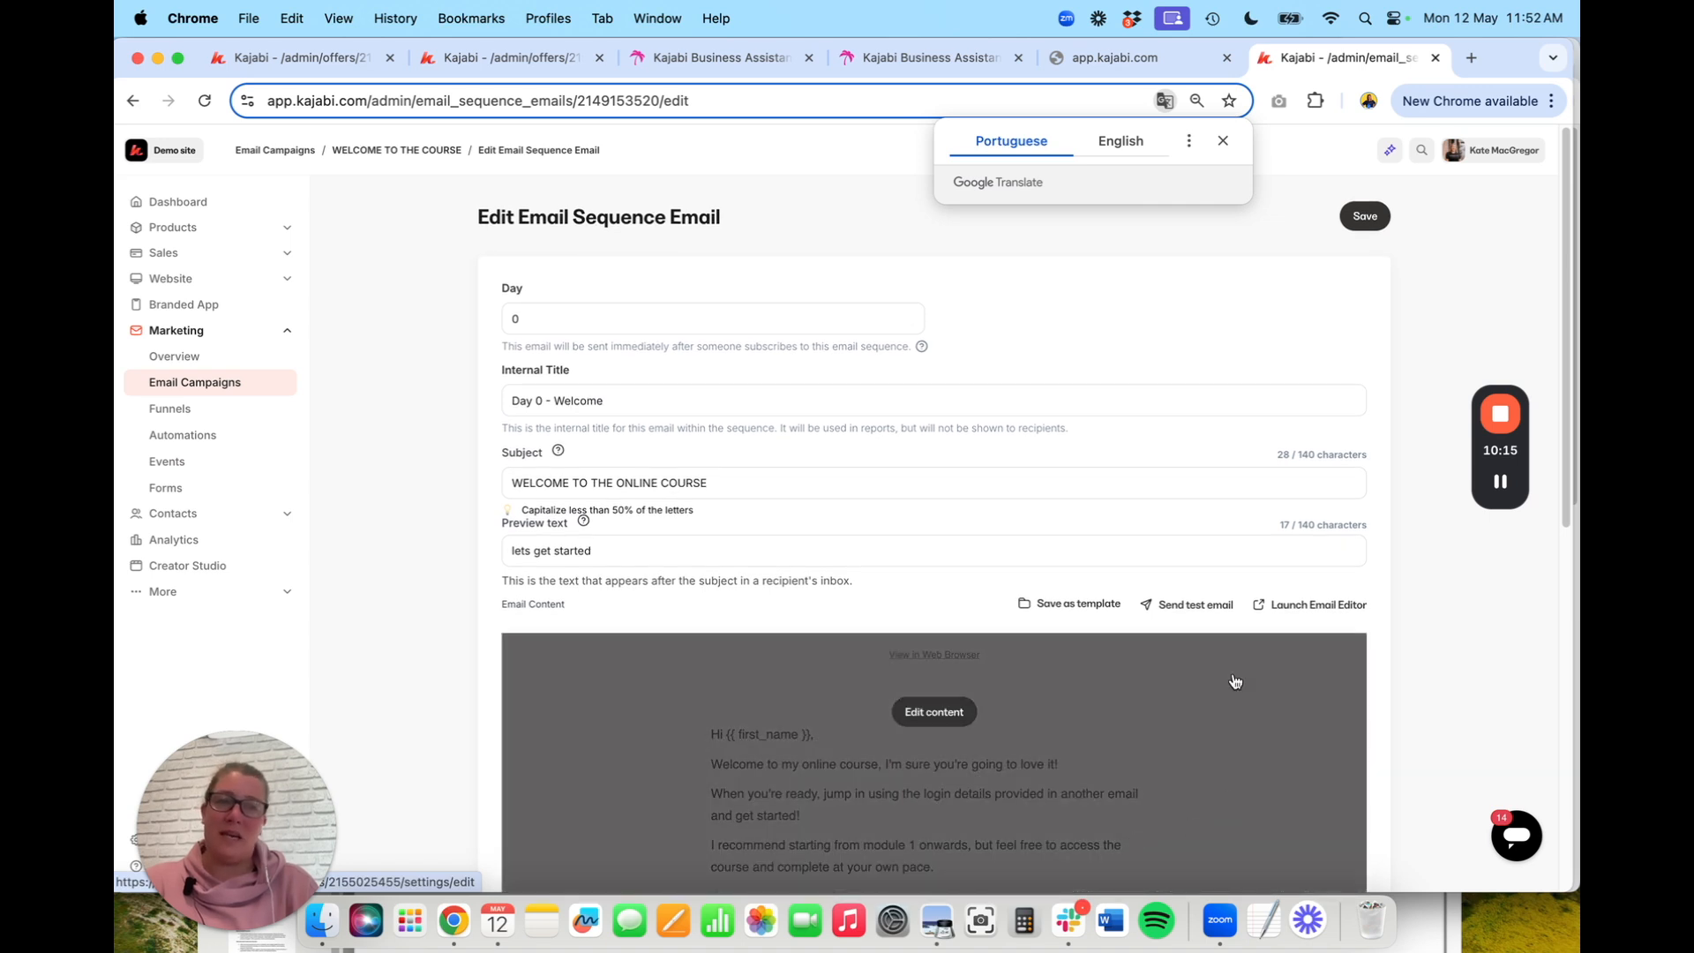
Return to the Mini Course offer and add another automation with "Offer is granted" as its trigger
left_click(349, 57)
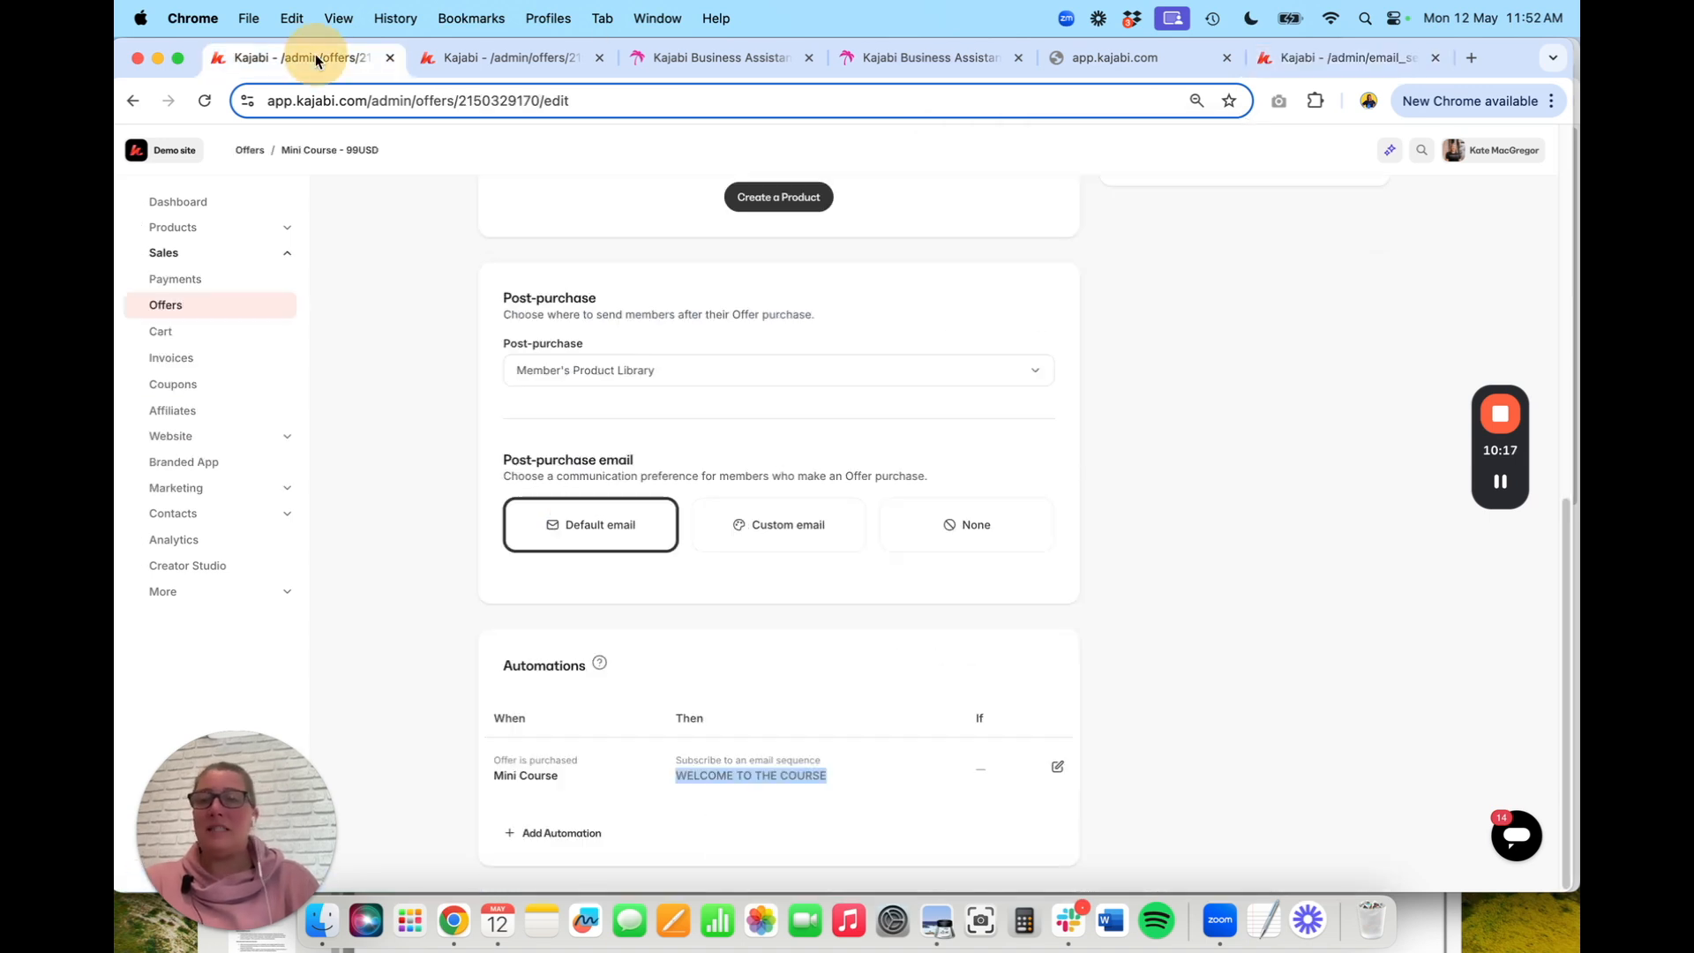
left_click(1220, 582)
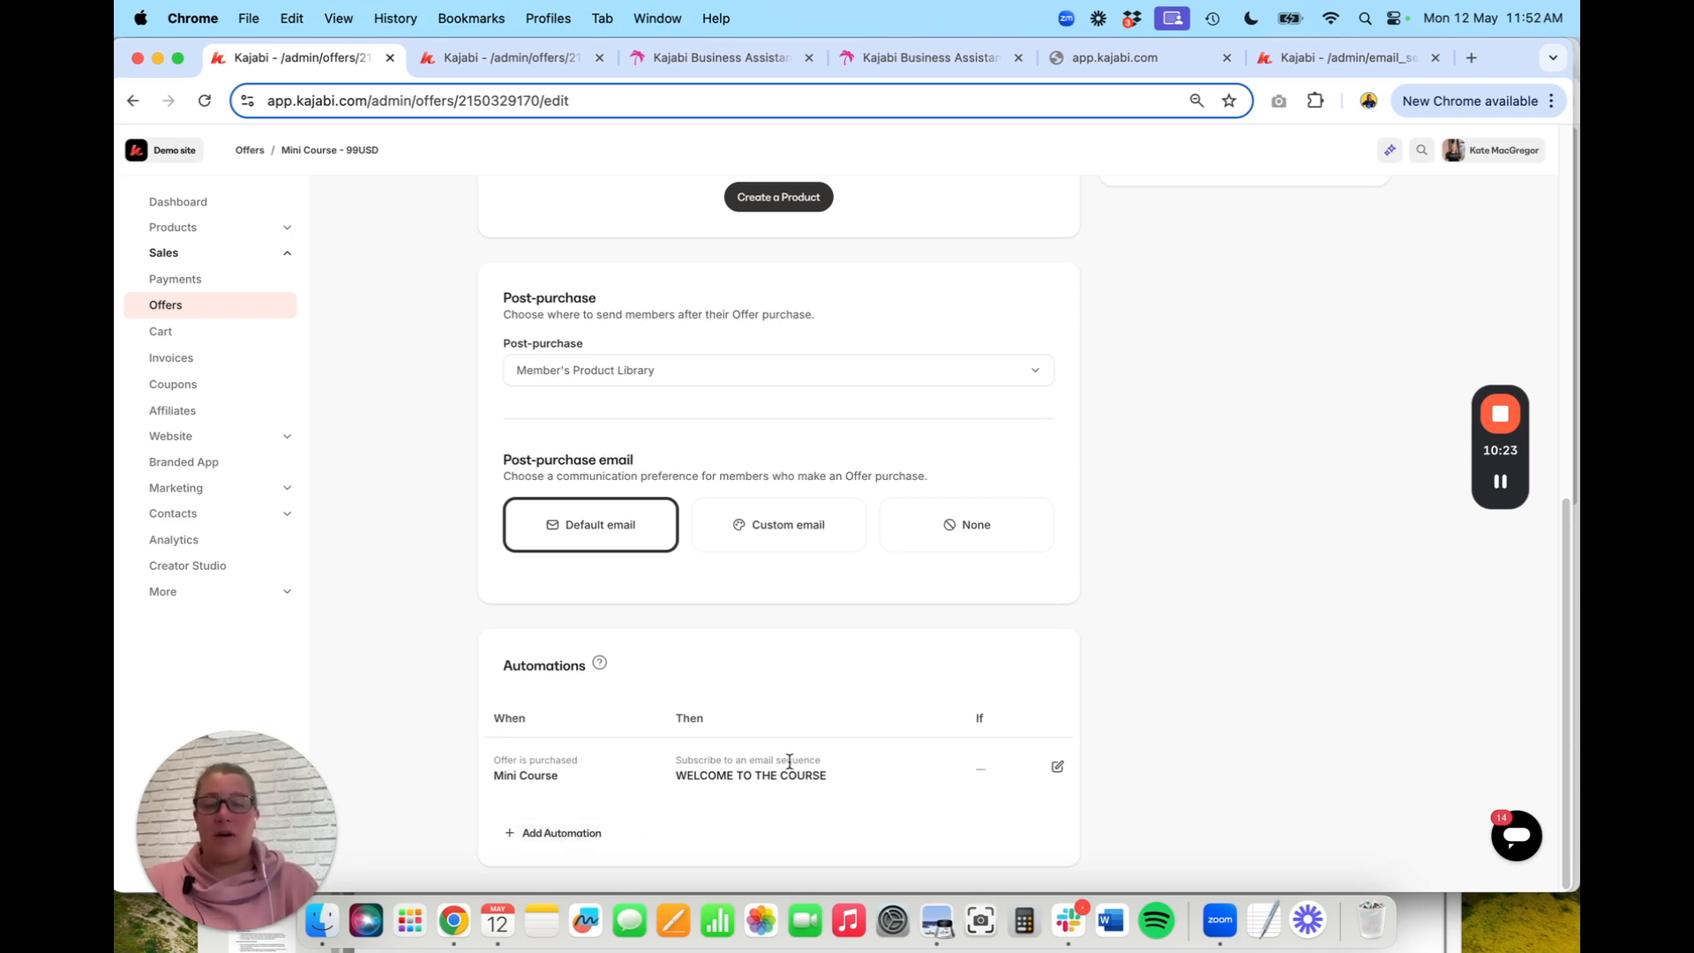
left_click(575, 836)
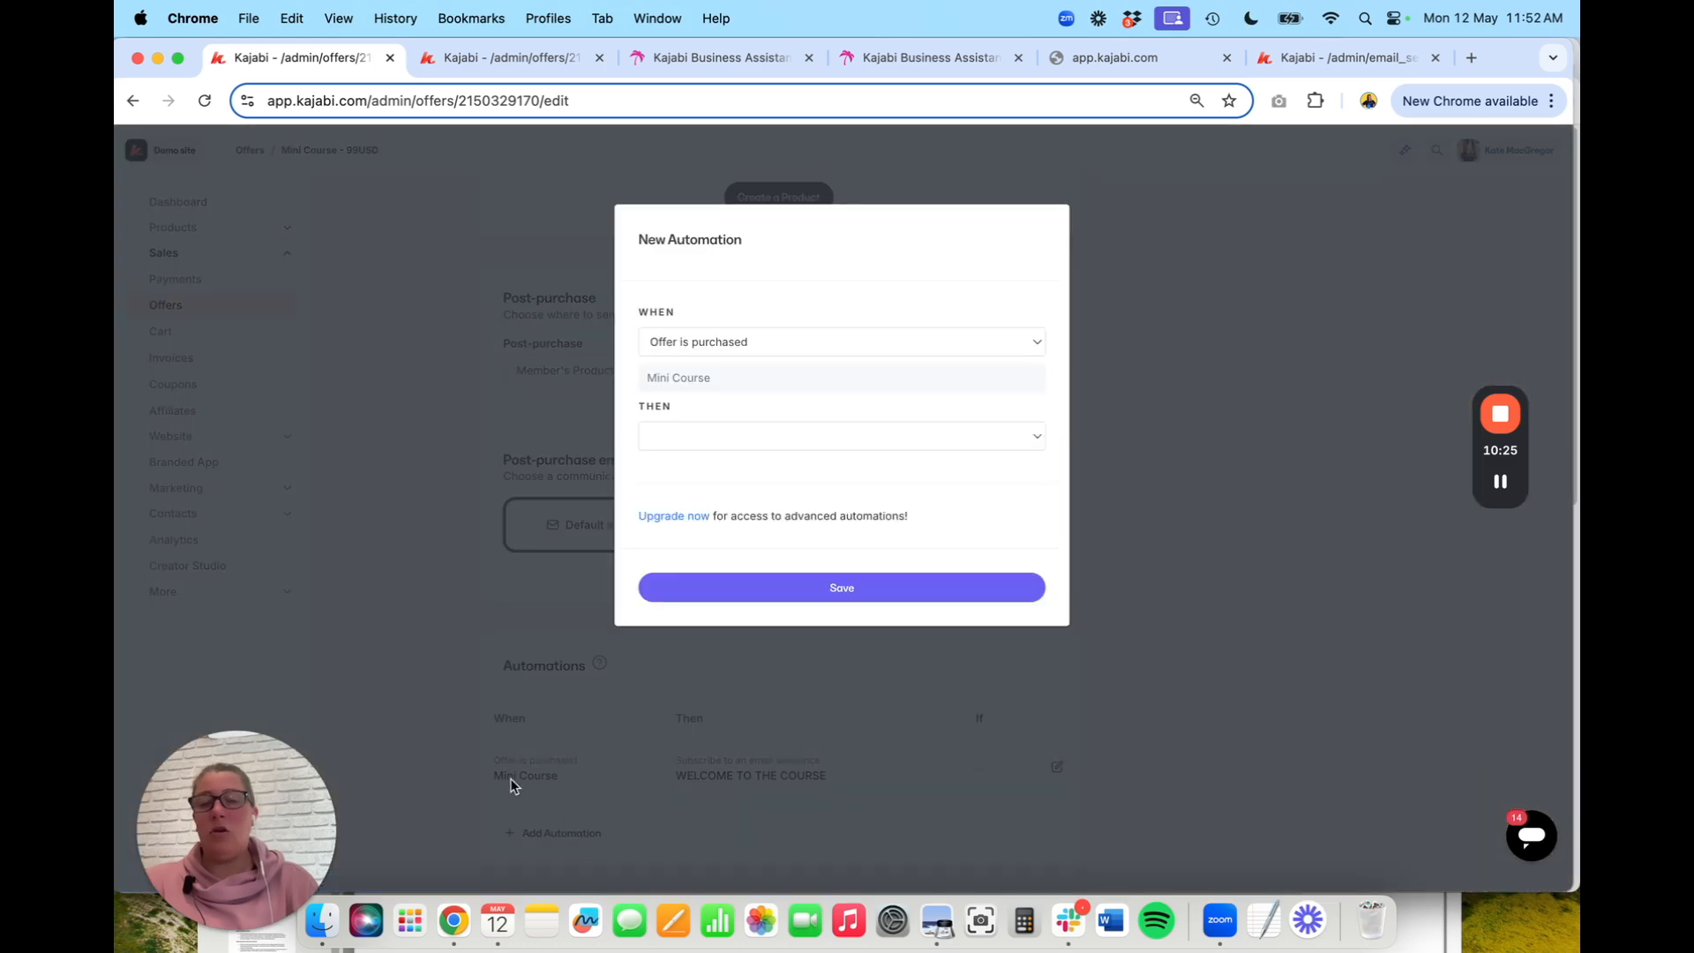
left_click(708, 343)
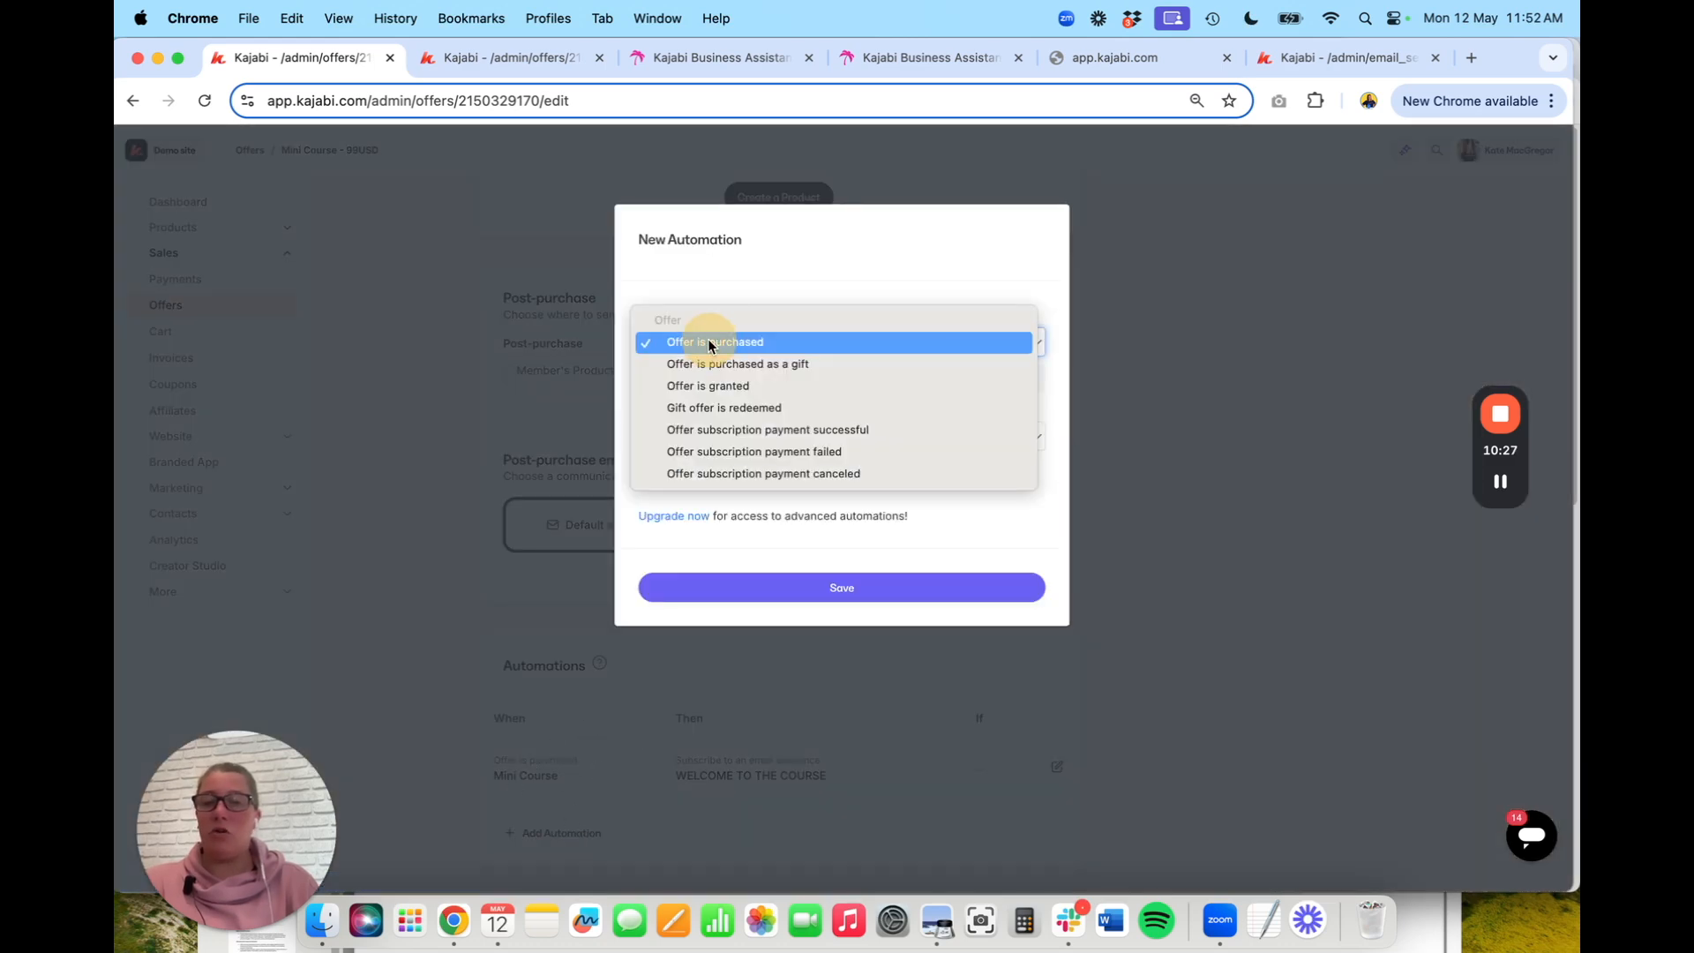
left_click(697, 393)
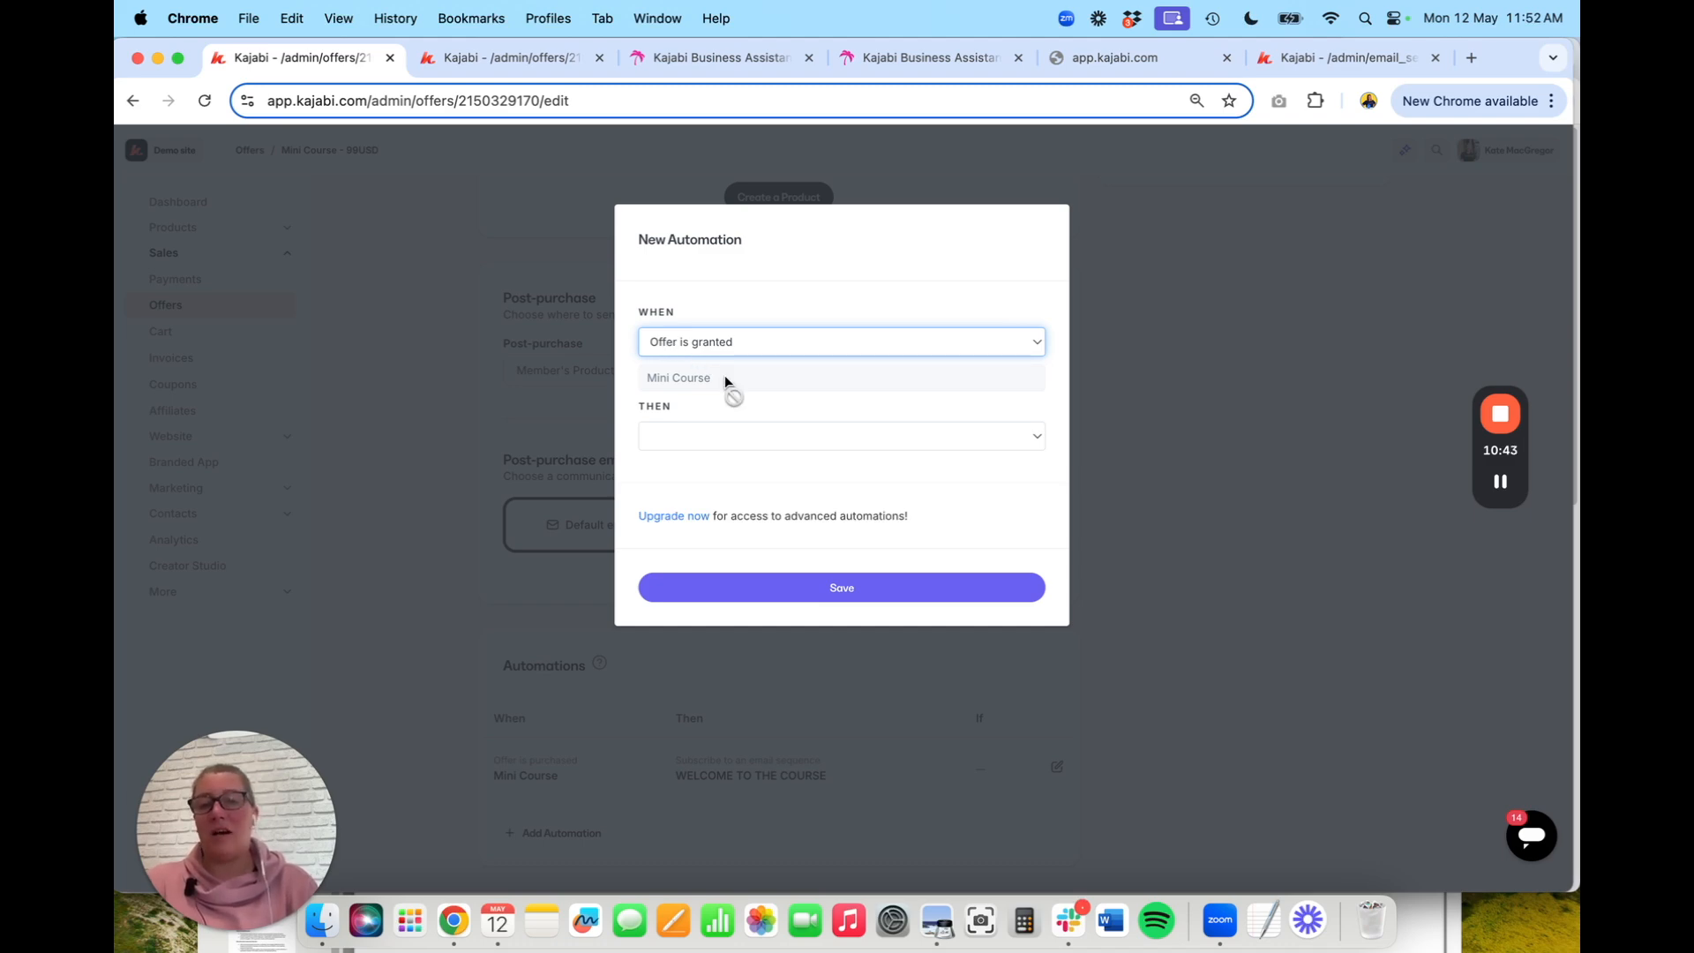
Make the granted-offer automation subscribe members to the WELCOME TO THE COURSE email sequence and save the automation
left_click(706, 436)
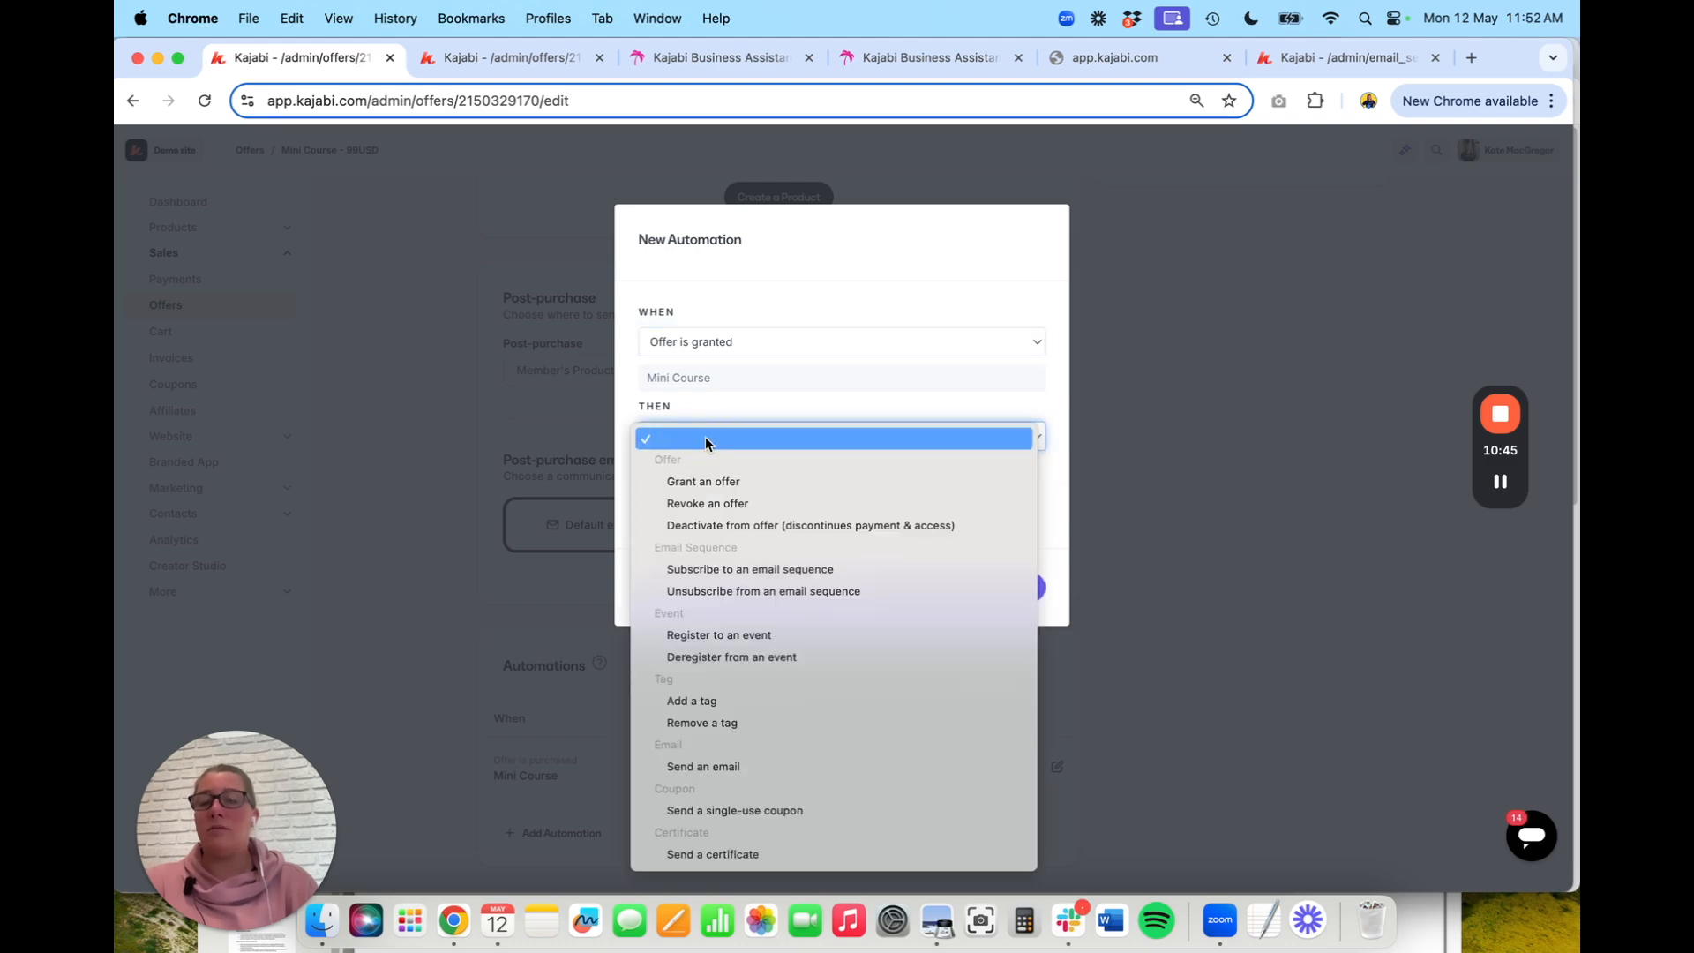
left_click(741, 569)
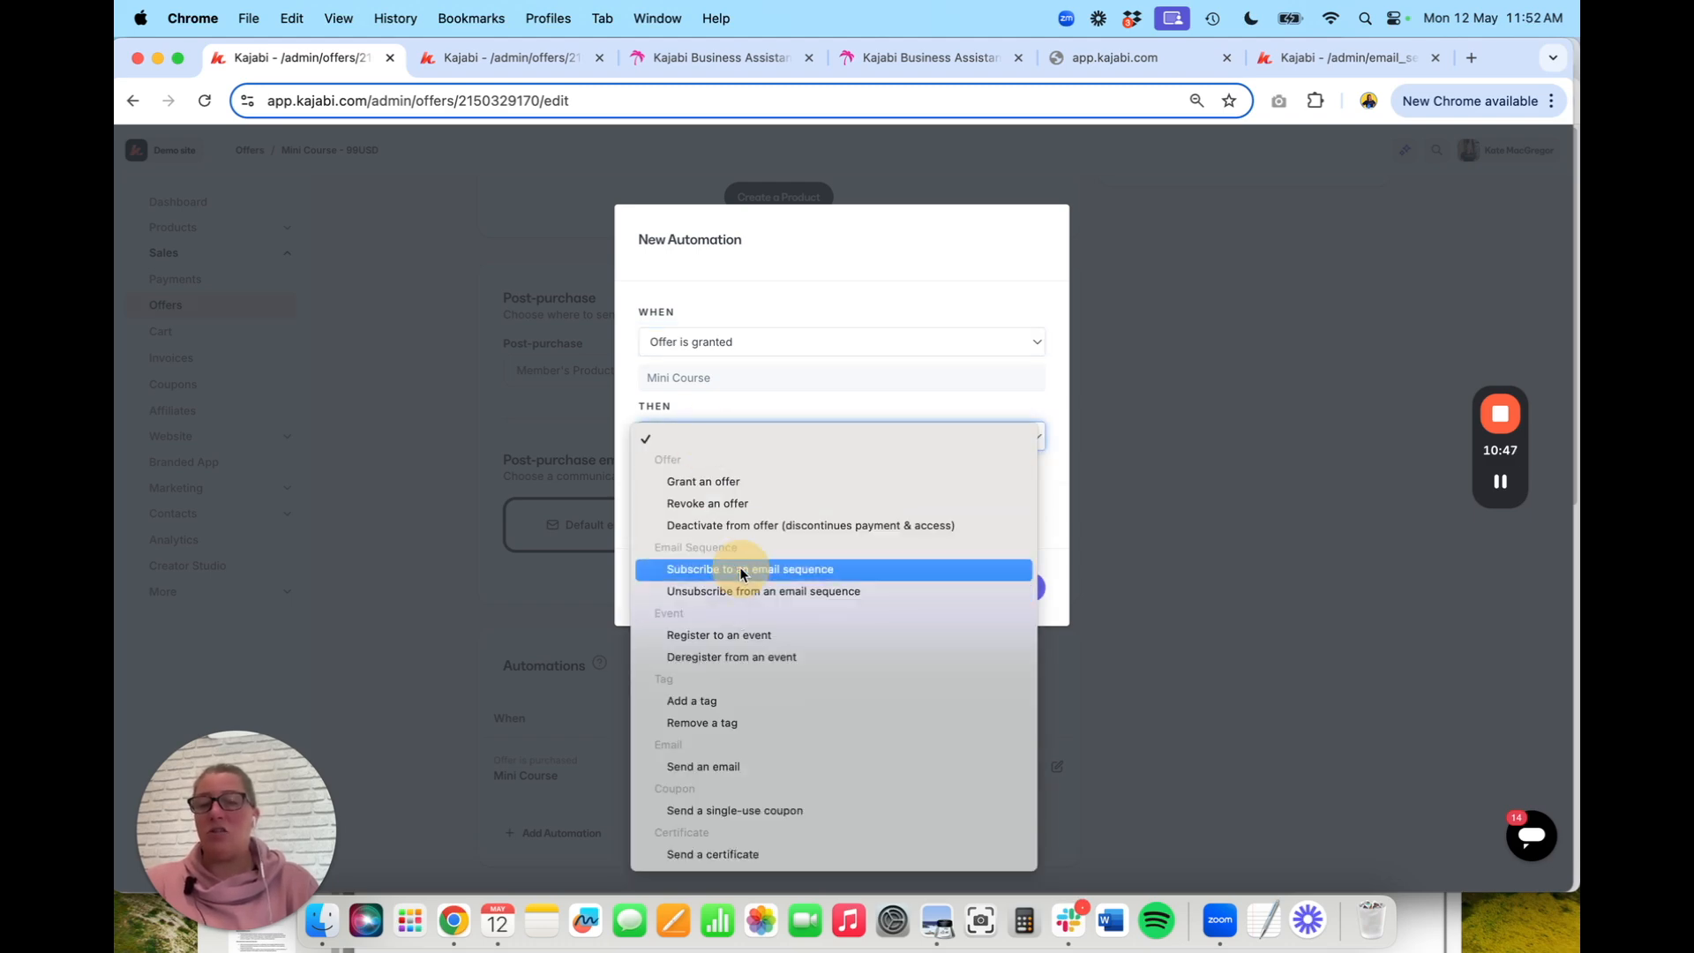
left_click(764, 474)
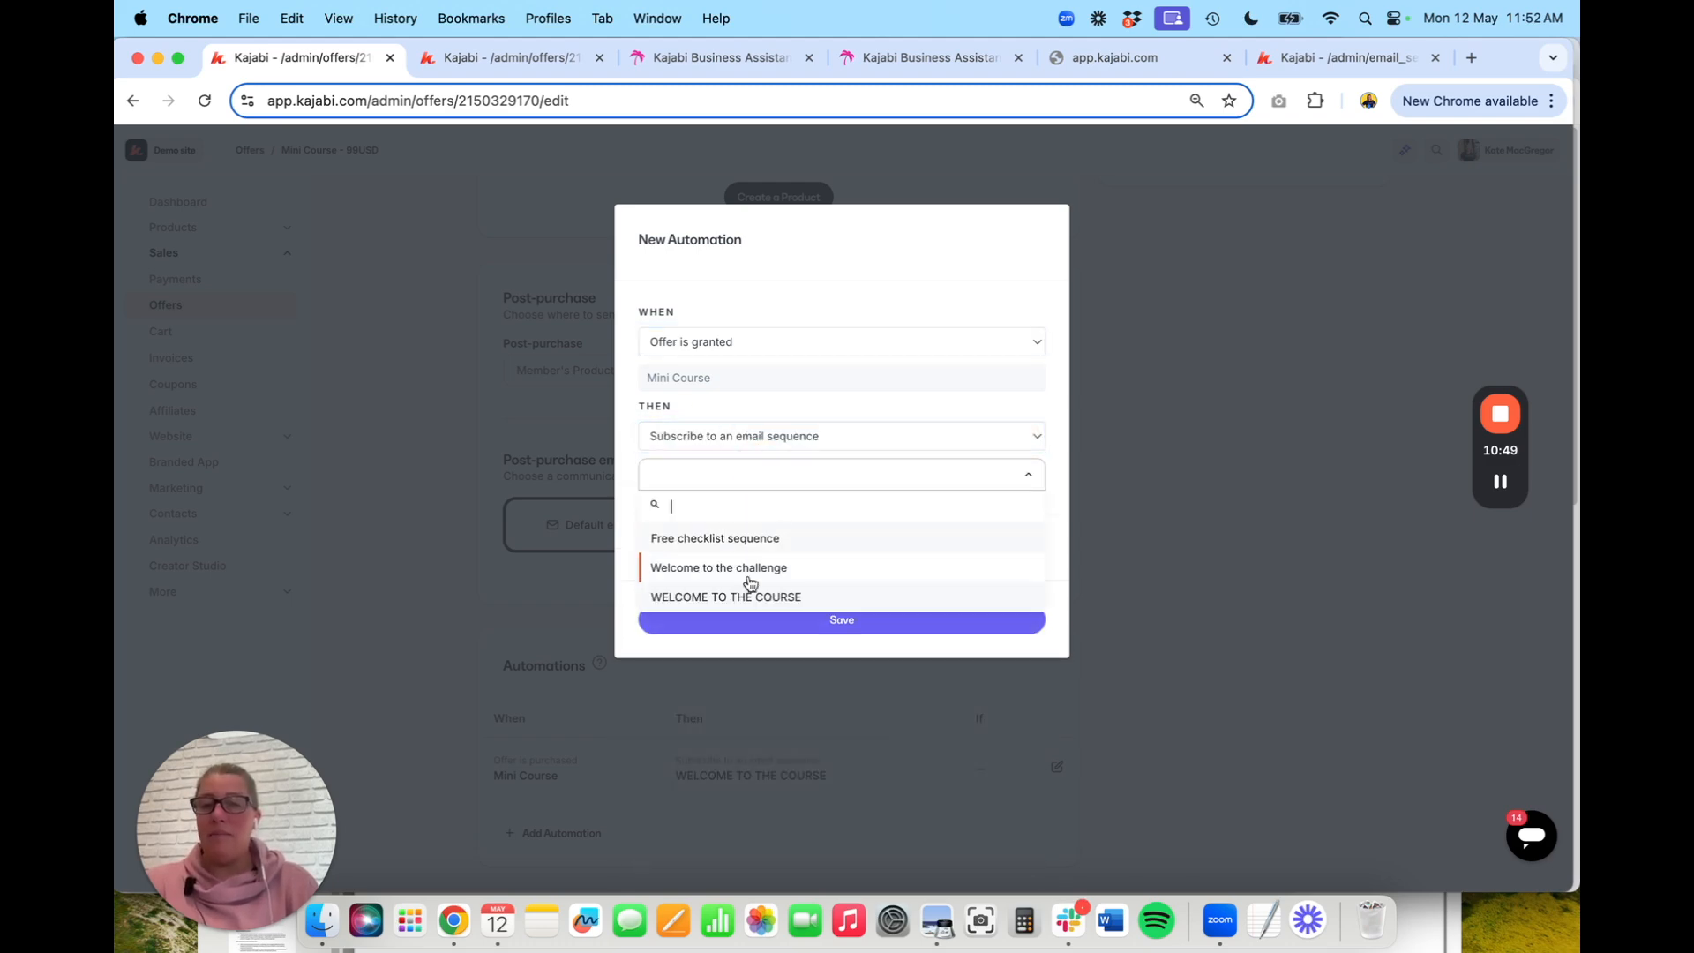
left_click(750, 598)
left_click(874, 621)
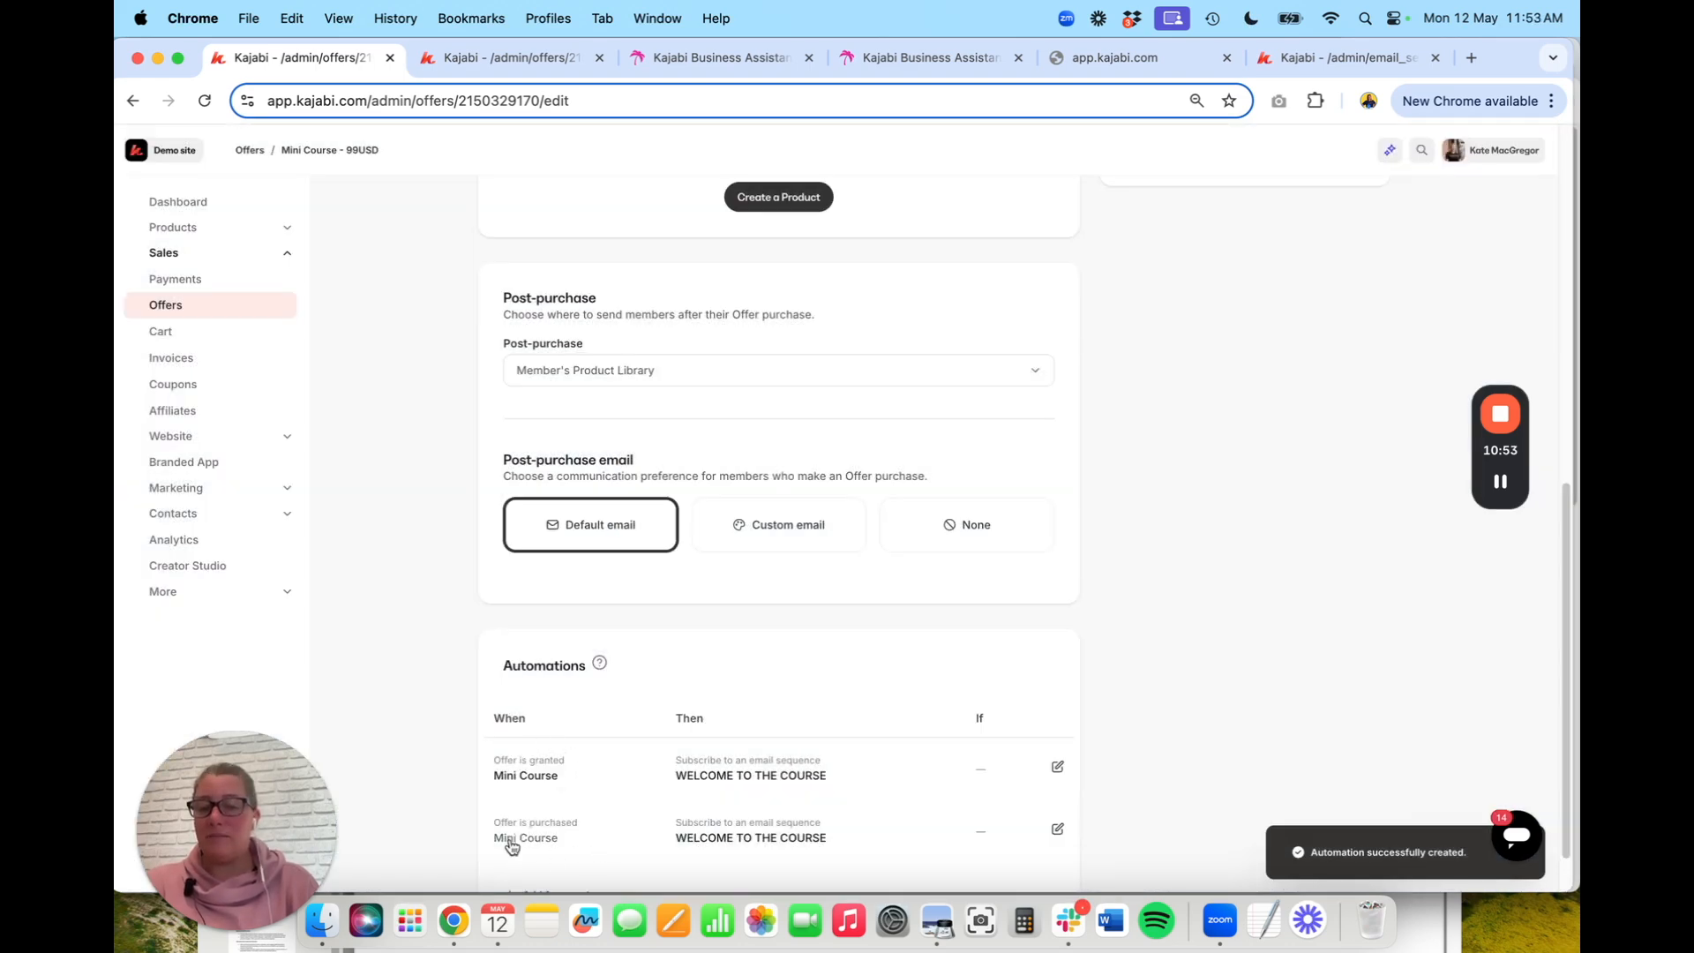
Review the offer's automations and save the Mini Course offer
scroll(586, 828, "down", 2)
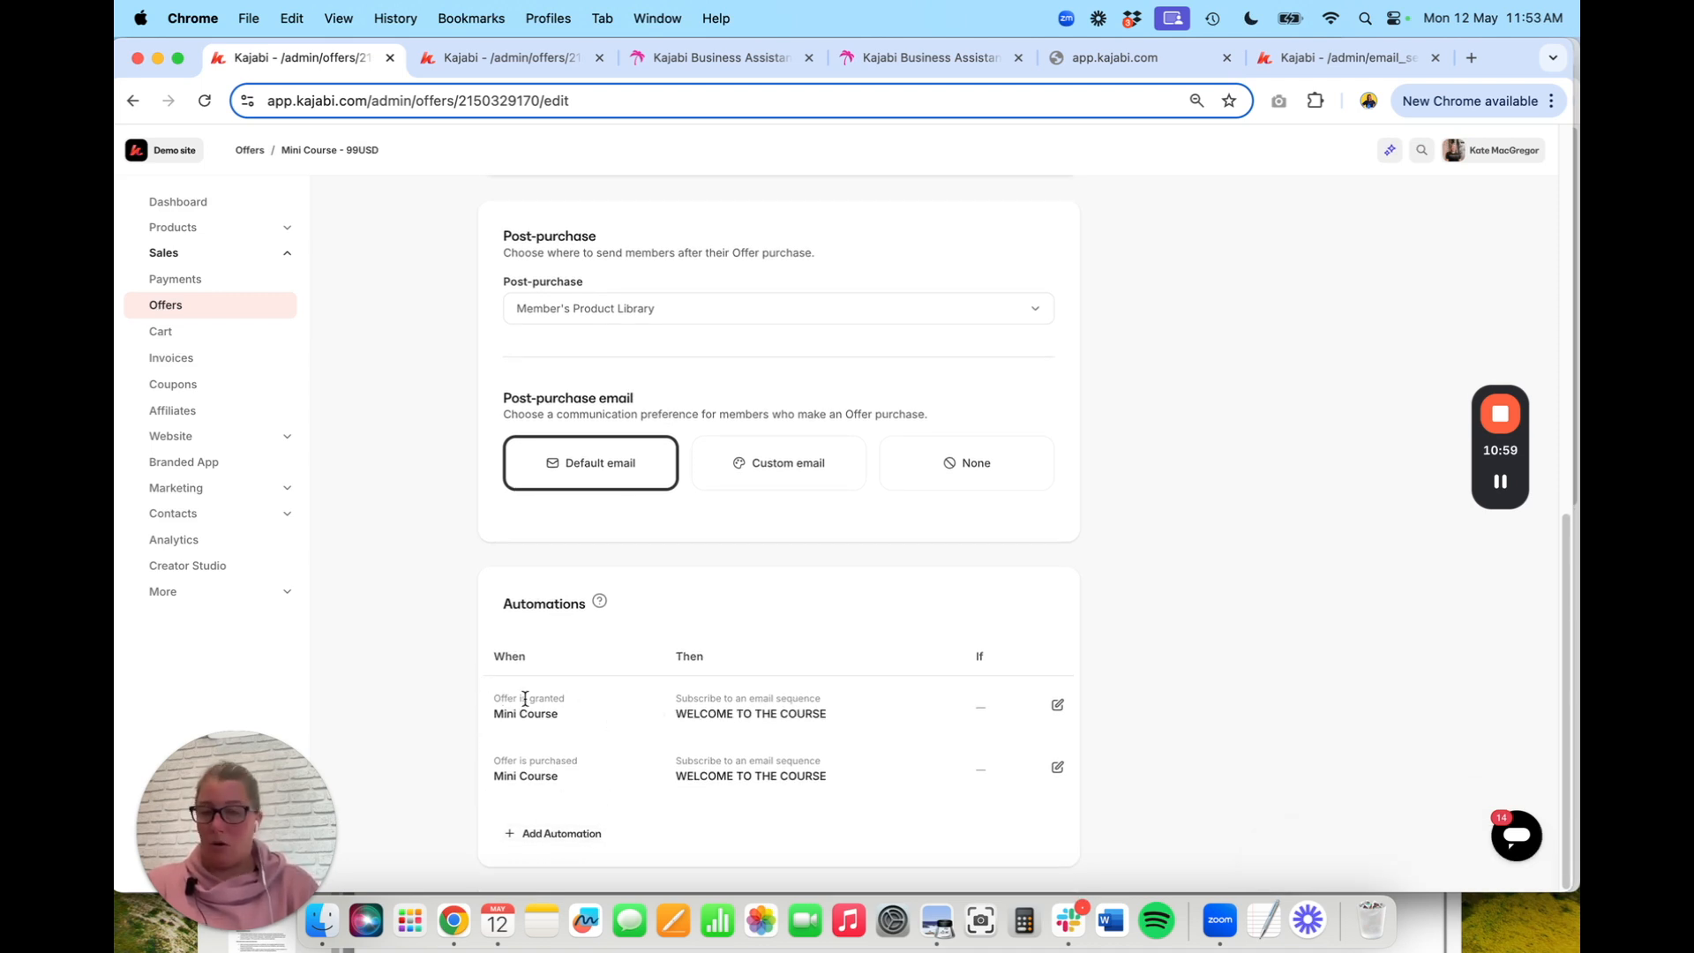
scroll(1056, 632, "up", 1)
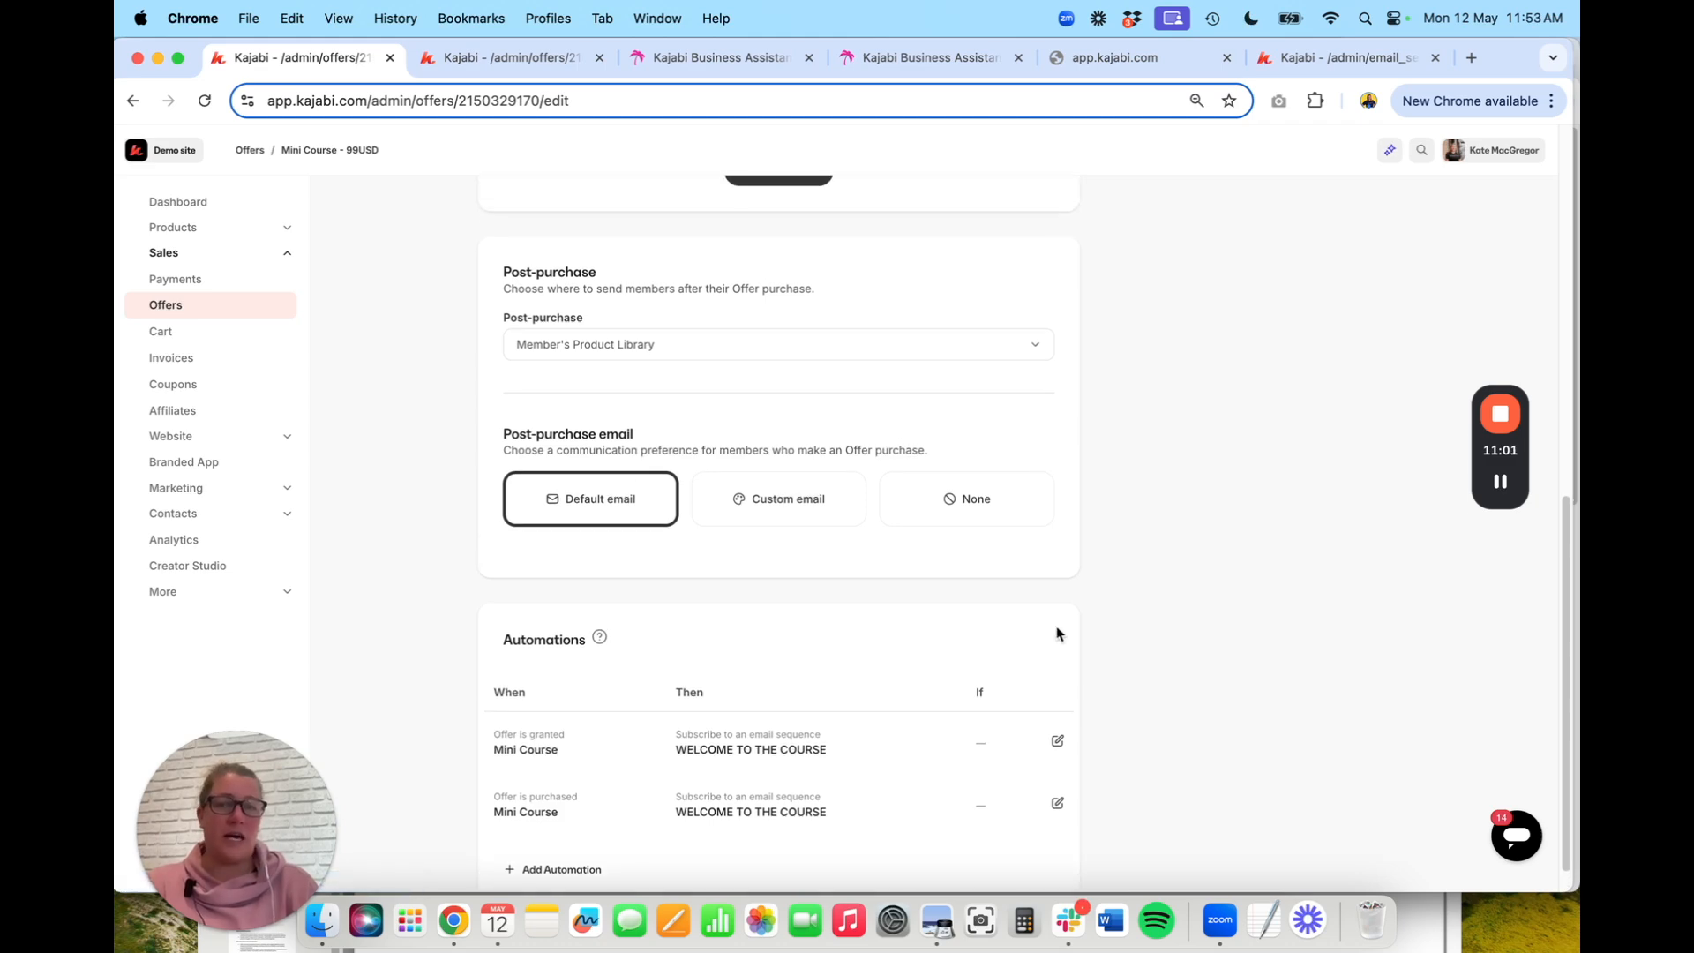
scroll(1056, 633, "up", 15)
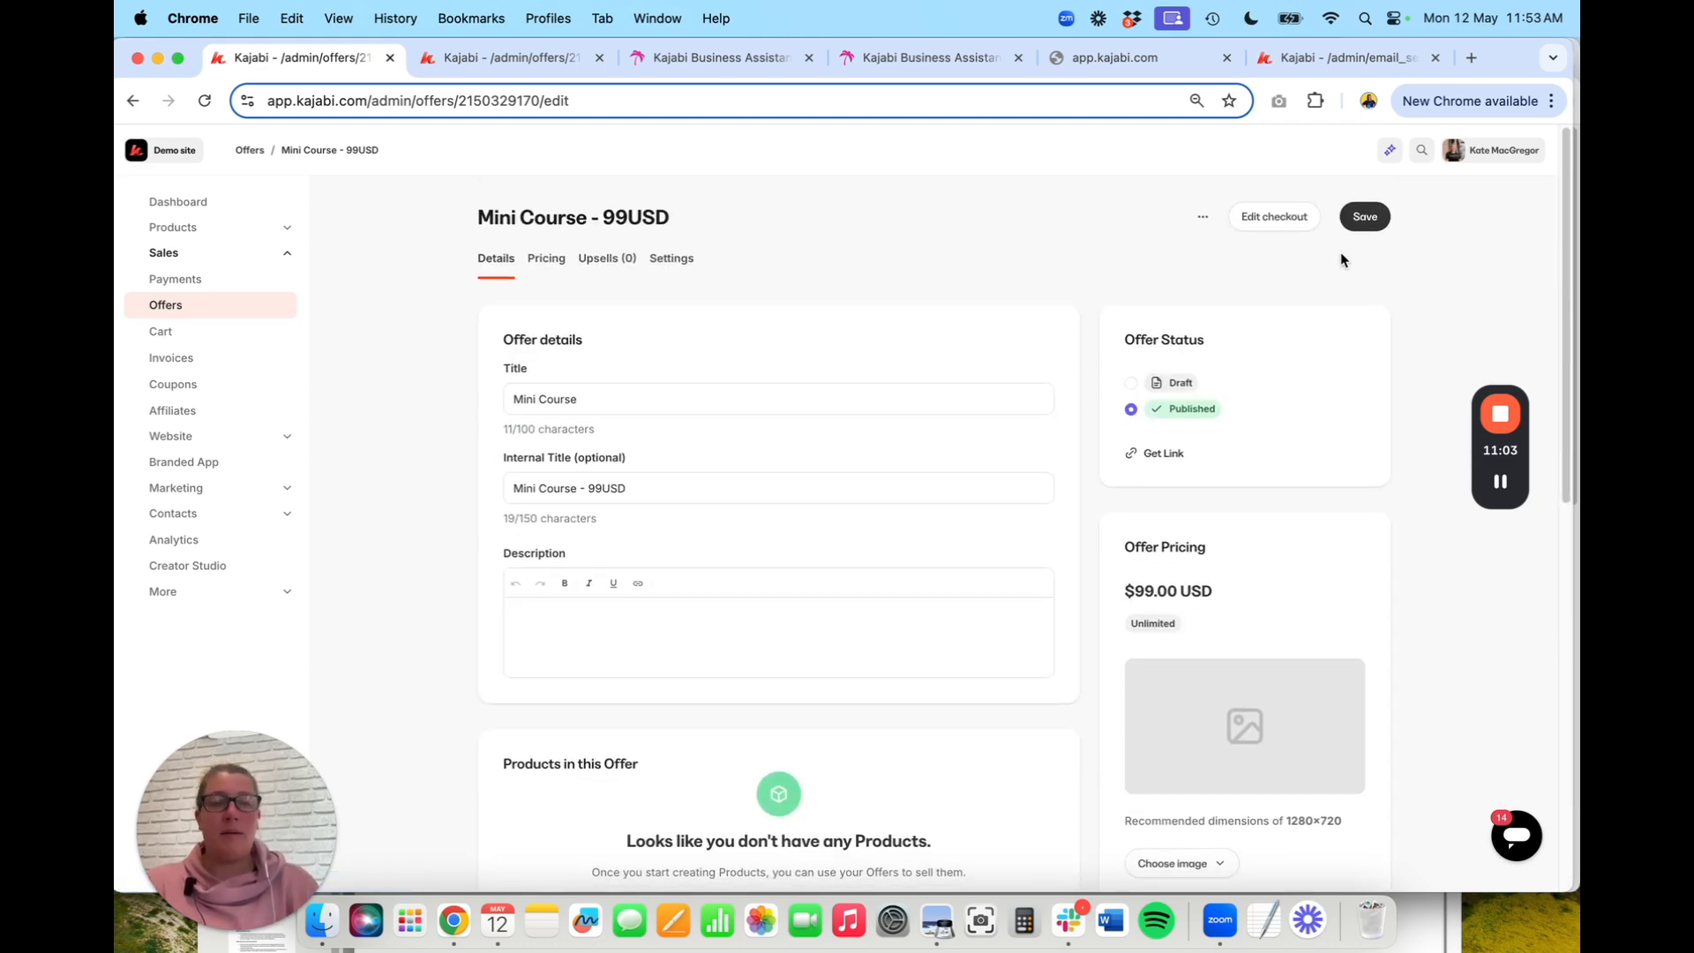
left_click(1356, 216)
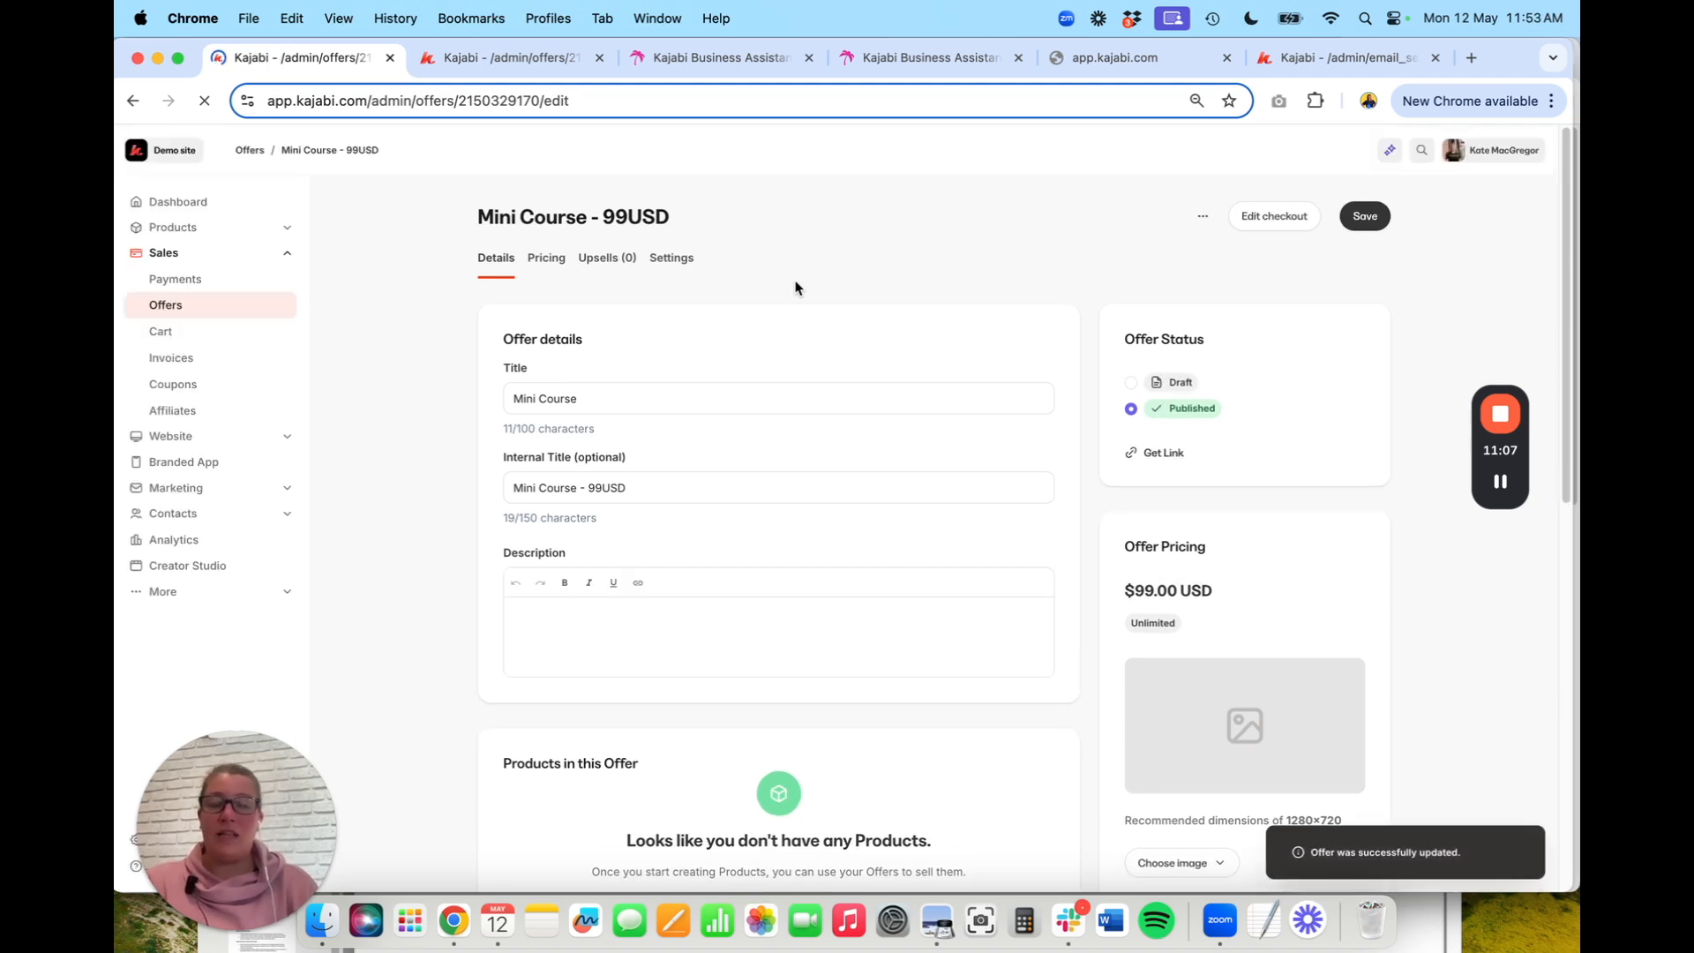
Set the offer's one-time price to 79.00 USD, save it and reload the checkout page editor to check the price
left_click(544, 260)
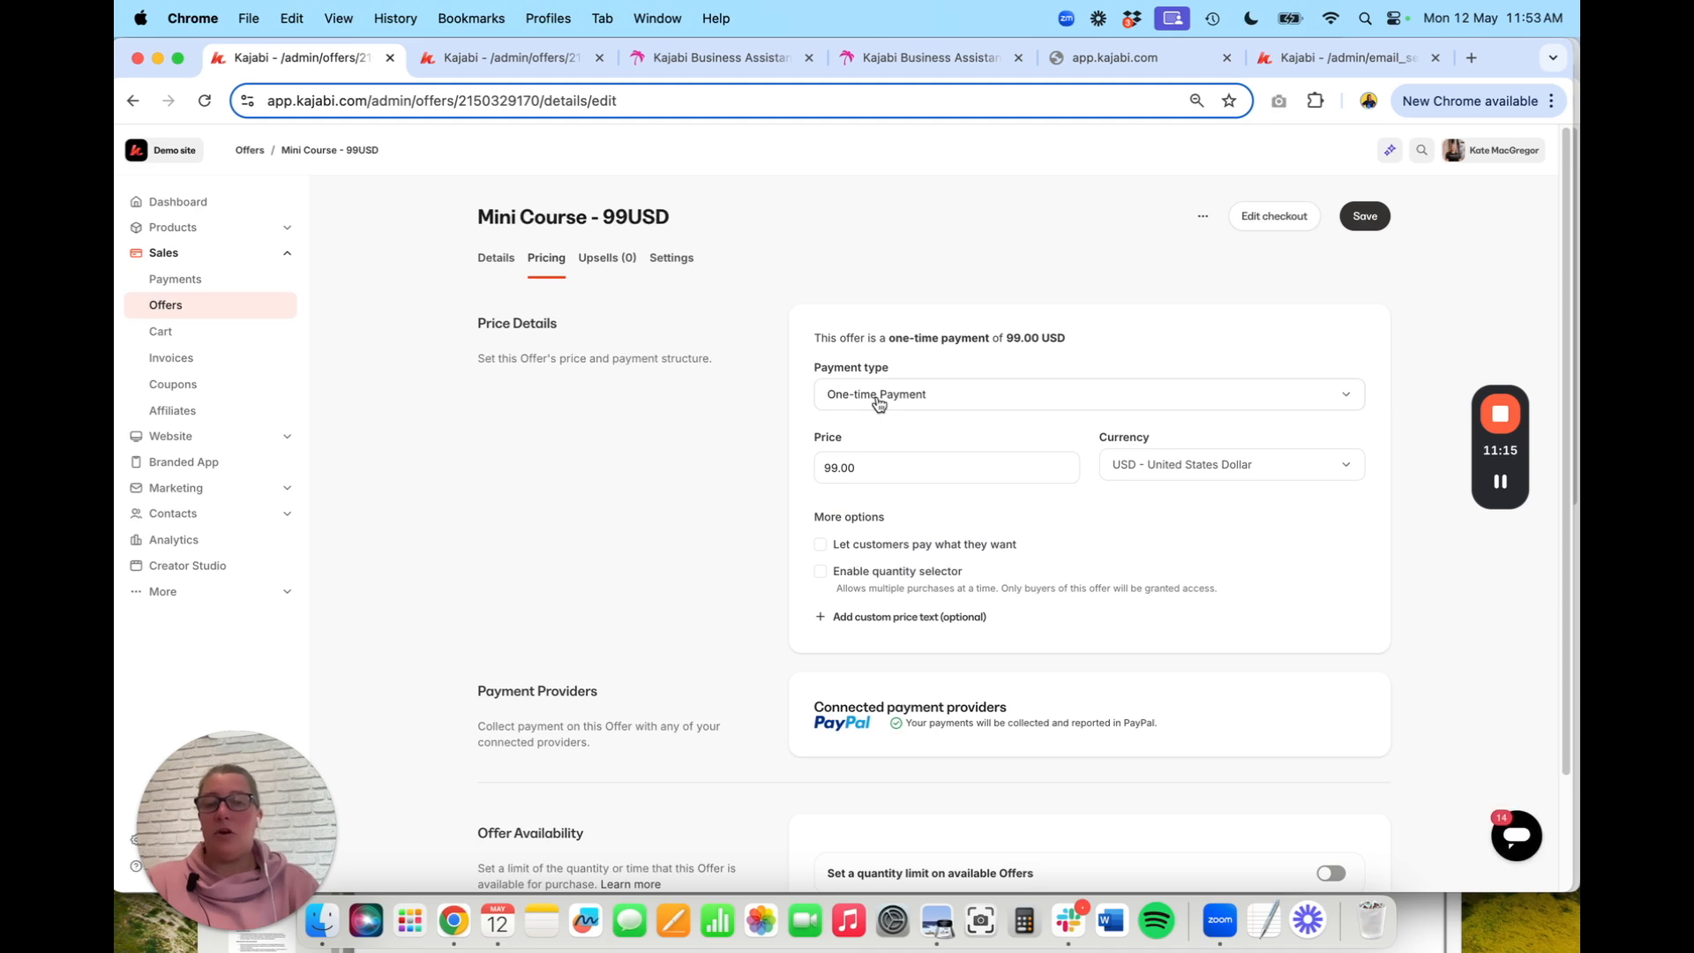
left_click(828, 468)
key("BackSpace")
type("7")
left_click(697, 477)
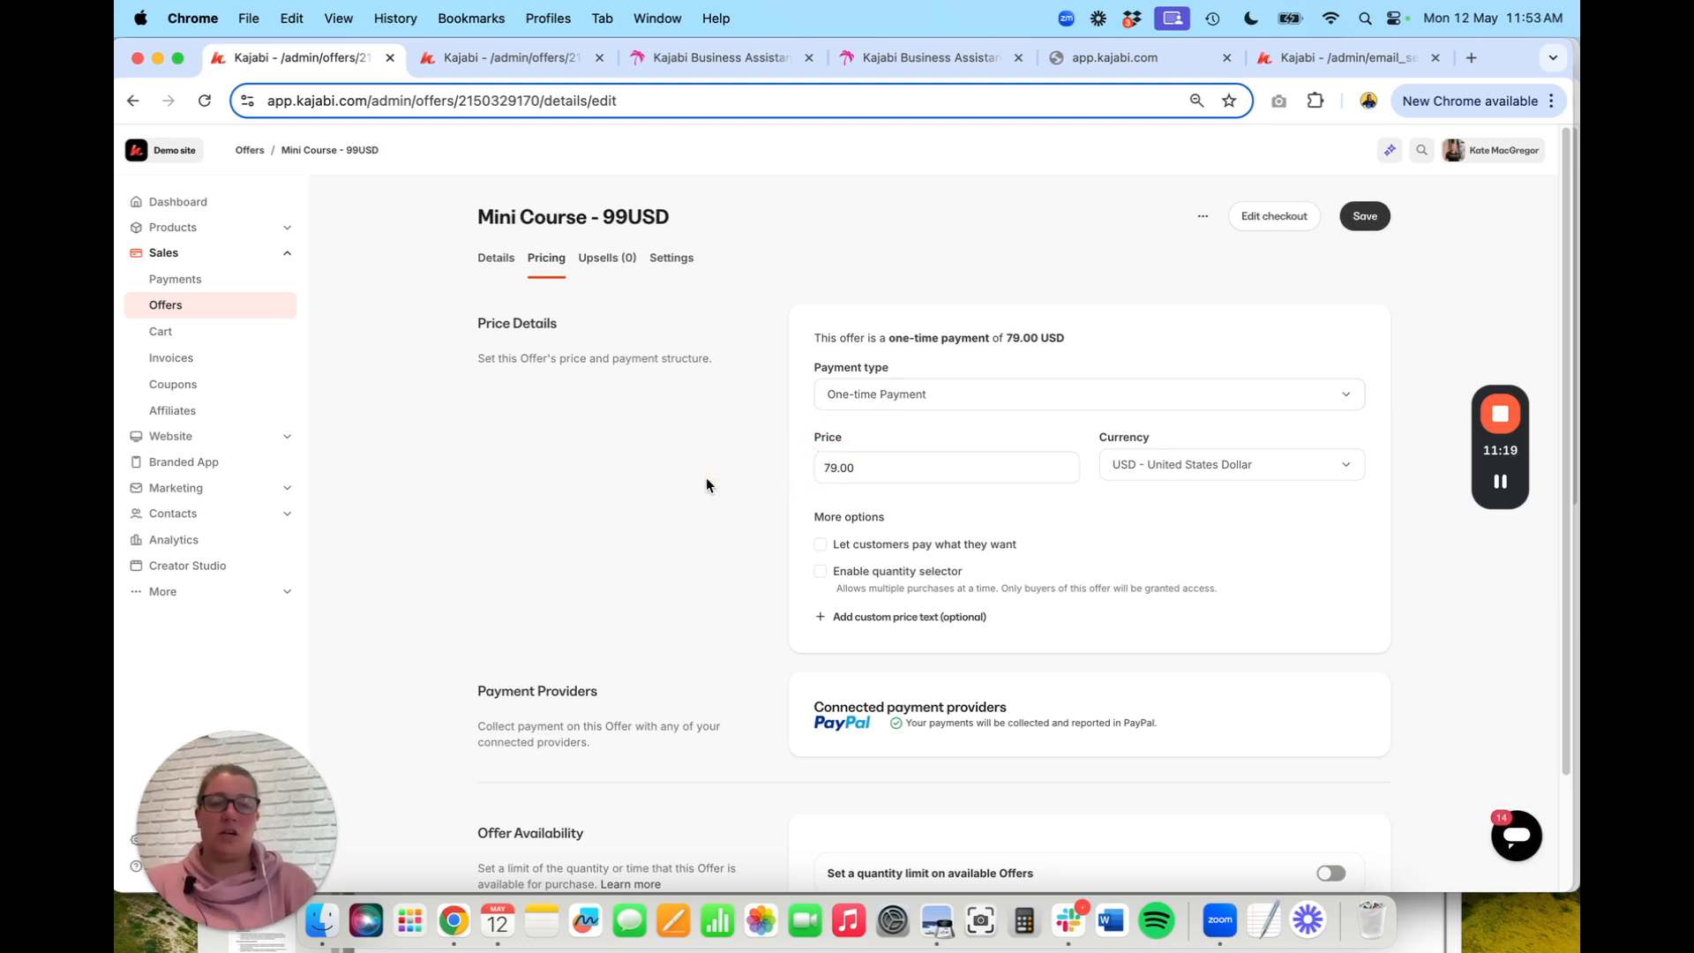
scroll(1154, 573, "down", 1)
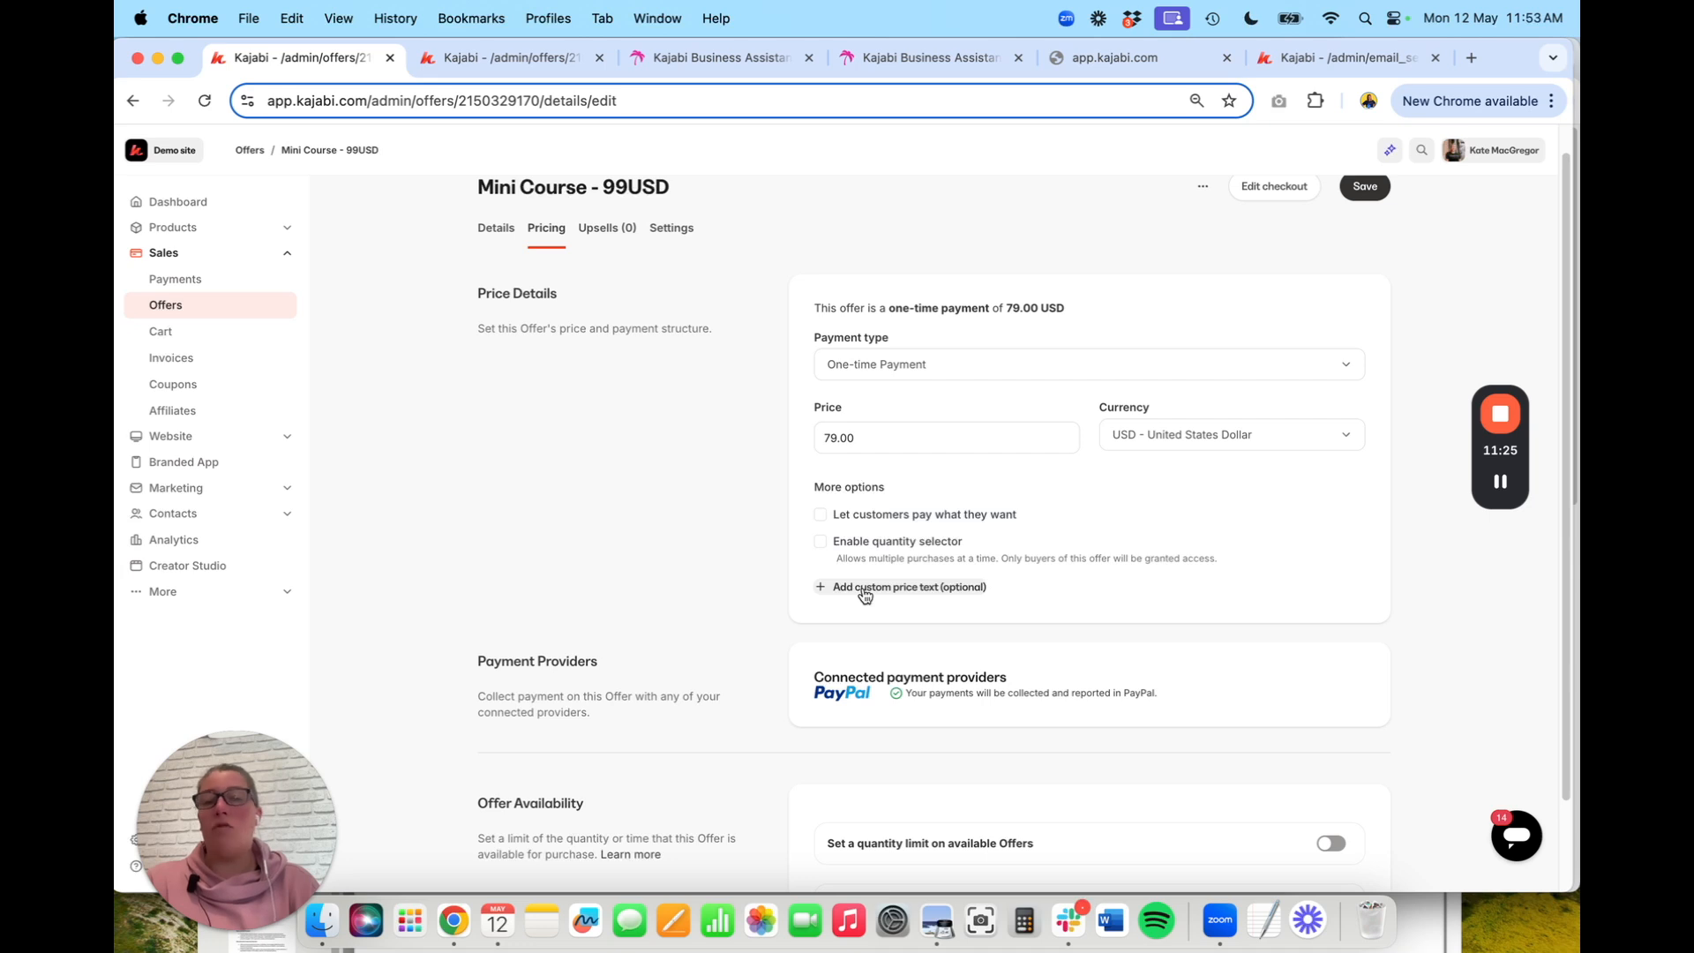
scroll(974, 597, "up", 1)
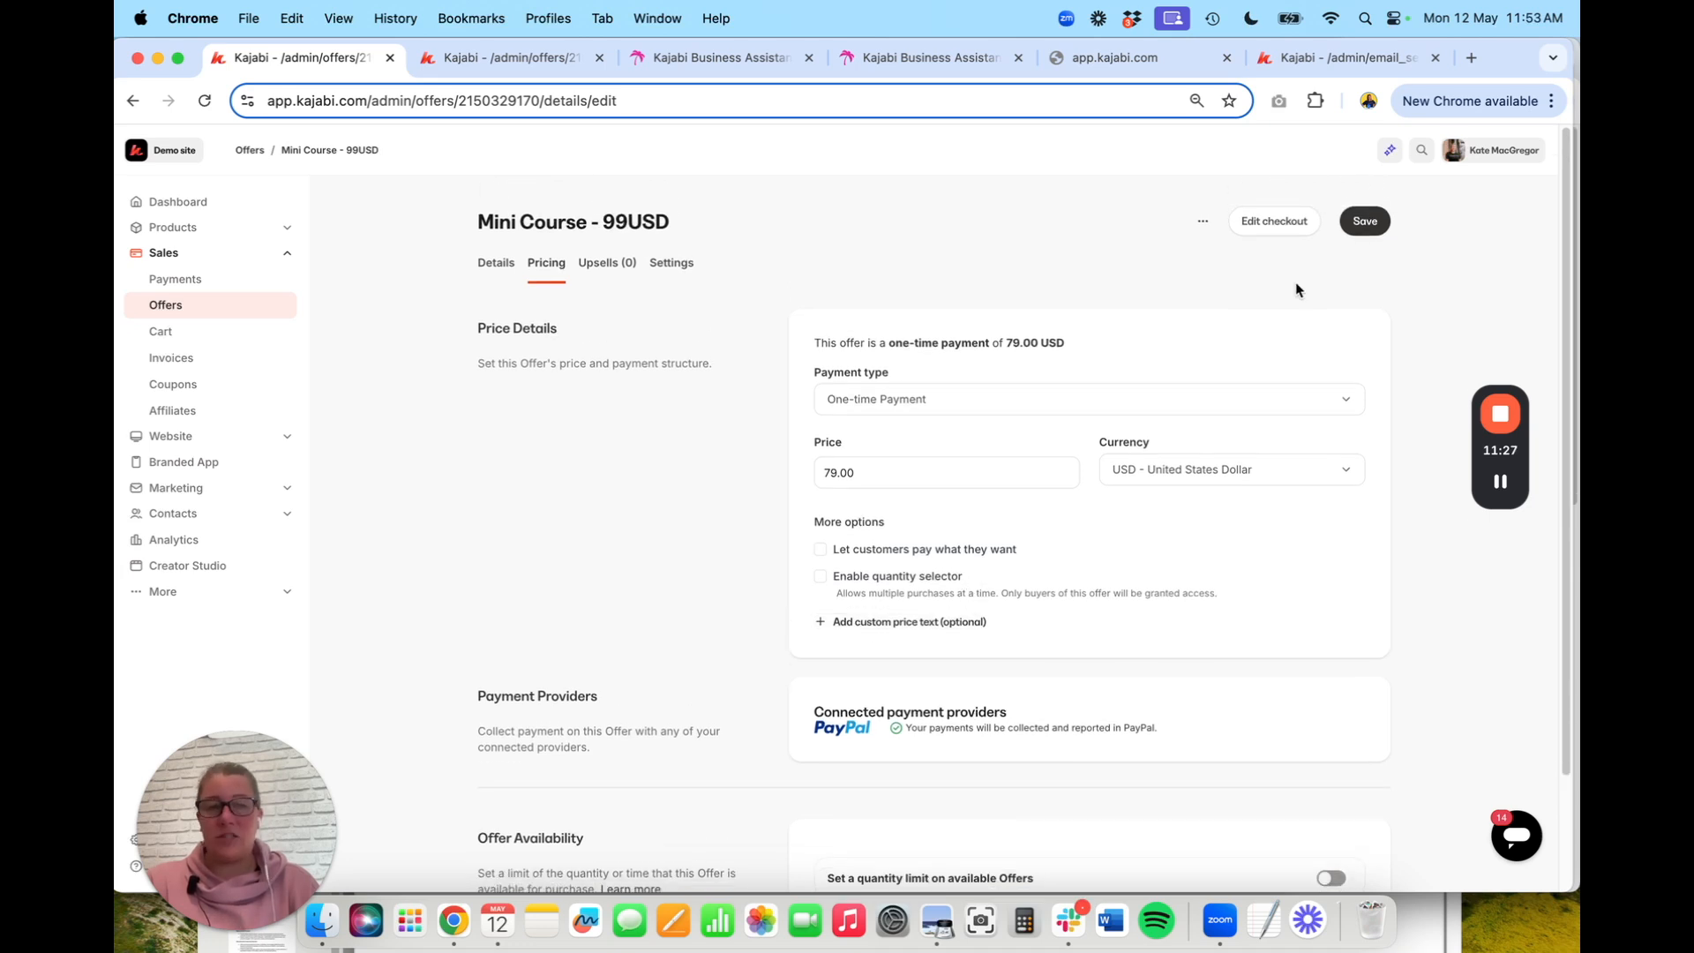
left_click(1363, 217)
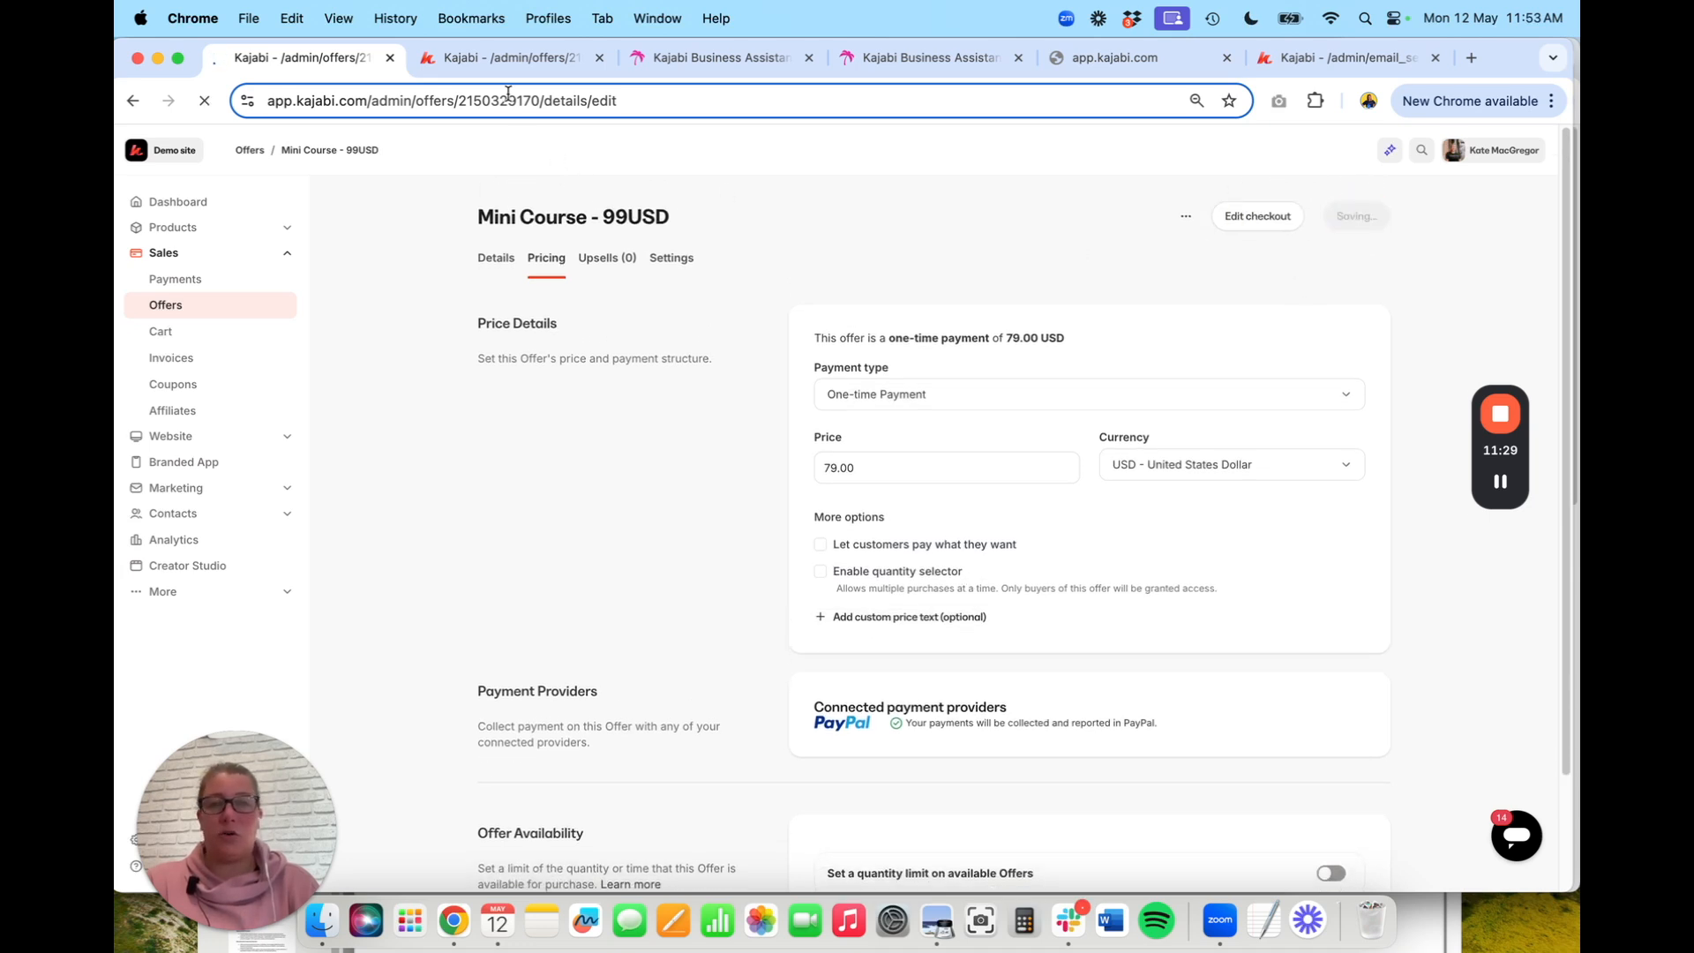
left_click(502, 58)
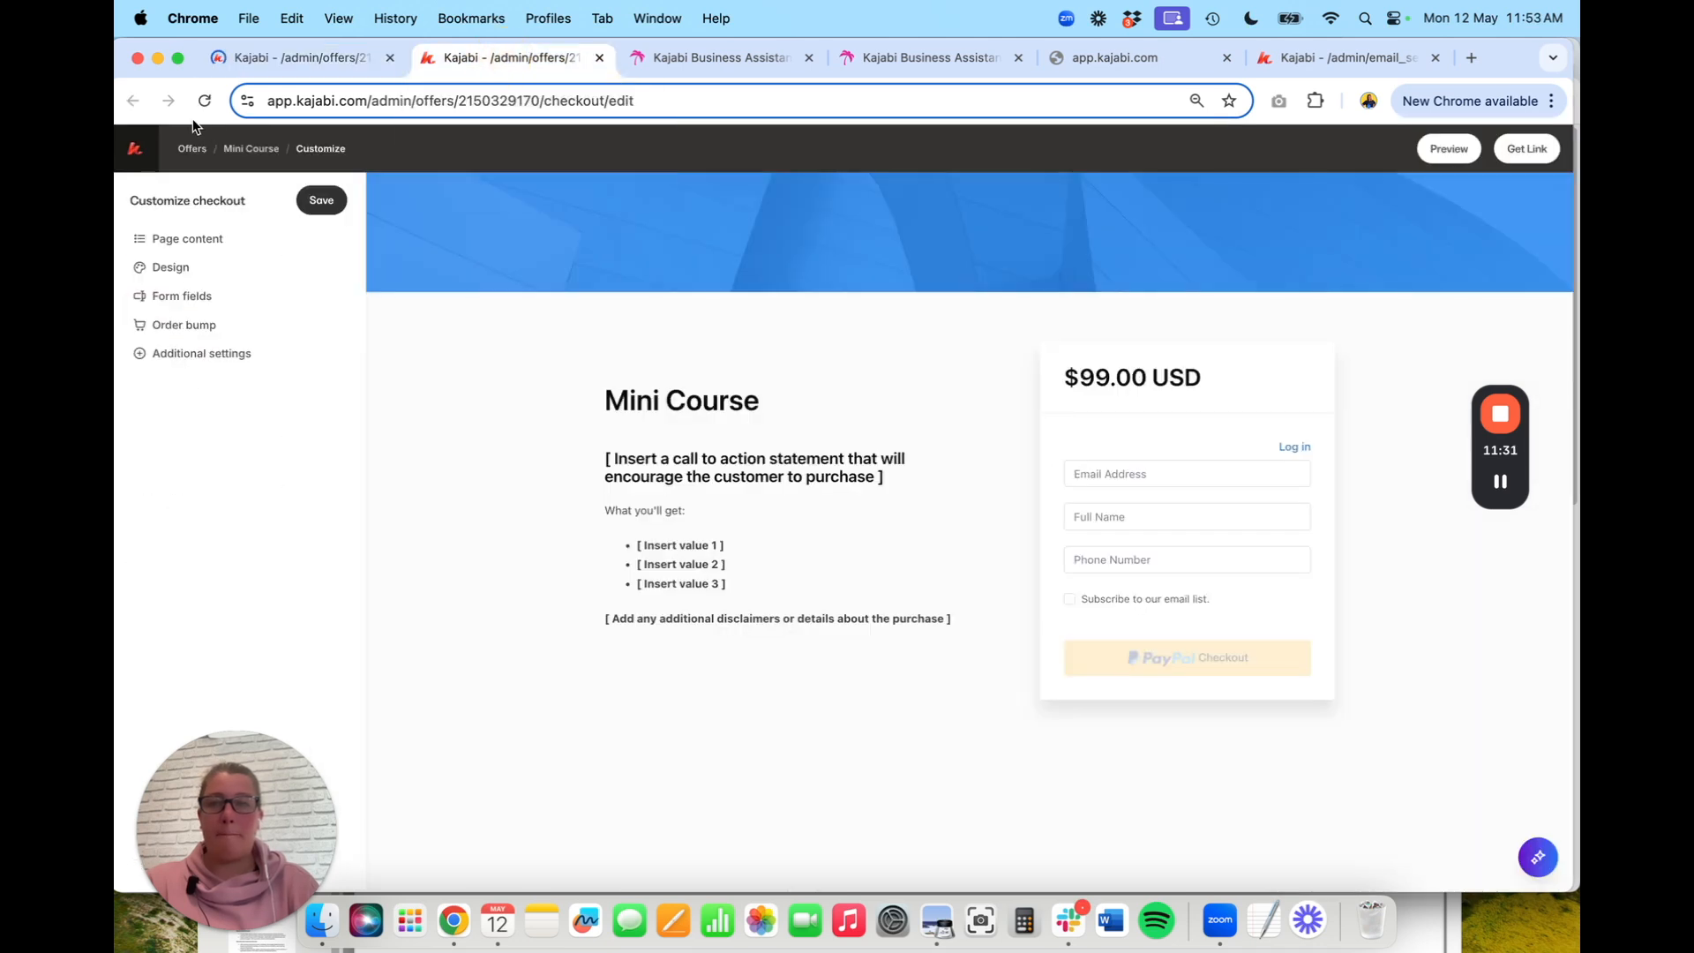
left_click(204, 100)
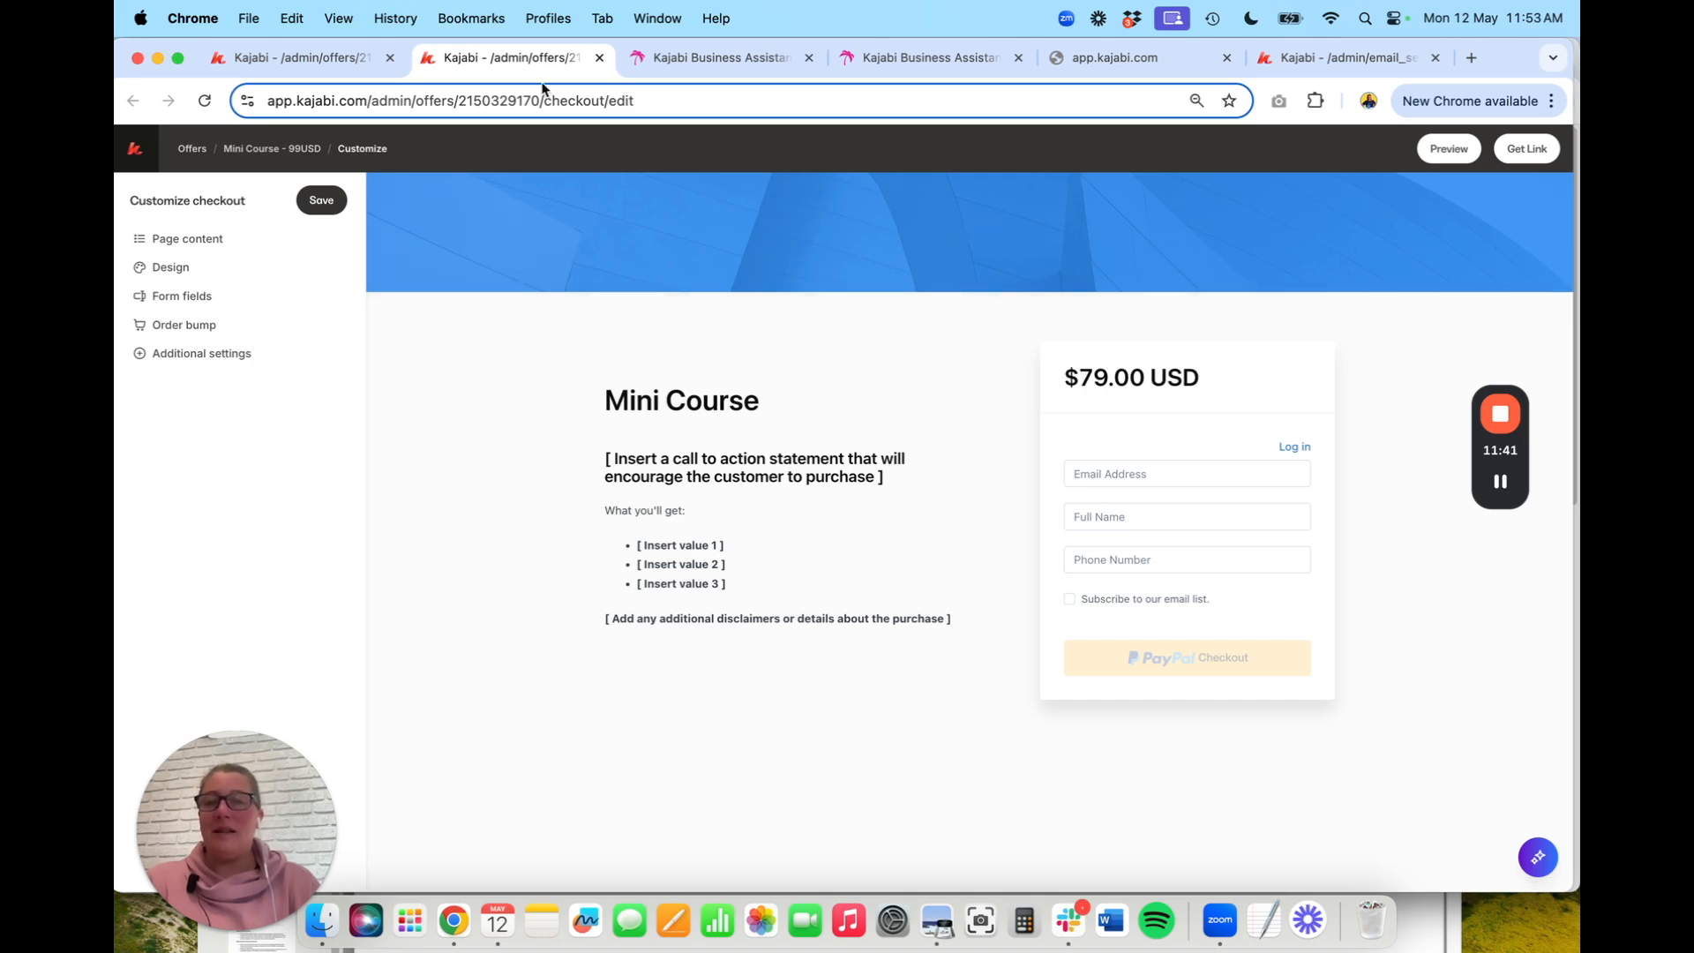
Add the custom price text "Early Bird price $79usd" to the offer, save it and reload the checkout page editor
left_click(296, 58)
left_click(897, 608)
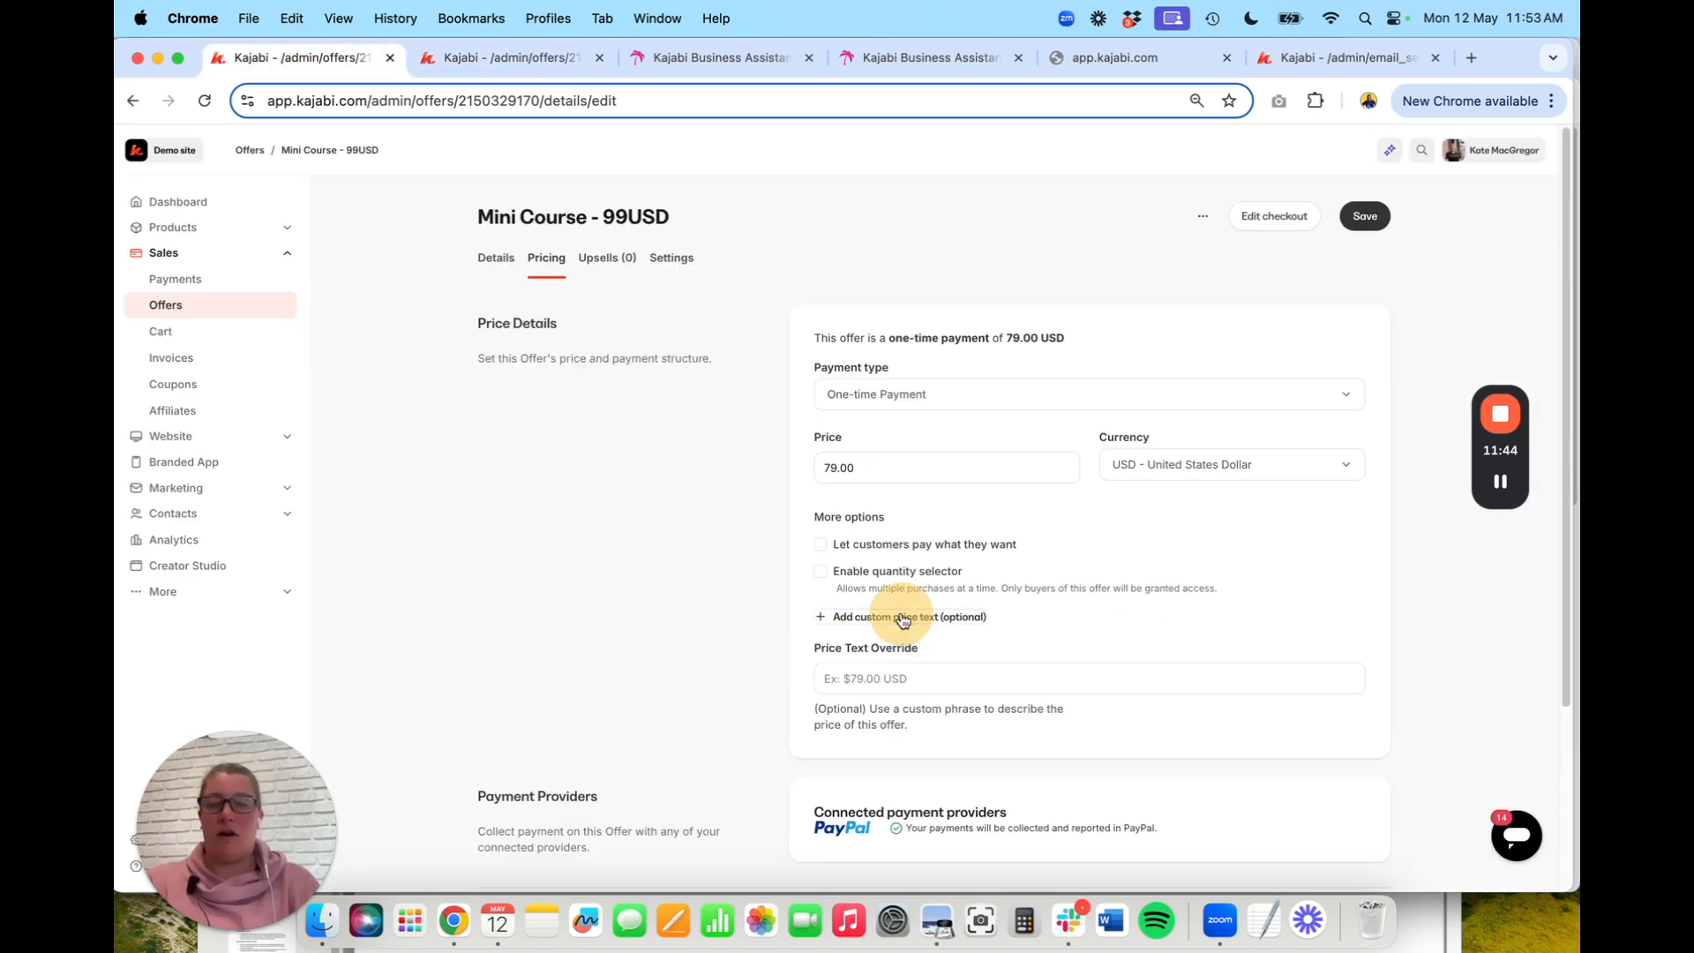
left_click(868, 670)
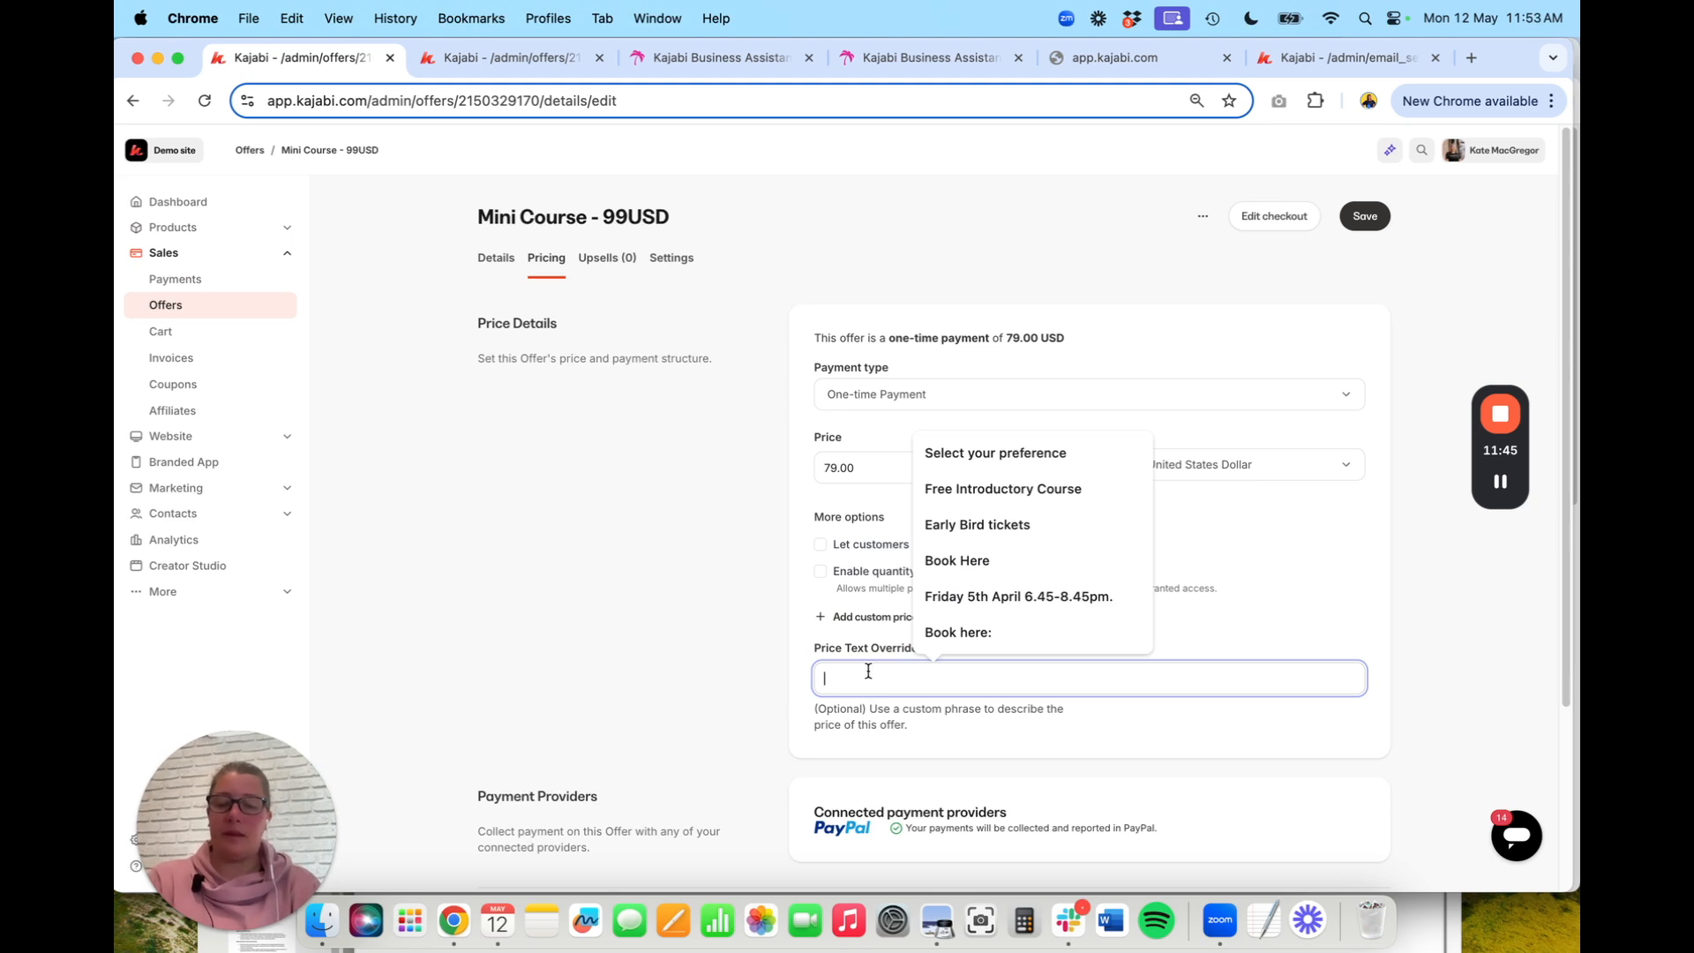
type("Early Bird price")
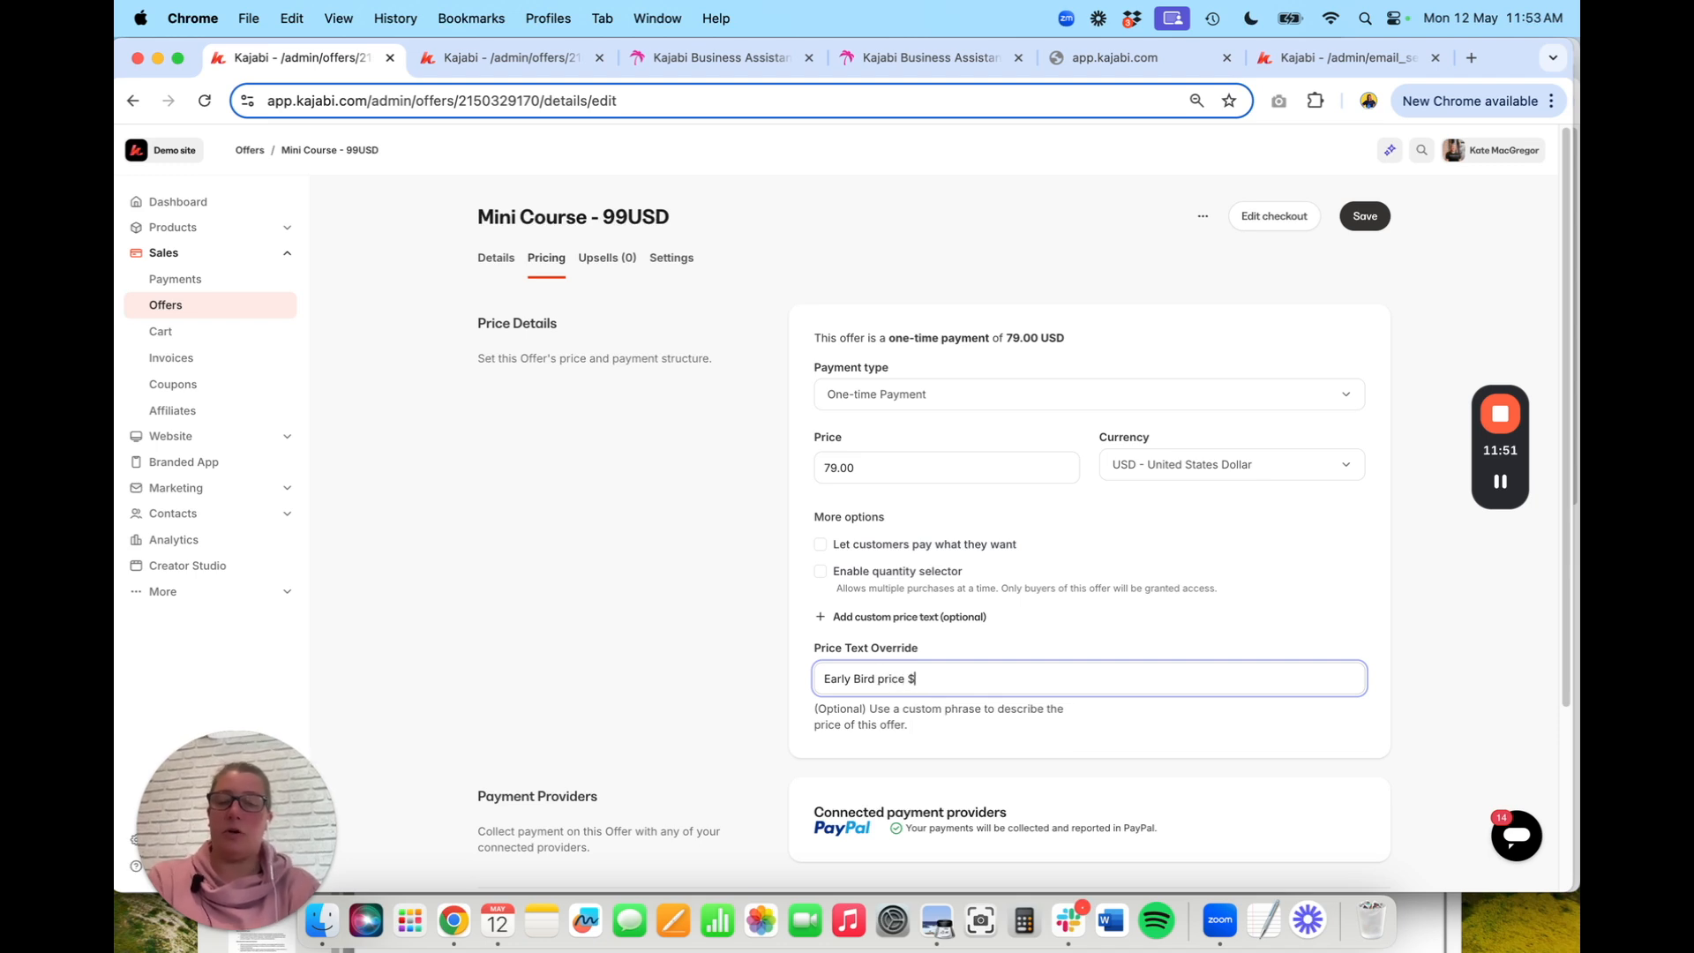
type(" $79usd")
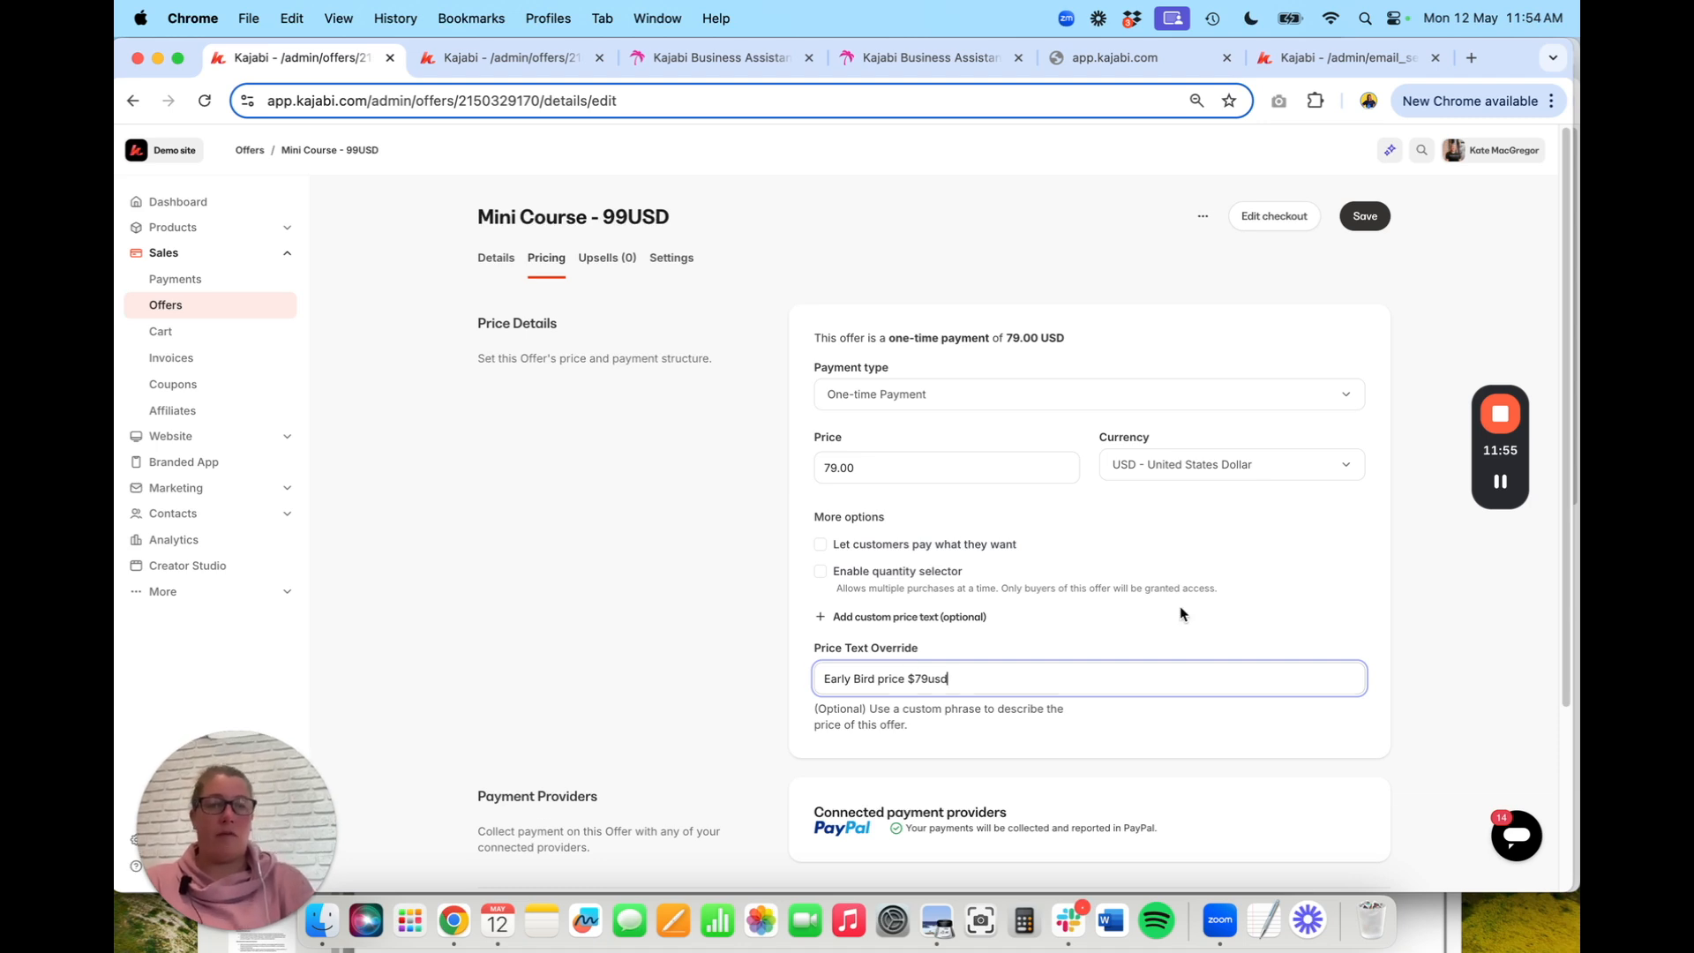
scroll(1324, 442, "down", 1)
left_click(1365, 193)
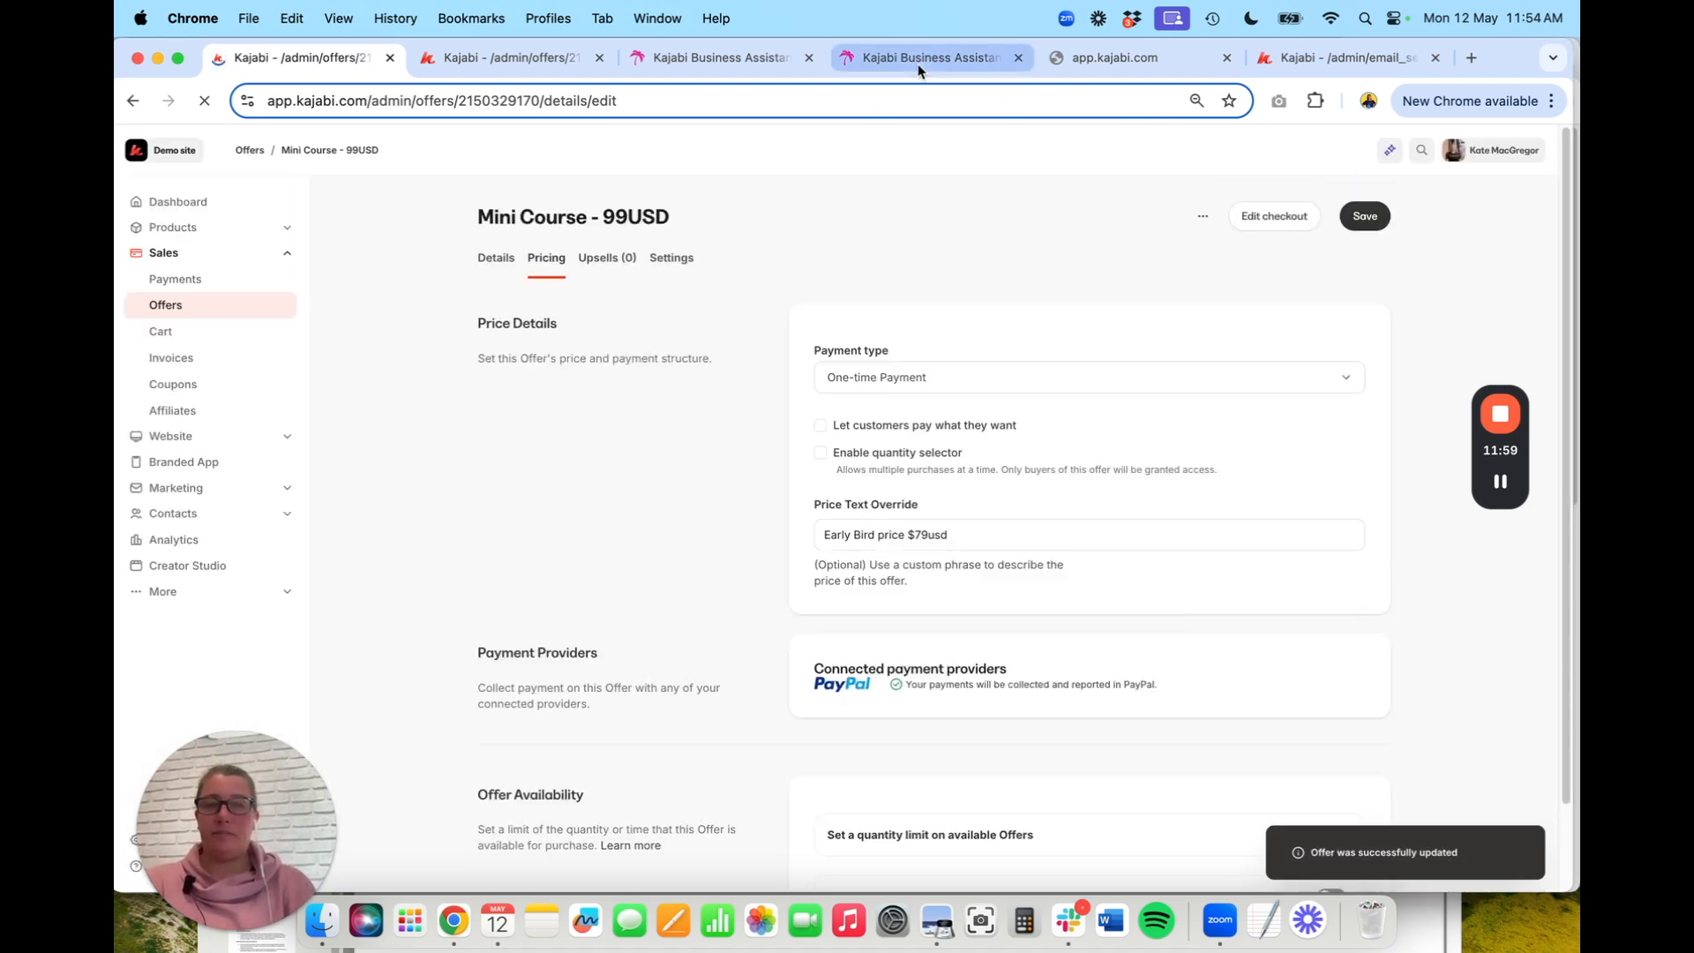
left_click(535, 58)
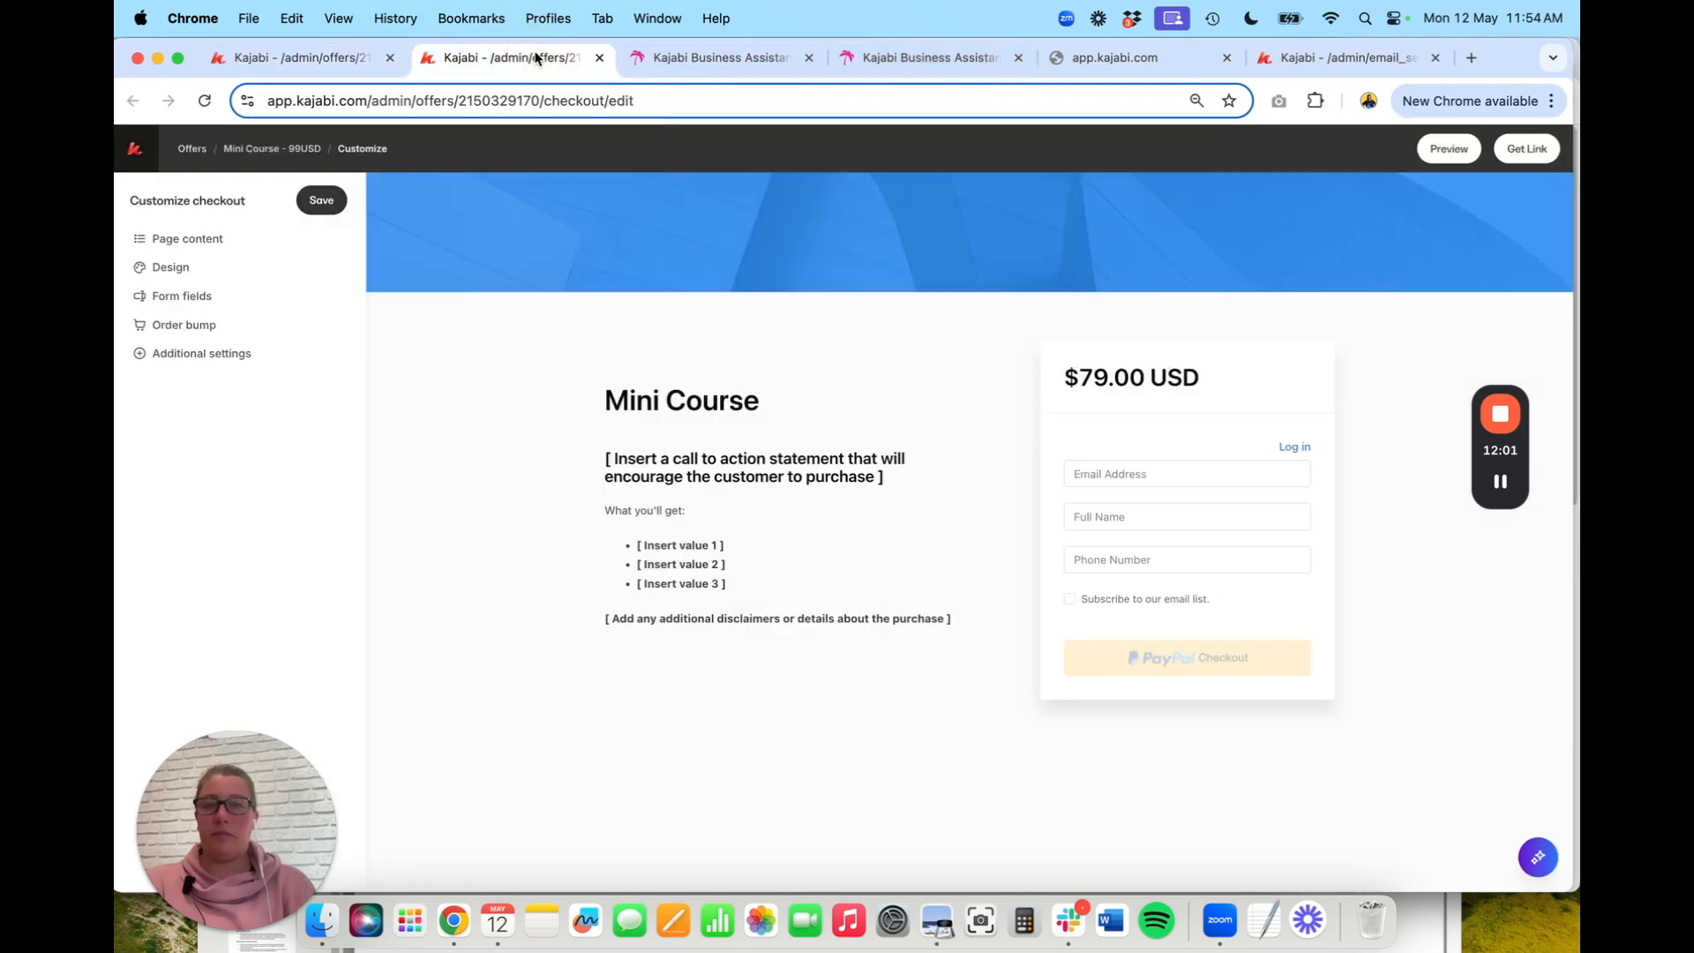
left_click(206, 101)
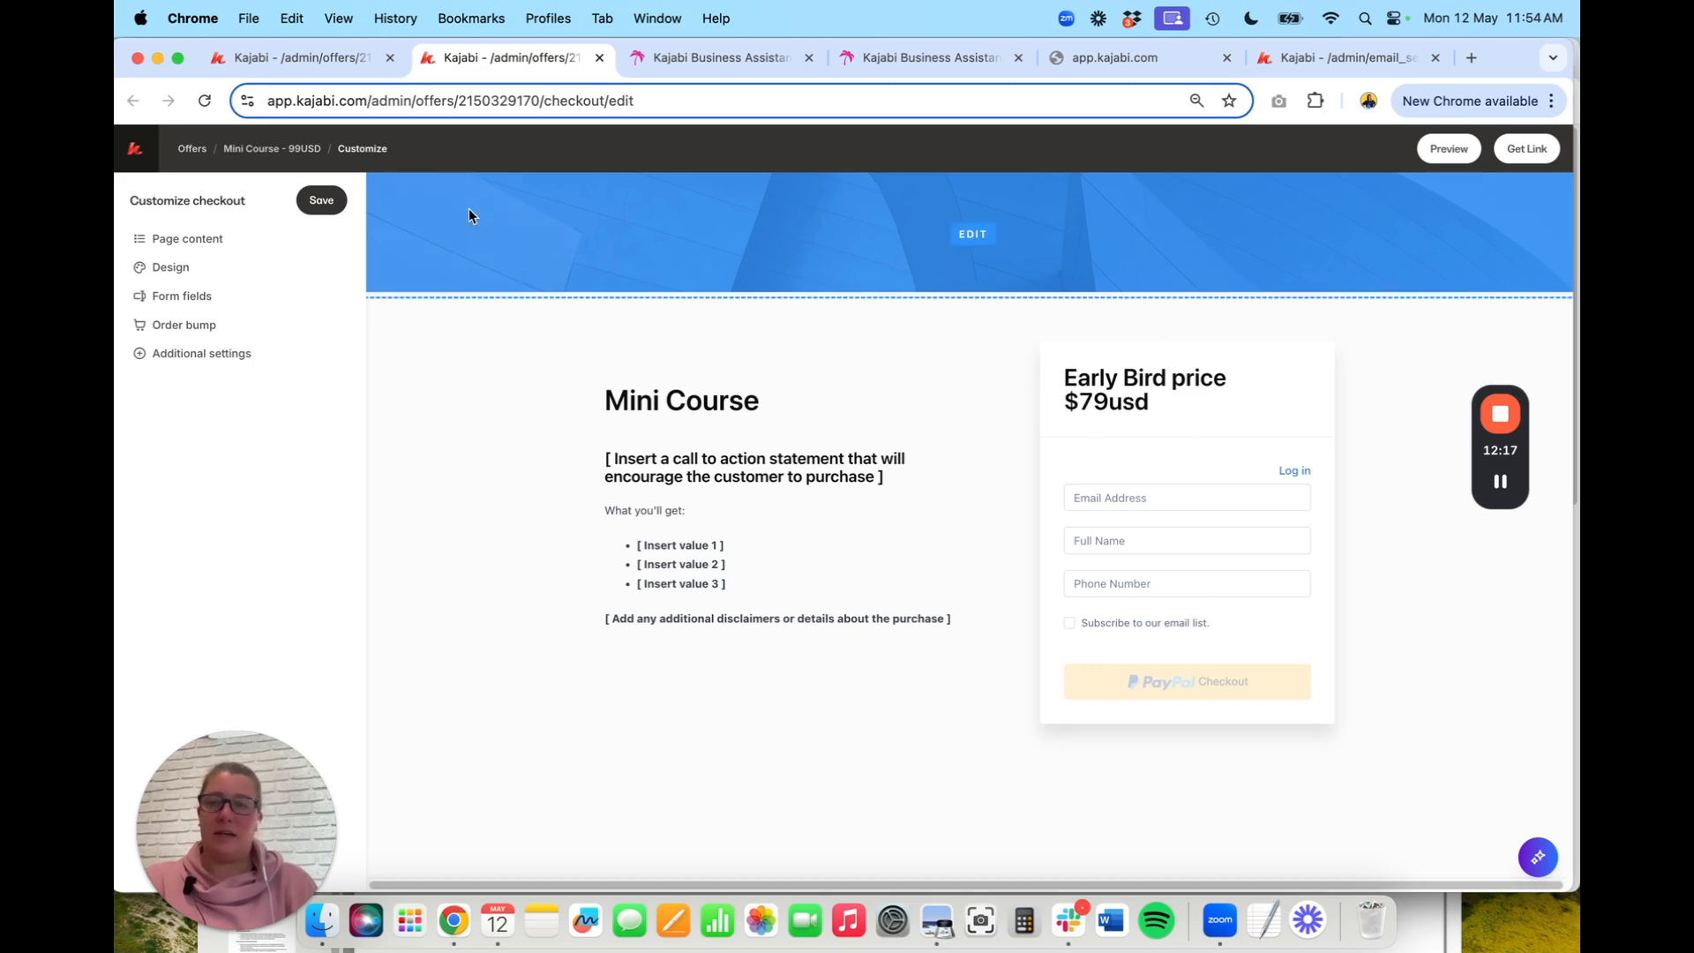
Return to the offer's pricing, examine the quantity and time limit options under Offer Availability, and save the offer
left_click(268, 56)
scroll(1217, 631, "down", 4)
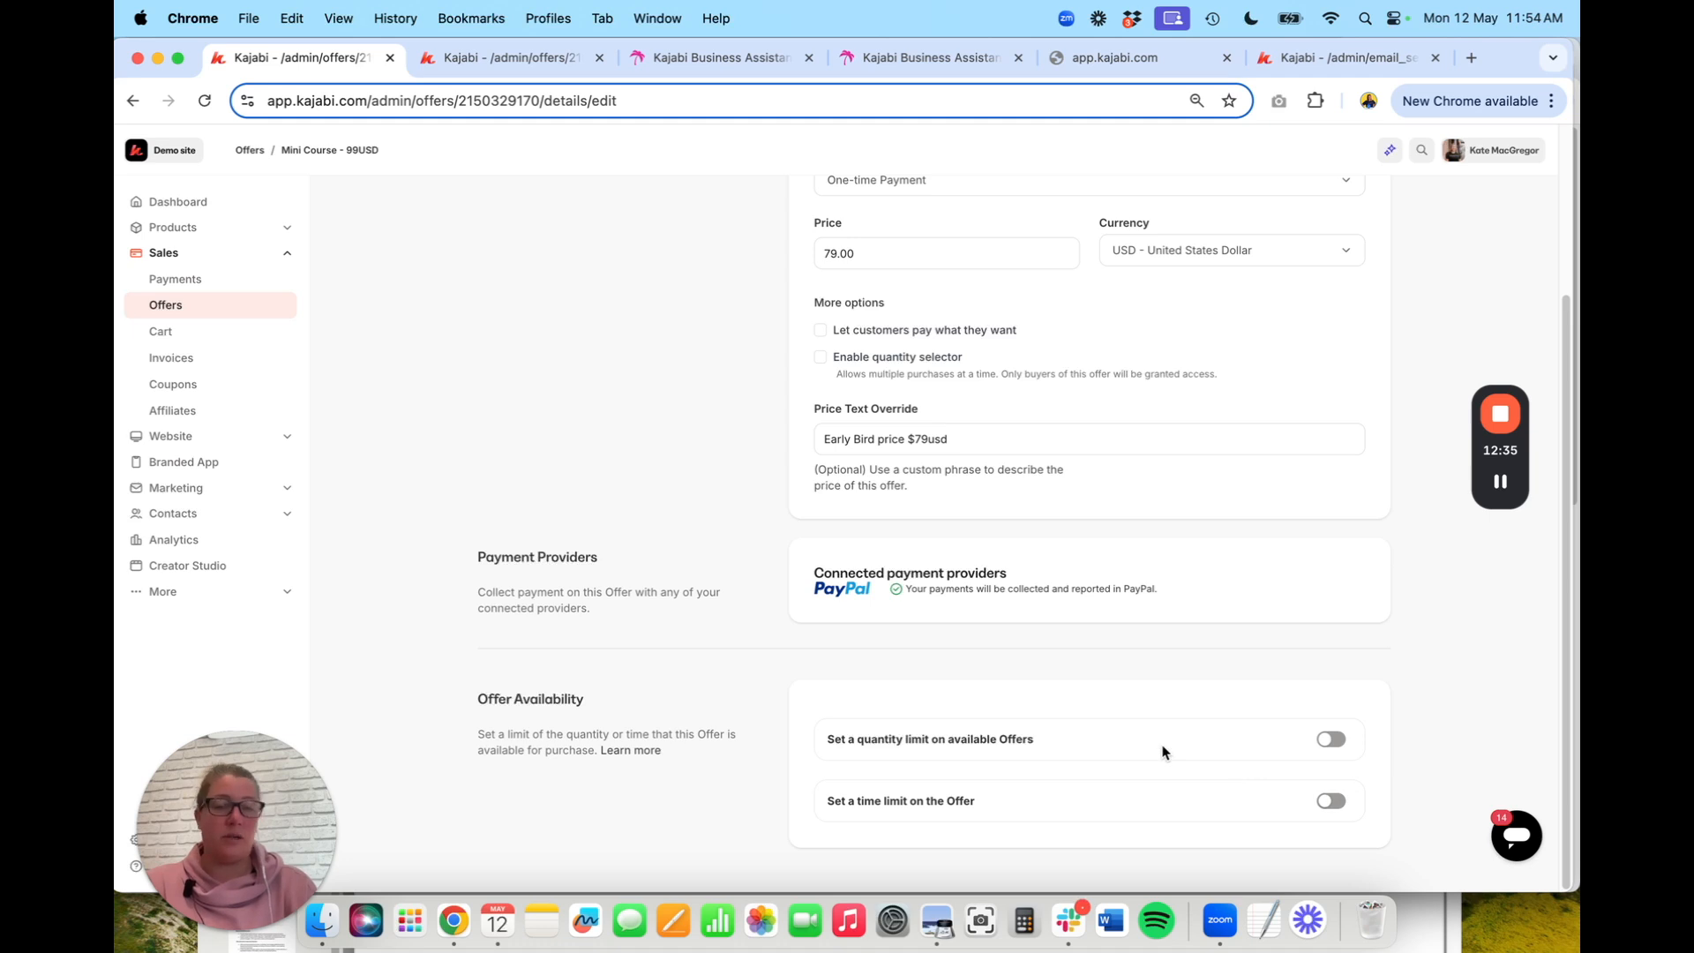
scroll(1163, 752, "up", 5)
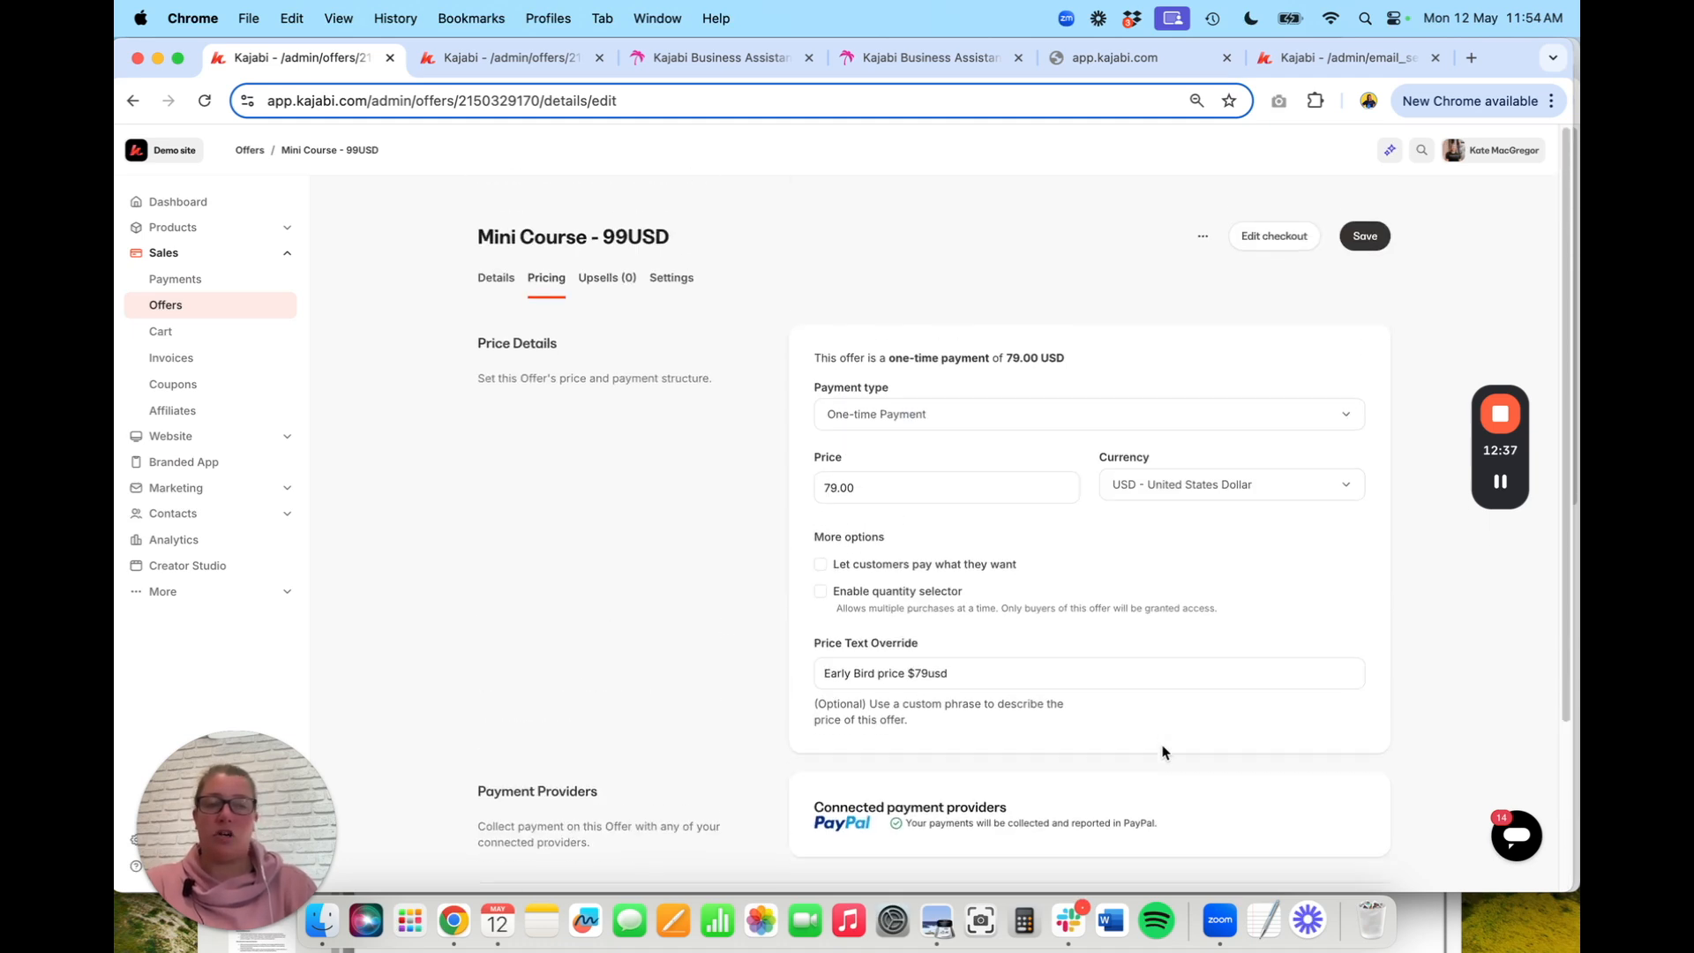
left_click(1368, 212)
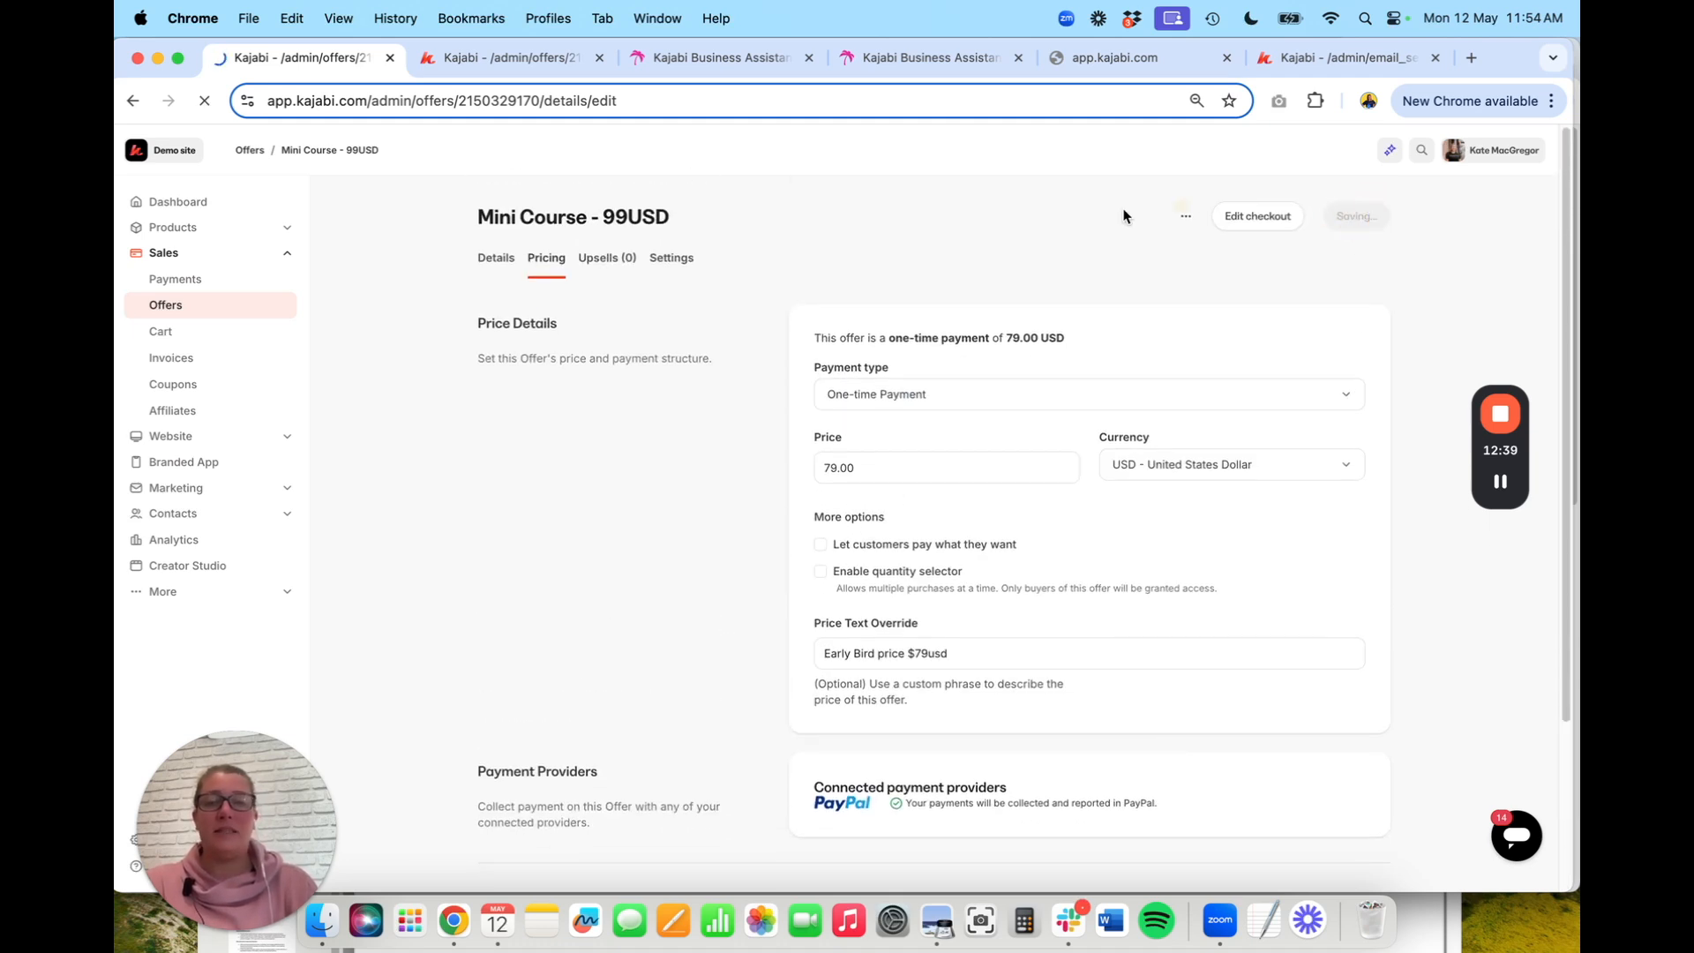
Open a new upsell for the Mini Course offer, select Test package, review the upsell fields and close the form without adding it
left_click(605, 264)
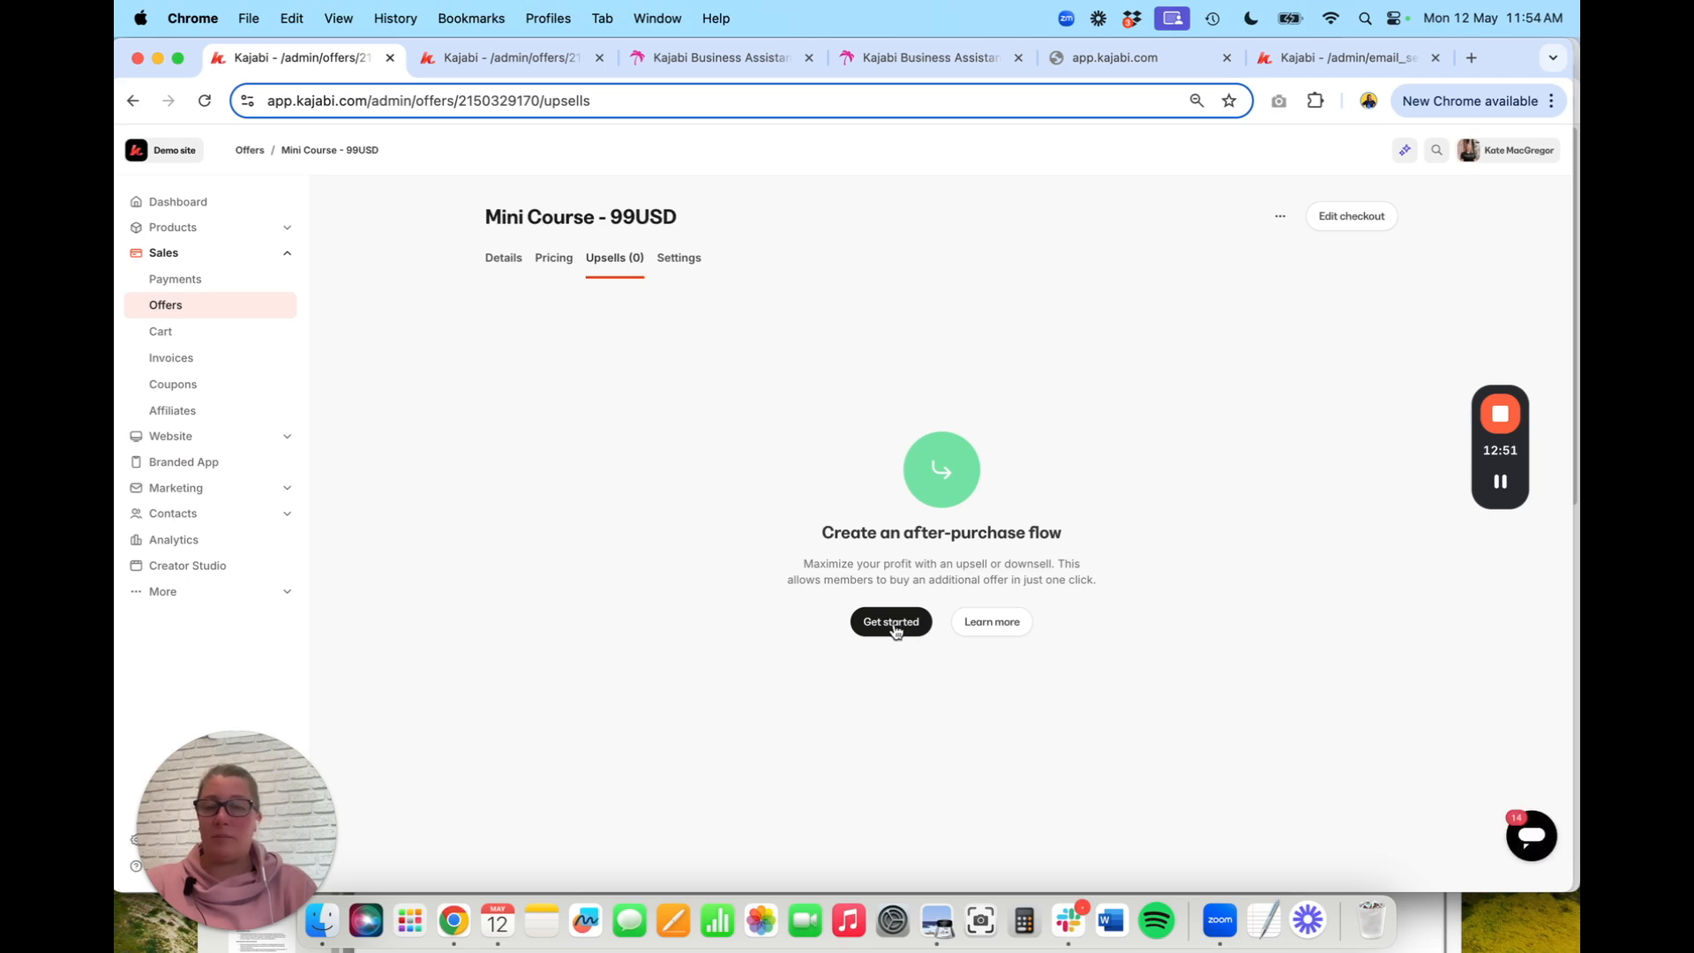
left_click(893, 628)
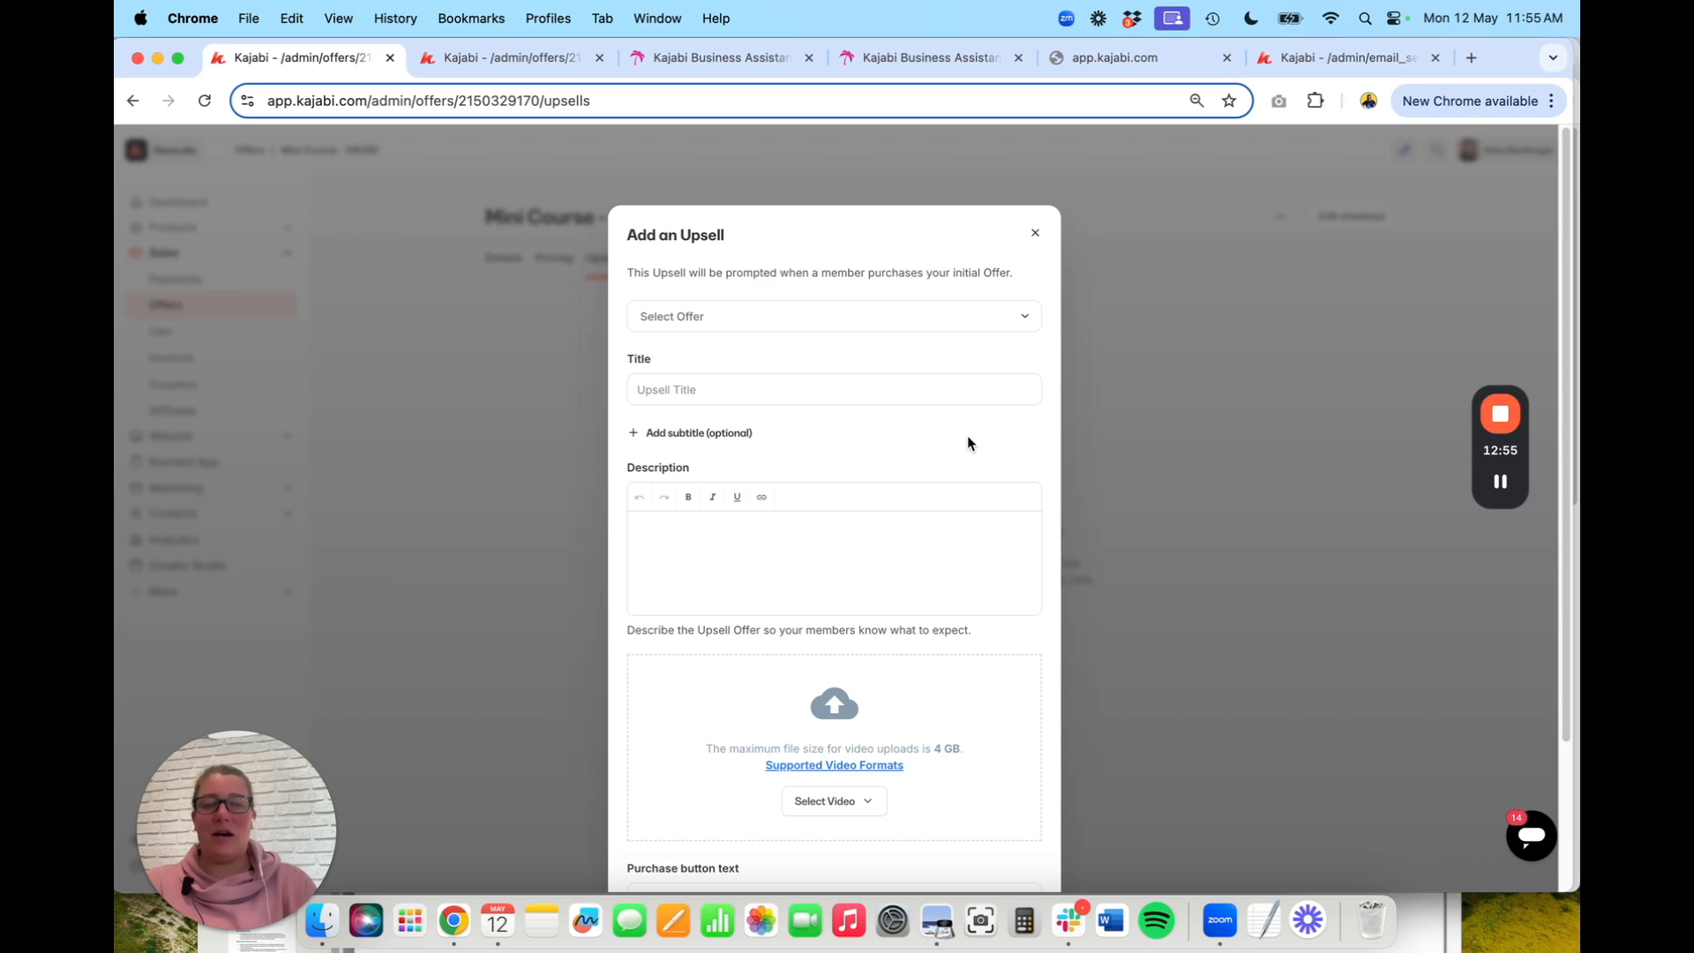
left_click(1024, 314)
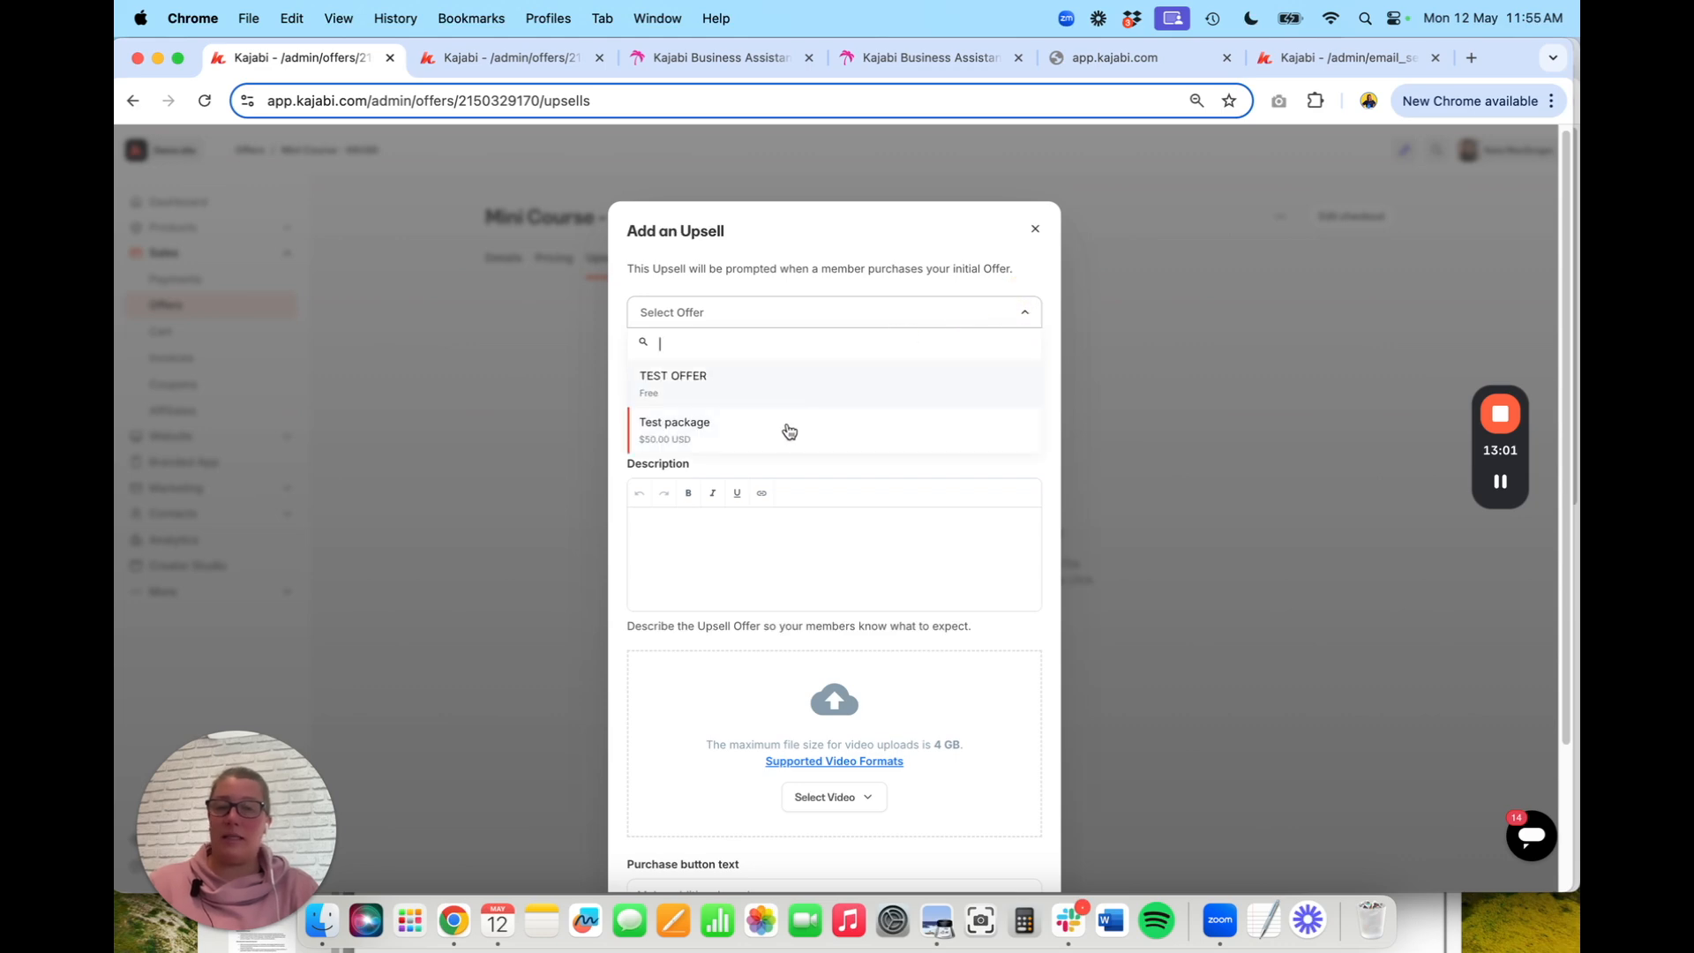
left_click(697, 437)
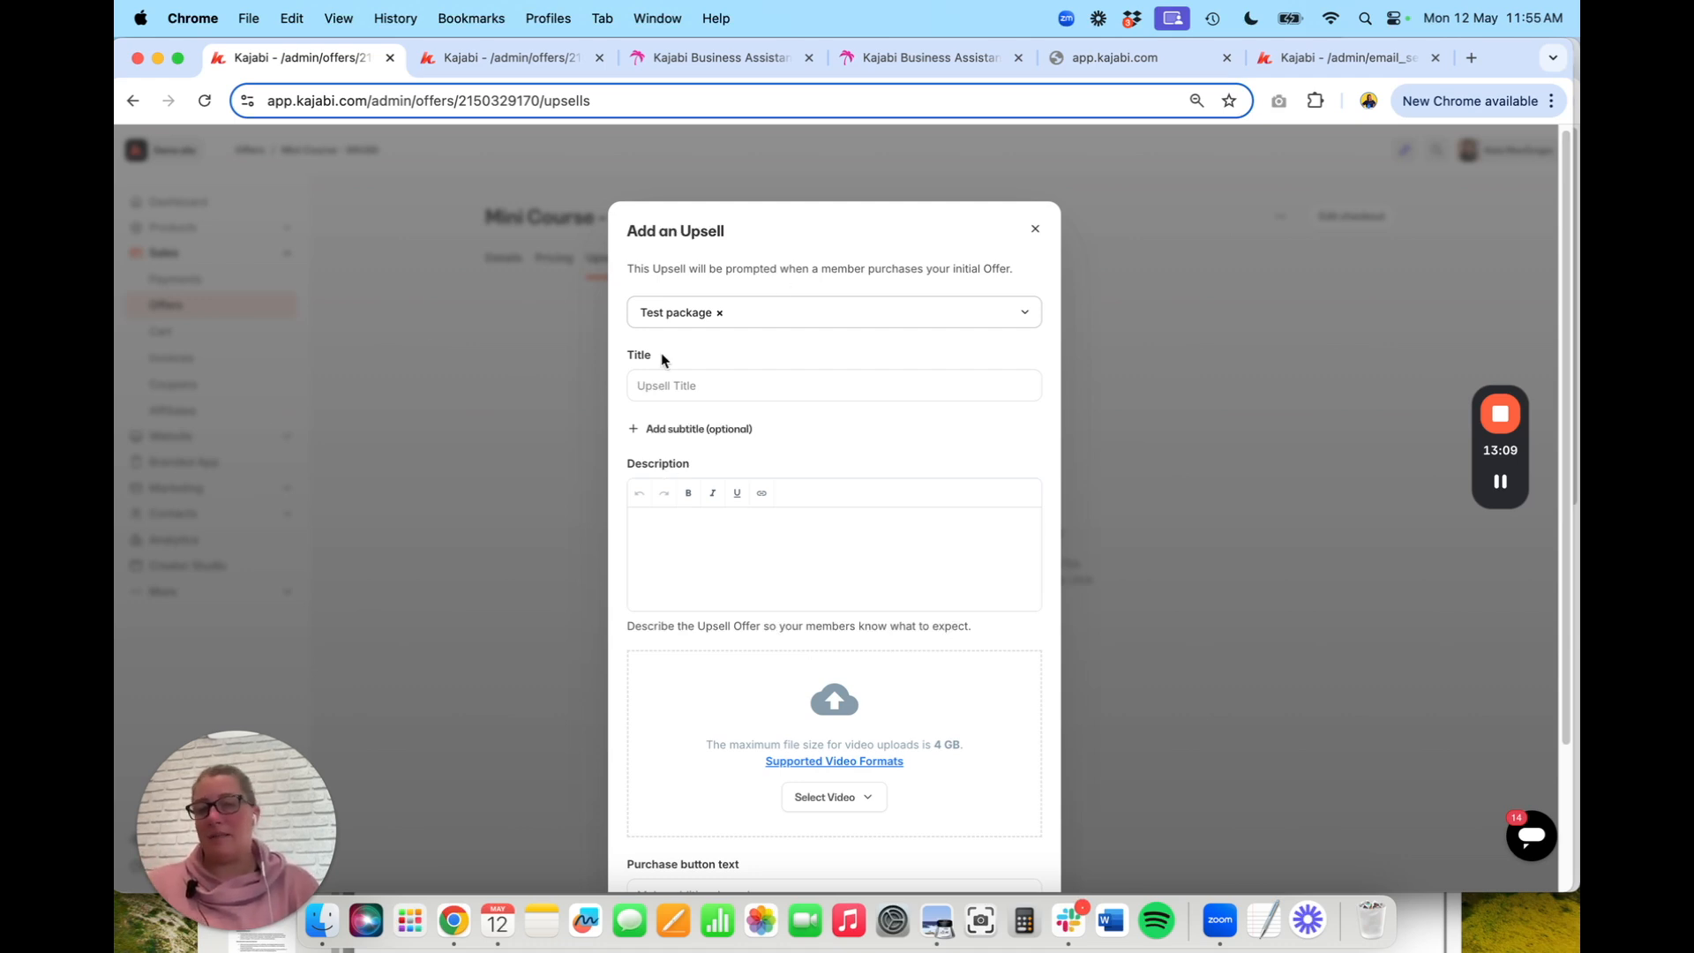
scroll(814, 707, "down", 3)
scroll(813, 713, "up", 5)
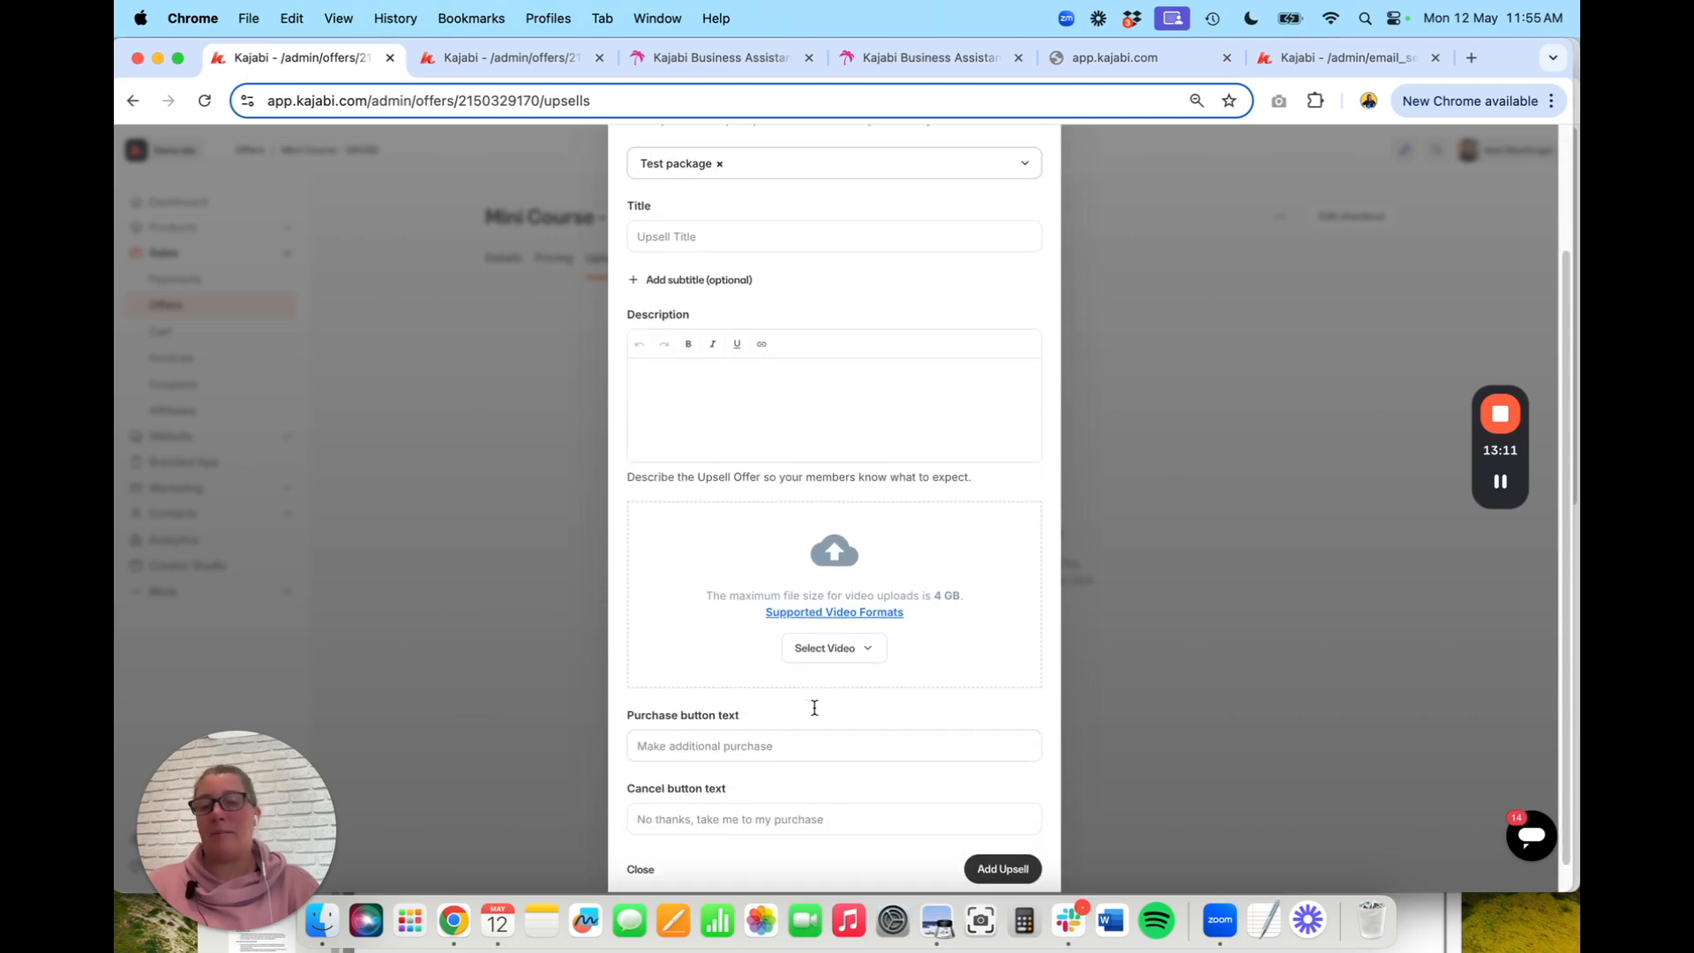
left_click(1035, 233)
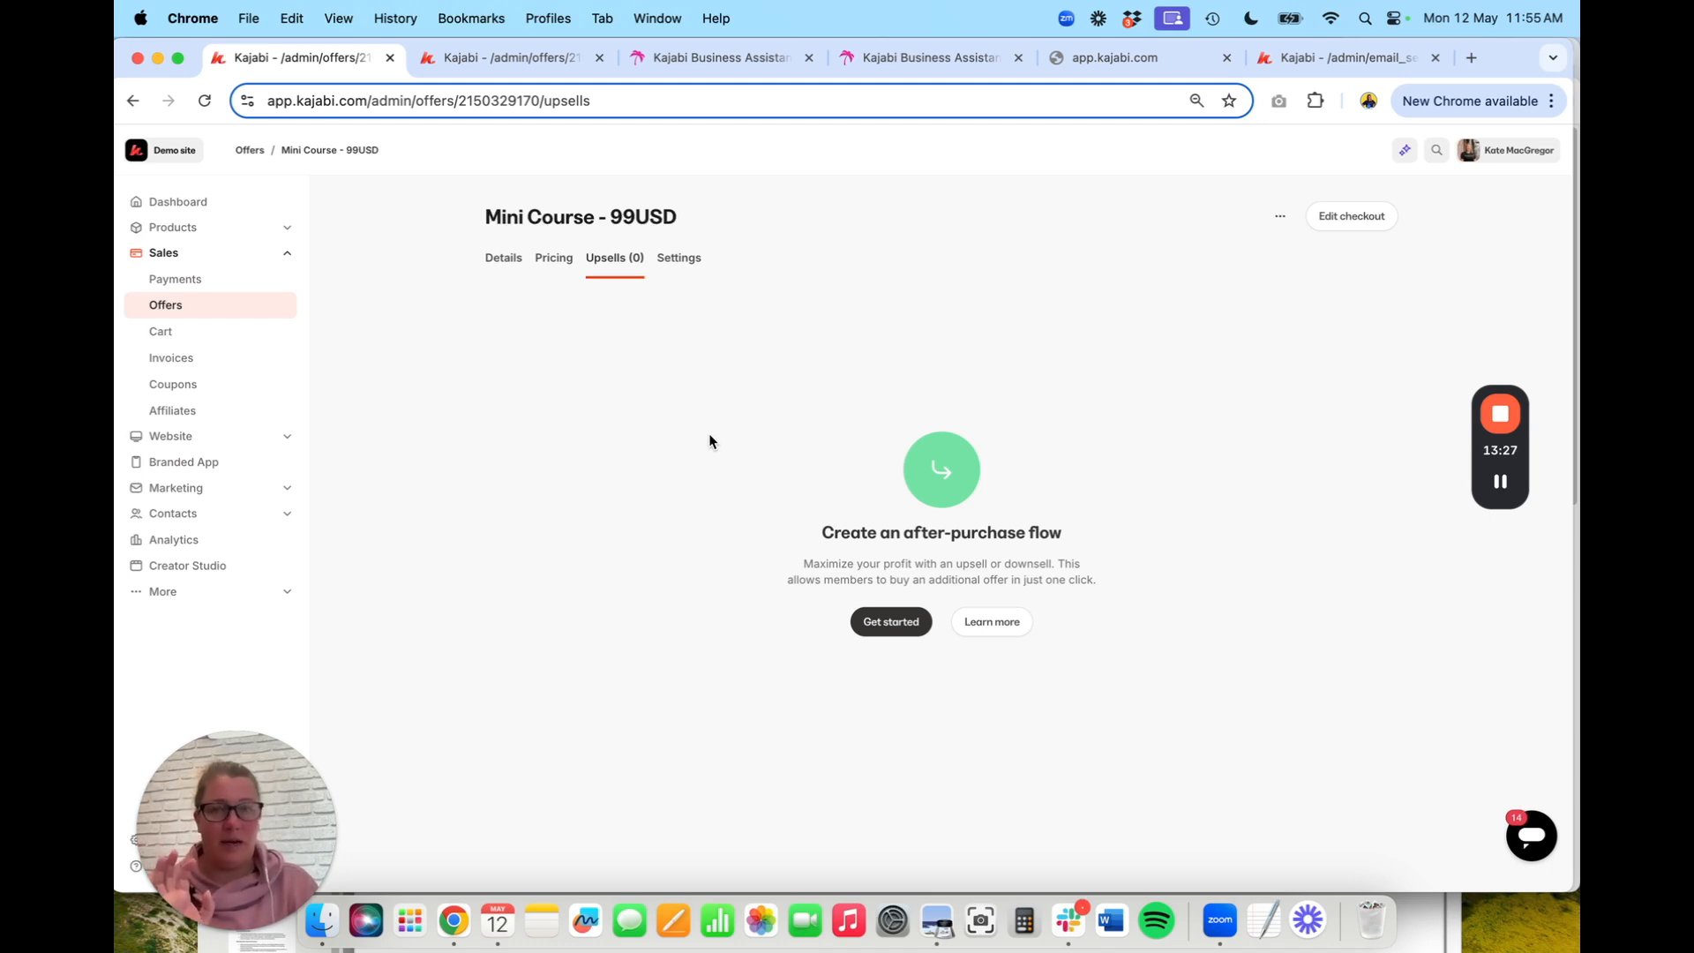
Open the offer's settings and examine the send as a gift, notification and affiliate commission options
left_click(691, 257)
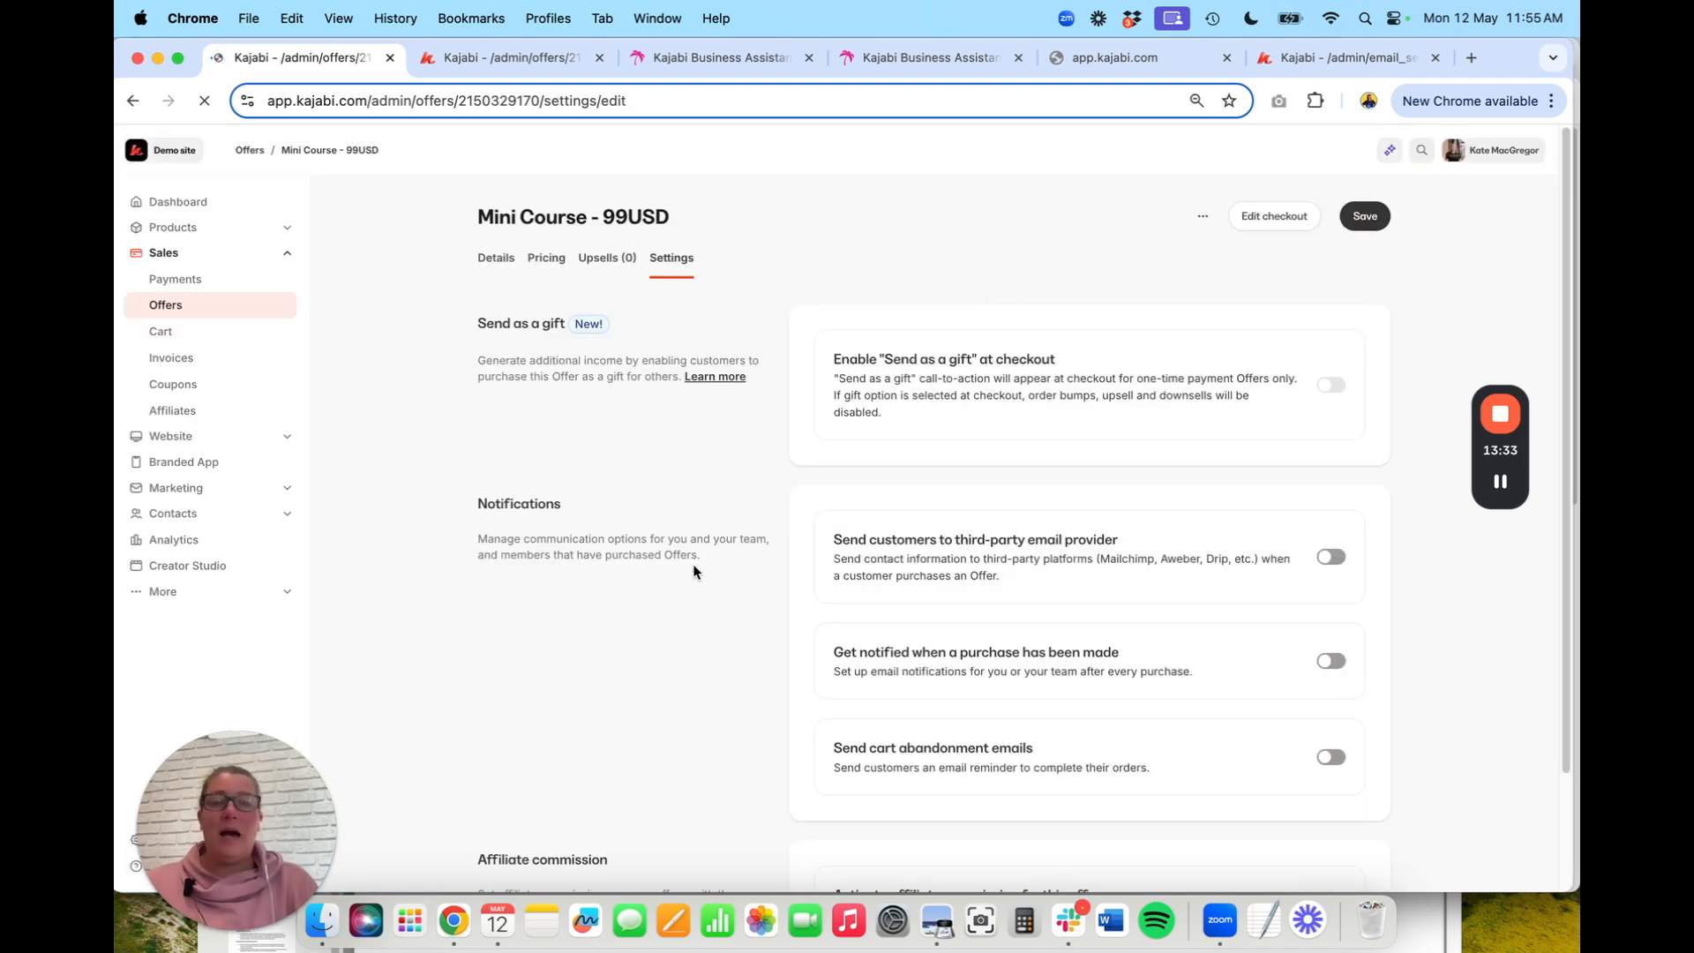
scroll(690, 489, "down", 2)
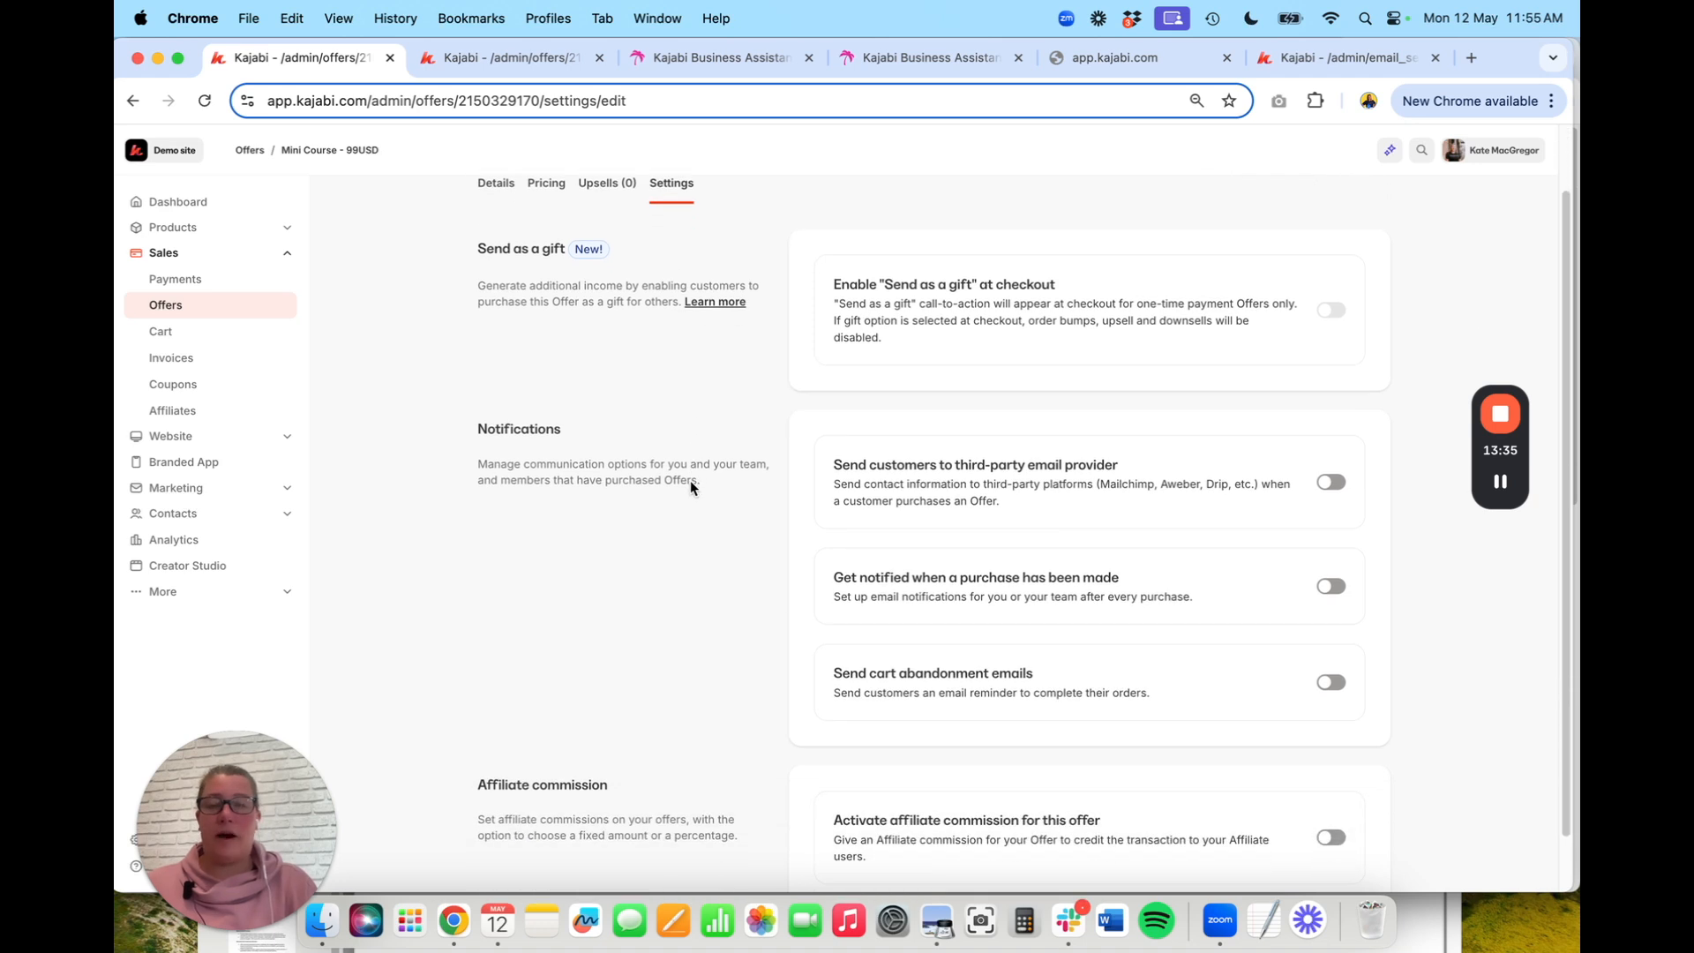
mouse_move(1339, 318)
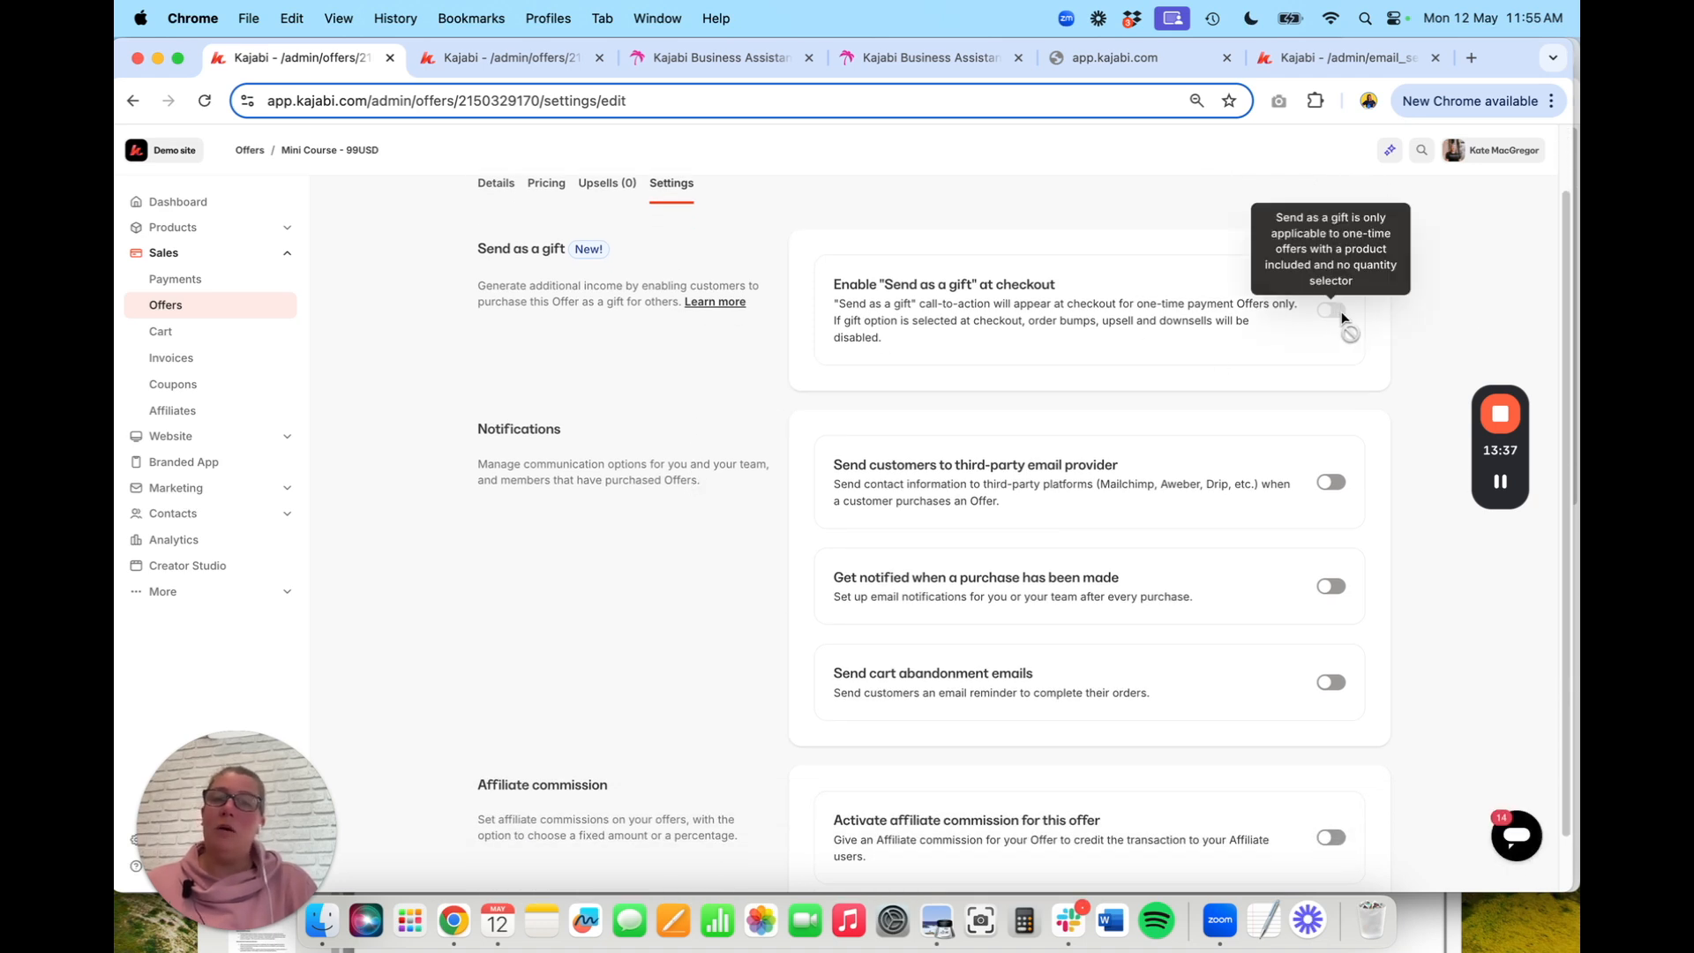
scroll(1230, 350, "down", 1)
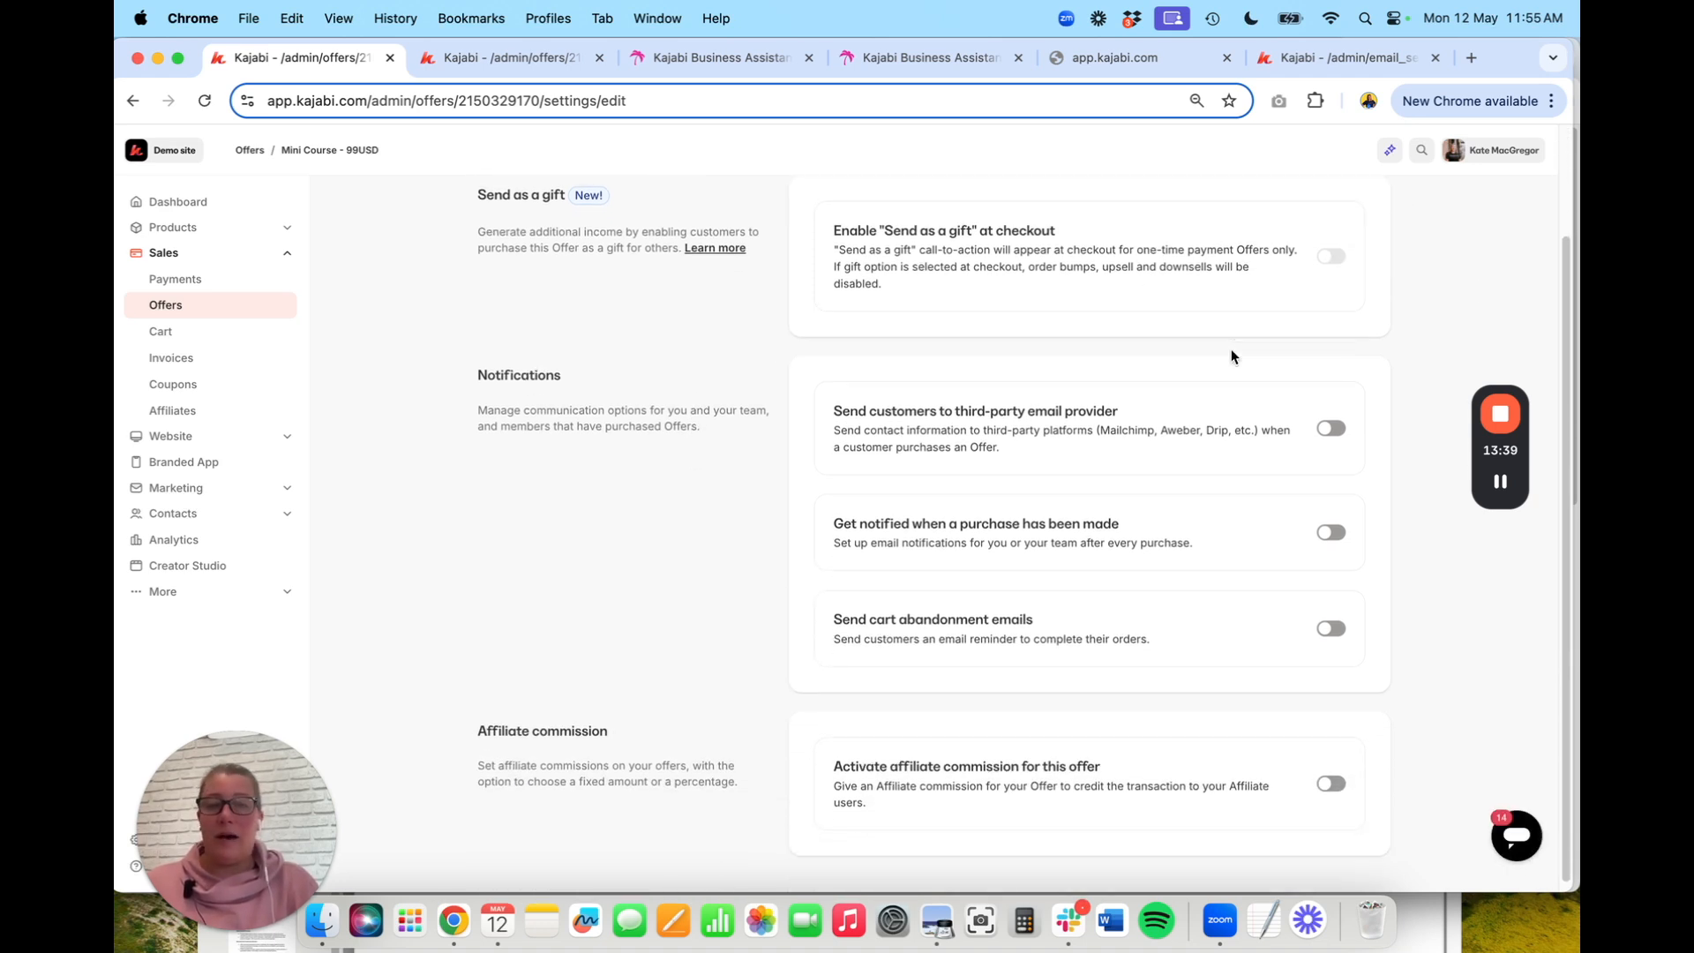
scroll(1430, 349, "down", 1)
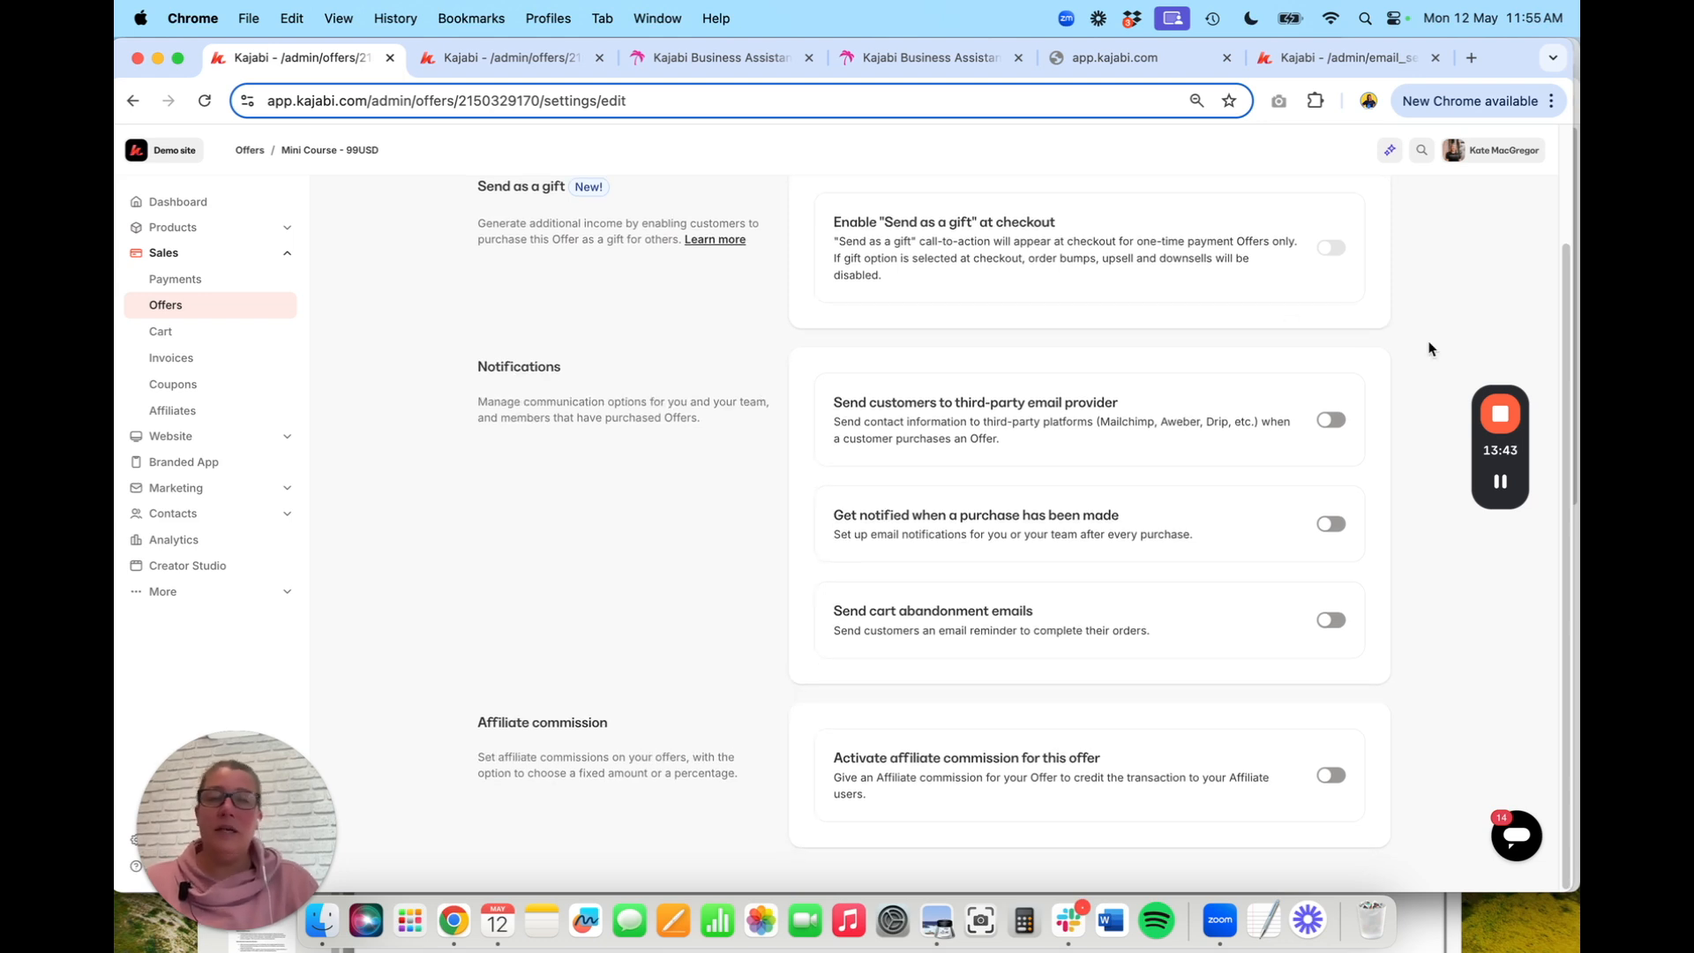
scroll(1393, 484, "down", 1)
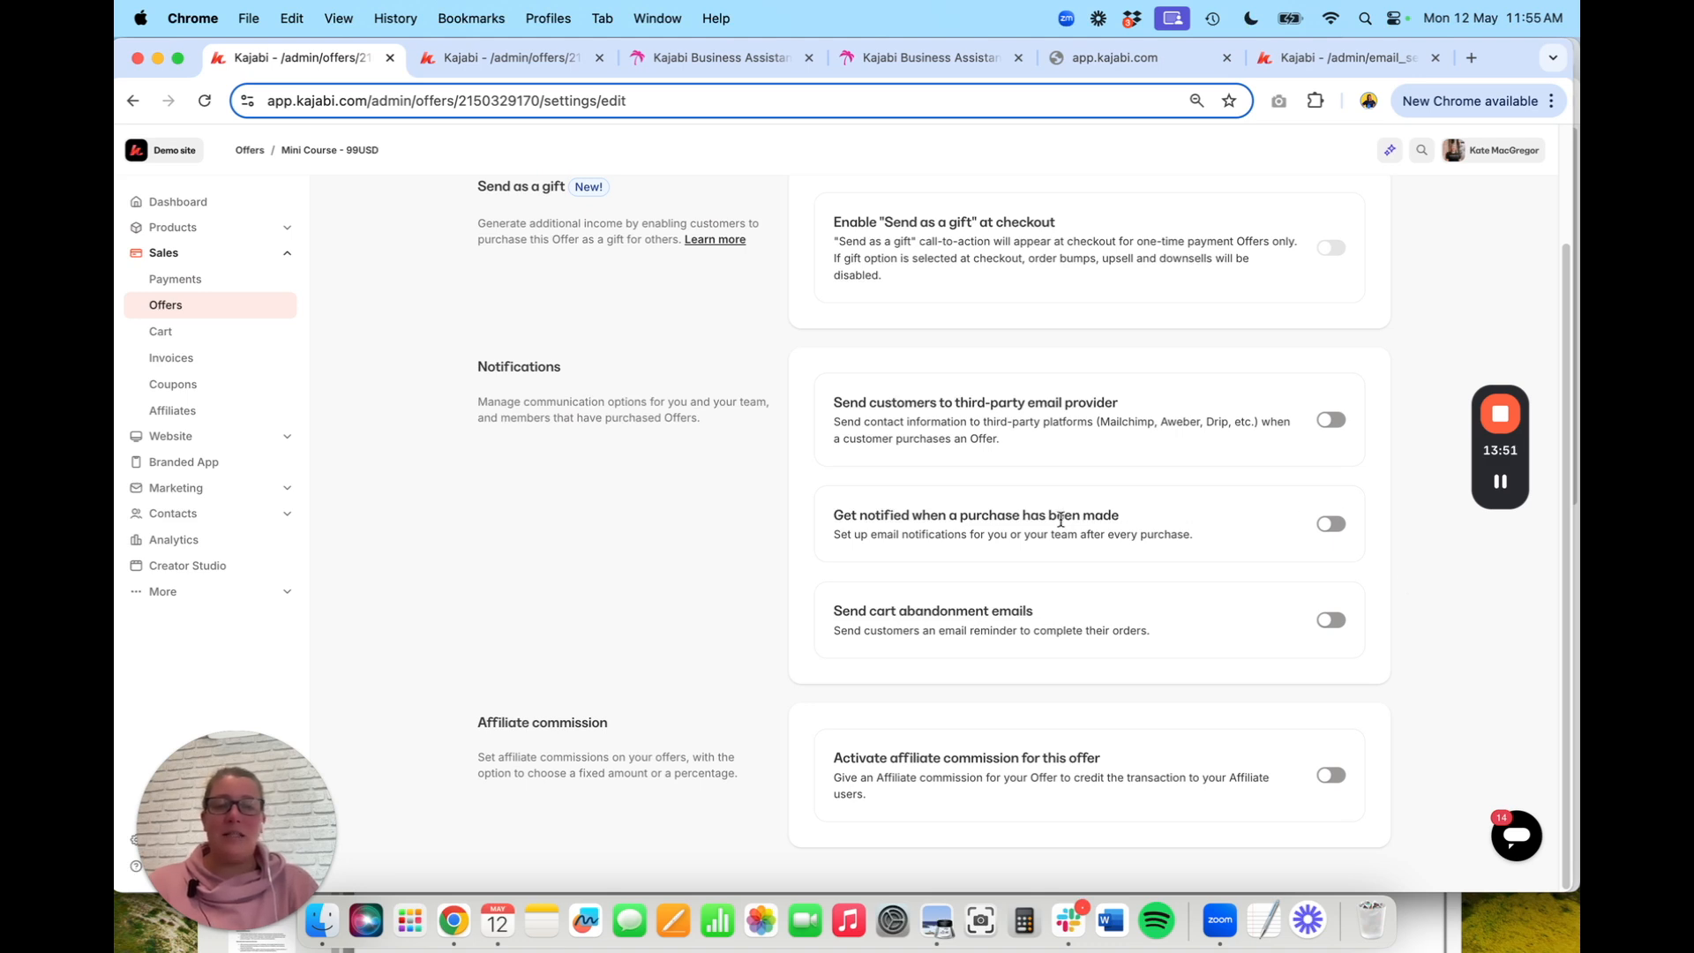
Turn on purchase notifications for the offer and enter the notification e-mail address, removing the duplicate entry
left_click(1331, 524)
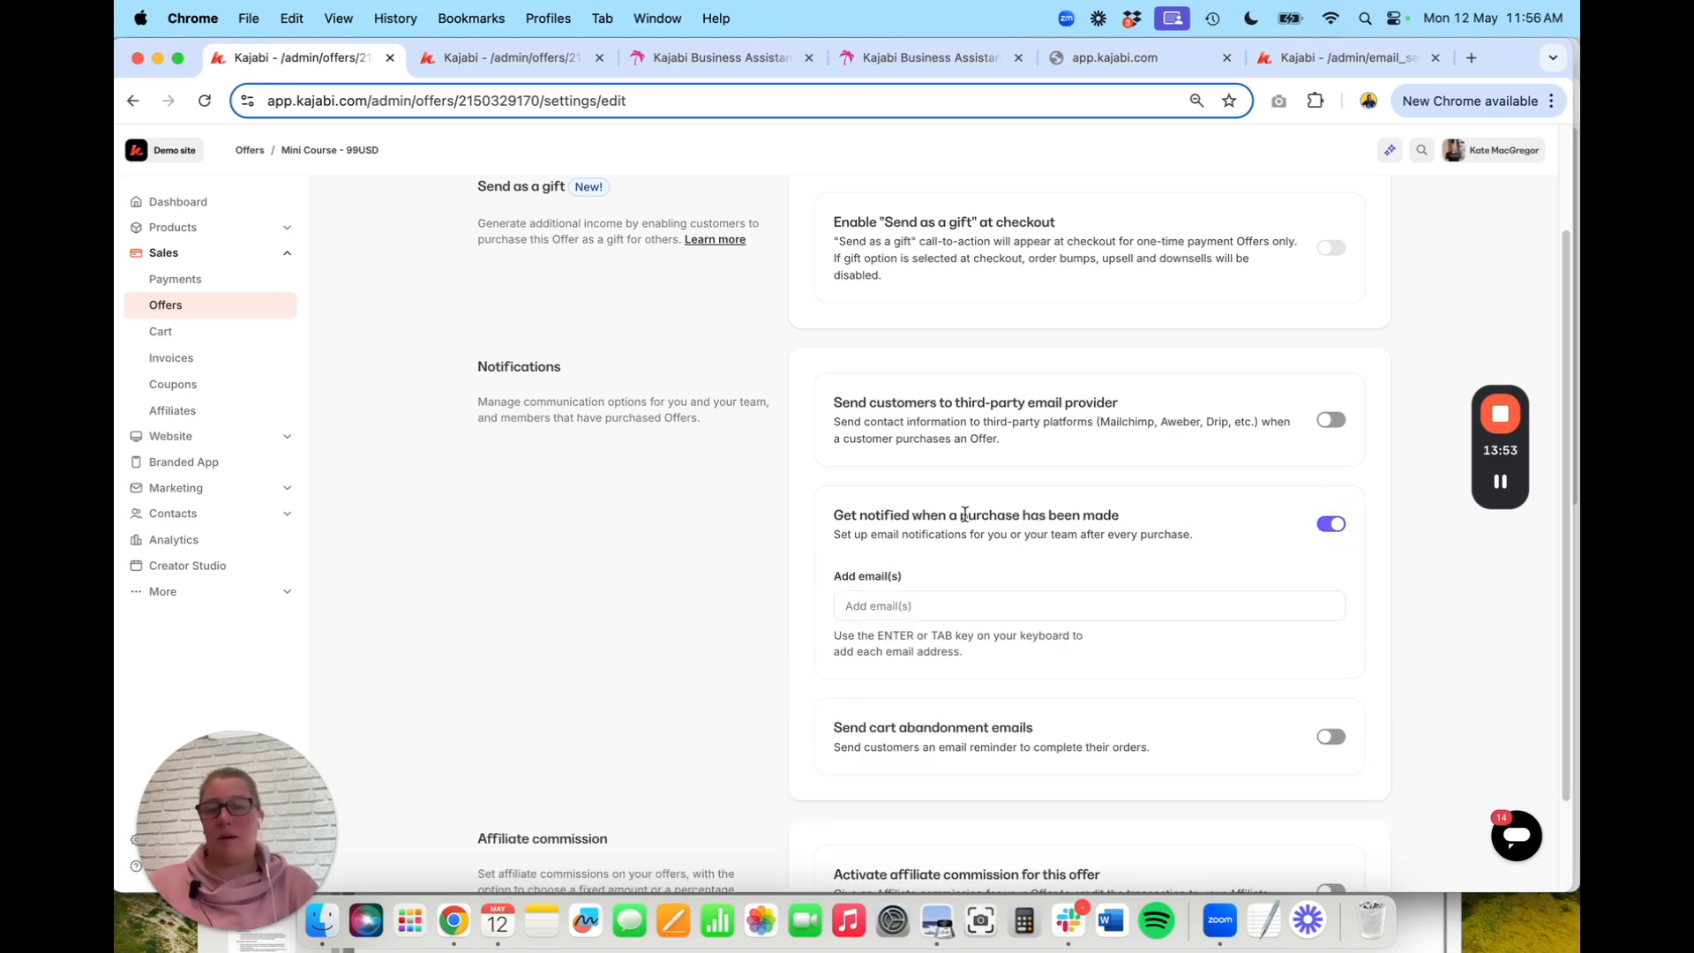
left_click(916, 604)
left_click(952, 643)
key("Return")
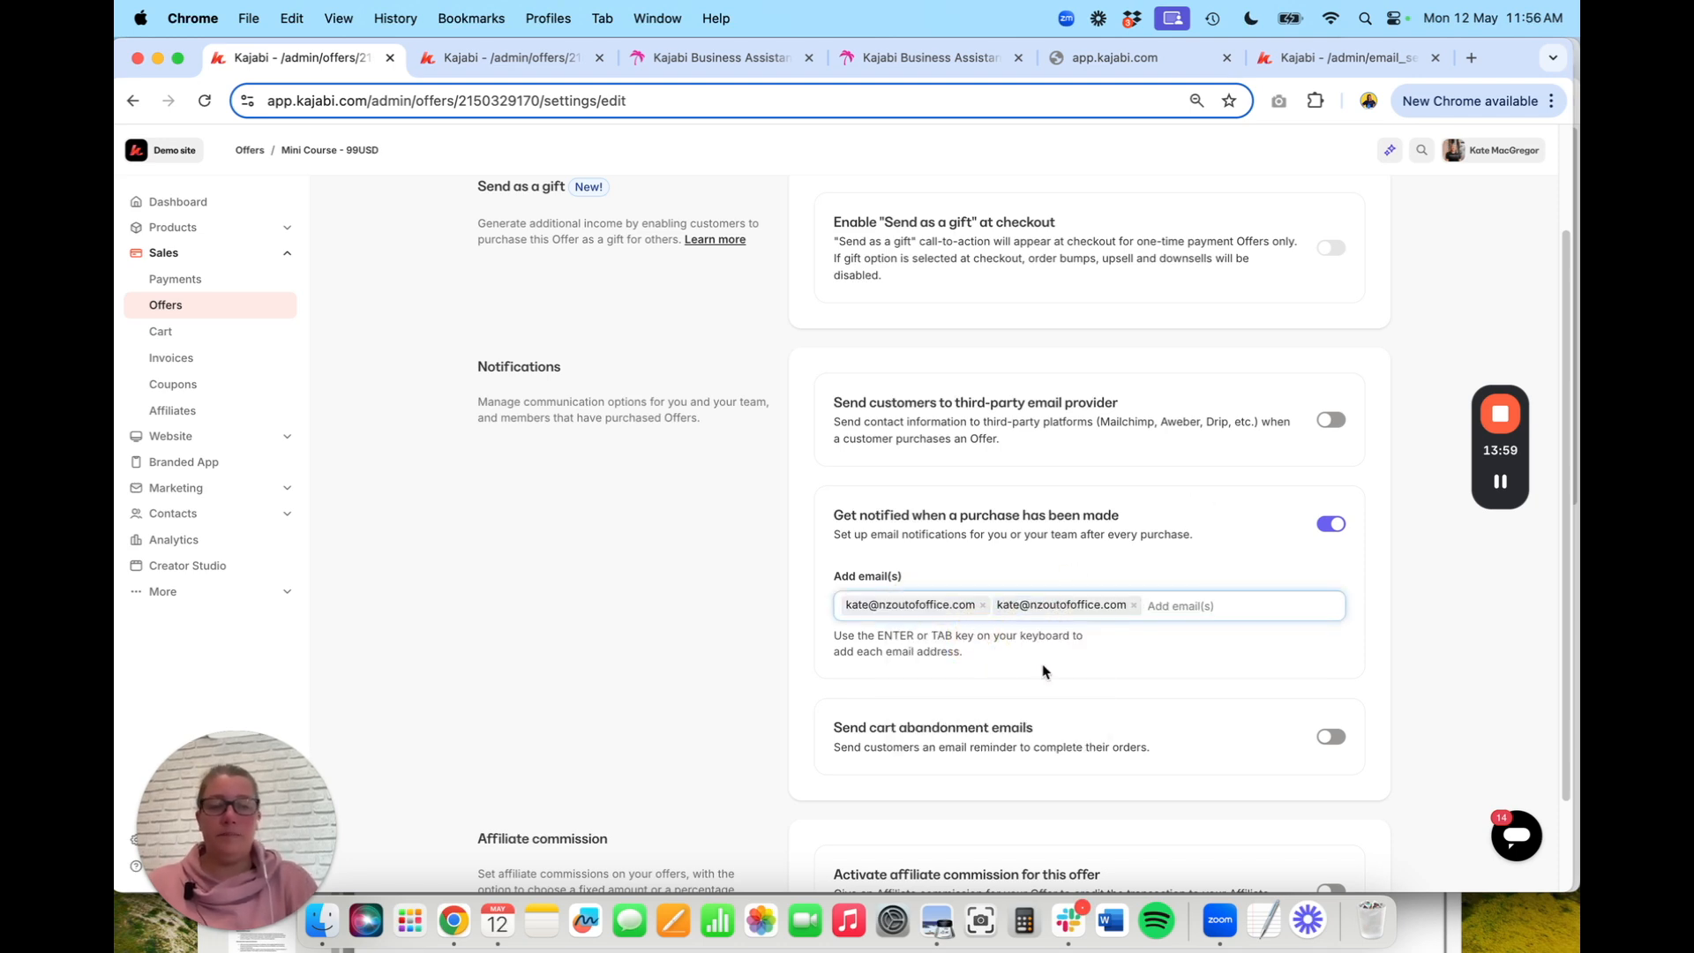
left_click(1134, 605)
left_click(1182, 565)
Review the cart abandonment and affiliate commission options, and save the offer's settings
scroll(1182, 566, "down", 3)
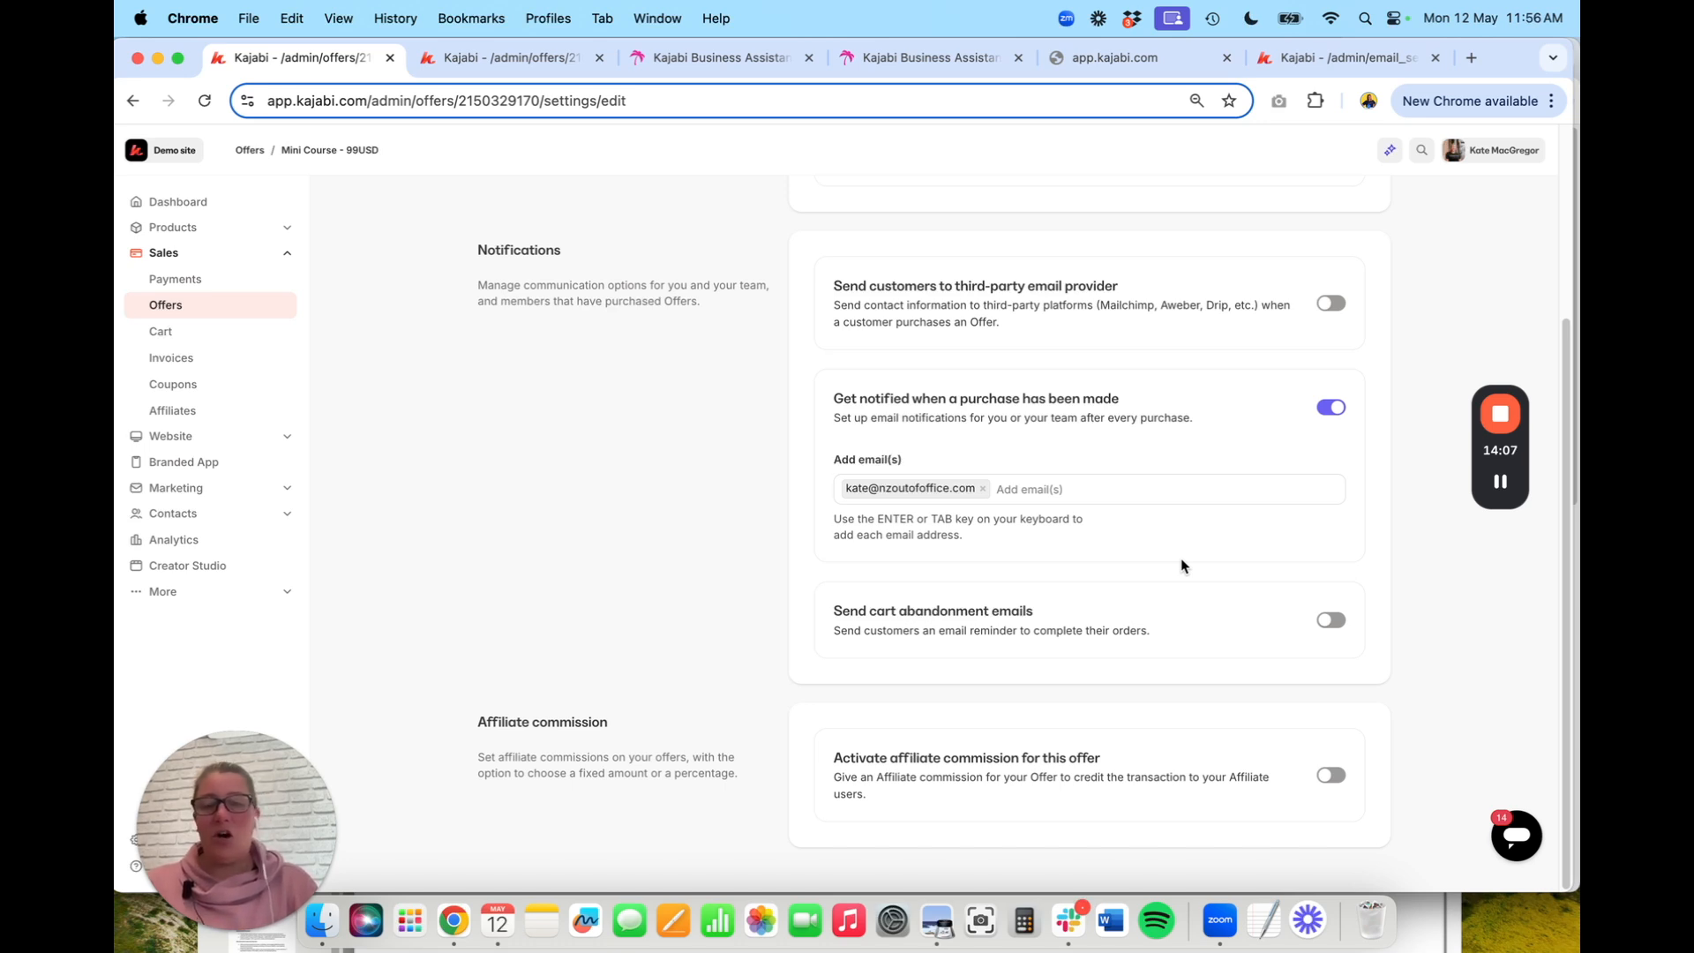
scroll(1157, 806, "up", 1)
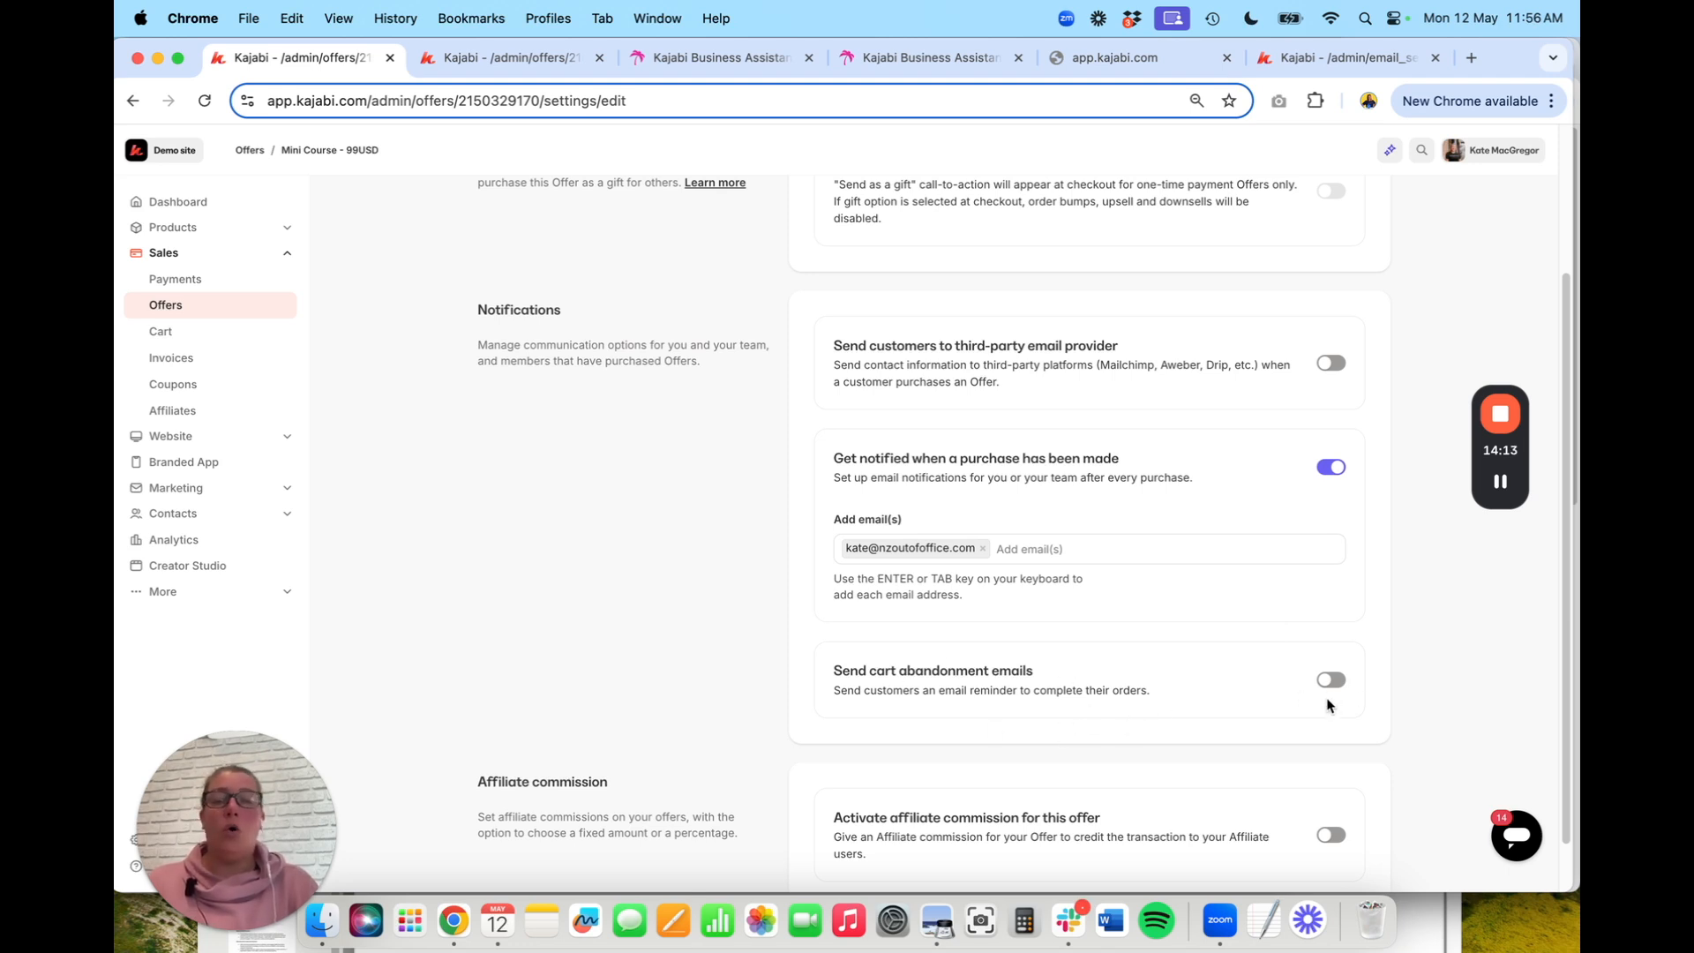
scroll(1035, 676, "up", 1)
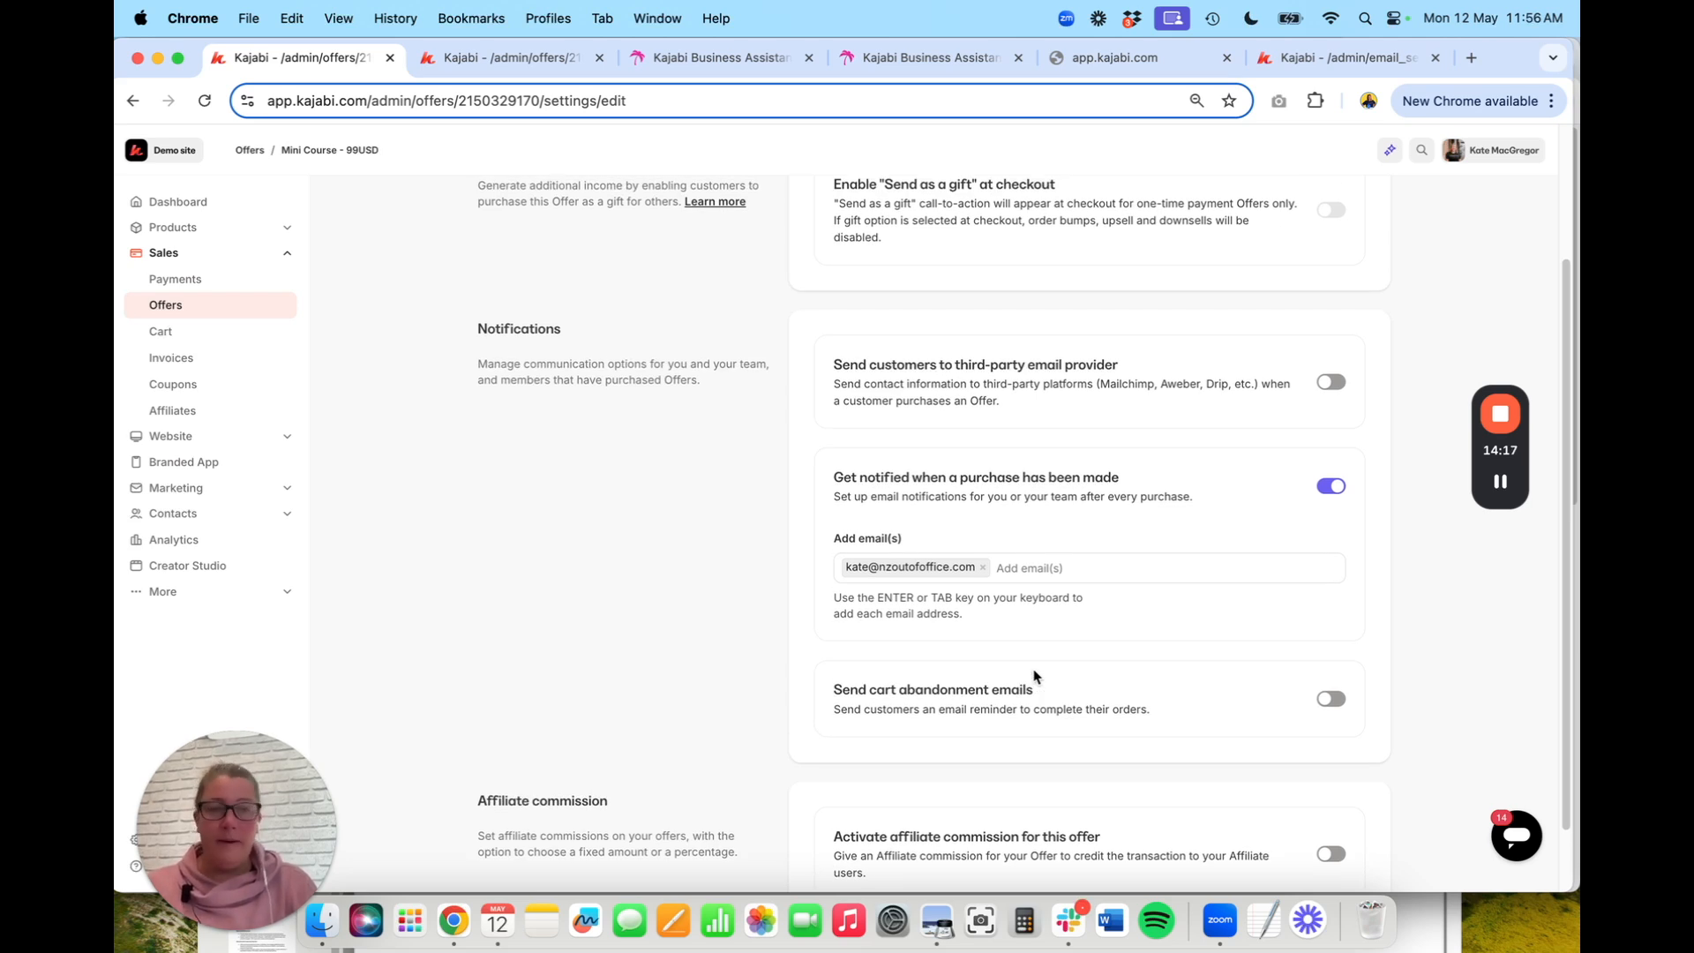
scroll(909, 736, "up", 5)
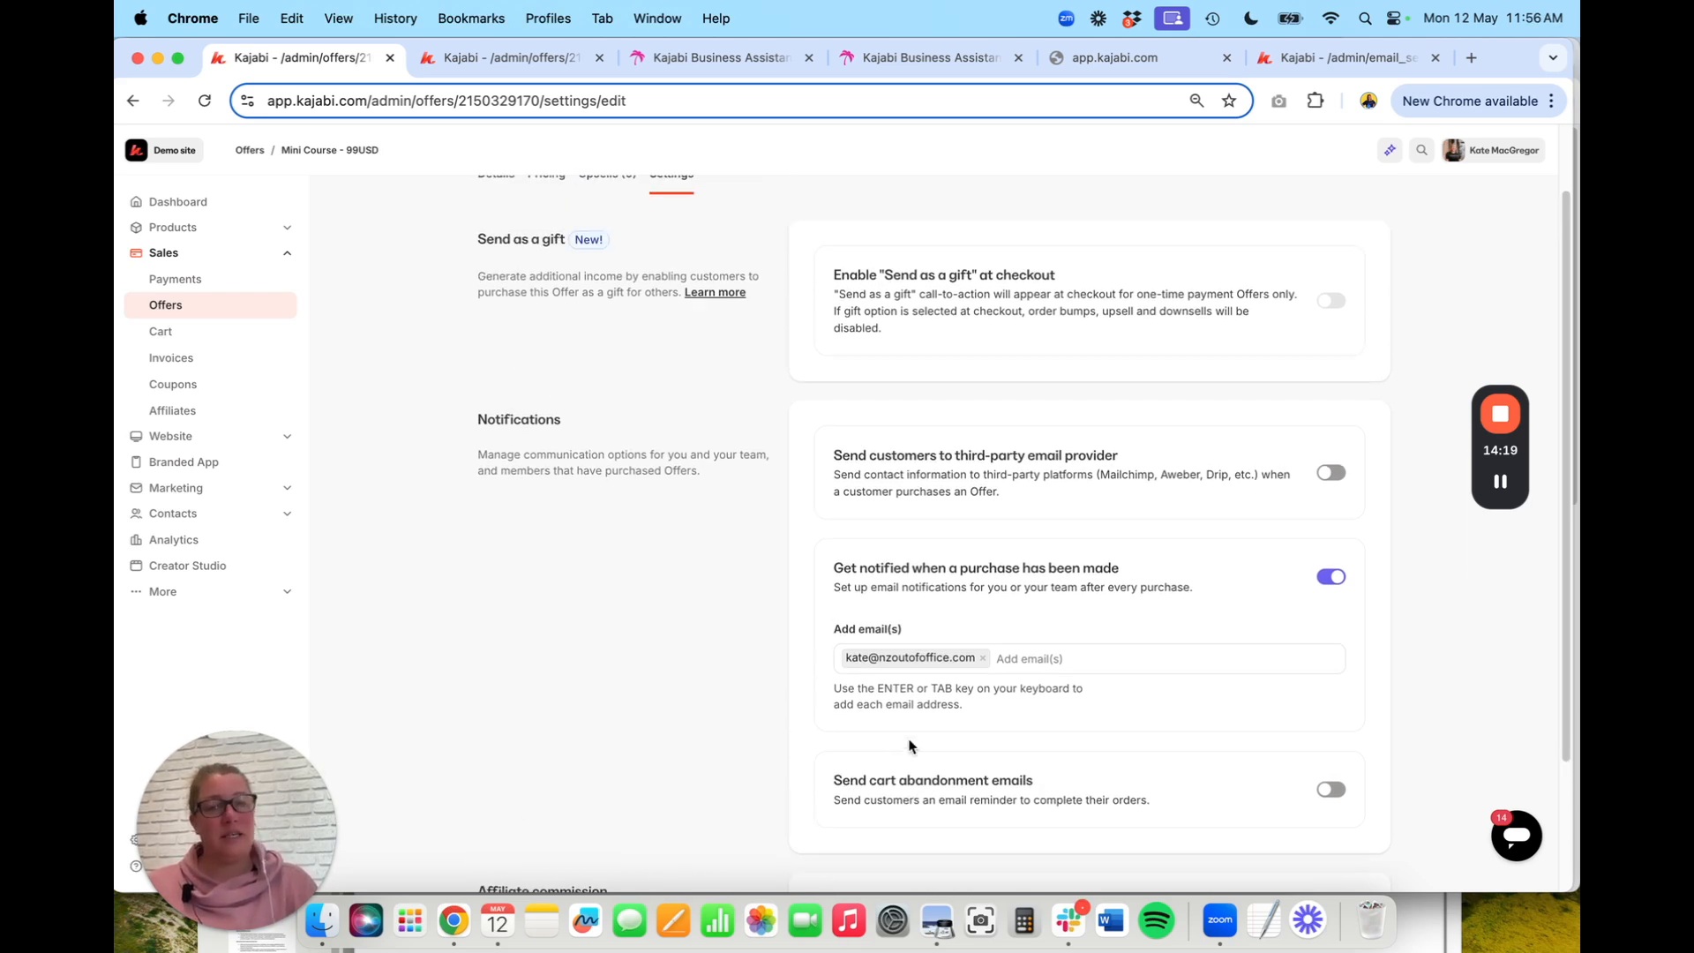
left_click(1358, 219)
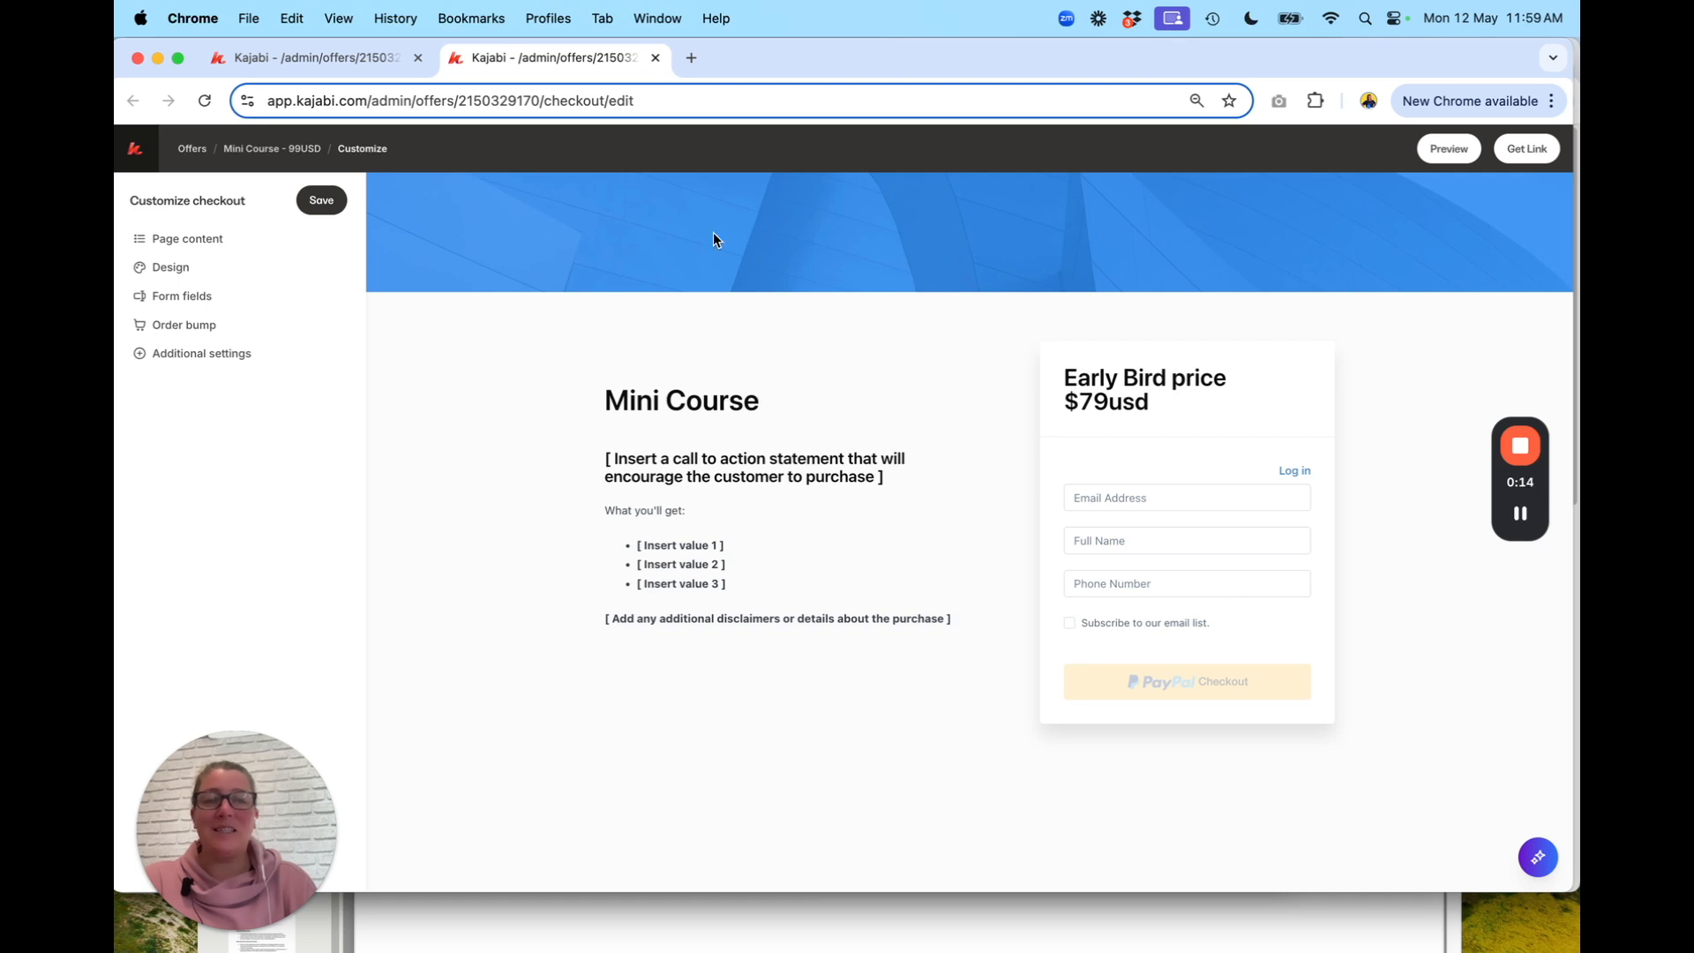
Open the checkout page preview in a new browser tab and examine its layout, price text and form fields
right_click(1451, 159)
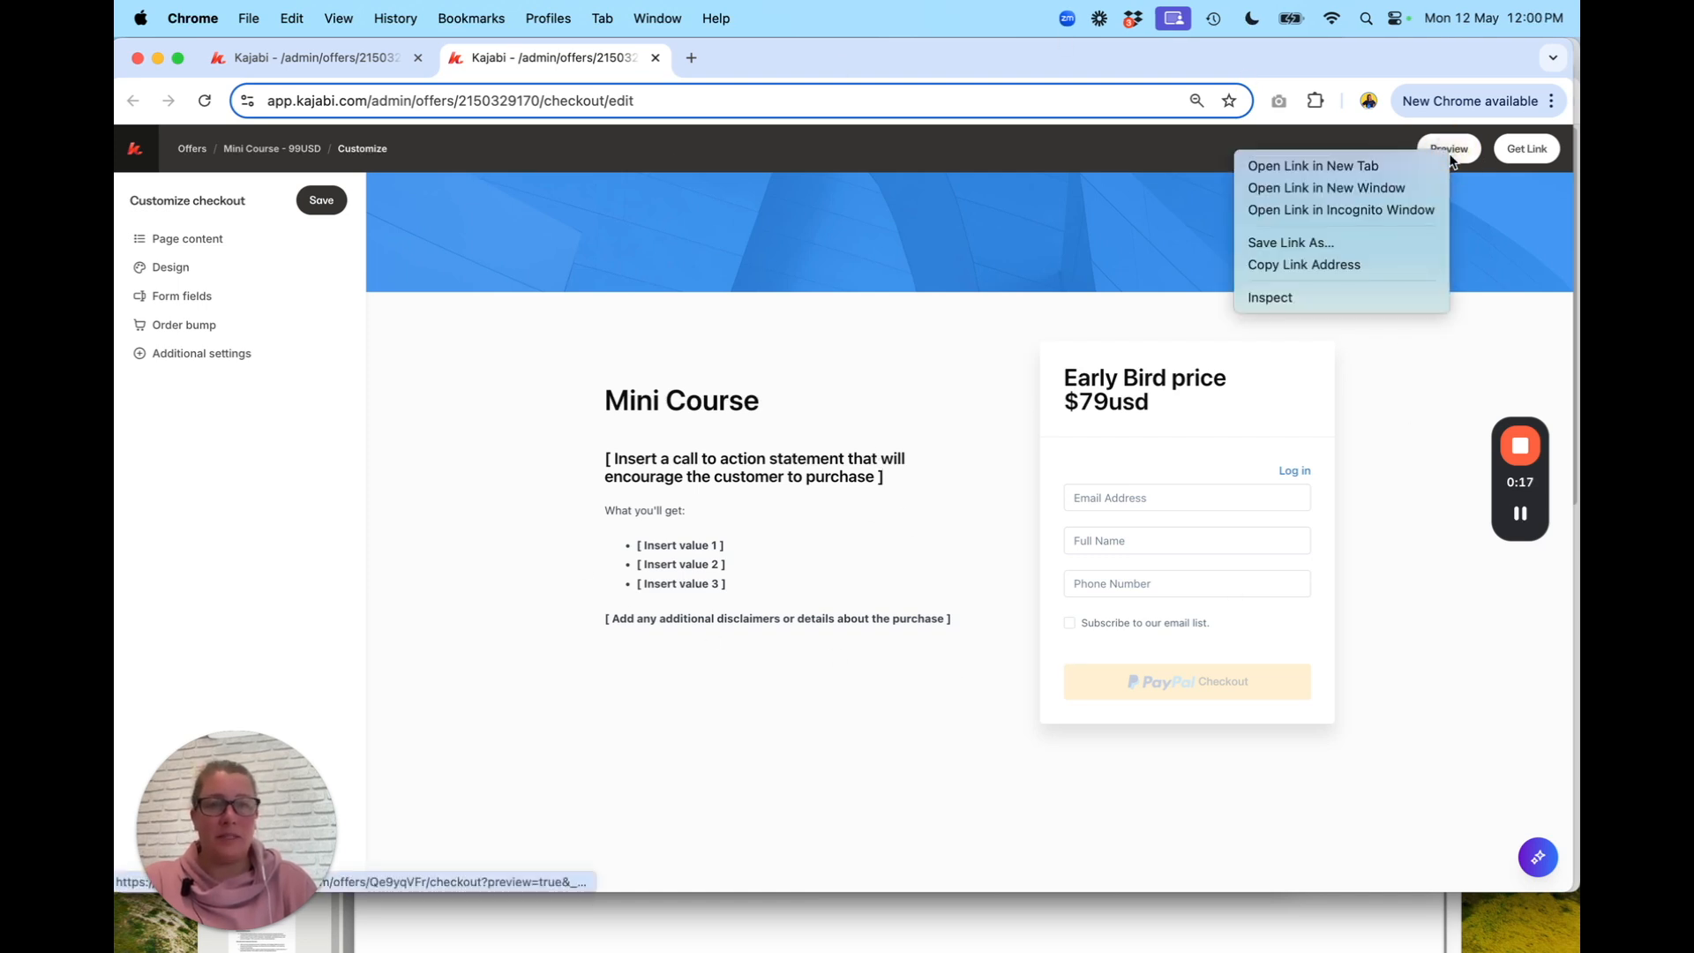
left_click(1410, 157)
left_click(823, 60)
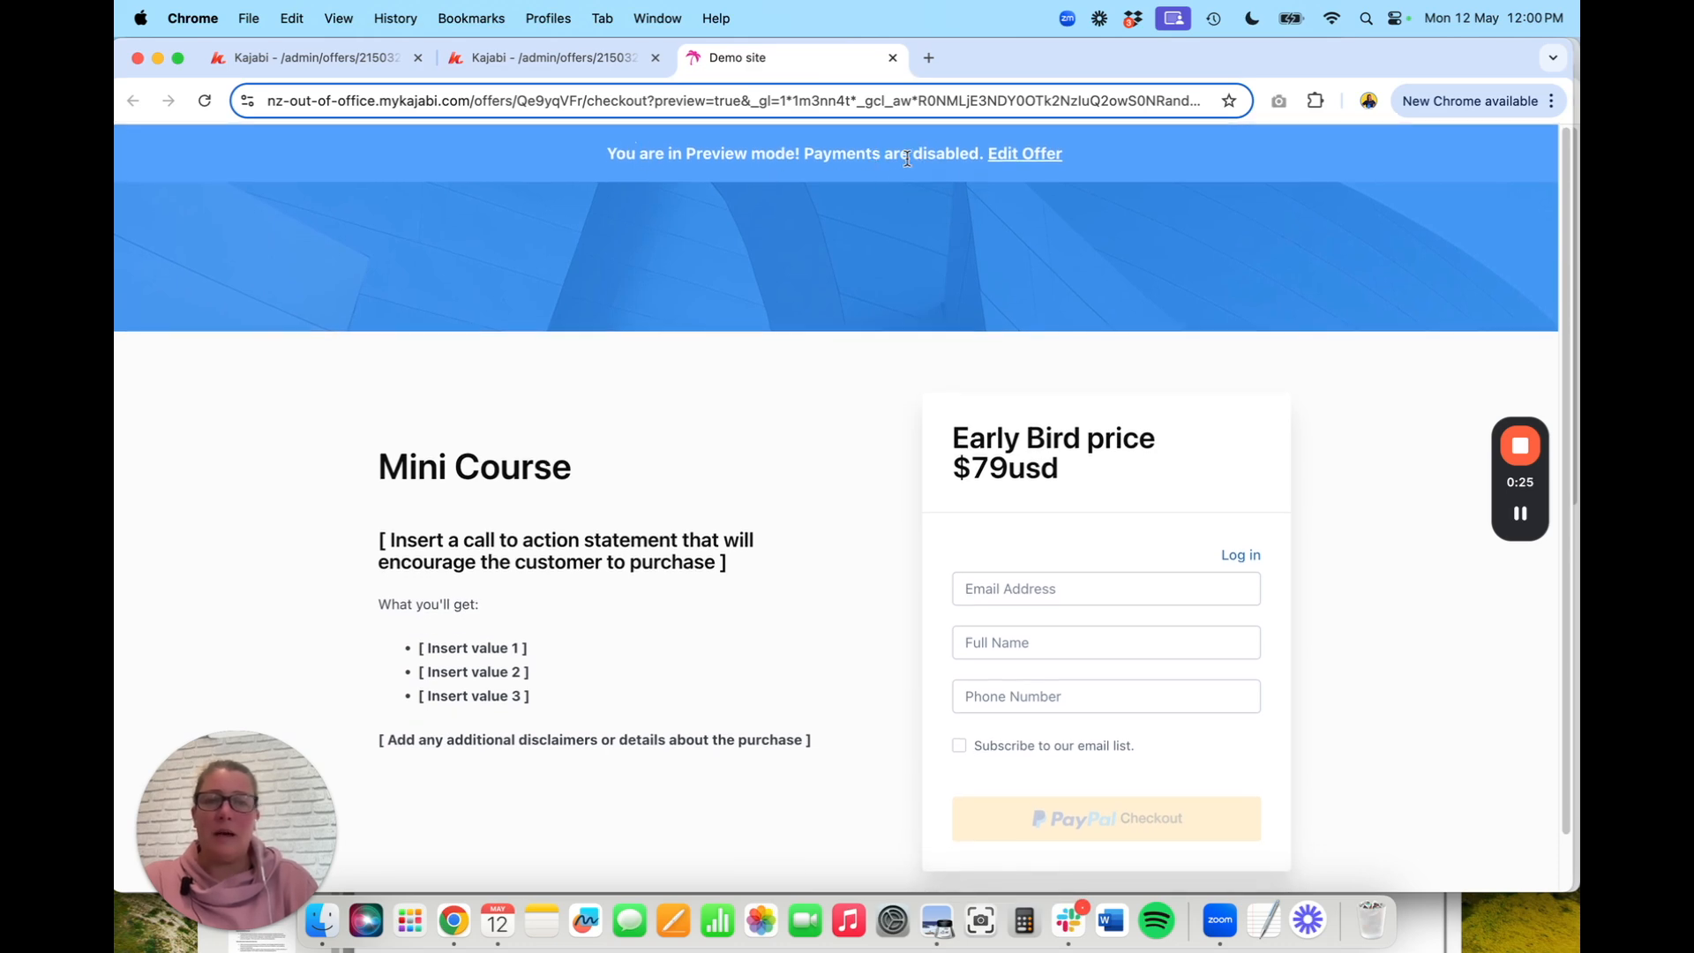
scroll(832, 496, "down", 2)
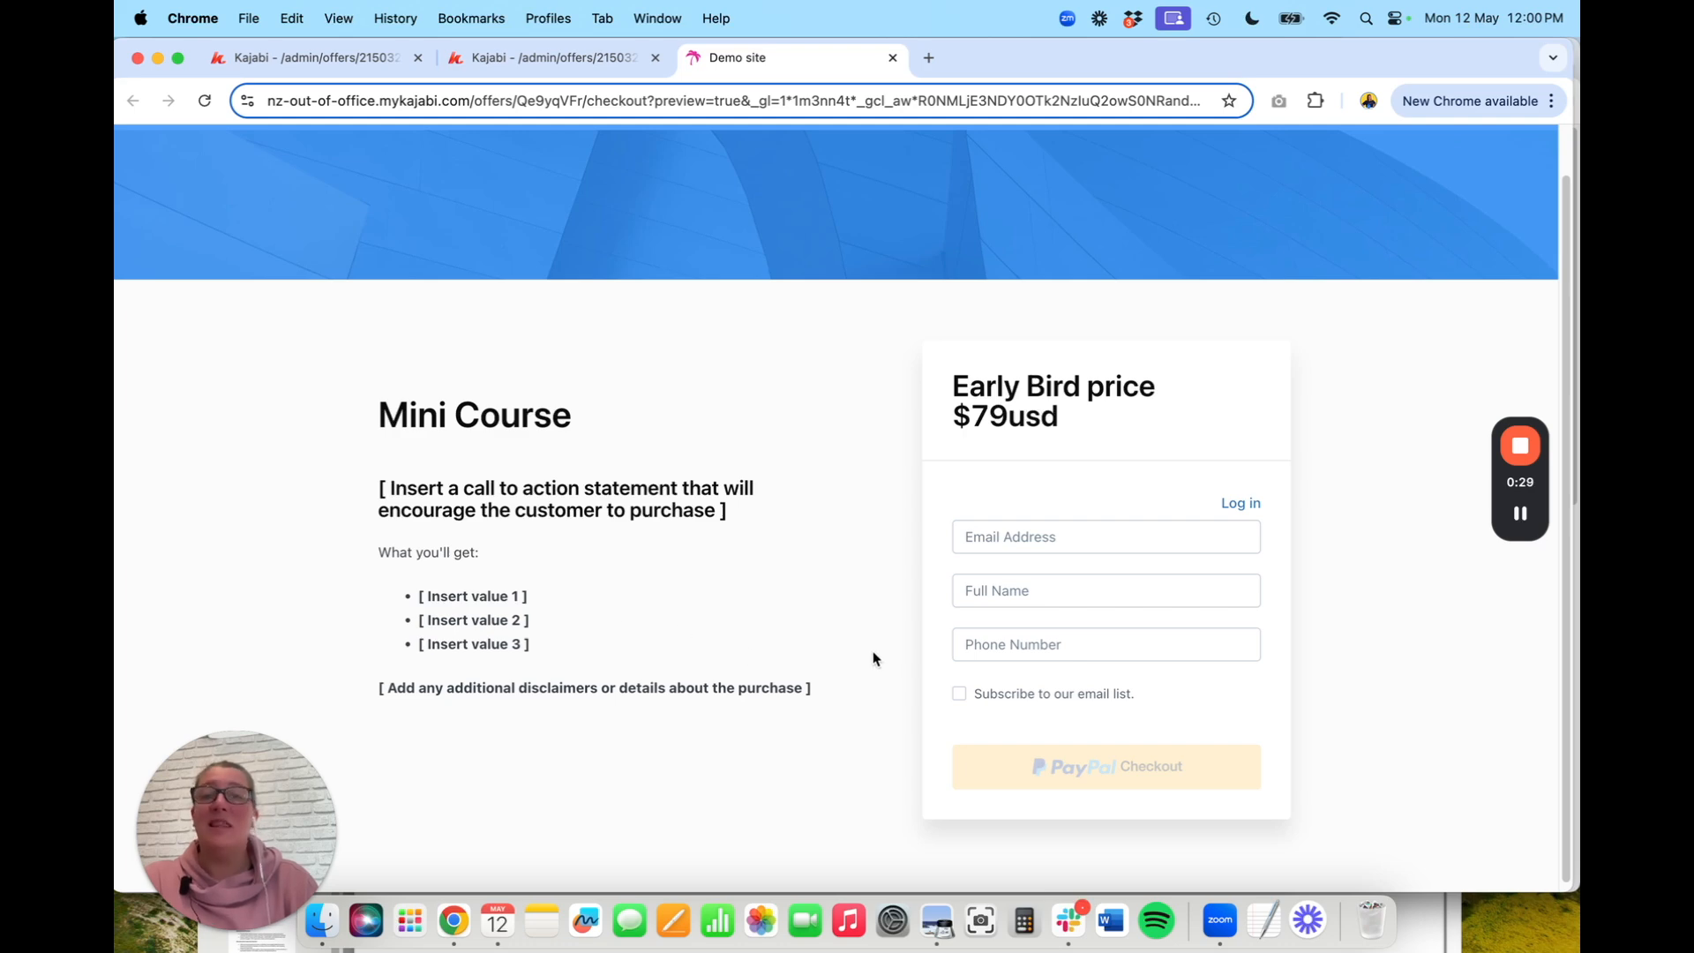
scroll(872, 659, "up", 2)
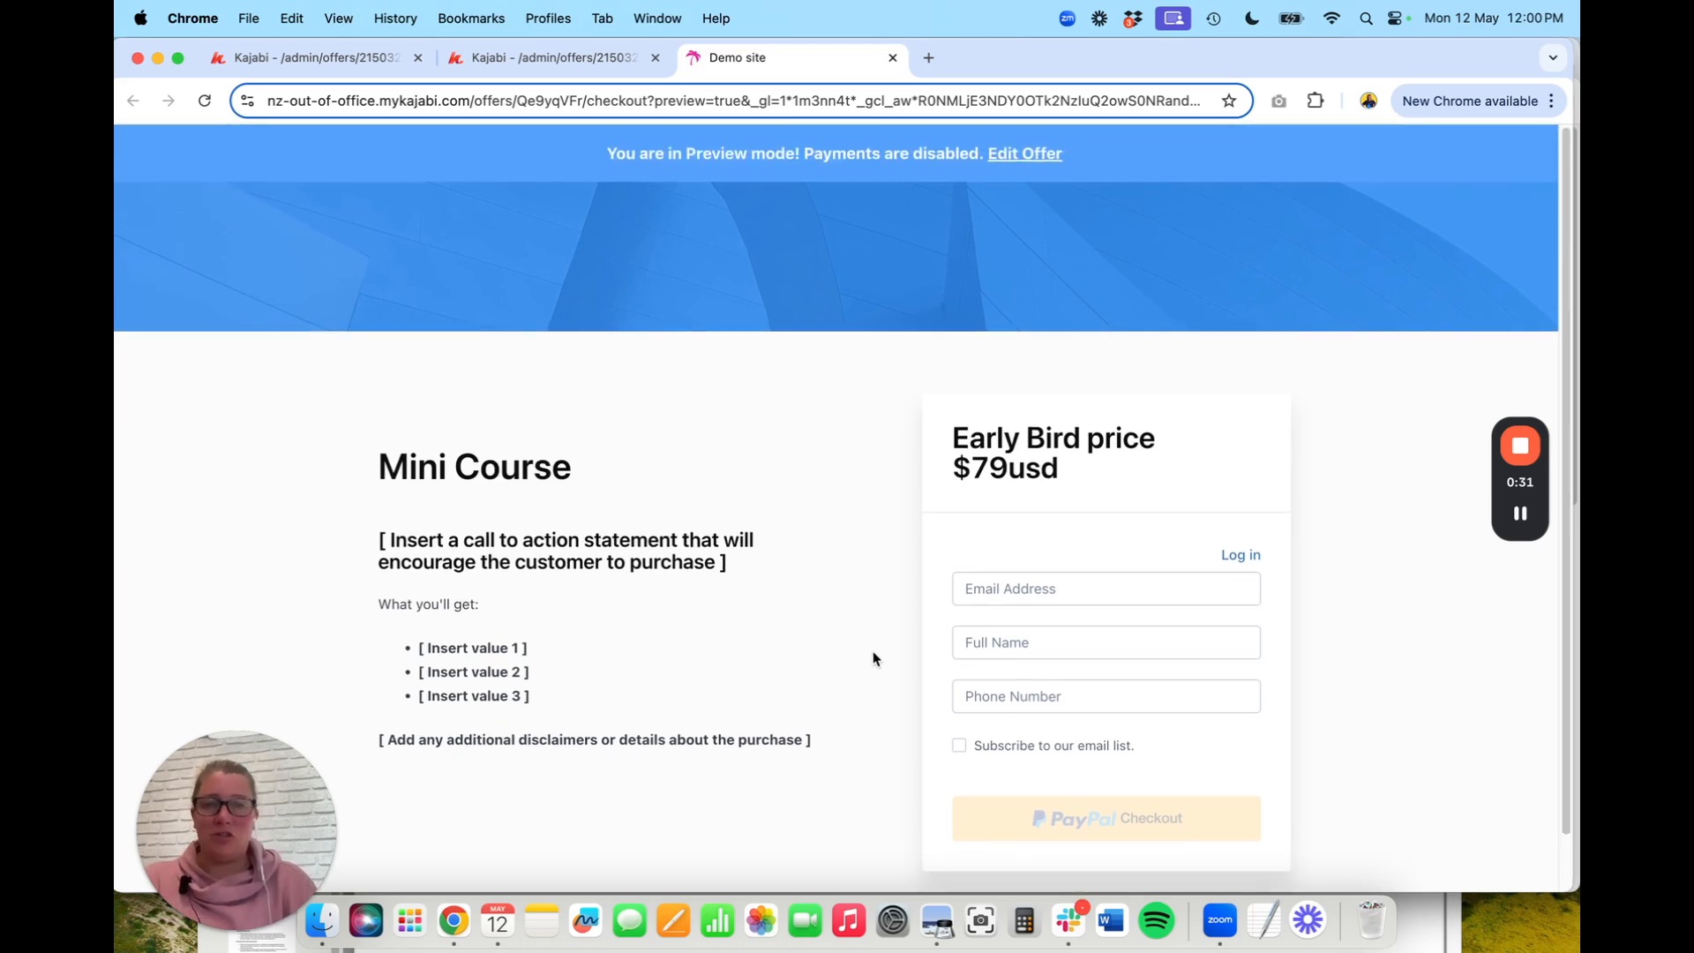
scroll(872, 658, "down", 1)
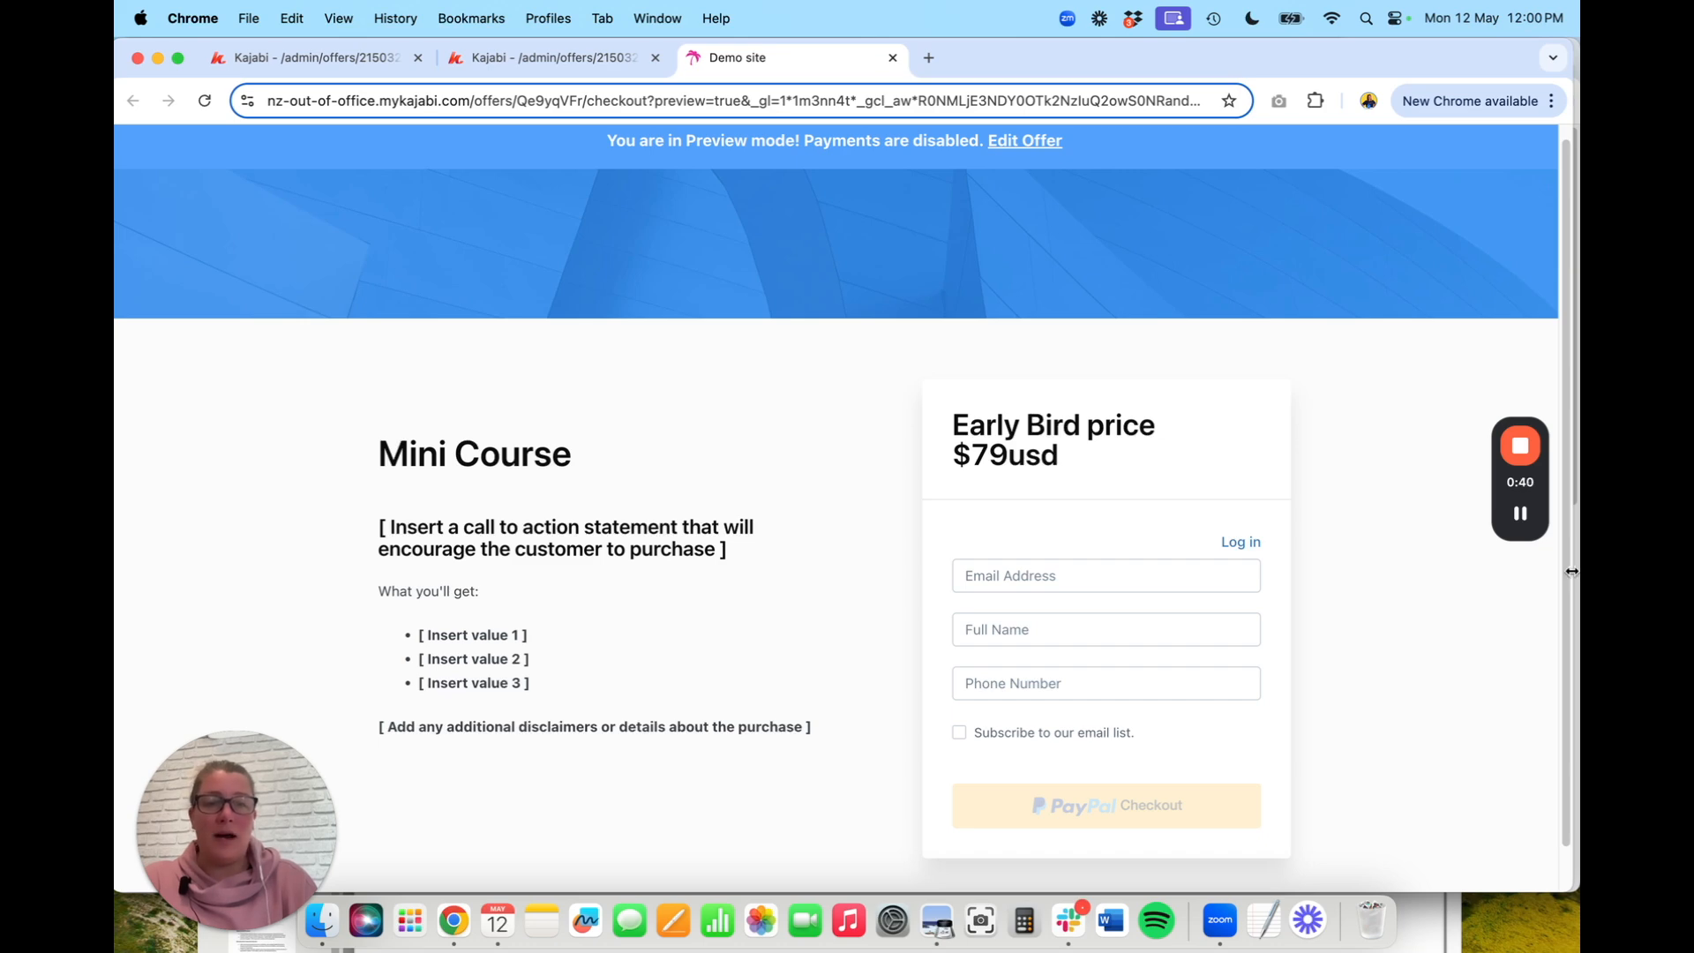
Narrow the browser window to check the checkout preview's mobile layout, and widen the window again
left_click(1520, 514)
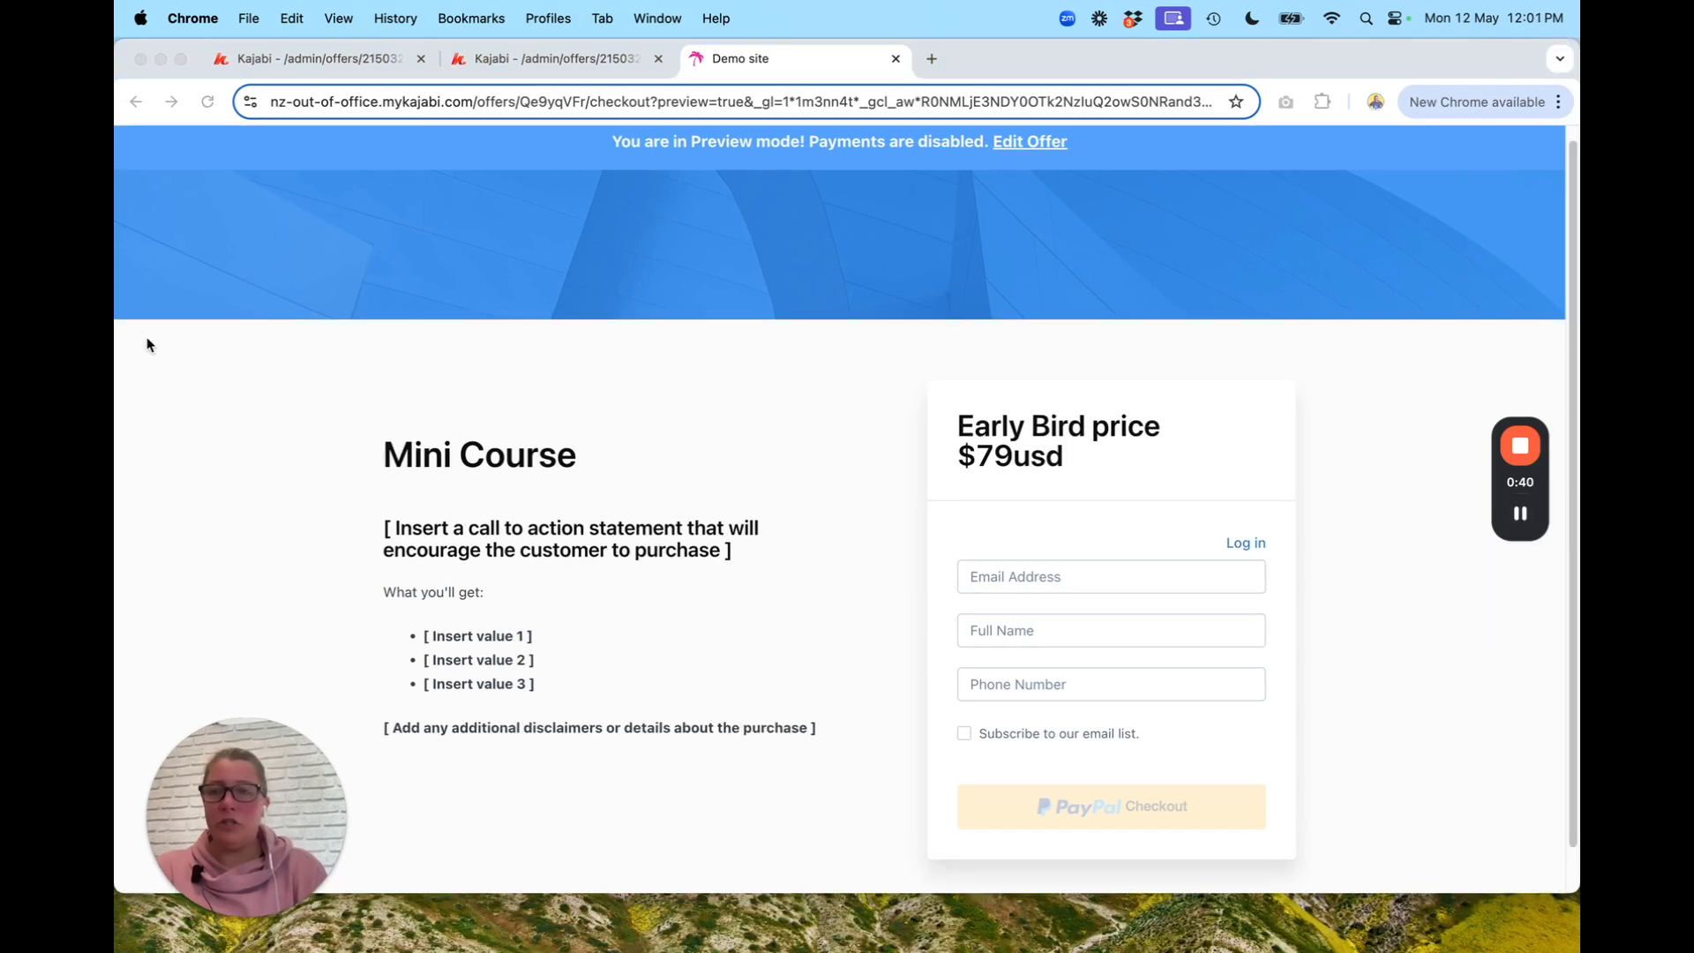
left_click_drag(116, 346, 1342, 416)
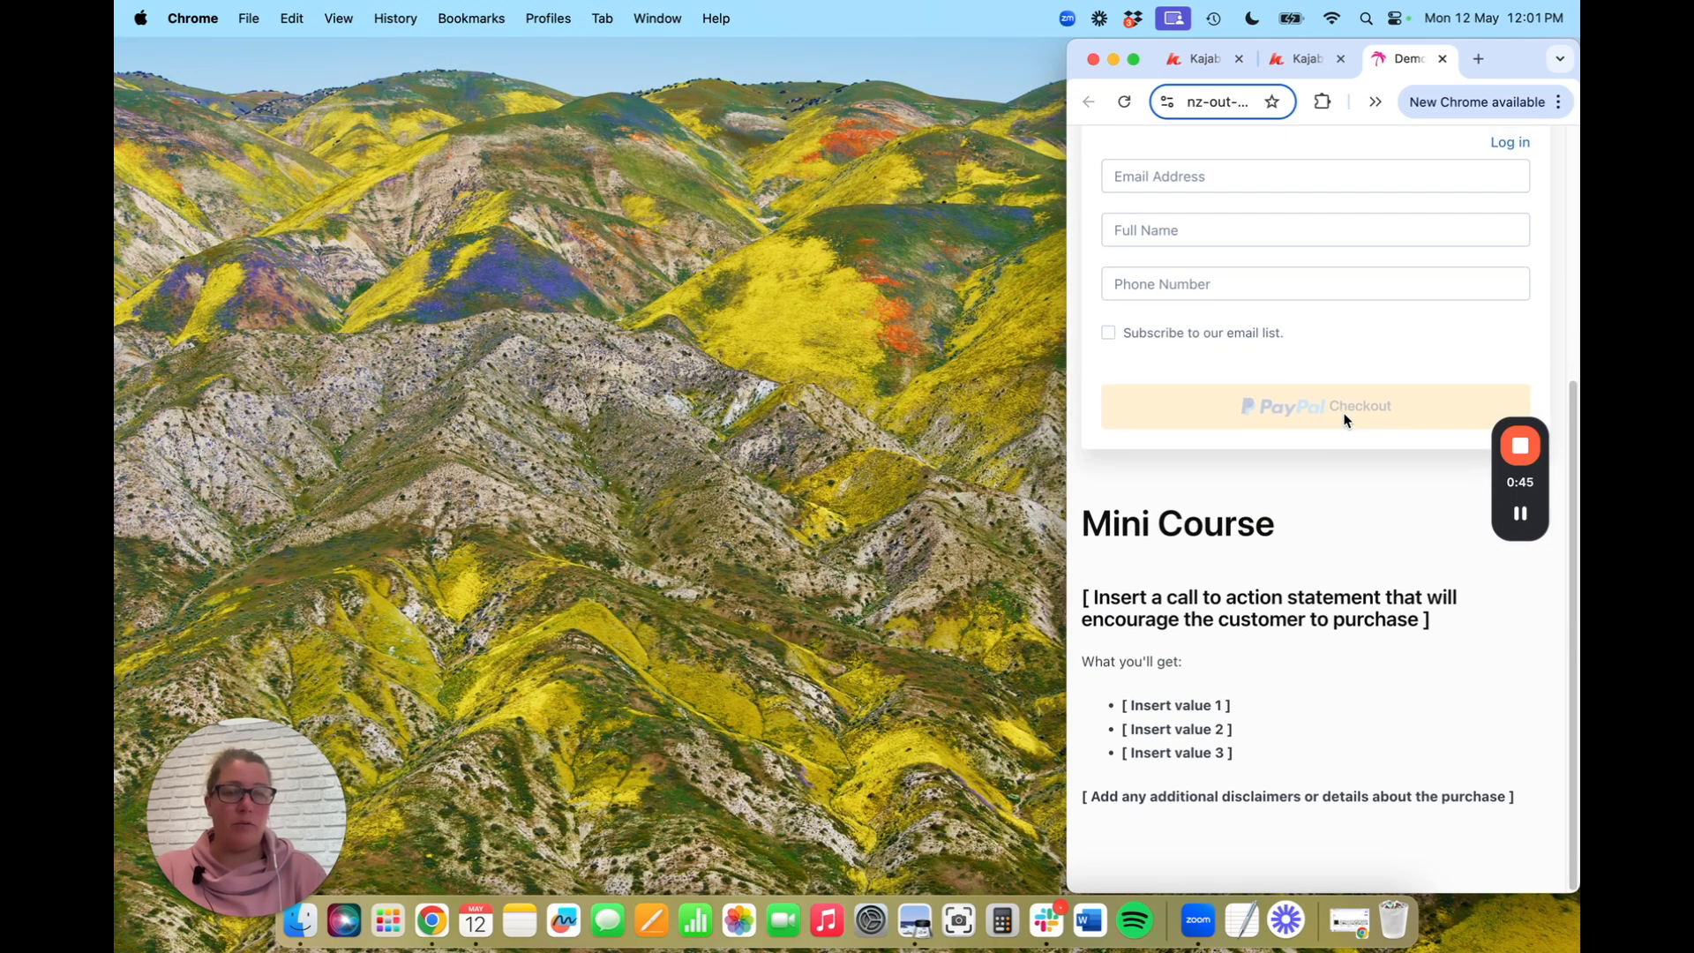
scroll(1342, 420, "up", 5)
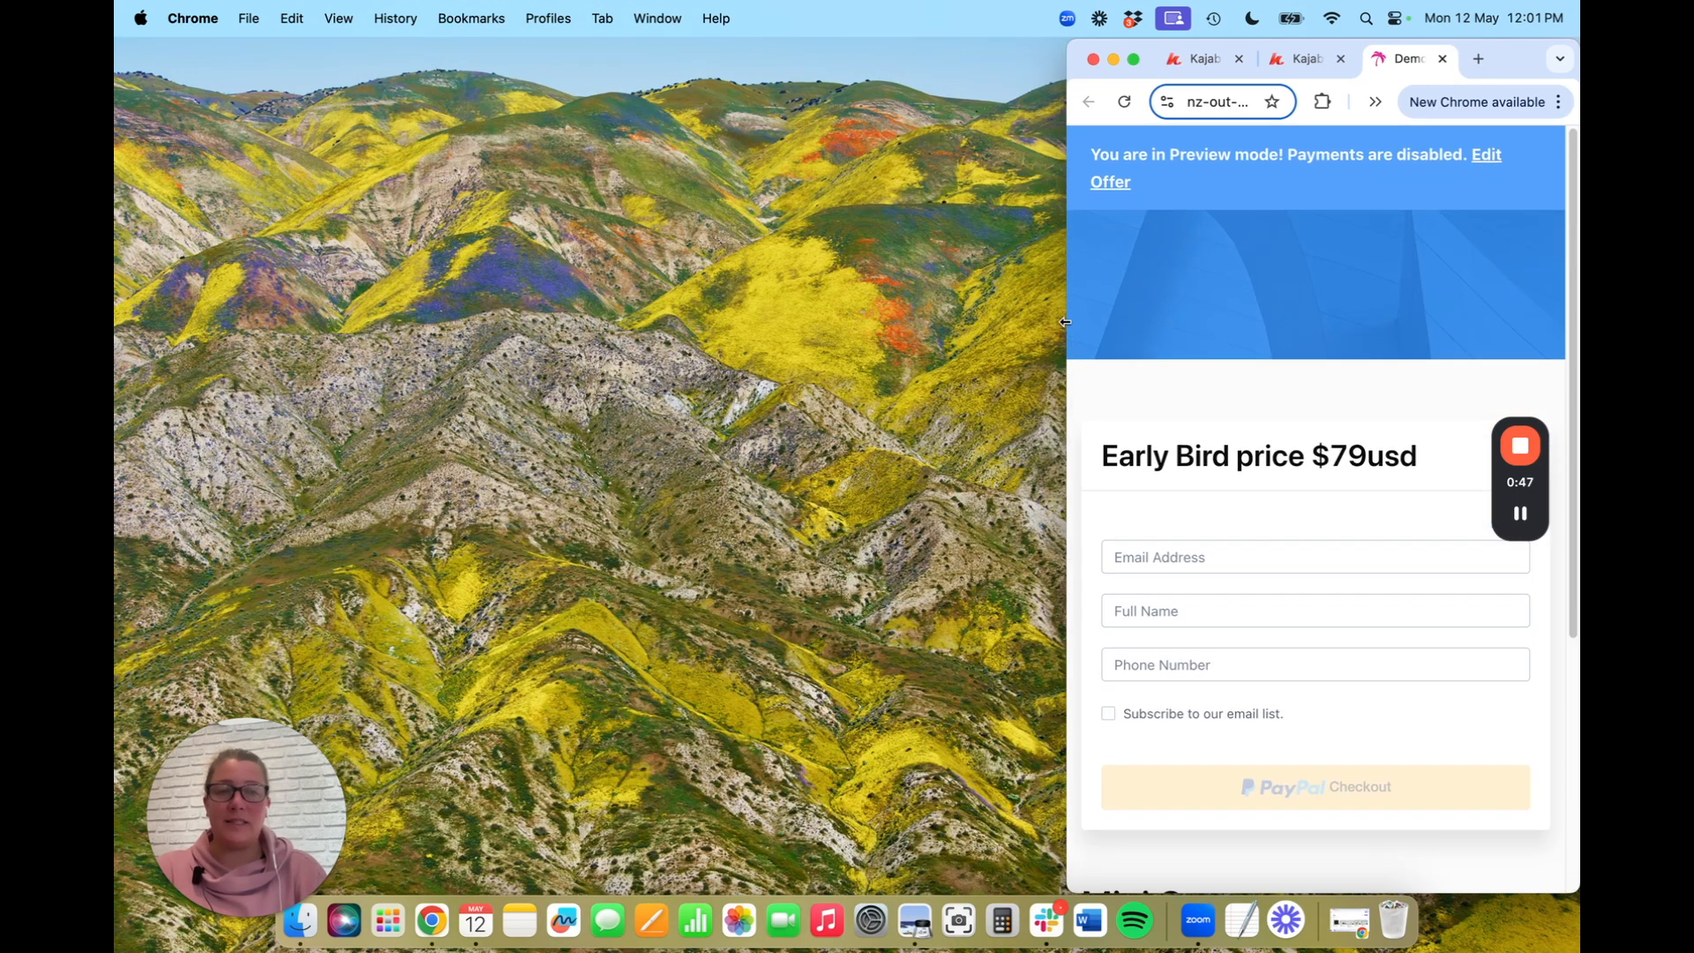
left_click_drag(1065, 322, 121, 304)
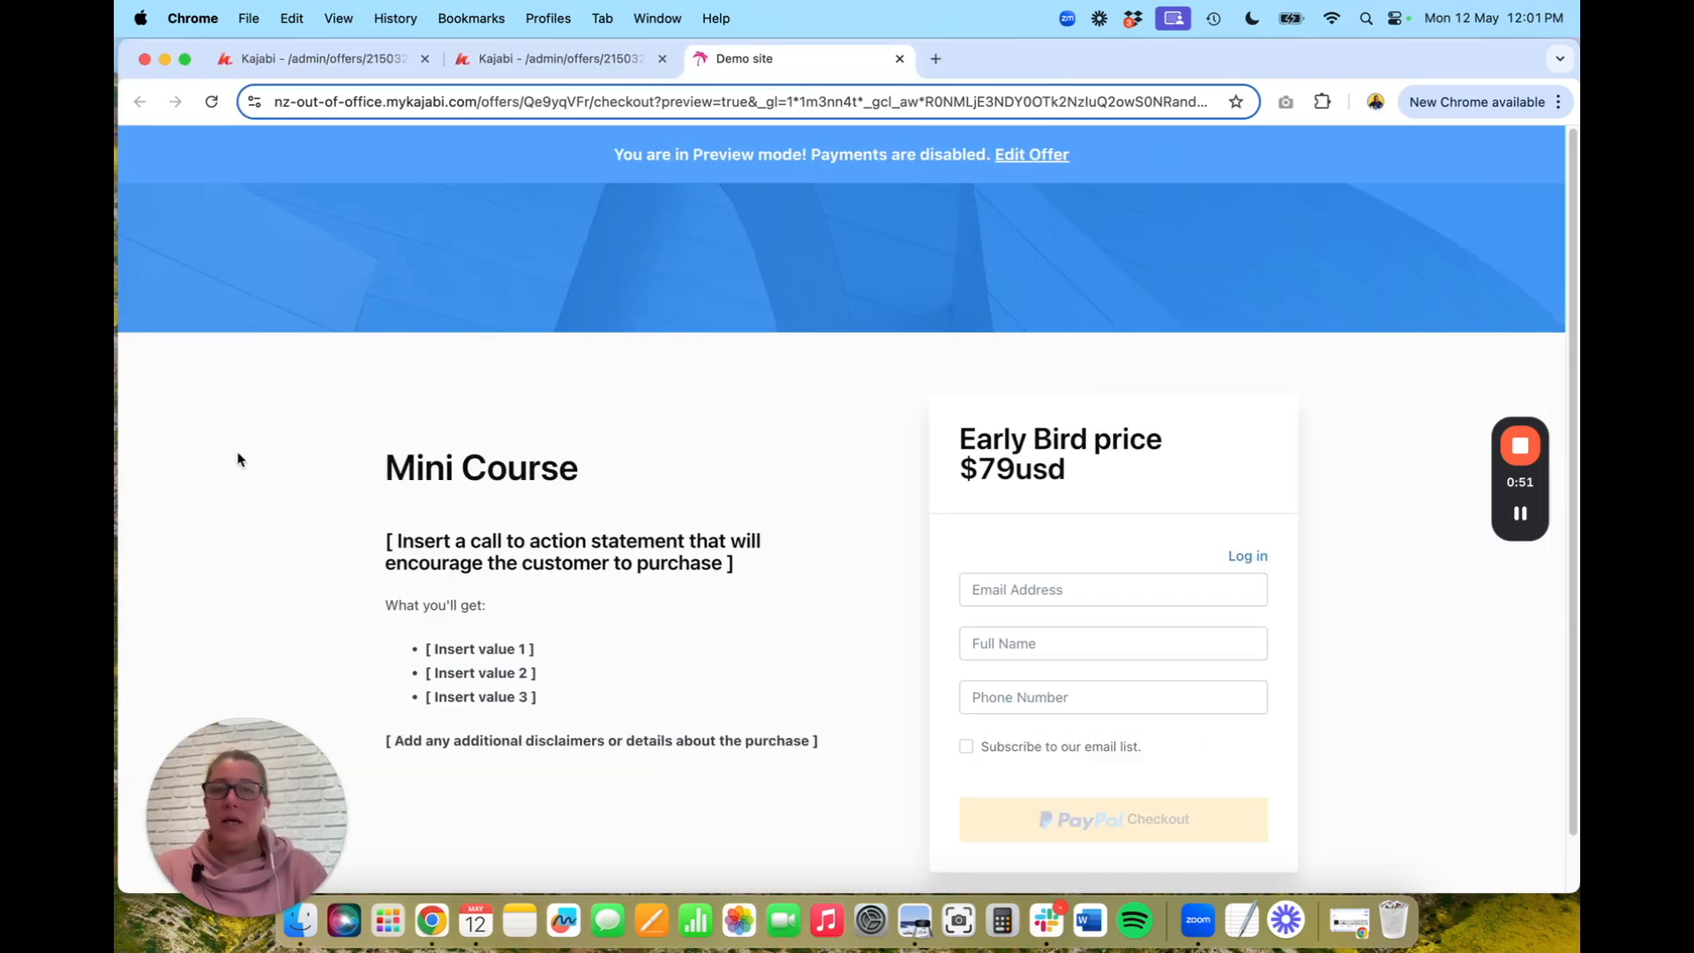
Look at the offer's details, and open the banner's design settings in the checkout page editor
left_click(346, 67)
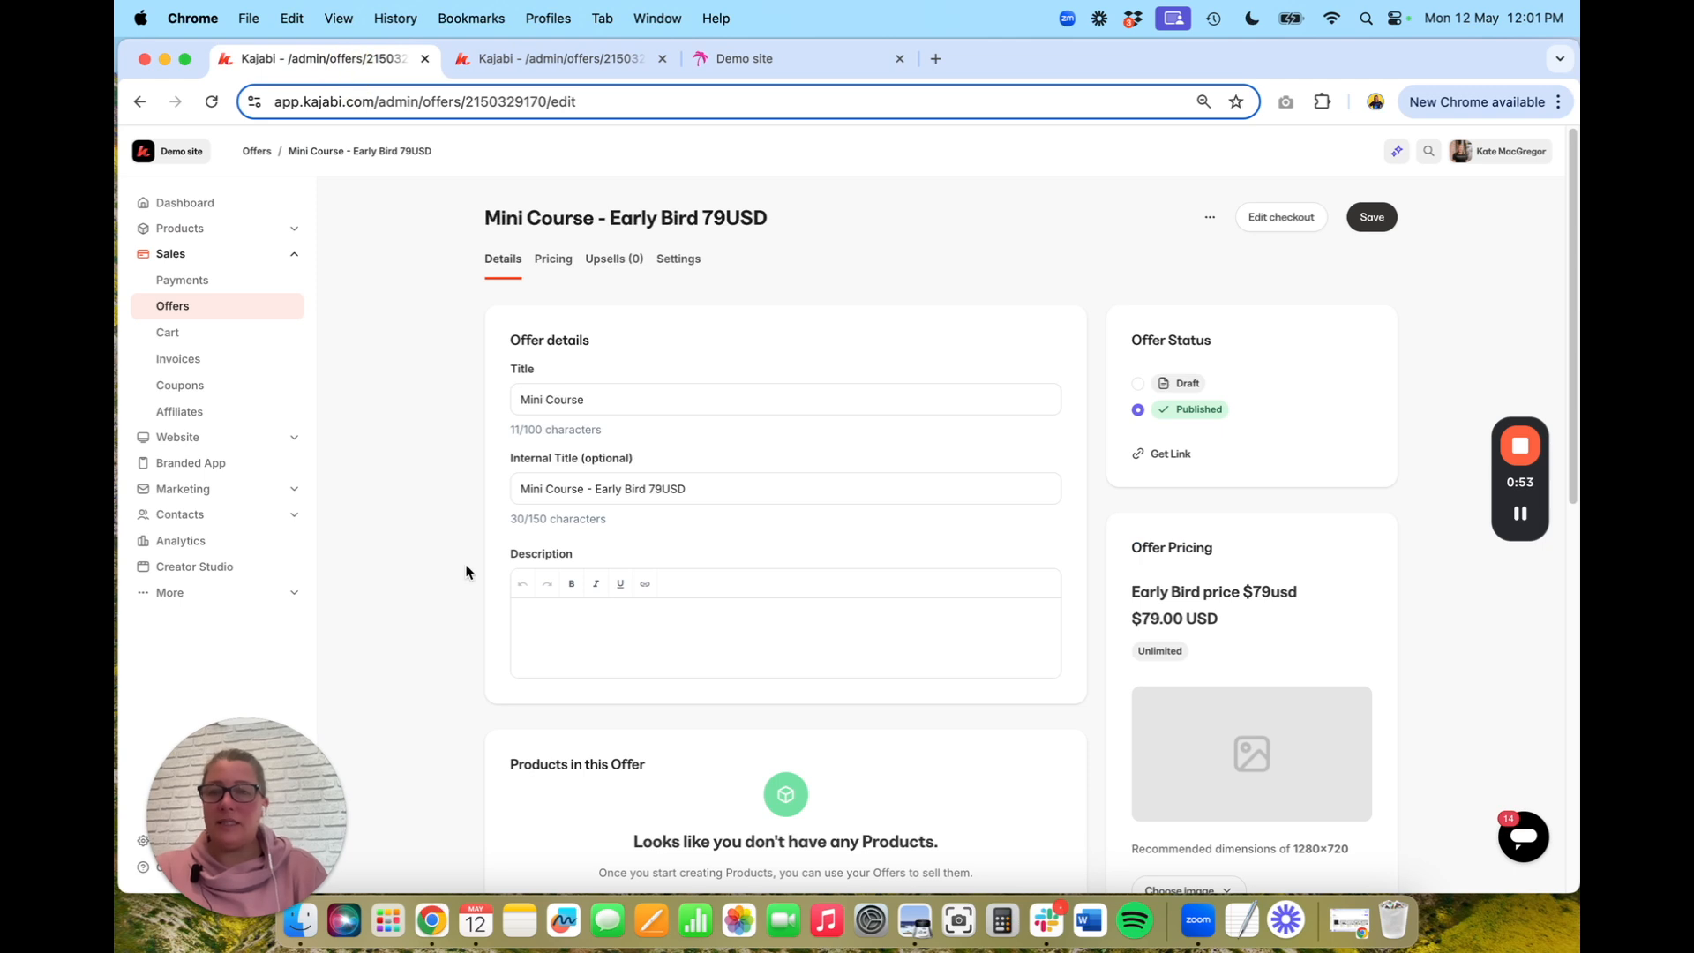
left_click(543, 60)
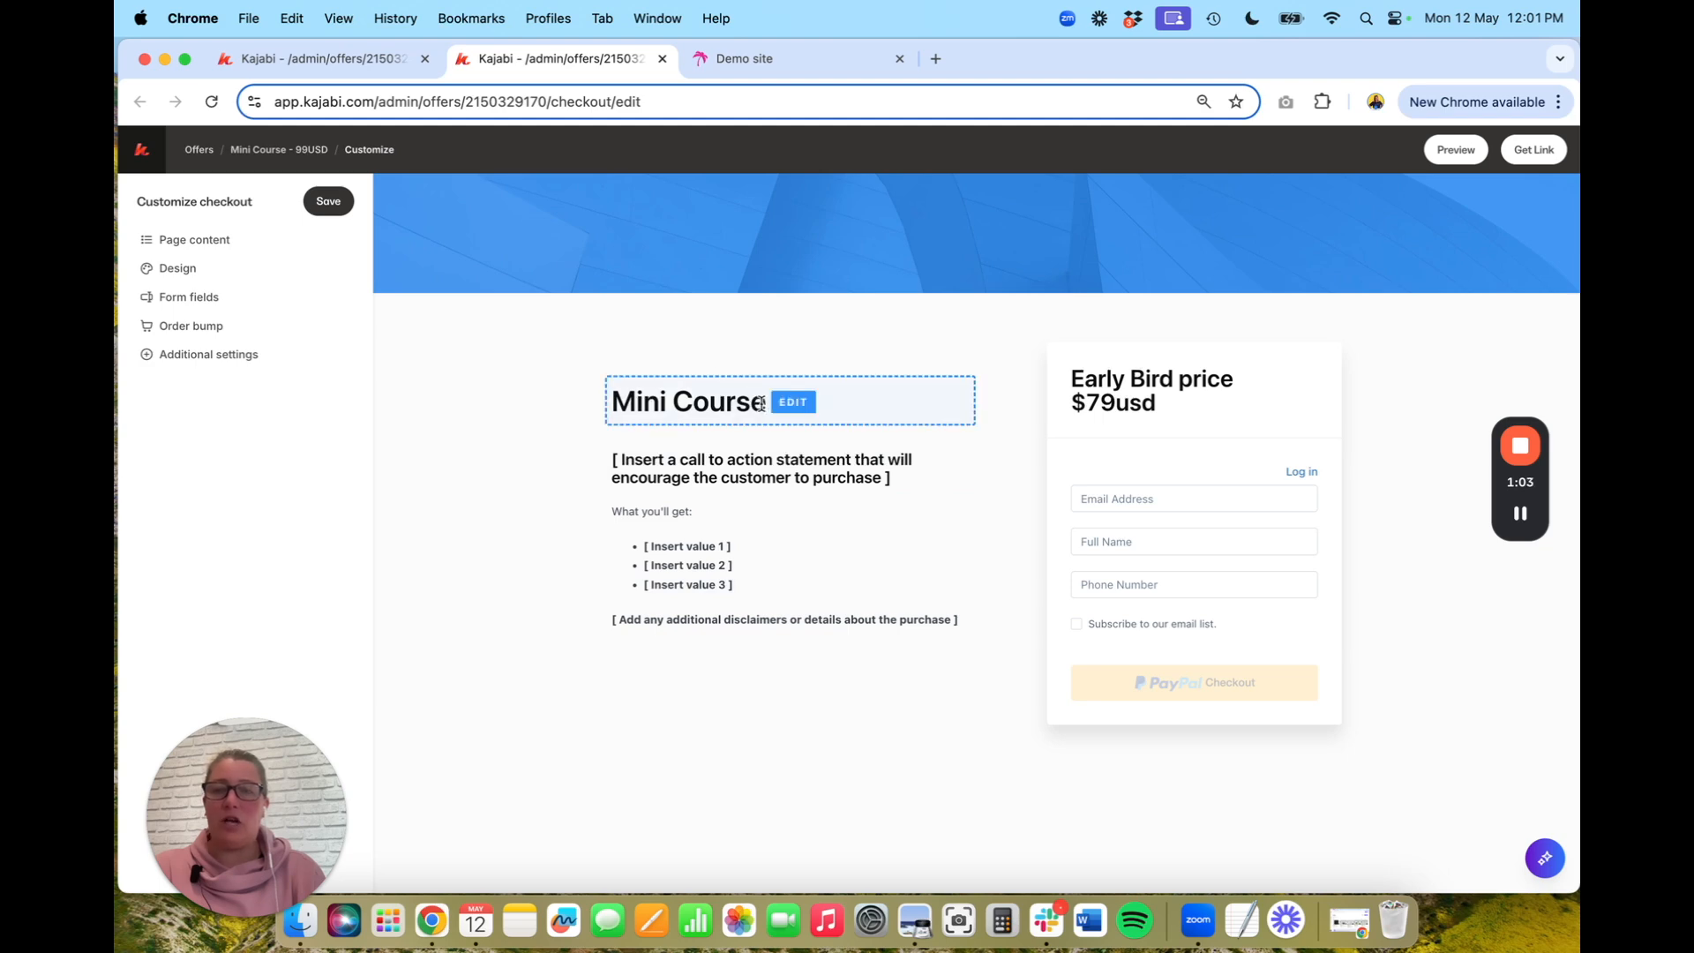
left_click(698, 209)
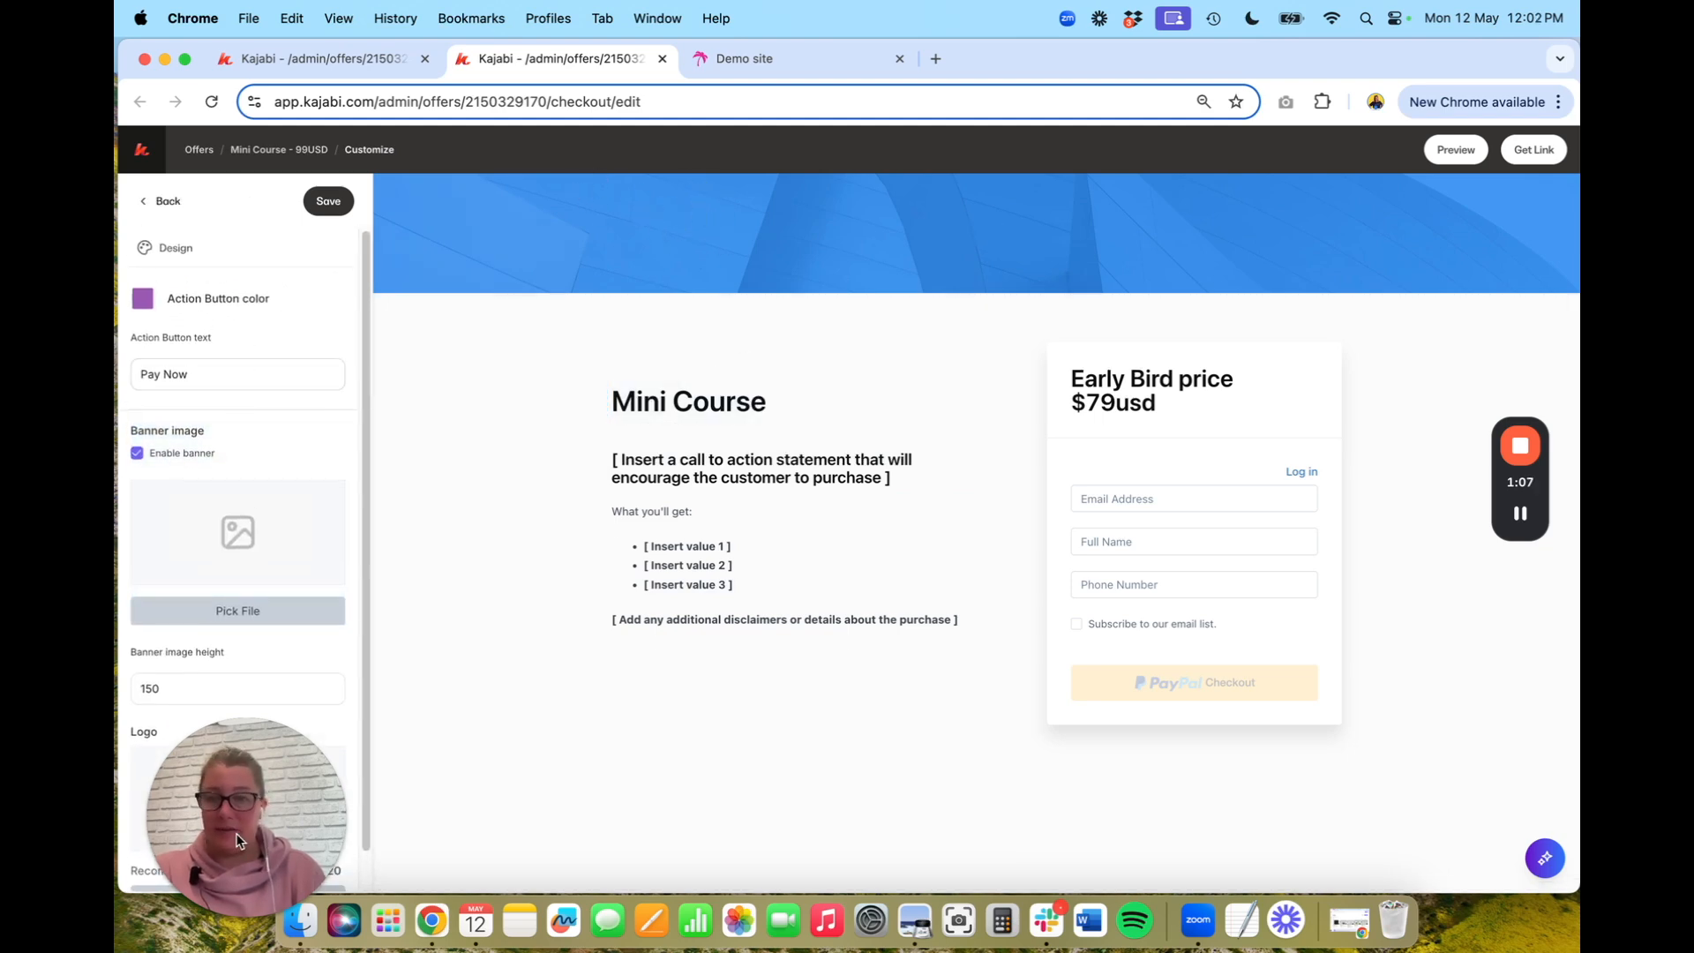
left_click_drag(241, 831, 1524, 797)
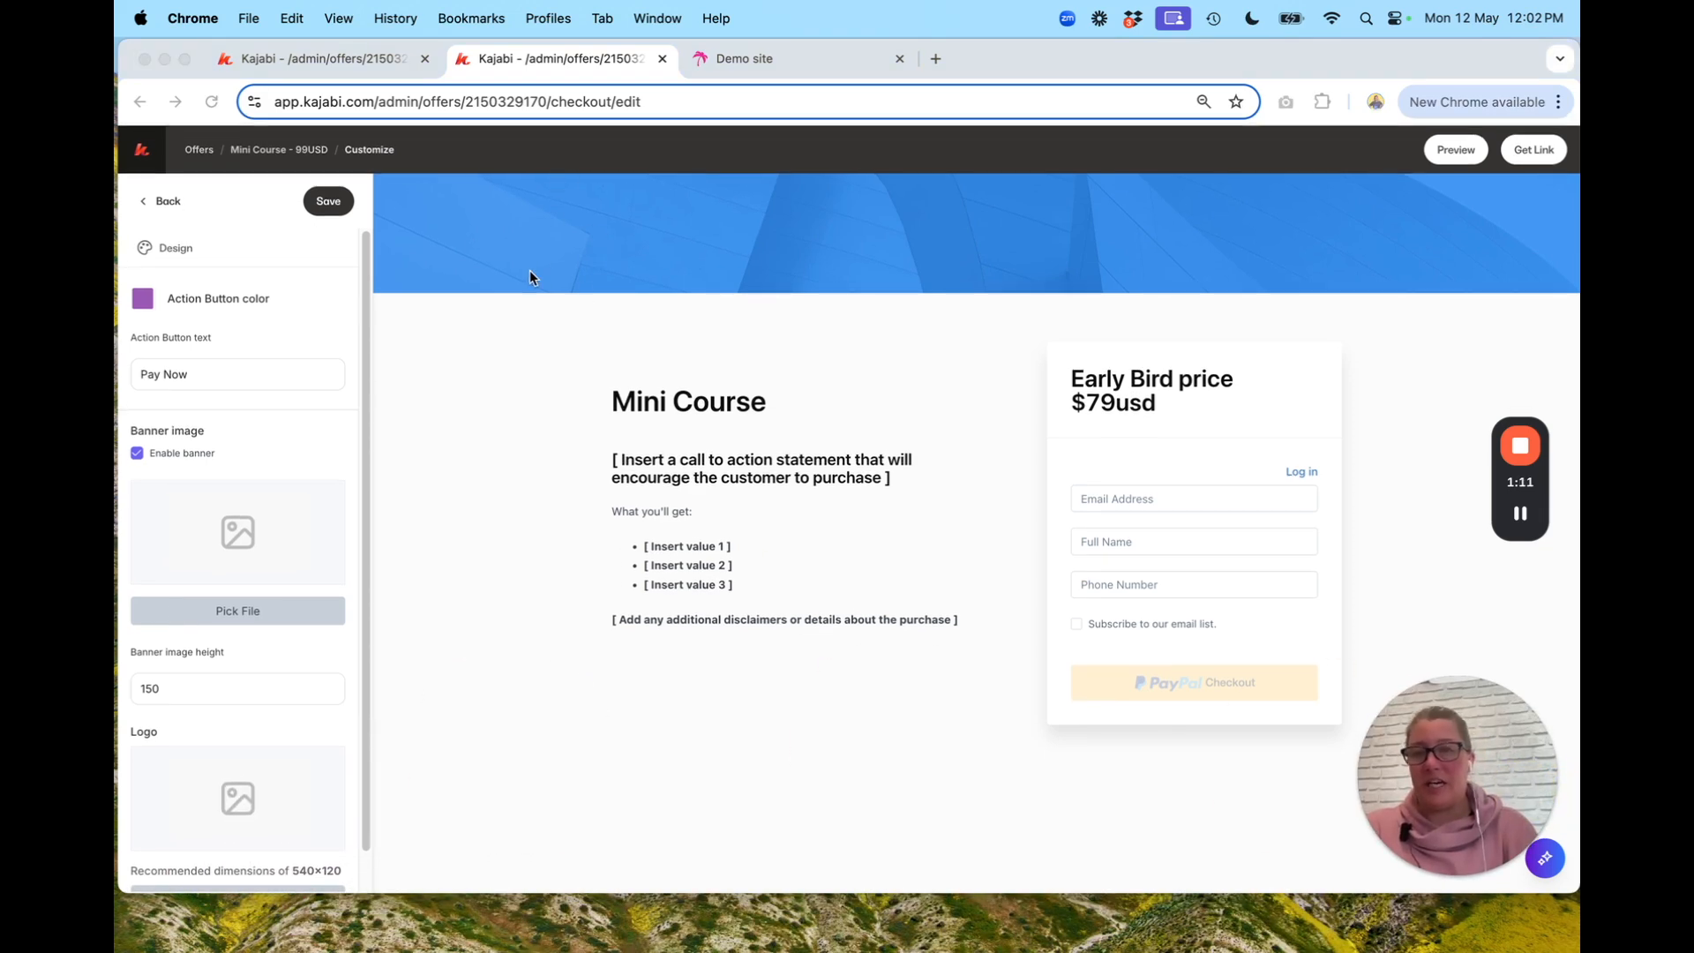
Change the offer title in the checkout page content to "Mini Course - Early Bird Sale on Now" and save
left_click(124, 203)
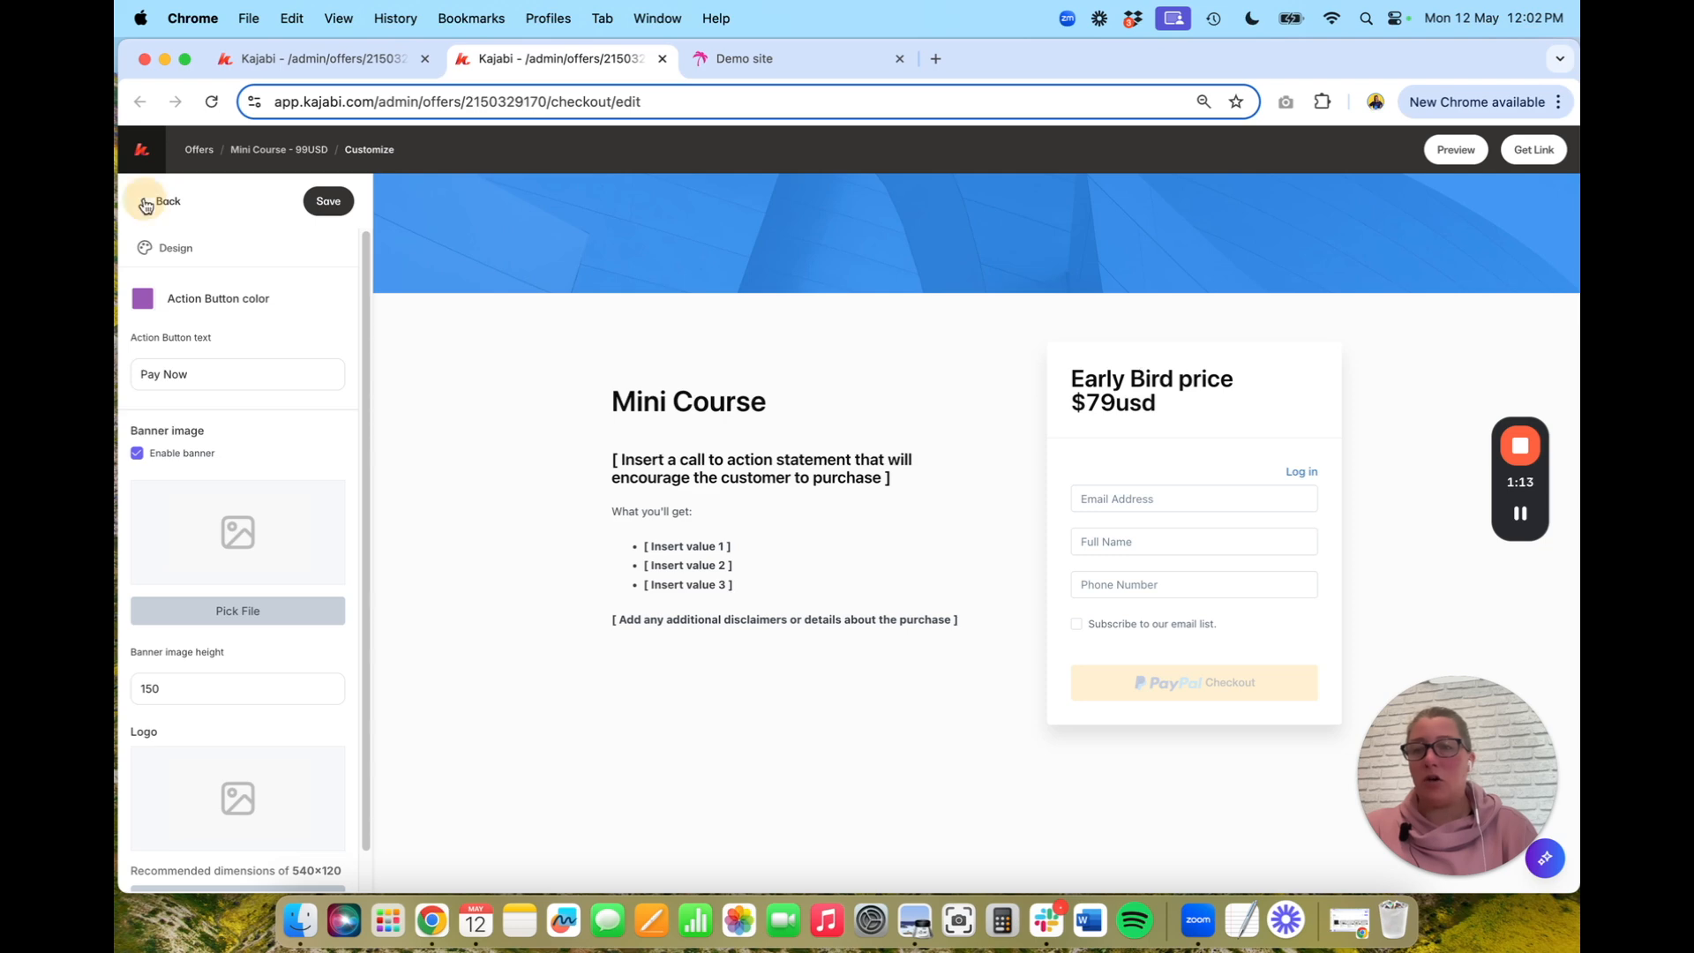
left_click(143, 201)
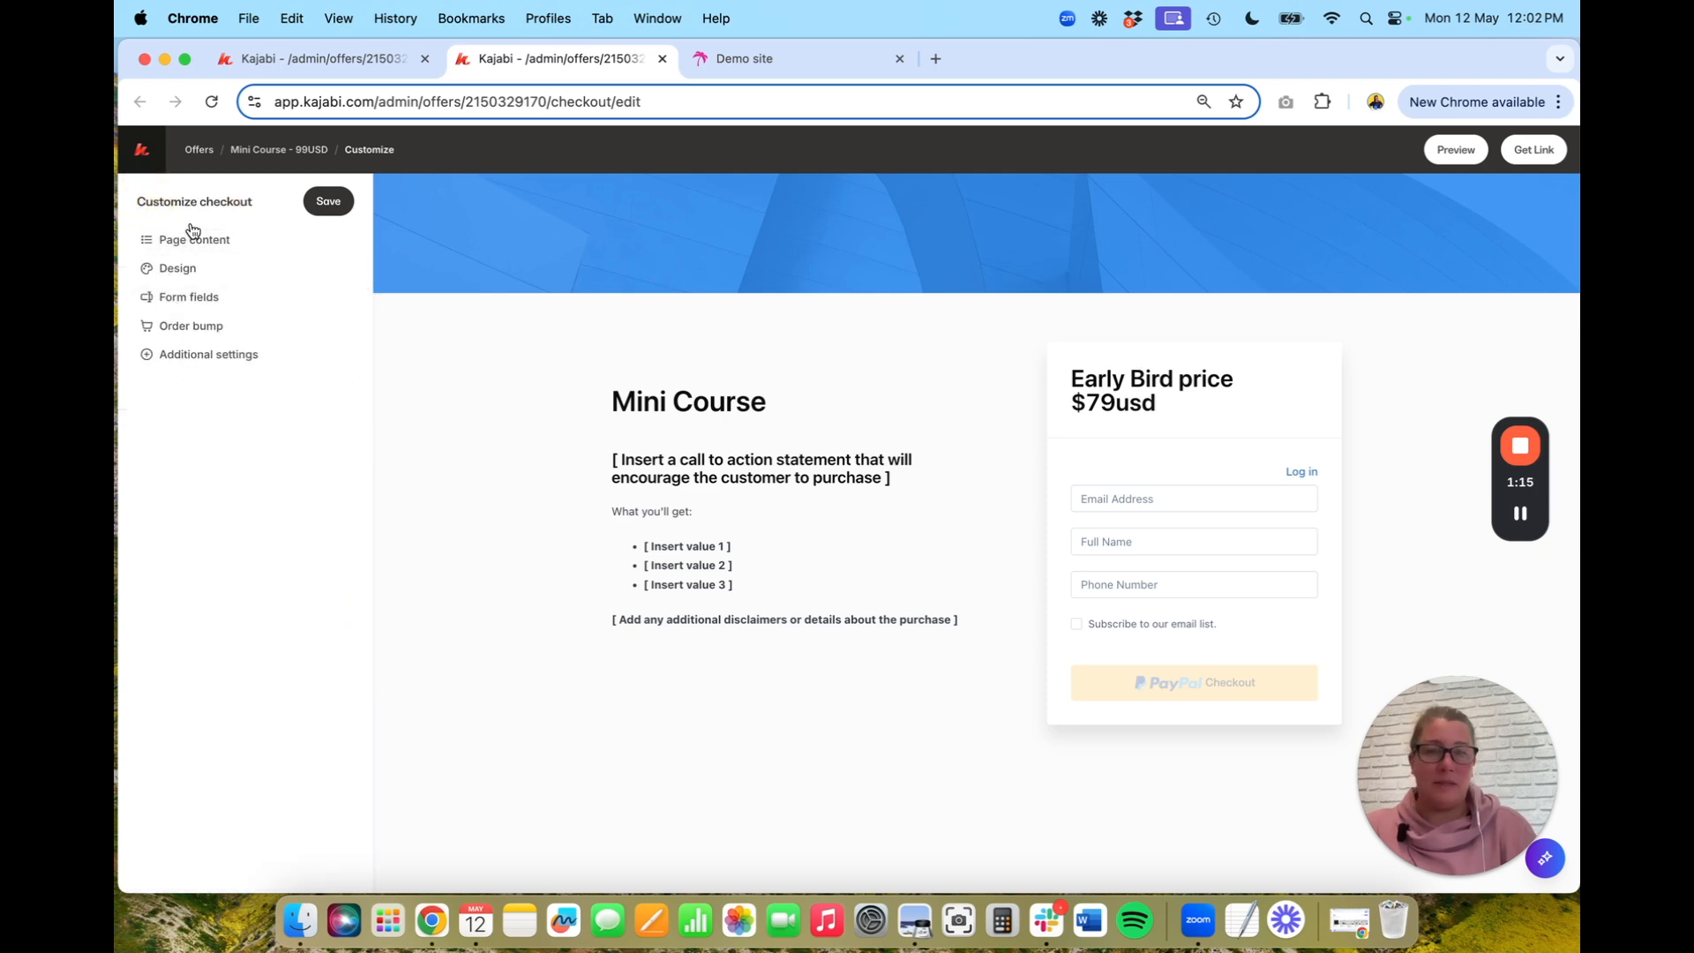
left_click(193, 235)
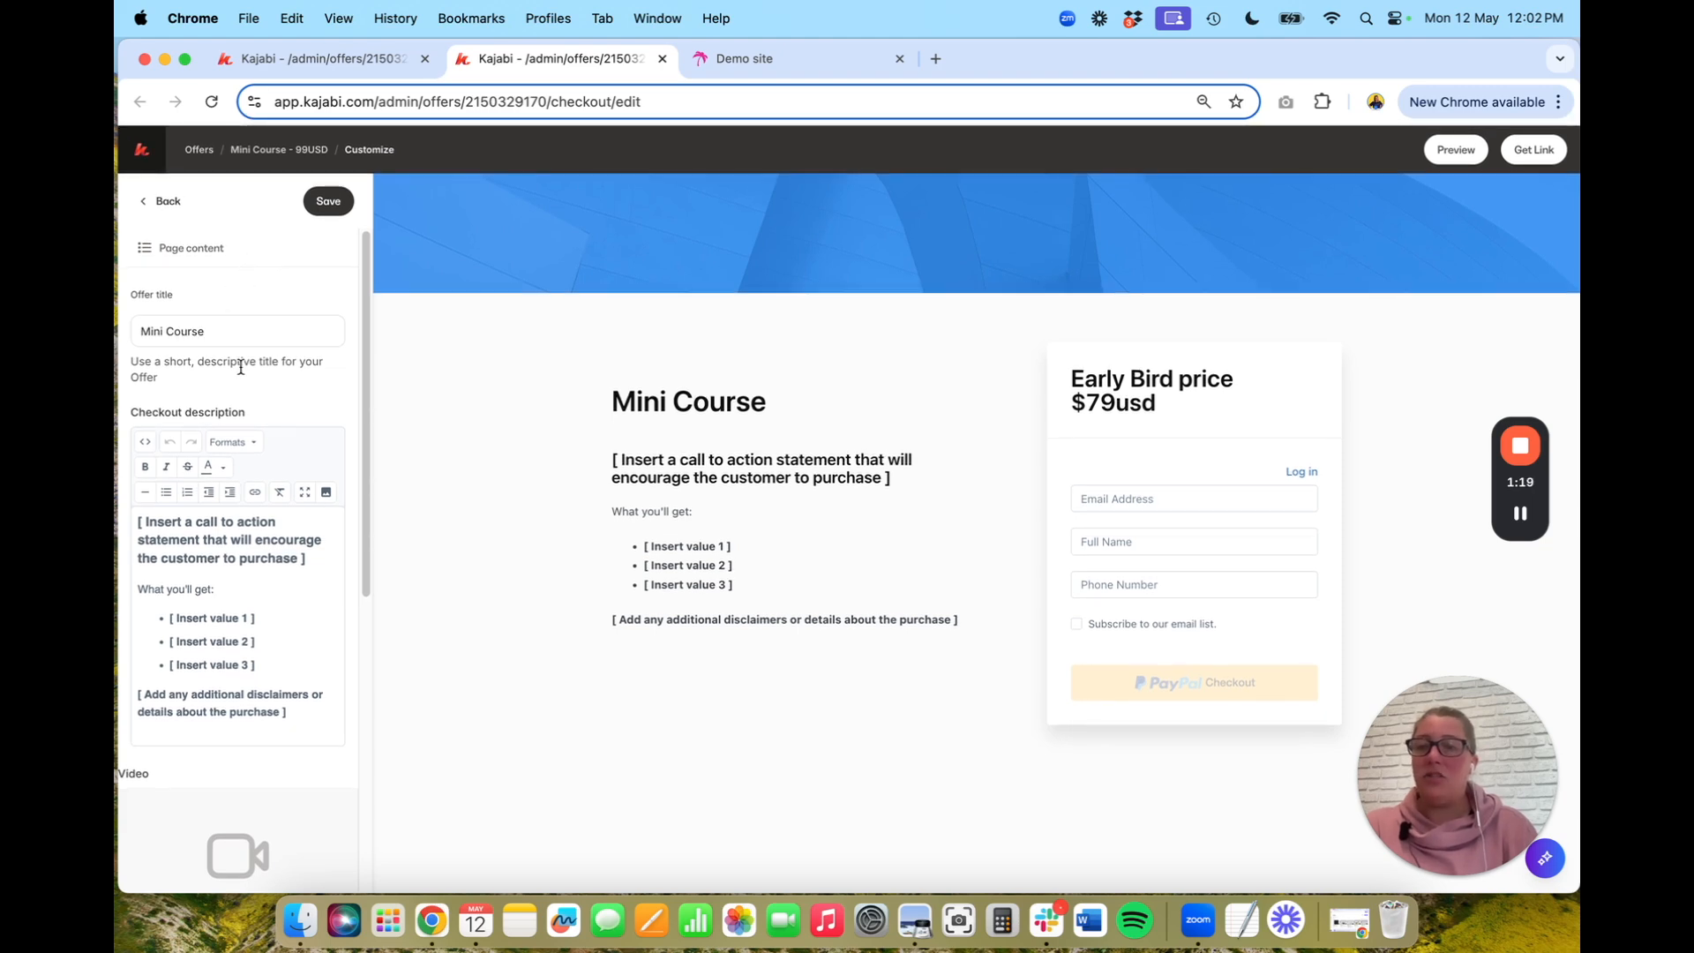
left_click_drag(212, 336, 115, 334)
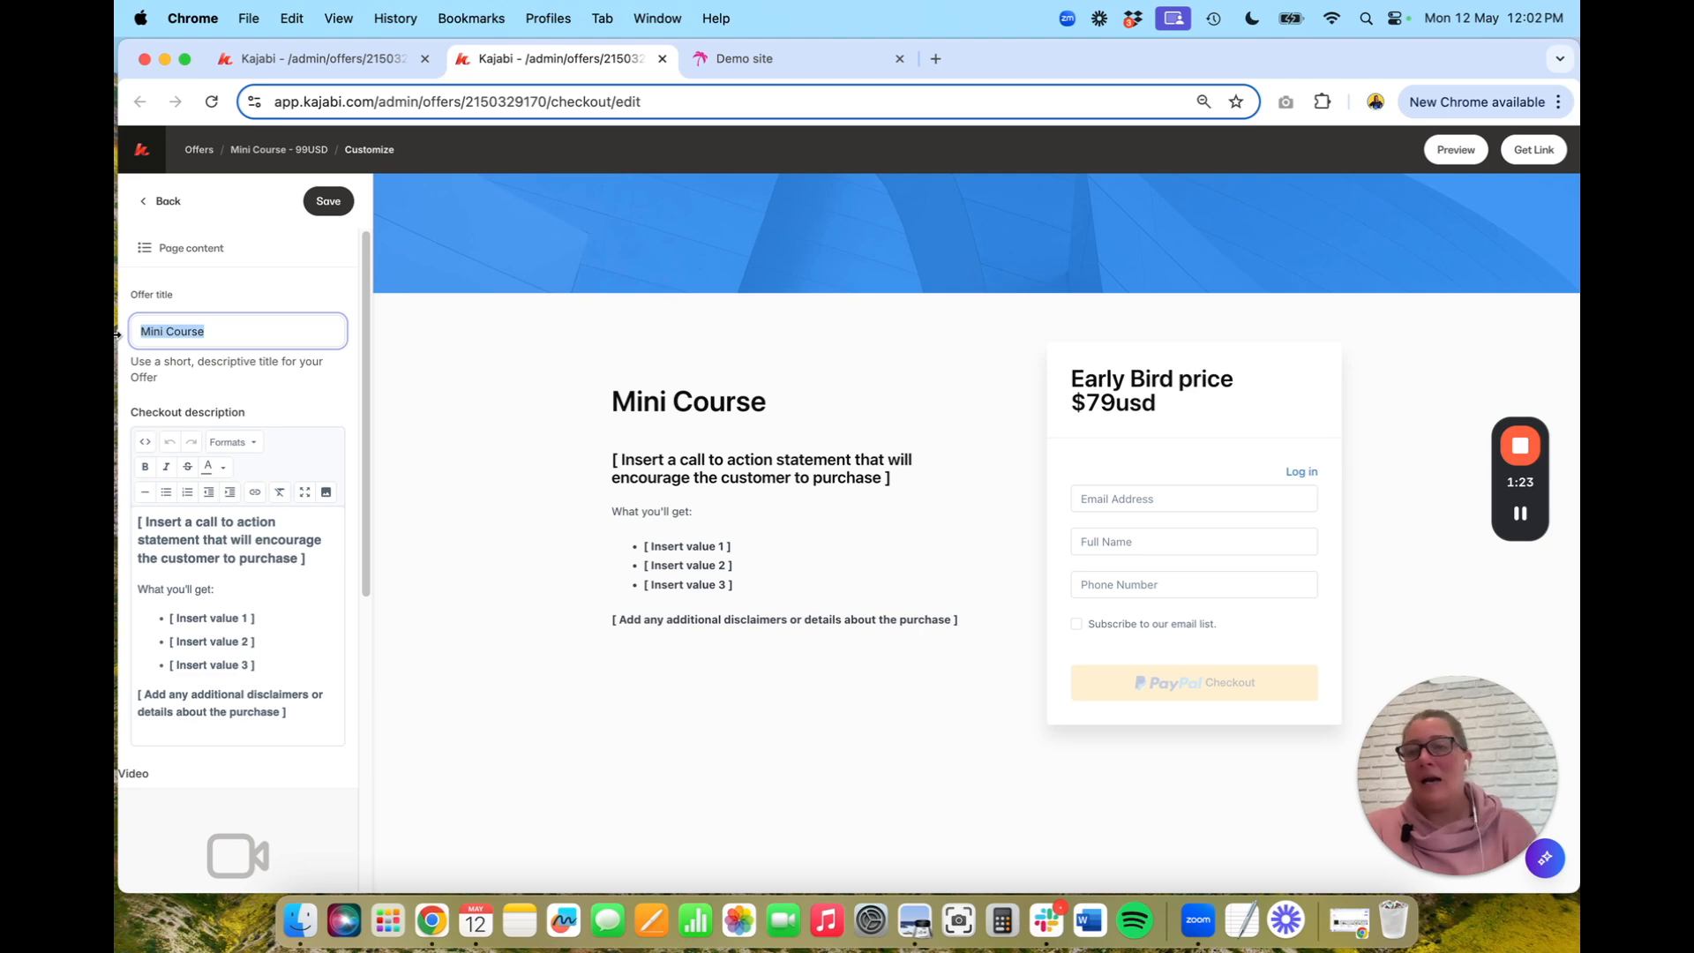
left_click(248, 332)
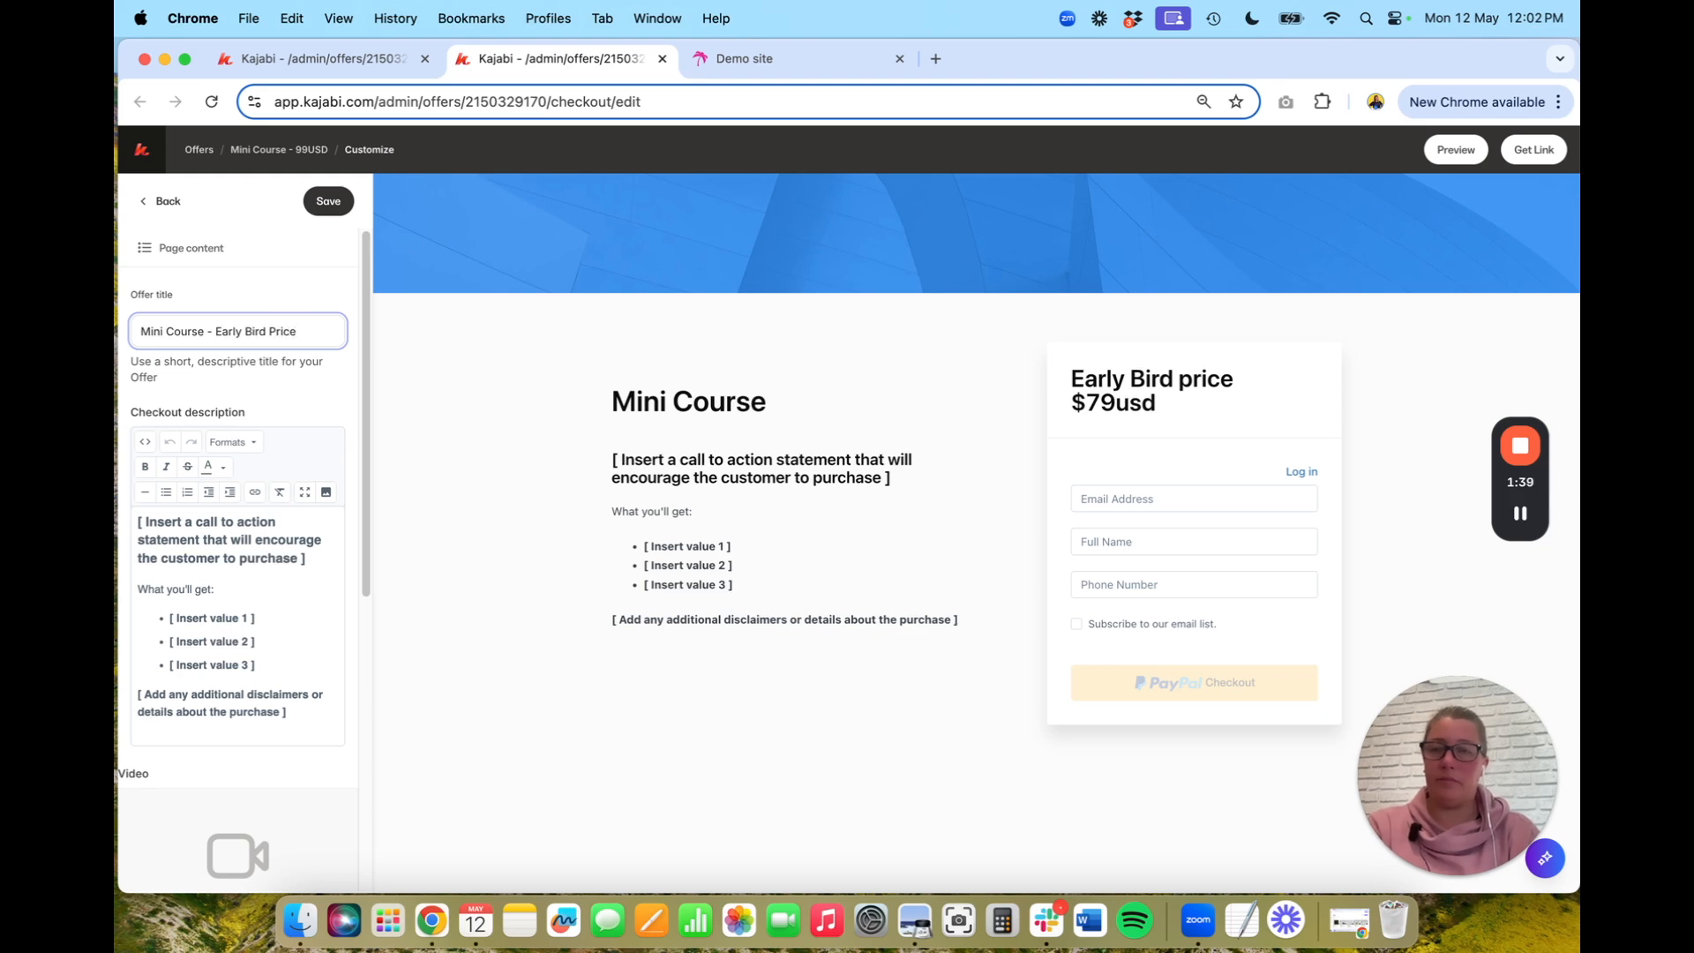
type("Now")
double_click(276, 331)
type("Sale")
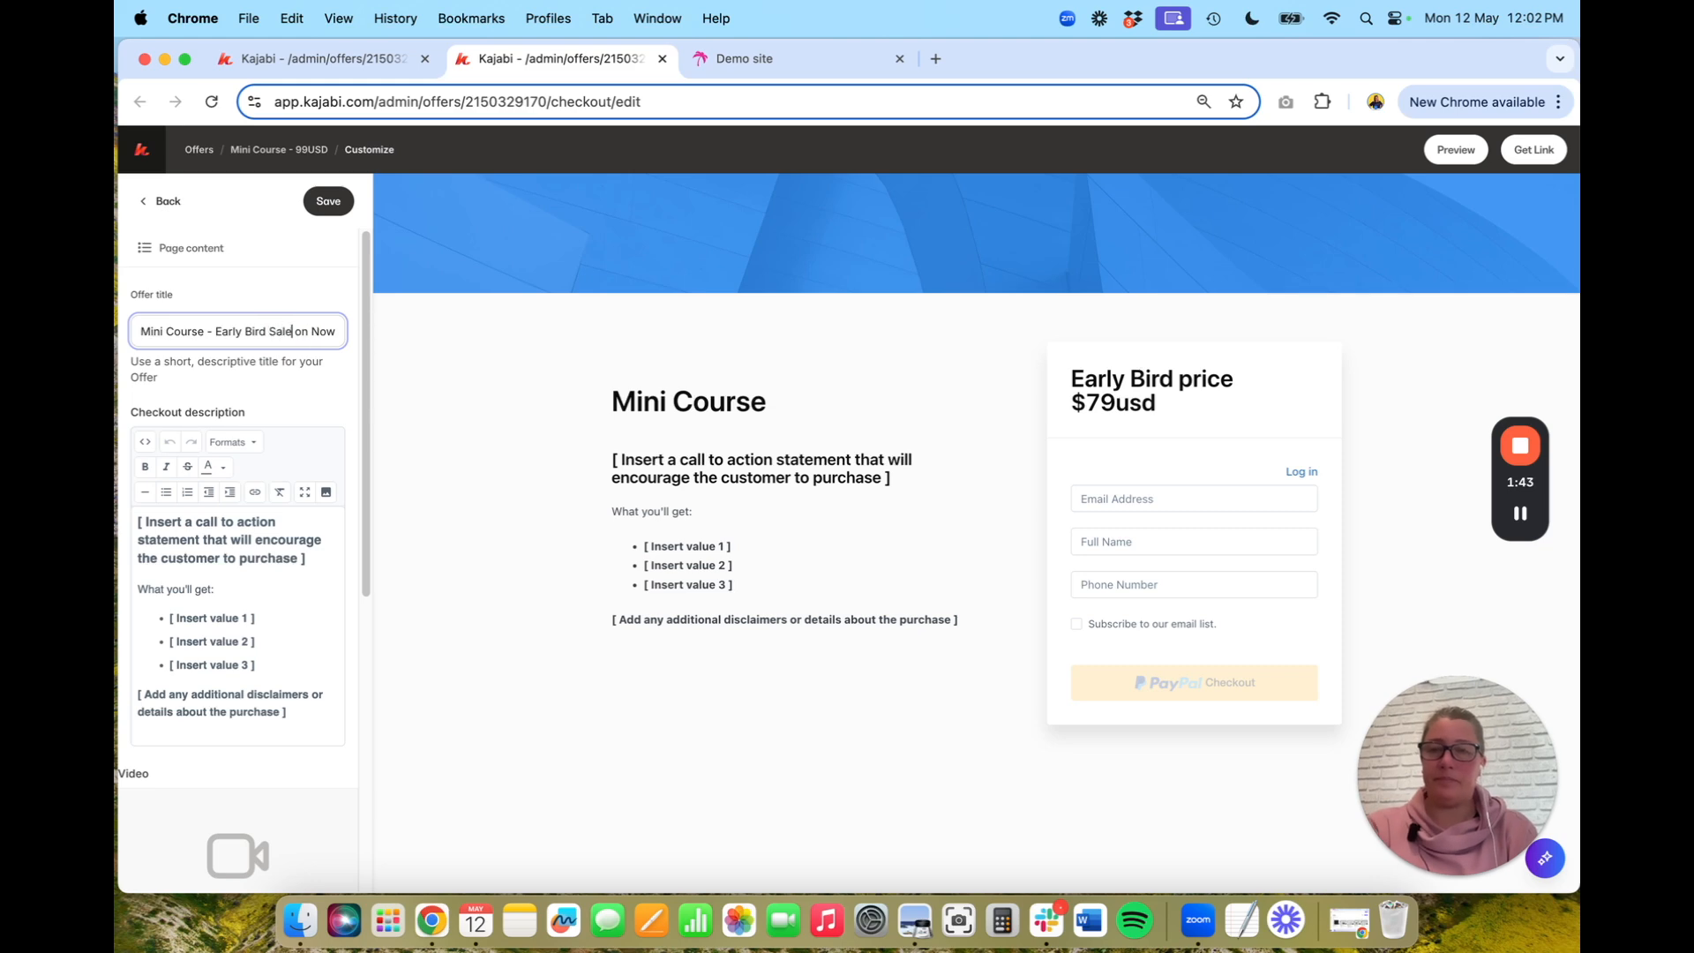
left_click(329, 201)
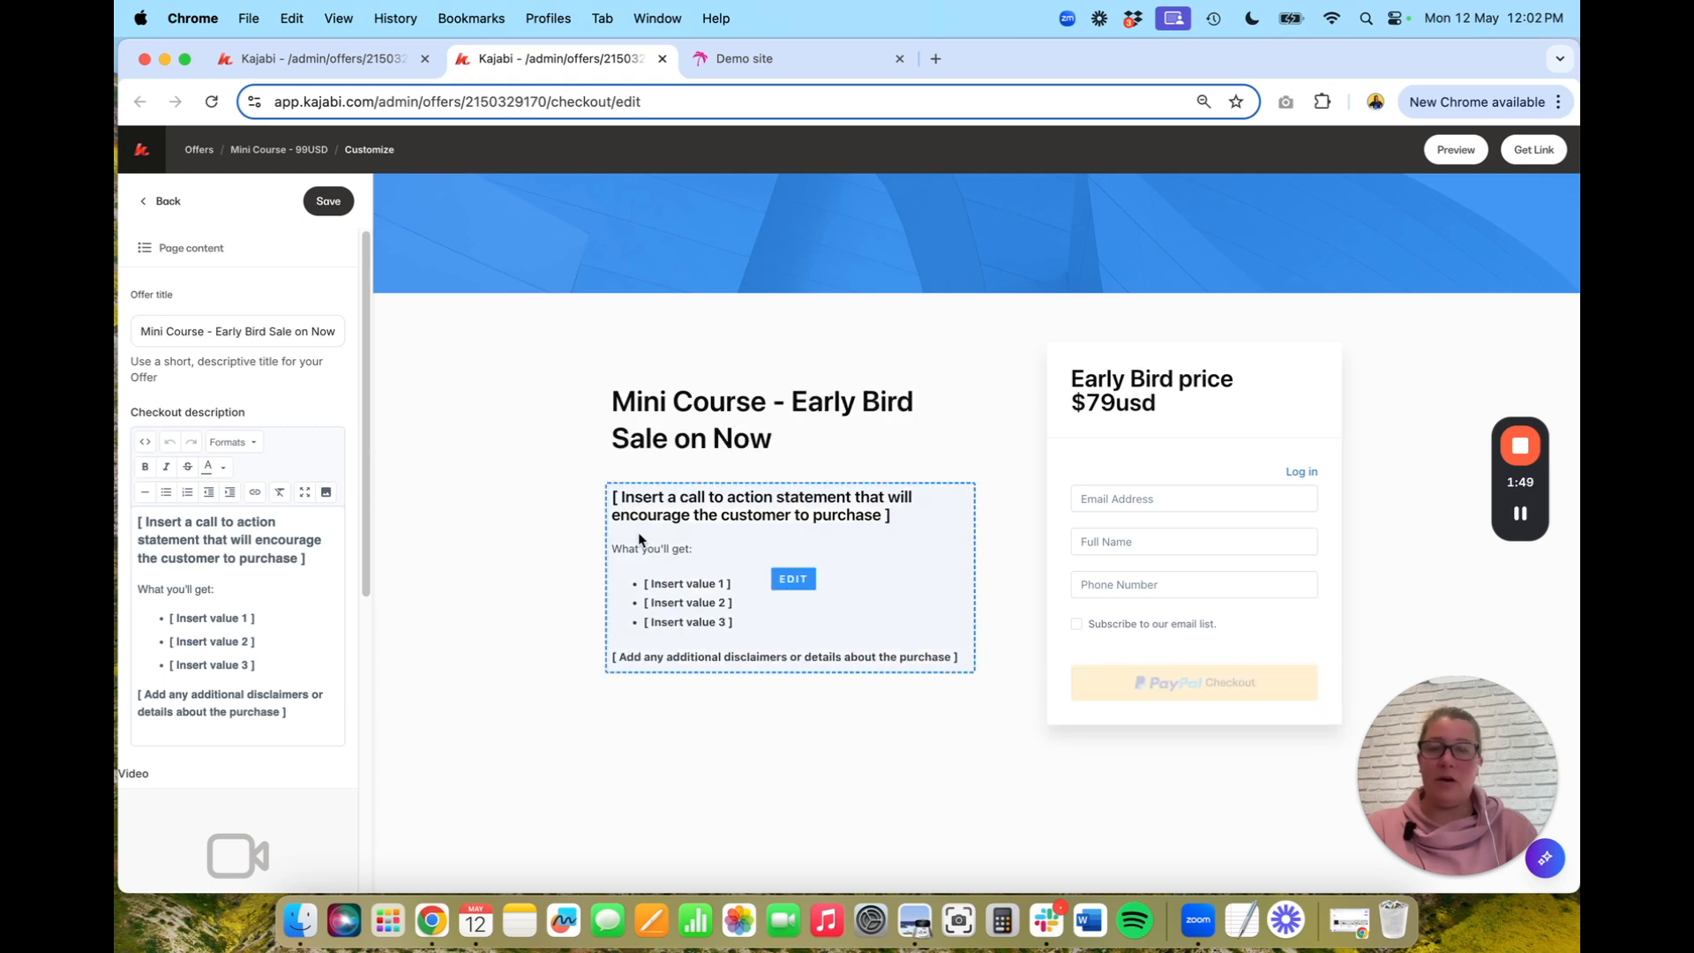
Review the checkout page content options for the description, video, hero image and testimonials
scroll(182, 489, "down", 3)
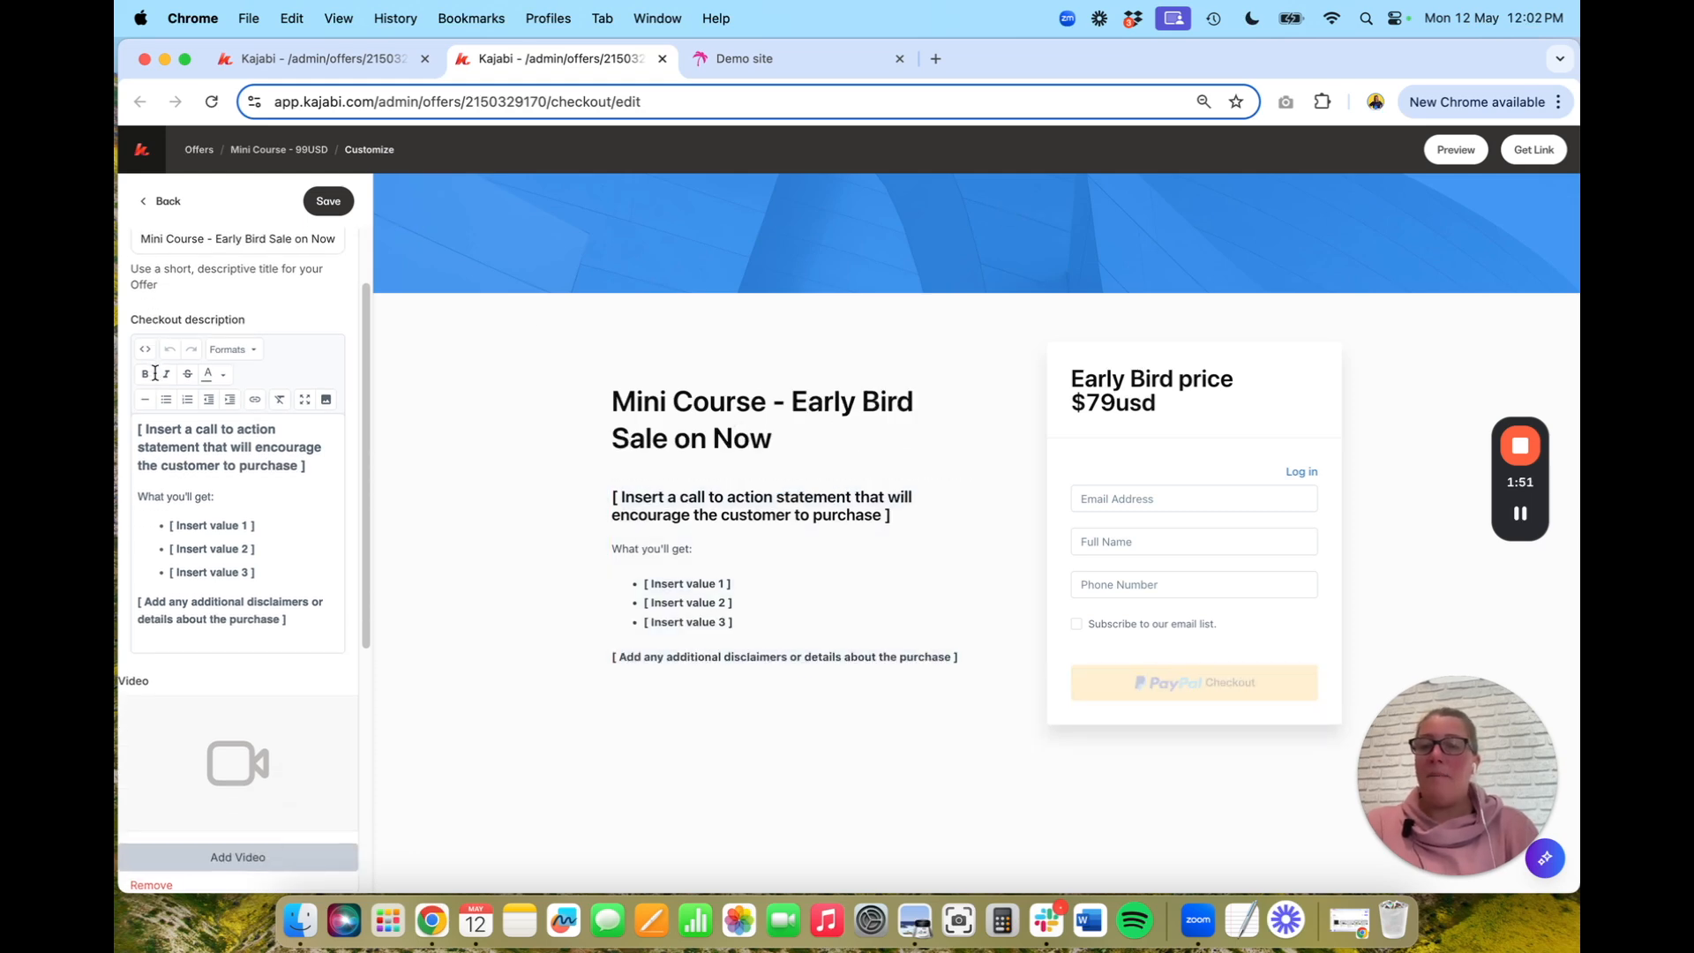
left_click(836, 589)
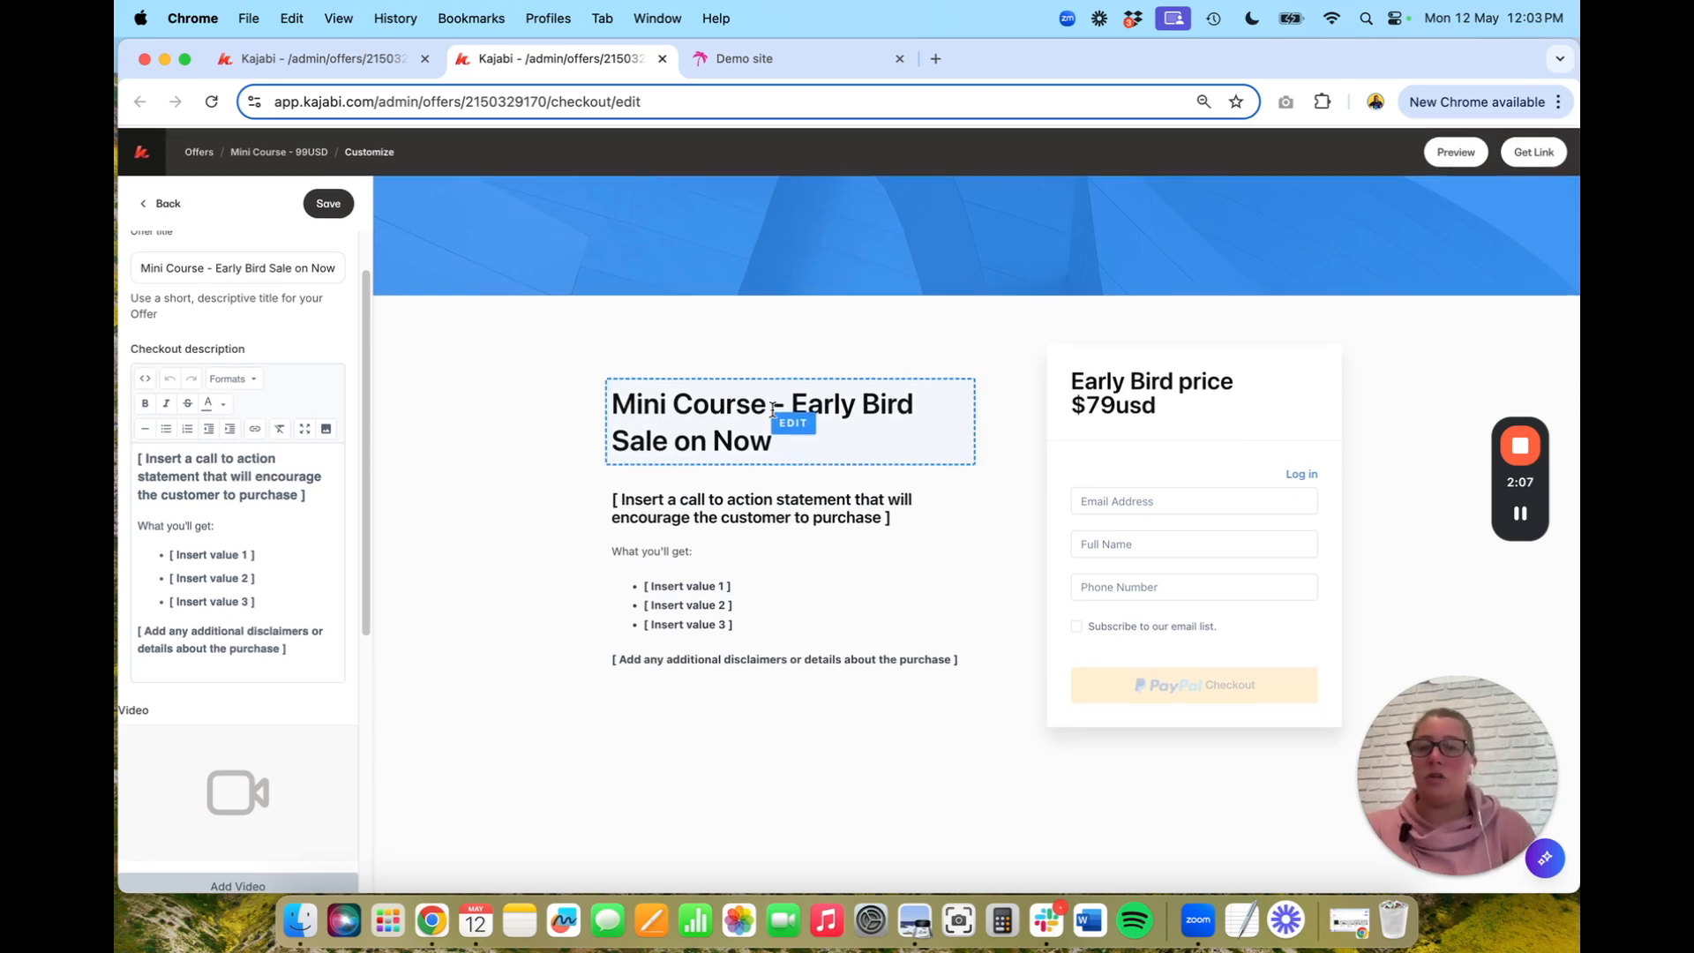
scroll(182, 632, "down", 3)
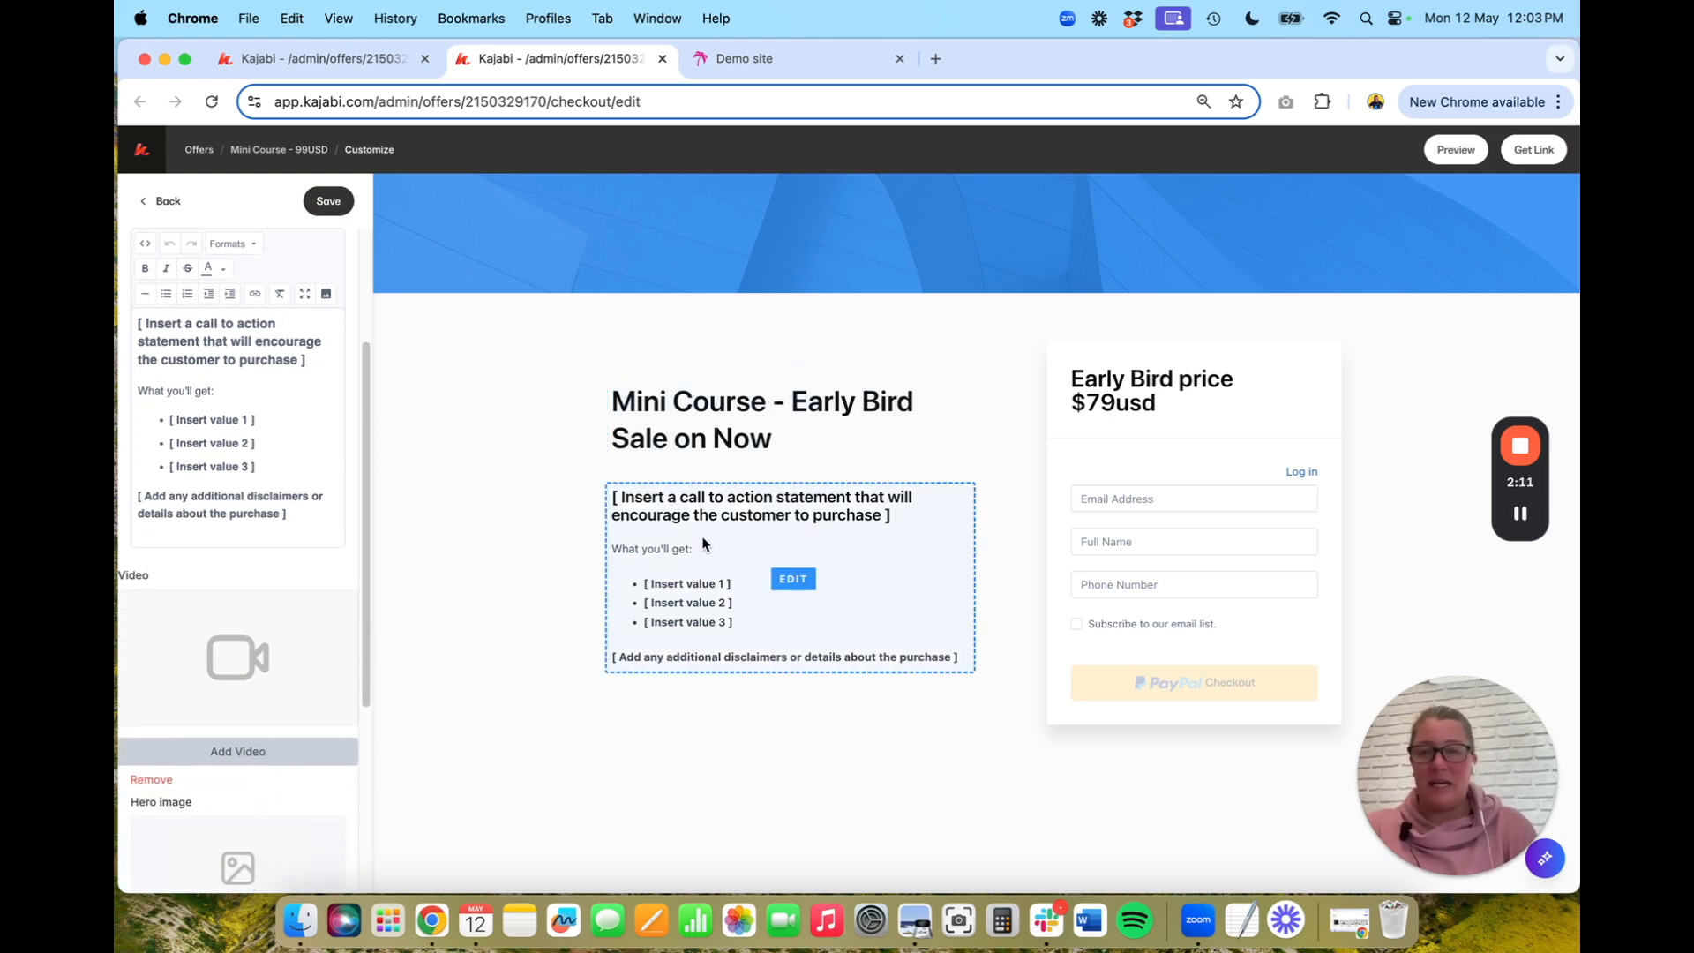
scroll(282, 491, "down", 1)
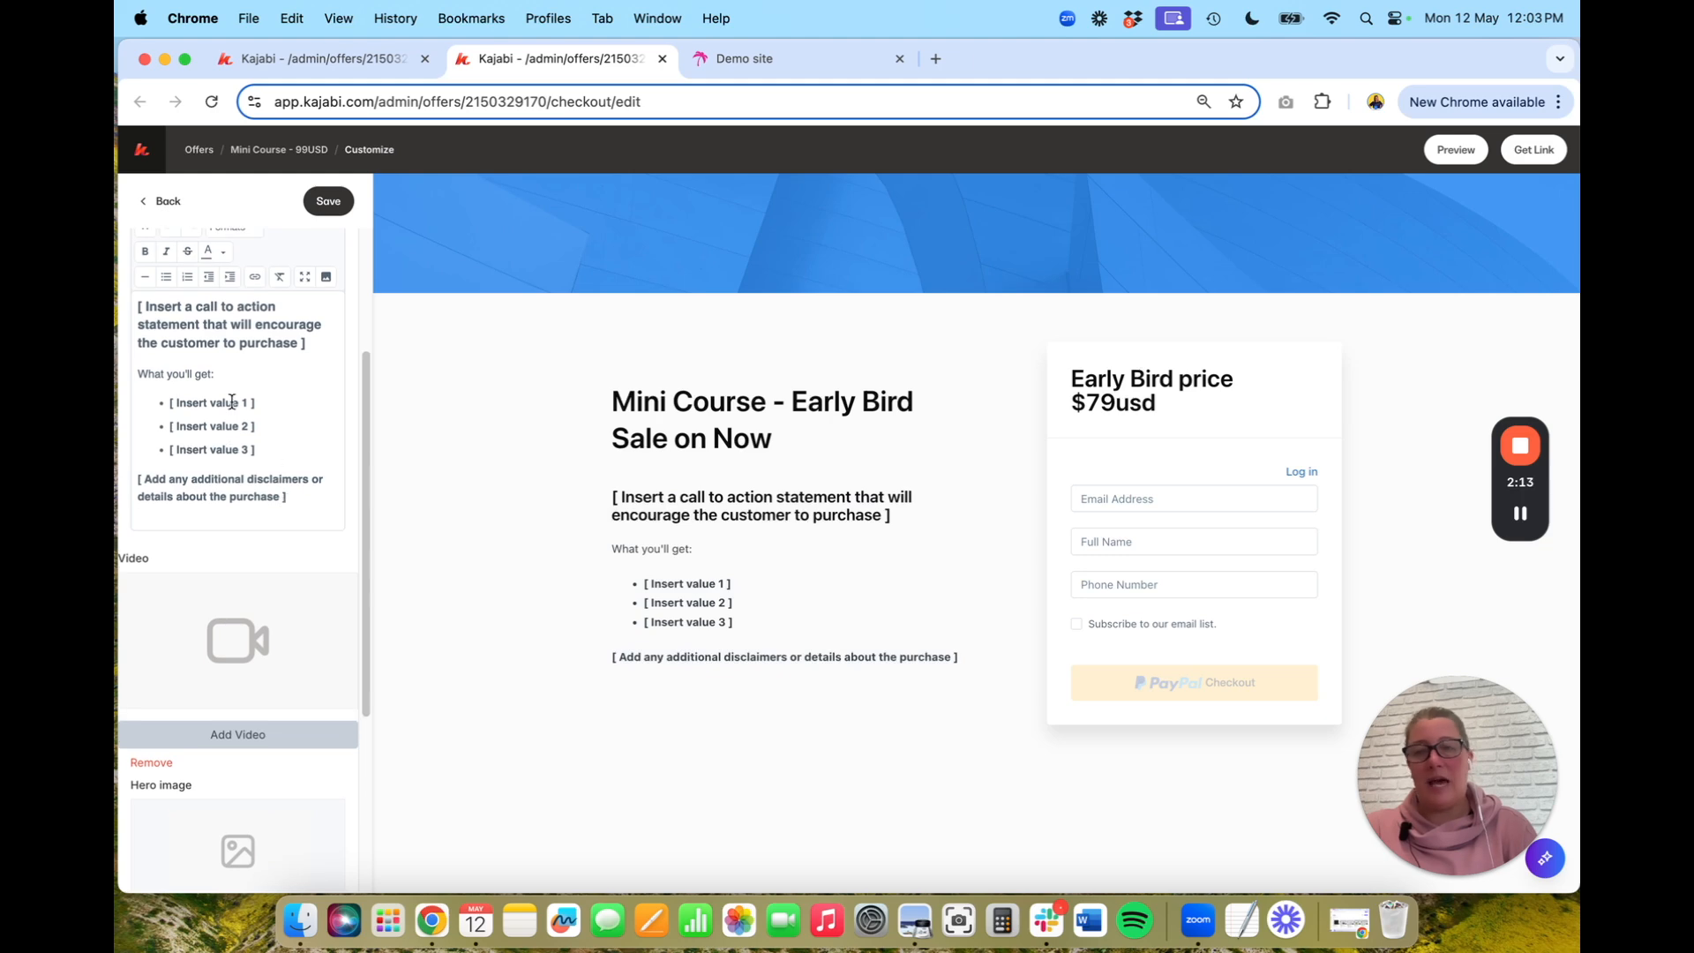
scroll(237, 488, "down", 2)
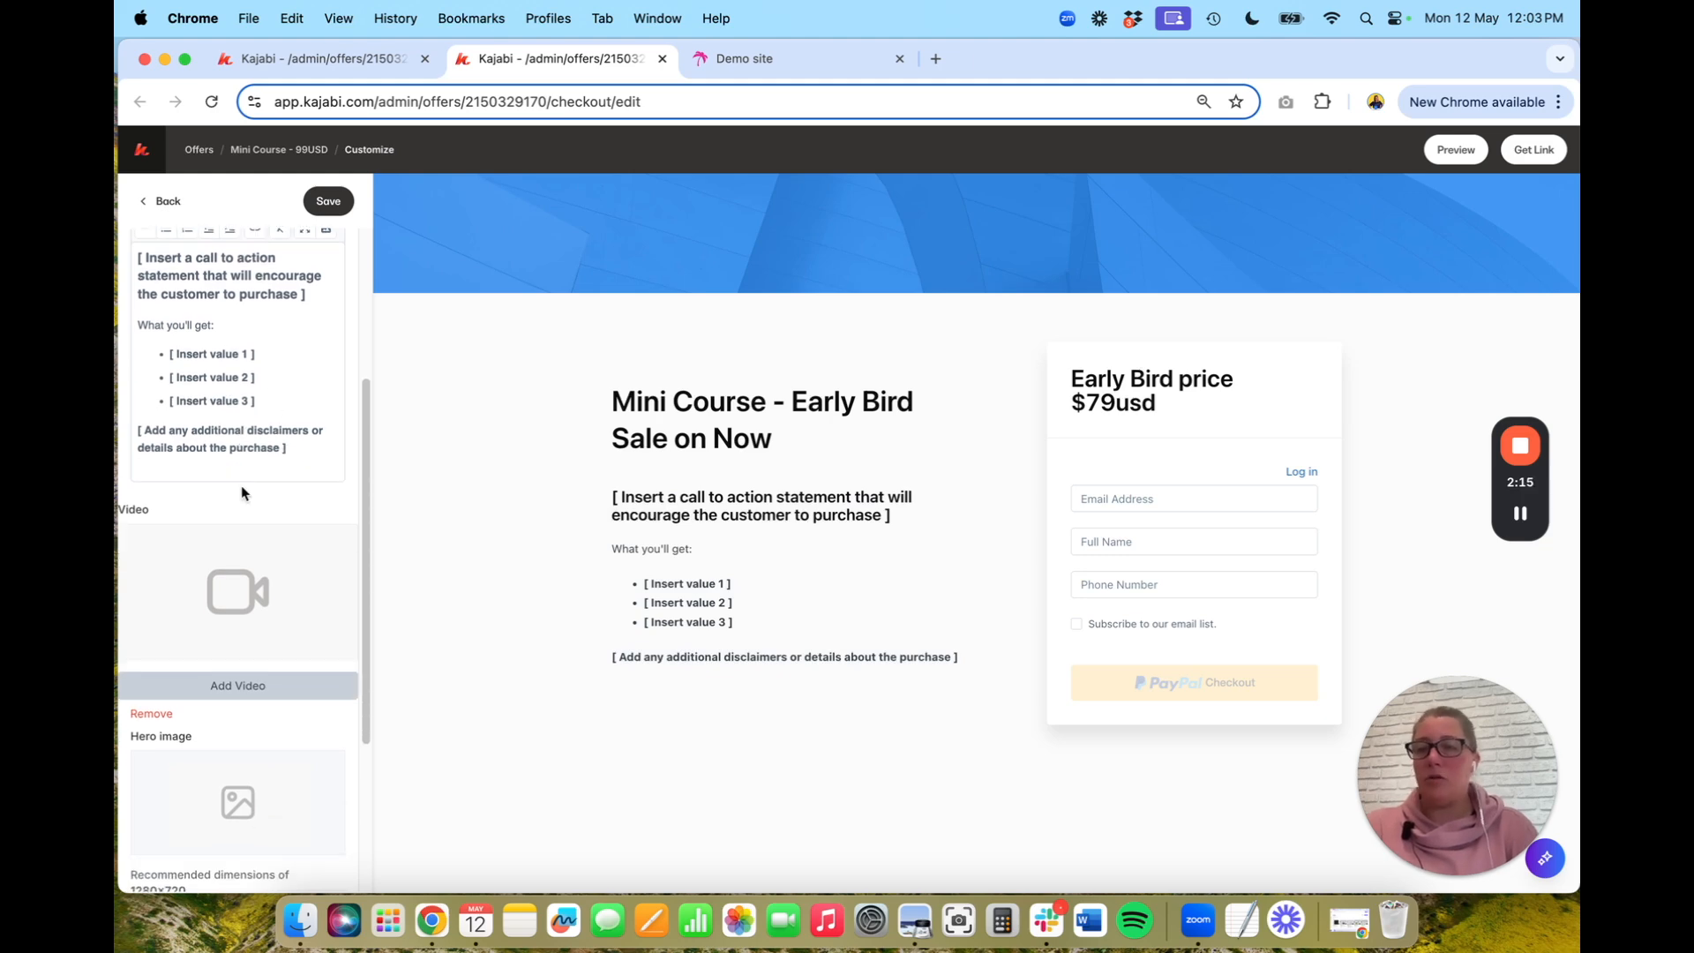
scroll(240, 492, "down", 8)
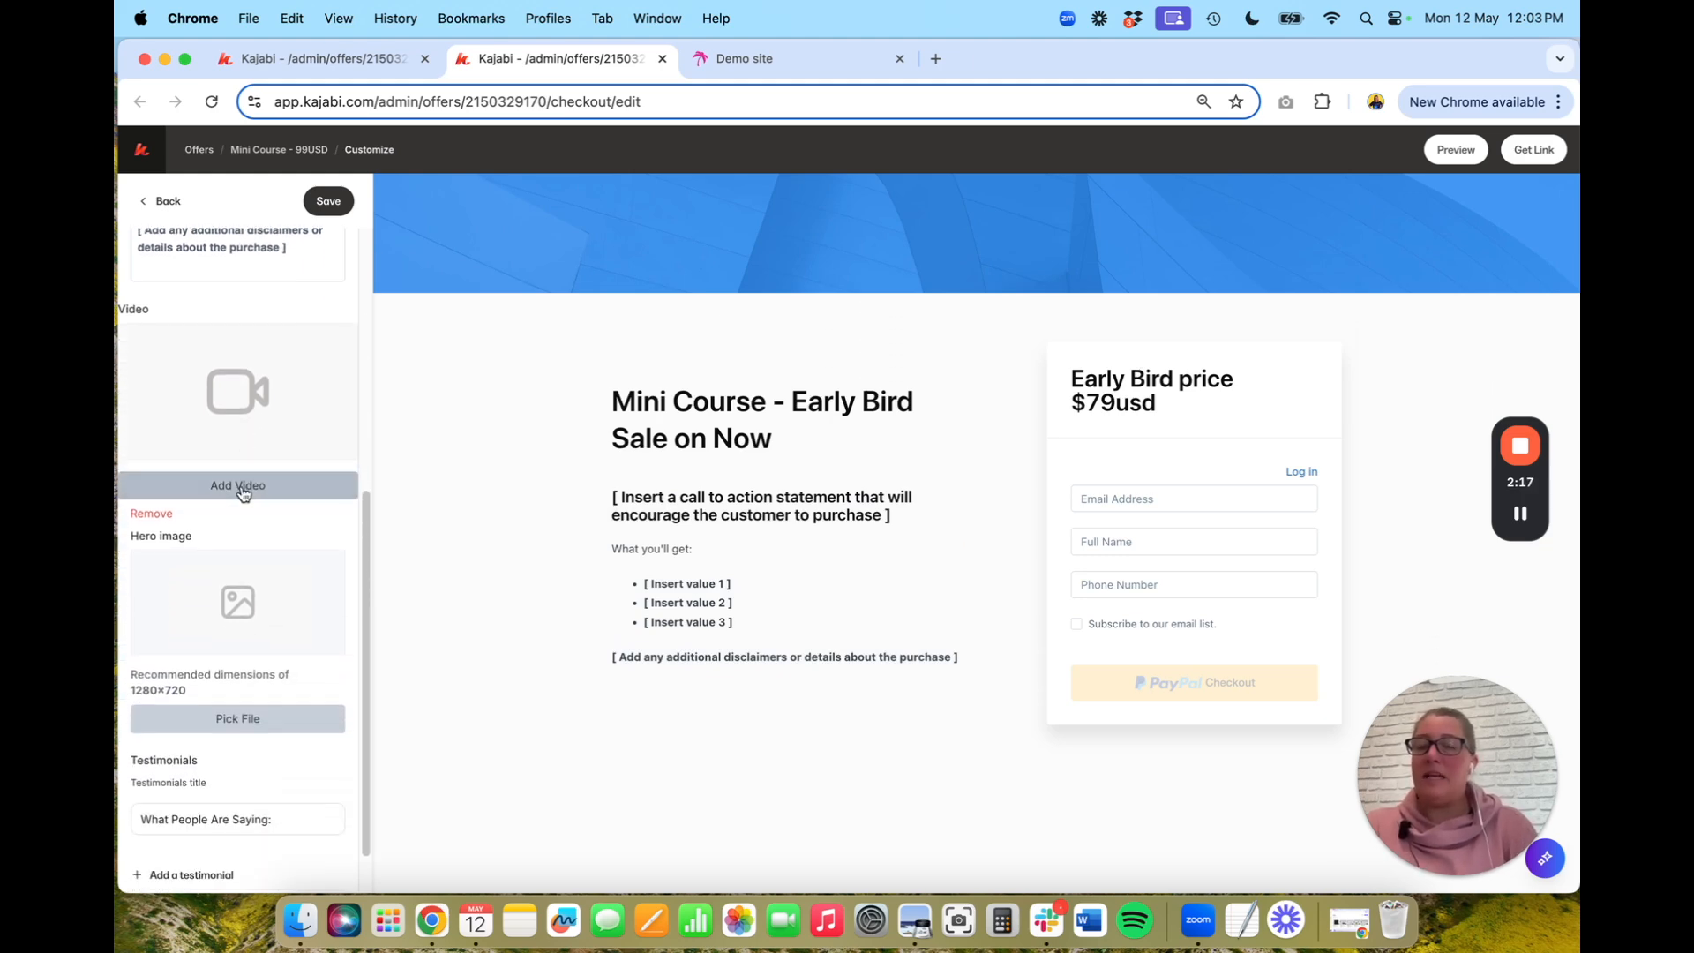
scroll(234, 668, "down", 2)
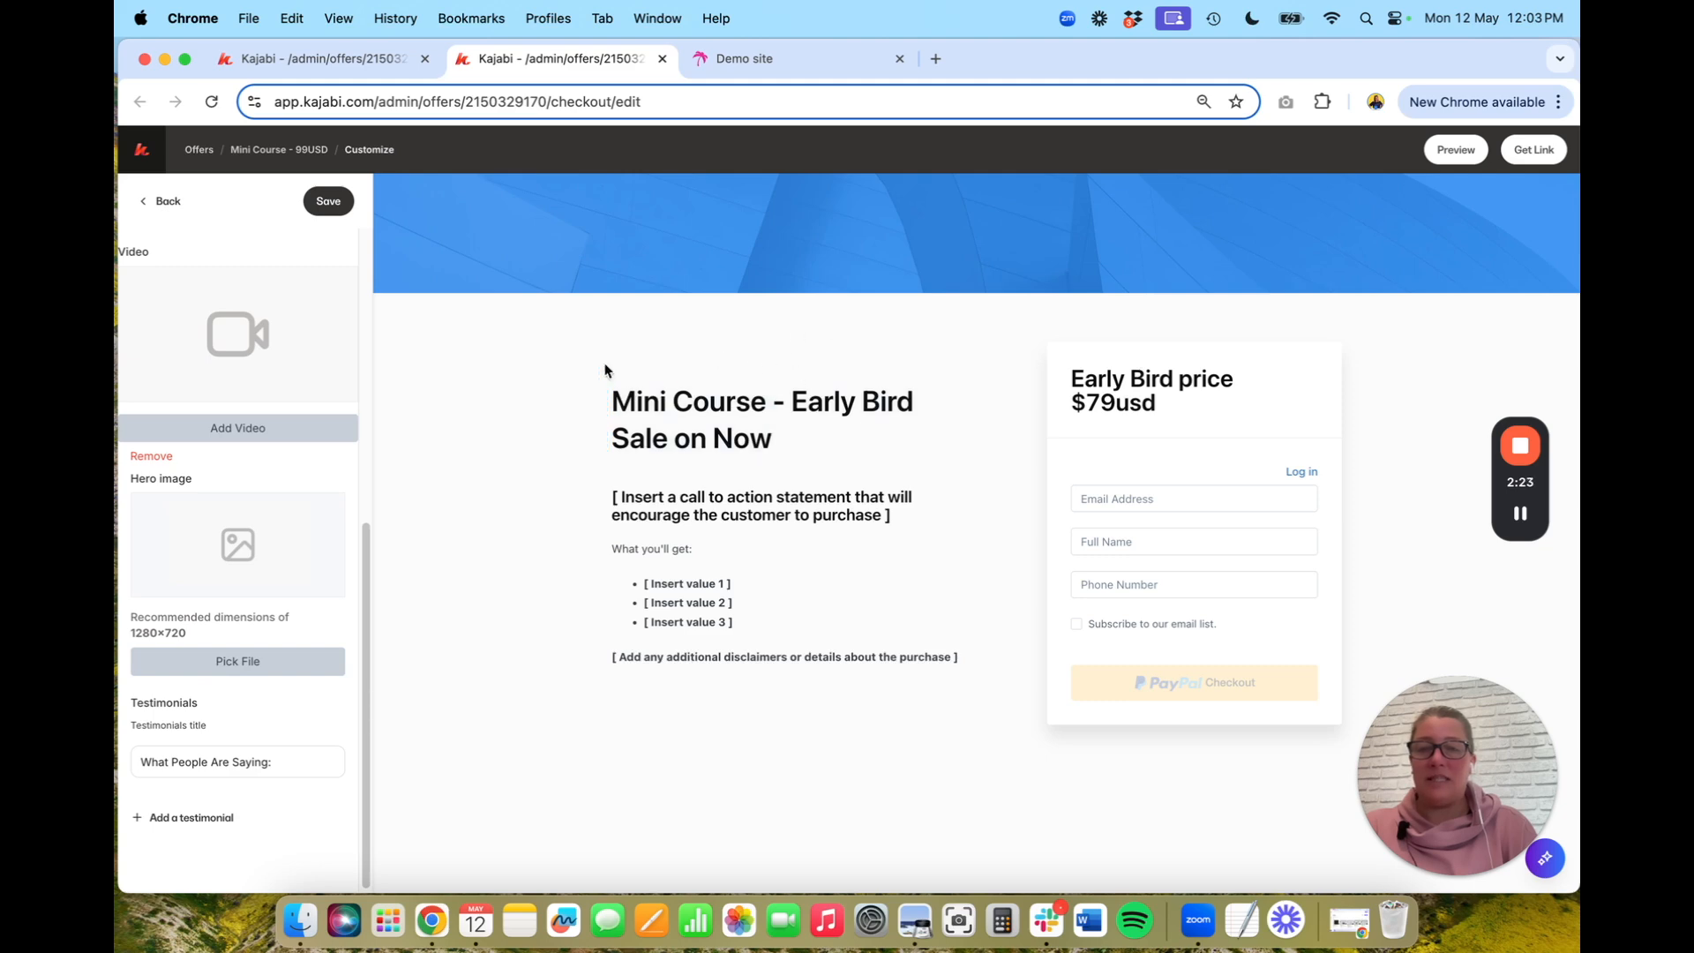
Upload "turtle caye caulker.jpg" from the device as the checkout's hero image, keeping the suggested crop, and save the page
left_click(228, 663)
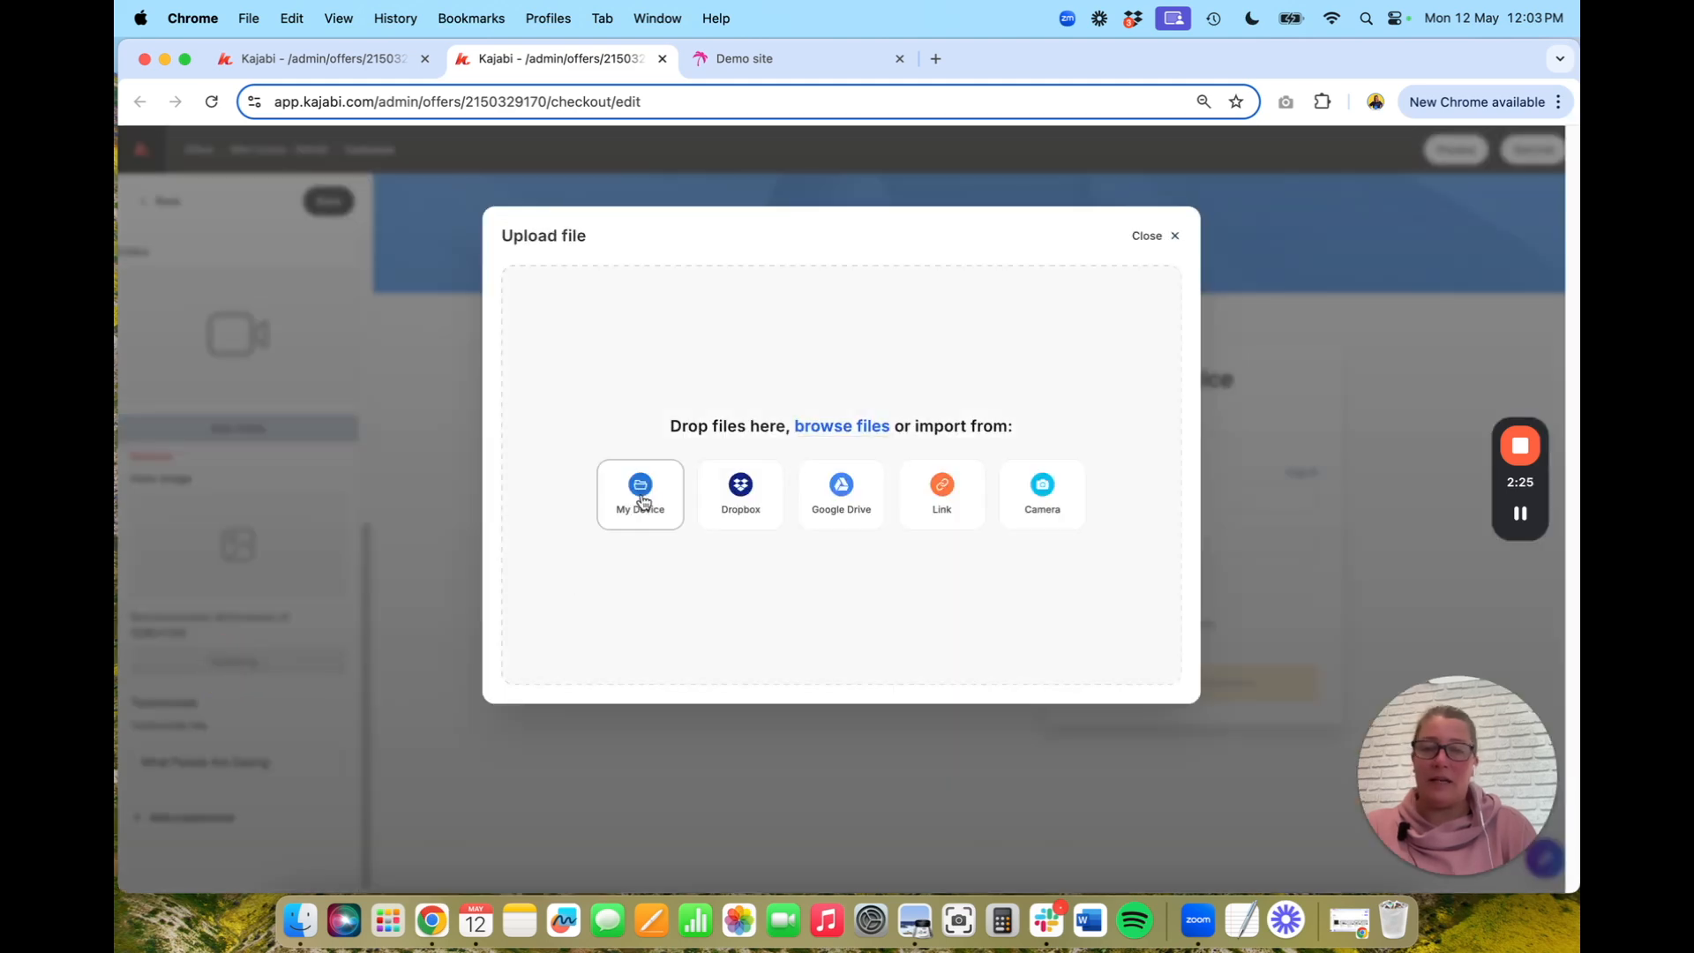
left_click(648, 501)
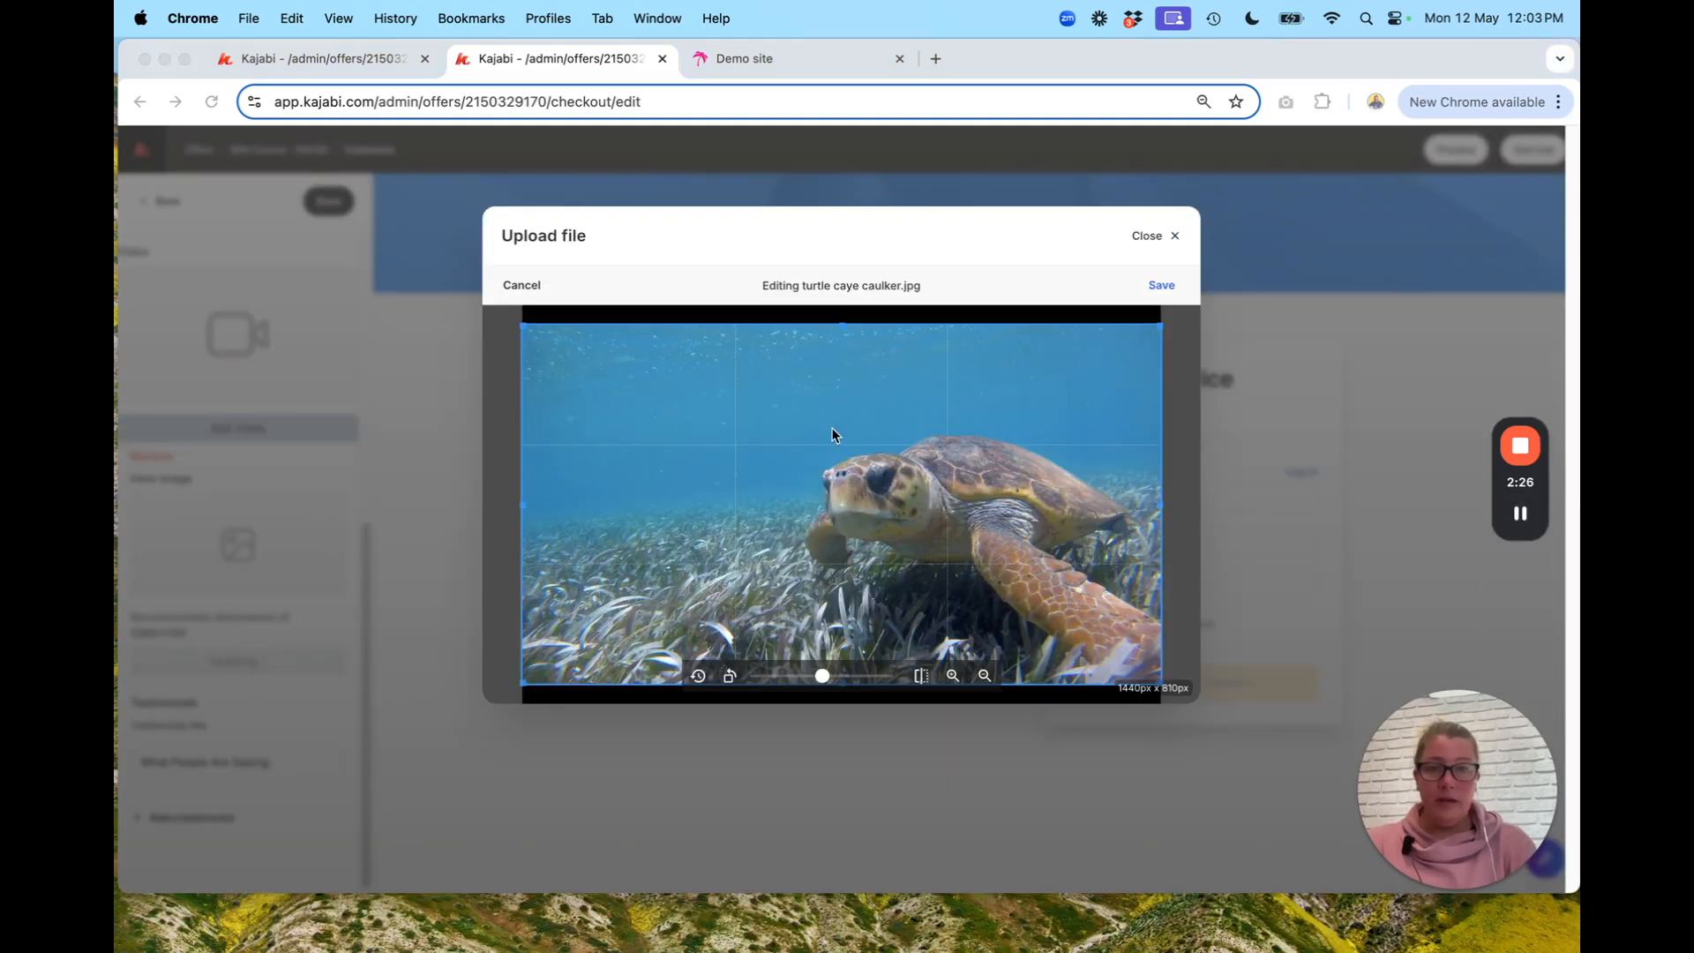
left_click(1161, 284)
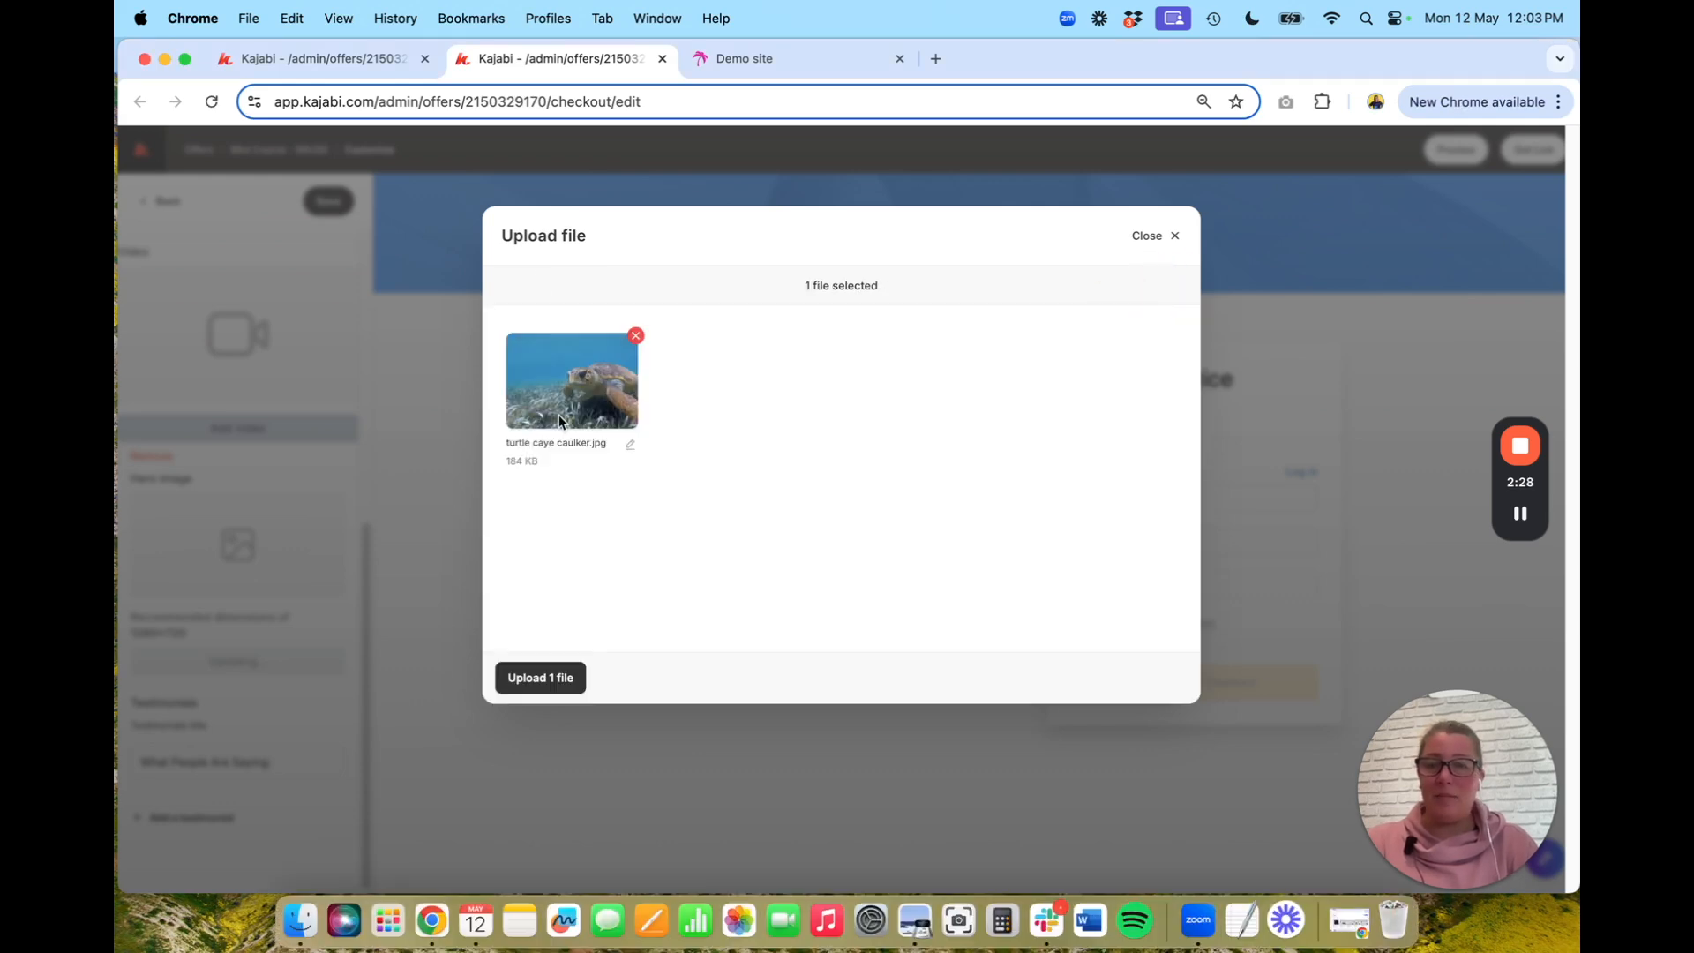
left_click(545, 677)
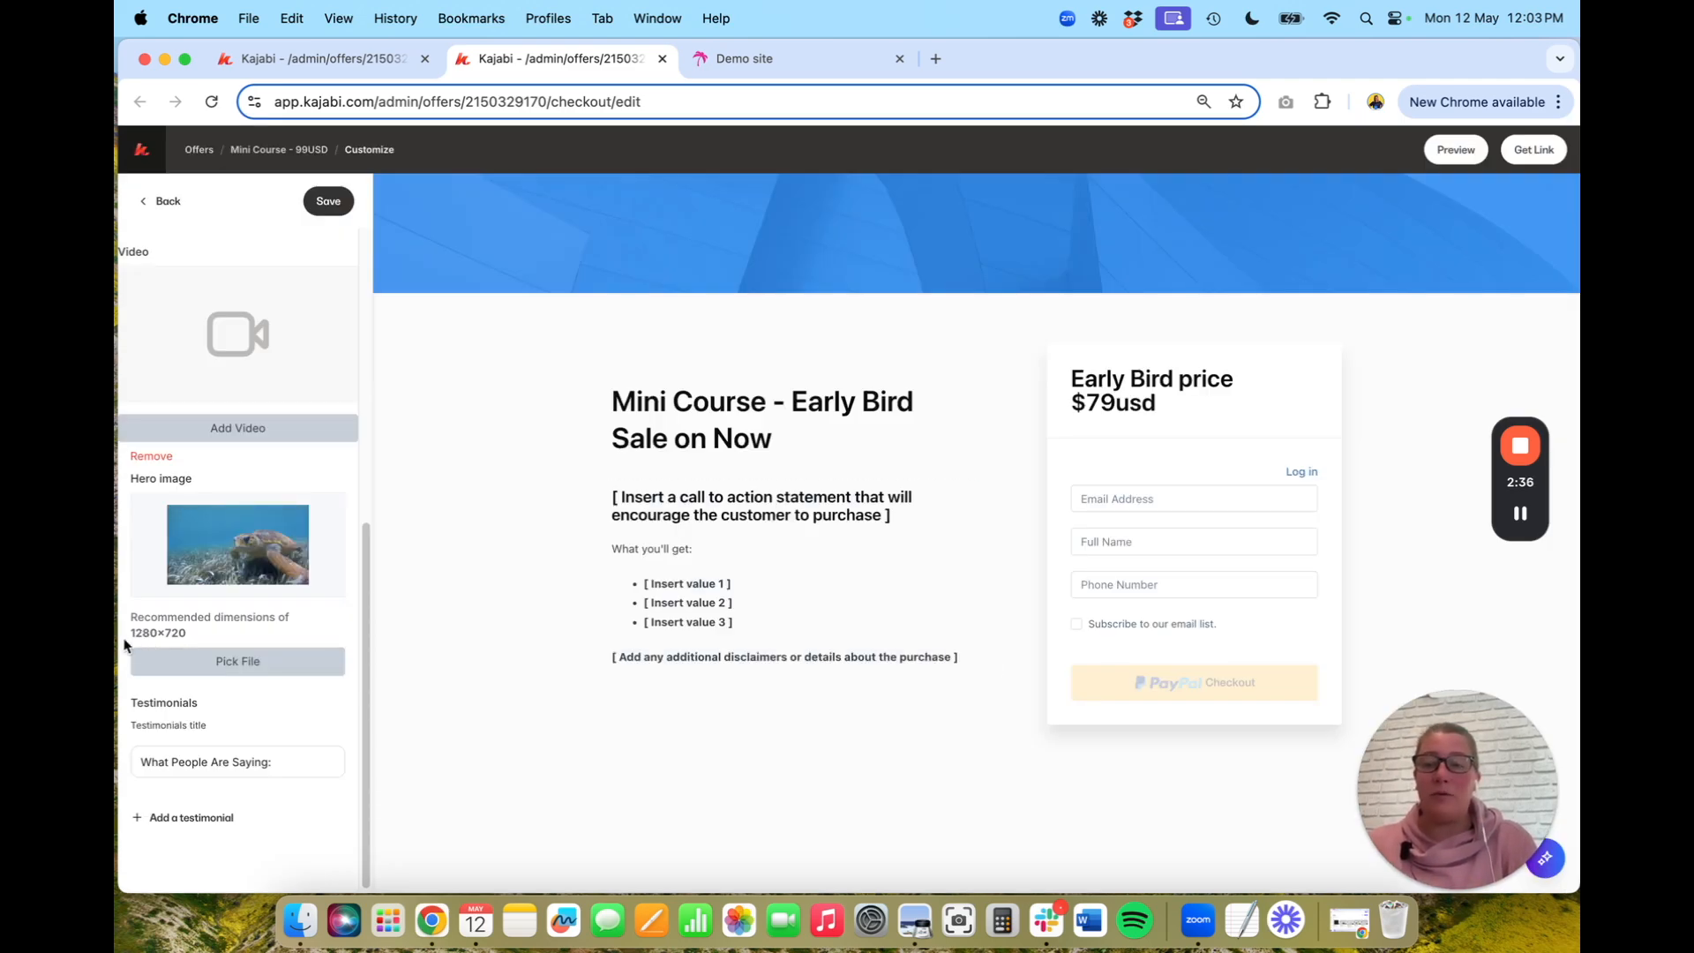
left_click(328, 201)
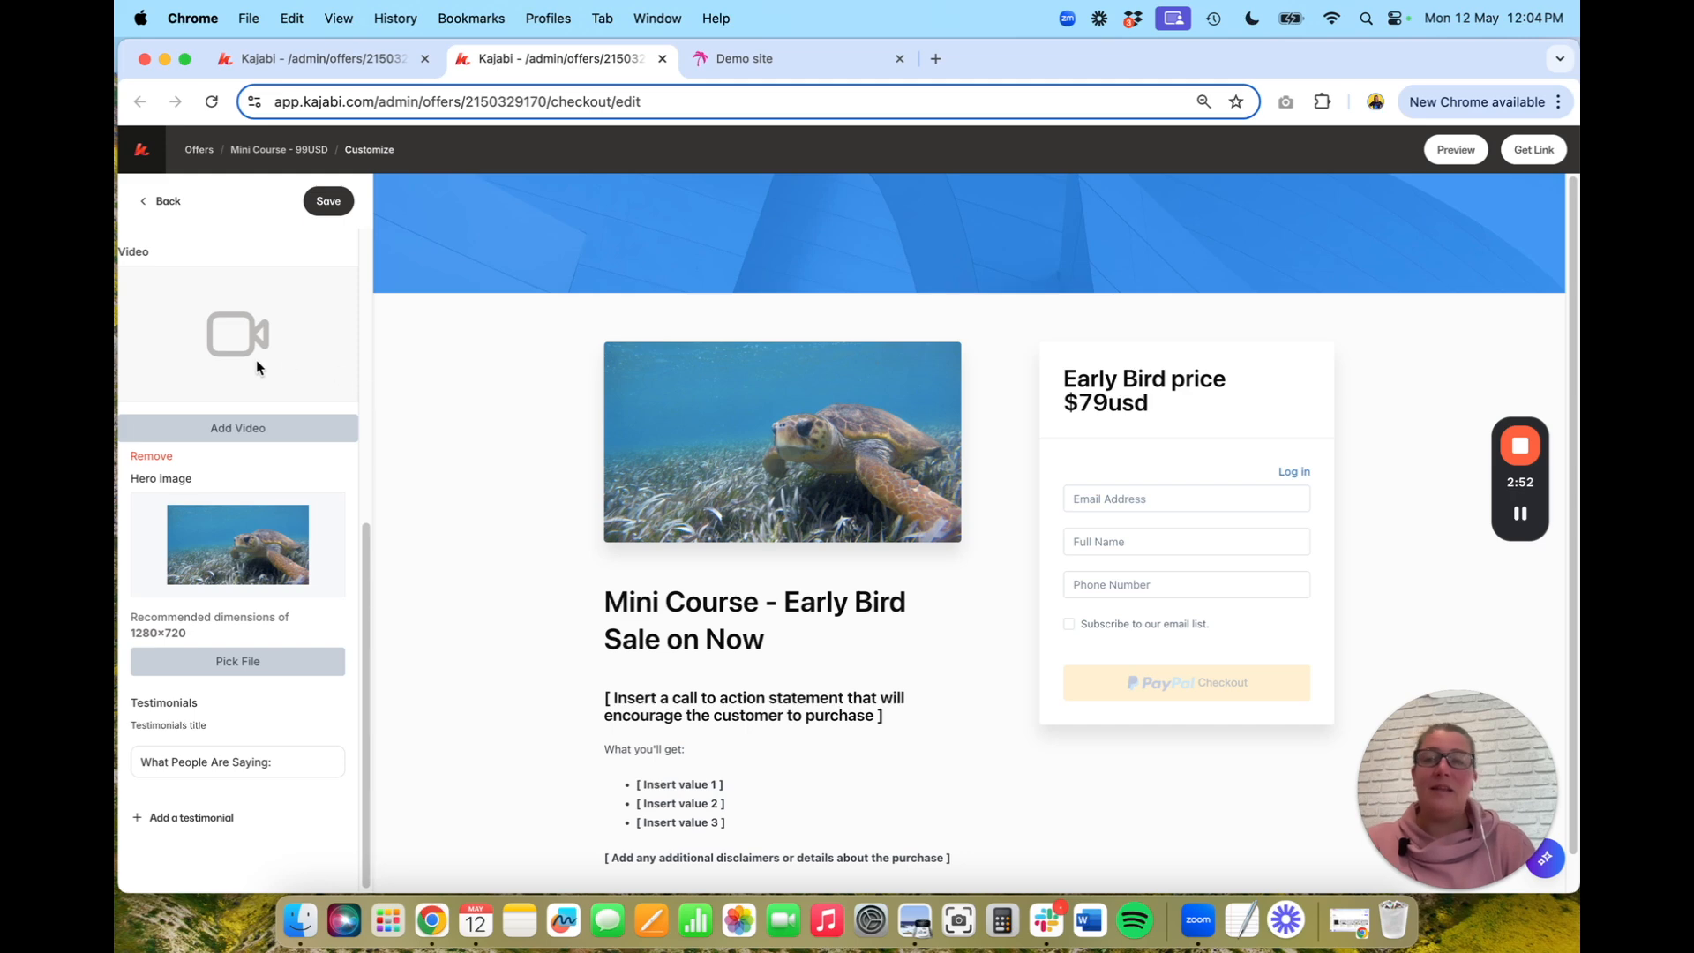
Add a testimonial with the quote "Great Service", using the previously entered author suggestion from Wildly Wealthy Woman
scroll(733, 494, "down", 1)
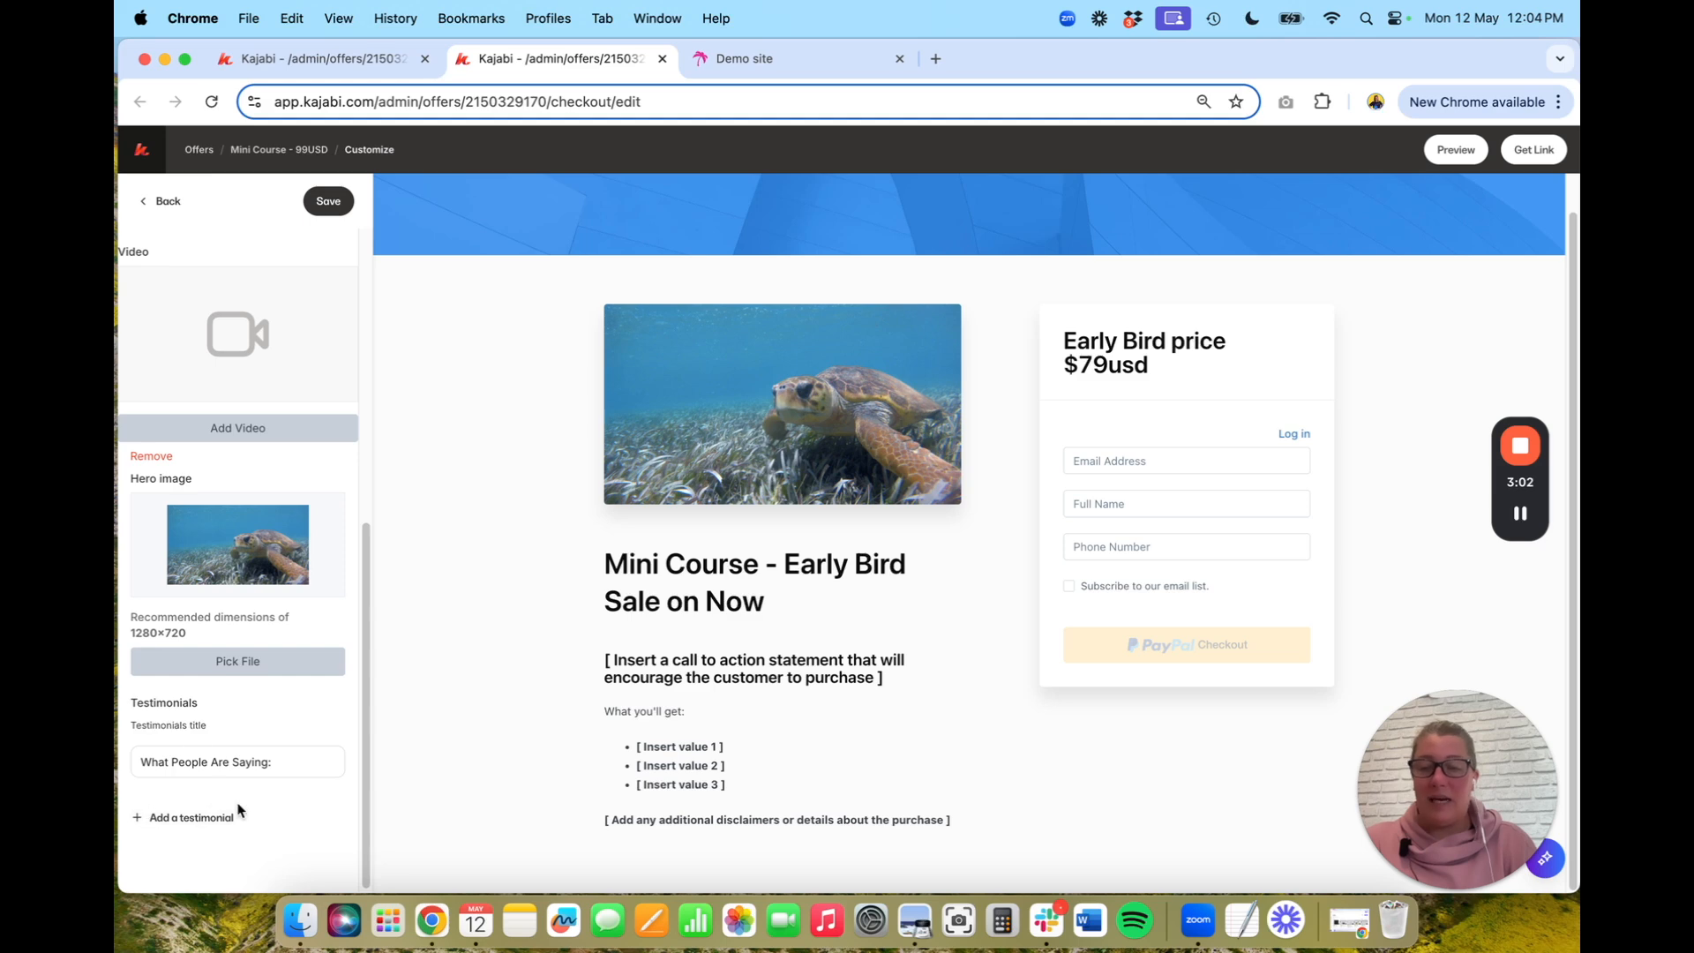
left_click(185, 821)
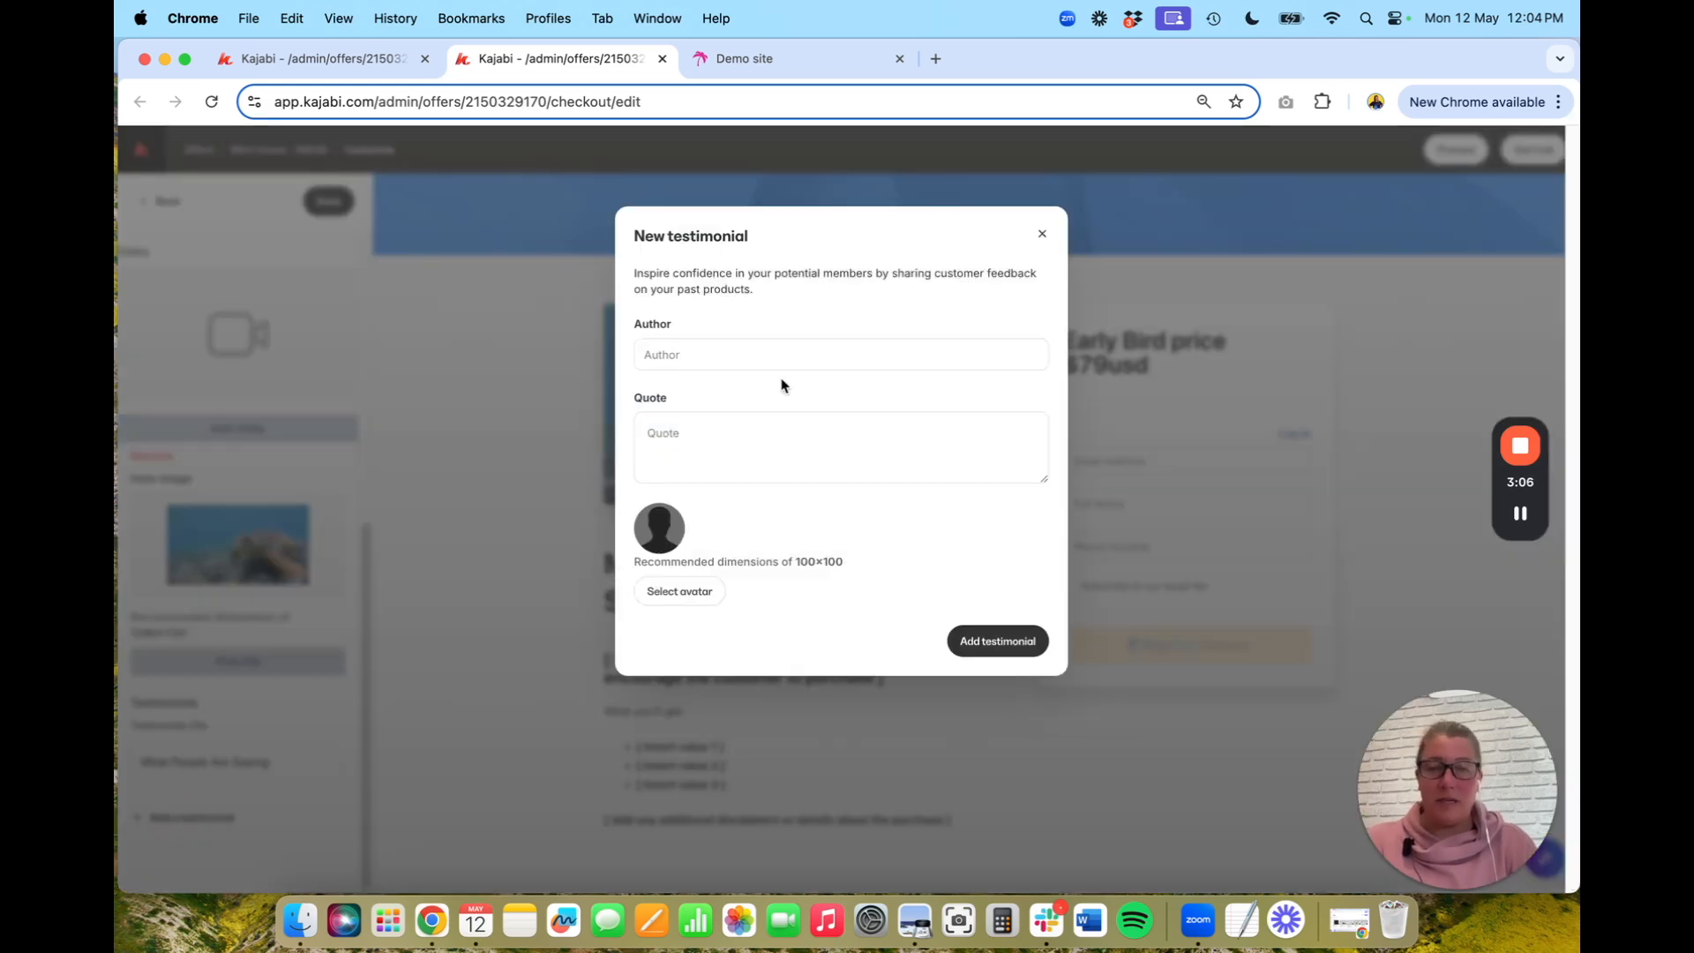
left_click(738, 357)
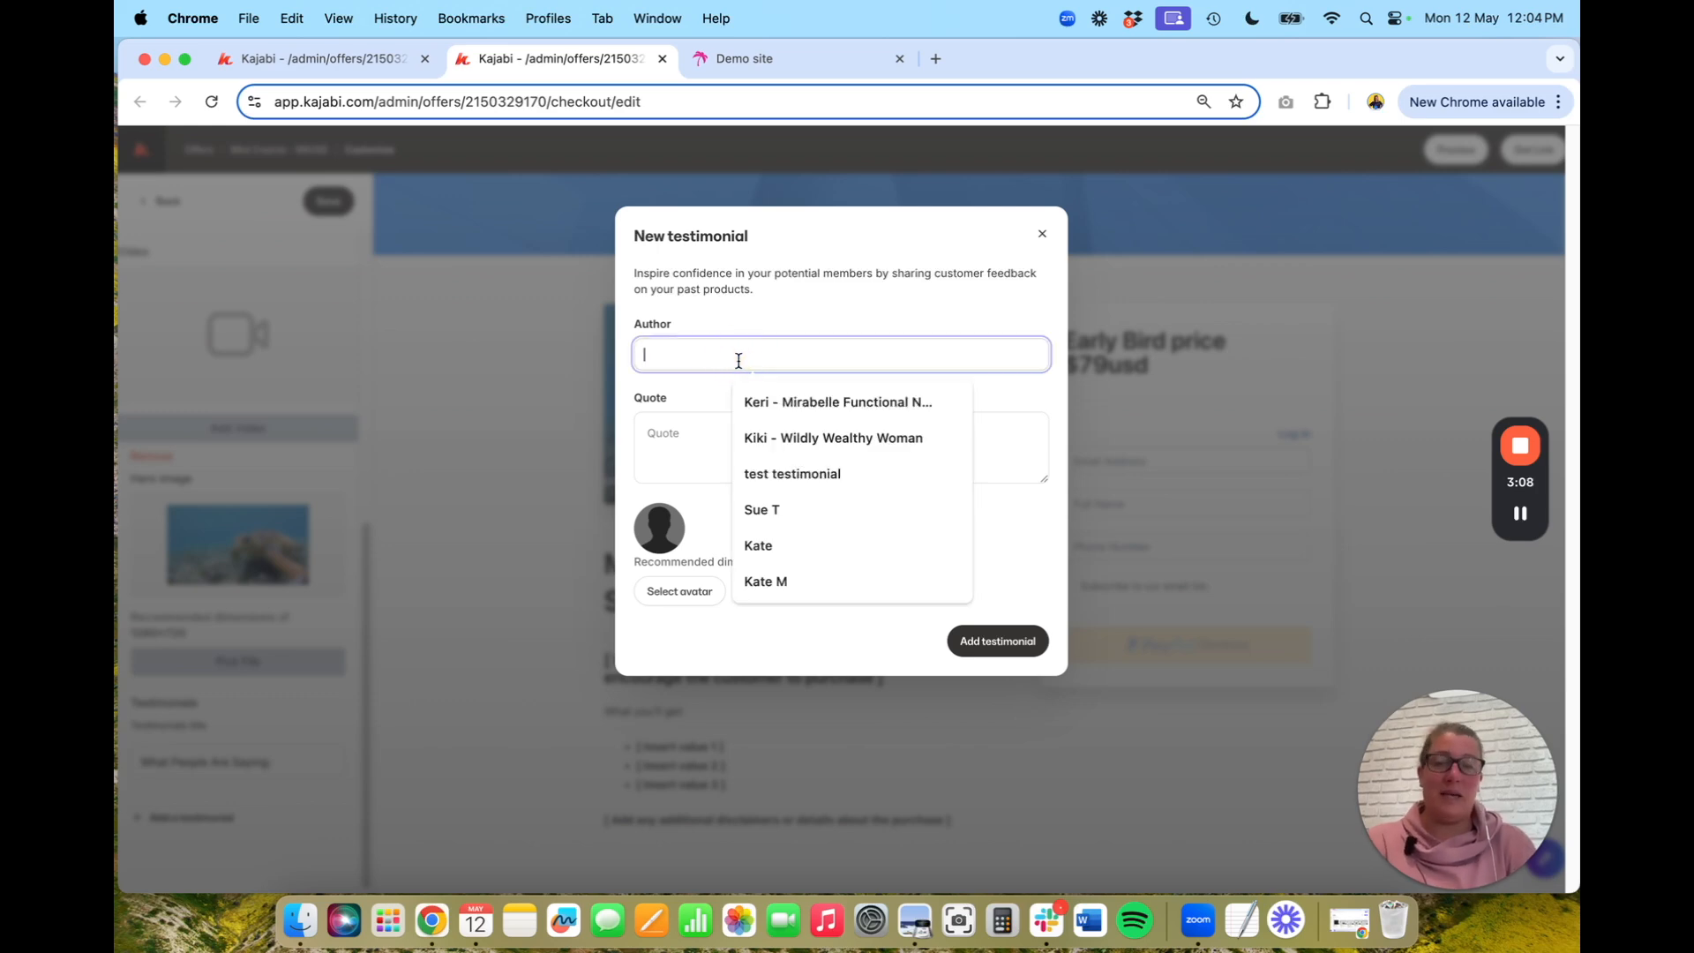
left_click(866, 441)
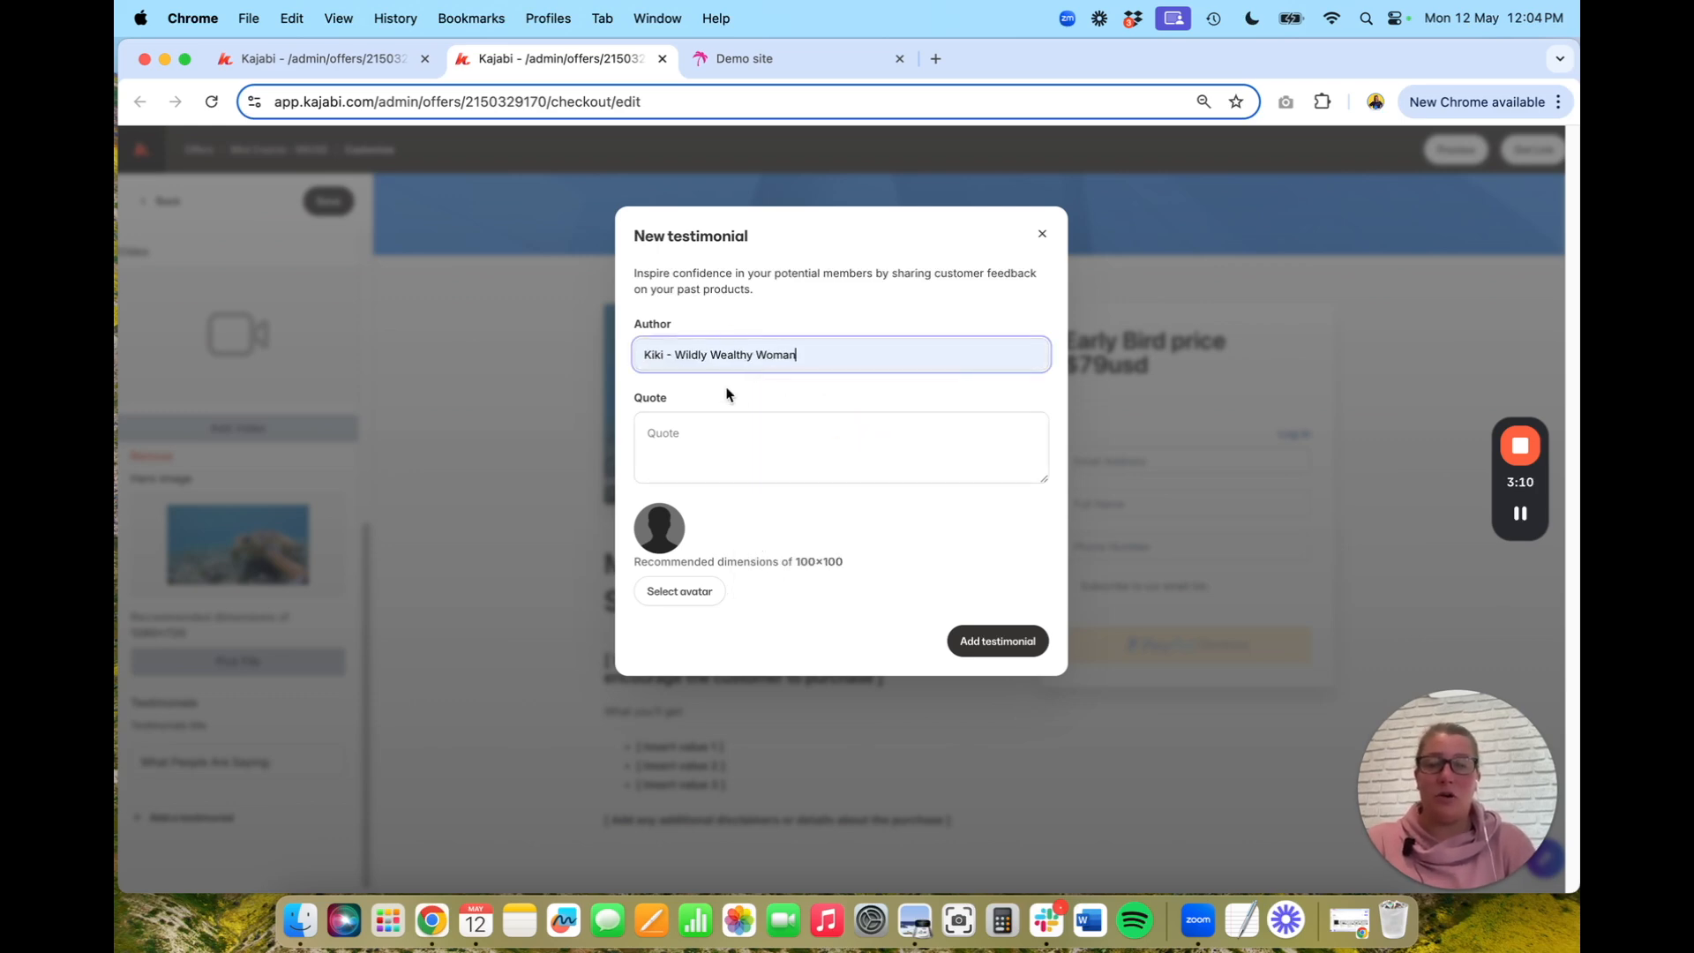
left_click(755, 433)
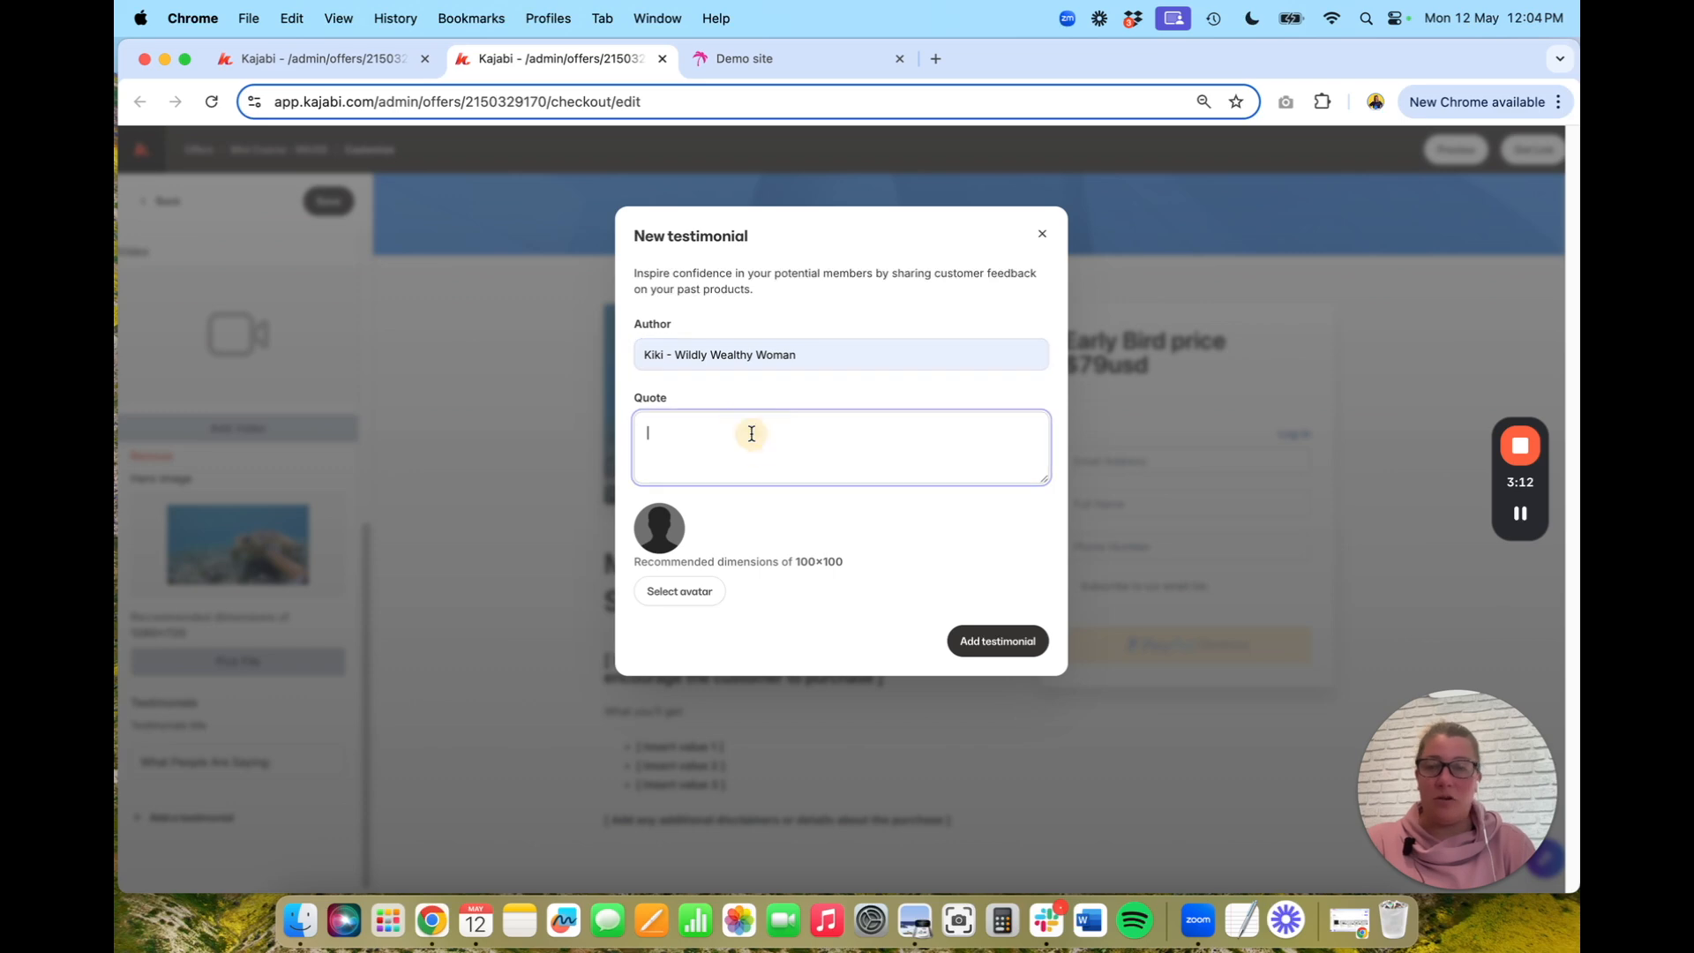
type("Grea")
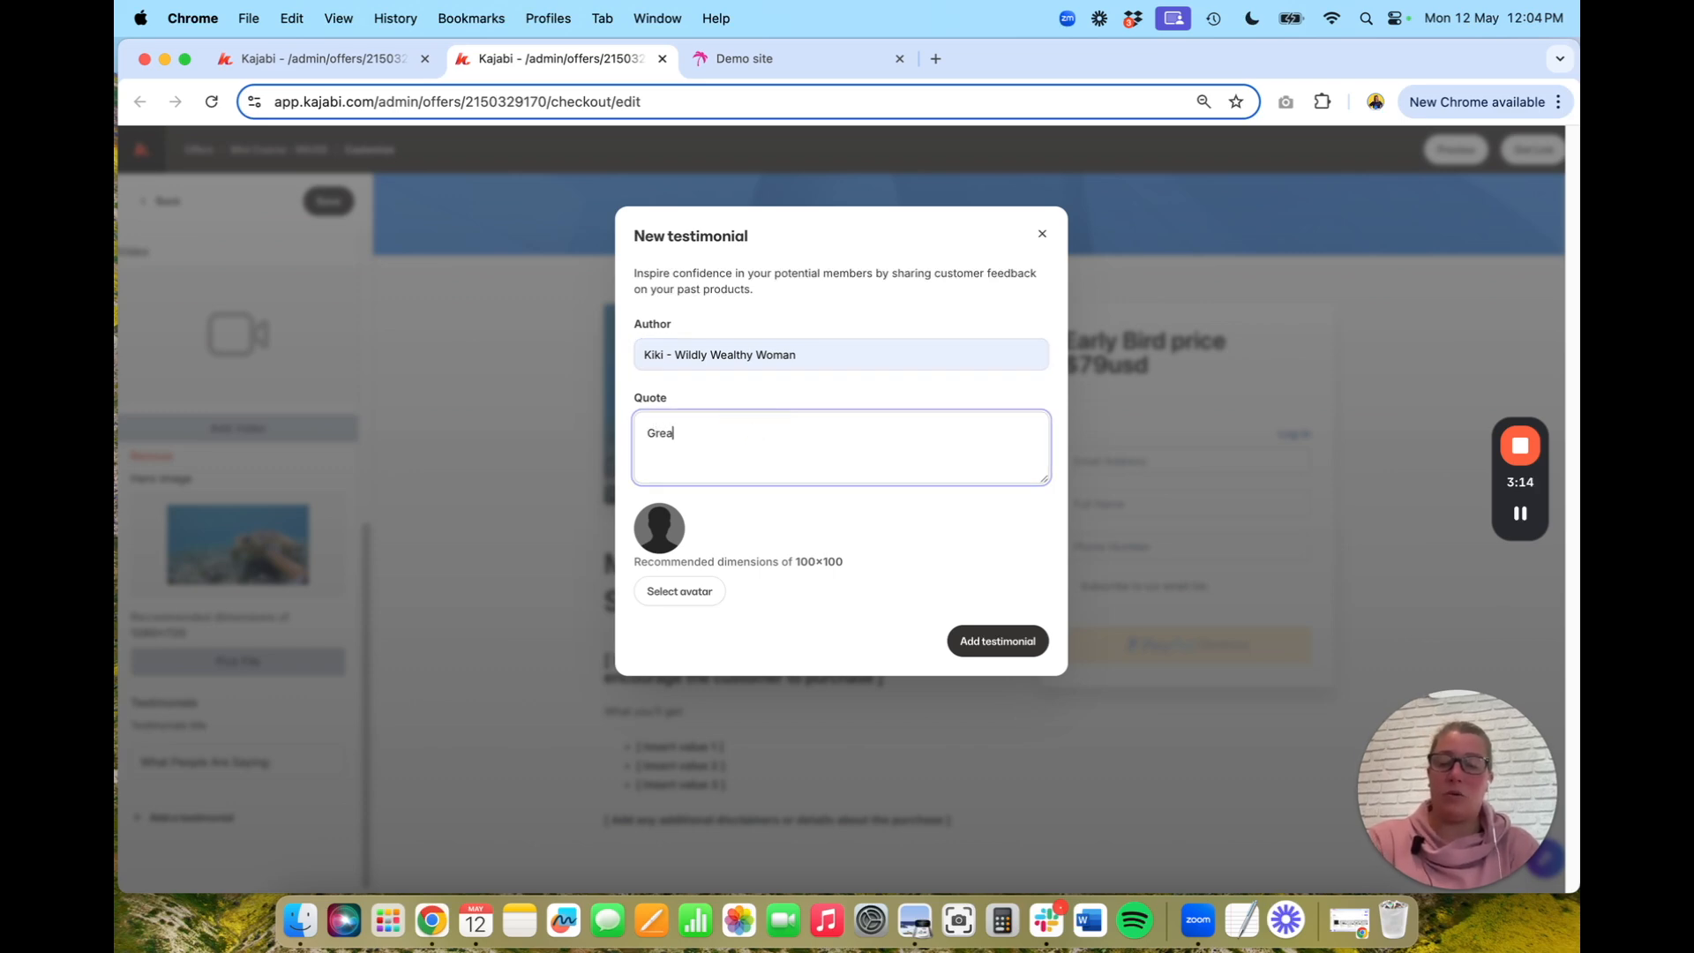
type("t Service")
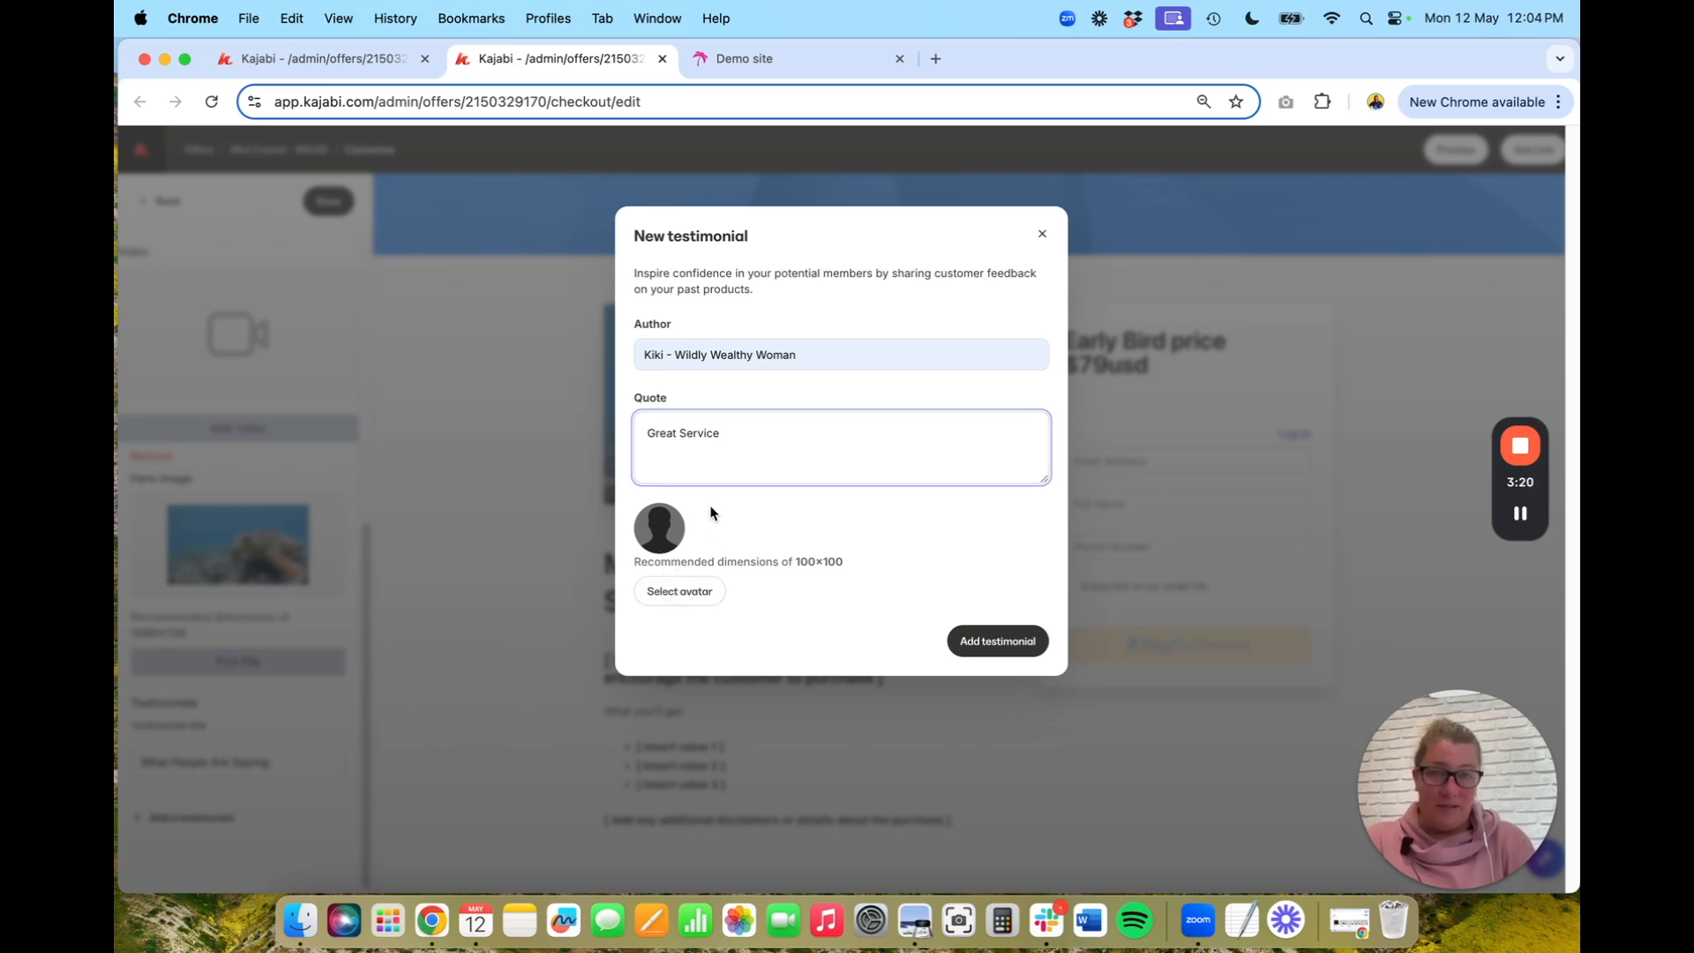
left_click(791, 541)
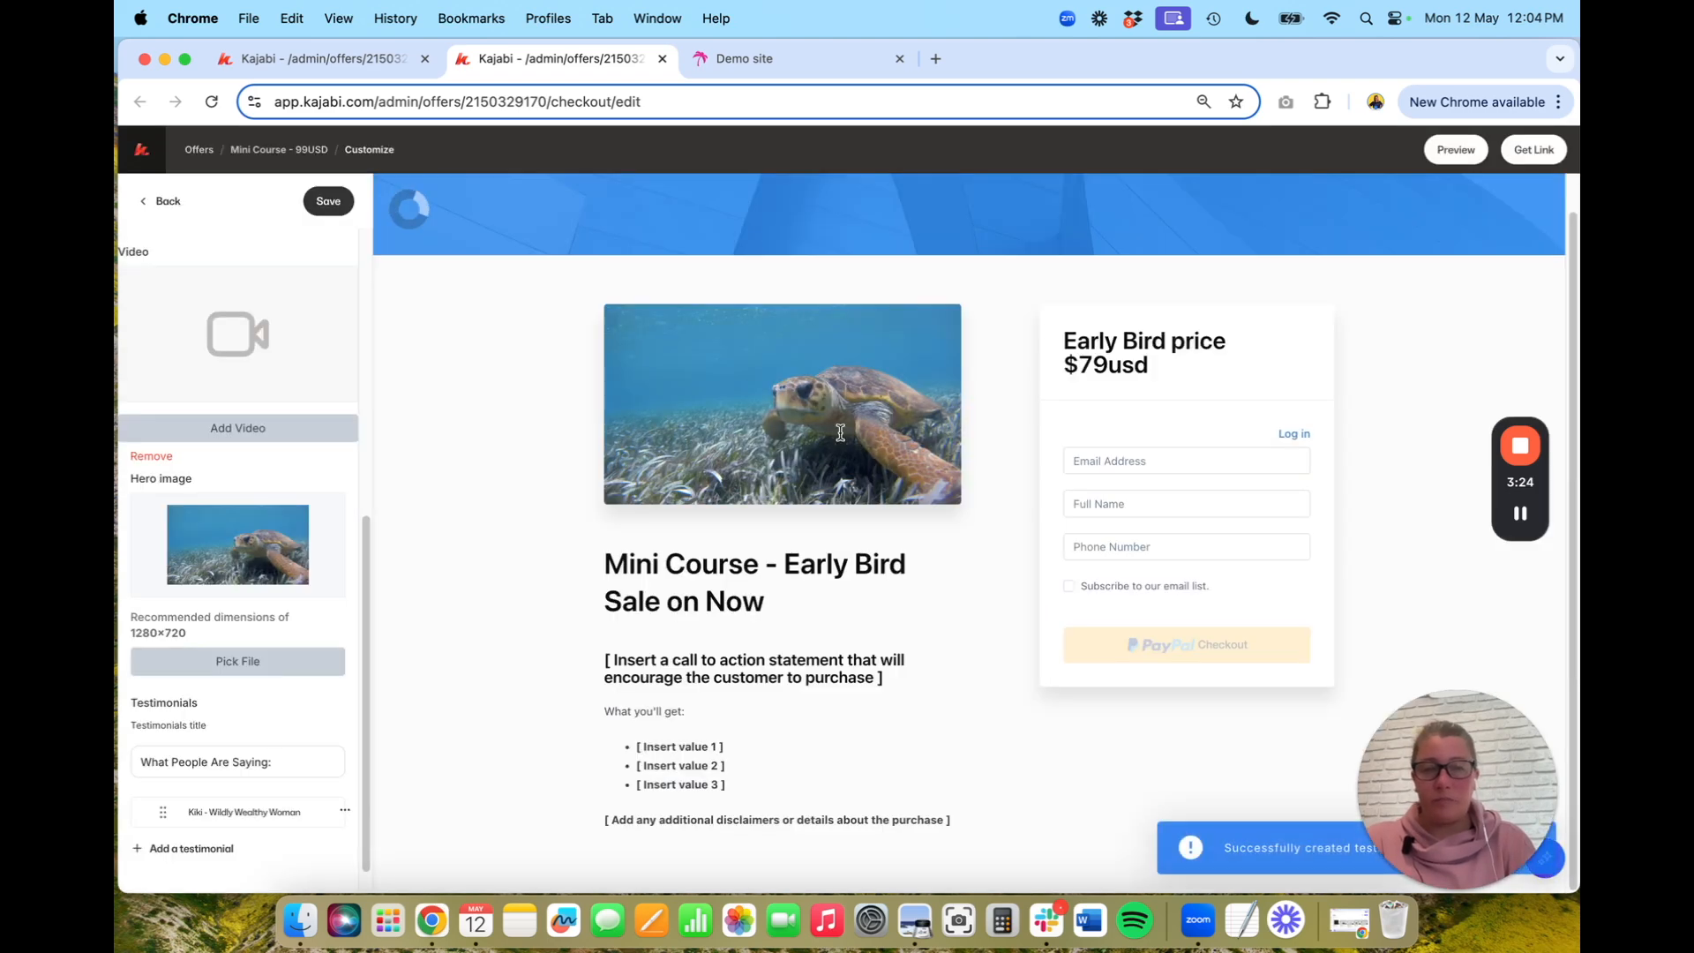
Change the testimonials title to "Customer Reviews" and save the checkout page
scroll(752, 664, "down", 3)
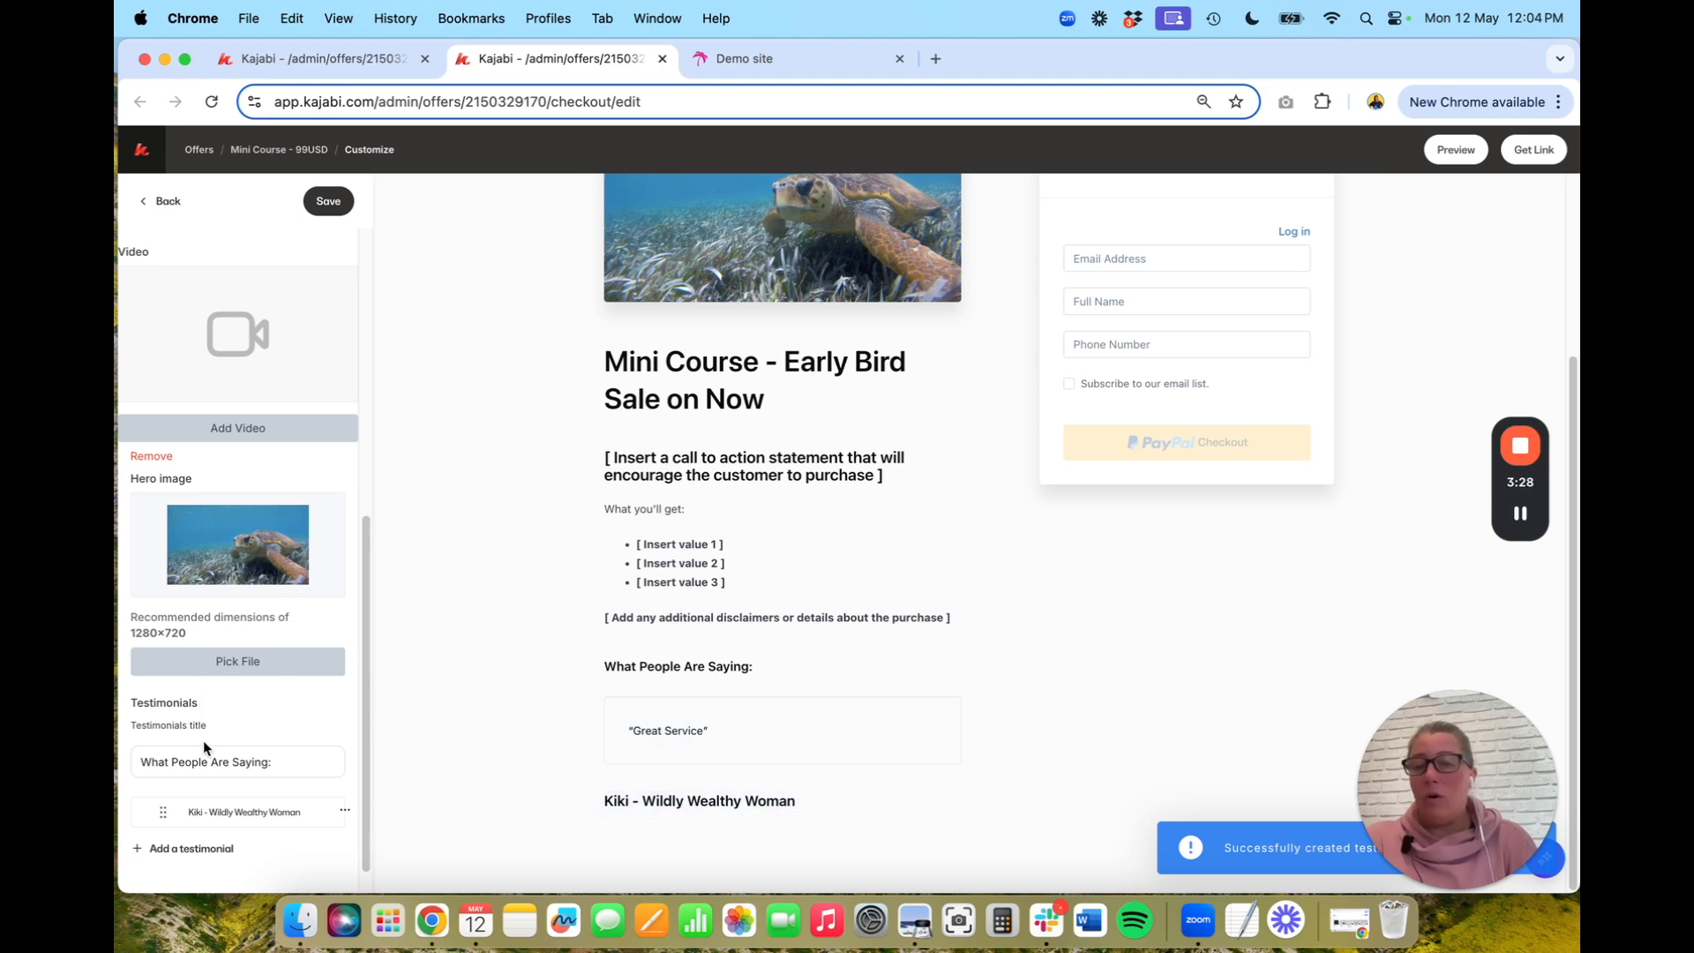
triple_click(248, 761)
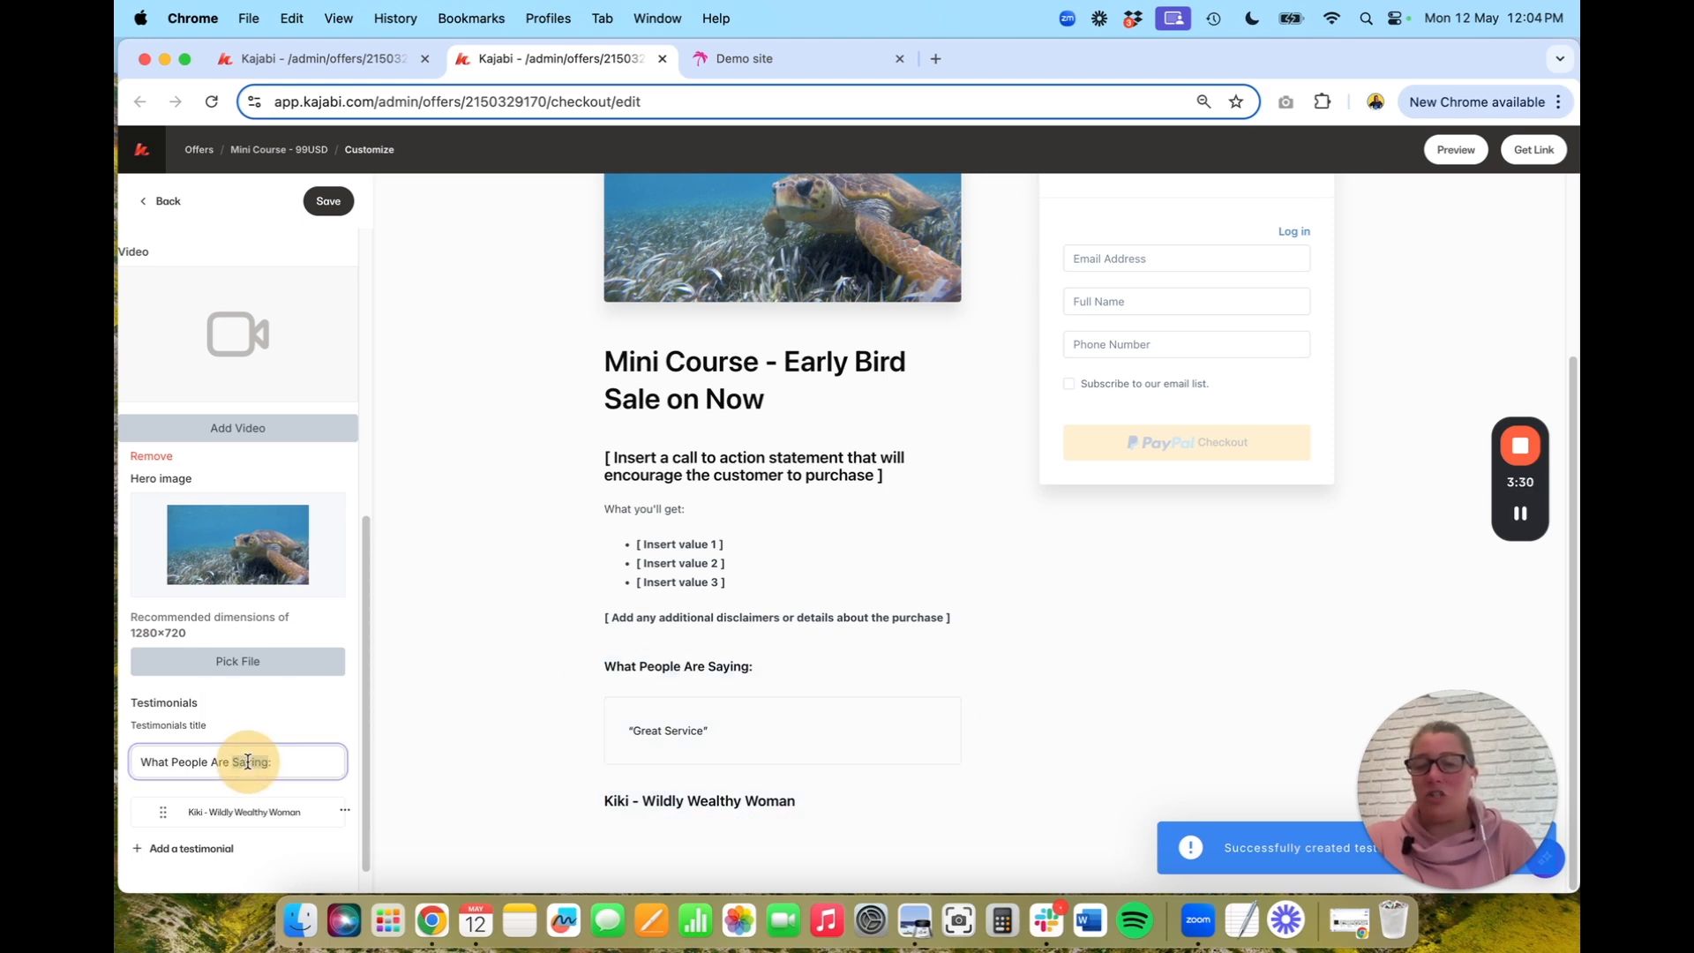
type("Cu")
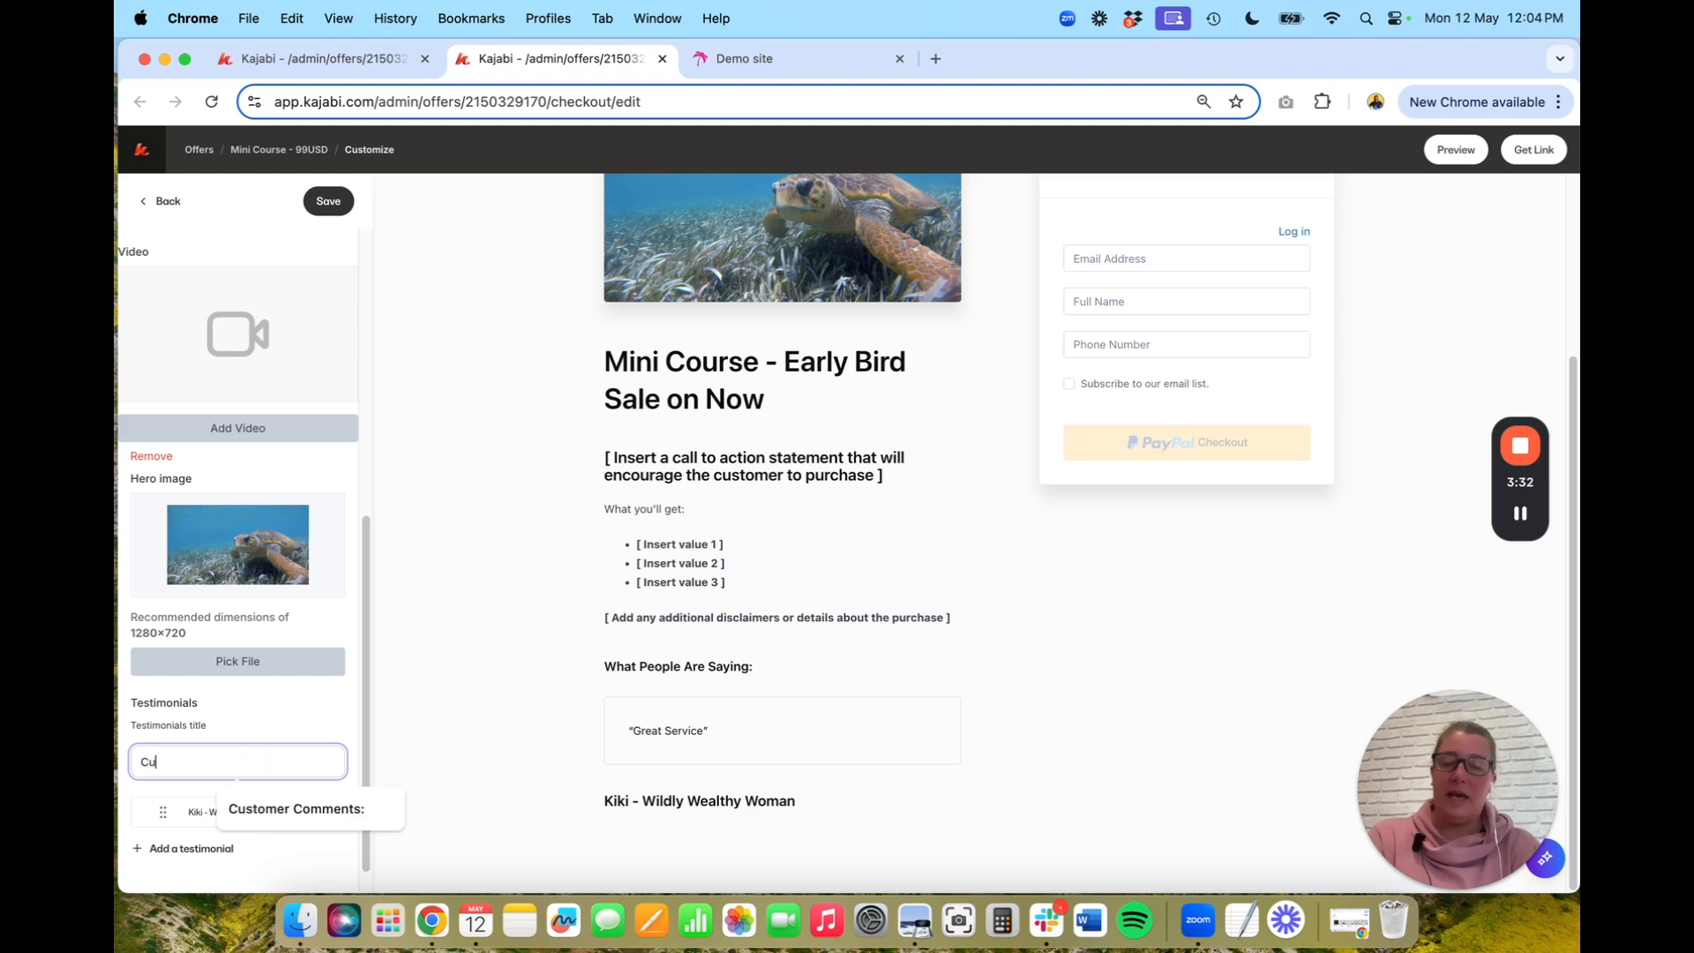
type("stomer Reviews")
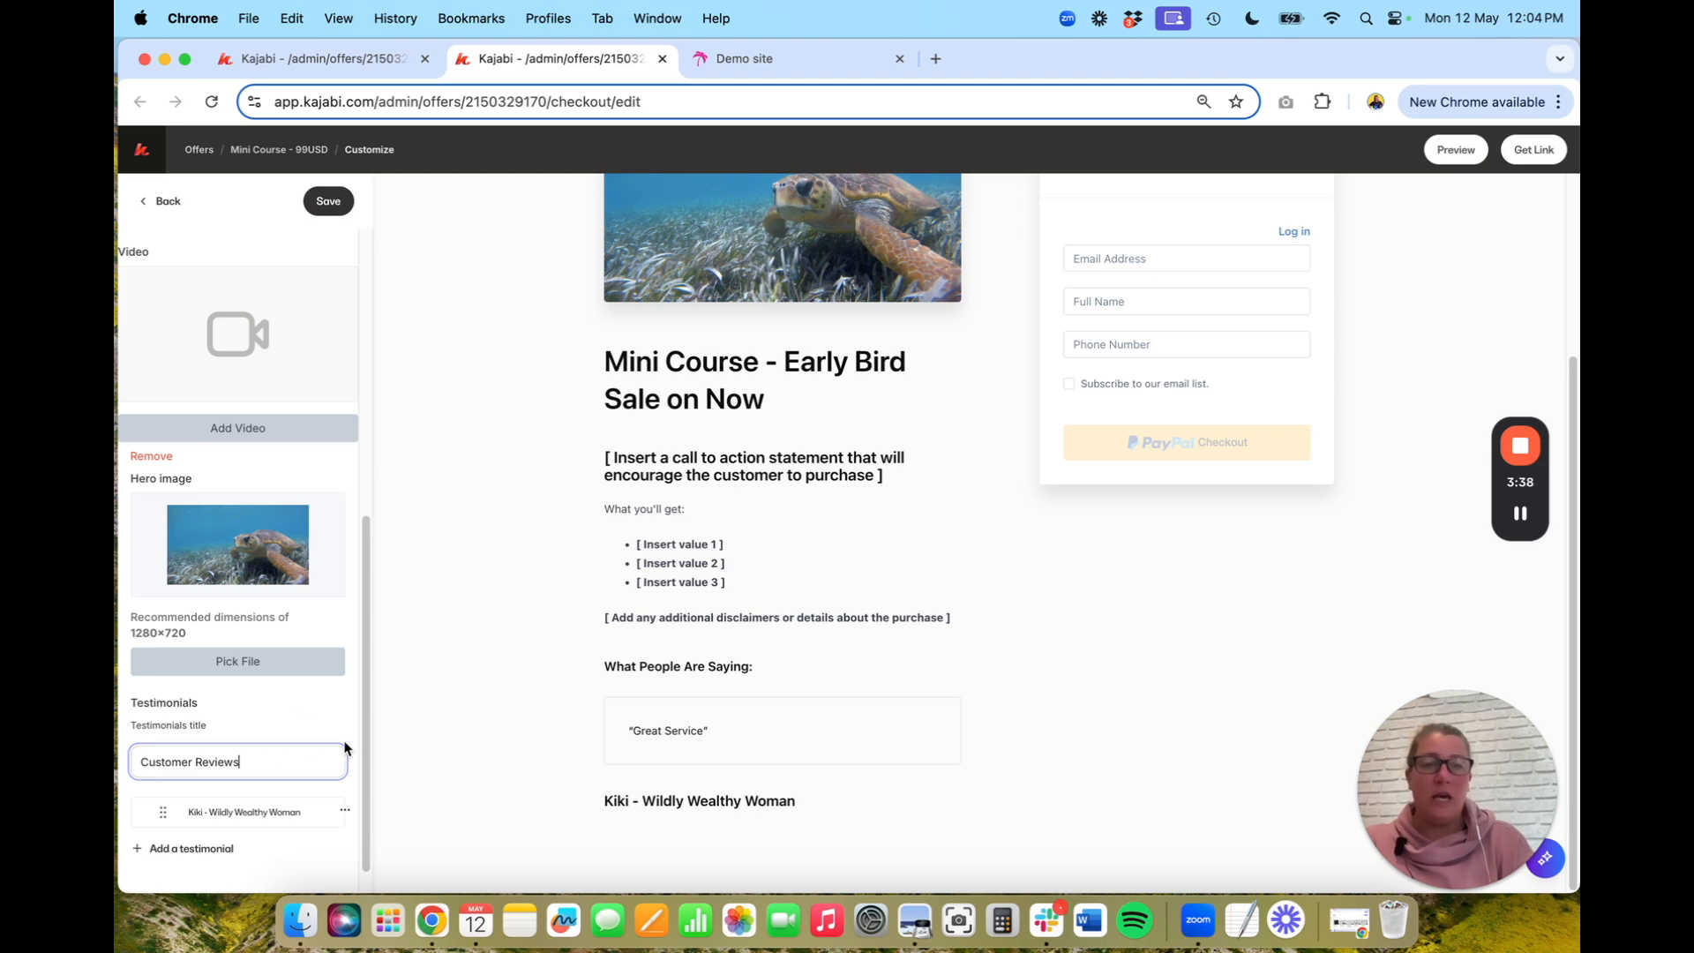
left_click(329, 201)
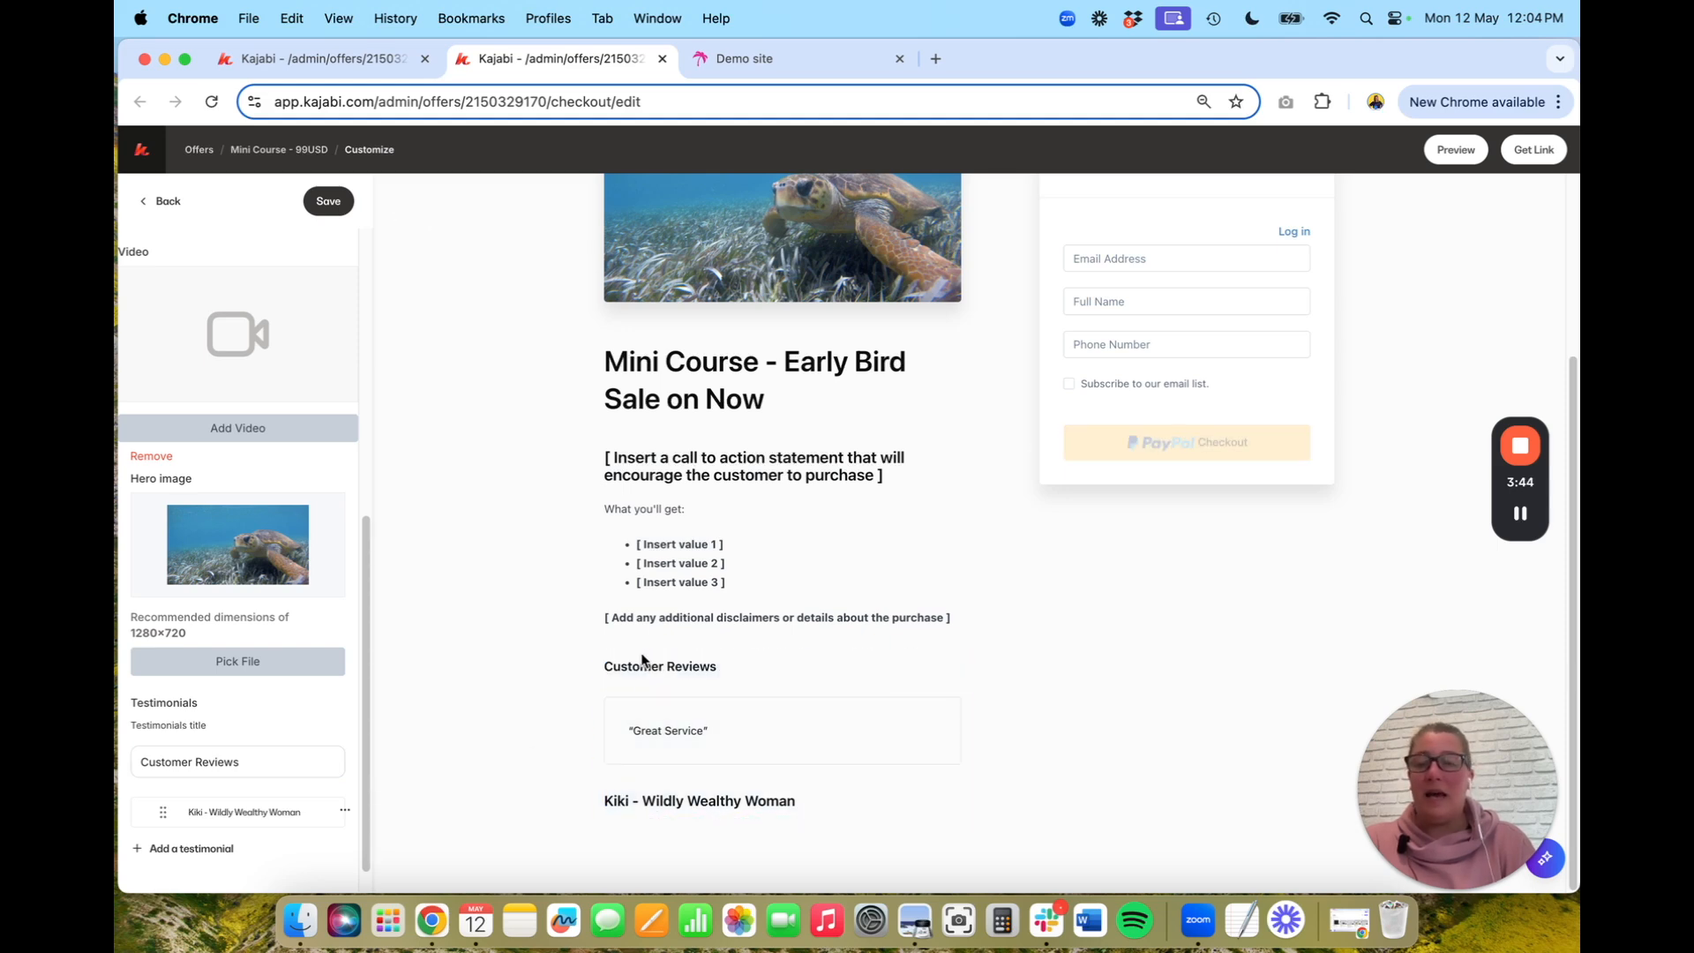
Edit the existing testimonial to add "~ " in front of the author's name, and save the testimonial
scroll(246, 741, "down", 1)
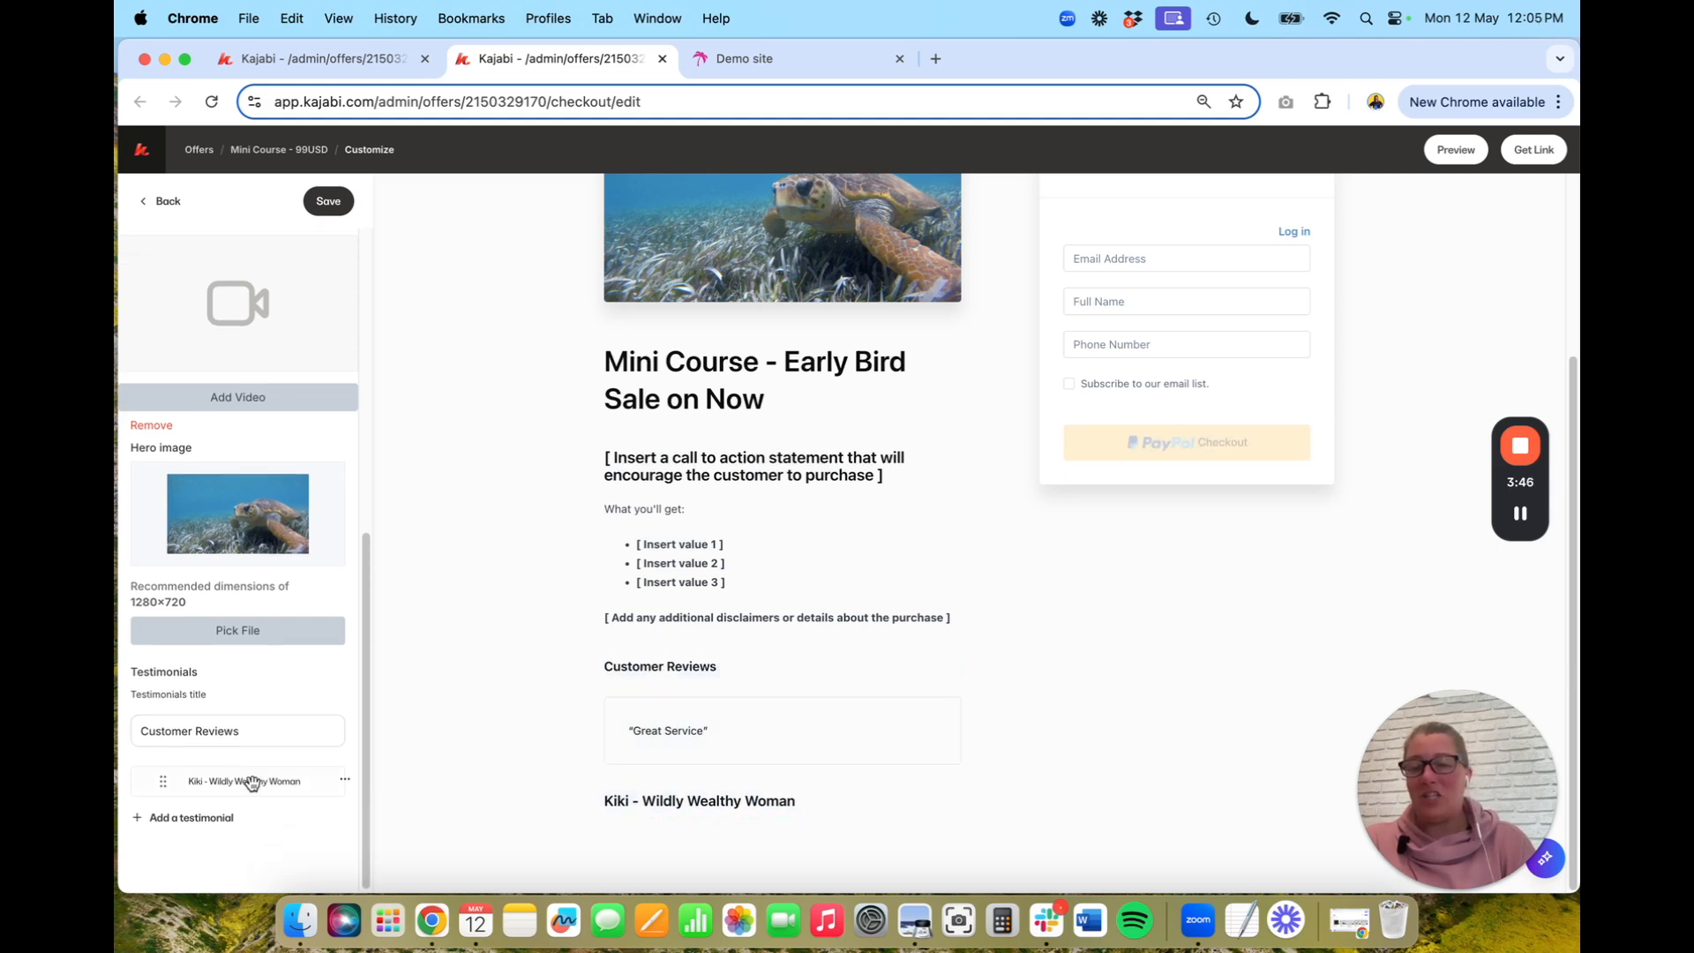
left_click(344, 782)
left_click(265, 810)
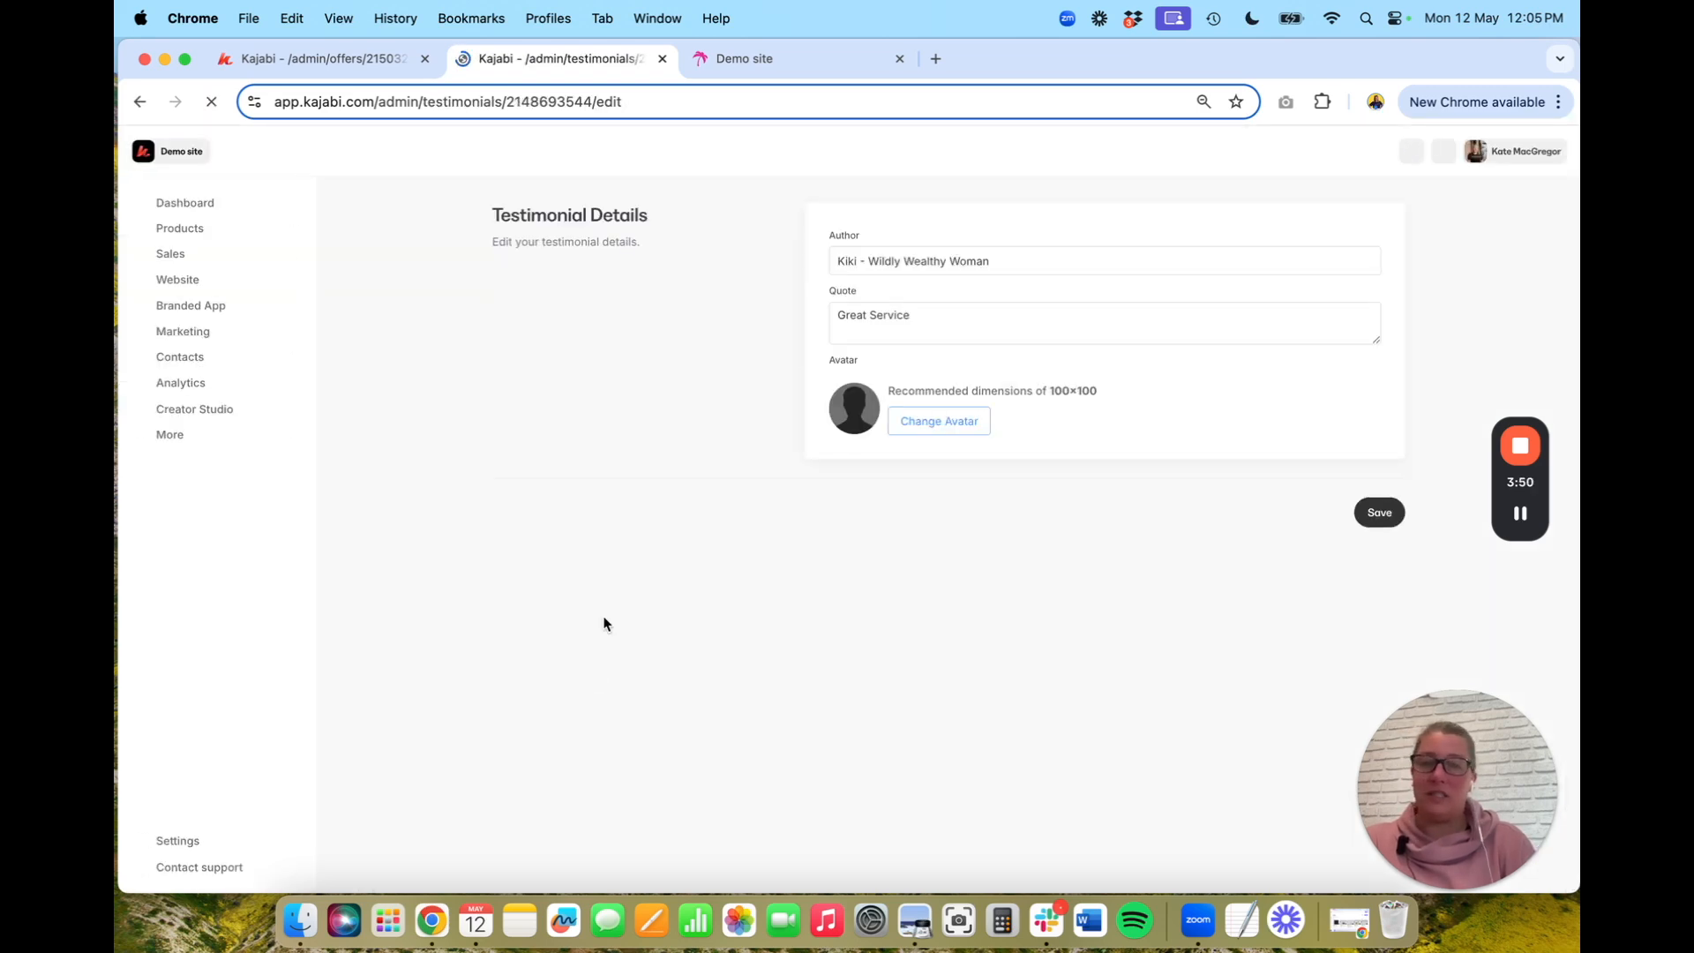
left_click(839, 262)
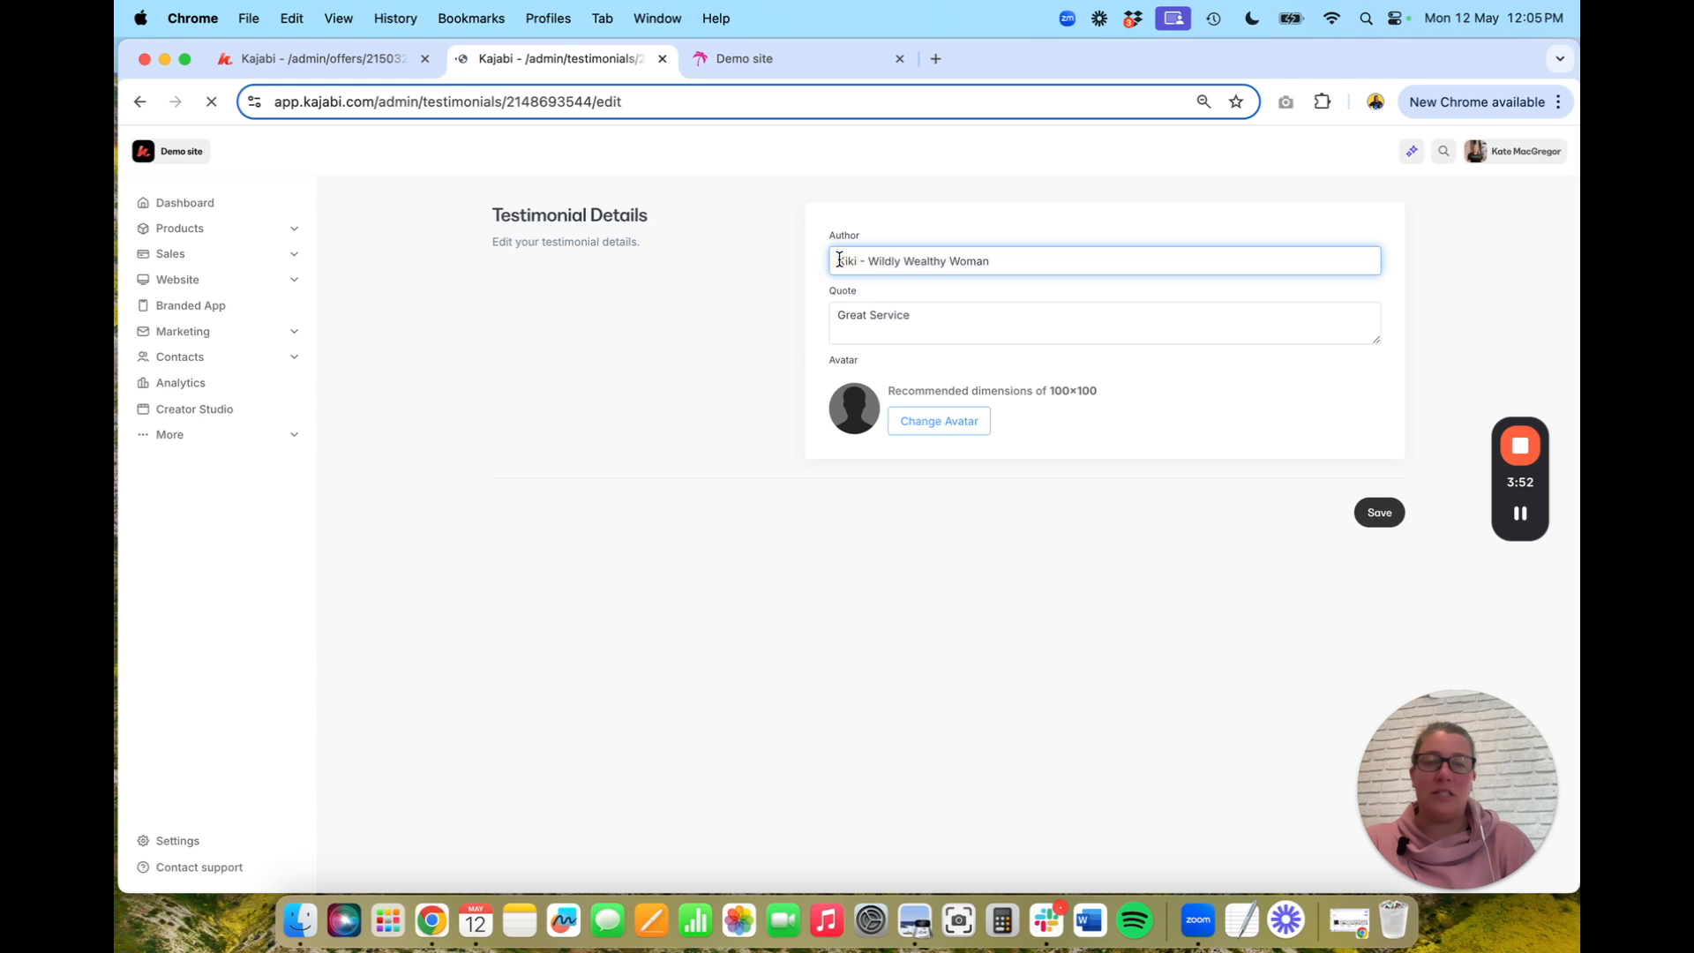
type("~")
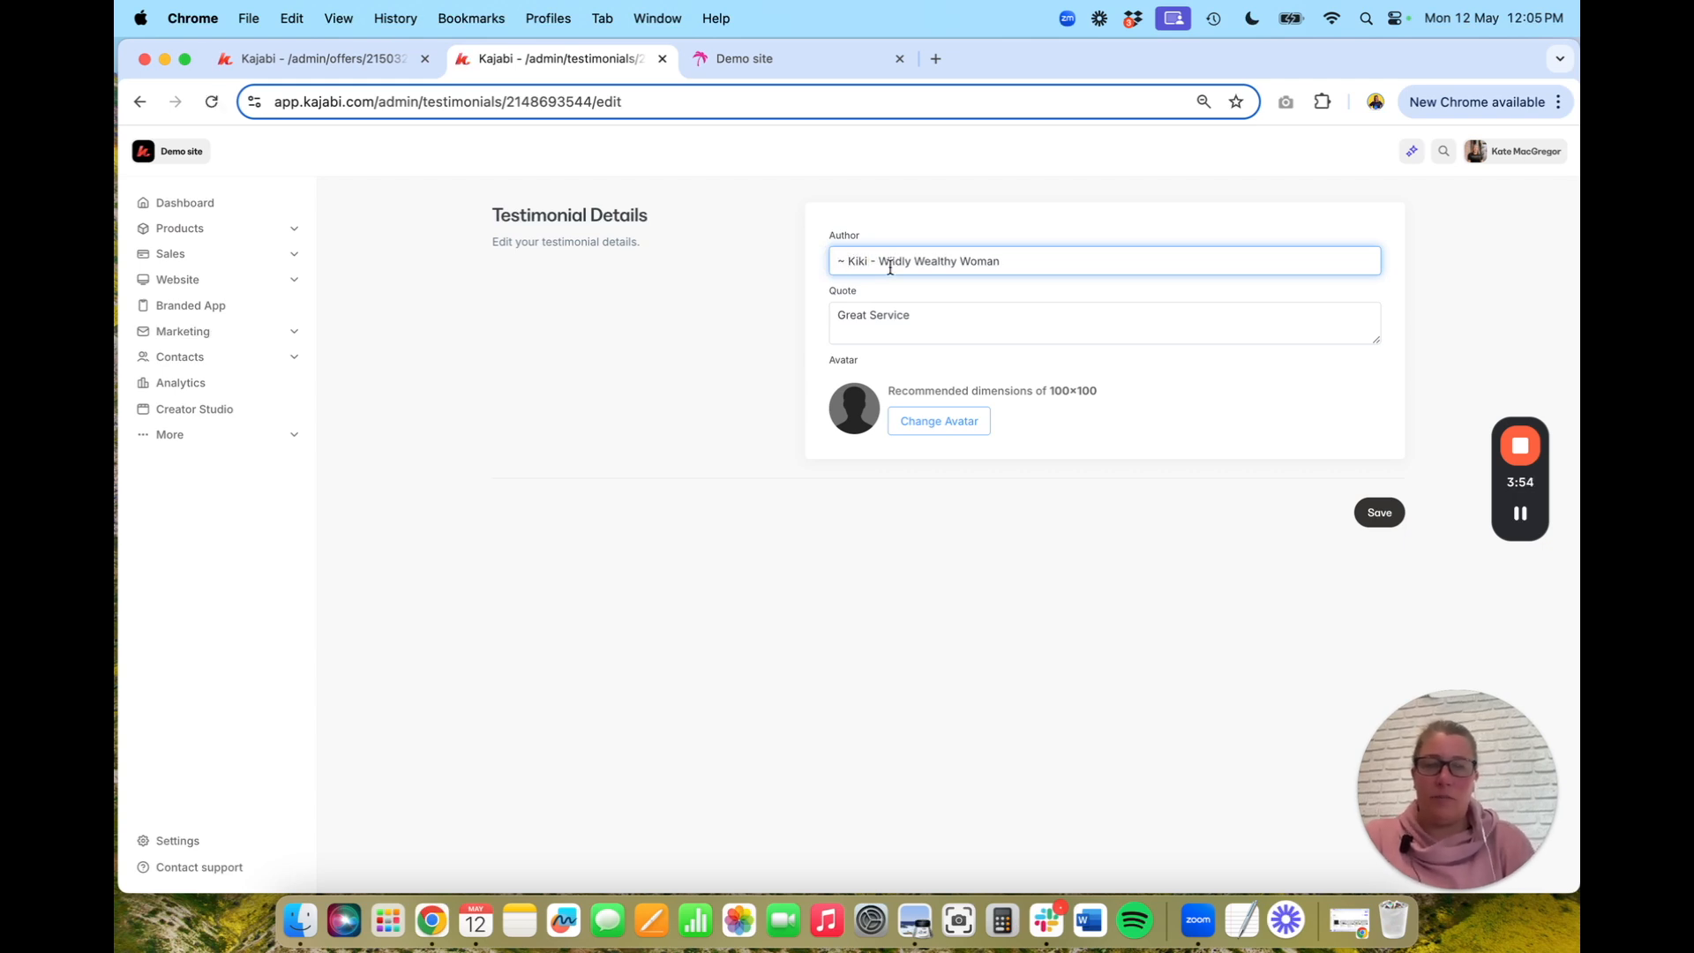
left_click(1379, 514)
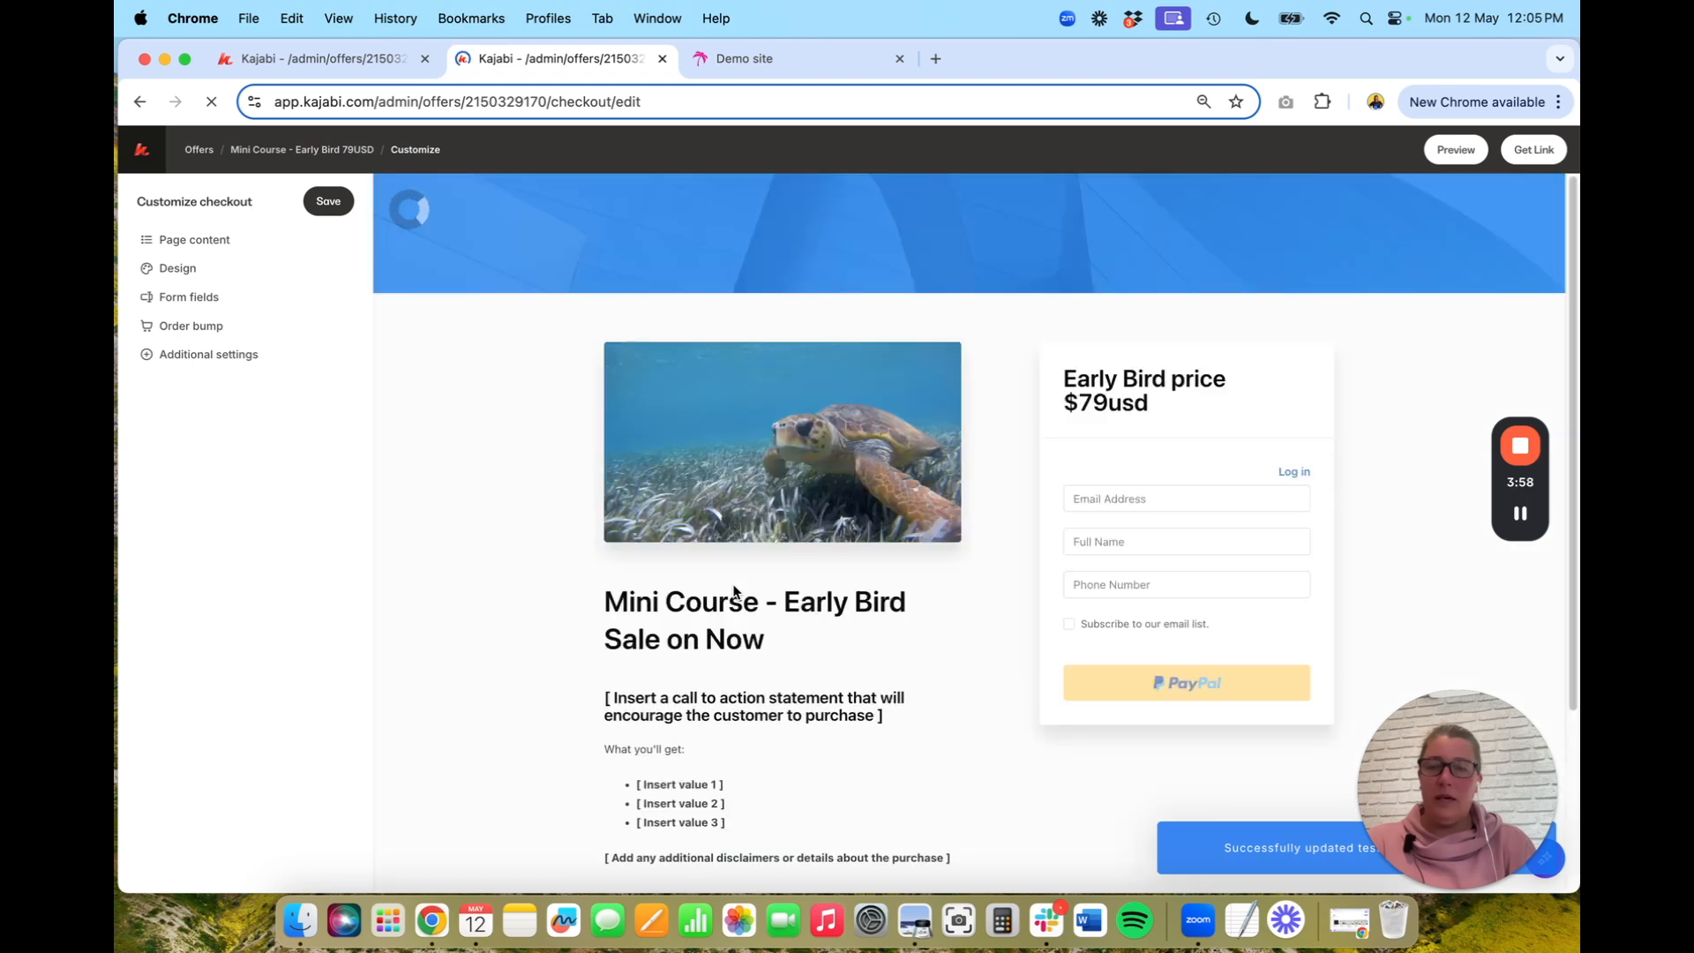
Check the updated testimonial on the checkout page, save the page and look over its full layout
scroll(733, 591, "down", 3)
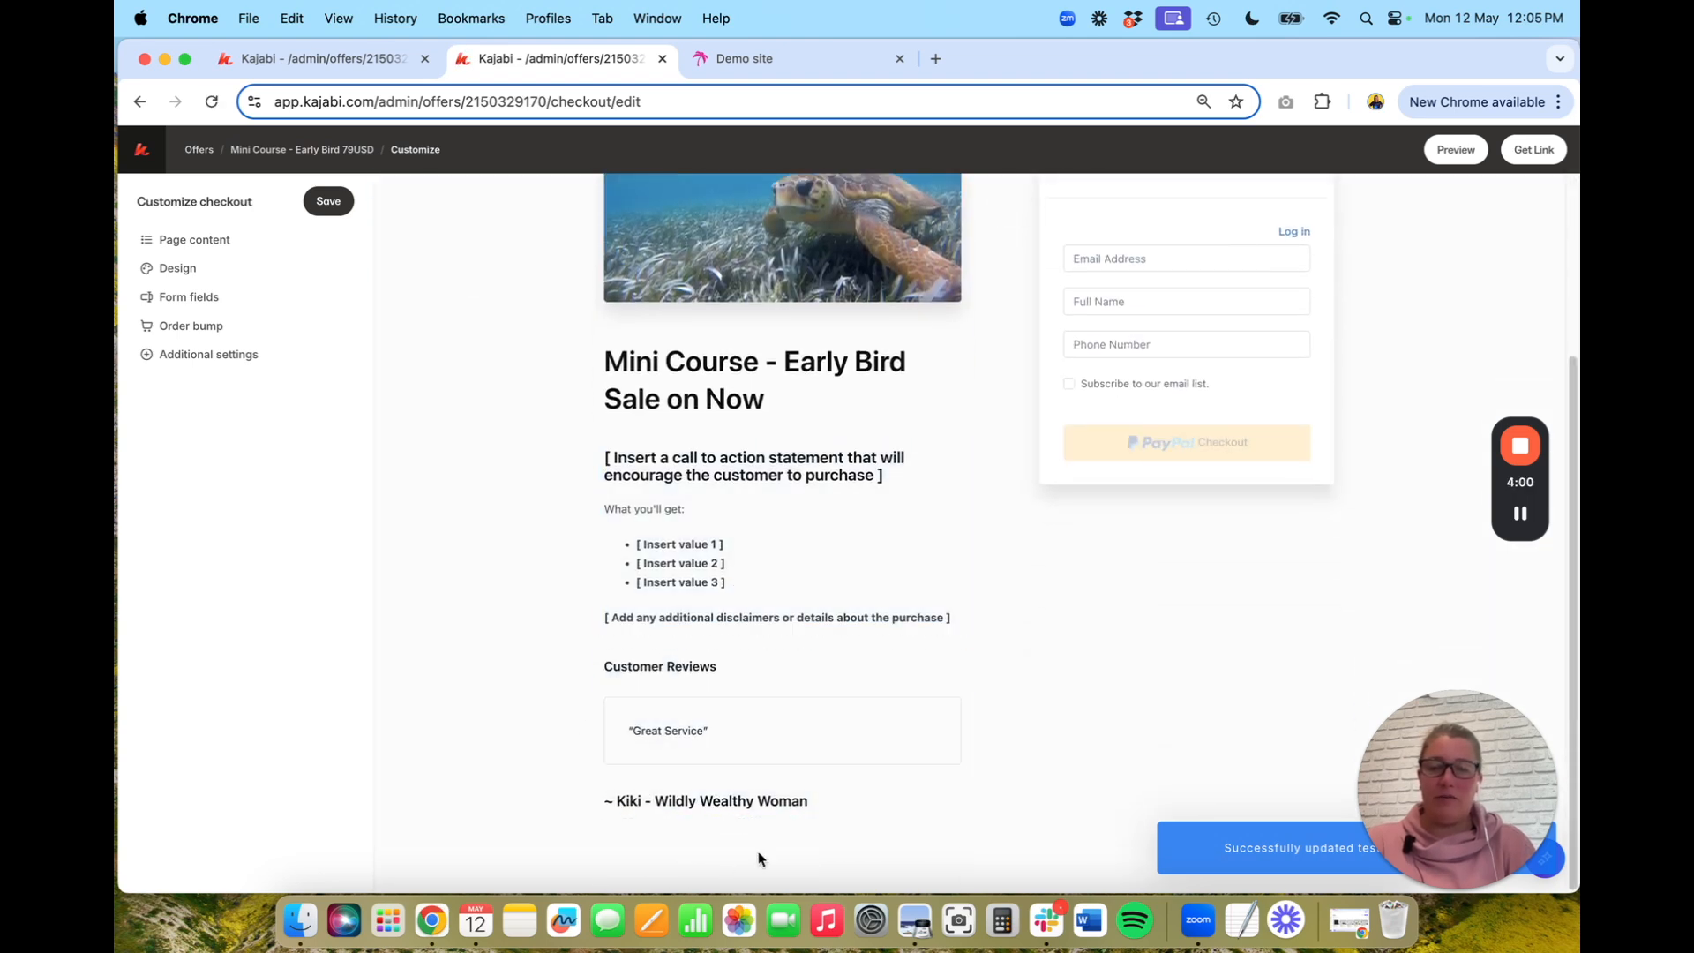
mouse_move(707, 769)
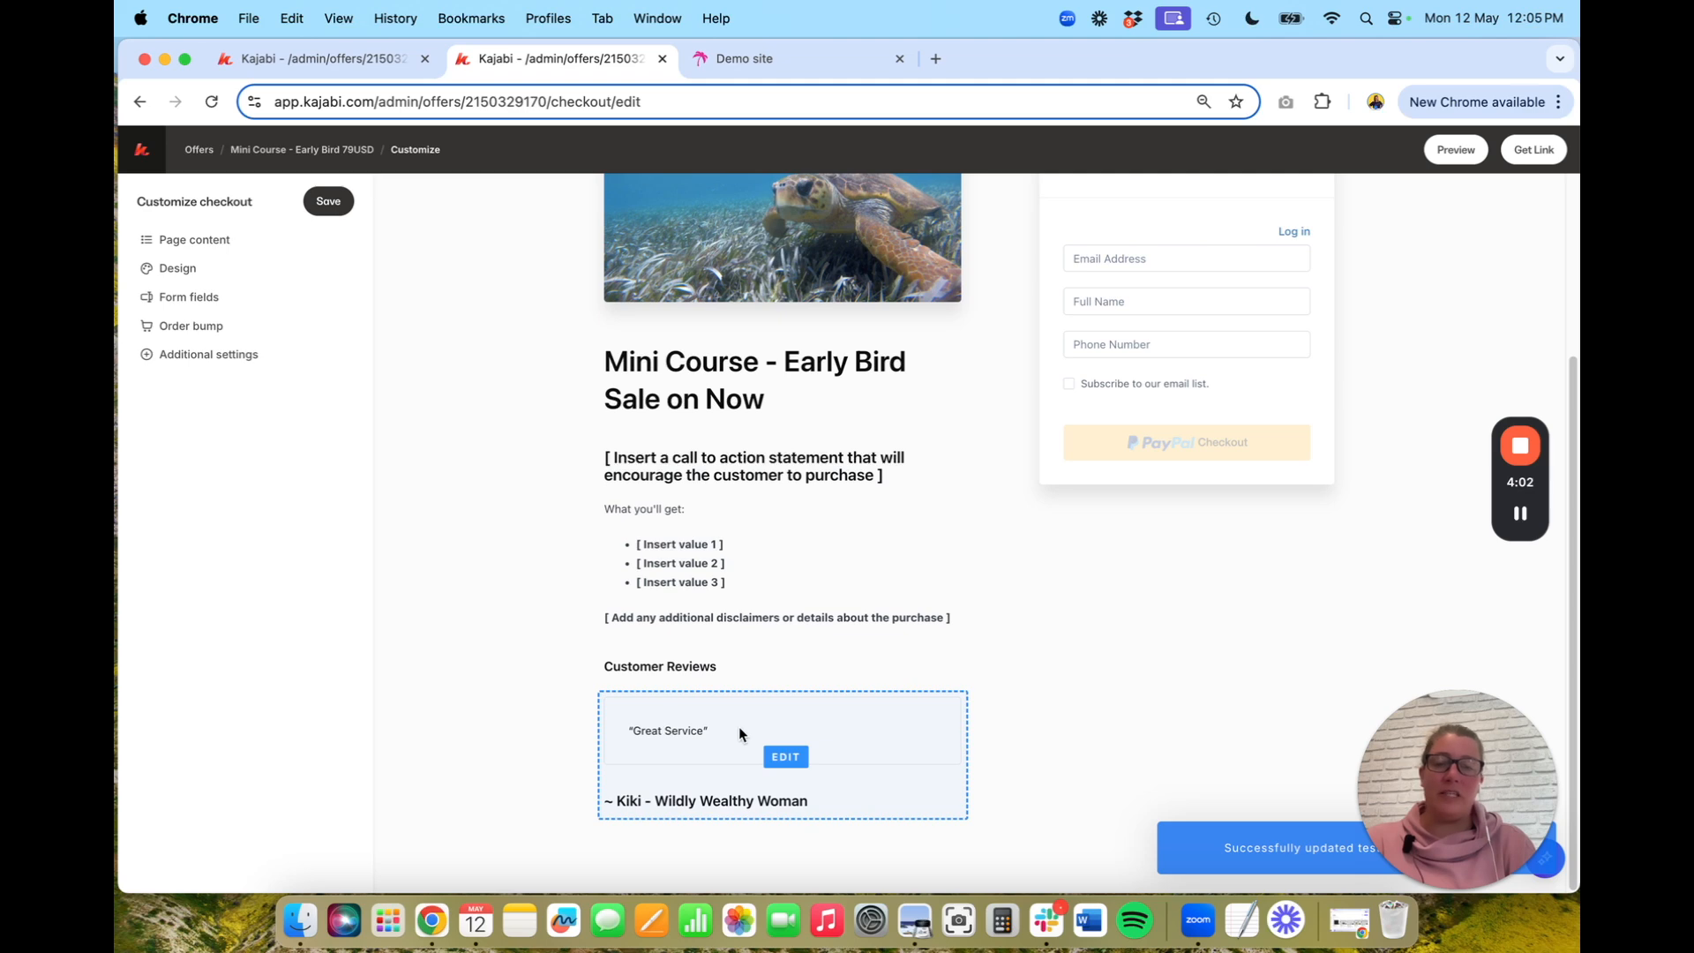
scroll(745, 756, "up", 3)
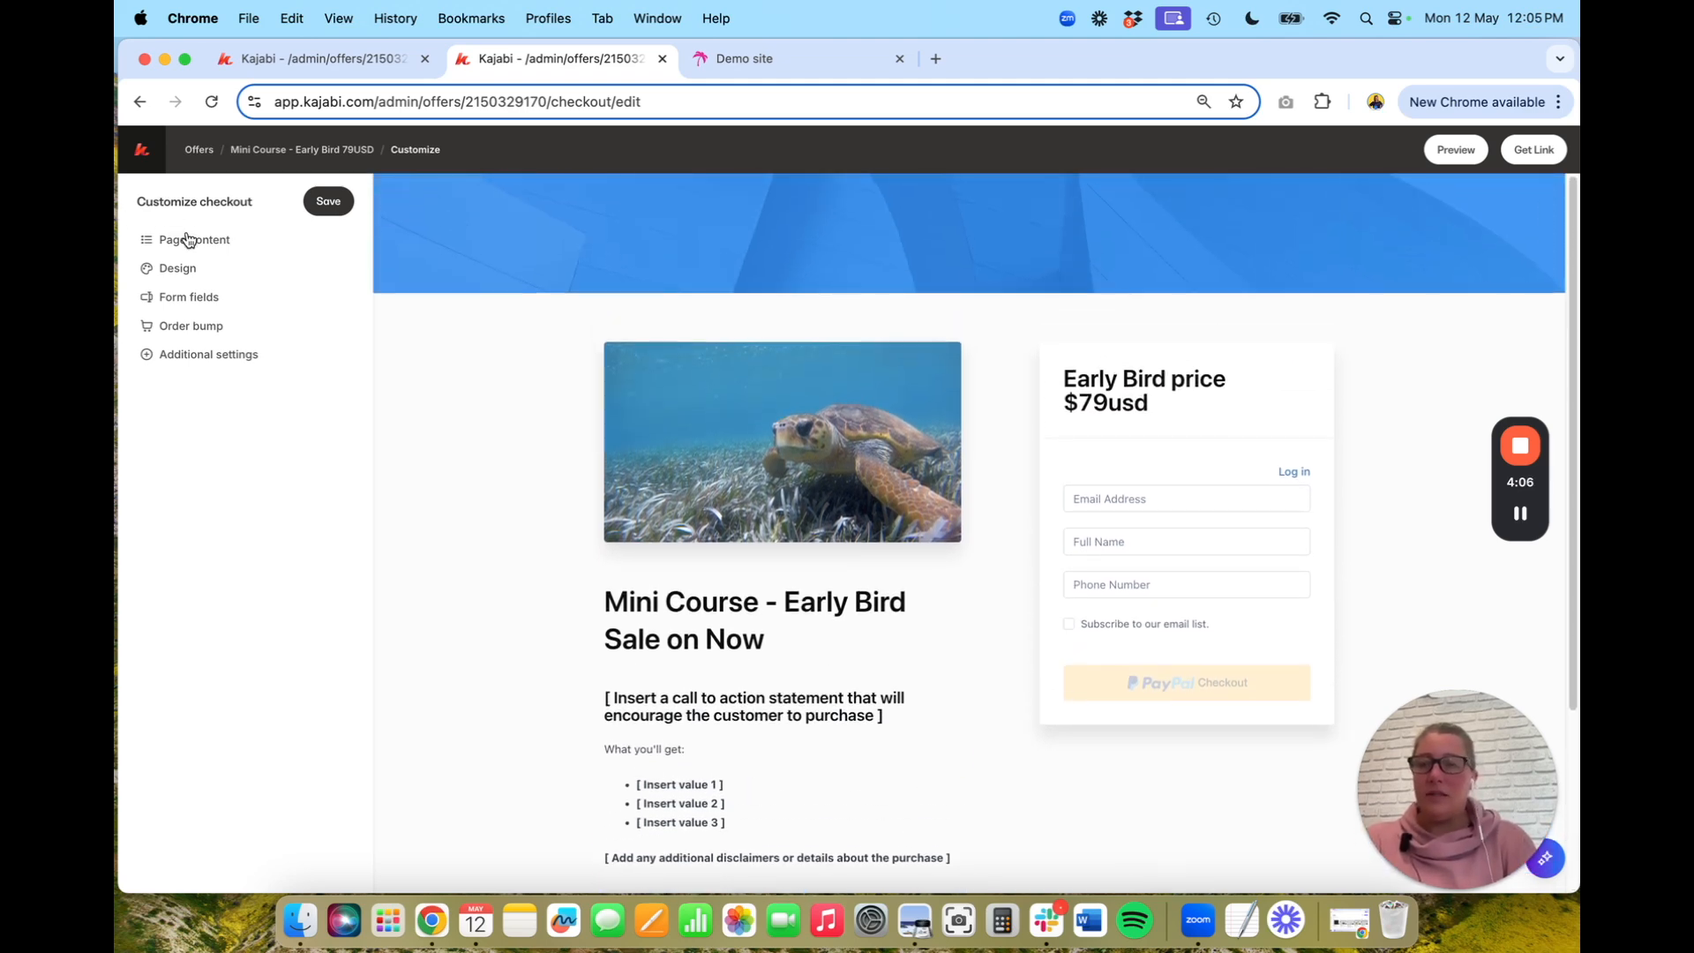
left_click(332, 203)
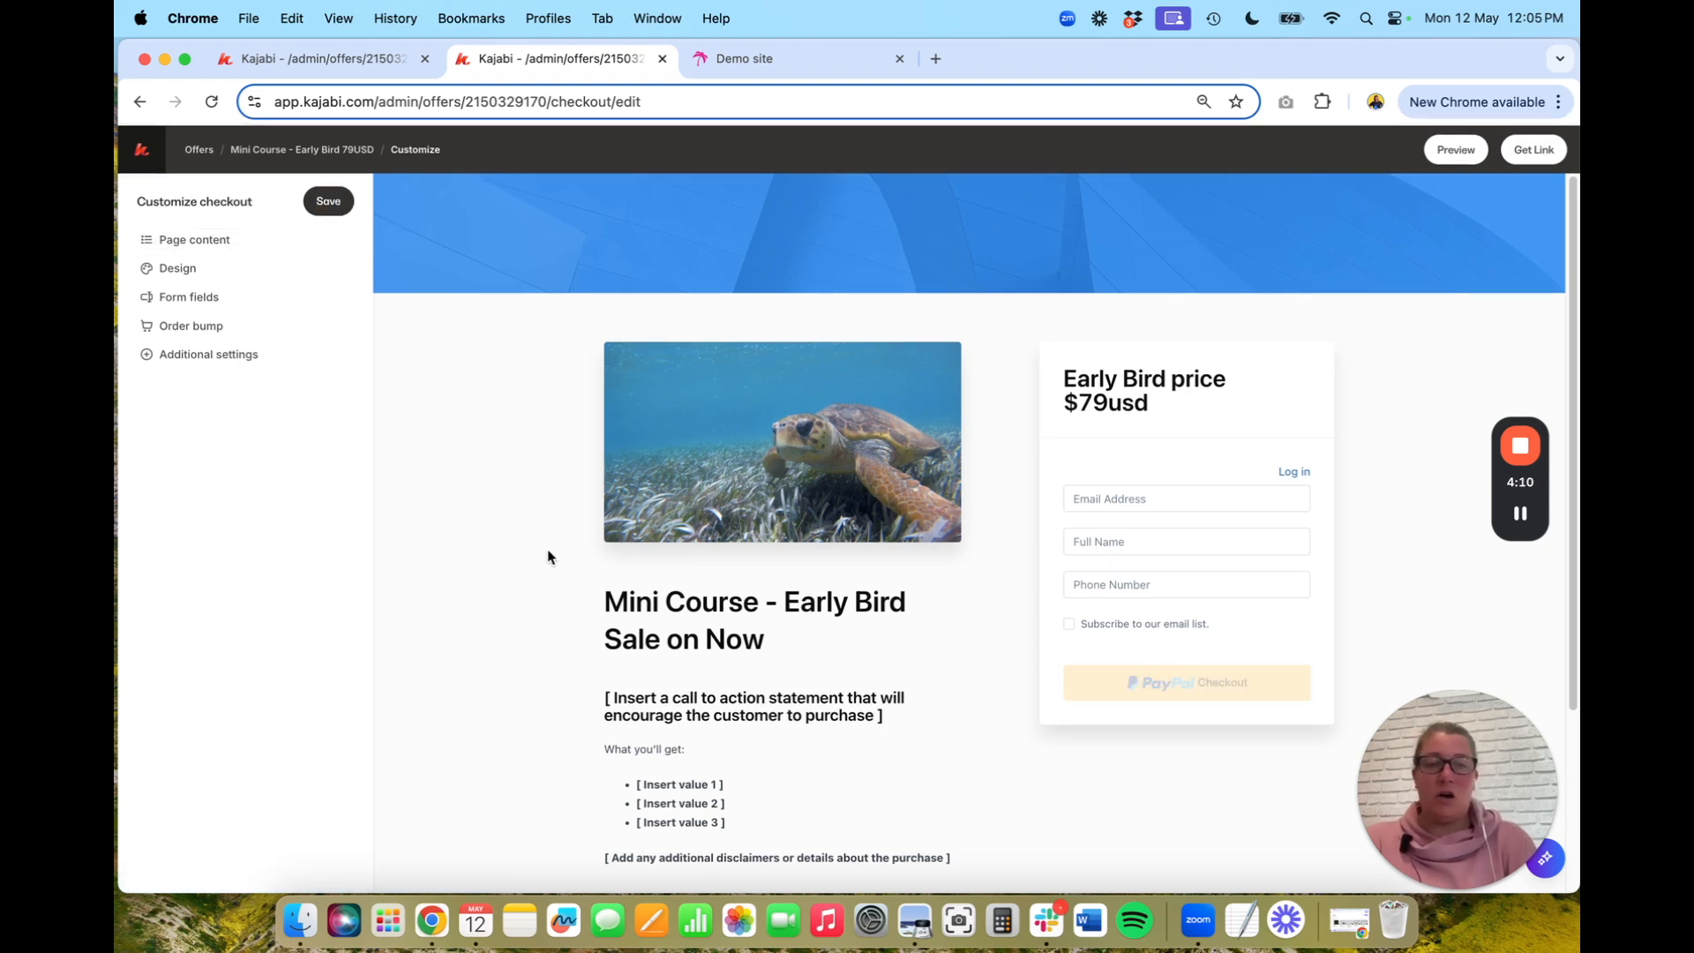
mouse_move(738, 479)
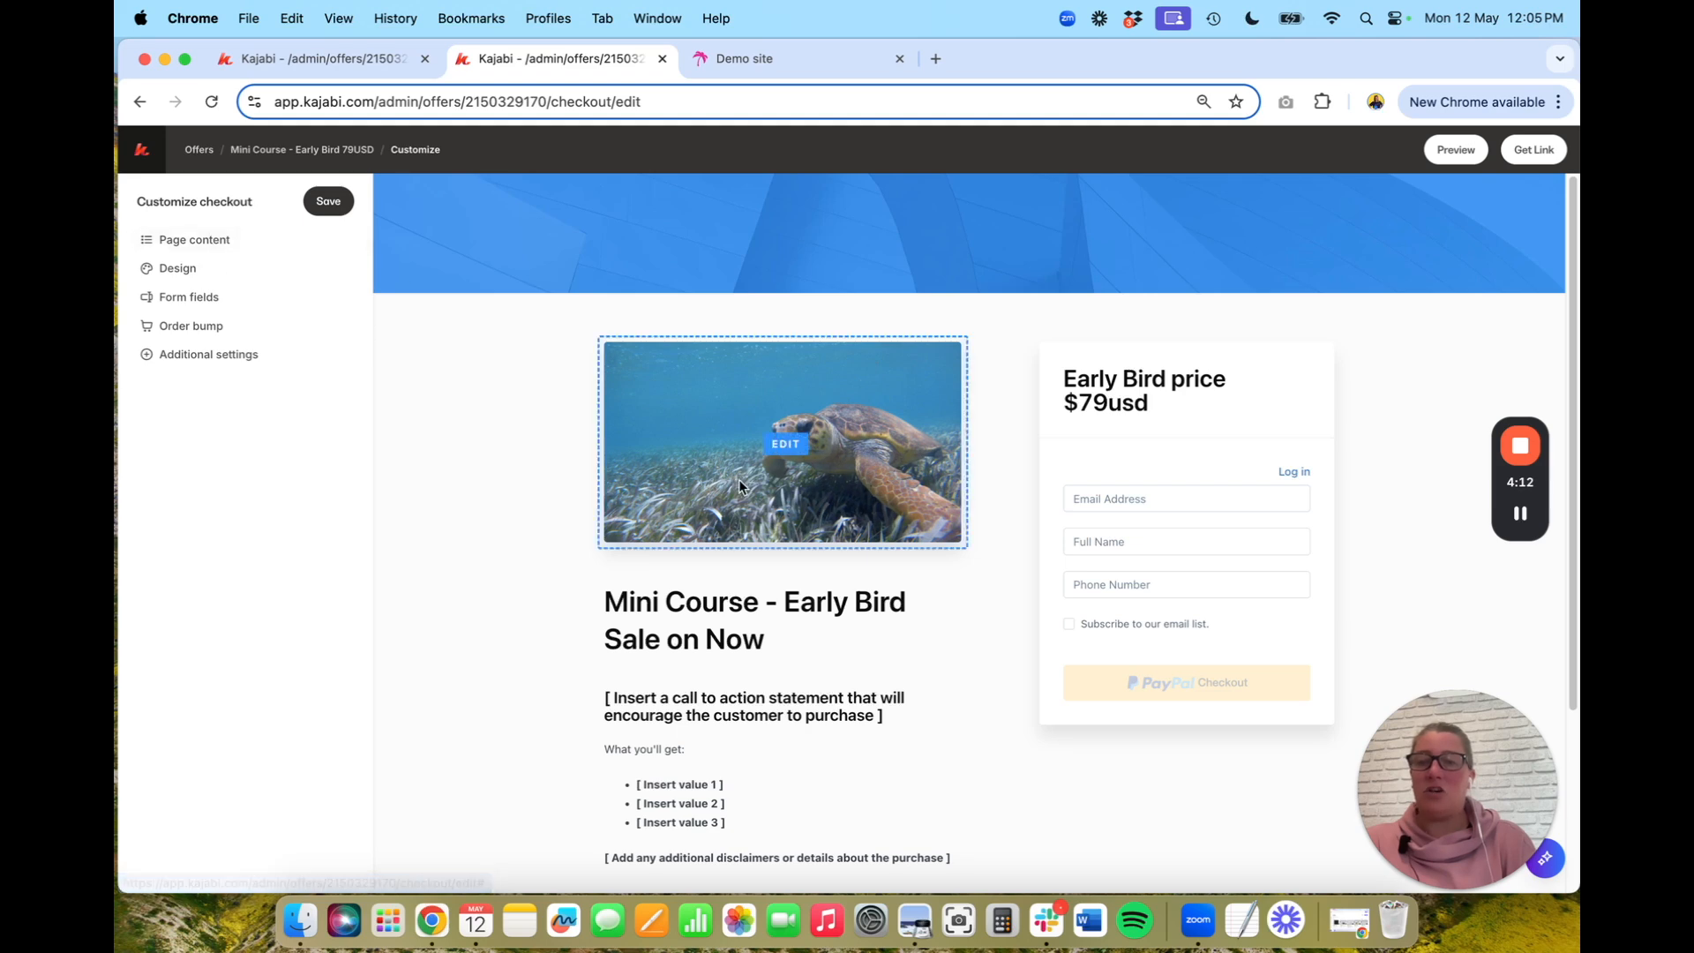
scroll(767, 785, "down", 3)
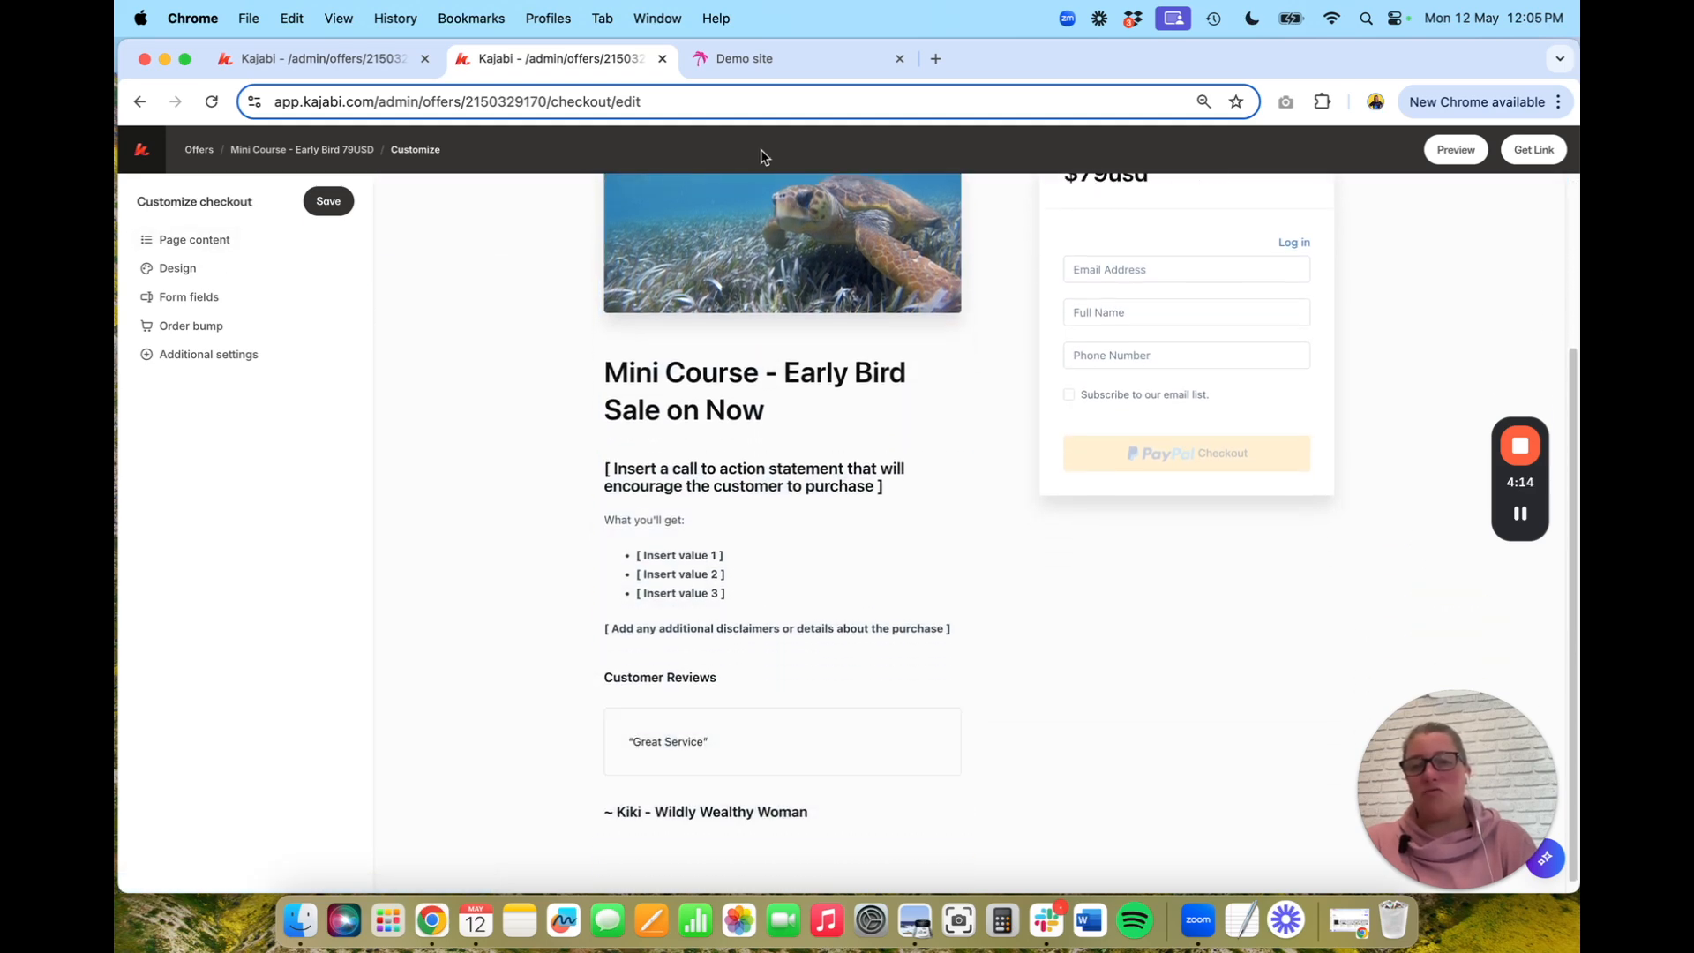
Change the checkout's action button color to the pink preset in the design settings and save
mouse_move(742, 550)
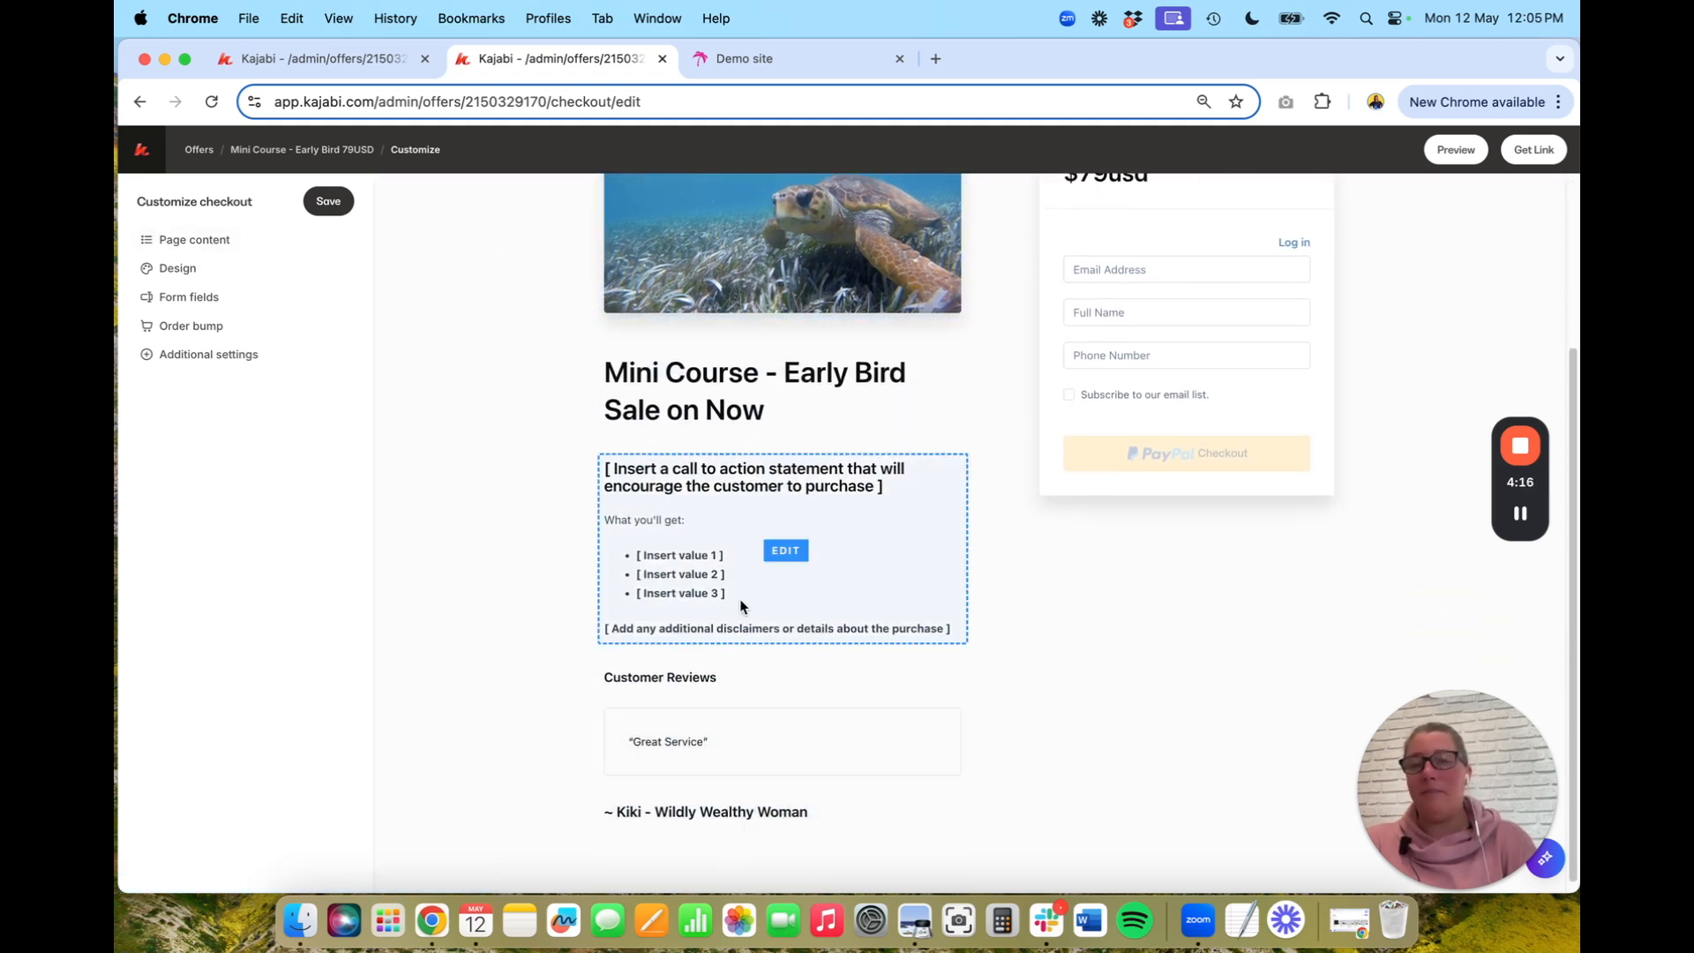
left_click(172, 268)
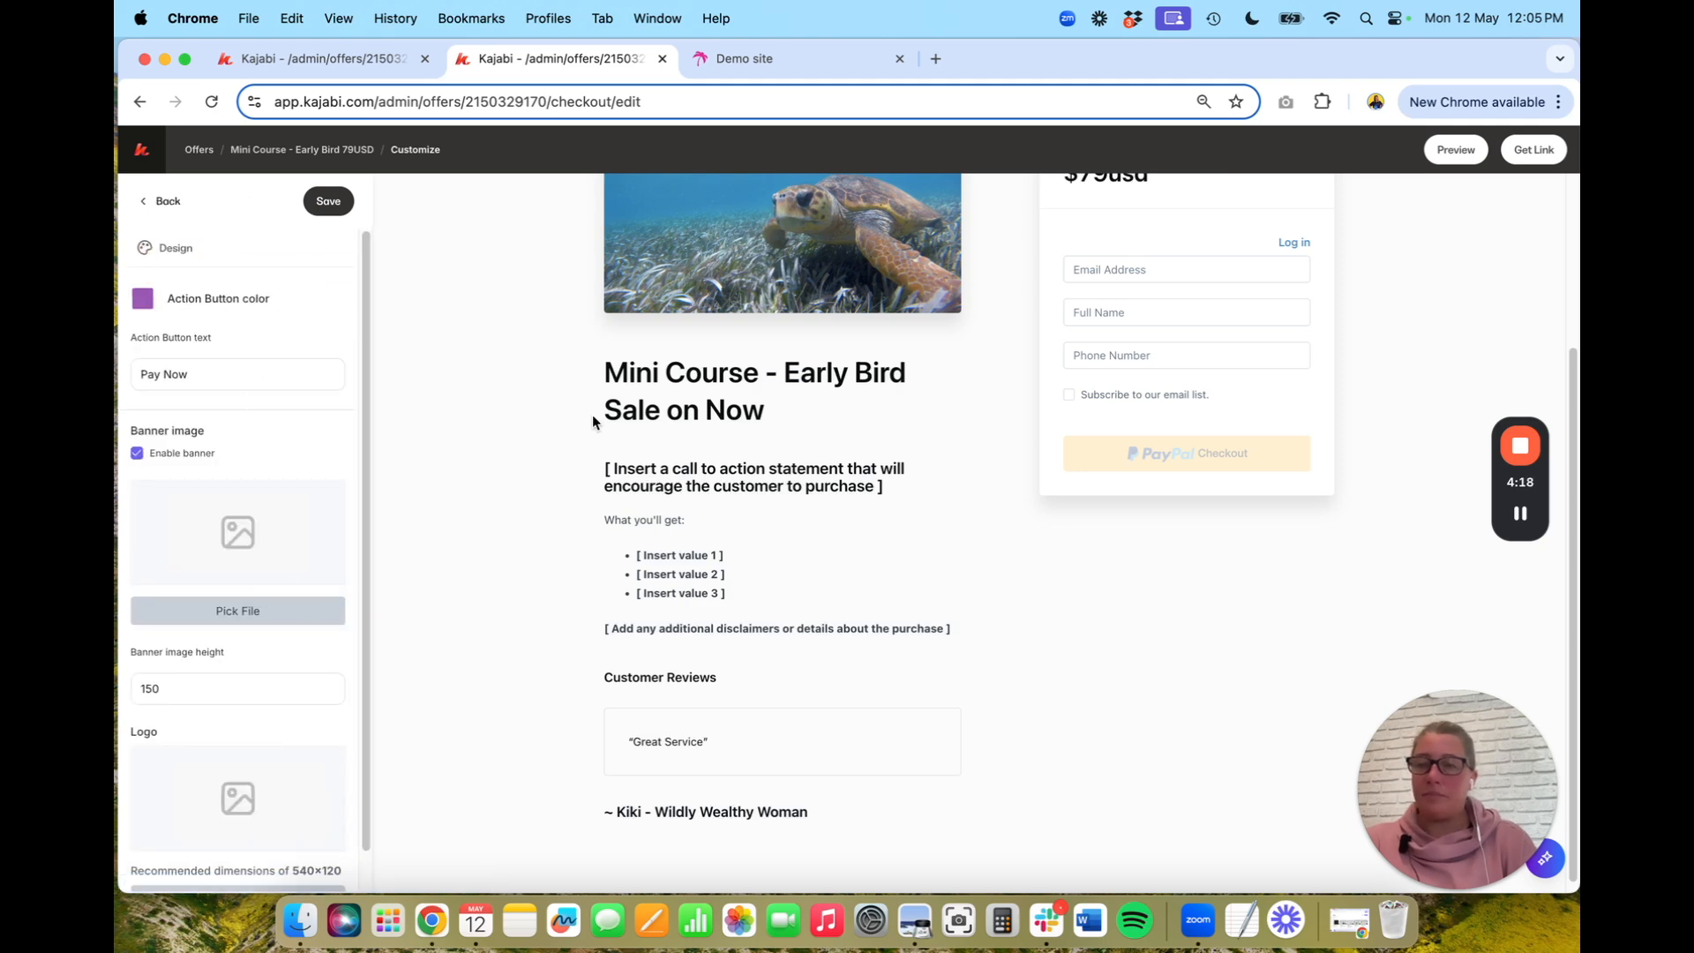
scroll(593, 422, "up", 3)
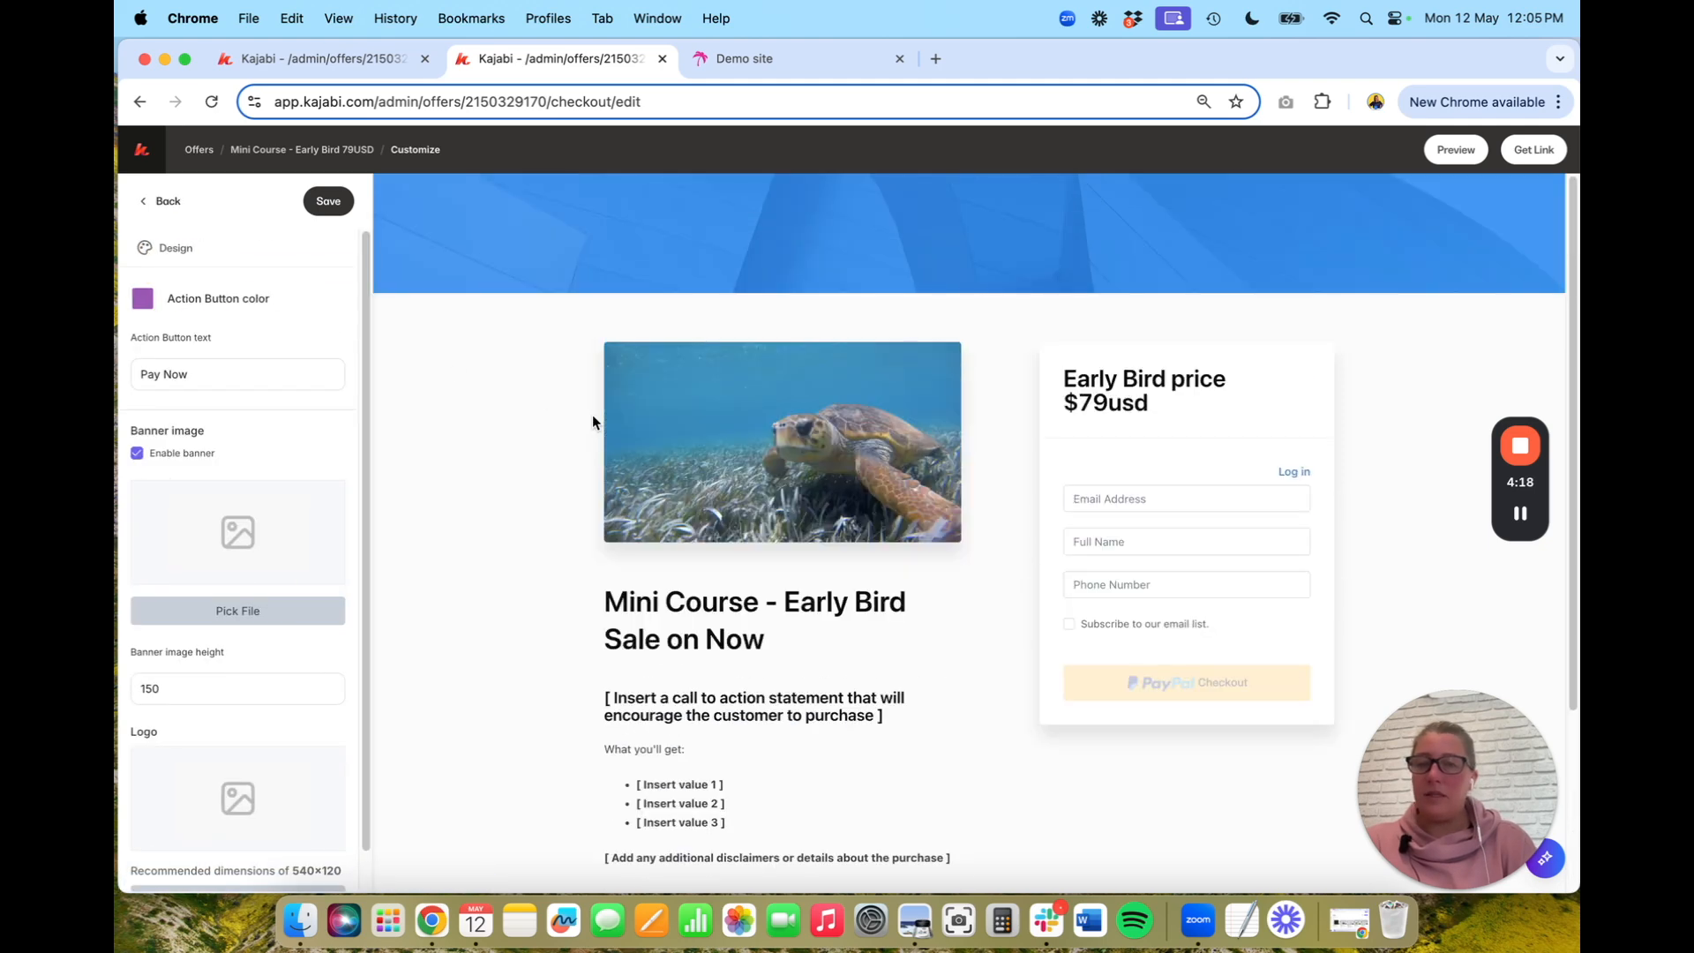
left_click(142, 307)
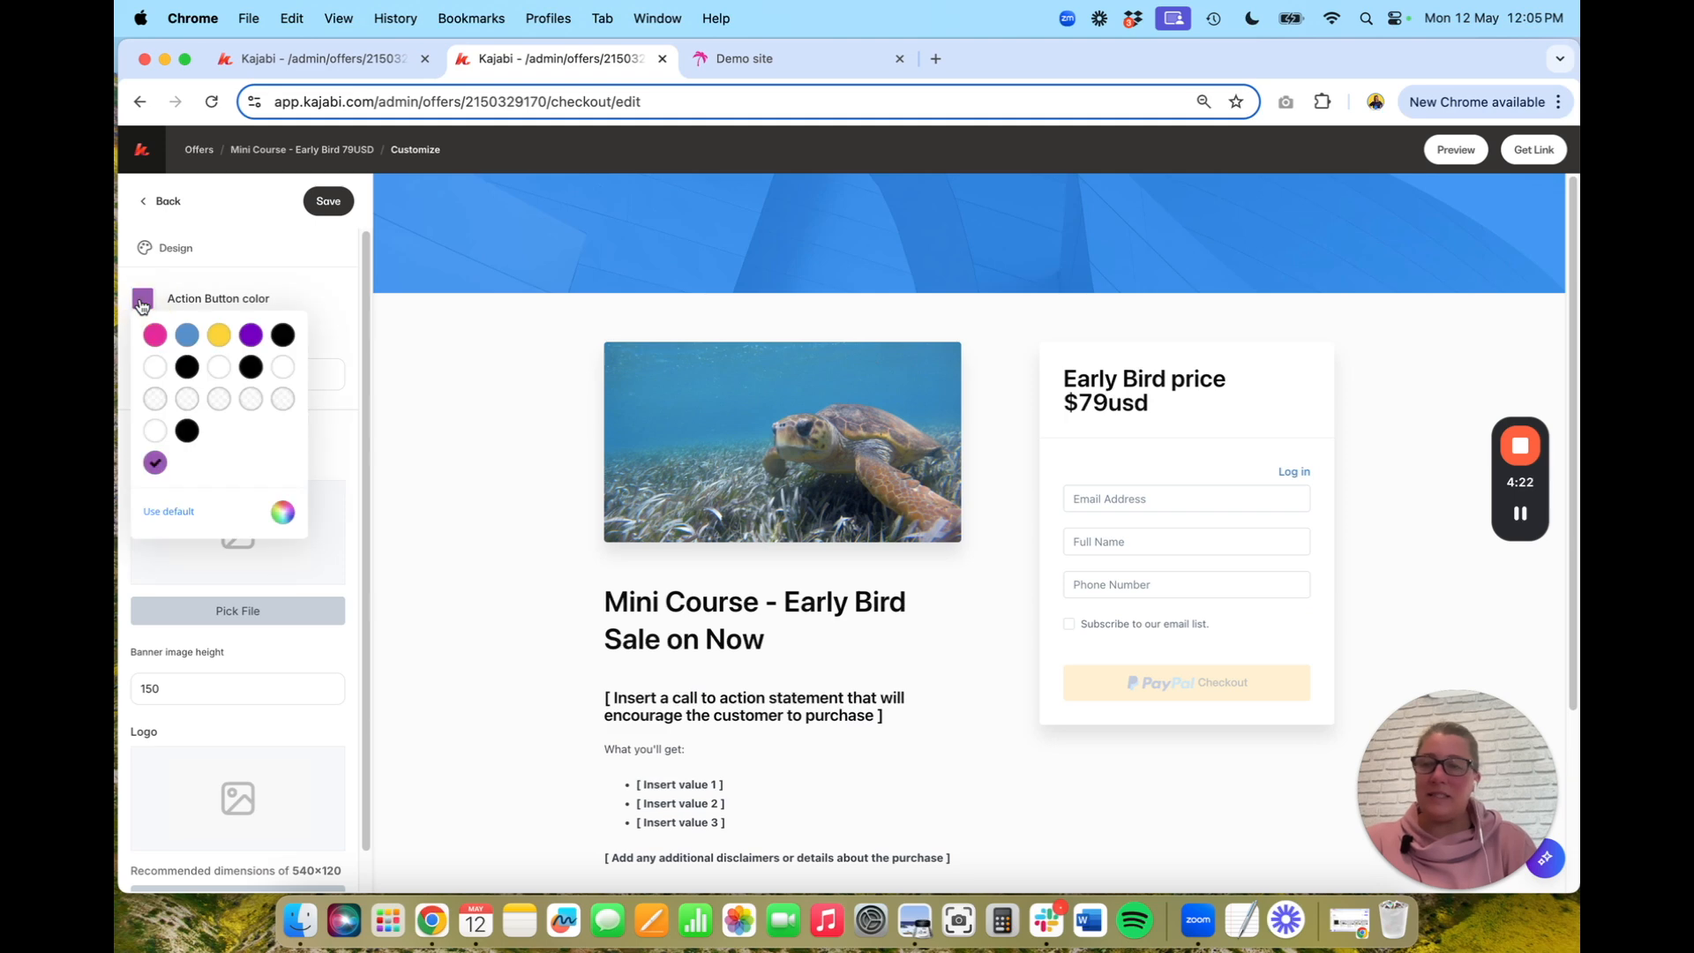
left_click(155, 334)
left_click(276, 278)
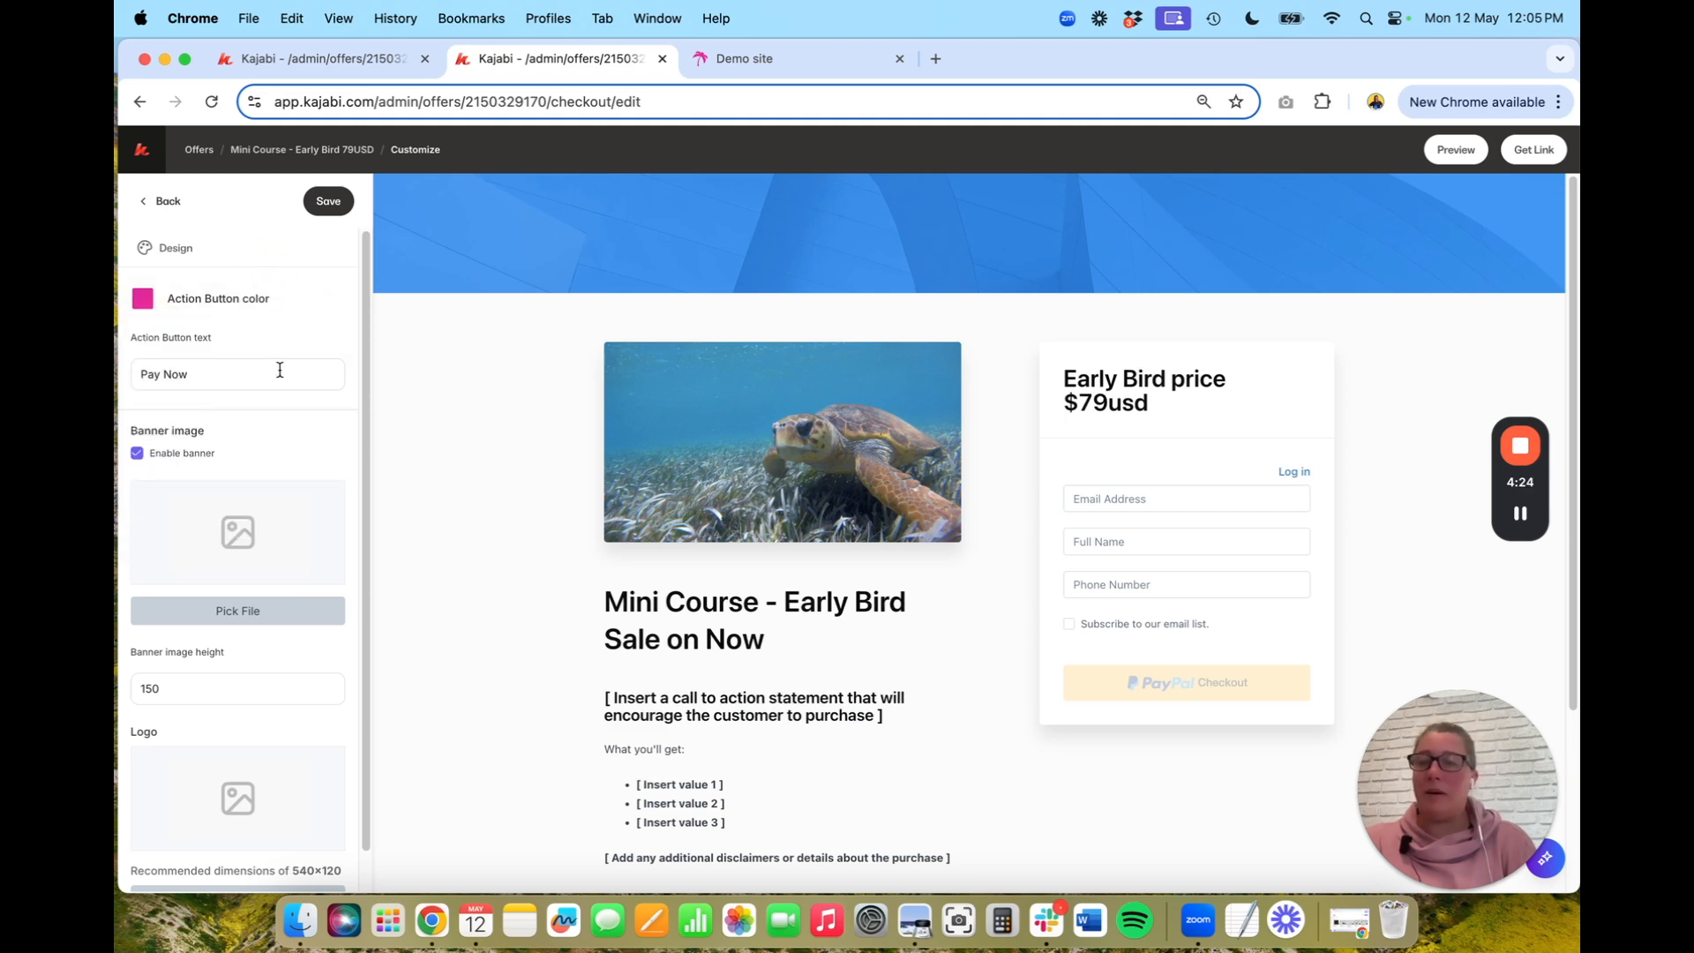
scroll(1067, 647, "down", 2)
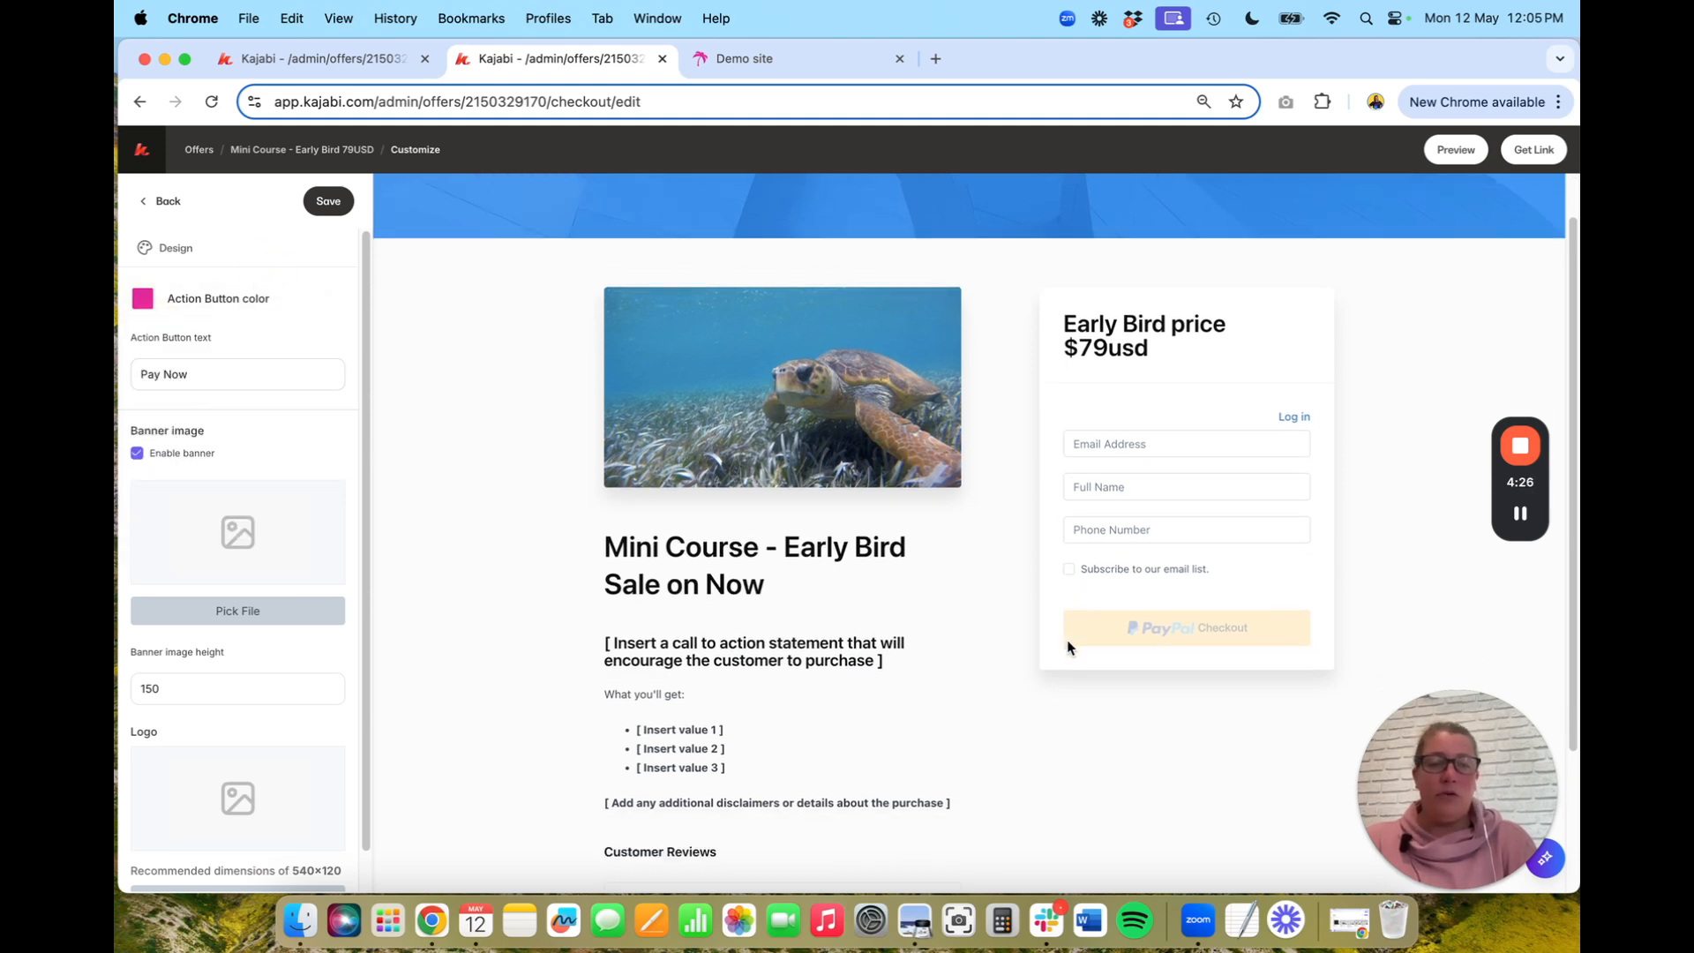
left_click(328, 201)
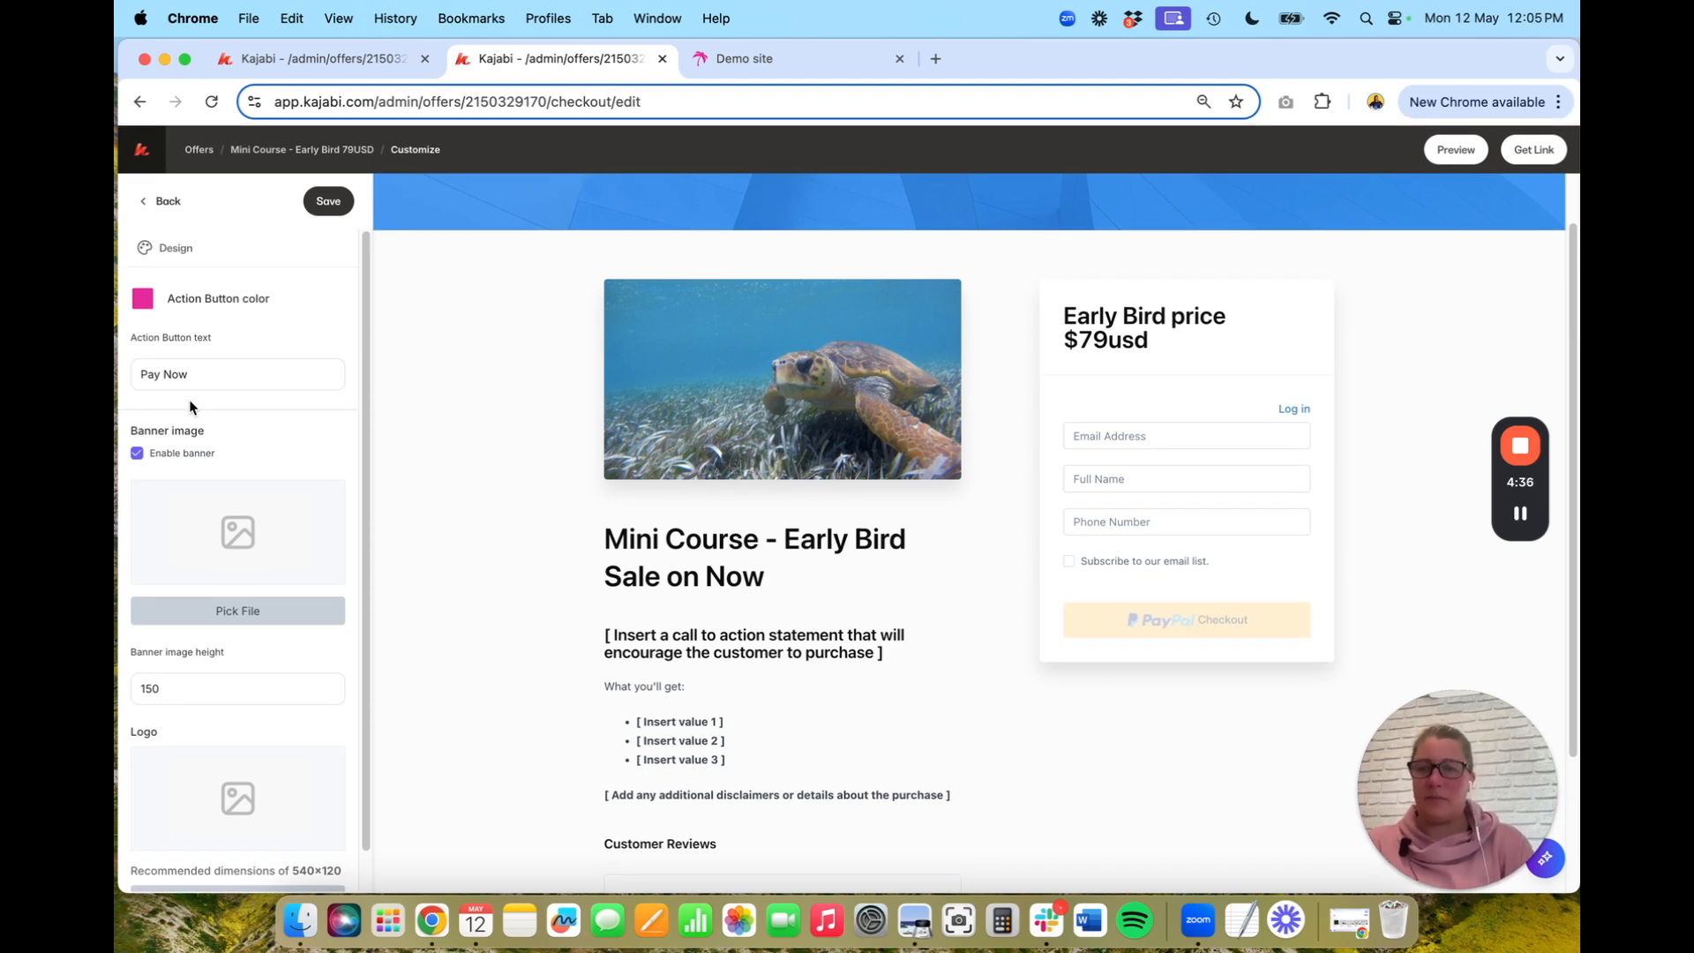
Disable the banner image on the checkout page and save the design
scroll(190, 407, "down", 1)
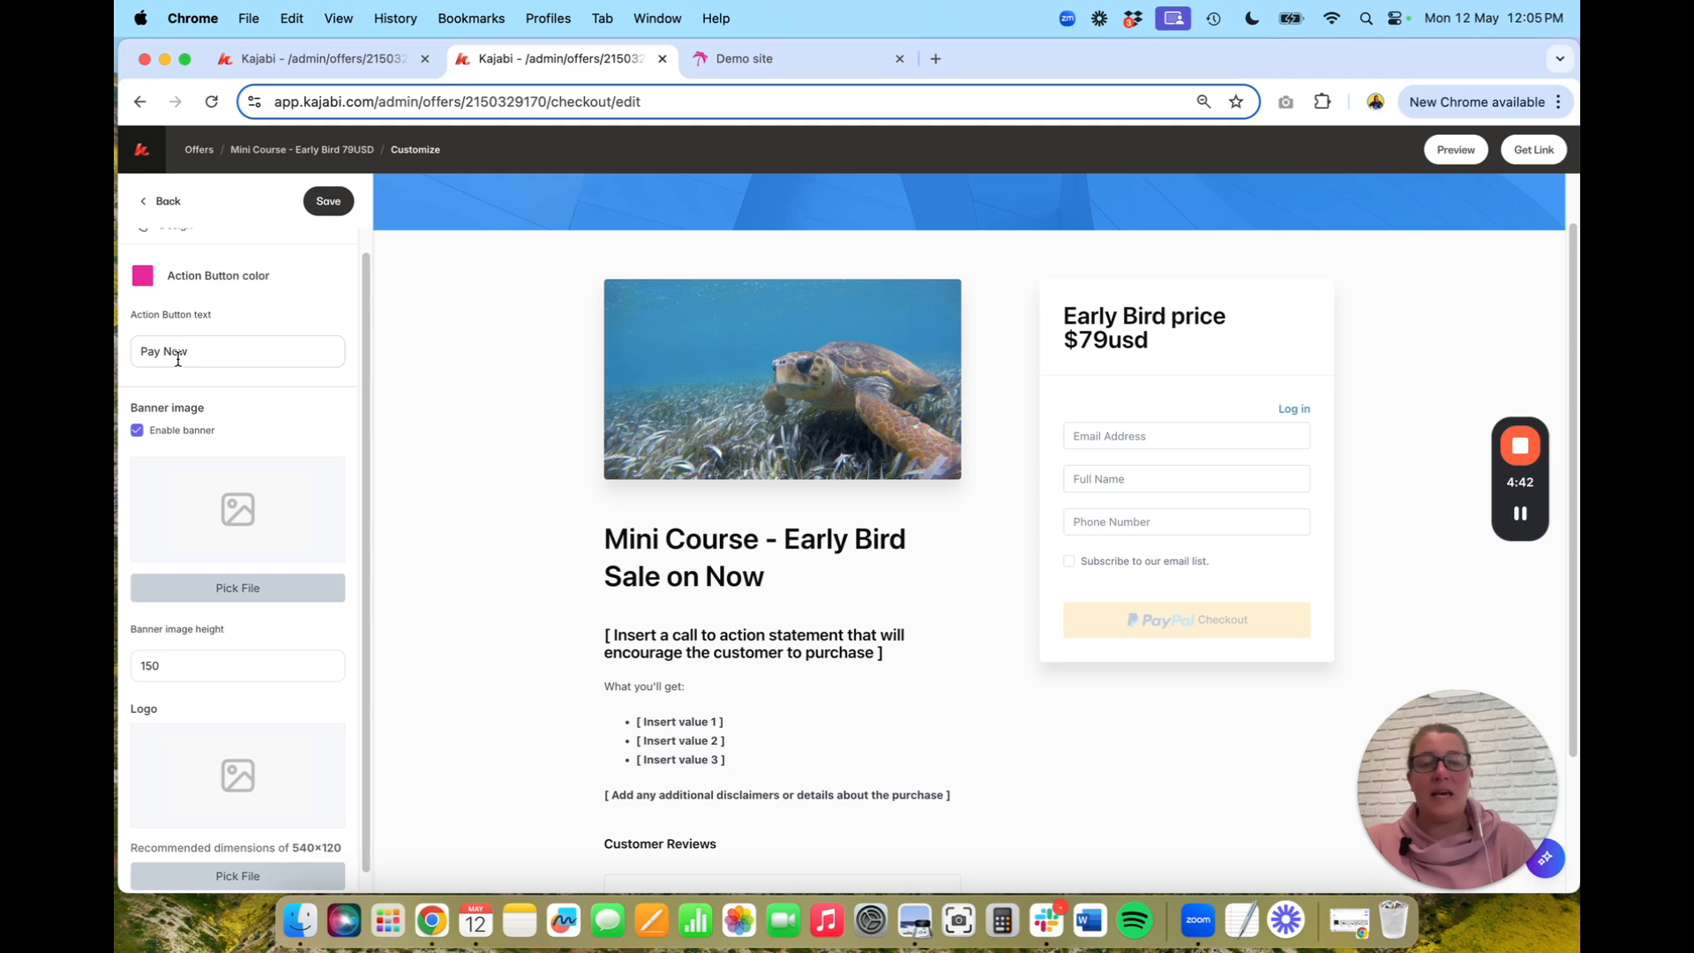
scroll(216, 401, "down", 1)
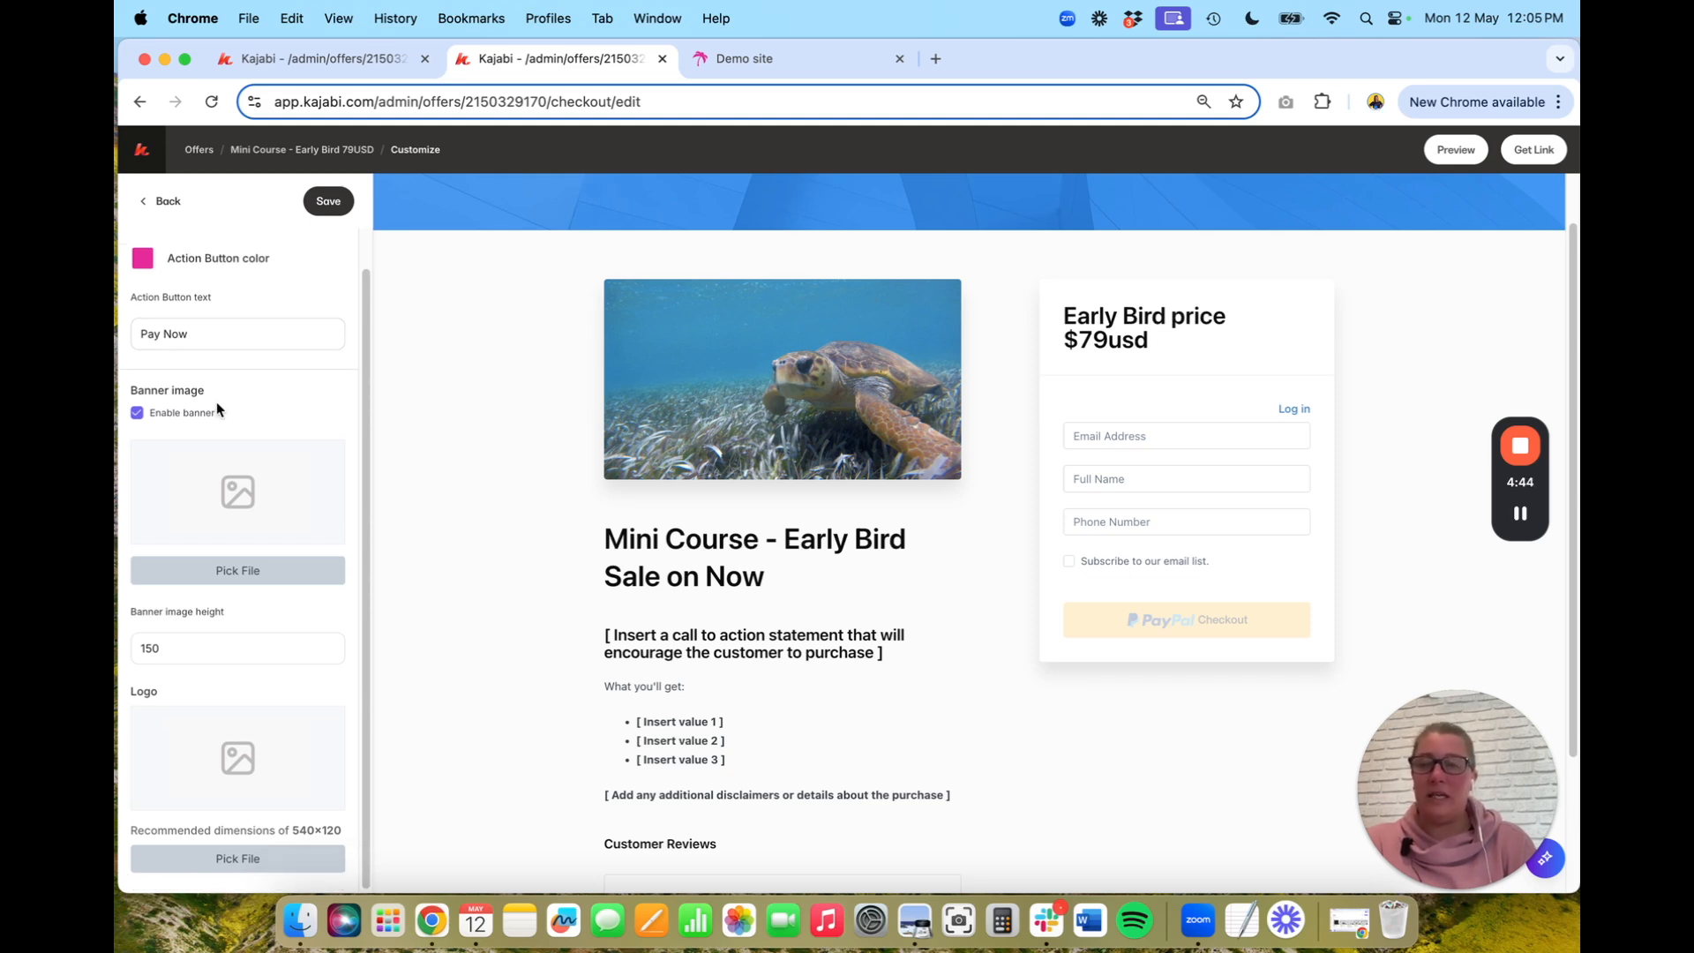
scroll(628, 360, "up", 2)
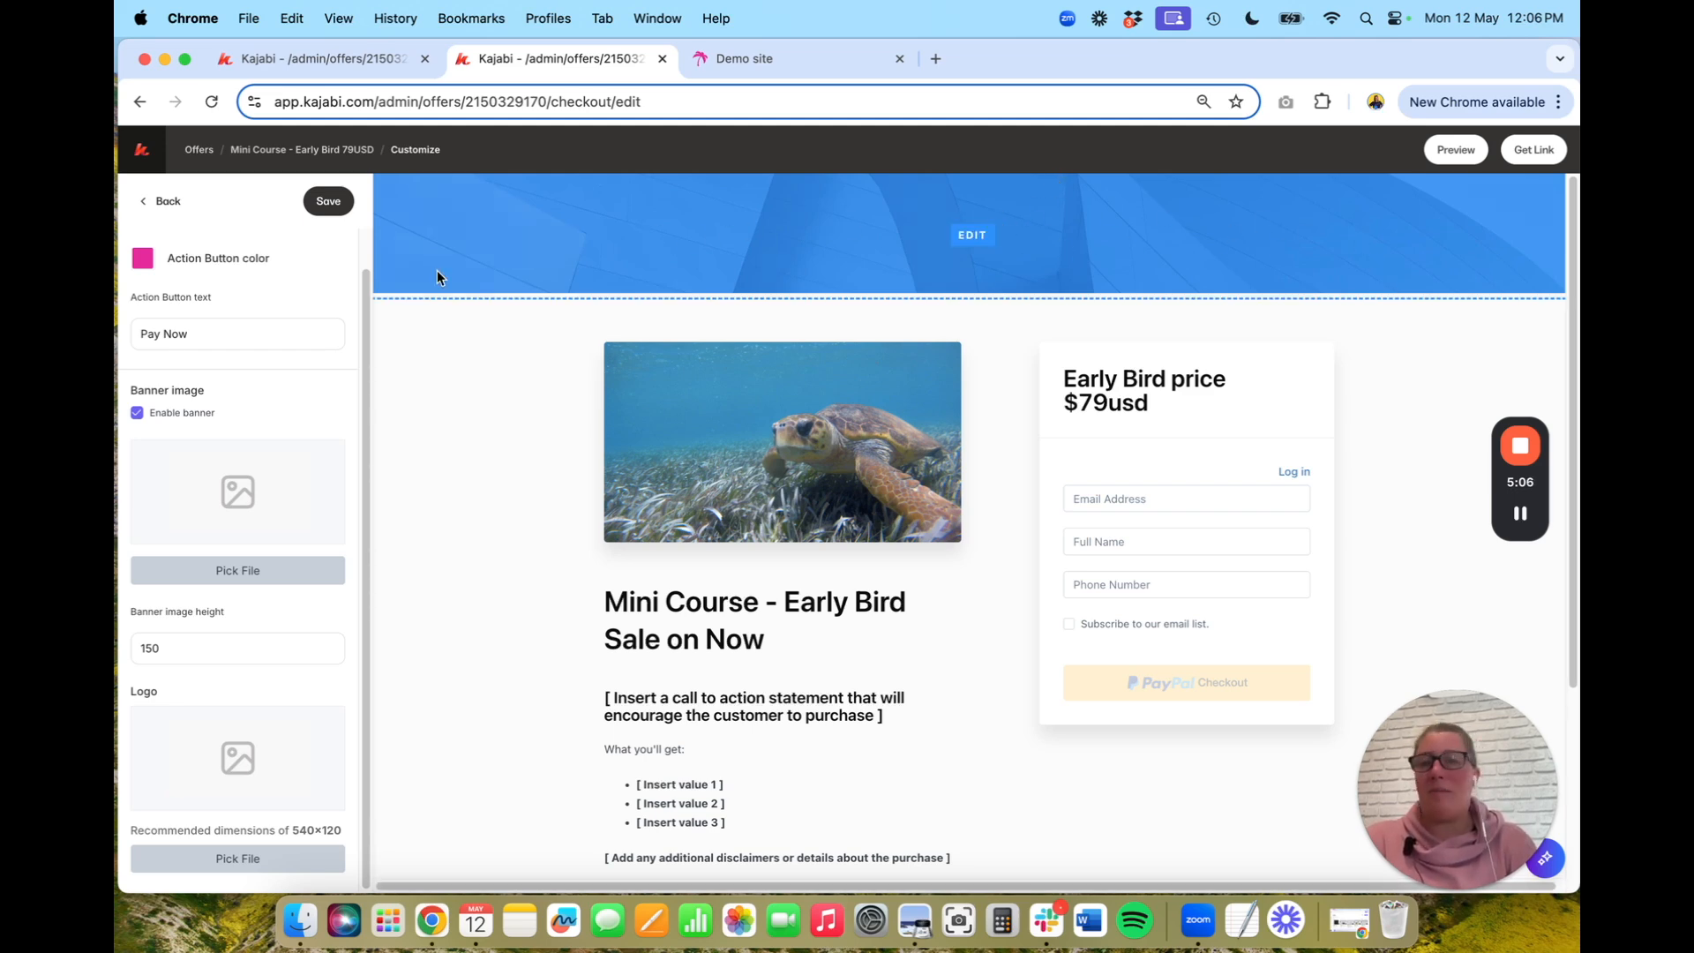
left_click(137, 413)
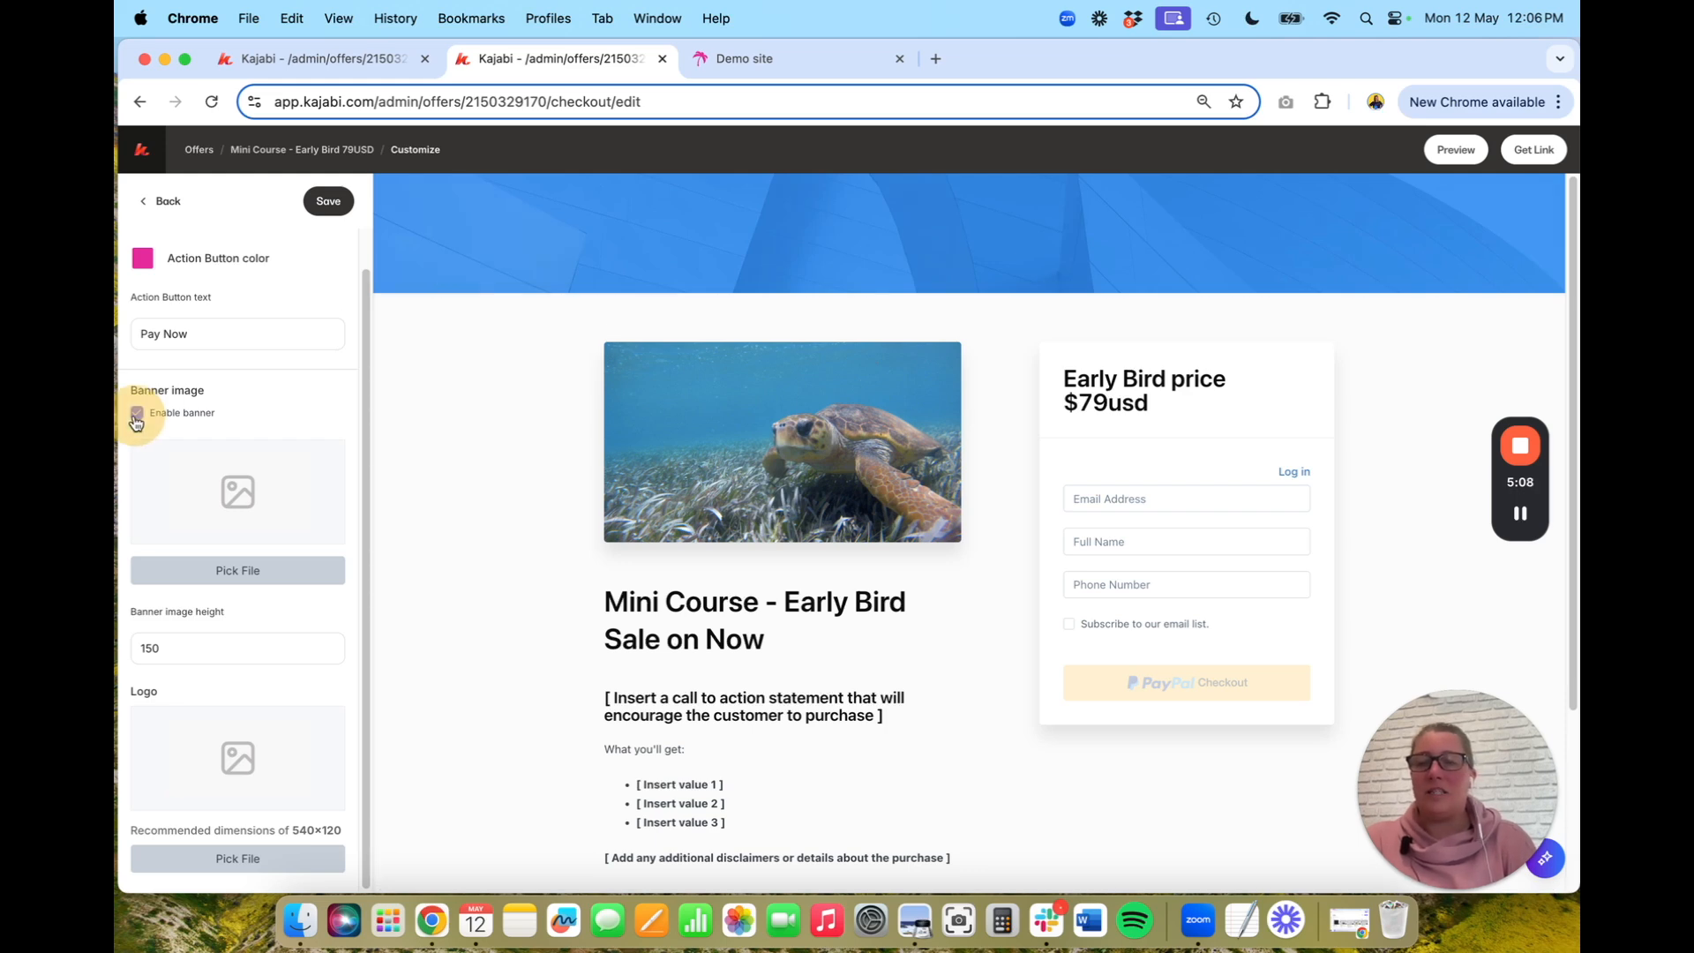
left_click(328, 201)
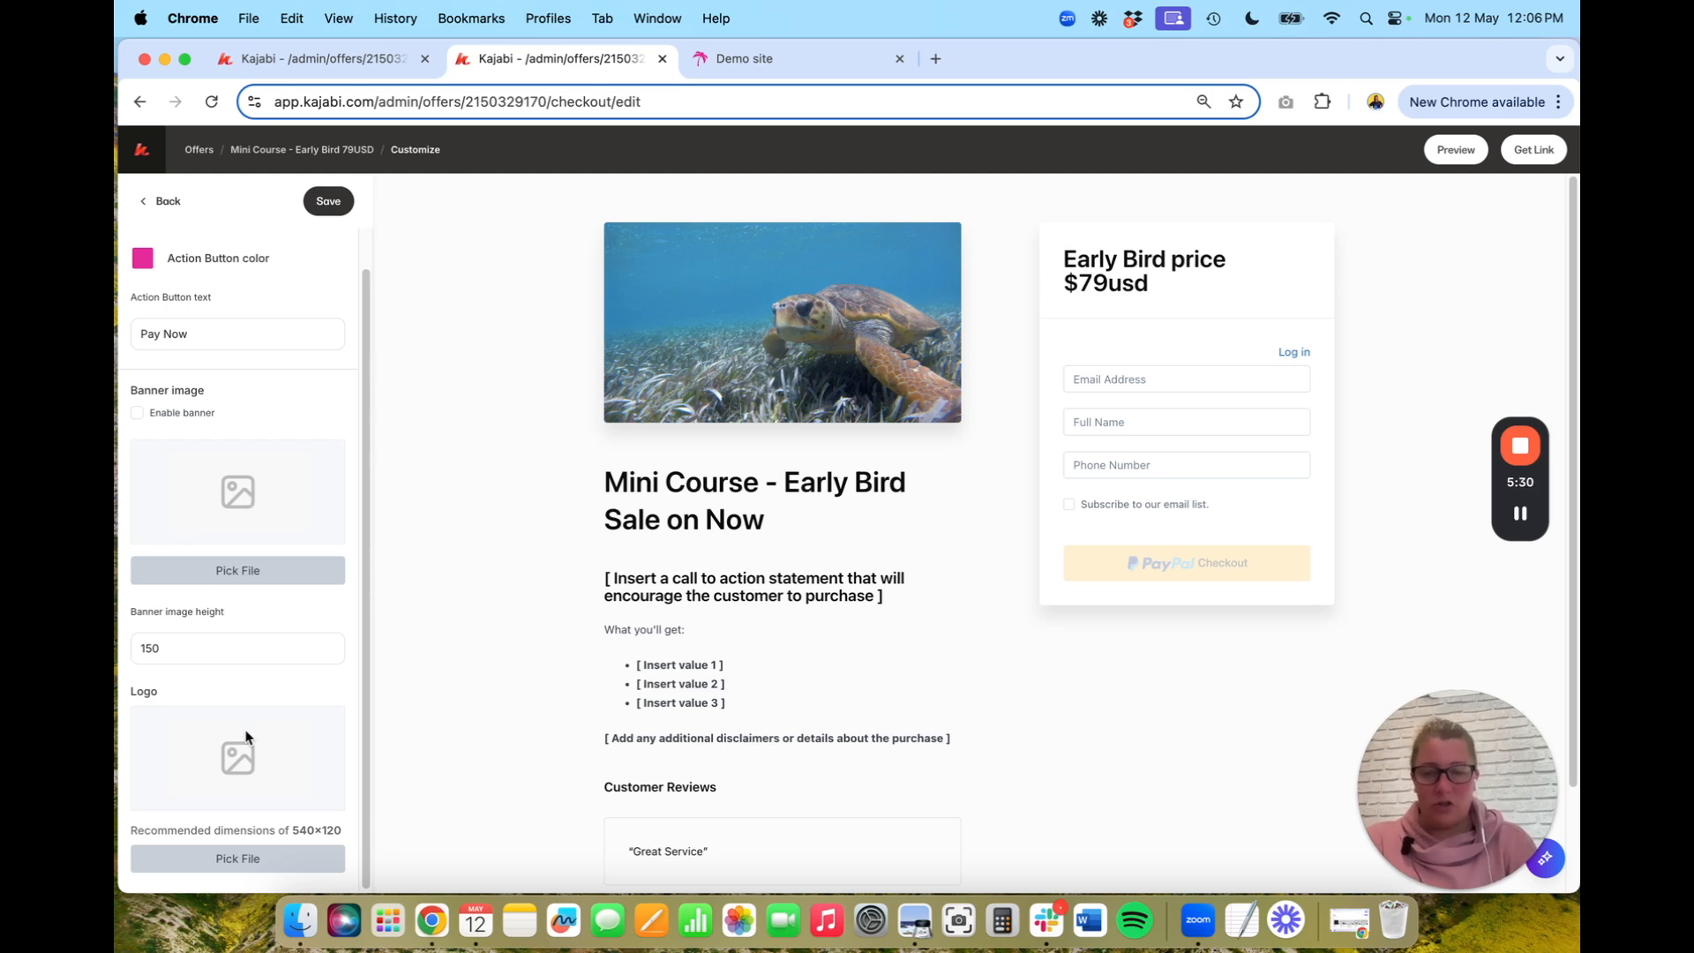
scroll(248, 737, "up", 1)
left_click(329, 201)
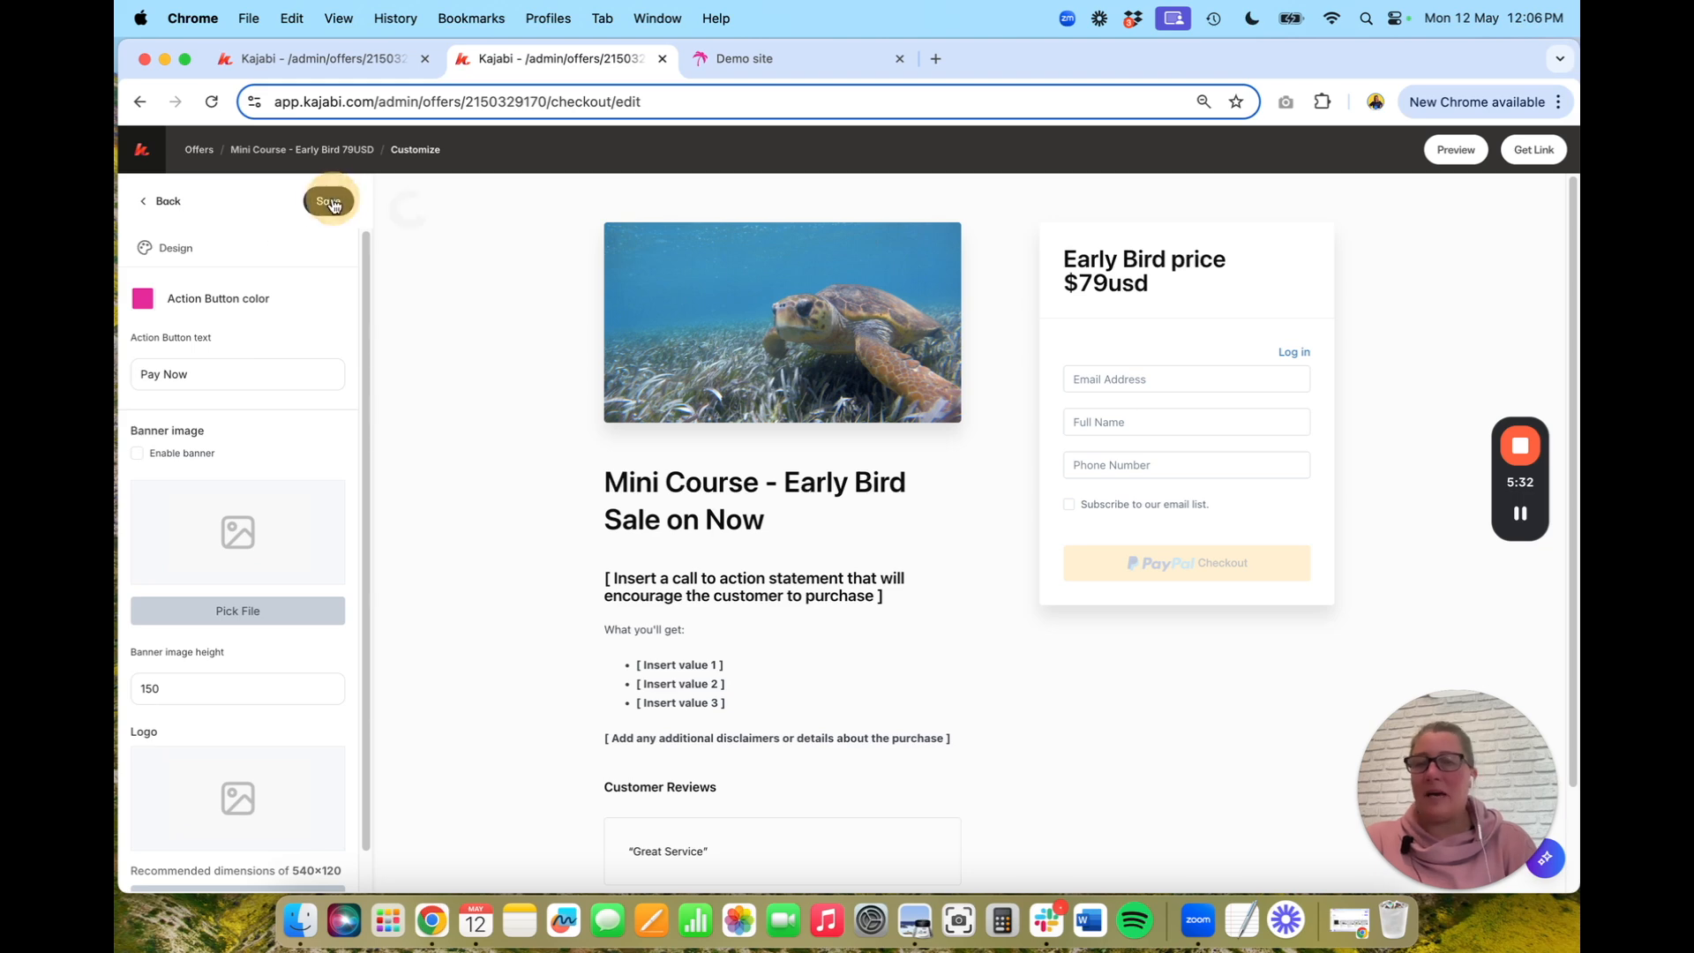
Leave the design settings and open the checkout's form fields settings
left_click(168, 202)
left_click(192, 297)
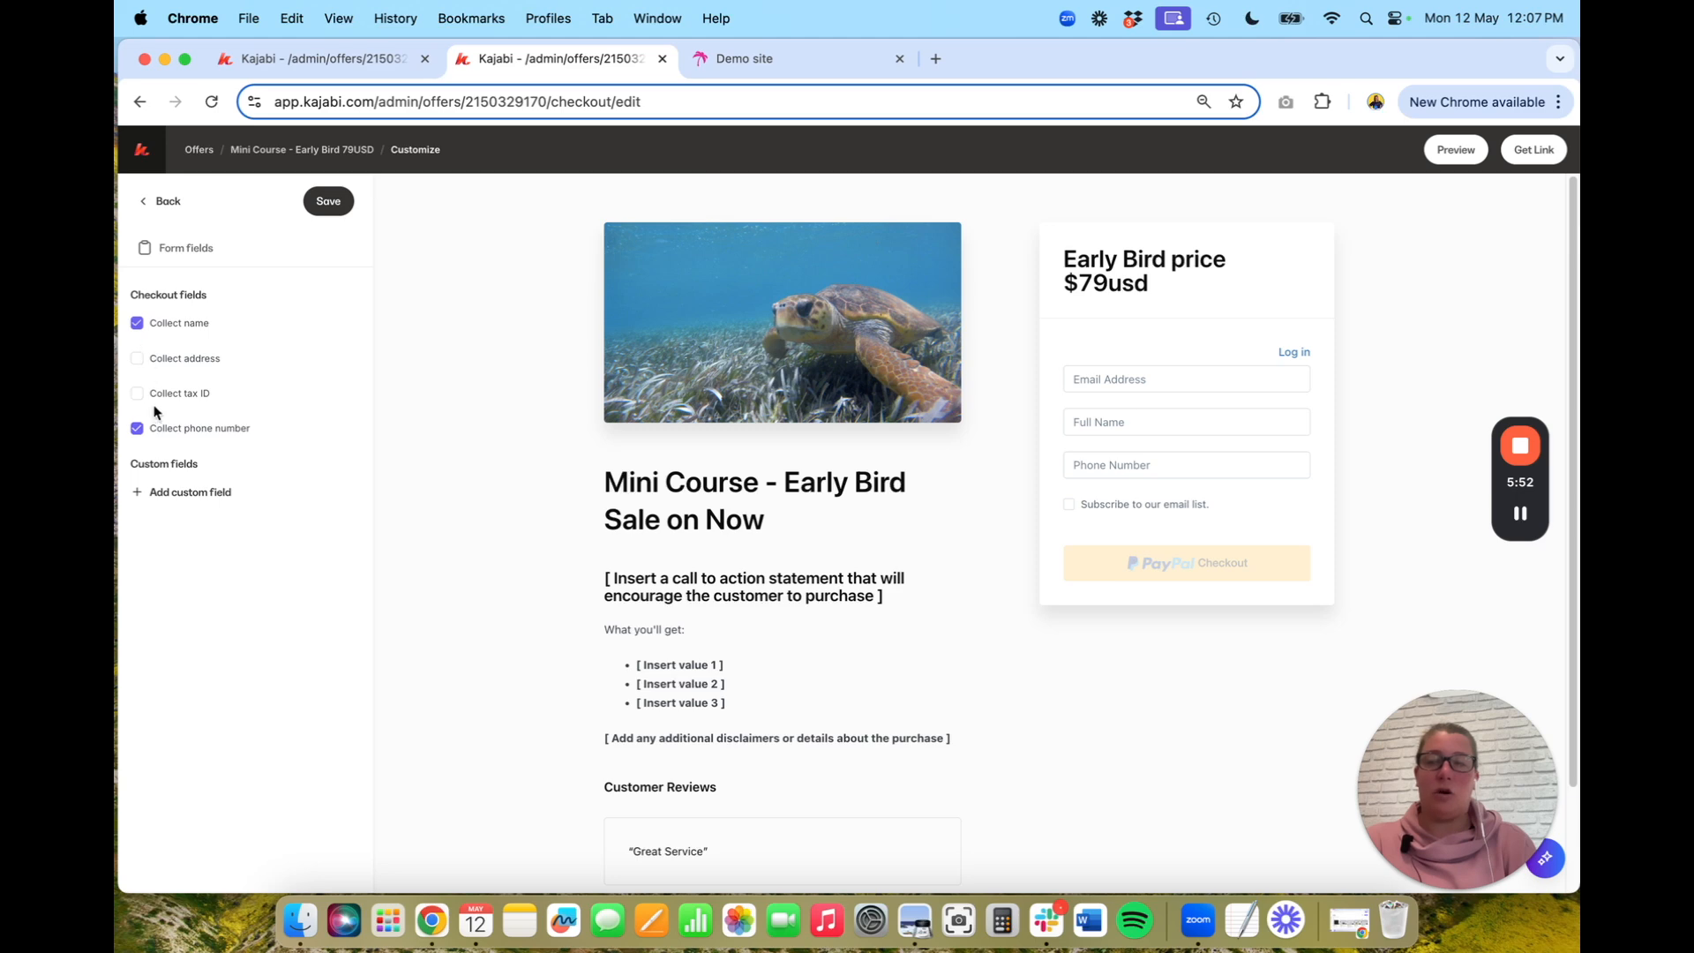
Try out address collection in the checkout fields and save, turning it off again and saving
left_click(144, 363)
left_click(329, 201)
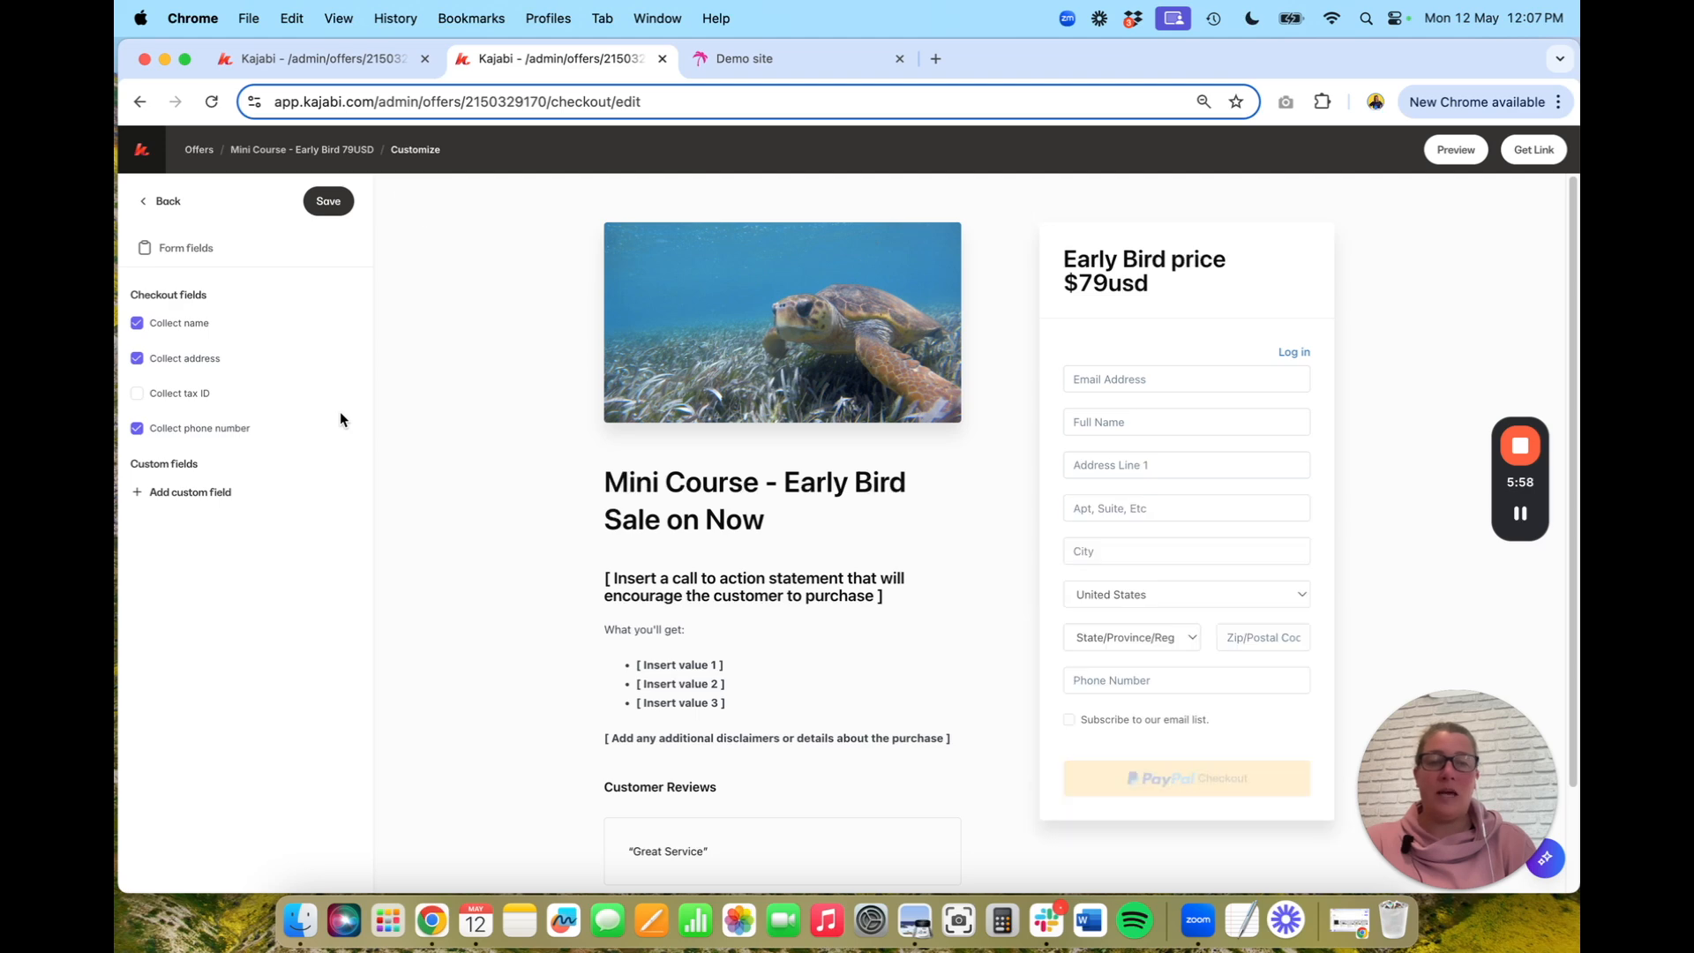
left_click(136, 359)
left_click(330, 204)
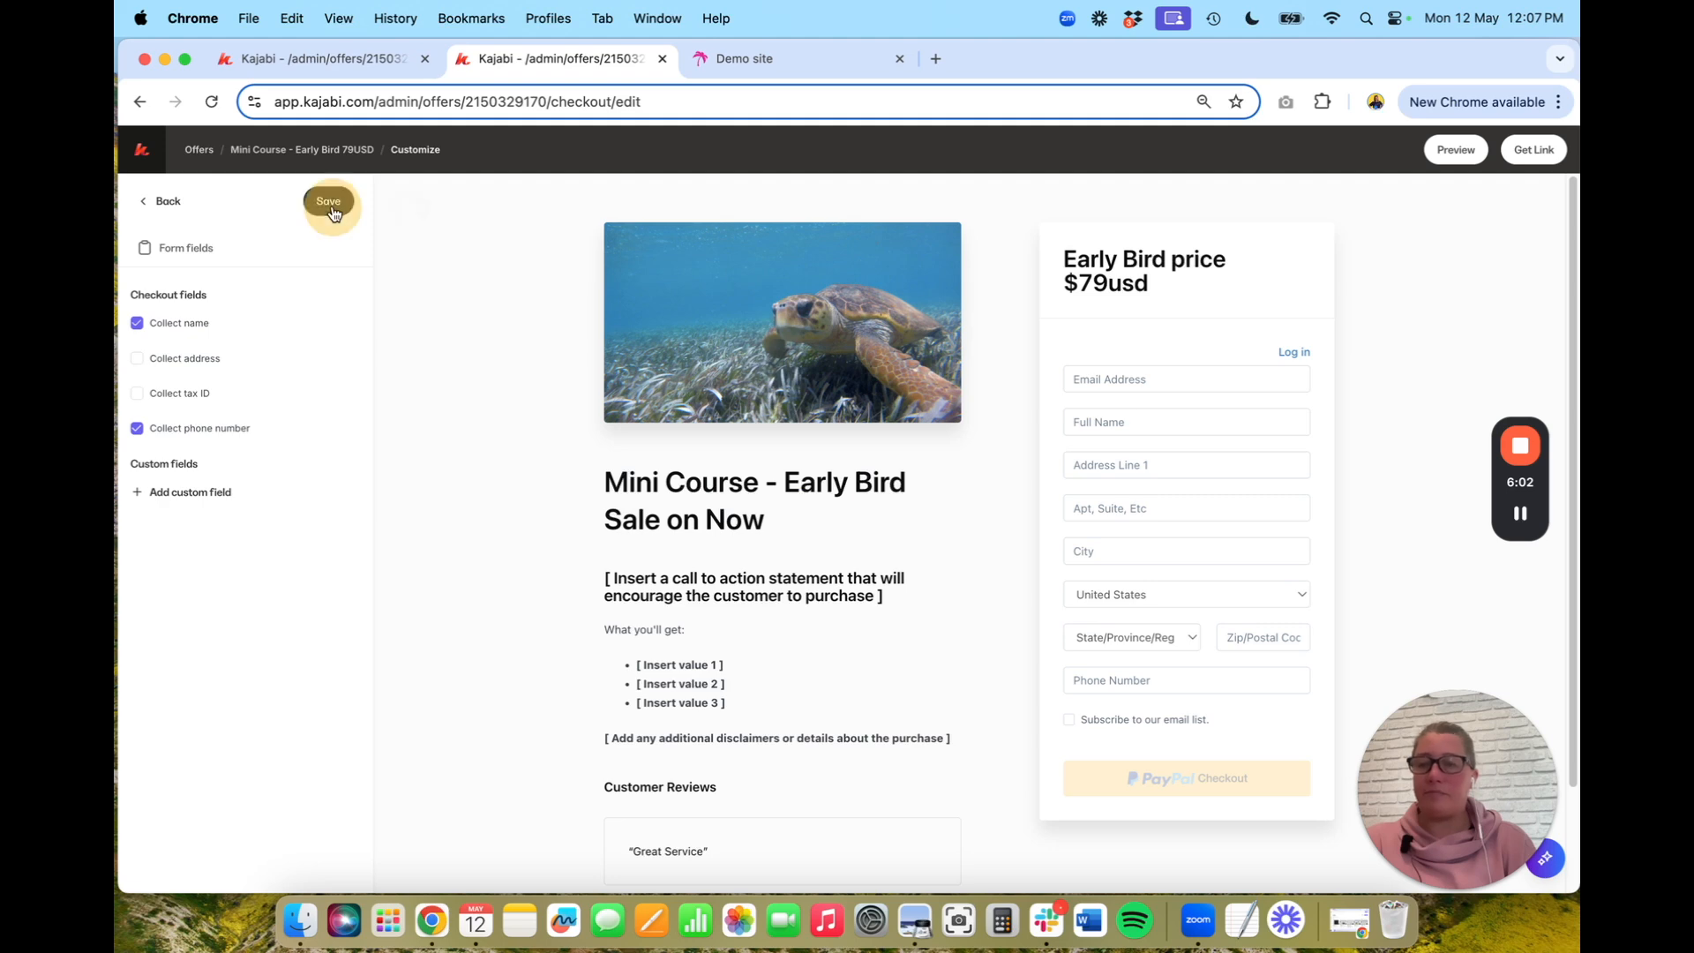
Add the existing custom field "How many years have you been studying?" to the checkout form
left_click(184, 493)
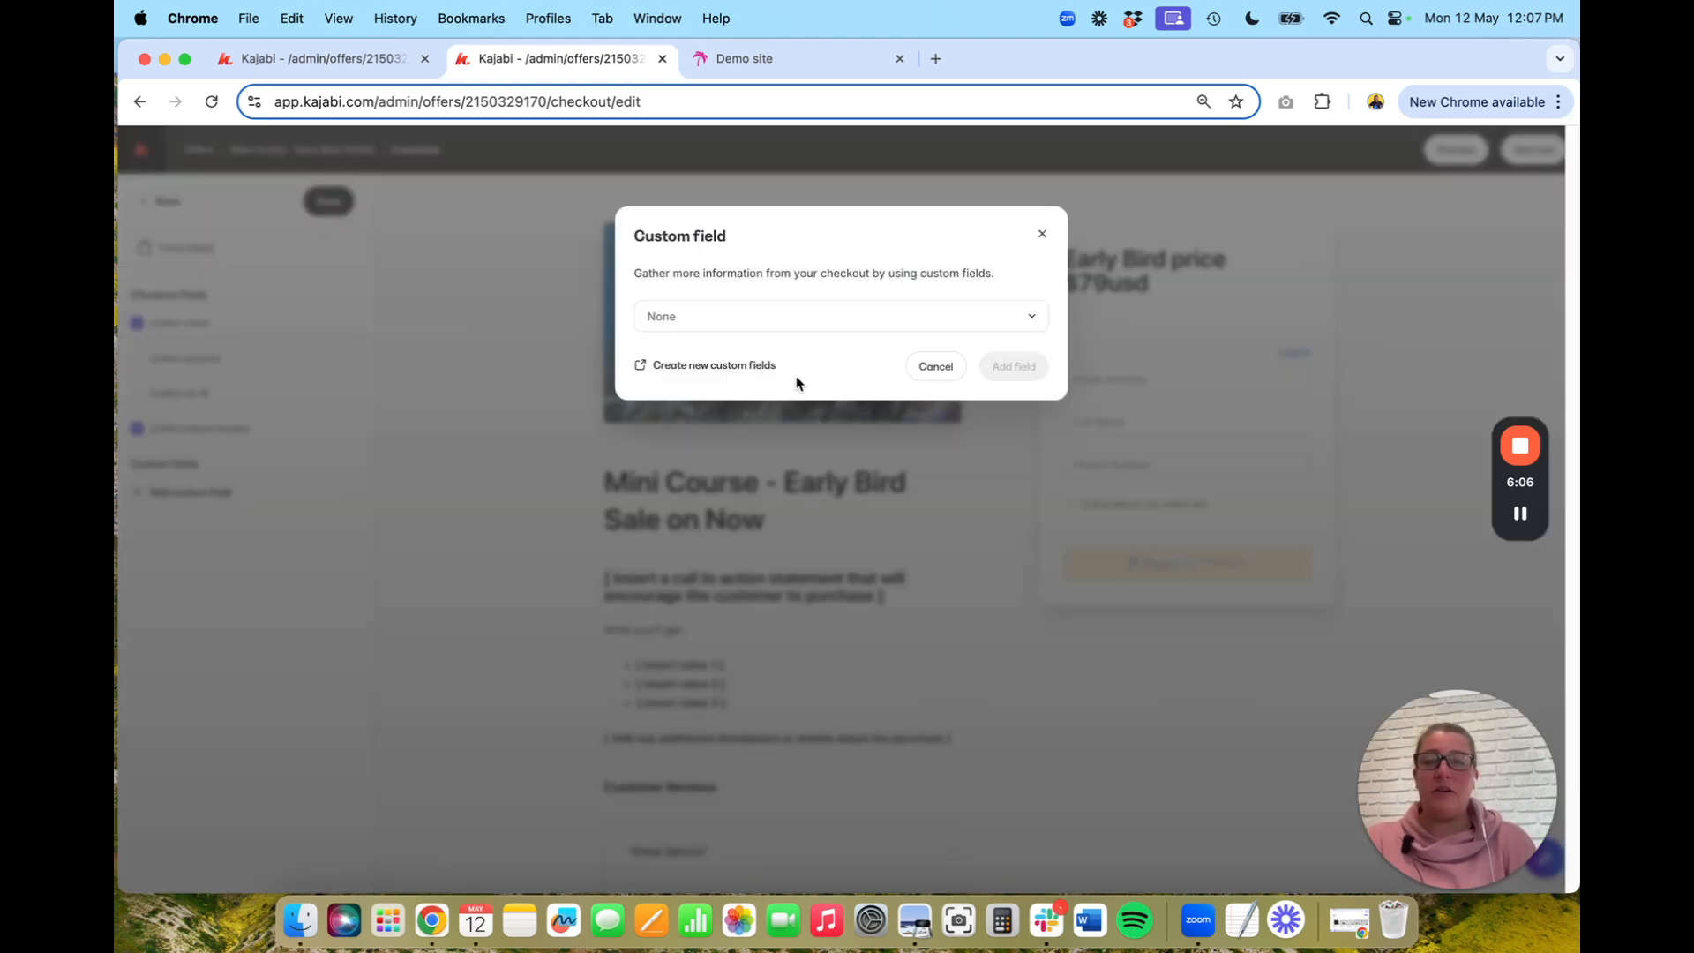
left_click(872, 328)
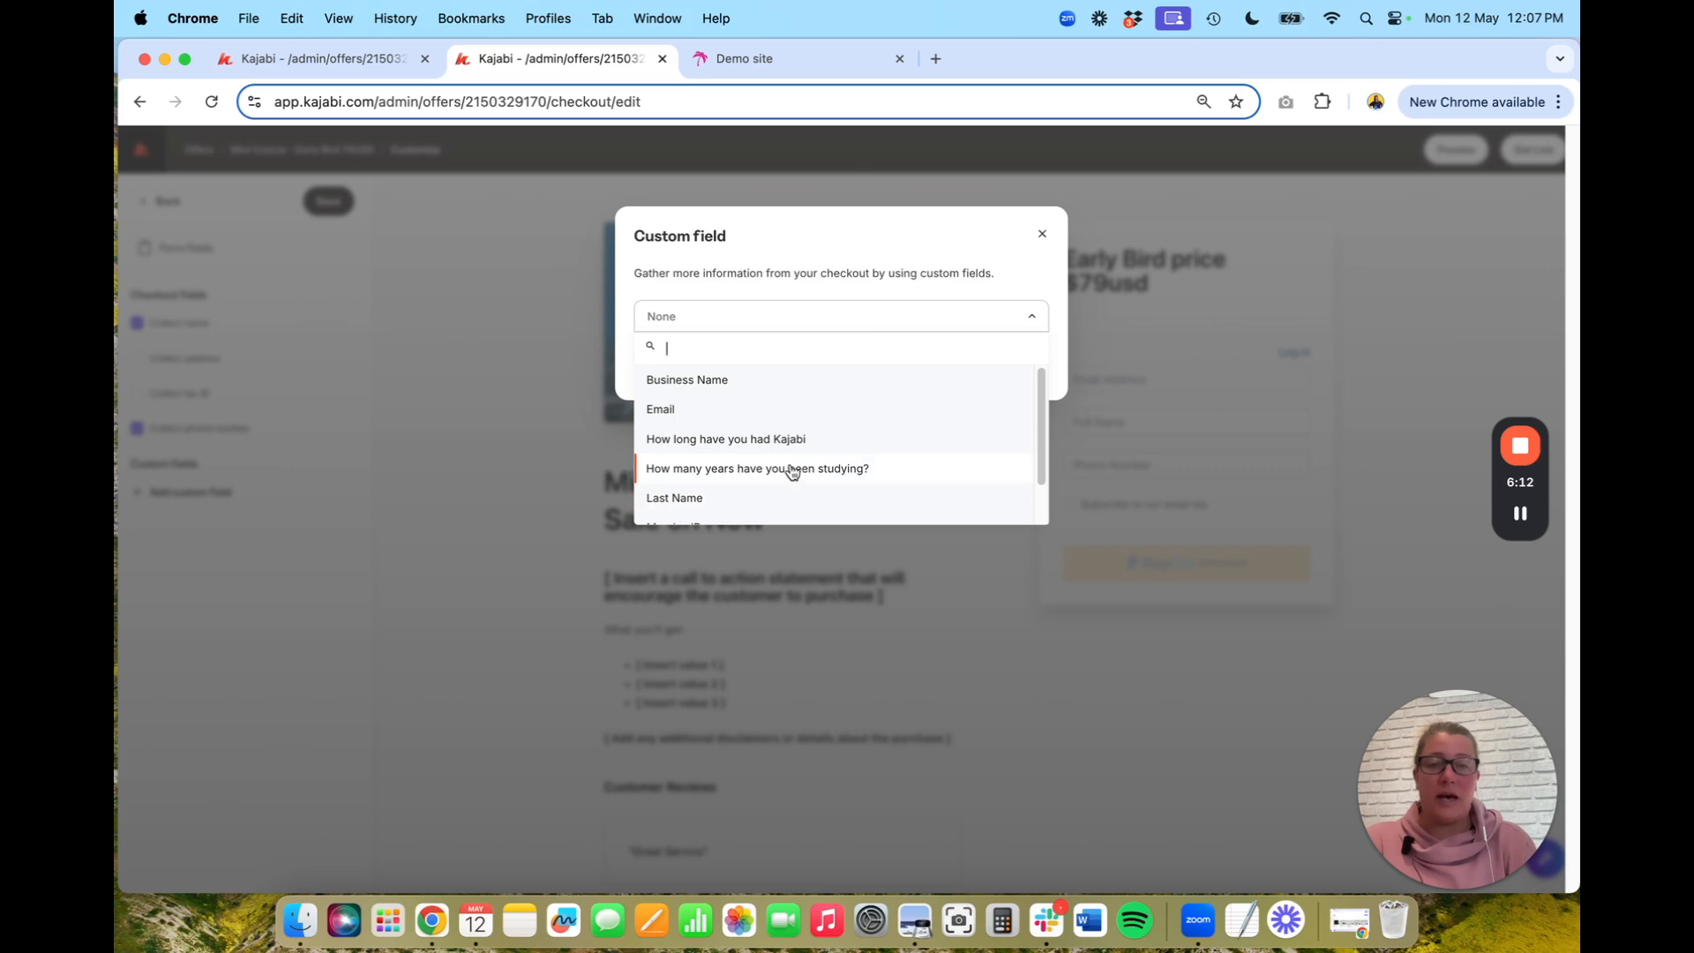
left_click(732, 470)
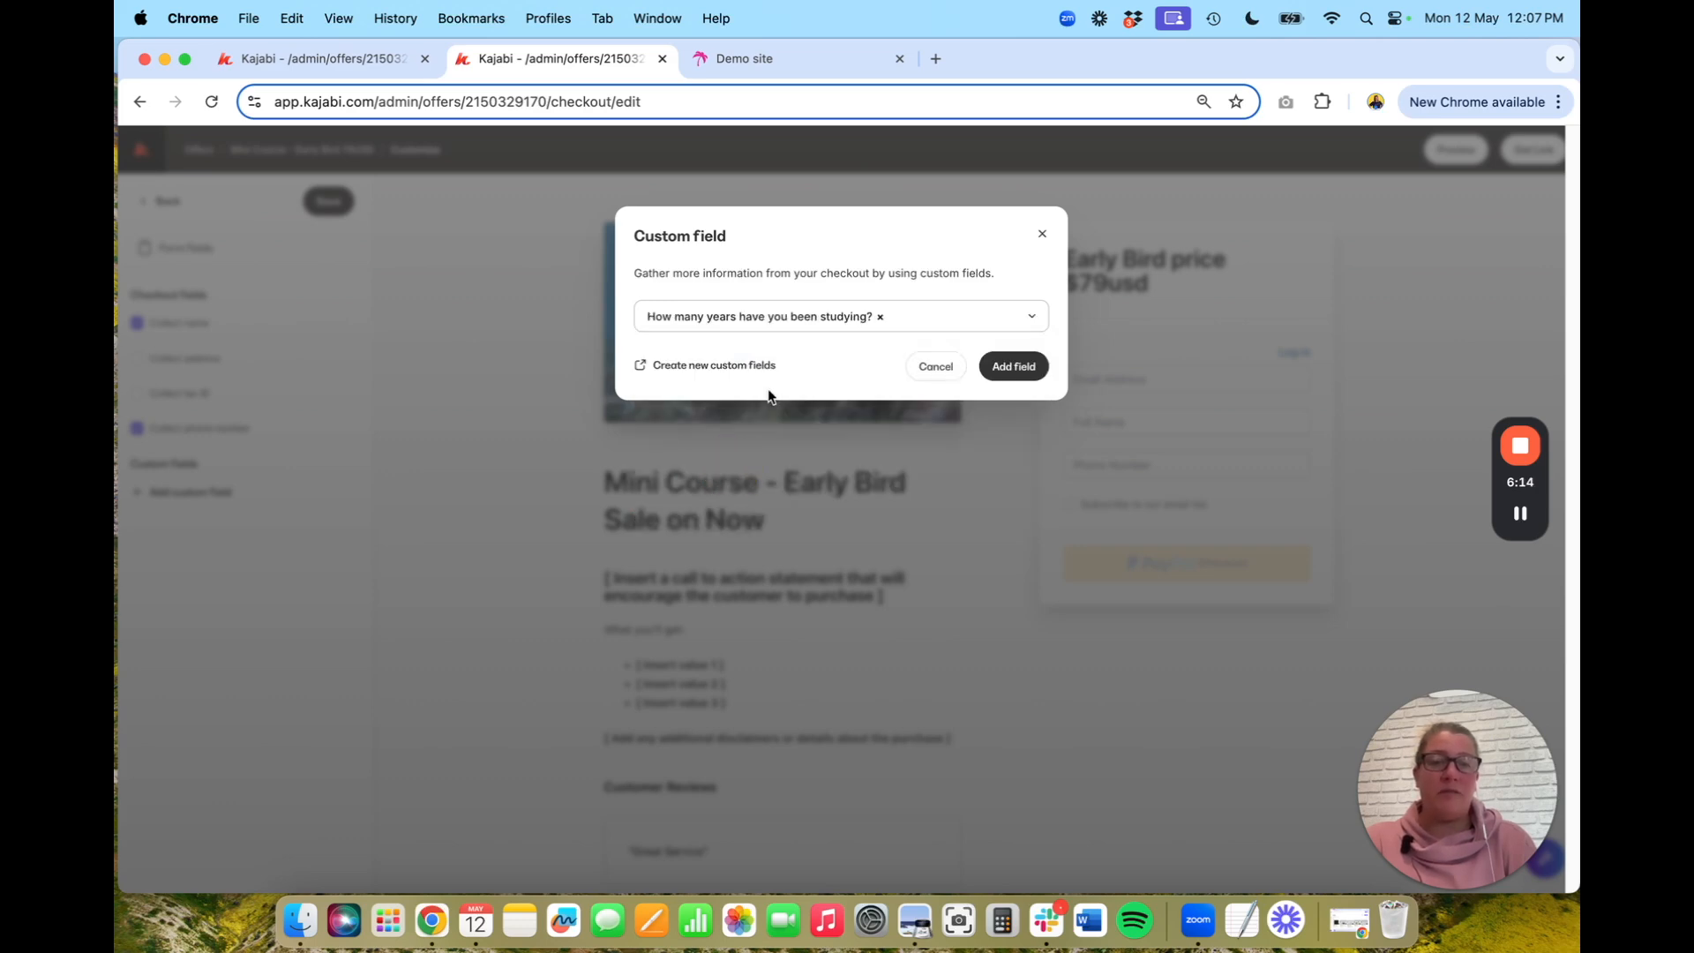
left_click(1019, 371)
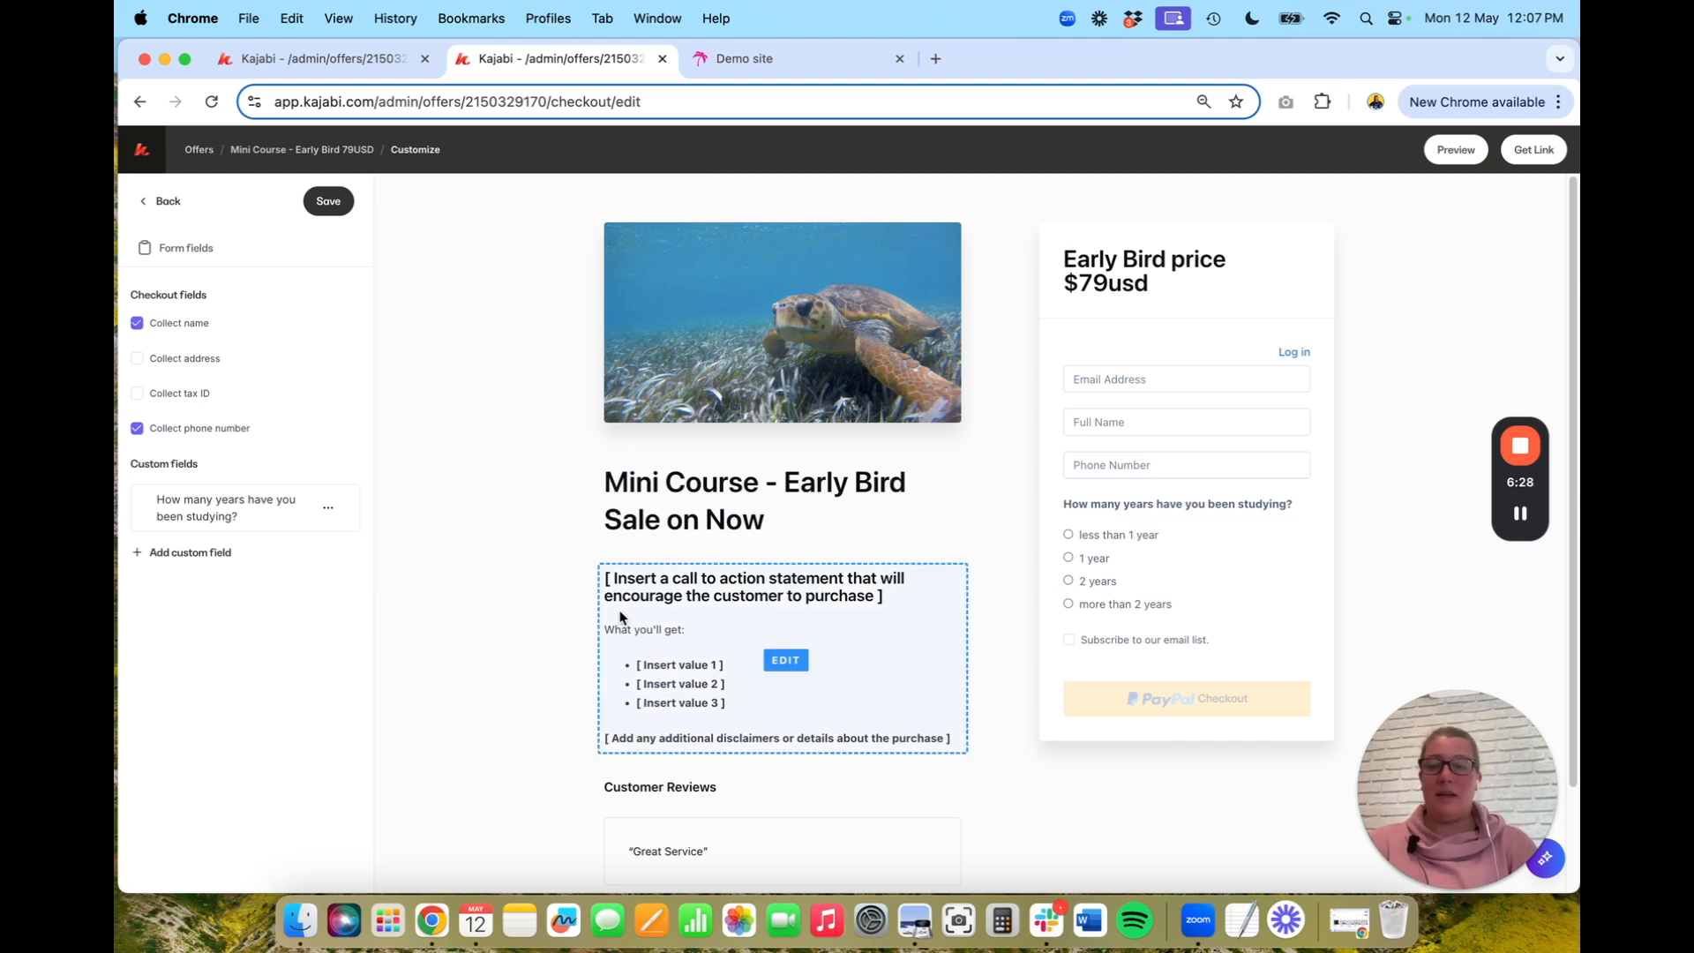
Open the order bump settings and choose "Test package" as the offer
left_click(151, 200)
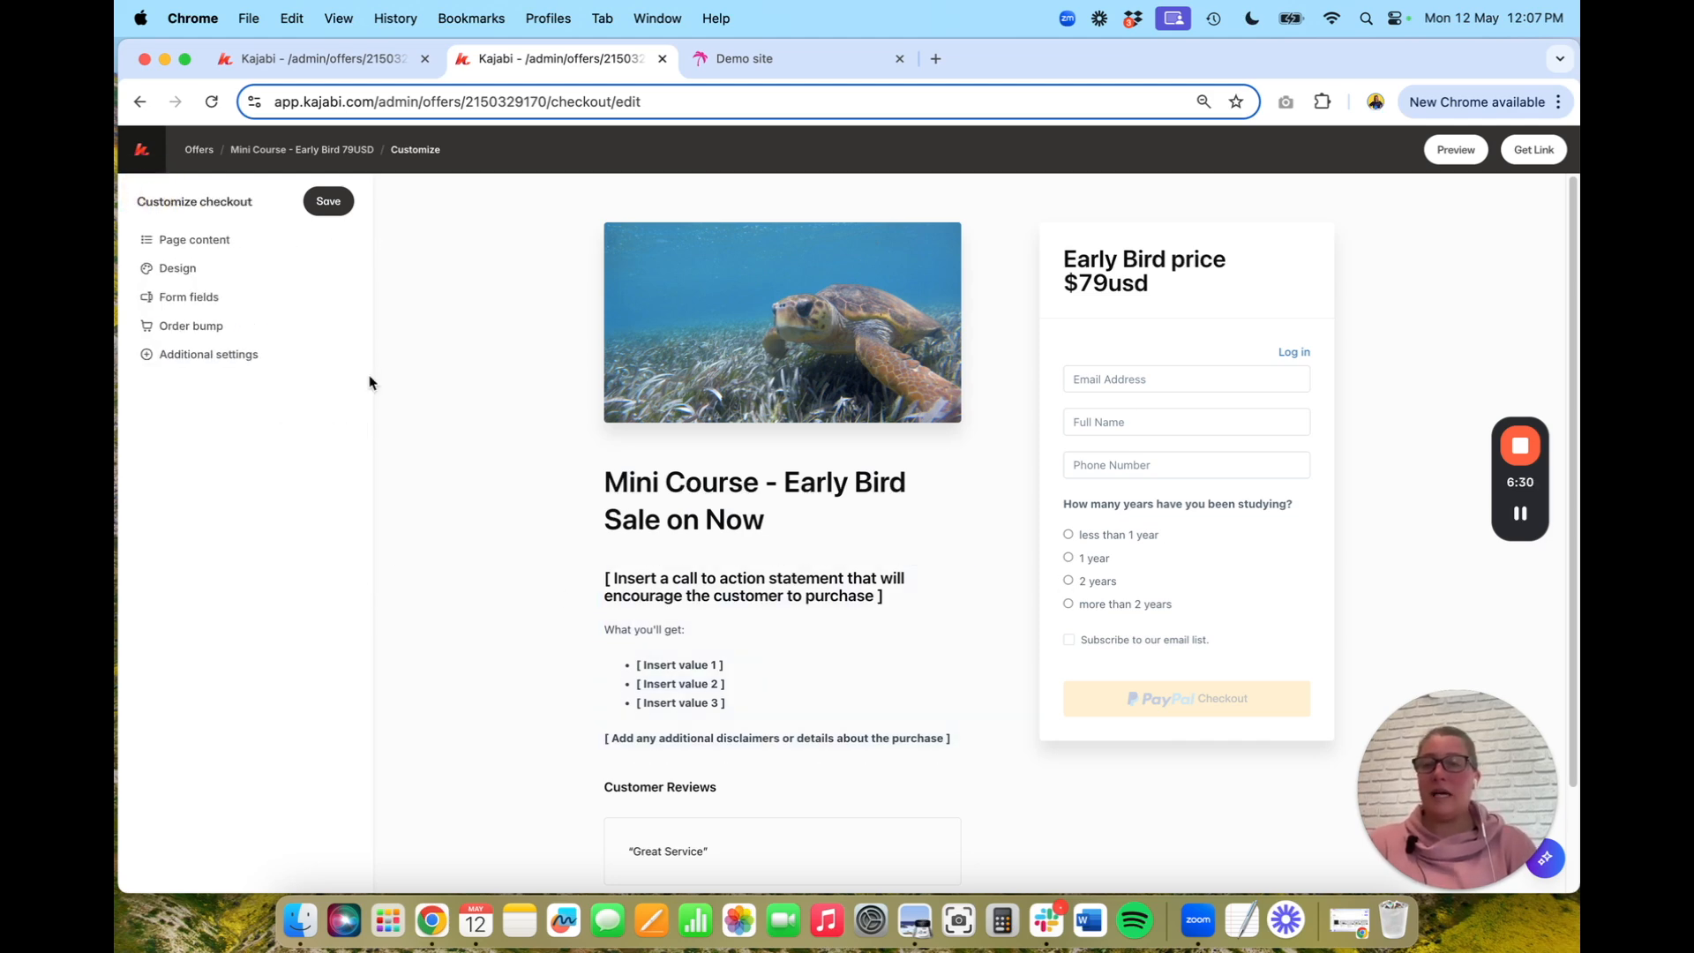
left_click(240, 326)
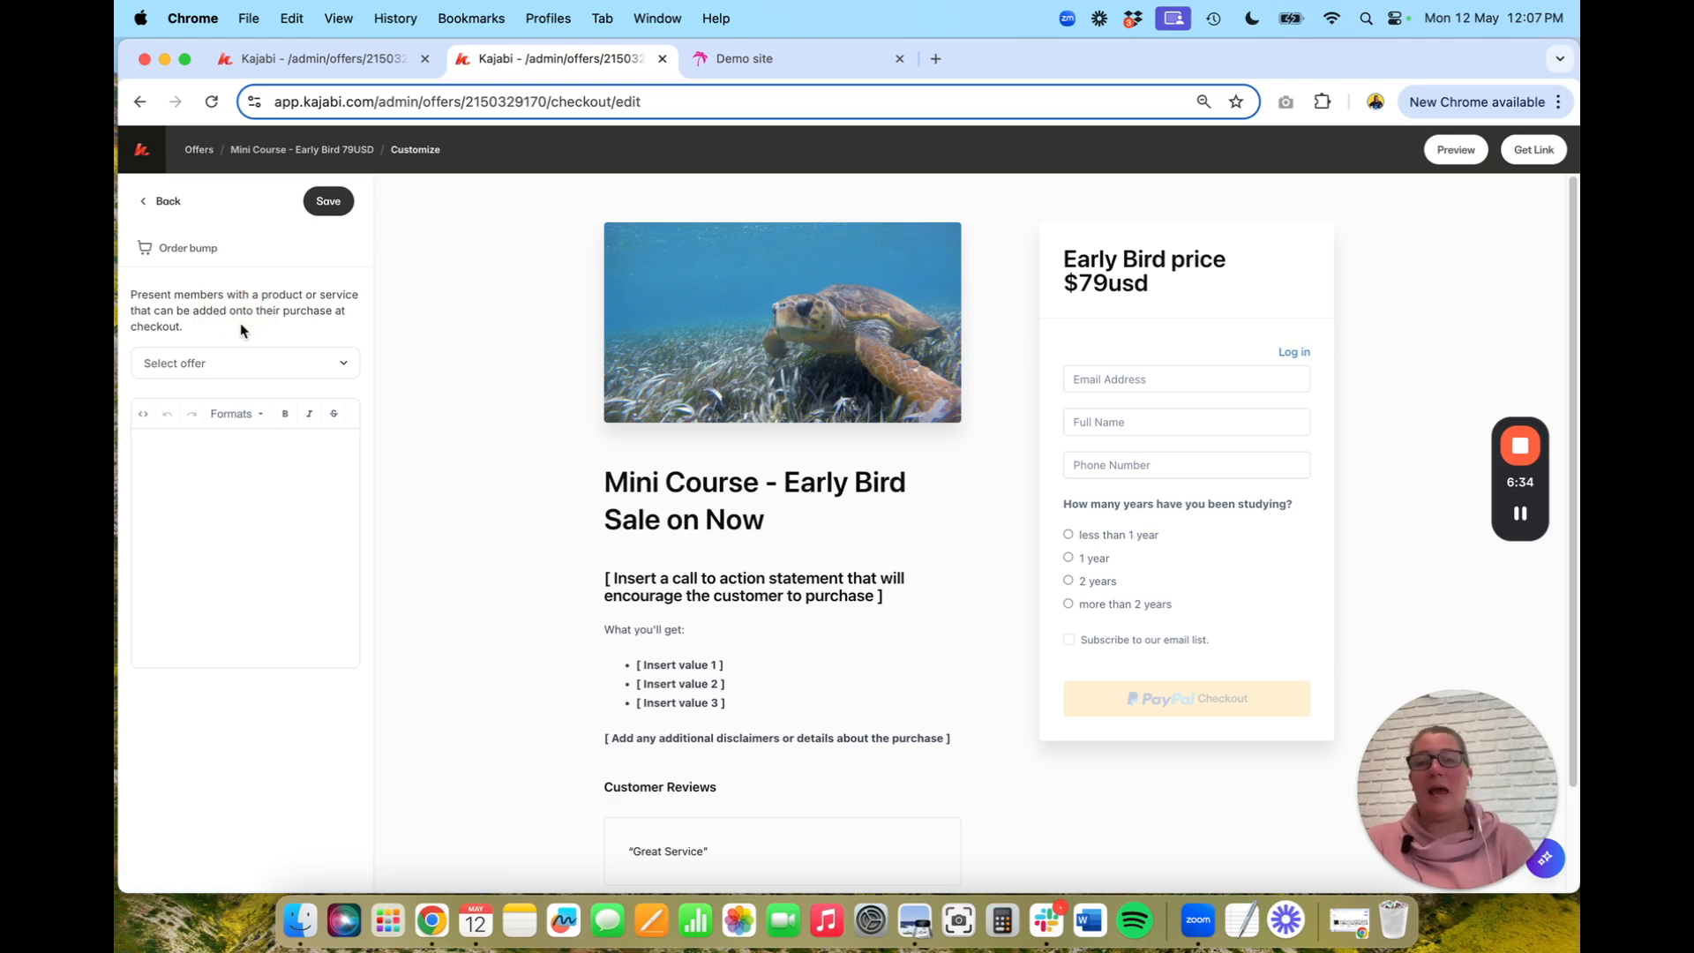
scroll(728, 533, "down", 2)
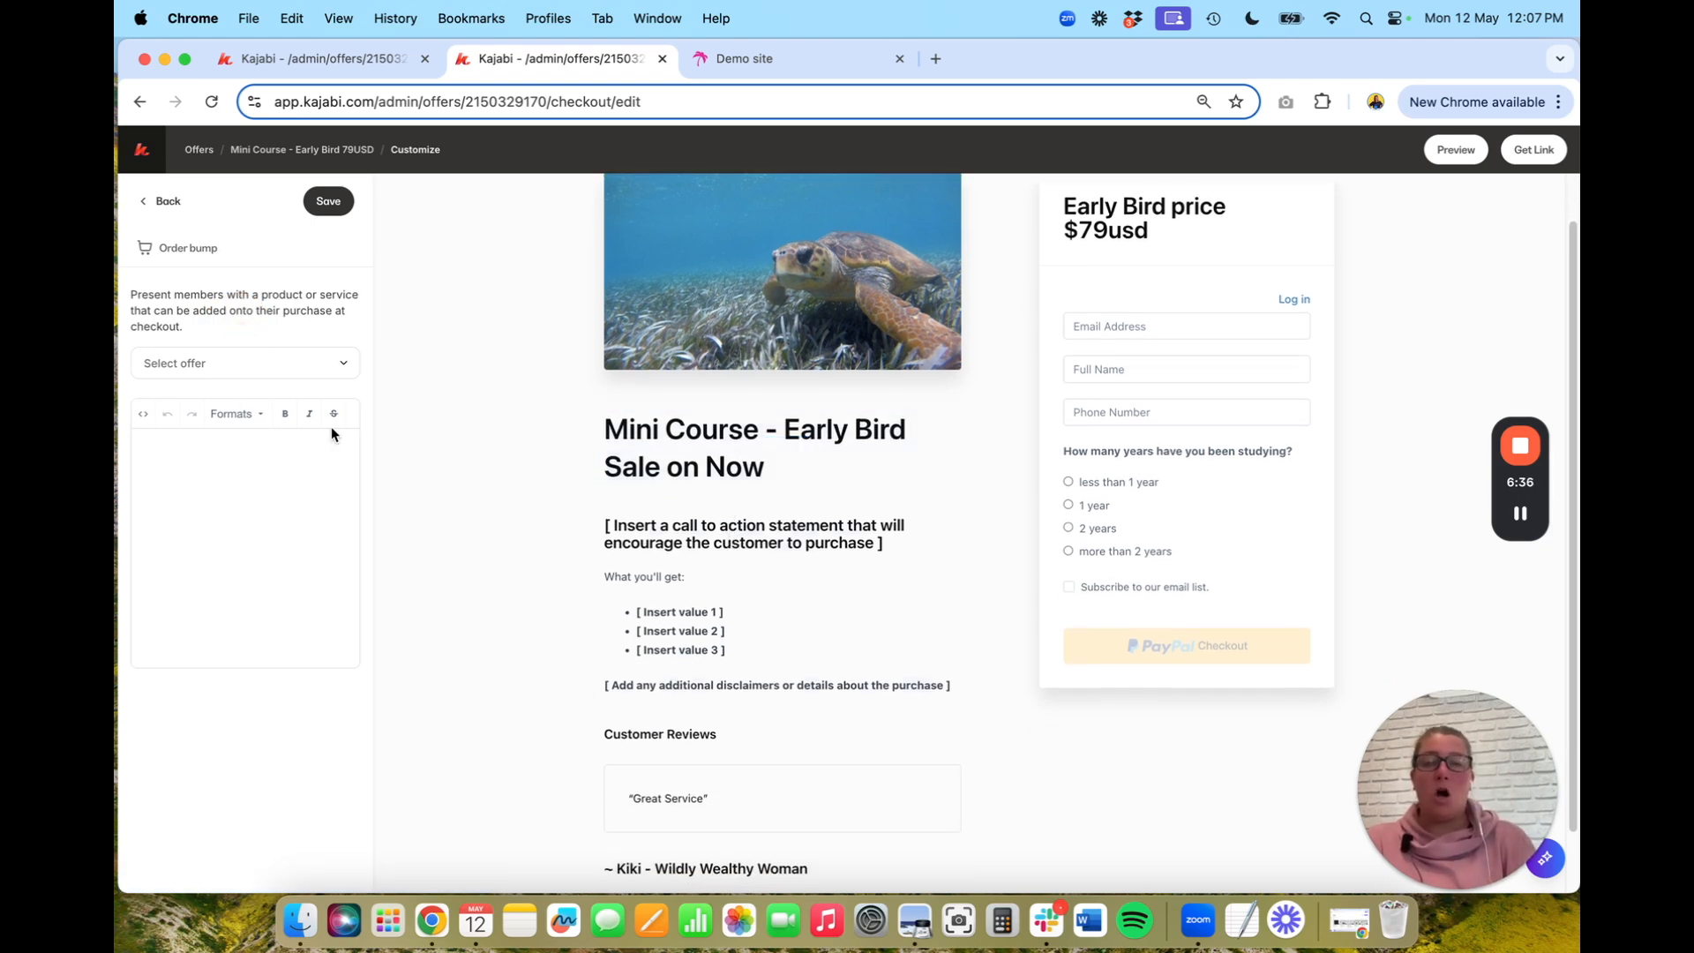
left_click(220, 374)
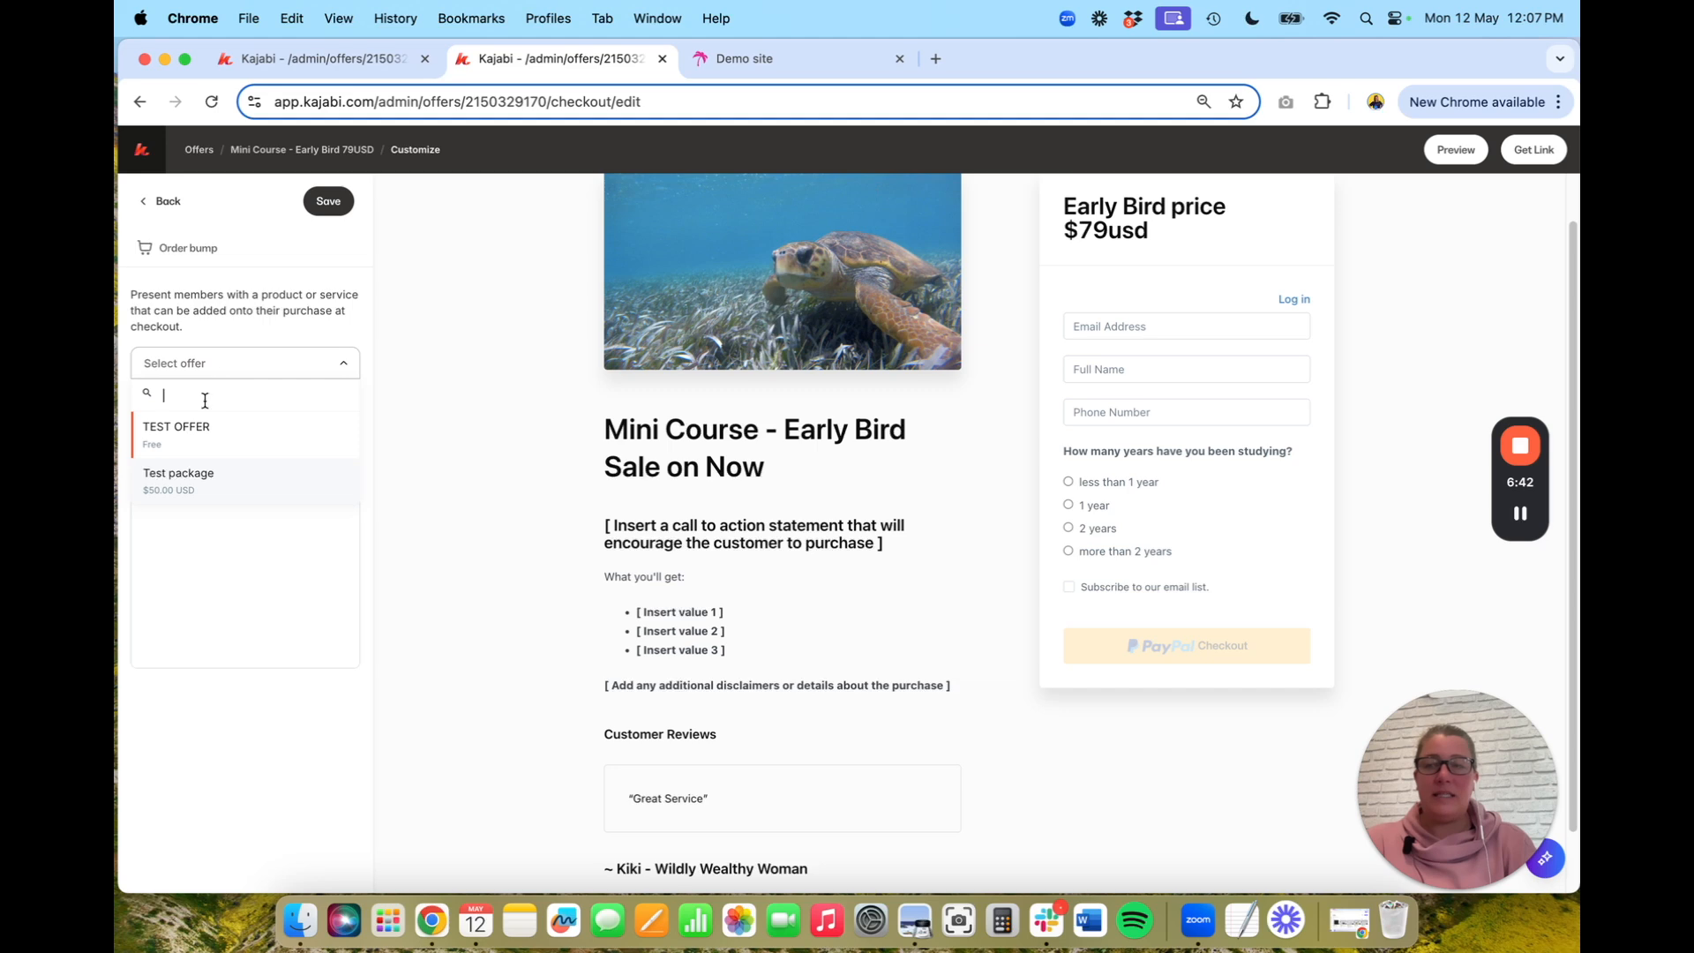
left_click(215, 482)
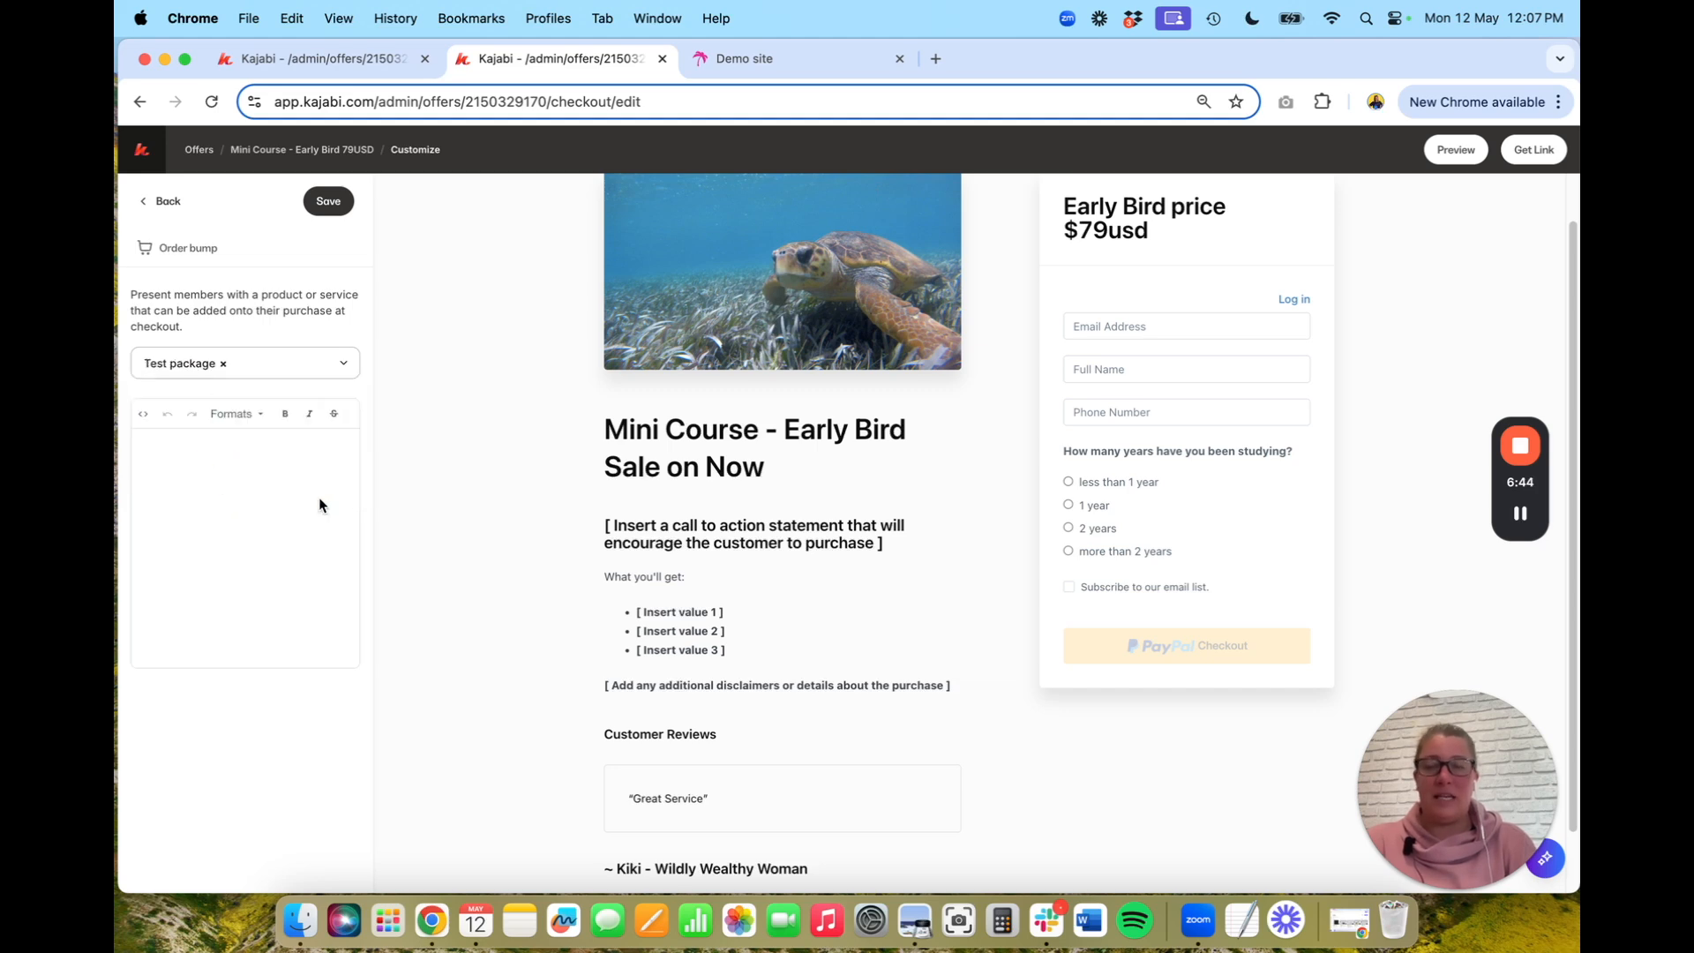
Enter the order bump description "grab this great tool to help support you alongside the mini course." and save
left_click(219, 467)
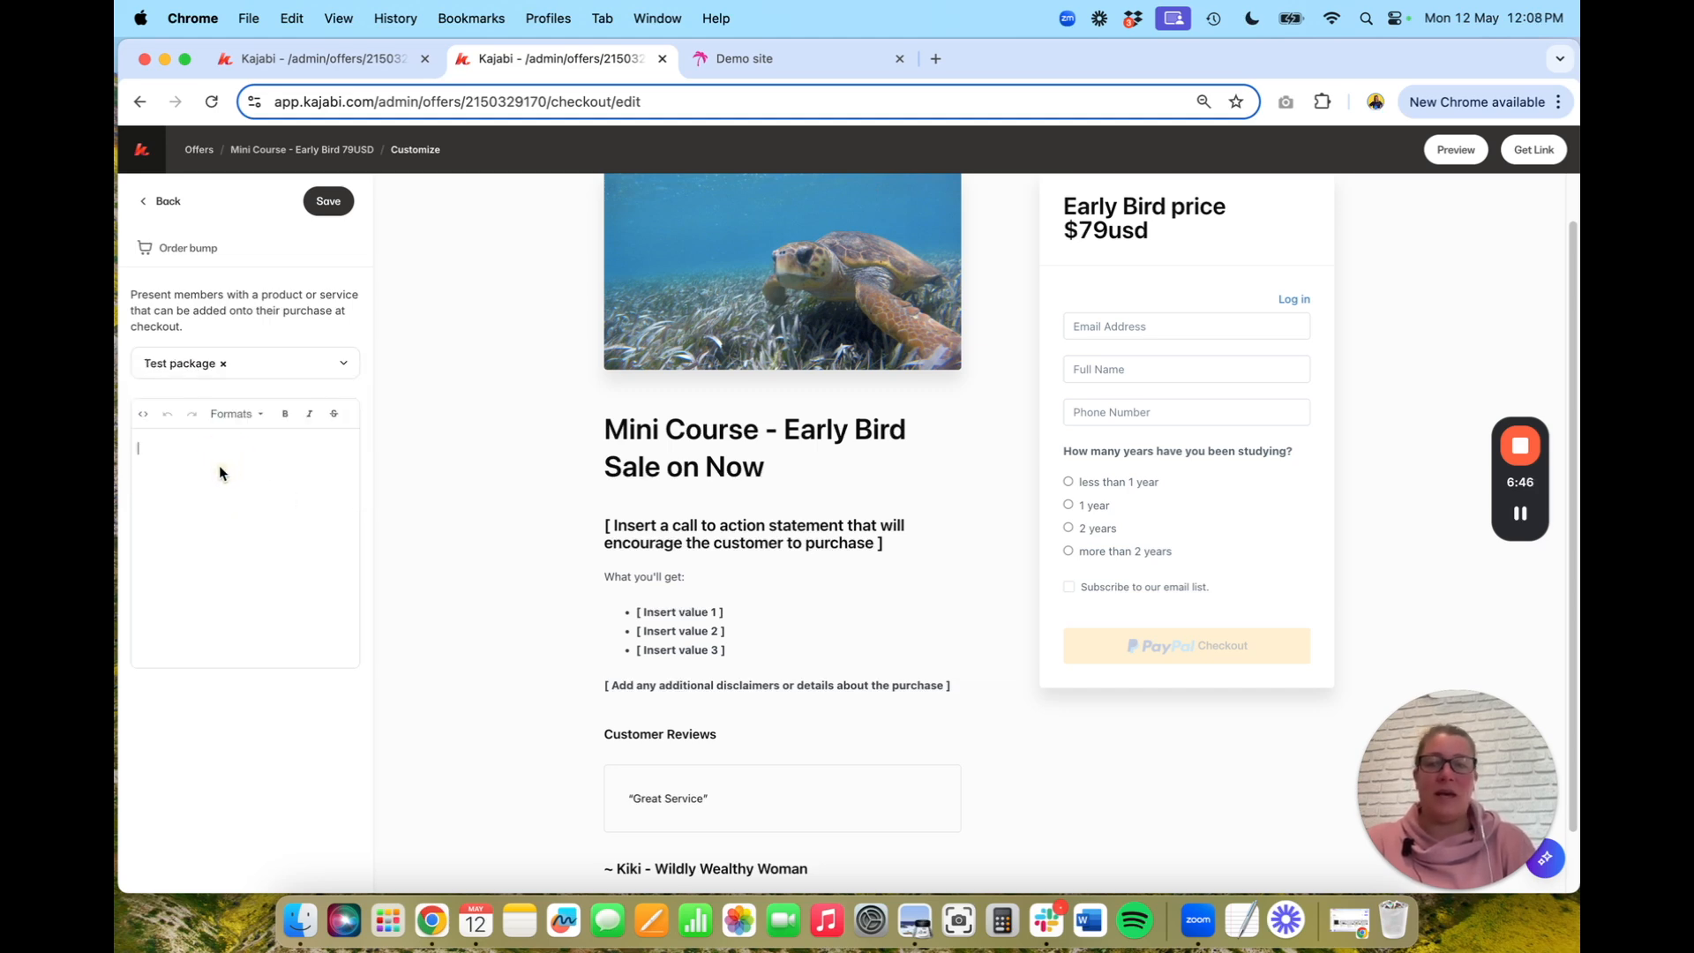
type("grab this g")
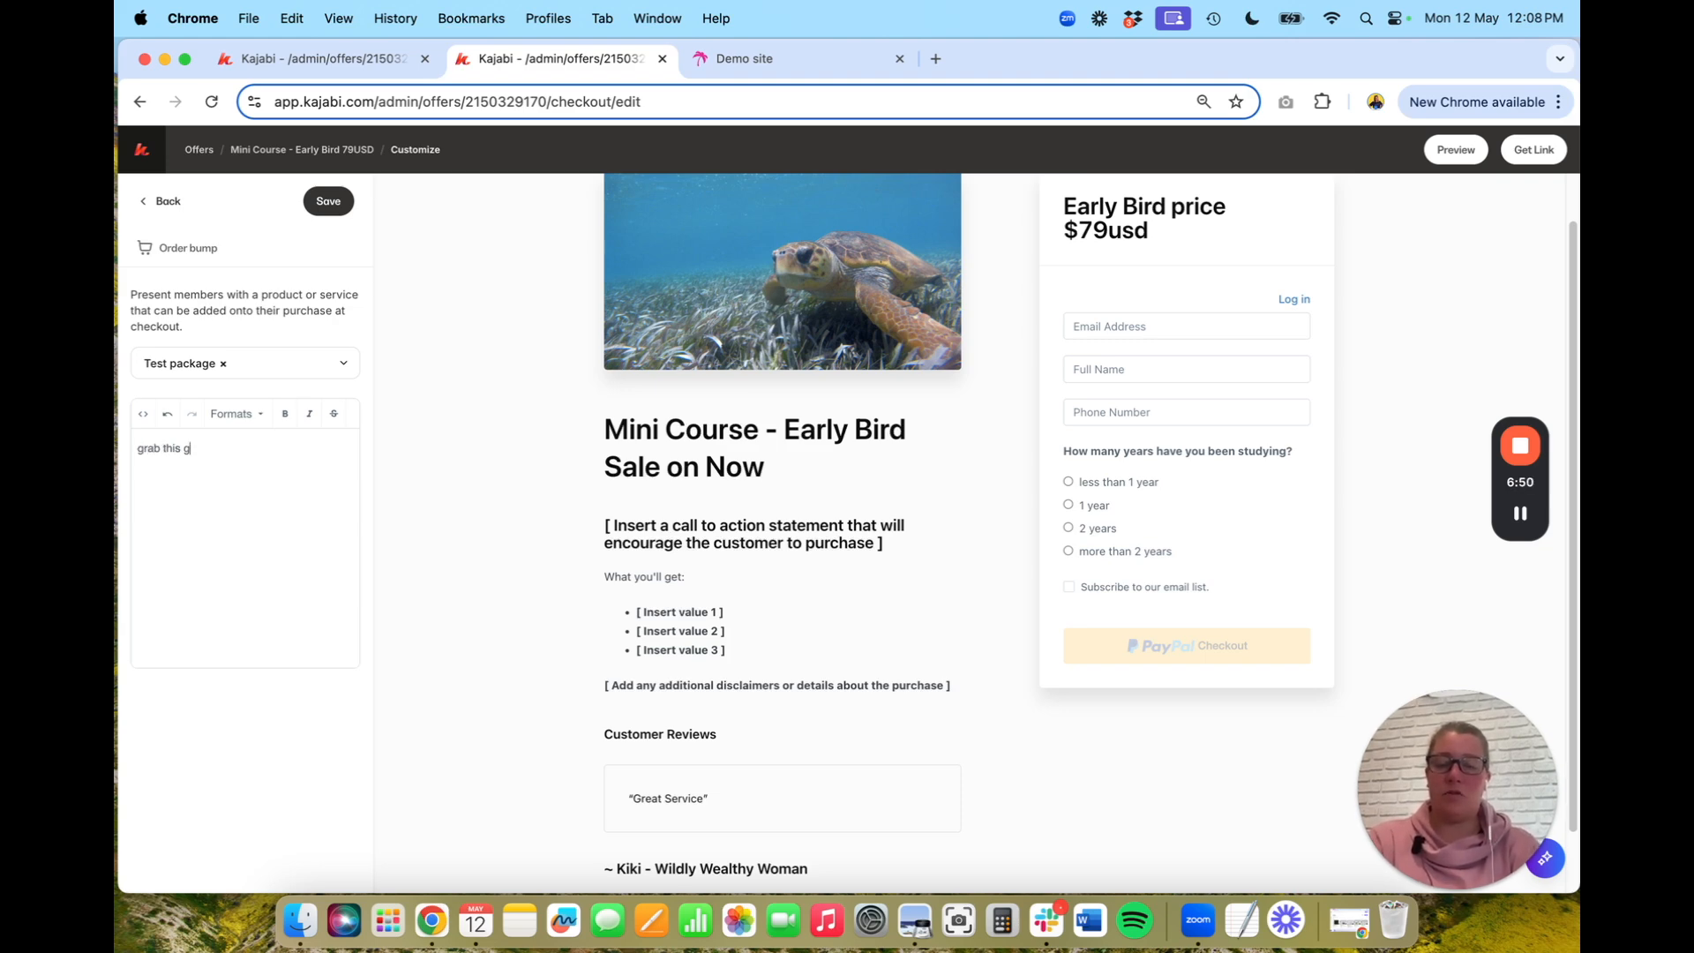
type("reat too")
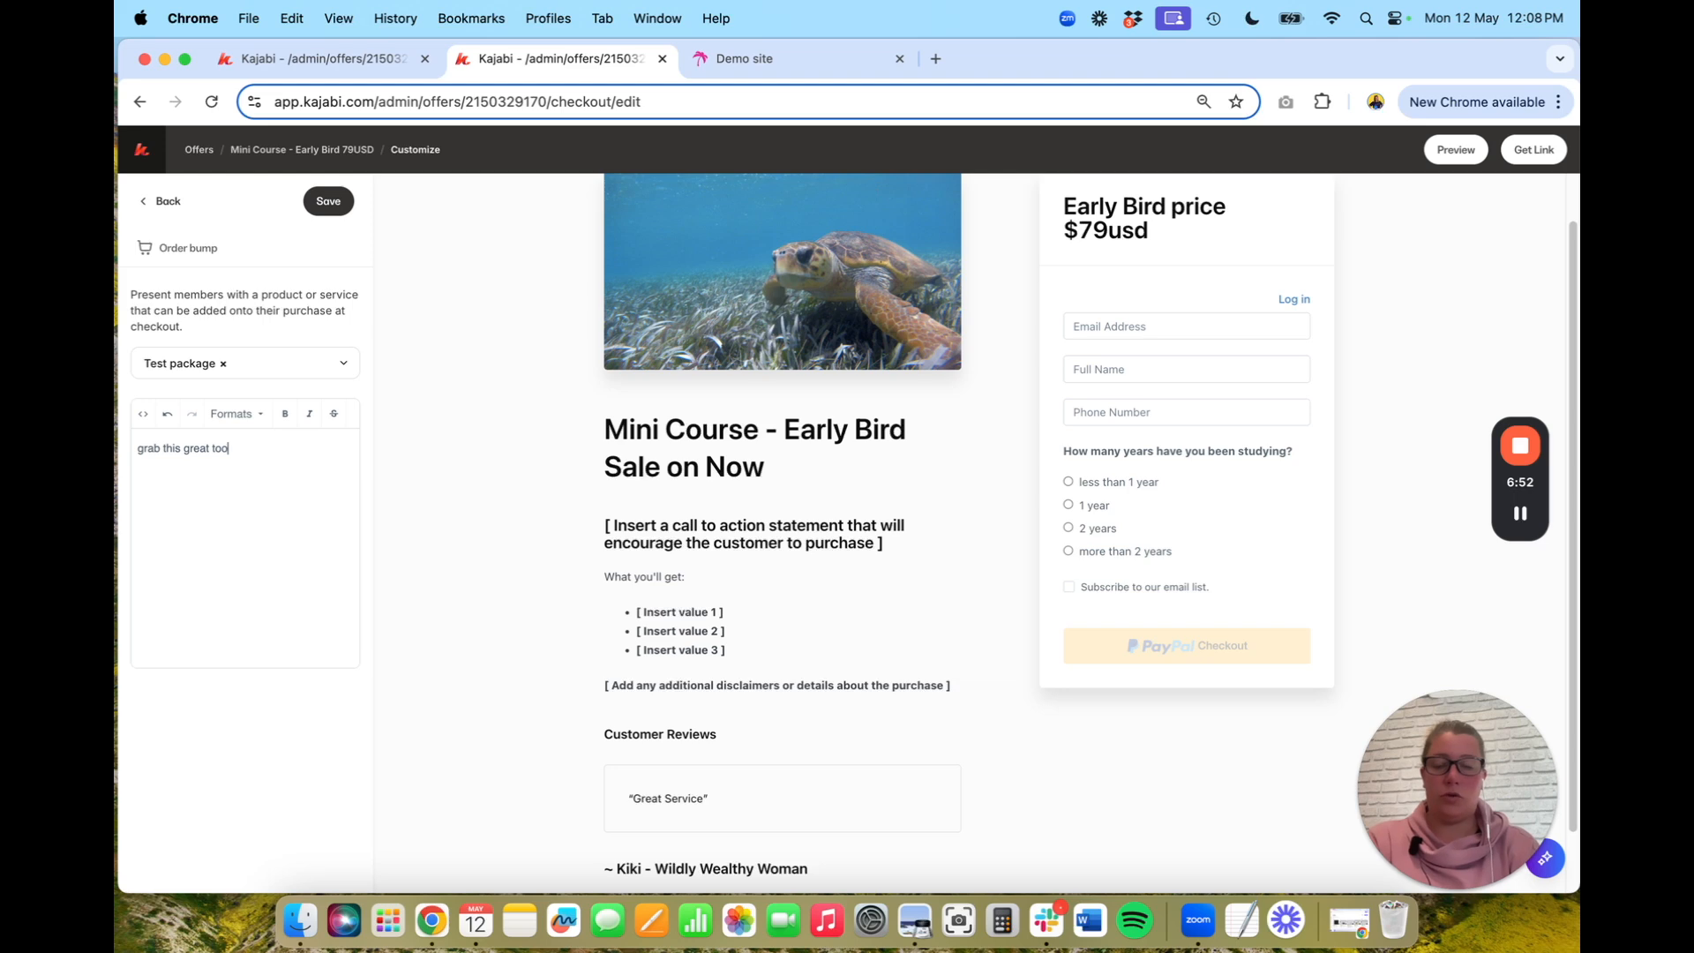
type("l to help ")
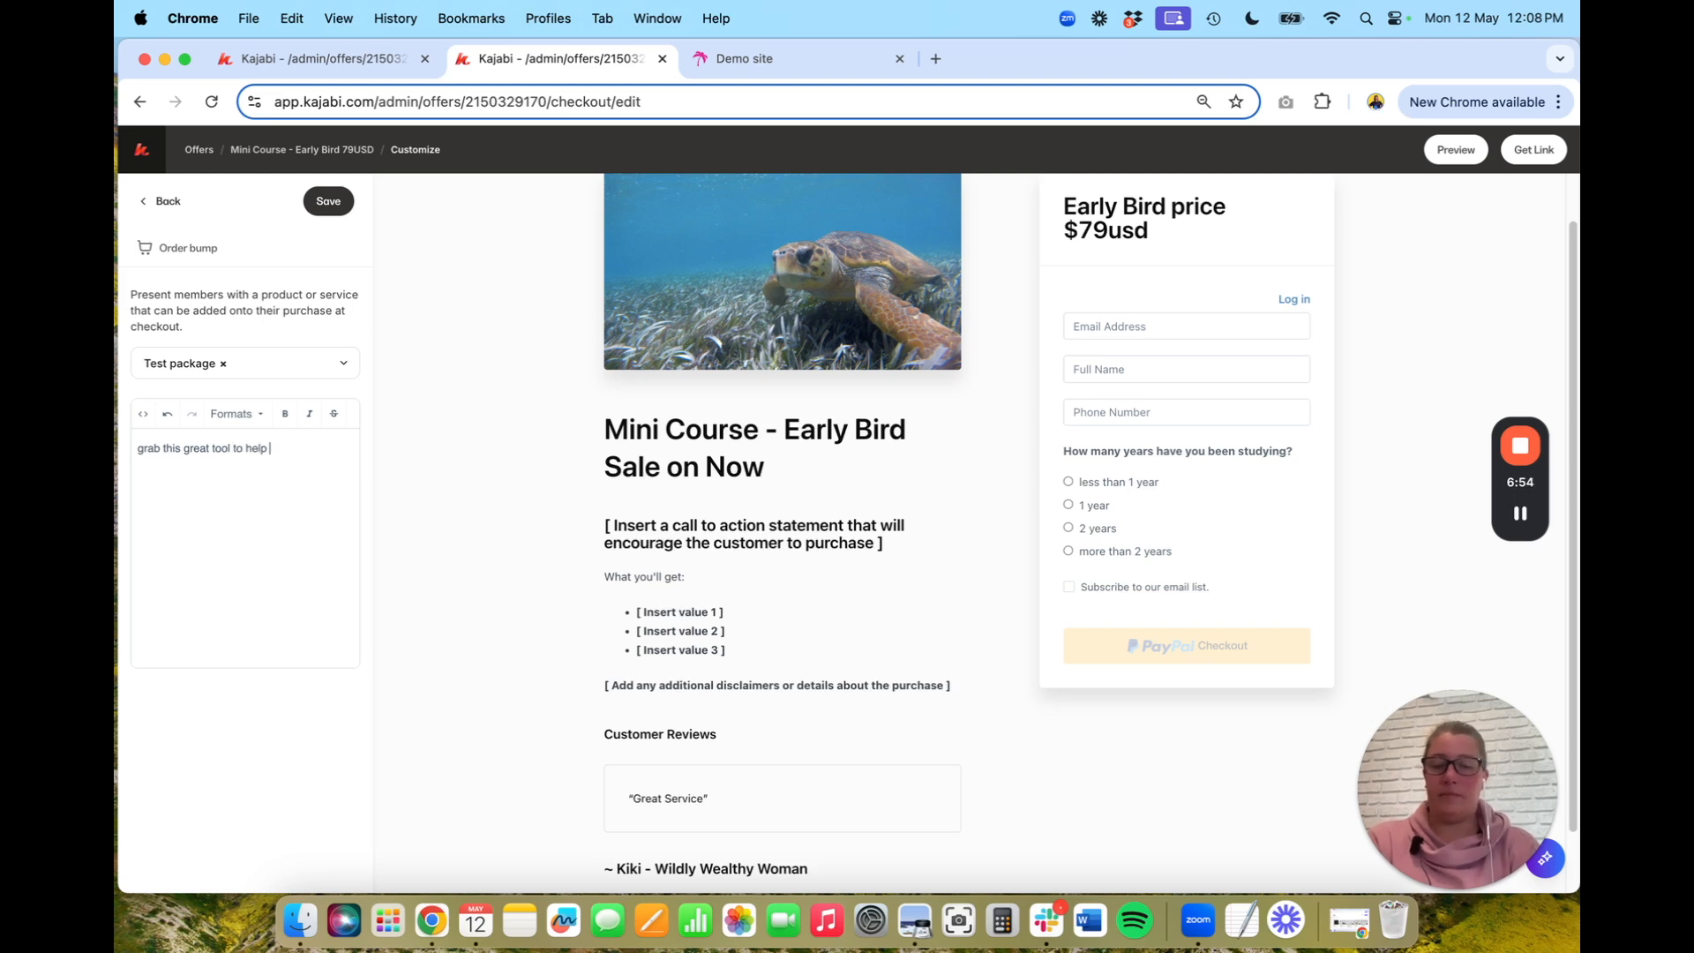
type("support you alongside the mini course.")
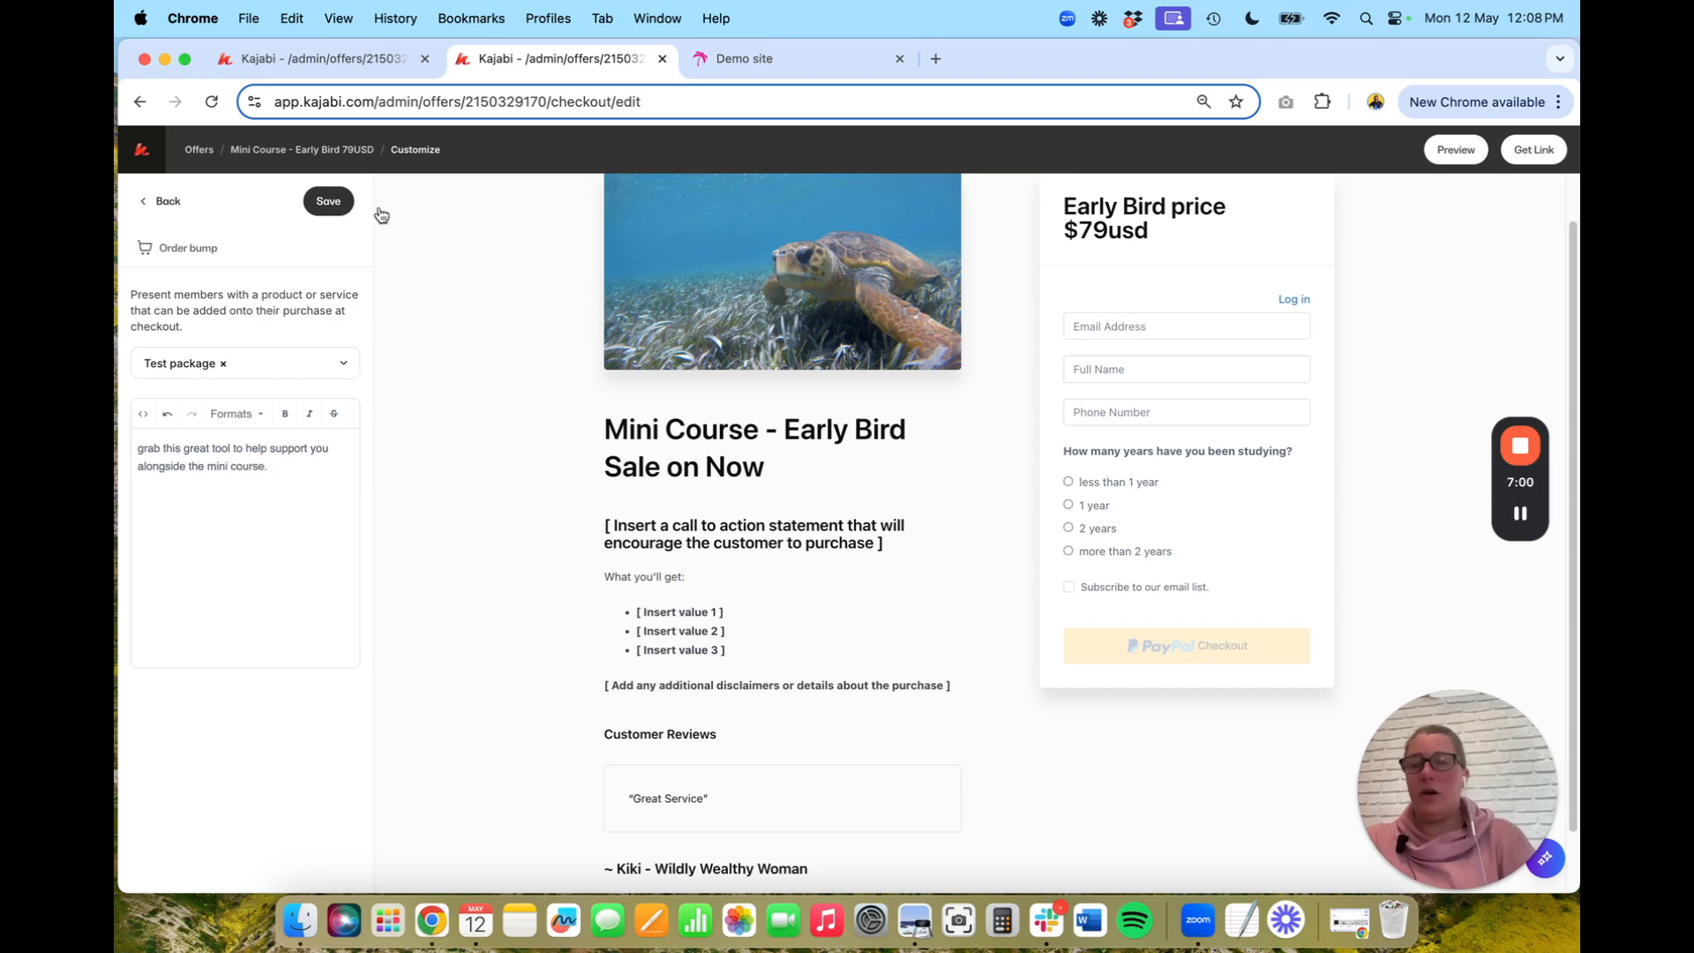
left_click(328, 201)
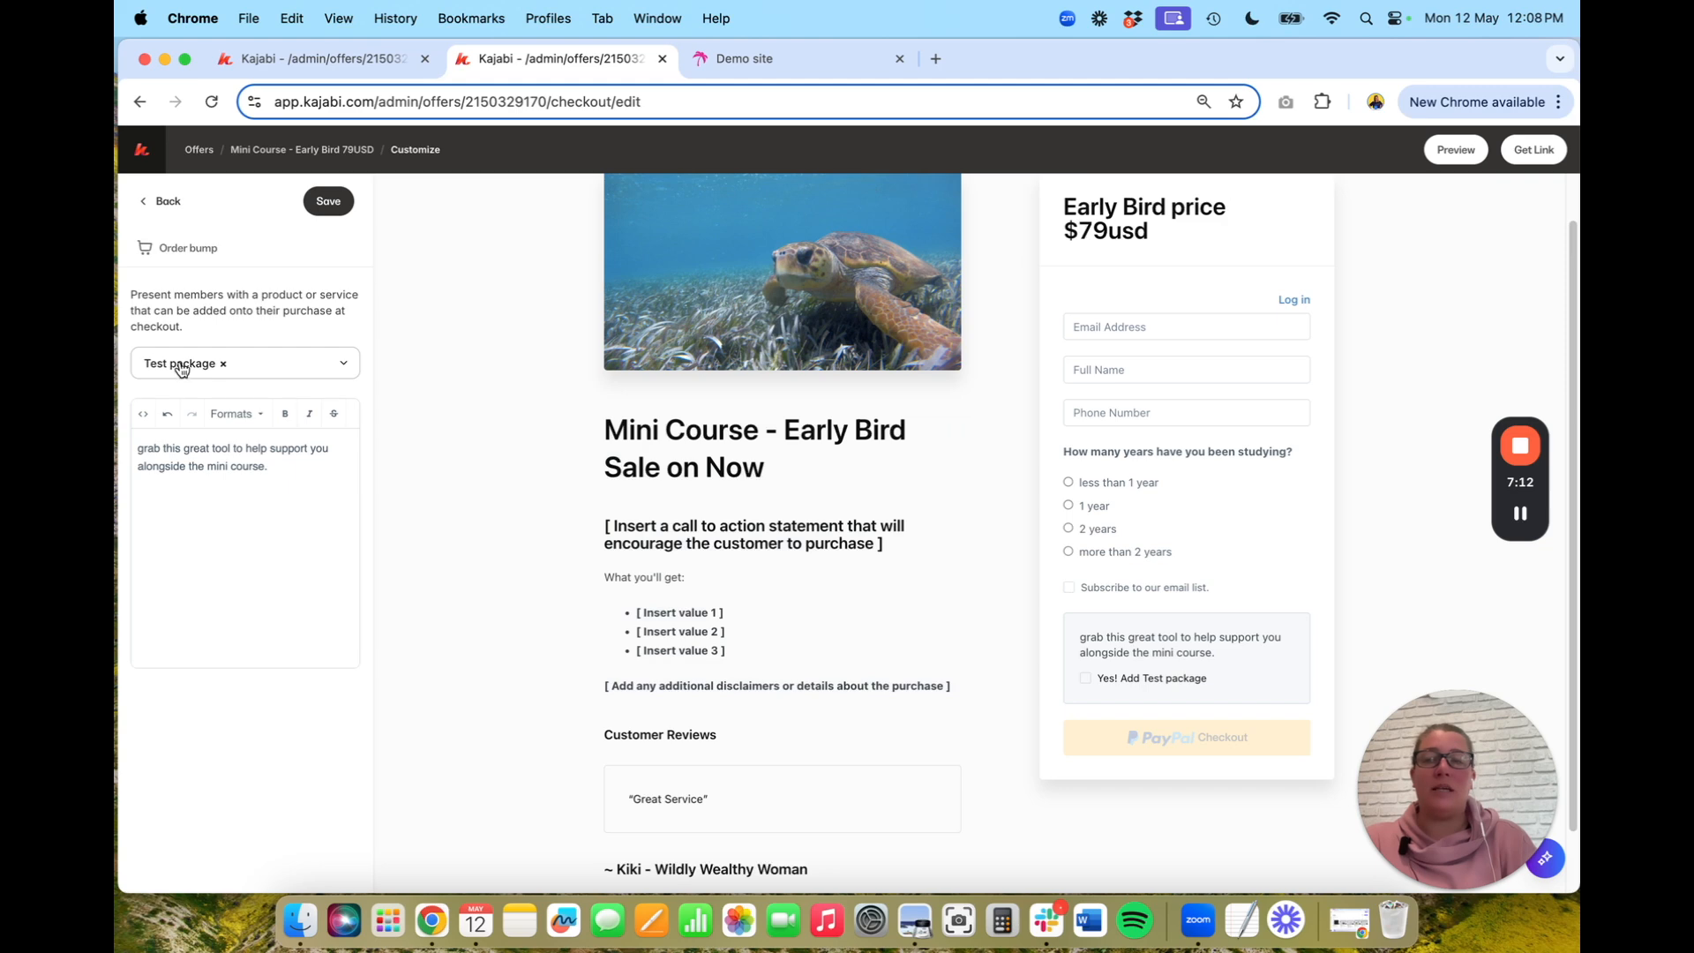
Append "$25 buy now." to the end of the order bump description and save
left_click(178, 472)
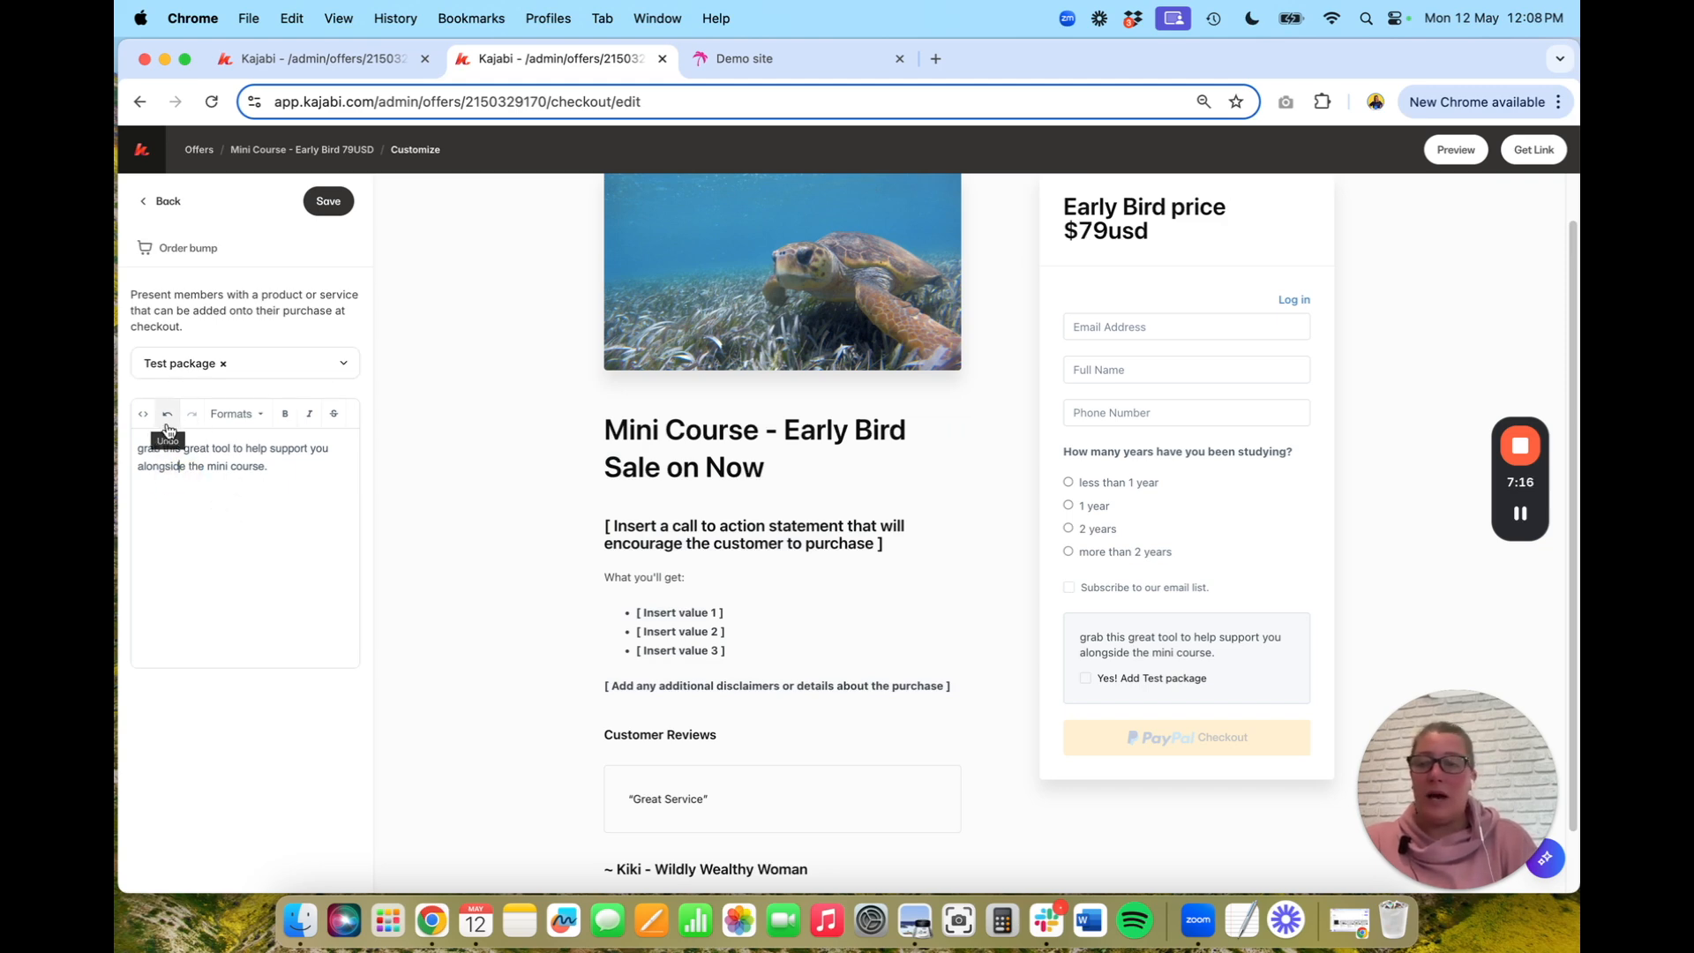
scroll(252, 529, "down", 1)
scroll(265, 494, "up", 1)
left_click(278, 465)
type("$25")
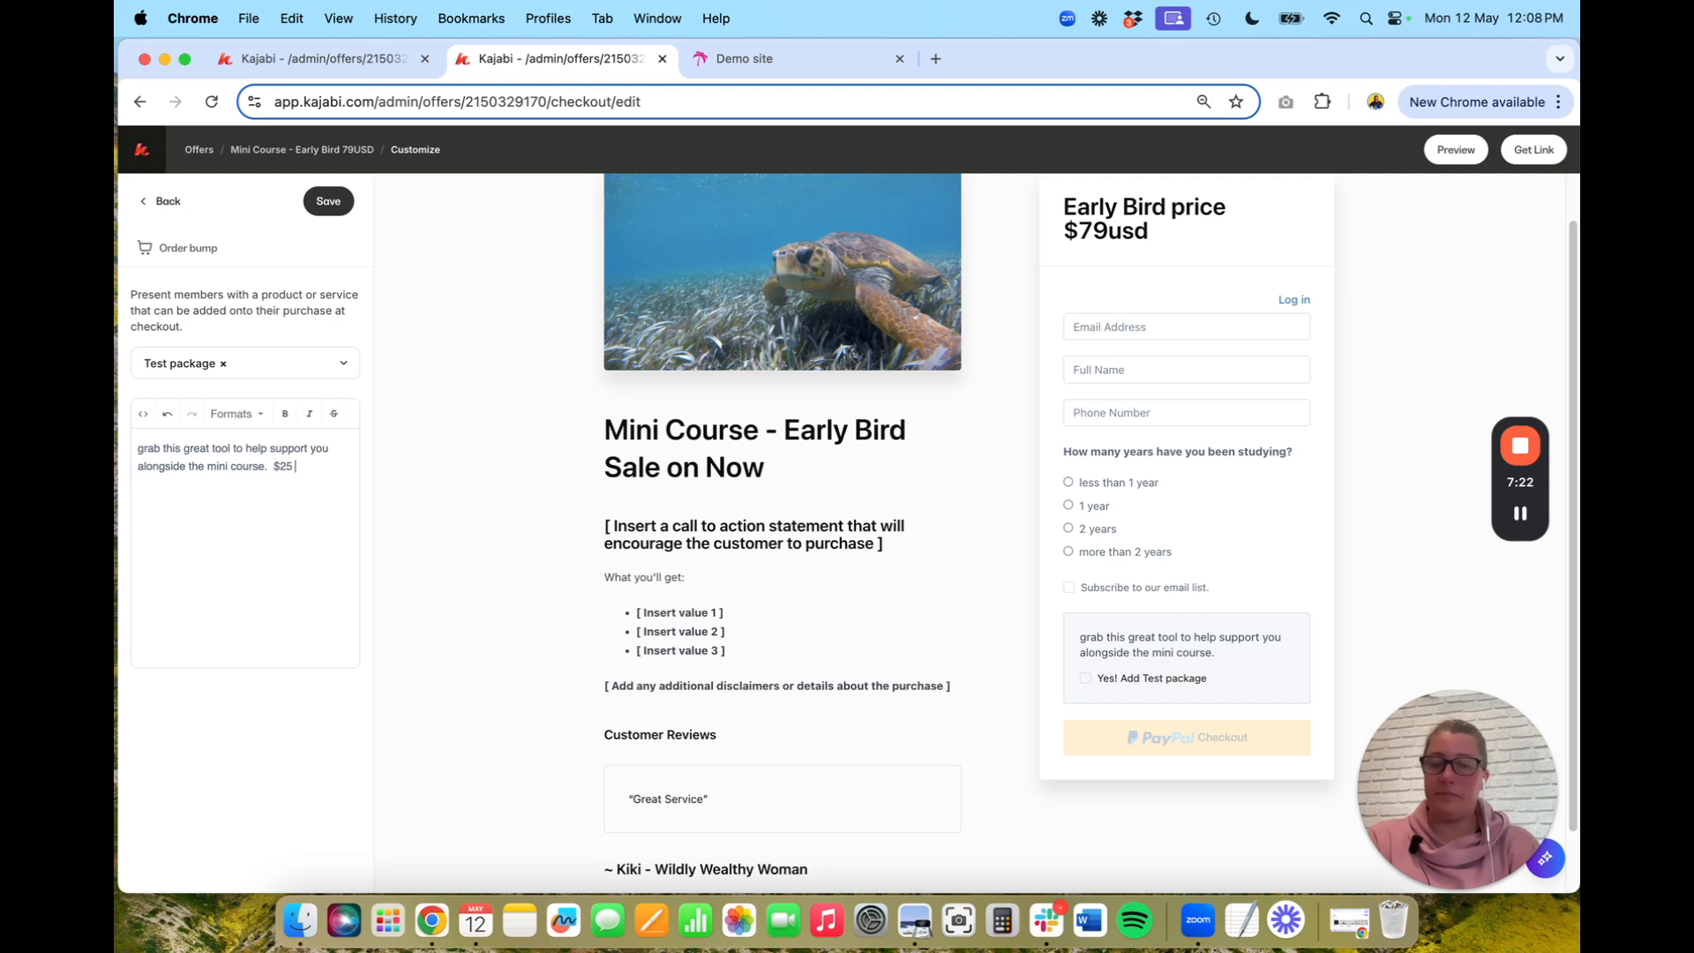
type(" buy now.")
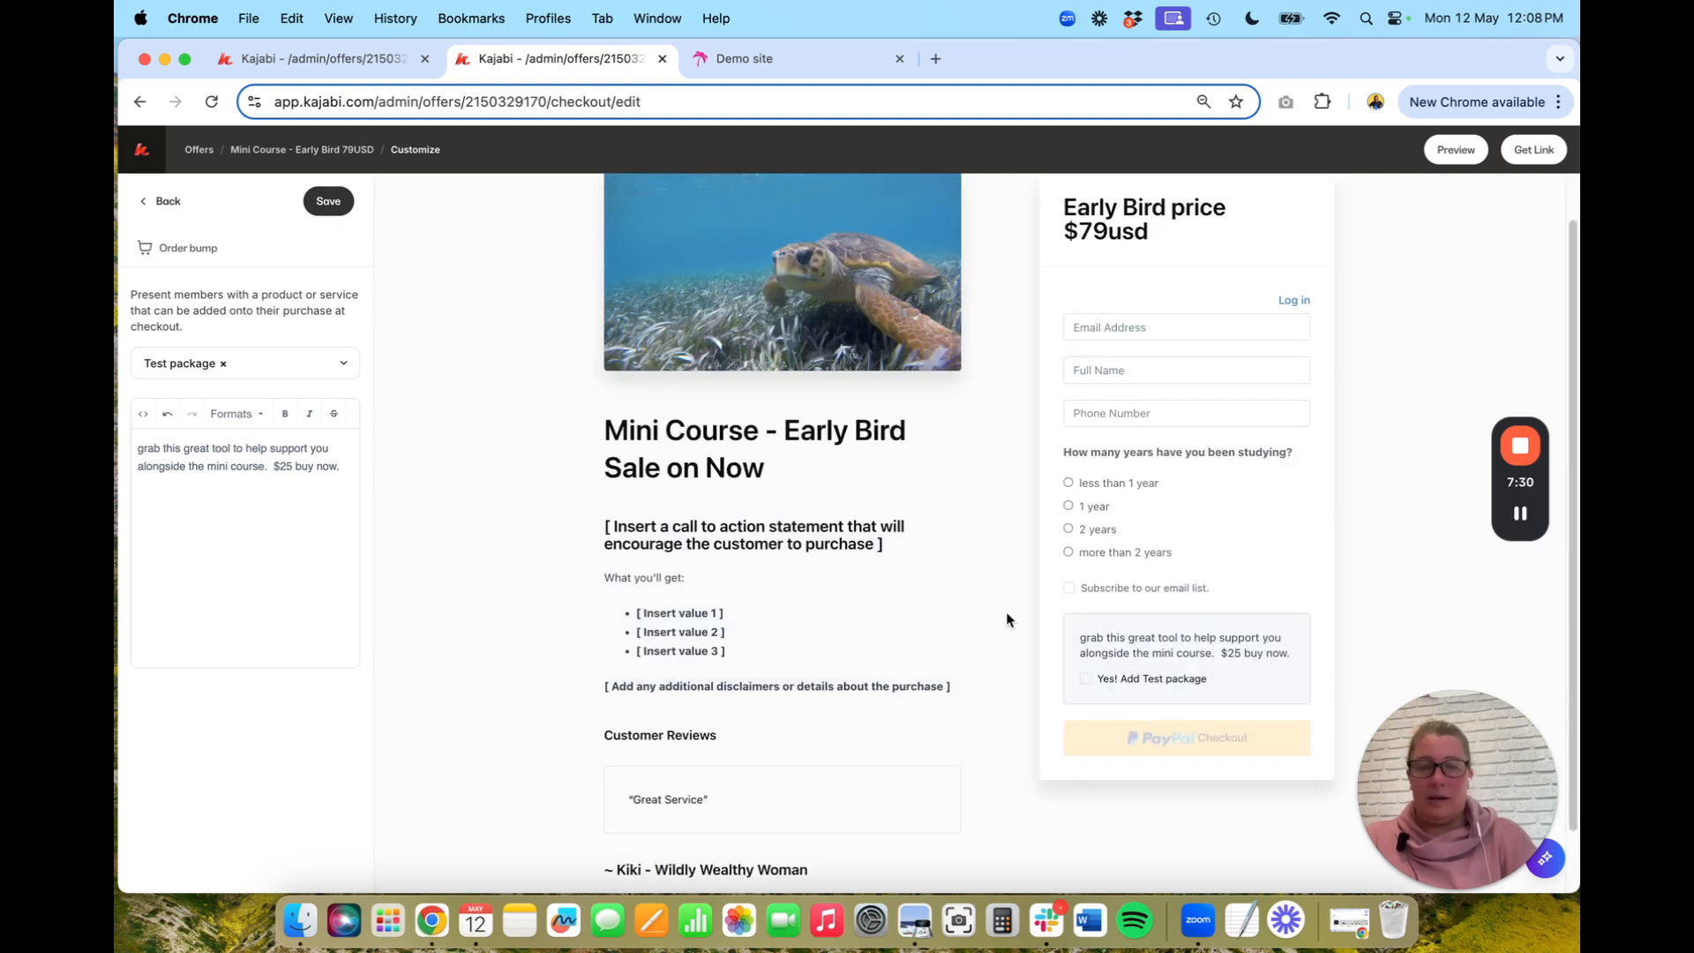
left_click(328, 201)
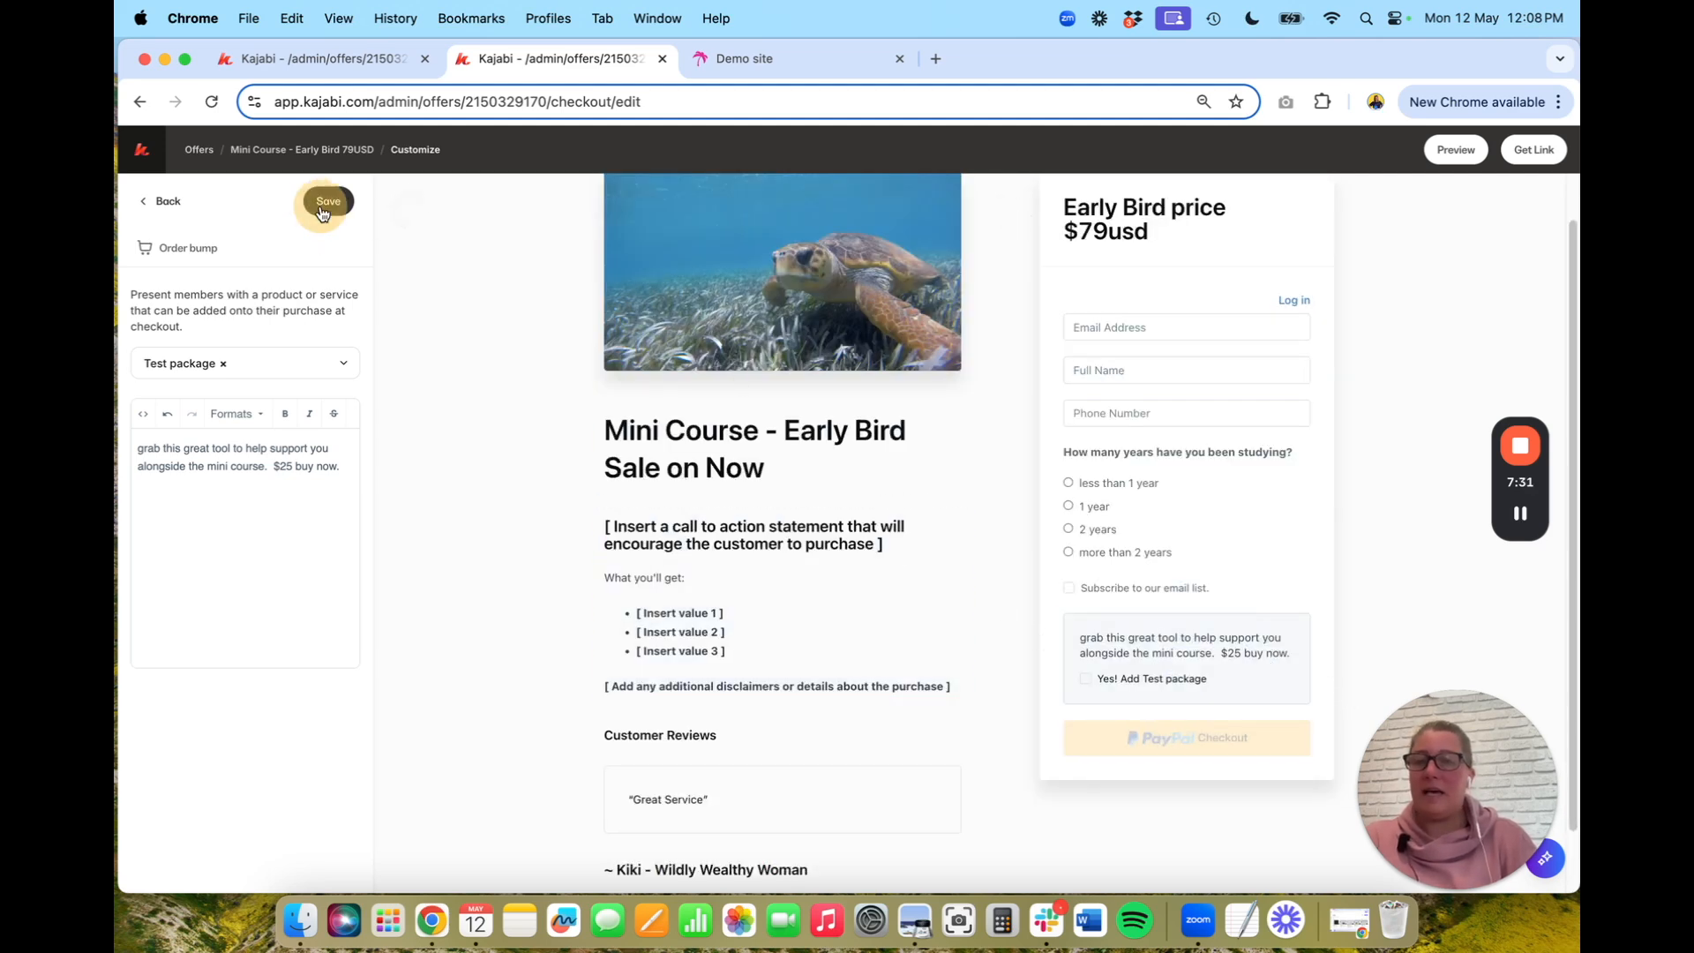
In the additional settings, require returning members to log in, enable collecting new member passwords, and save
left_click(154, 202)
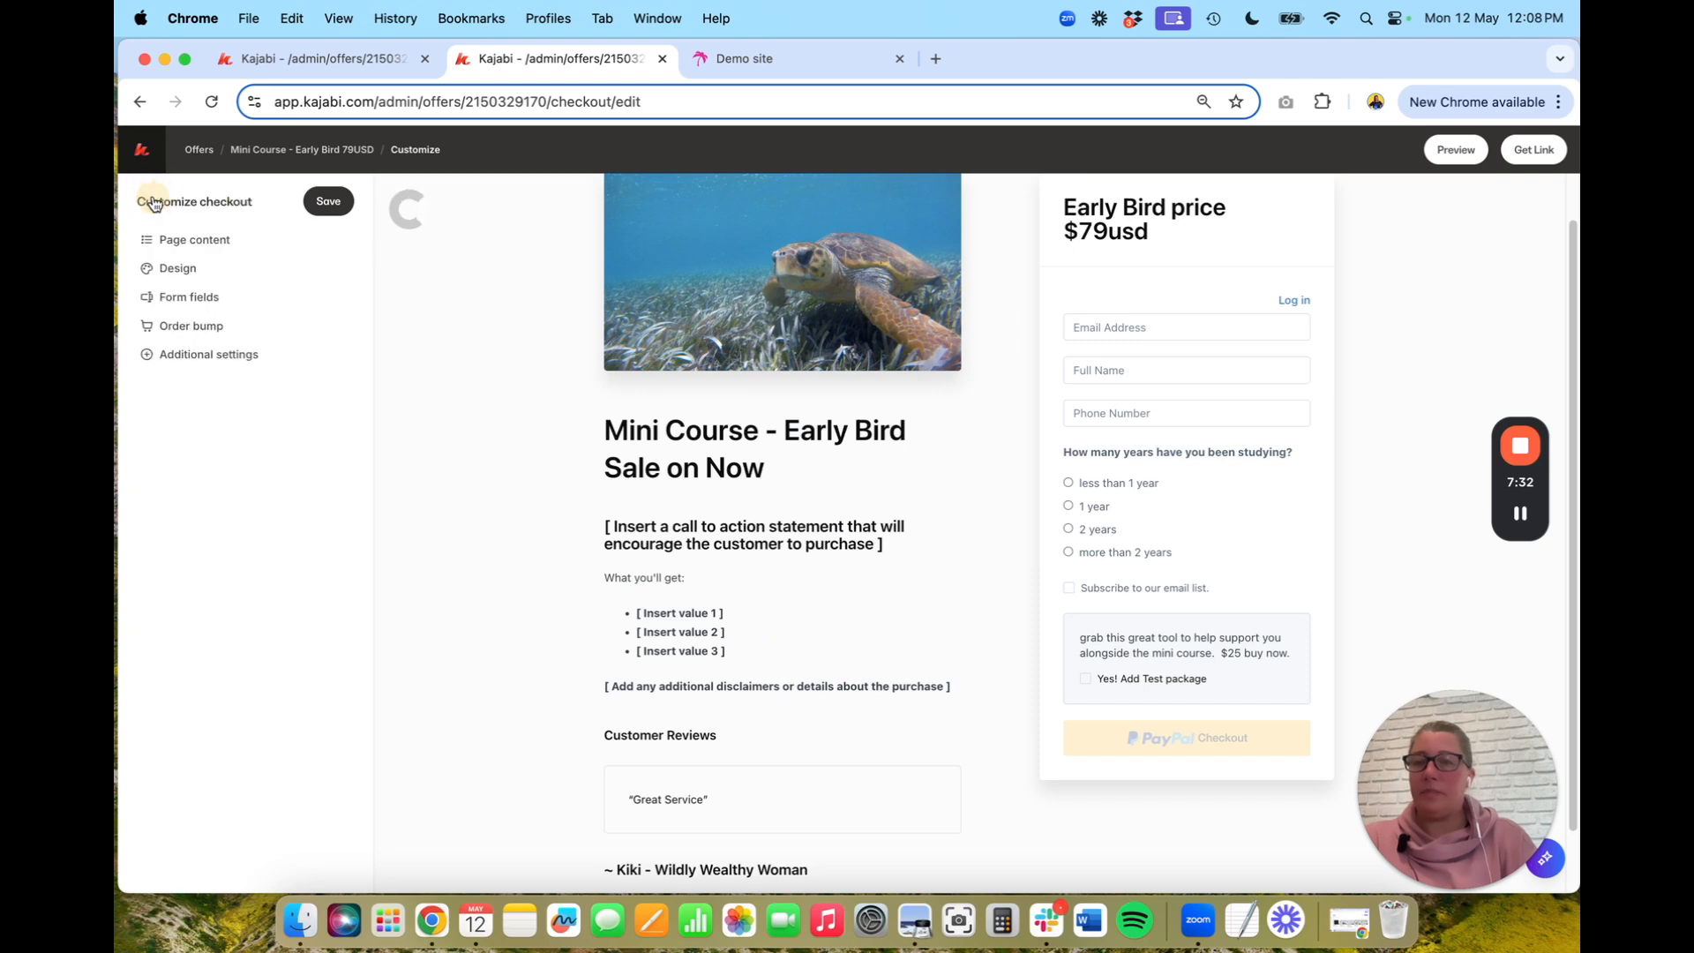
left_click(196, 354)
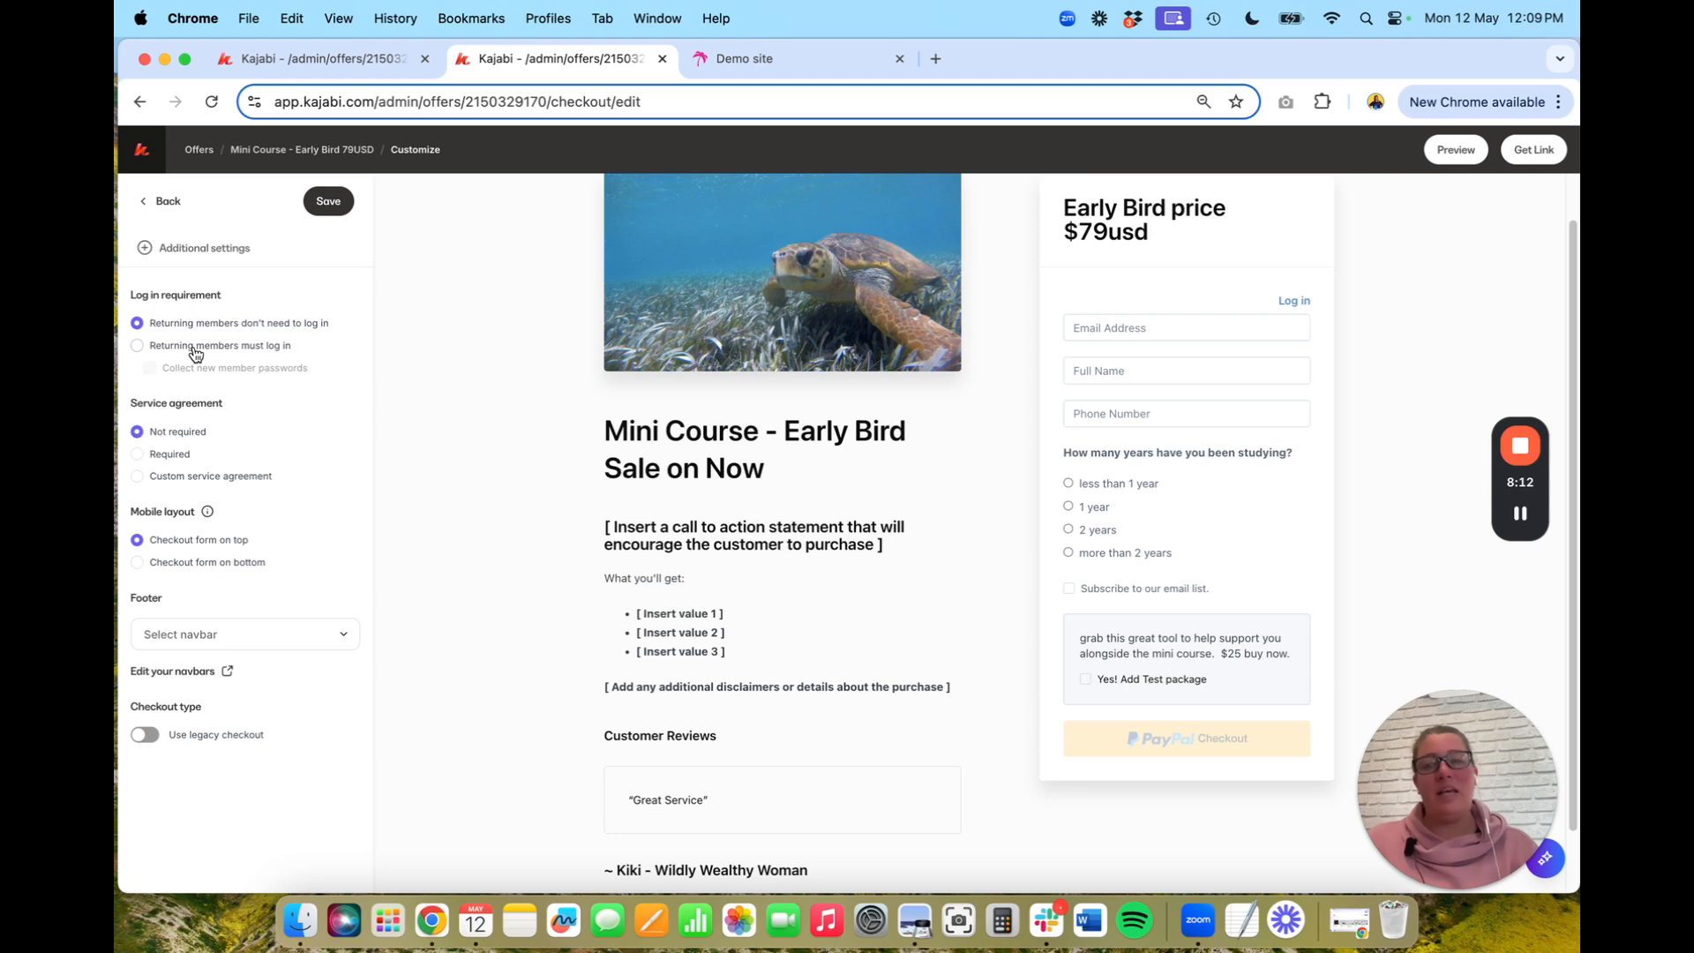
left_click(137, 346)
left_click(150, 369)
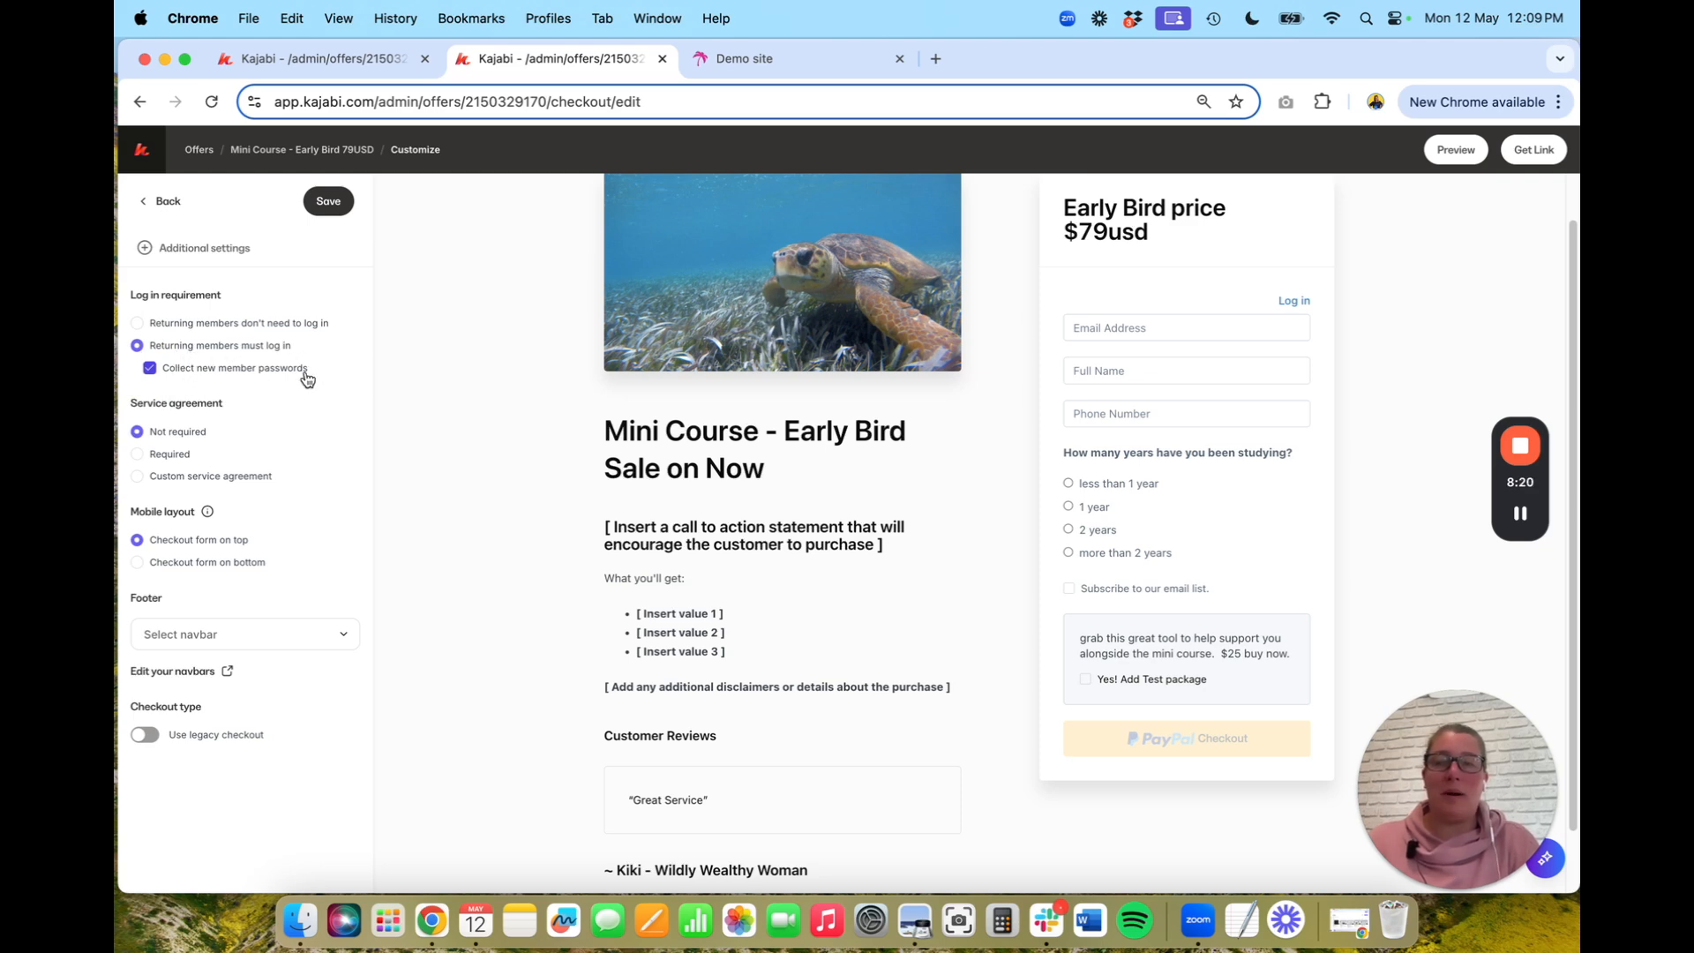
left_click(340, 200)
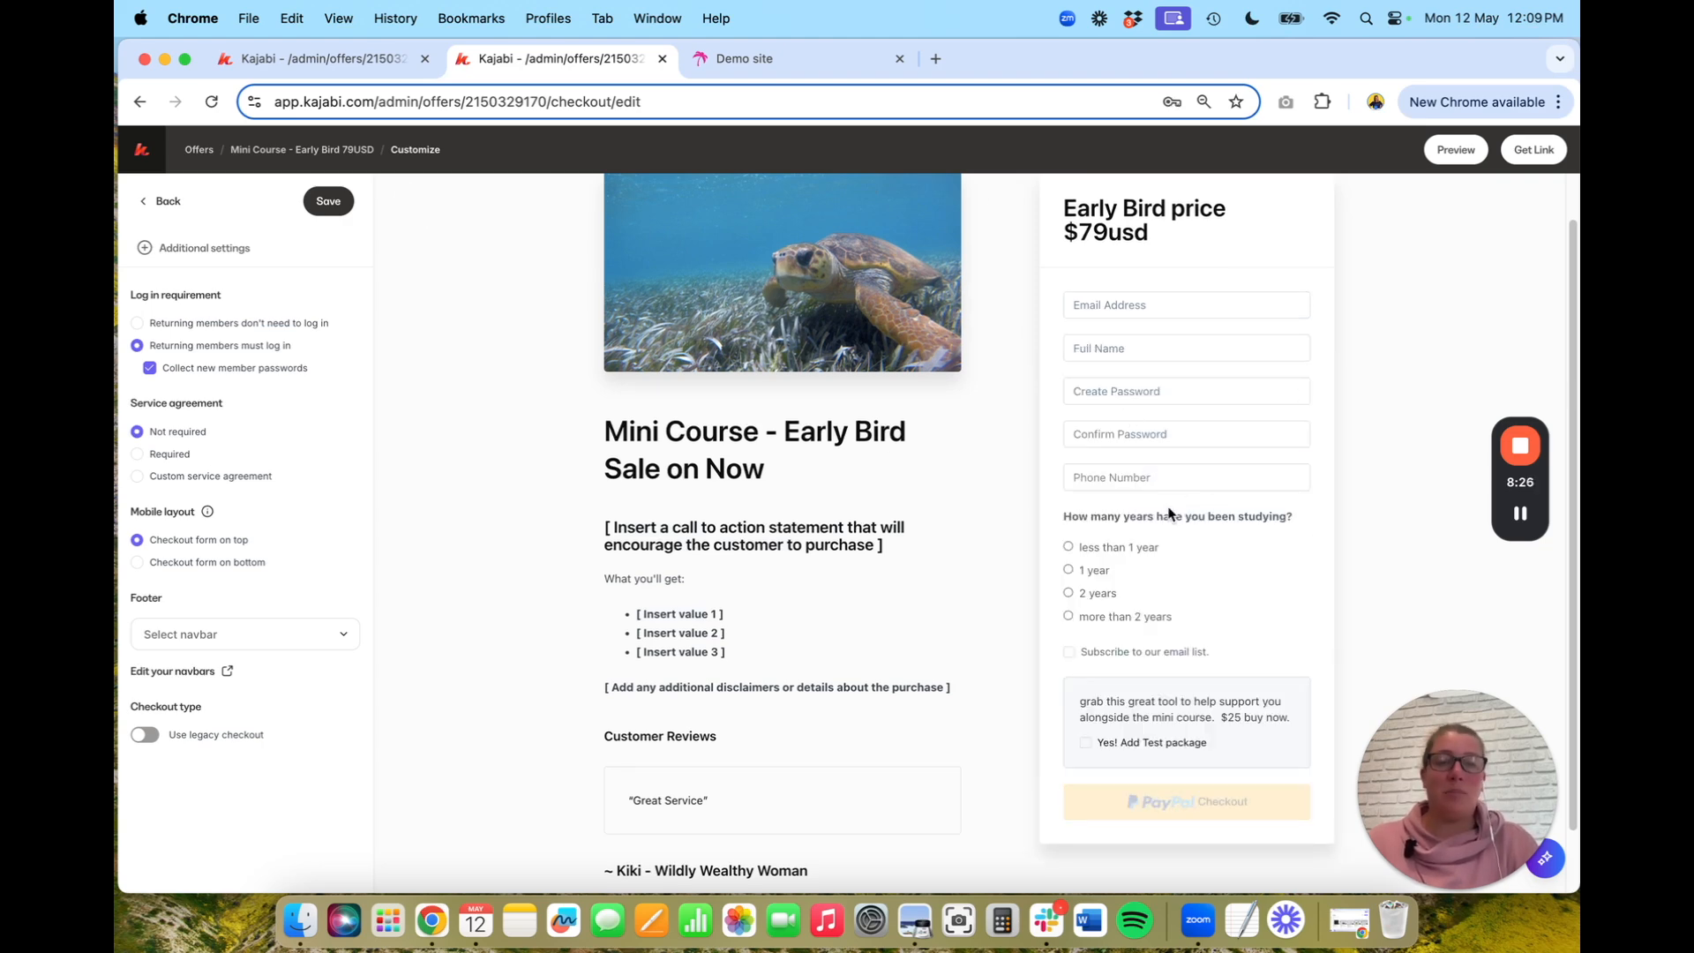
scroll(1168, 513, "up", 1)
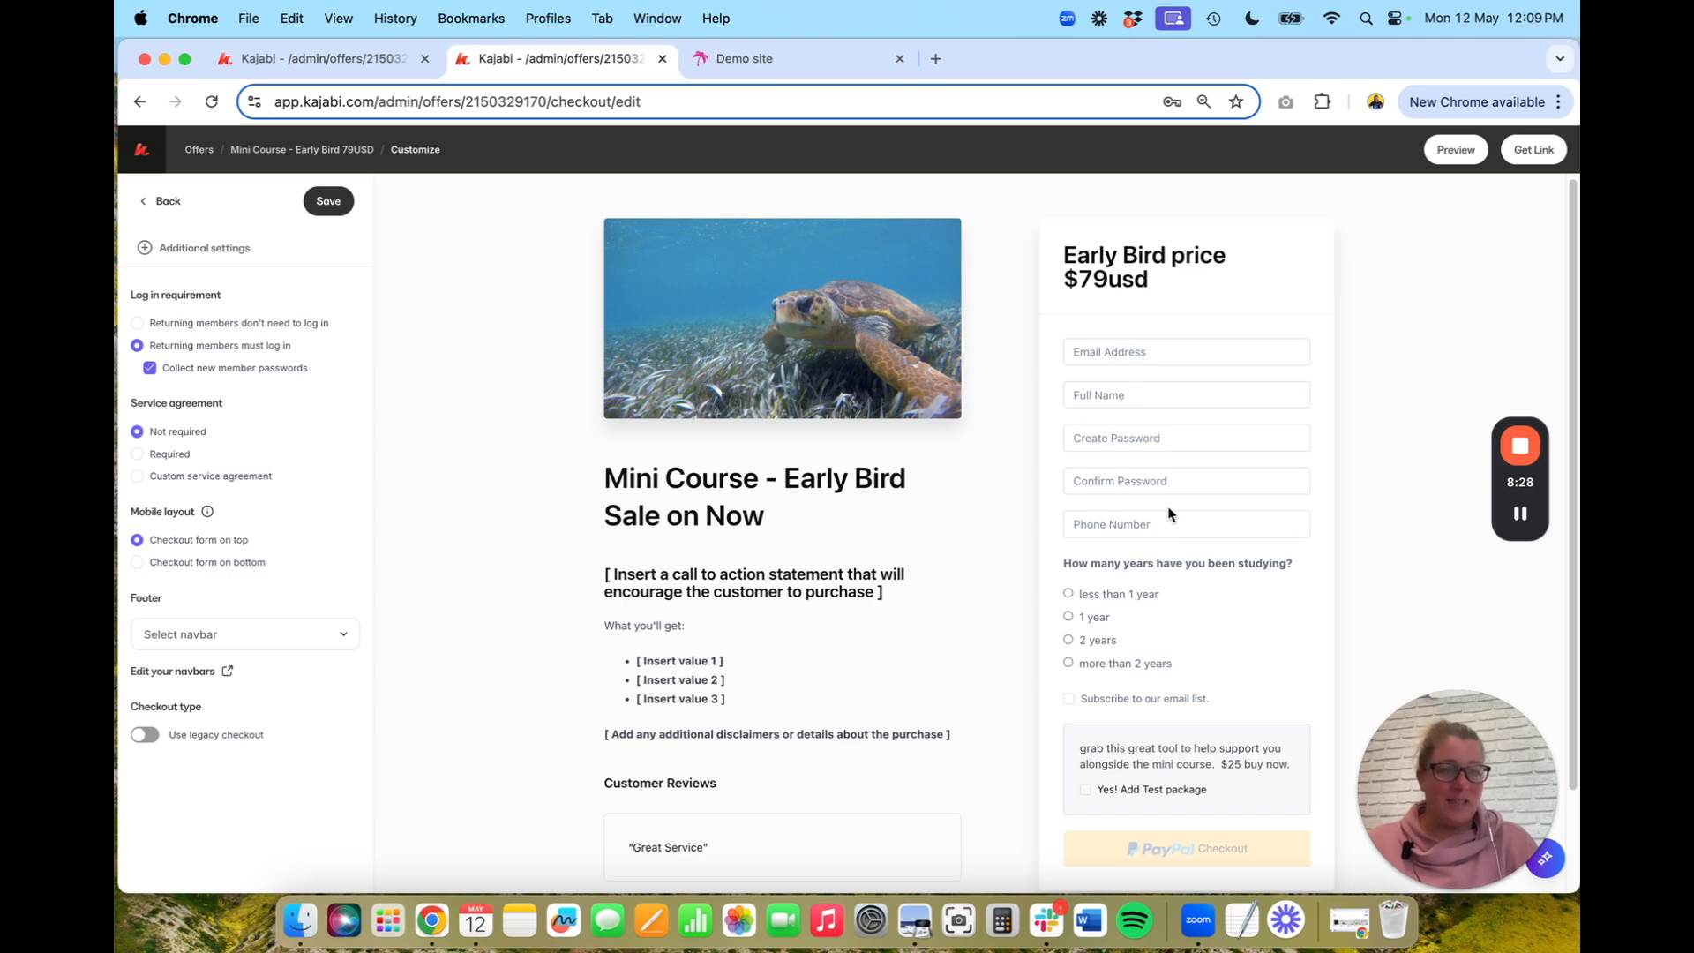
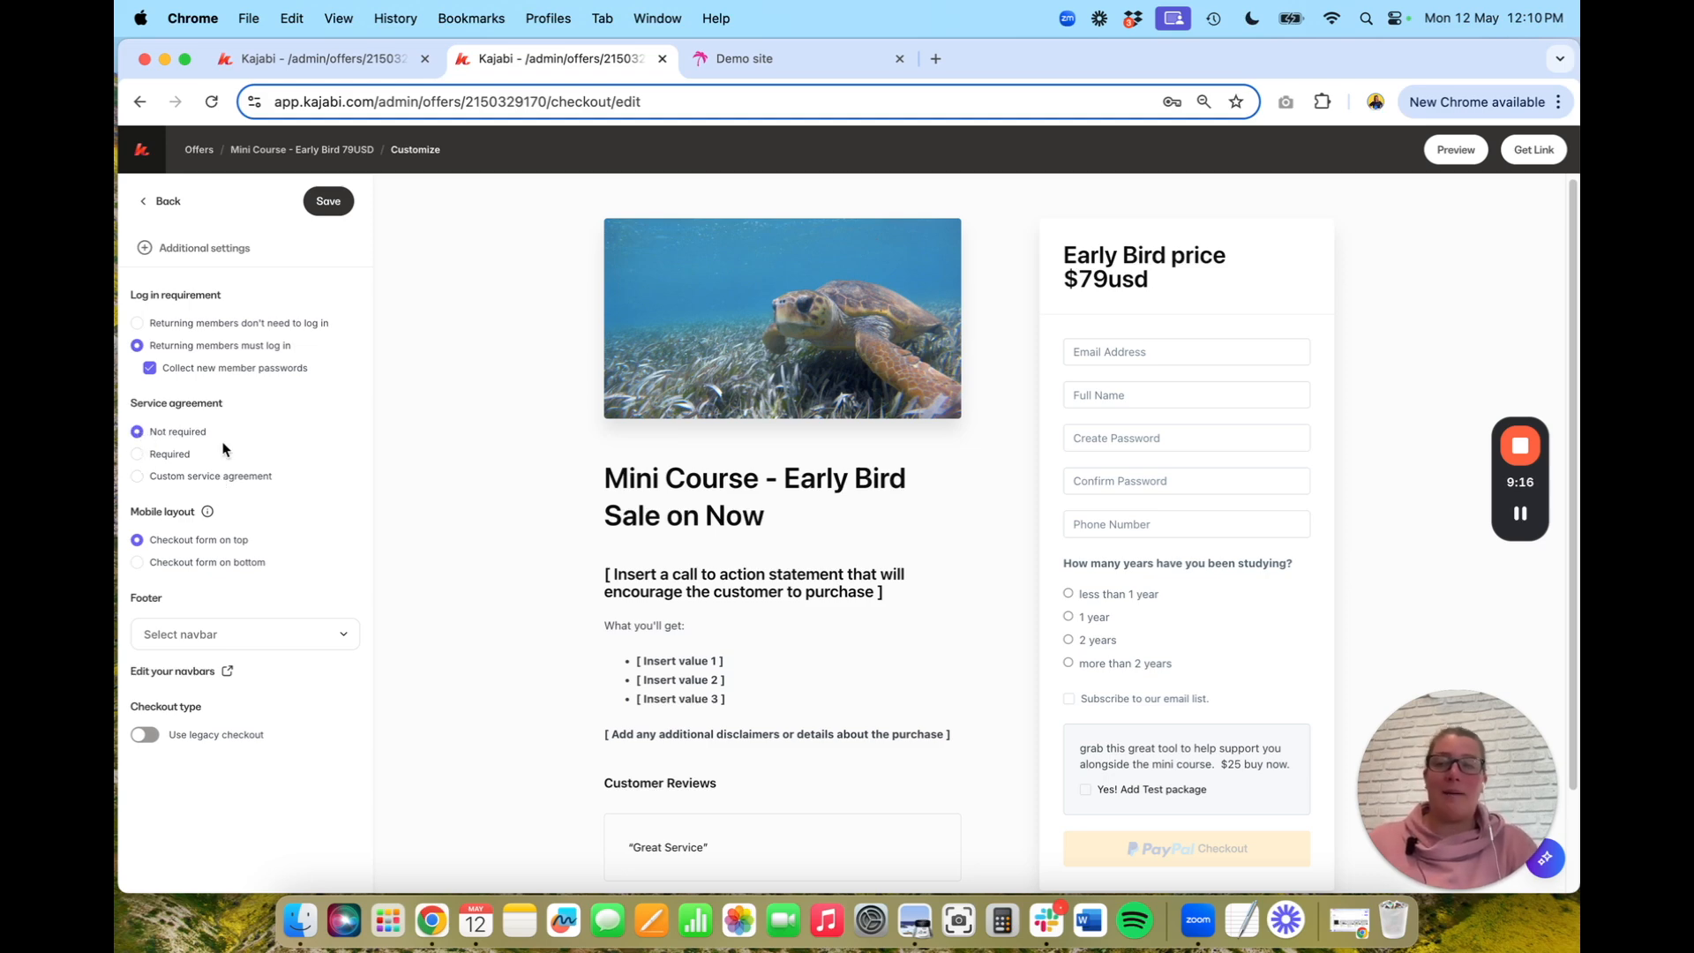
Set the checkout page's service agreement to Required and save
left_click(137, 454)
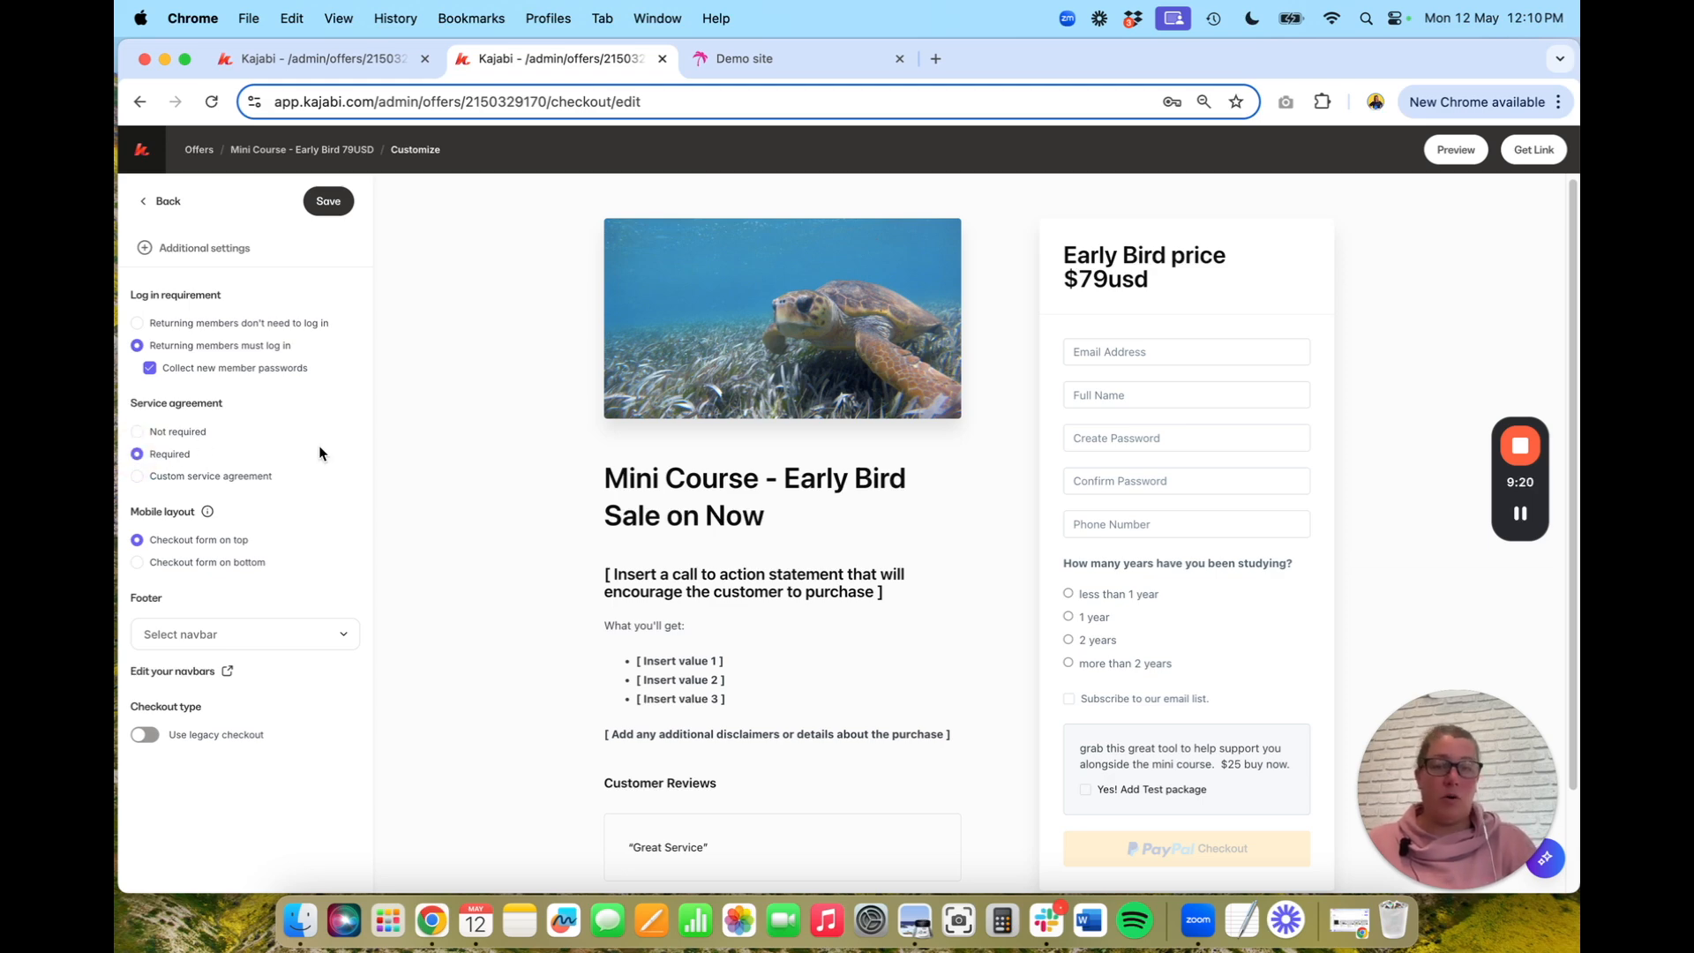
left_click(329, 201)
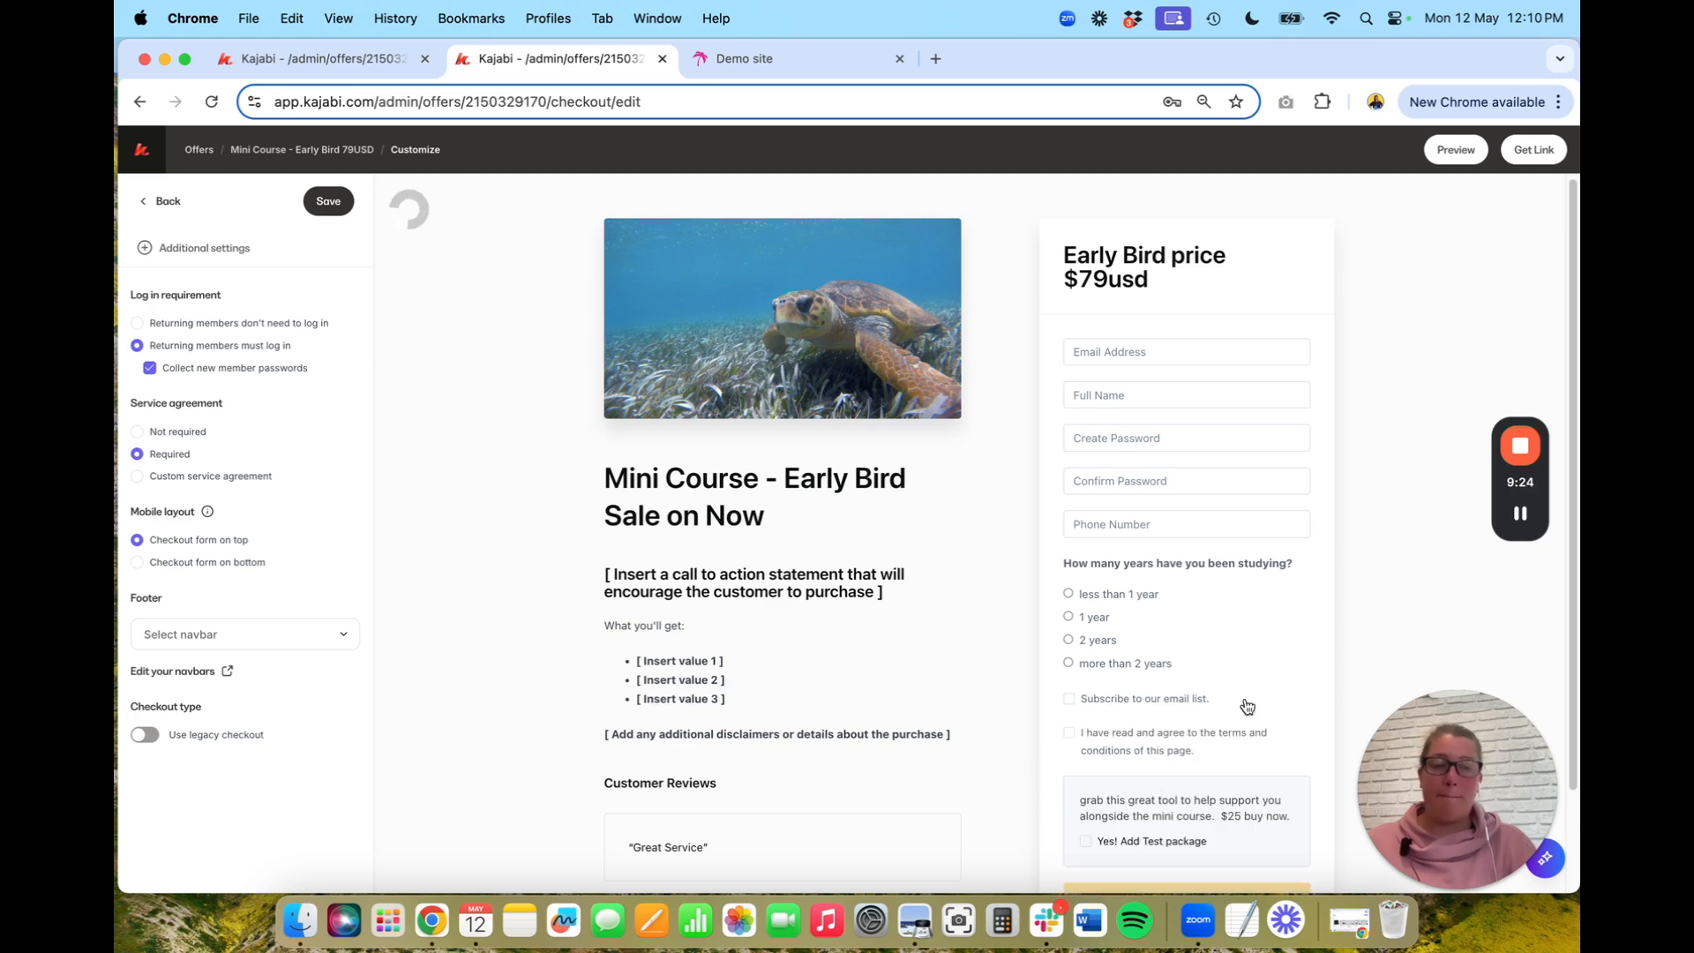
scroll(1188, 759, "down", 2)
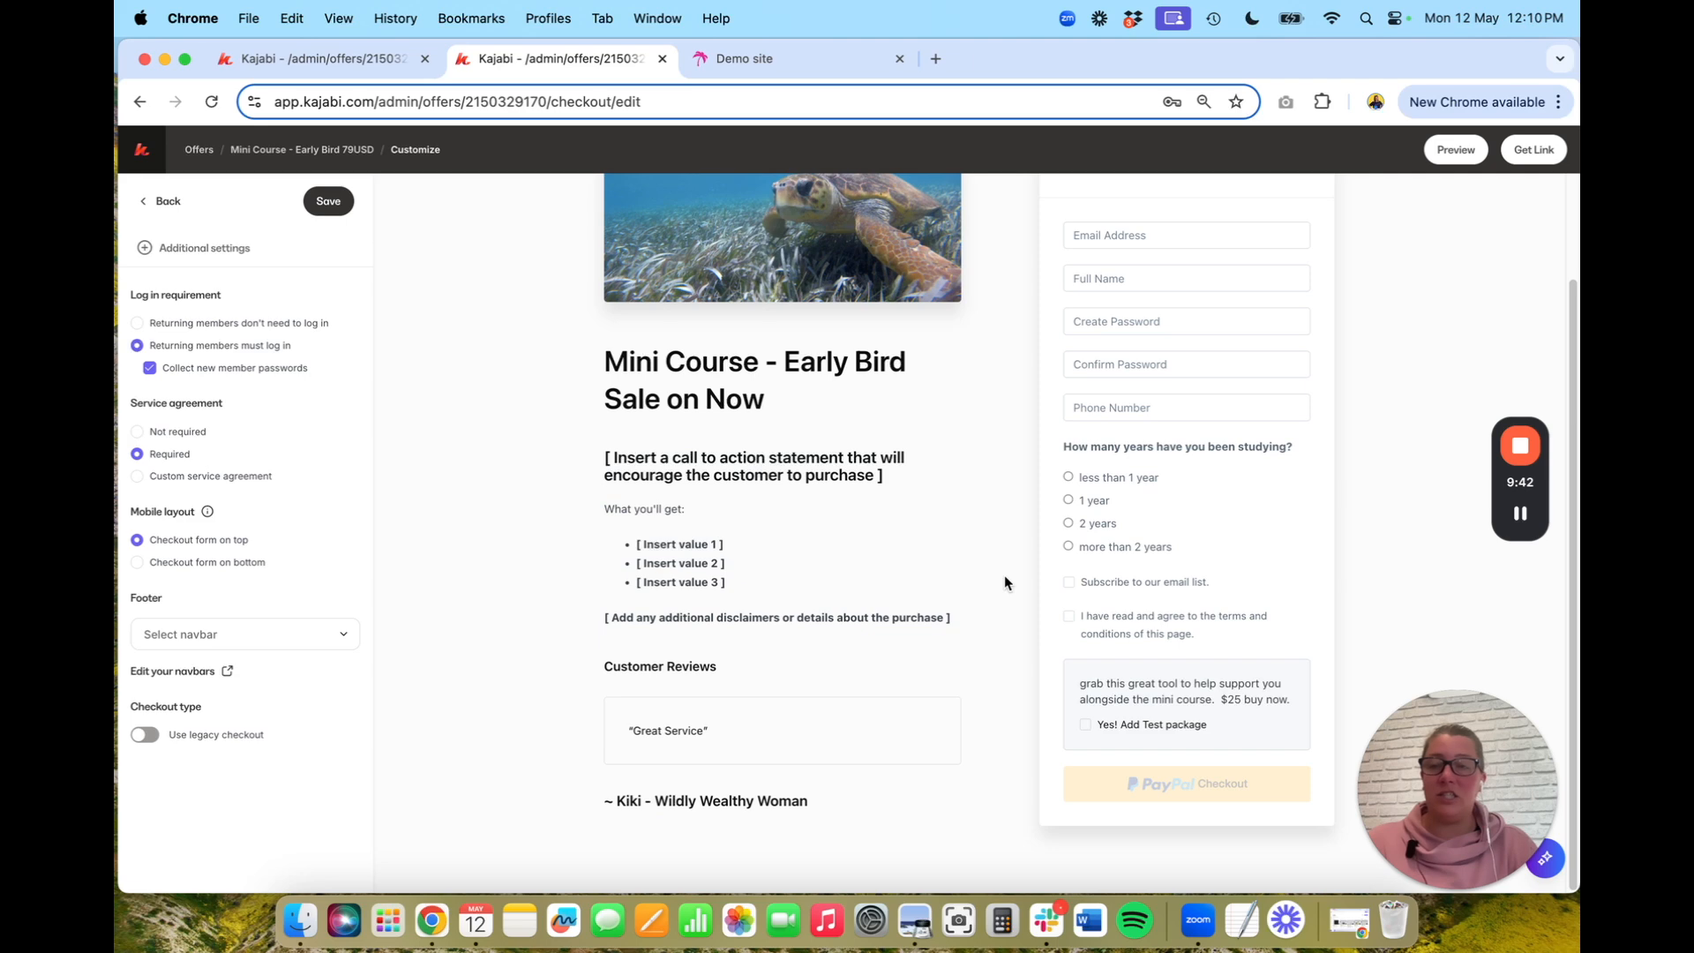
Switch the service agreement to a custom one with the text "Policy 1" and save
left_click(143, 478)
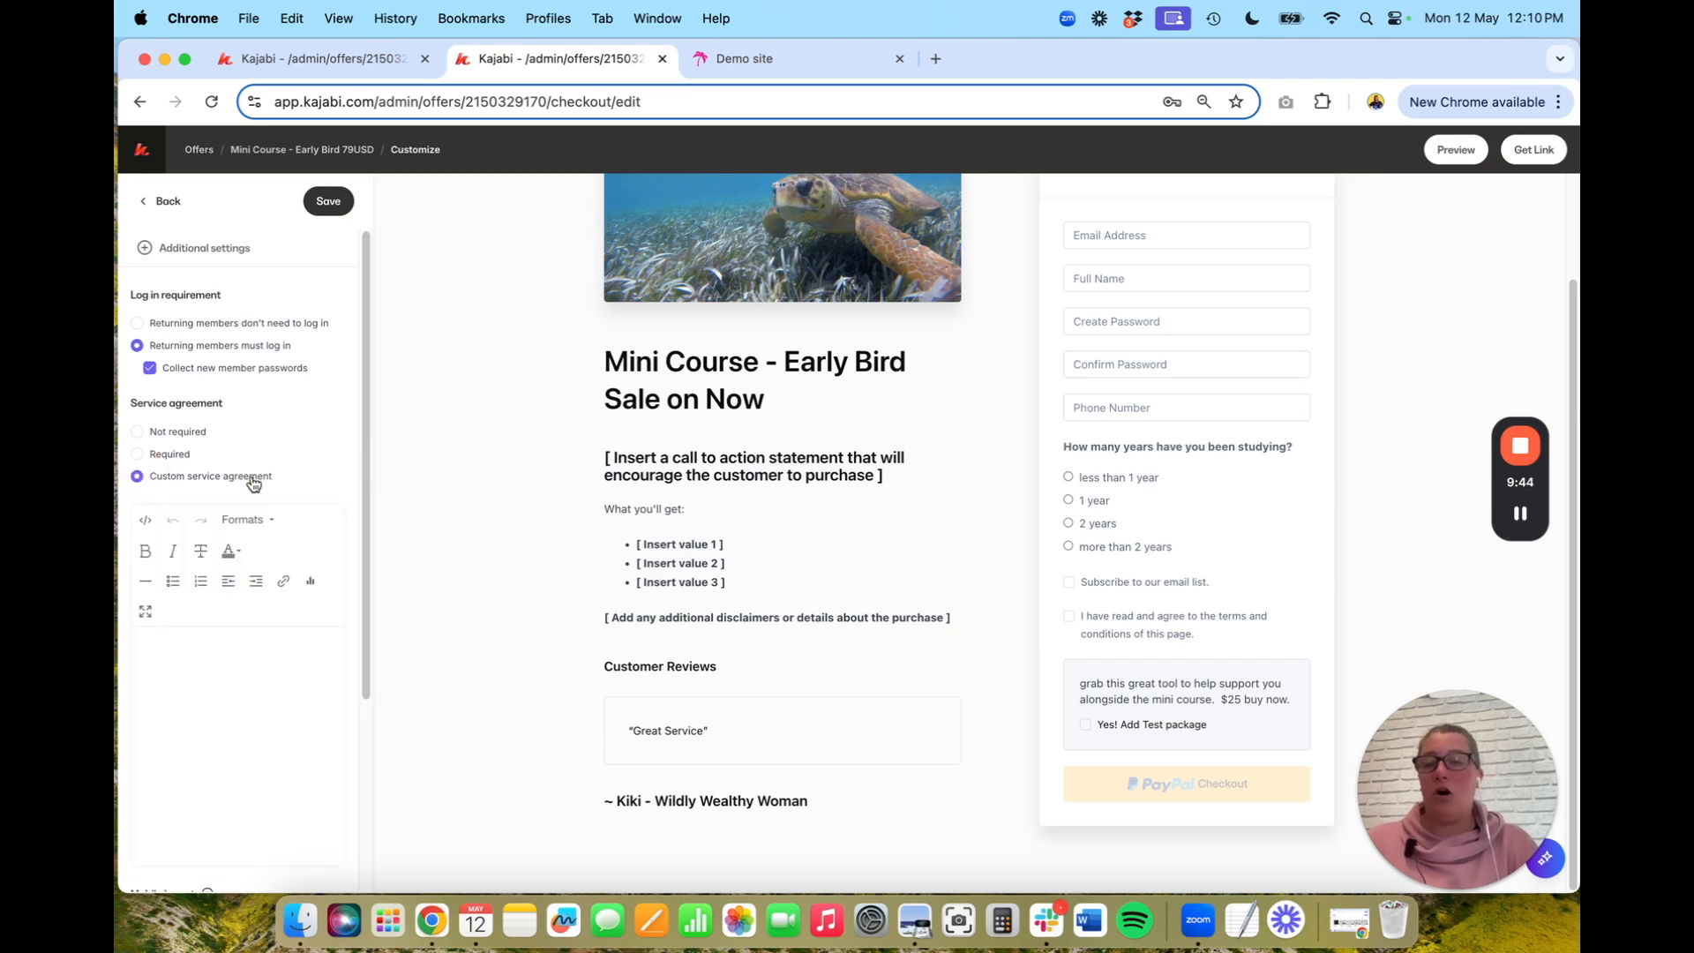
scroll(249, 459, "down", 5)
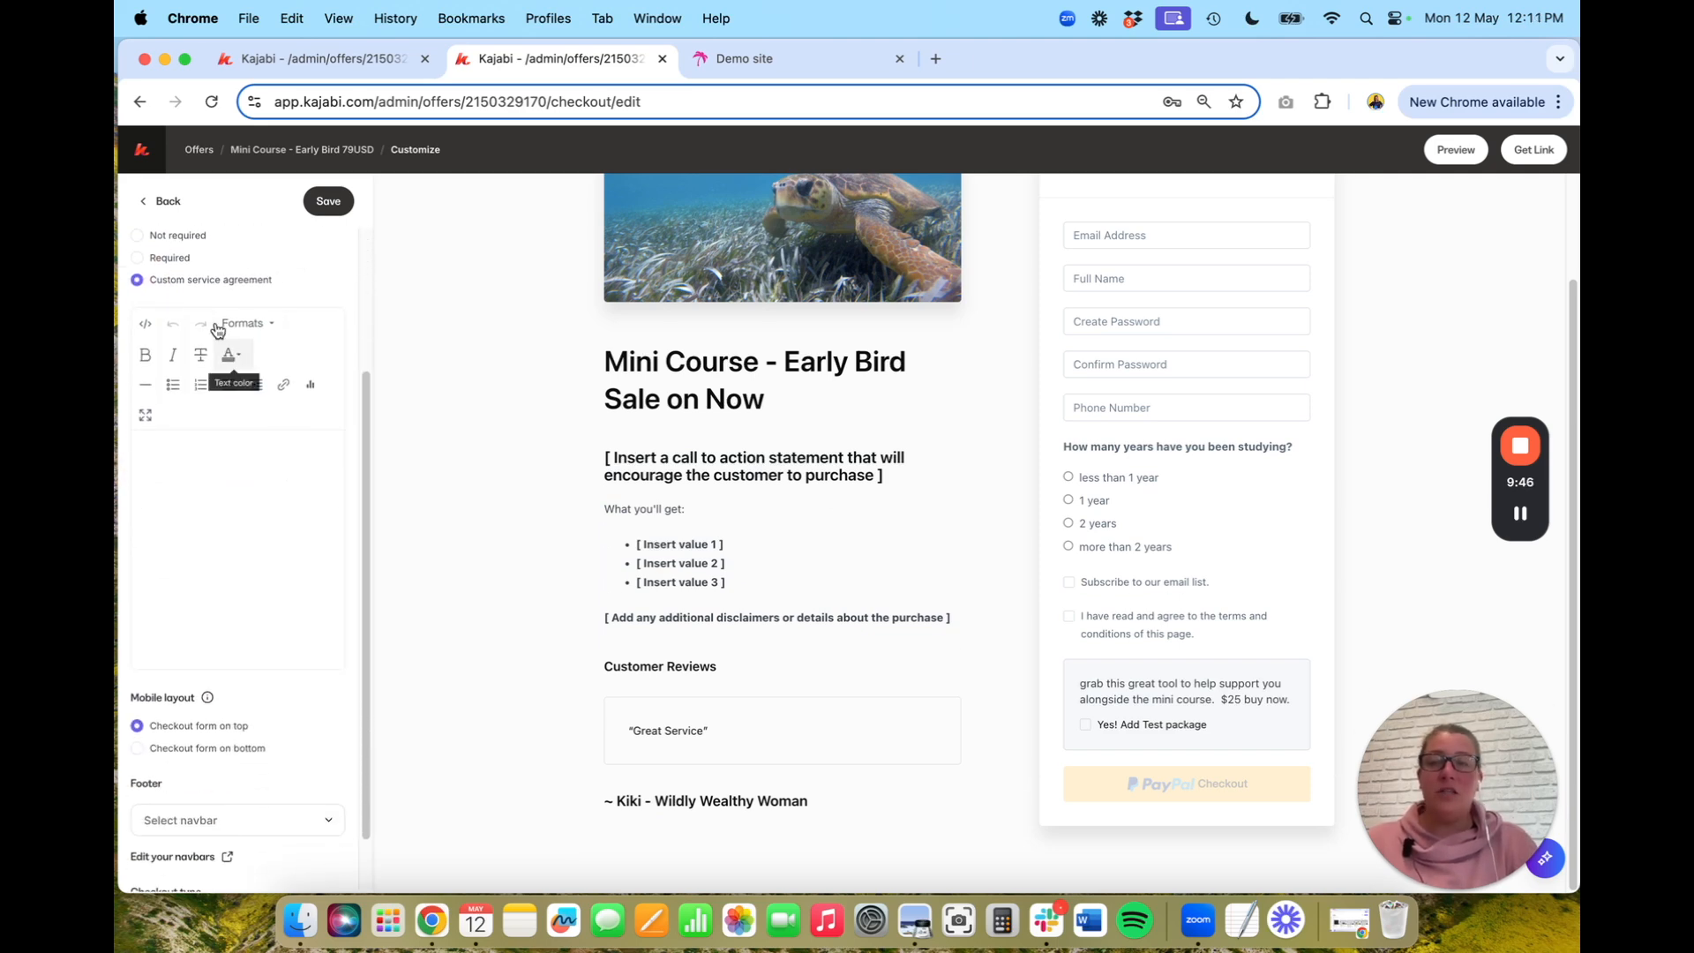
left_click(185, 488)
type("Plicy 1")
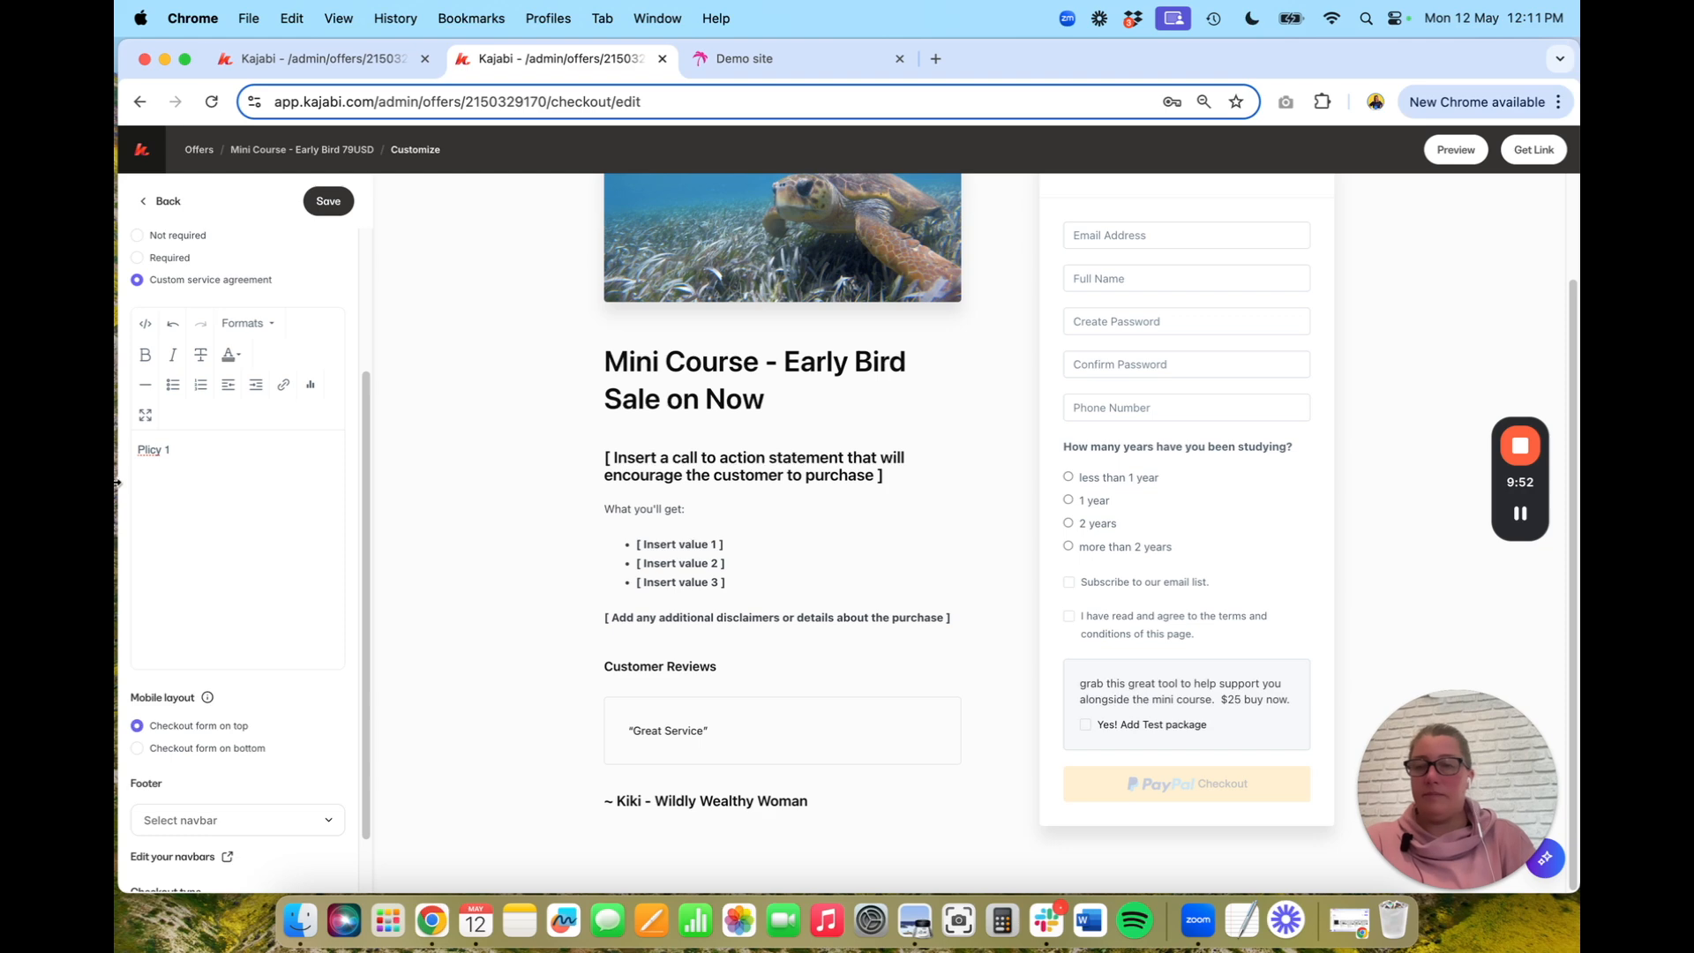
right_click(144, 451)
left_click(163, 436)
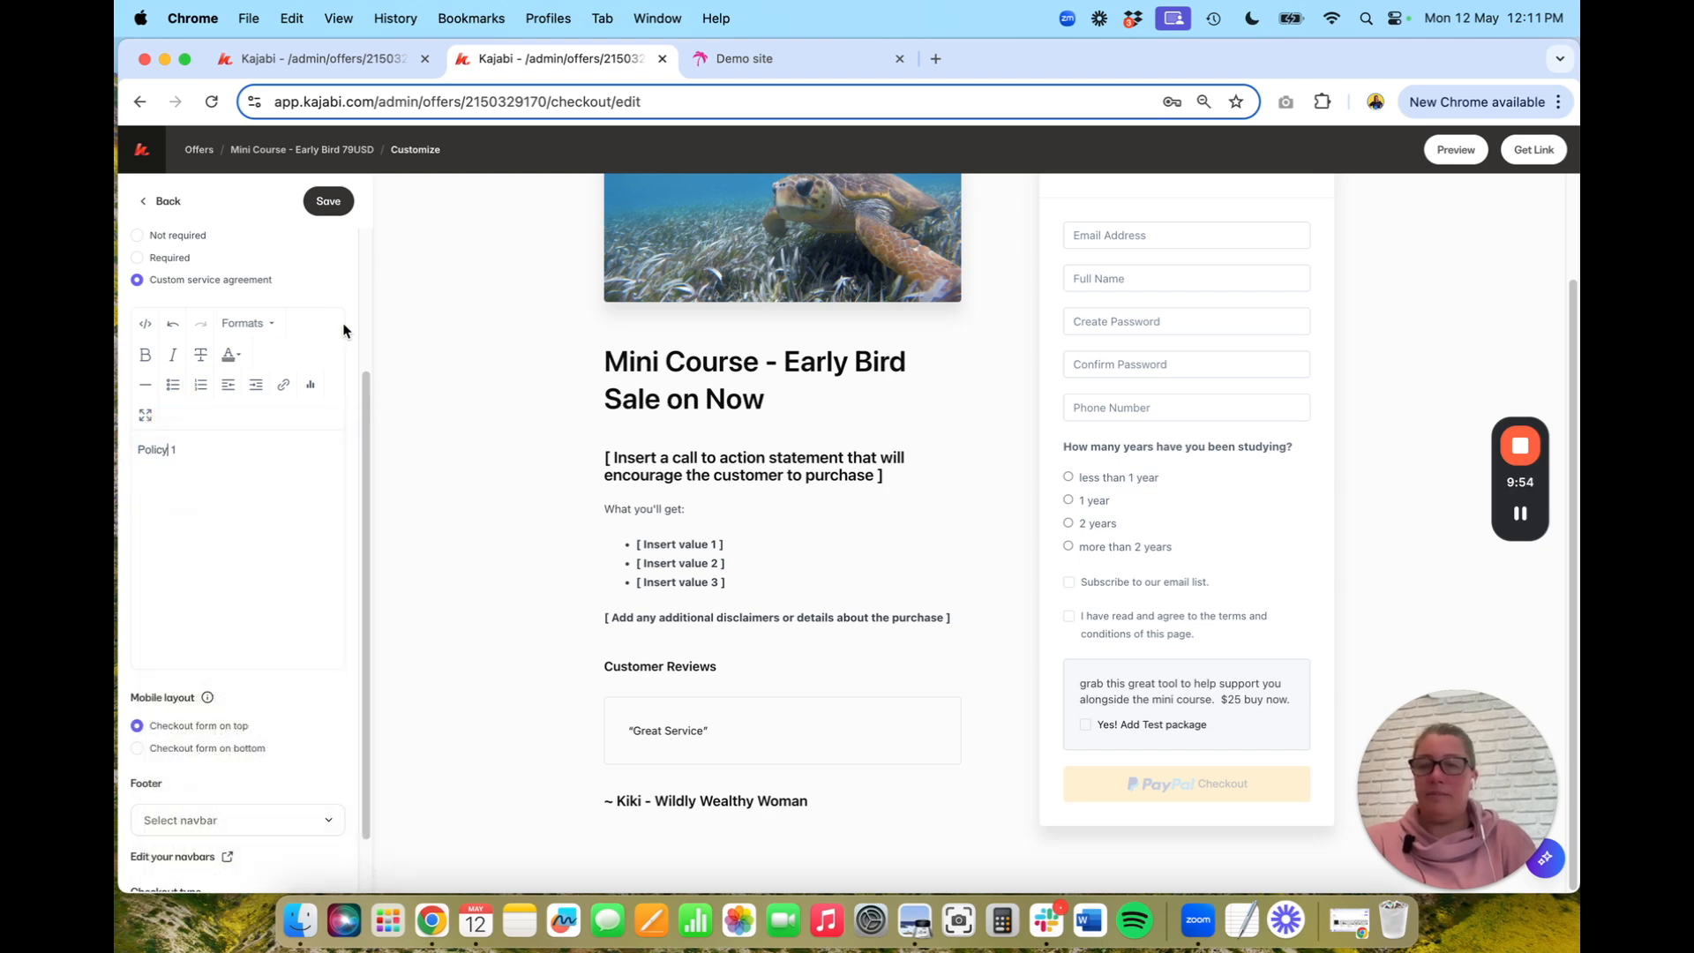
left_click(338, 205)
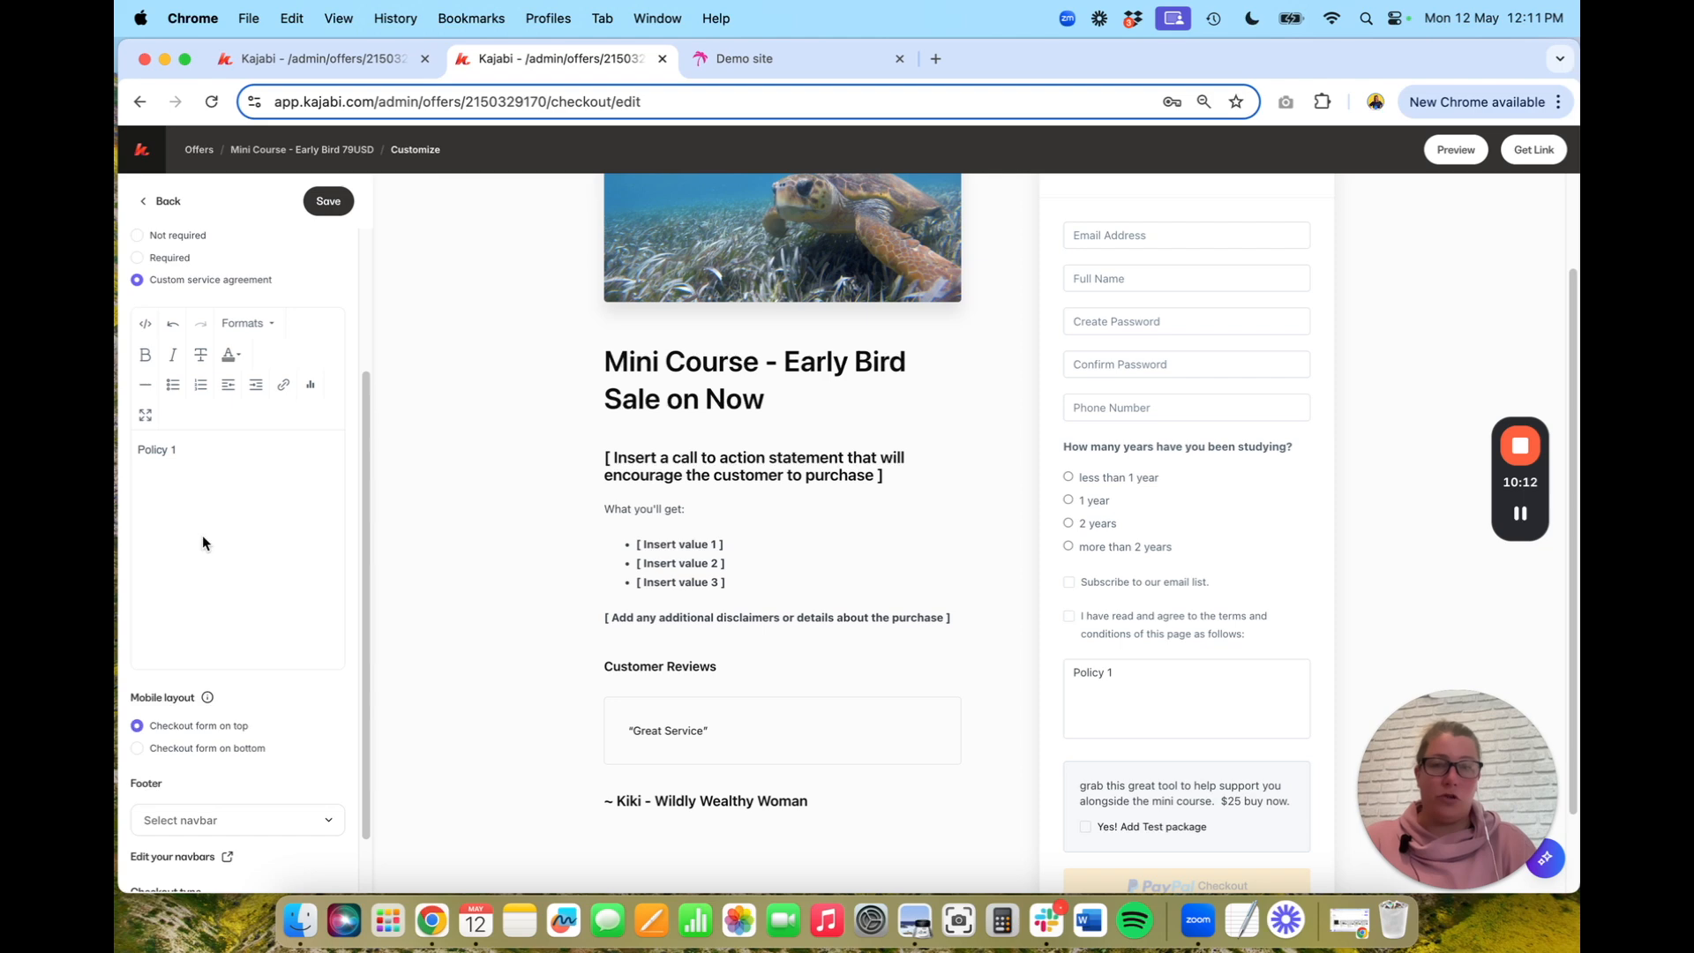
scroll(759, 666, "up", 3)
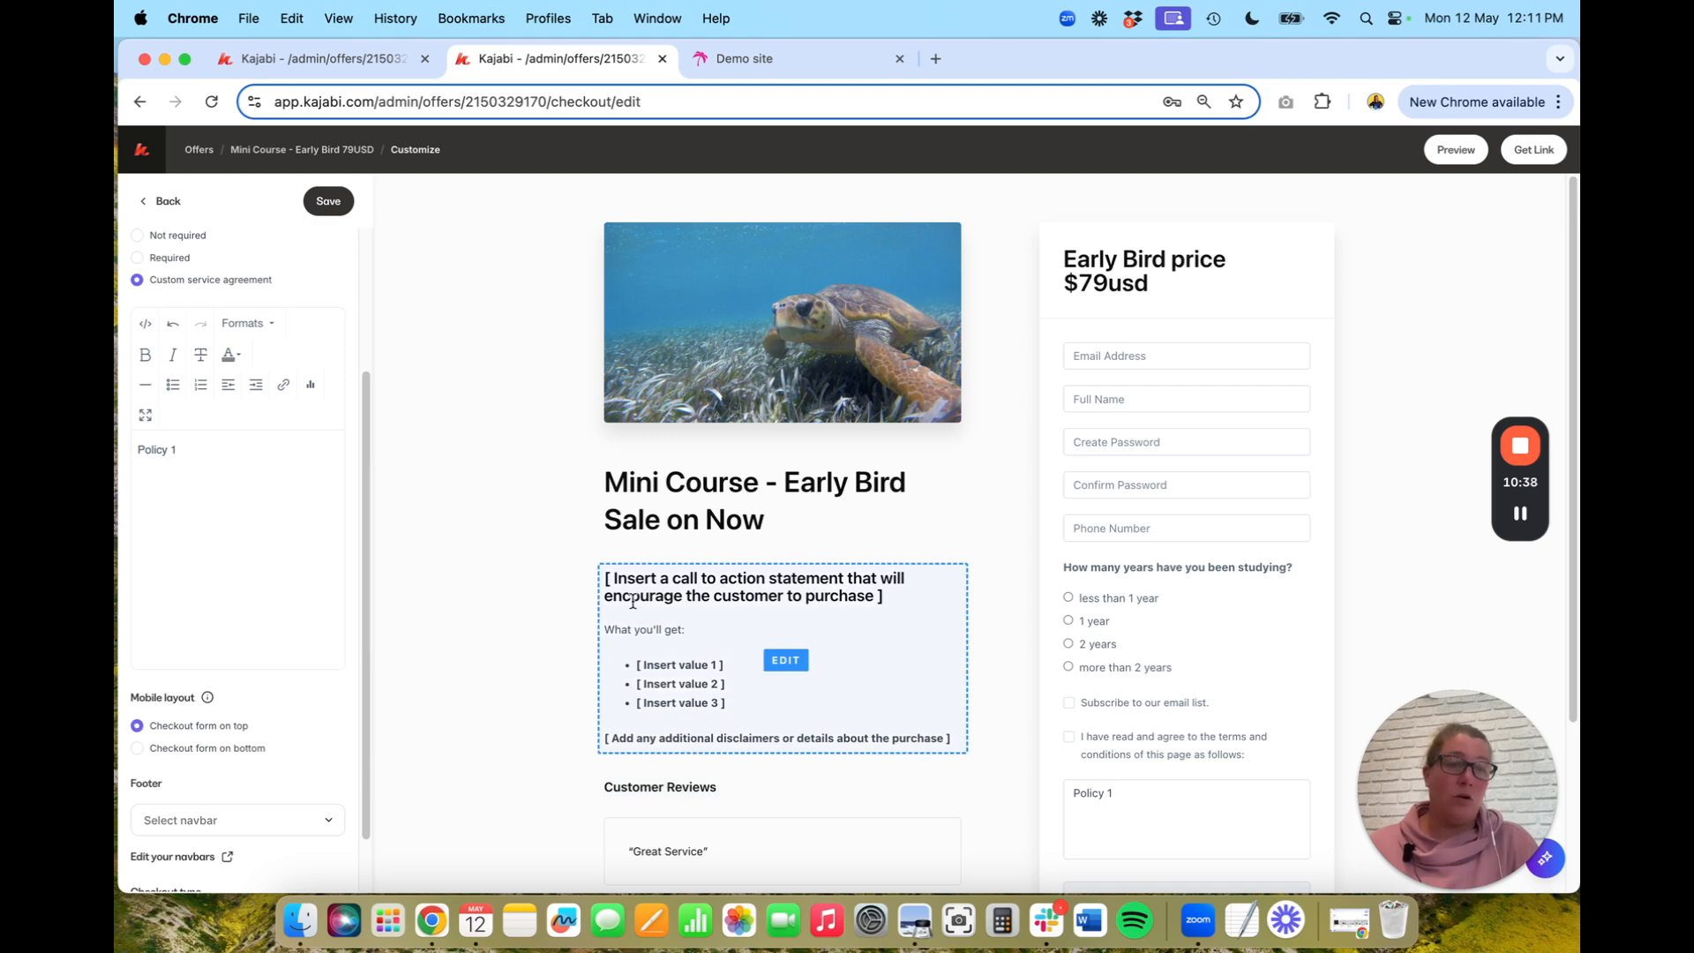
scroll(571, 616, "down", 1)
scroll(572, 615, "up", 1)
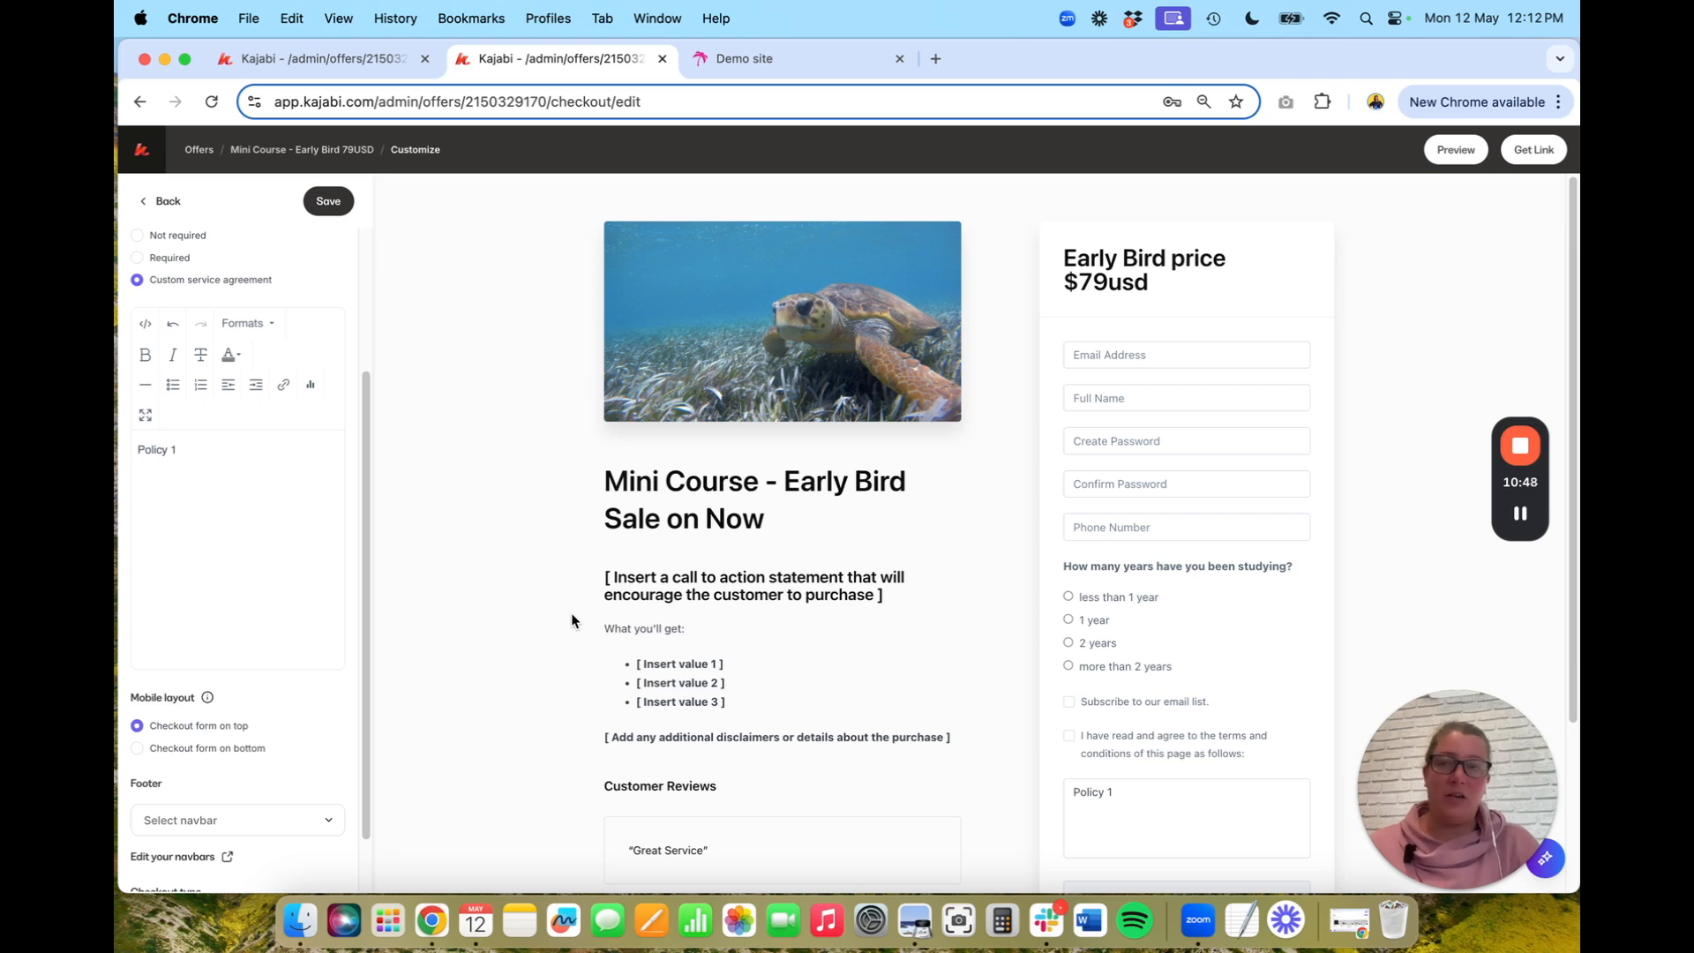
left_click(329, 202)
Return to the additional settings' mobile layout options, open the checkout preview in a new tab and review the page
left_click(164, 202)
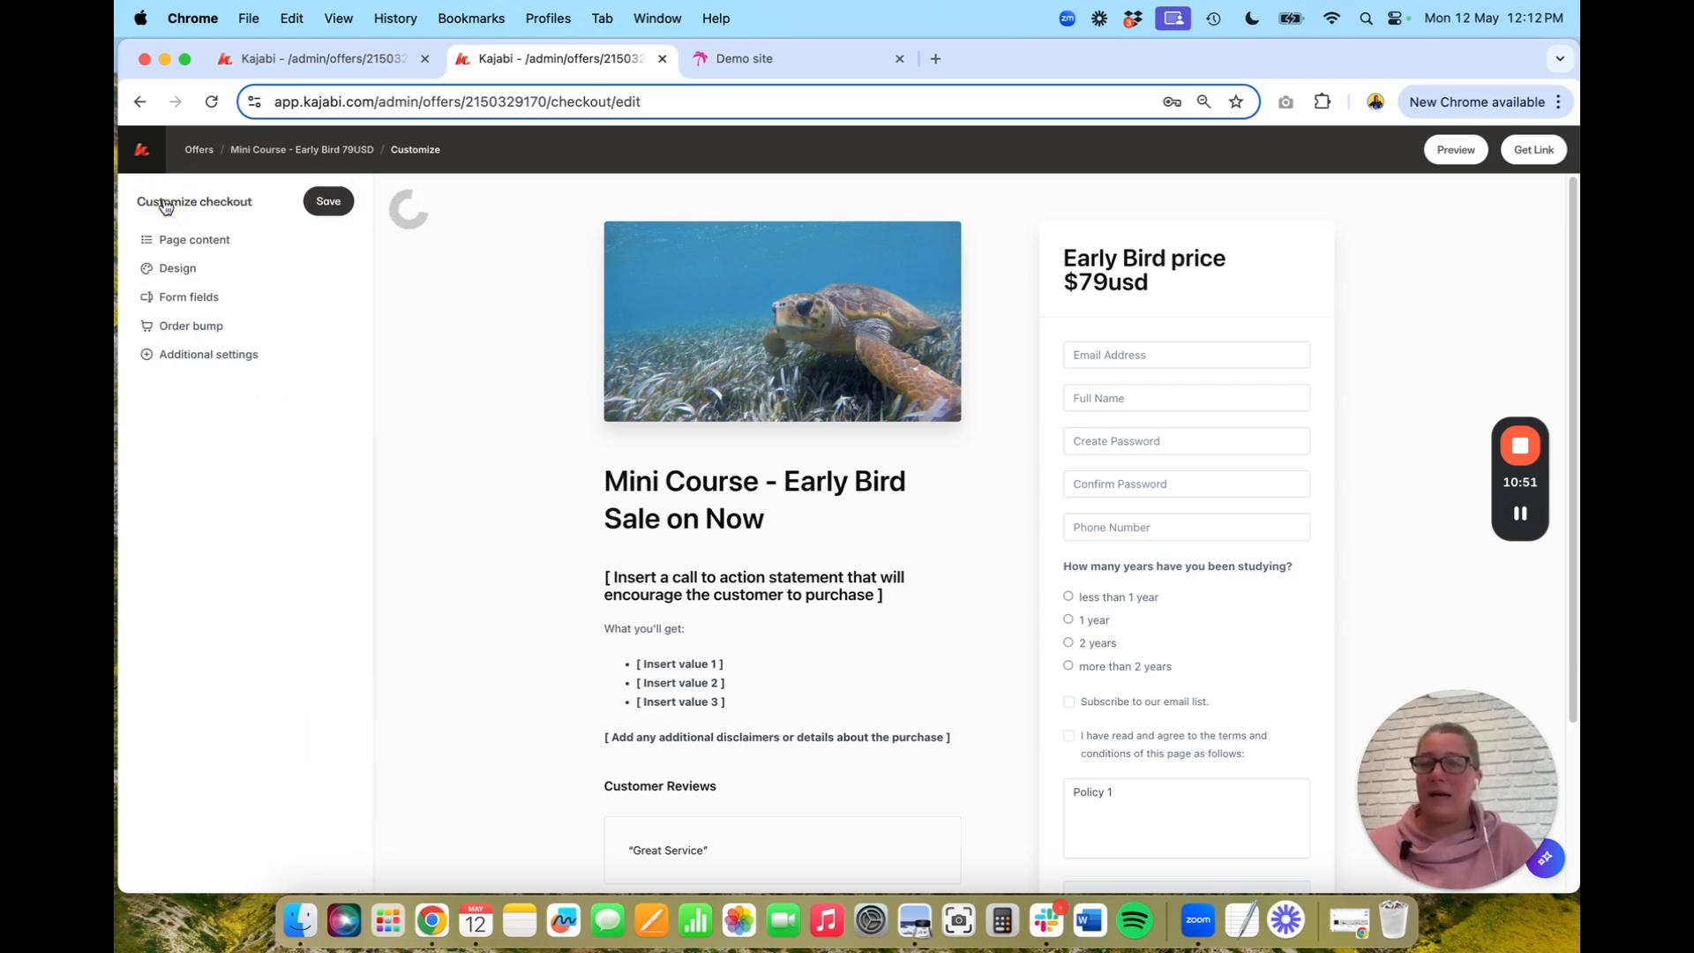
left_click(185, 357)
scroll(265, 644, "down", 2)
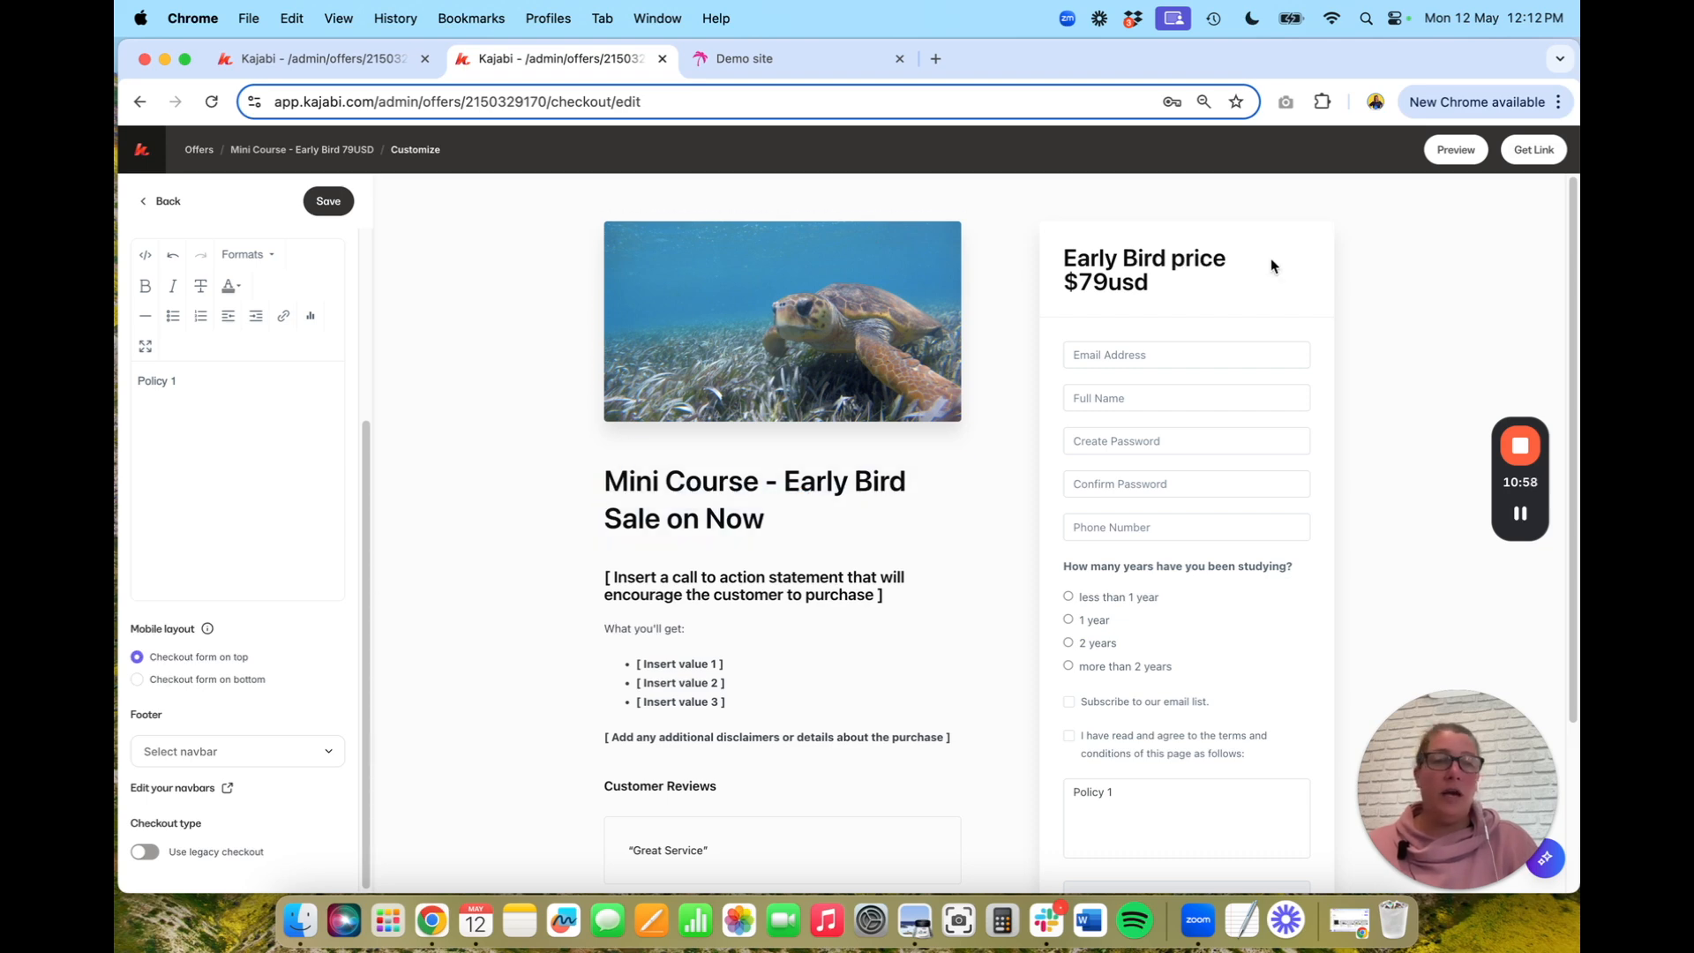
right_click(1472, 157)
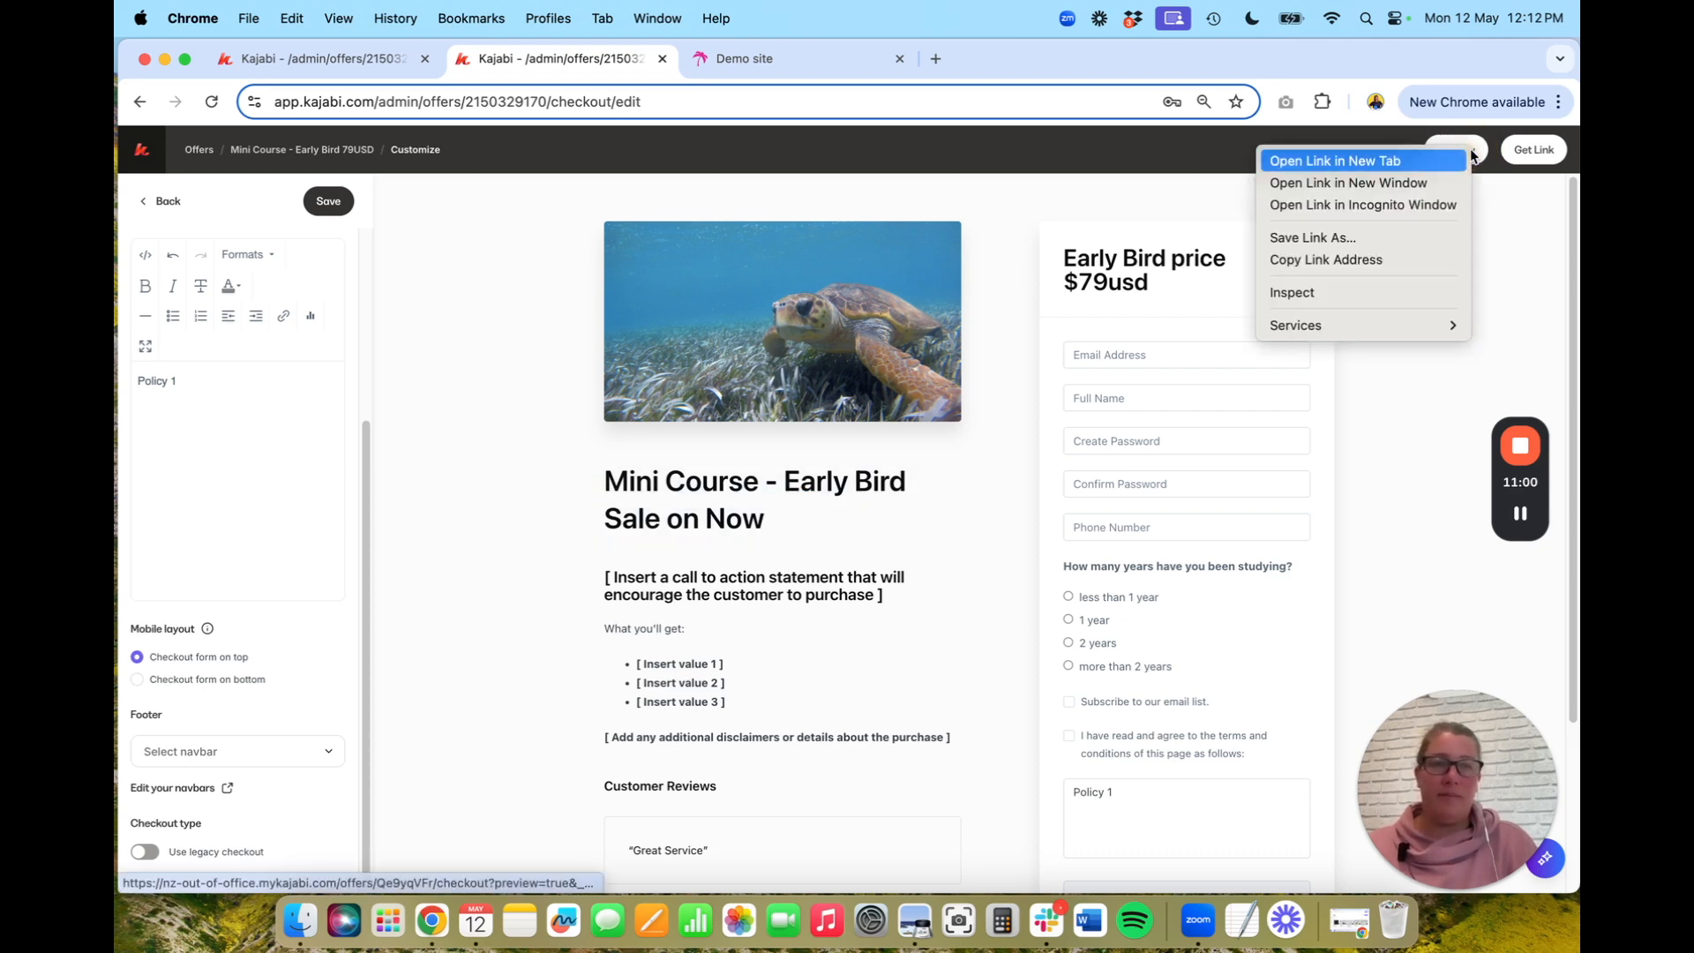
left_click(1416, 161)
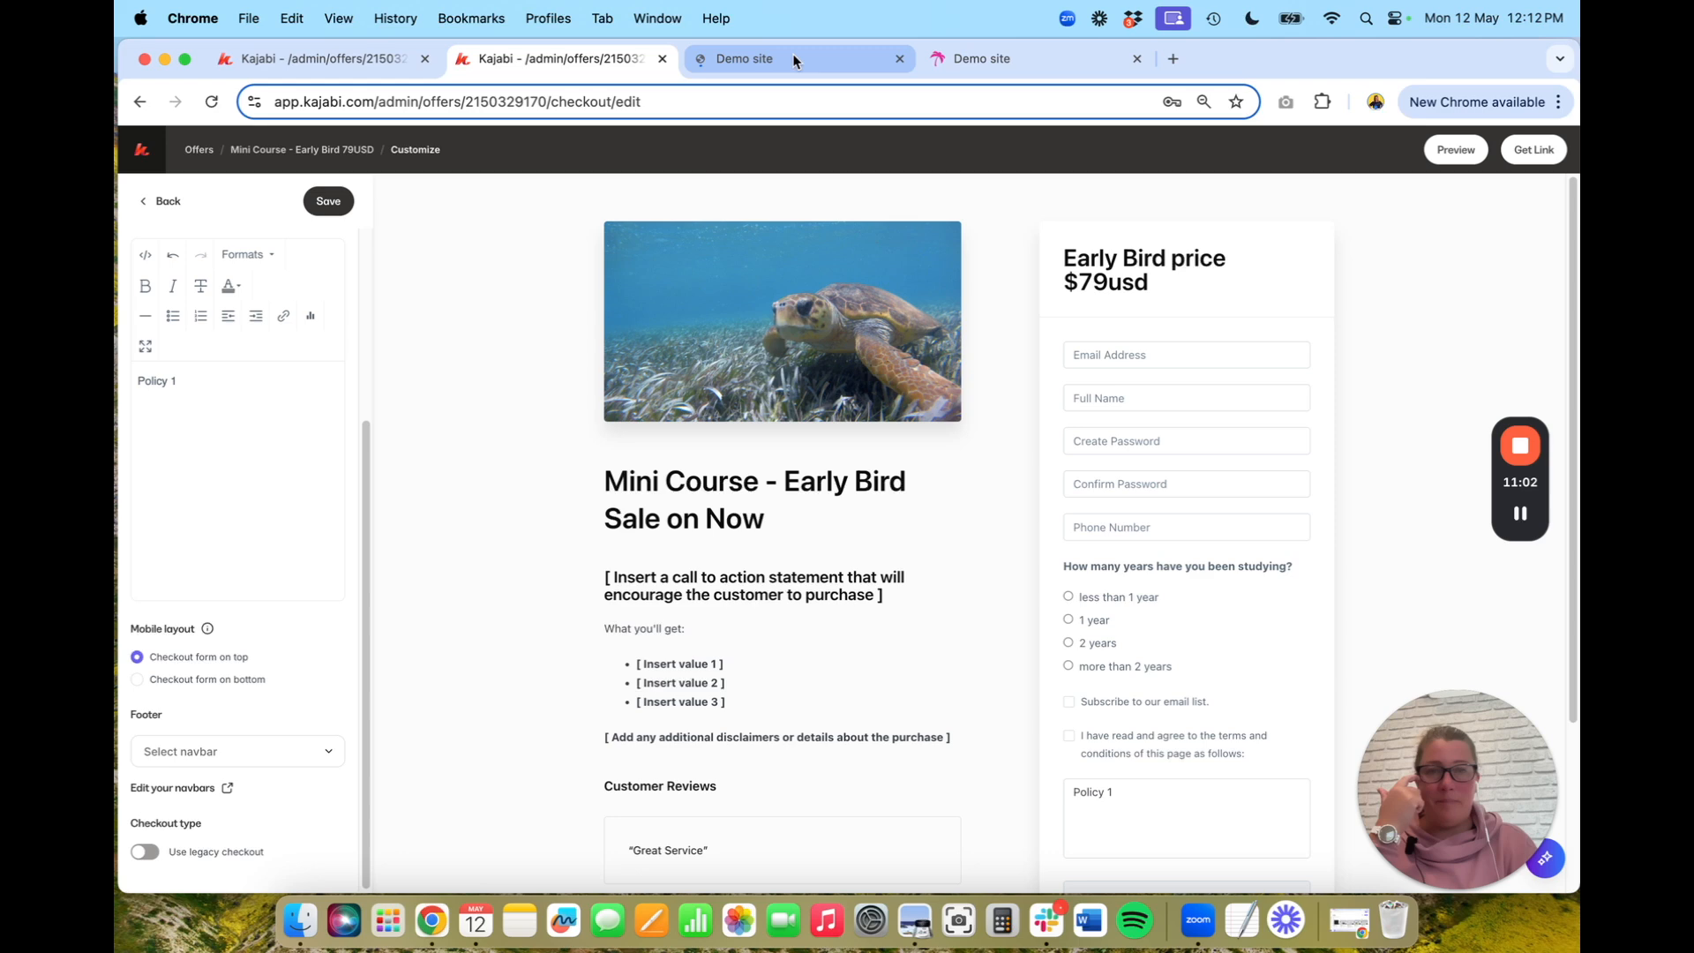
left_click(768, 58)
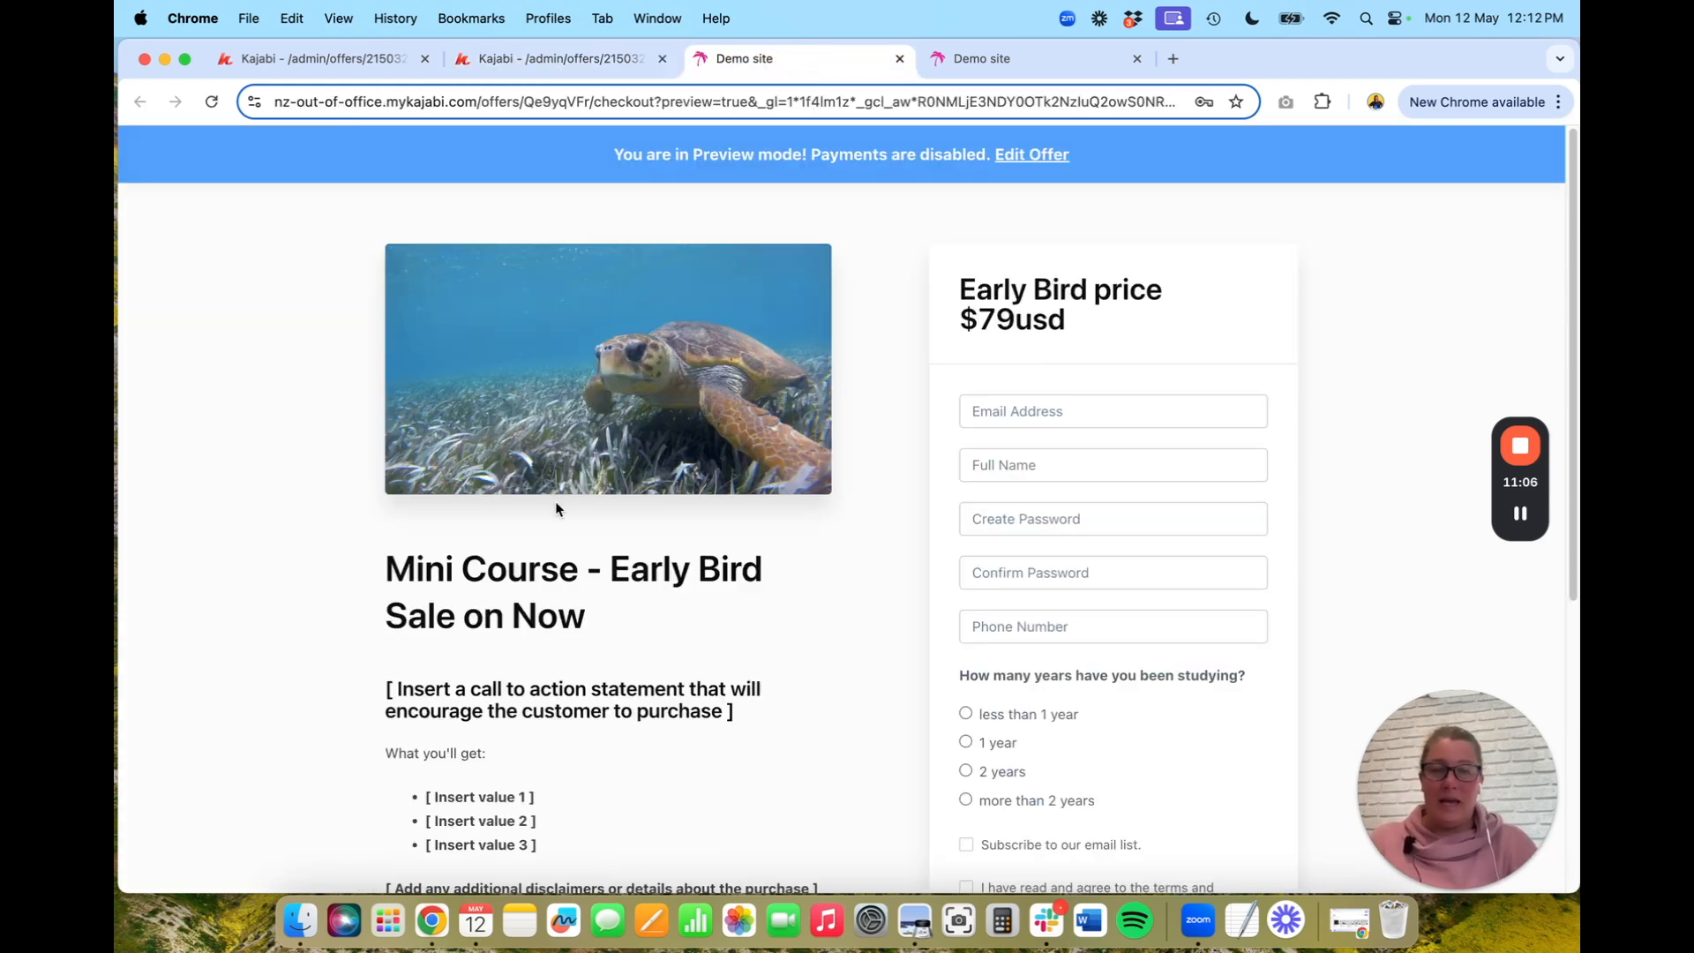
scroll(560, 503, "down", 5)
scroll(581, 607, "up", 6)
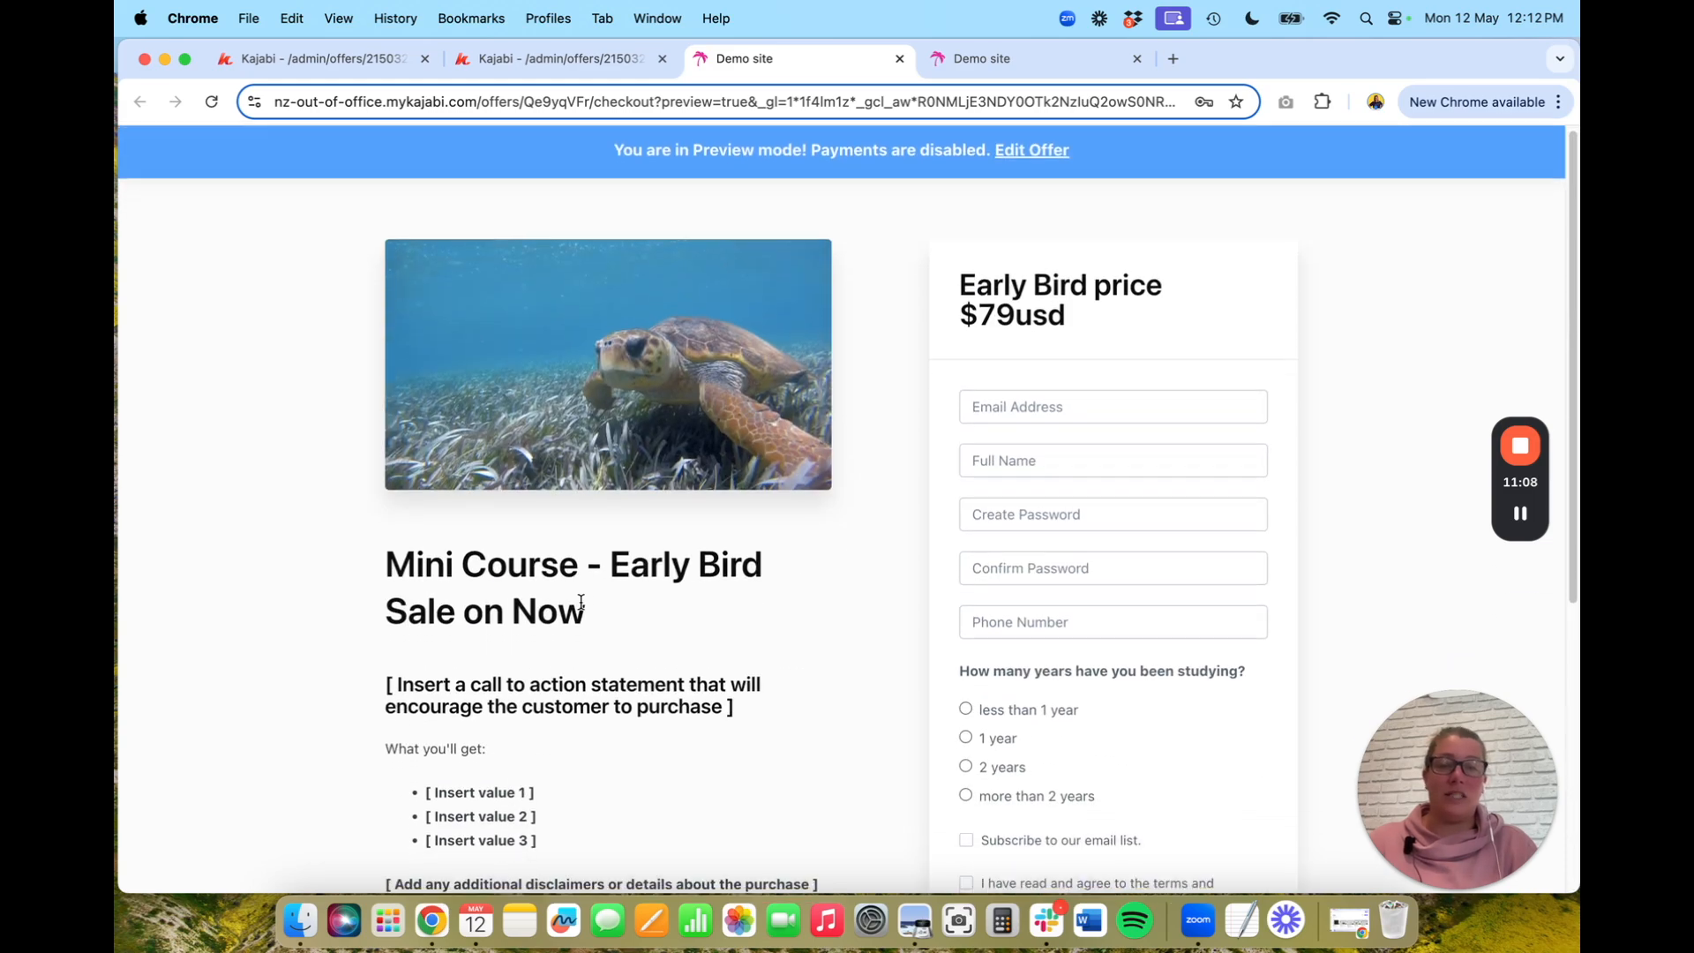
scroll(580, 607, "down", 5)
scroll(581, 607, "up", 2)
scroll(580, 607, "up", 3)
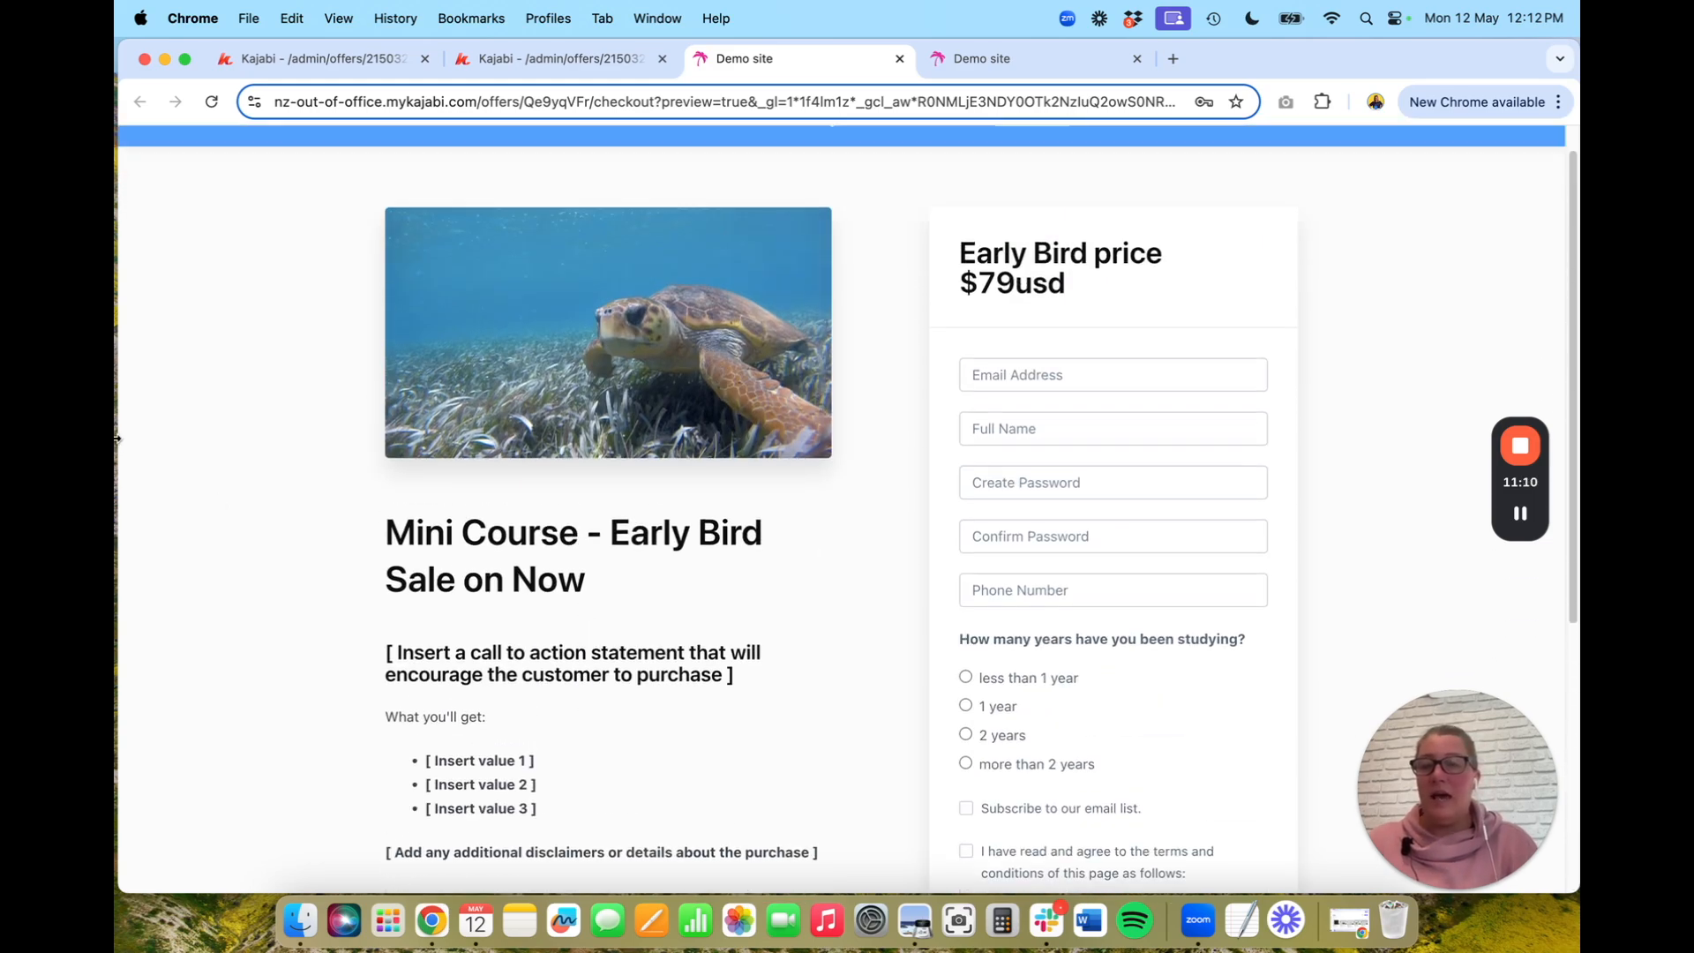
Narrow the browser window to phone width, review the preview's mobile layout from form to reviews, and restore the full width
left_click_drag(119, 432, 1385, 524)
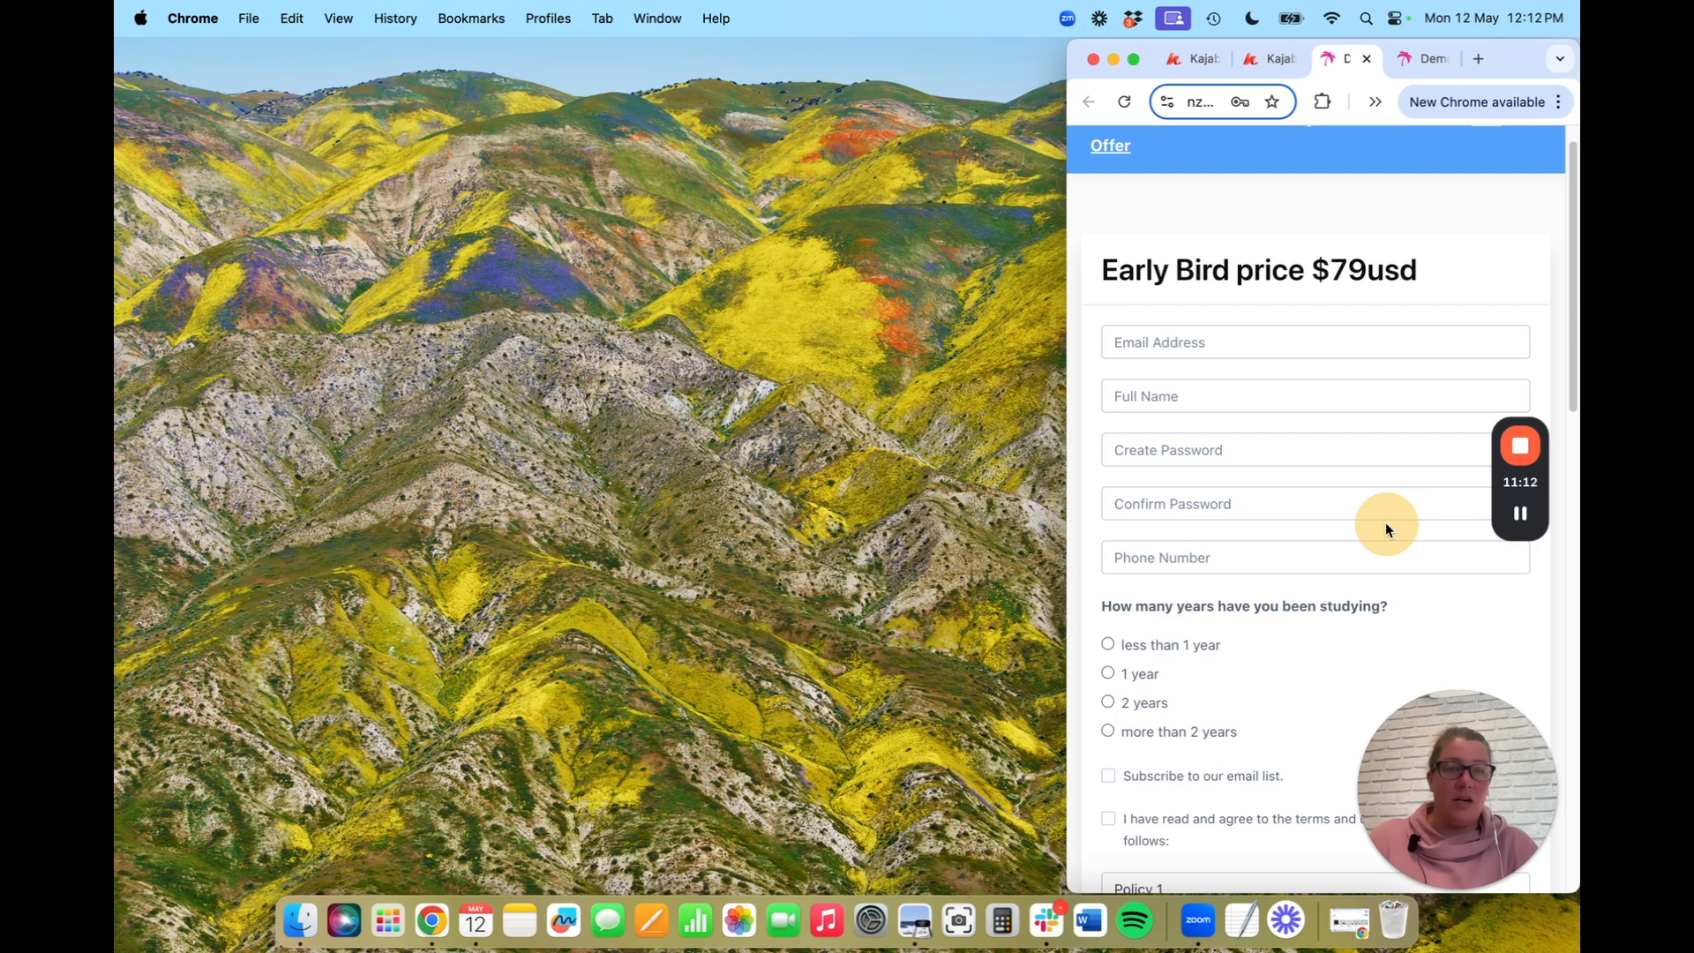
scroll(1319, 619, "down", 1)
scroll(1318, 617, "up", 3)
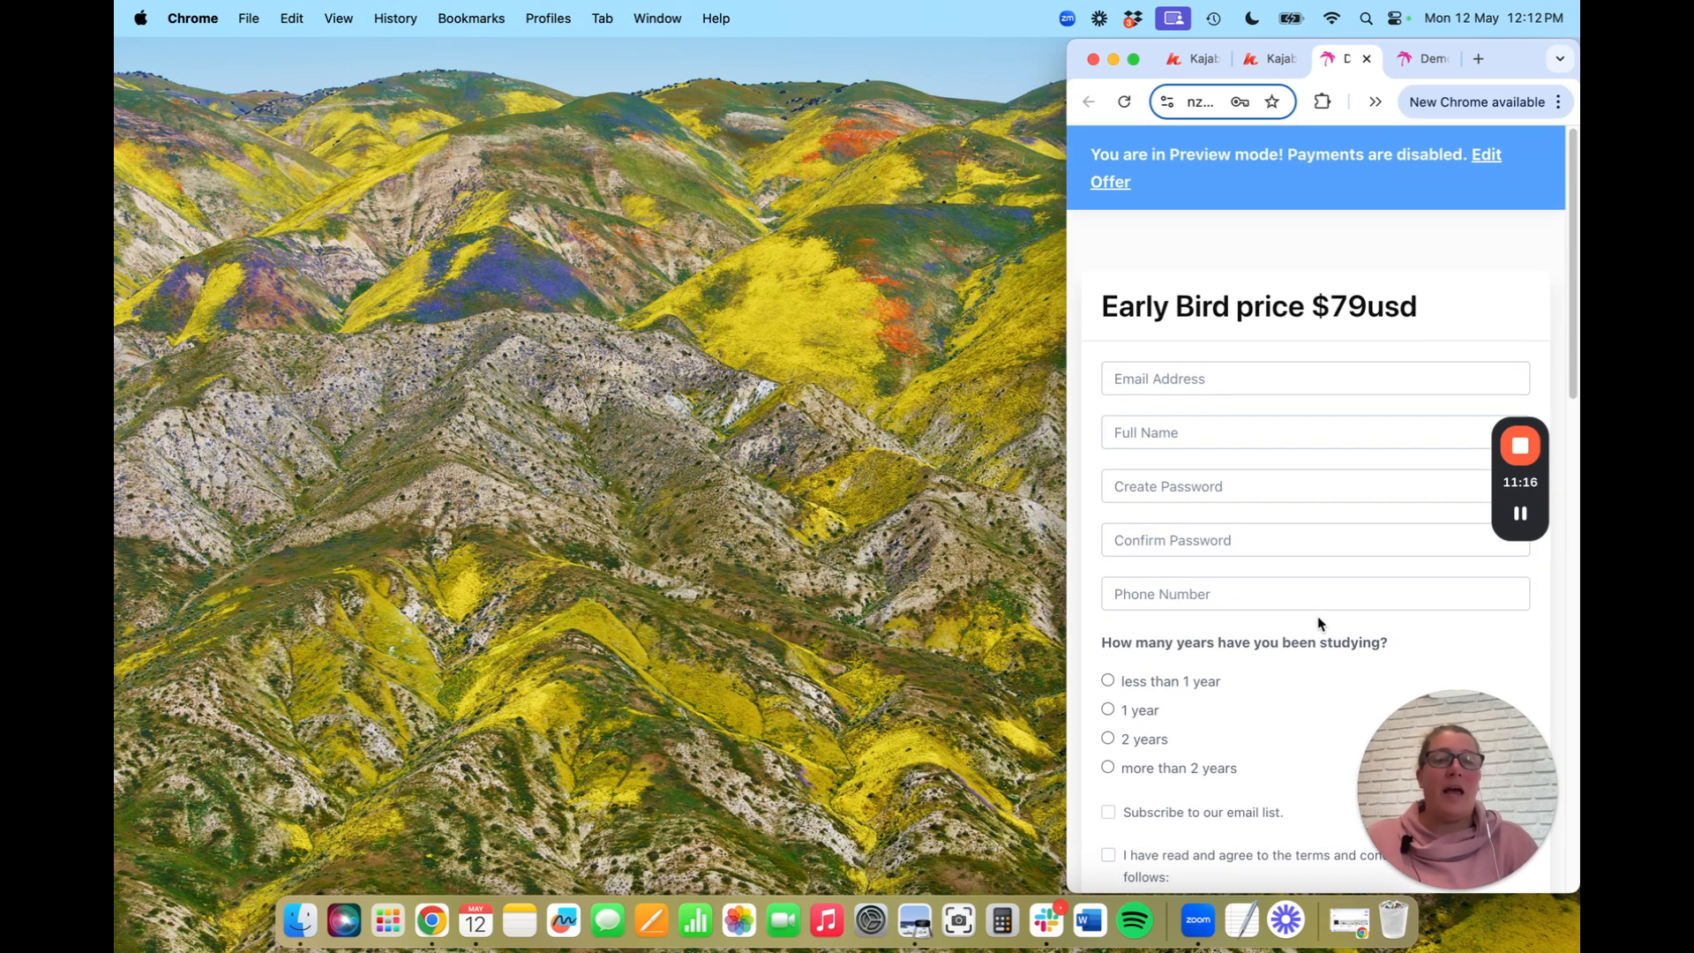
scroll(1348, 687, "down", 1)
scroll(1347, 680, "down", 10)
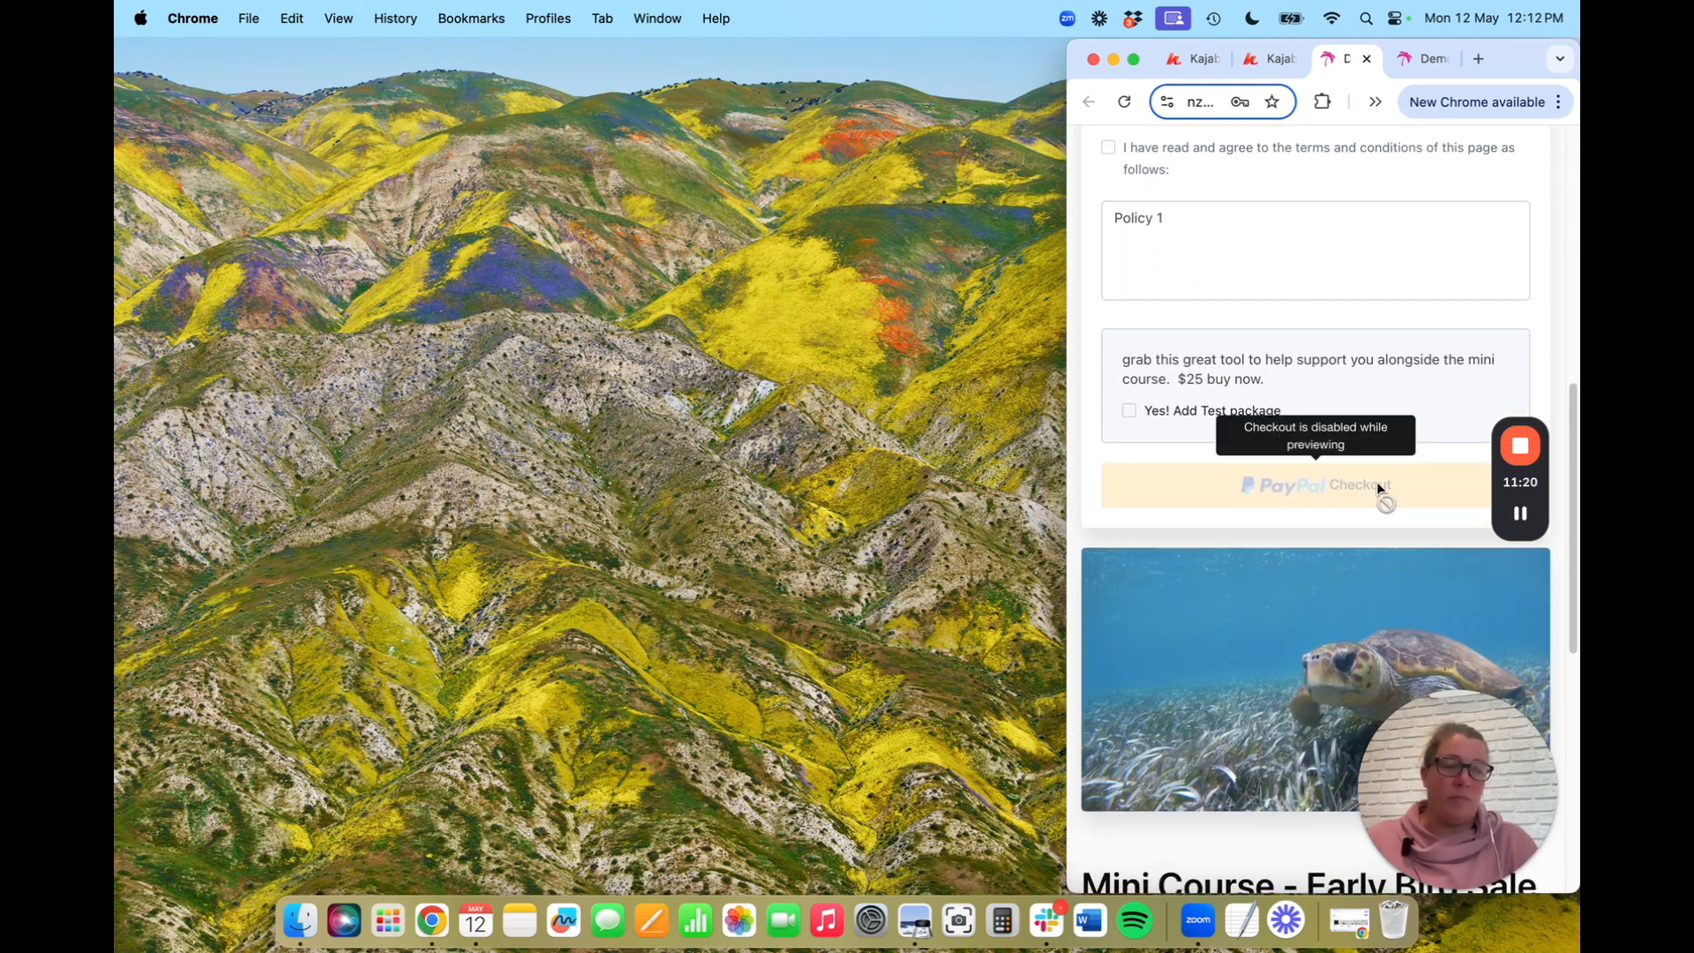
scroll(1377, 482, "down", 7)
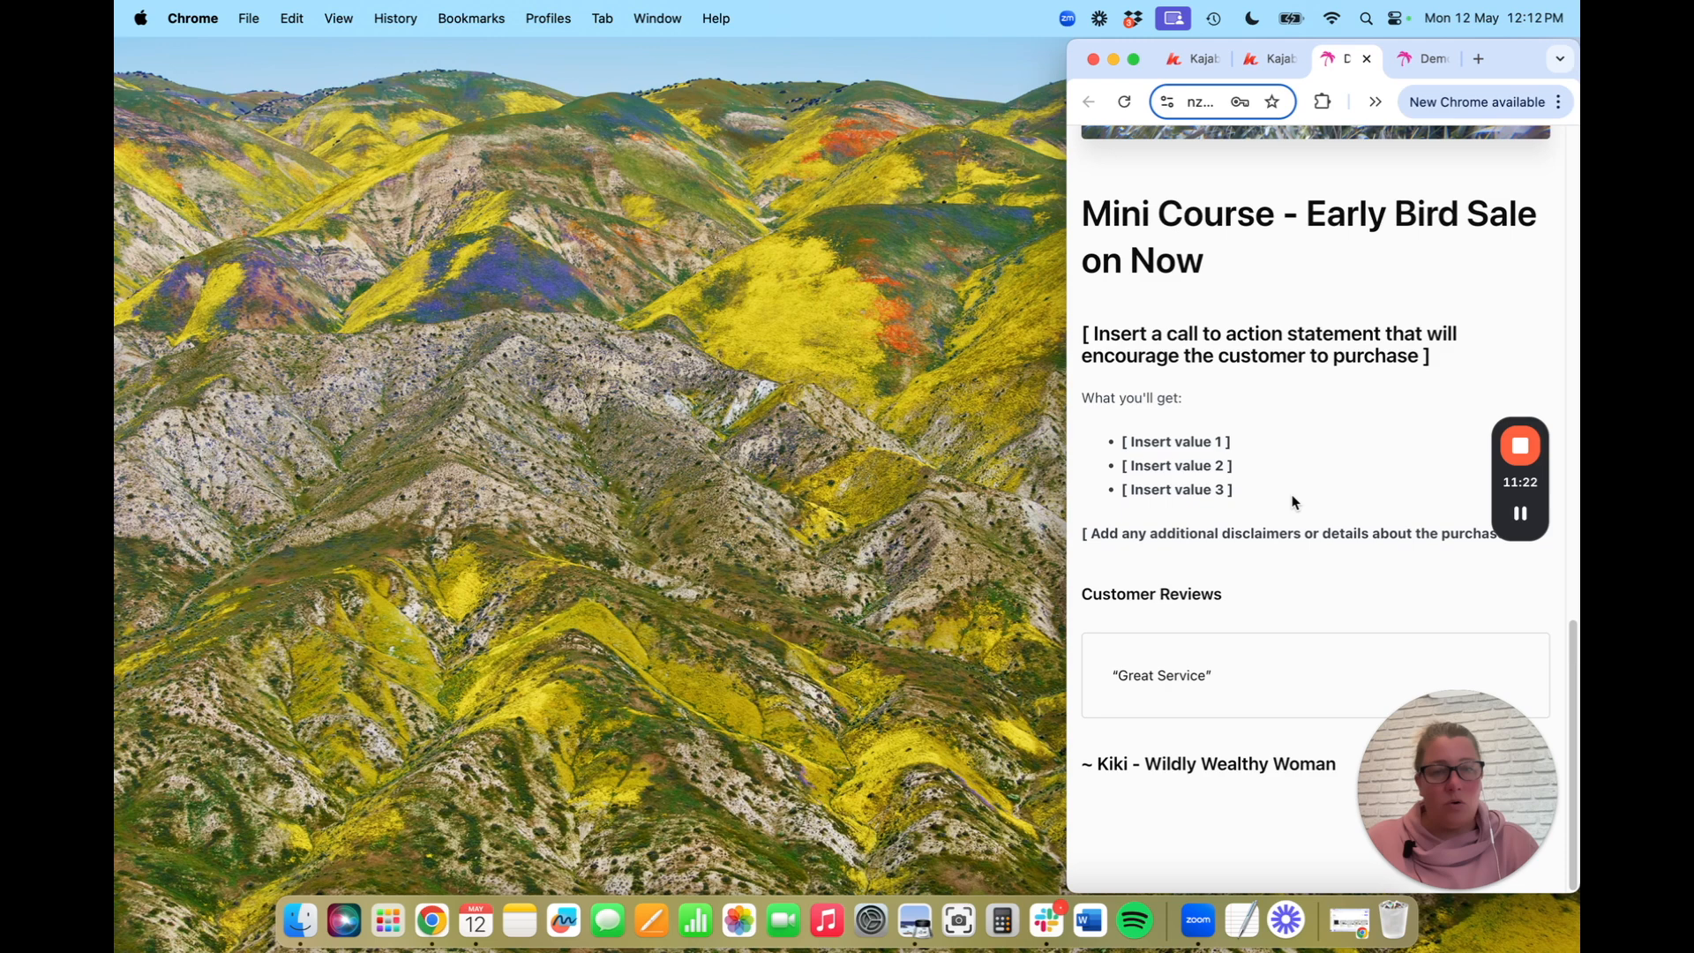
scroll(1295, 499, "up", 15)
scroll(1295, 502, "up", 3)
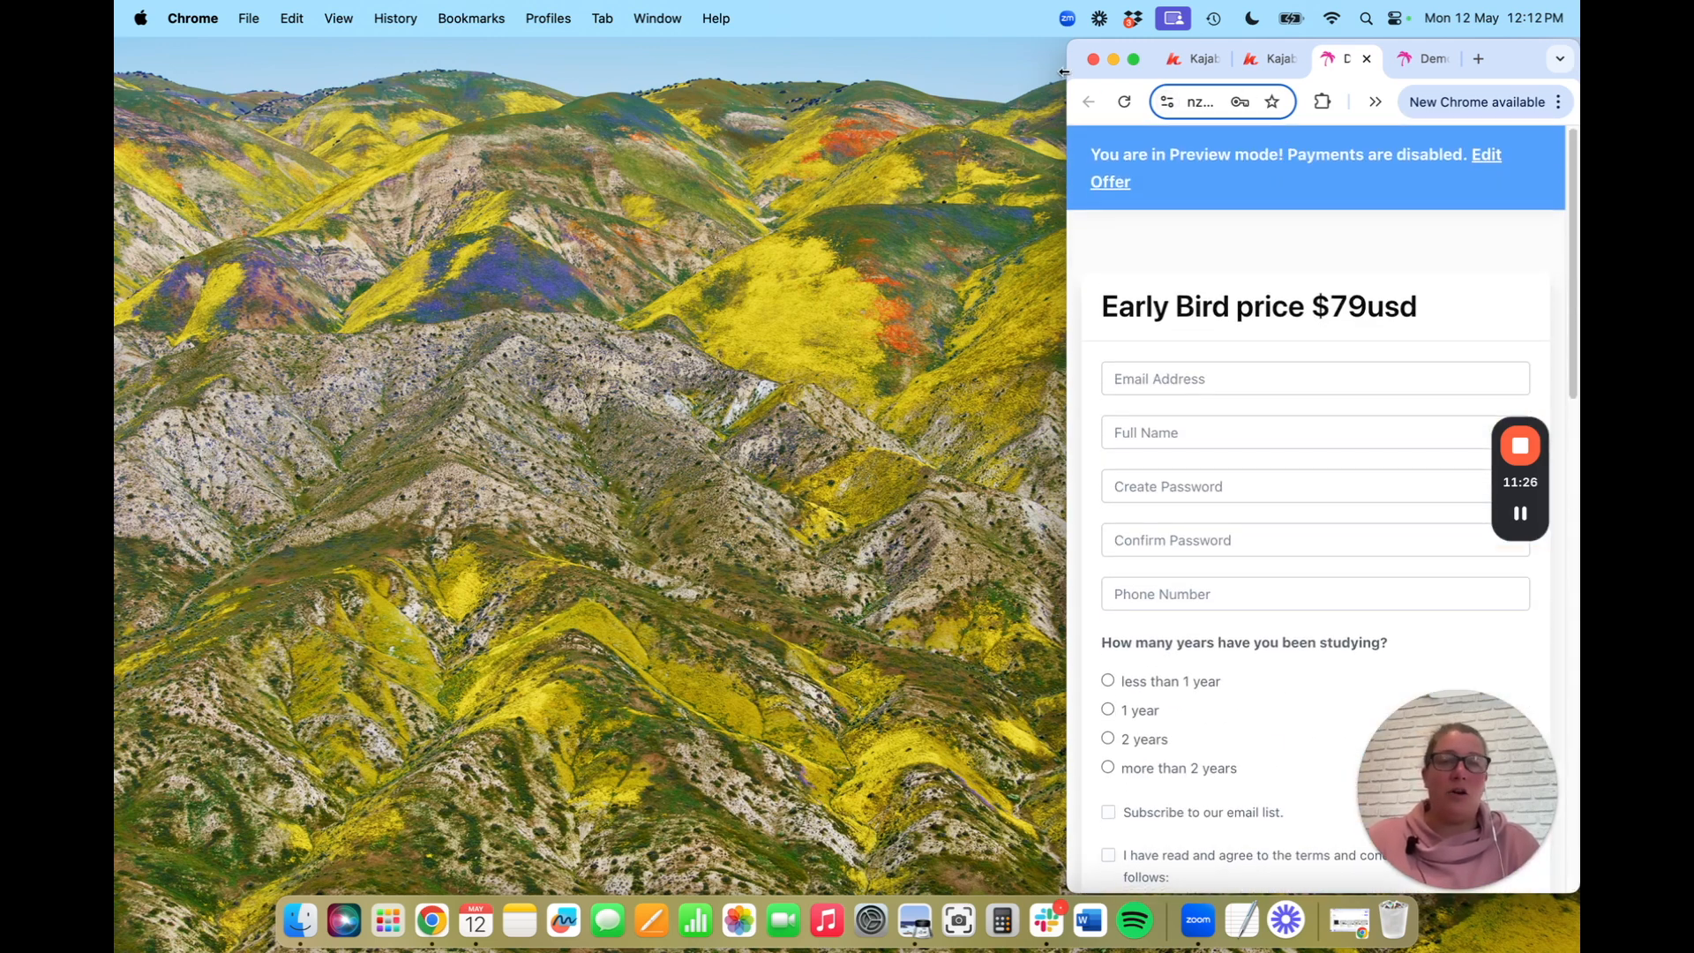
left_click_drag(1063, 69, 115, 69)
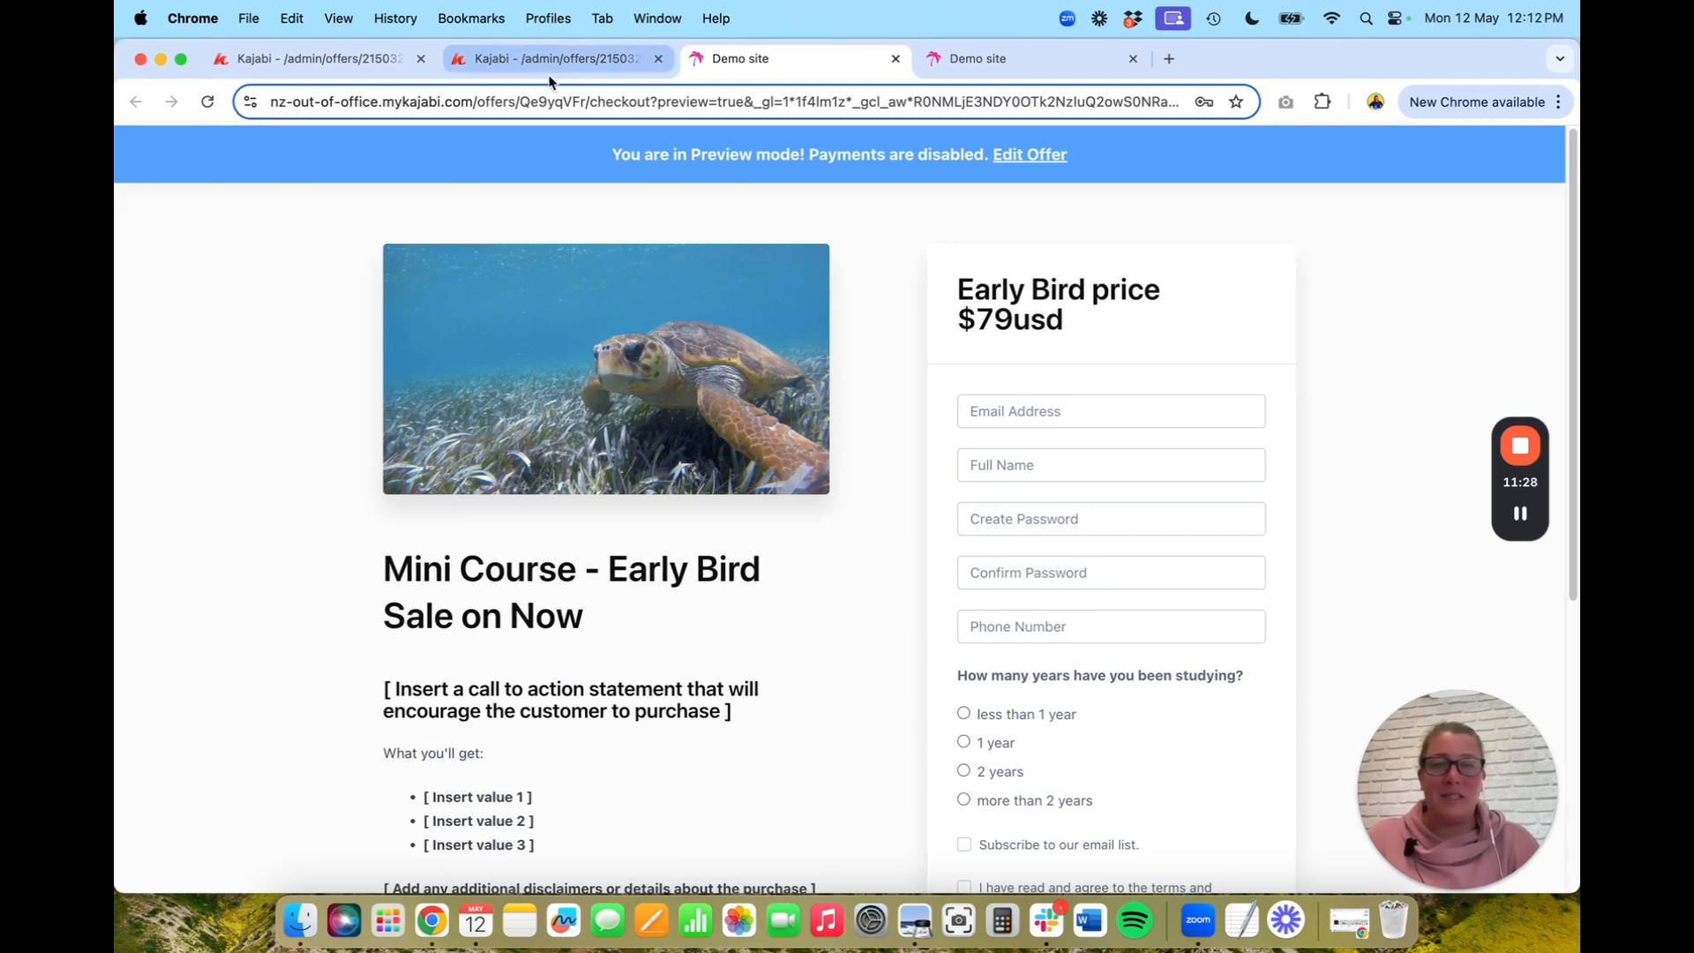
Back in the checkout editor, set the mobile layout to "Checkout form on bottom" and save
left_click(508, 60)
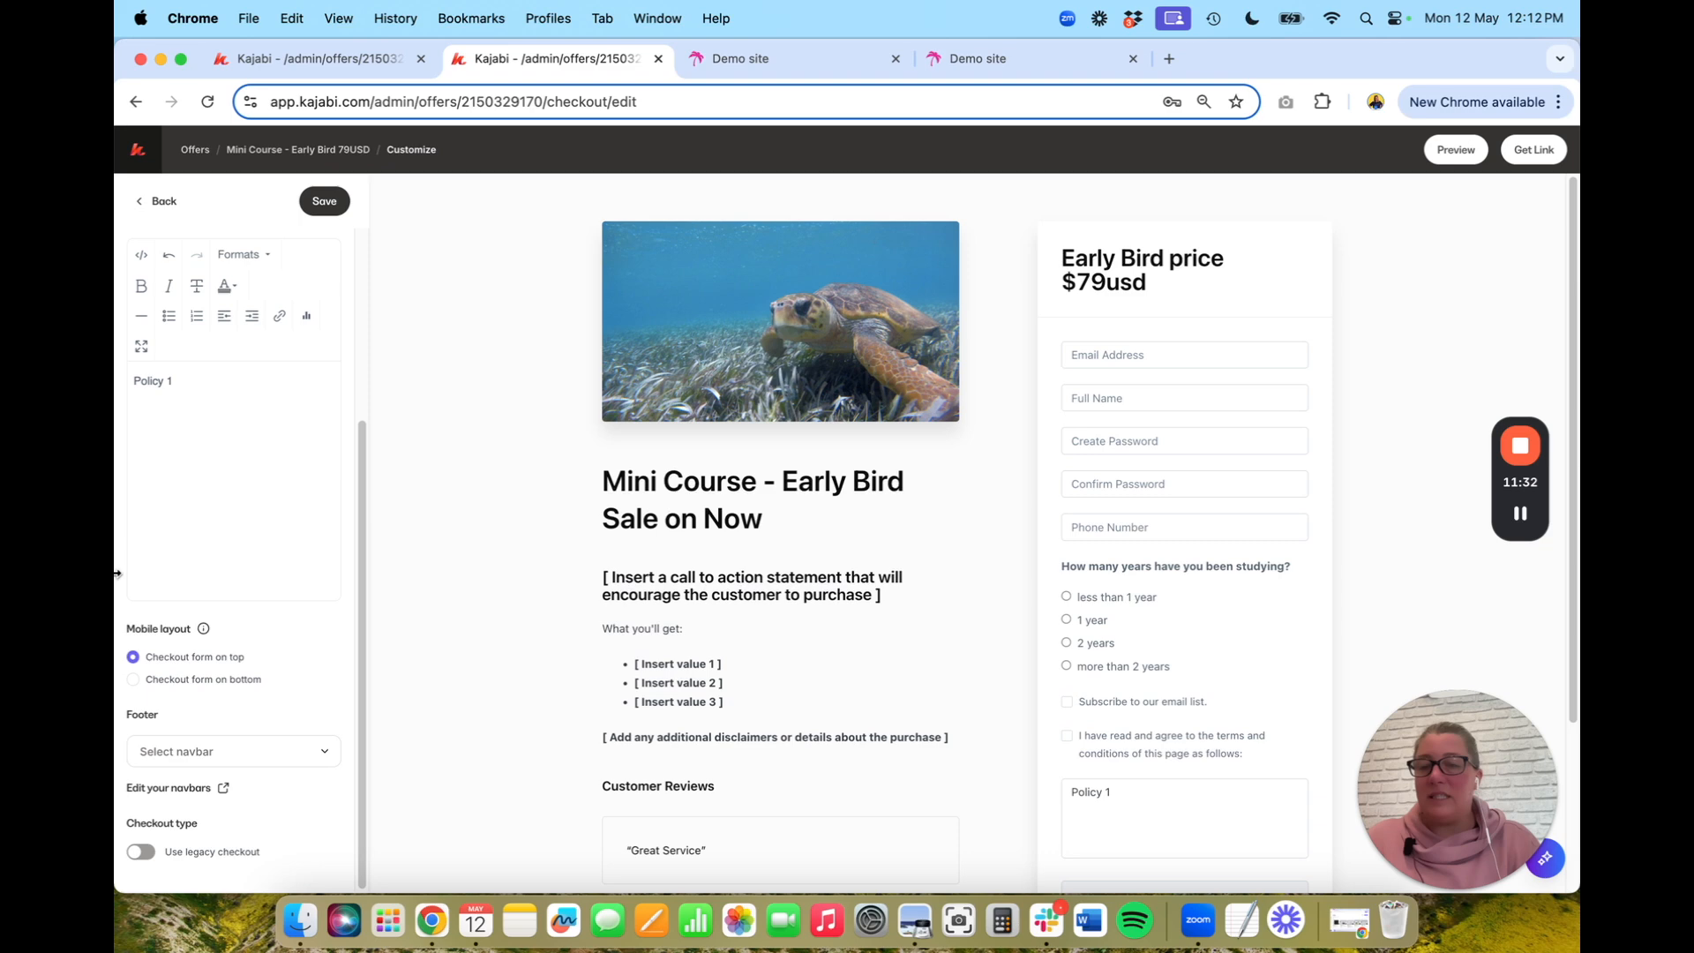
left_click(131, 683)
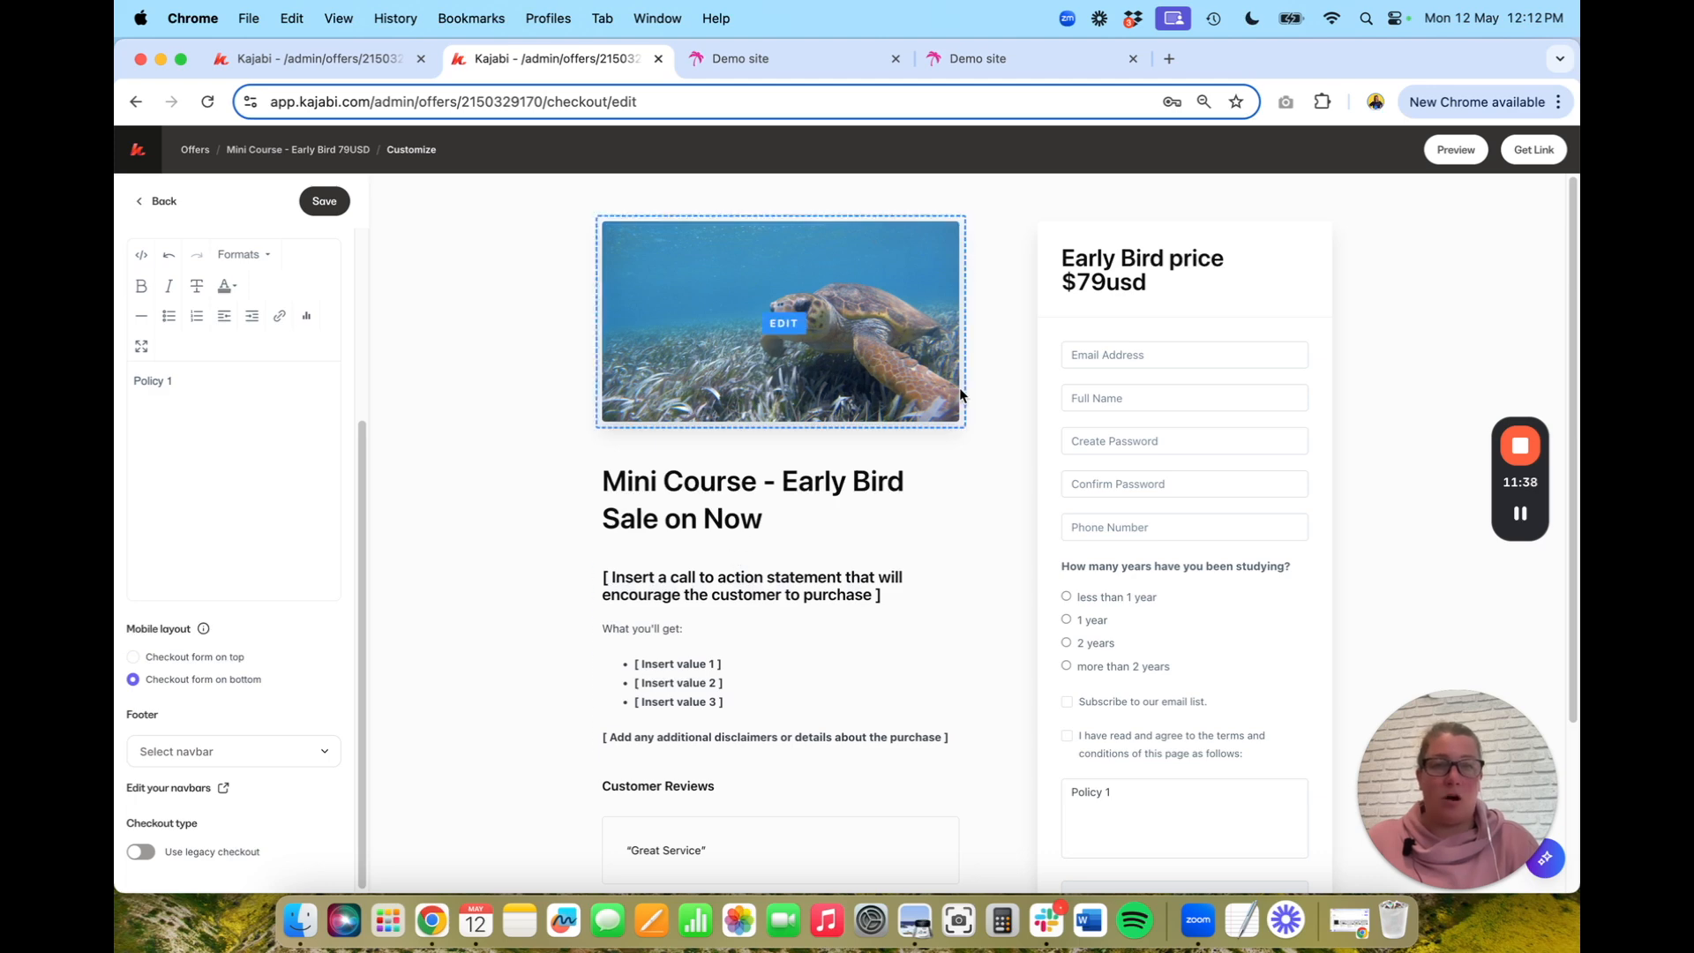
left_click(324, 205)
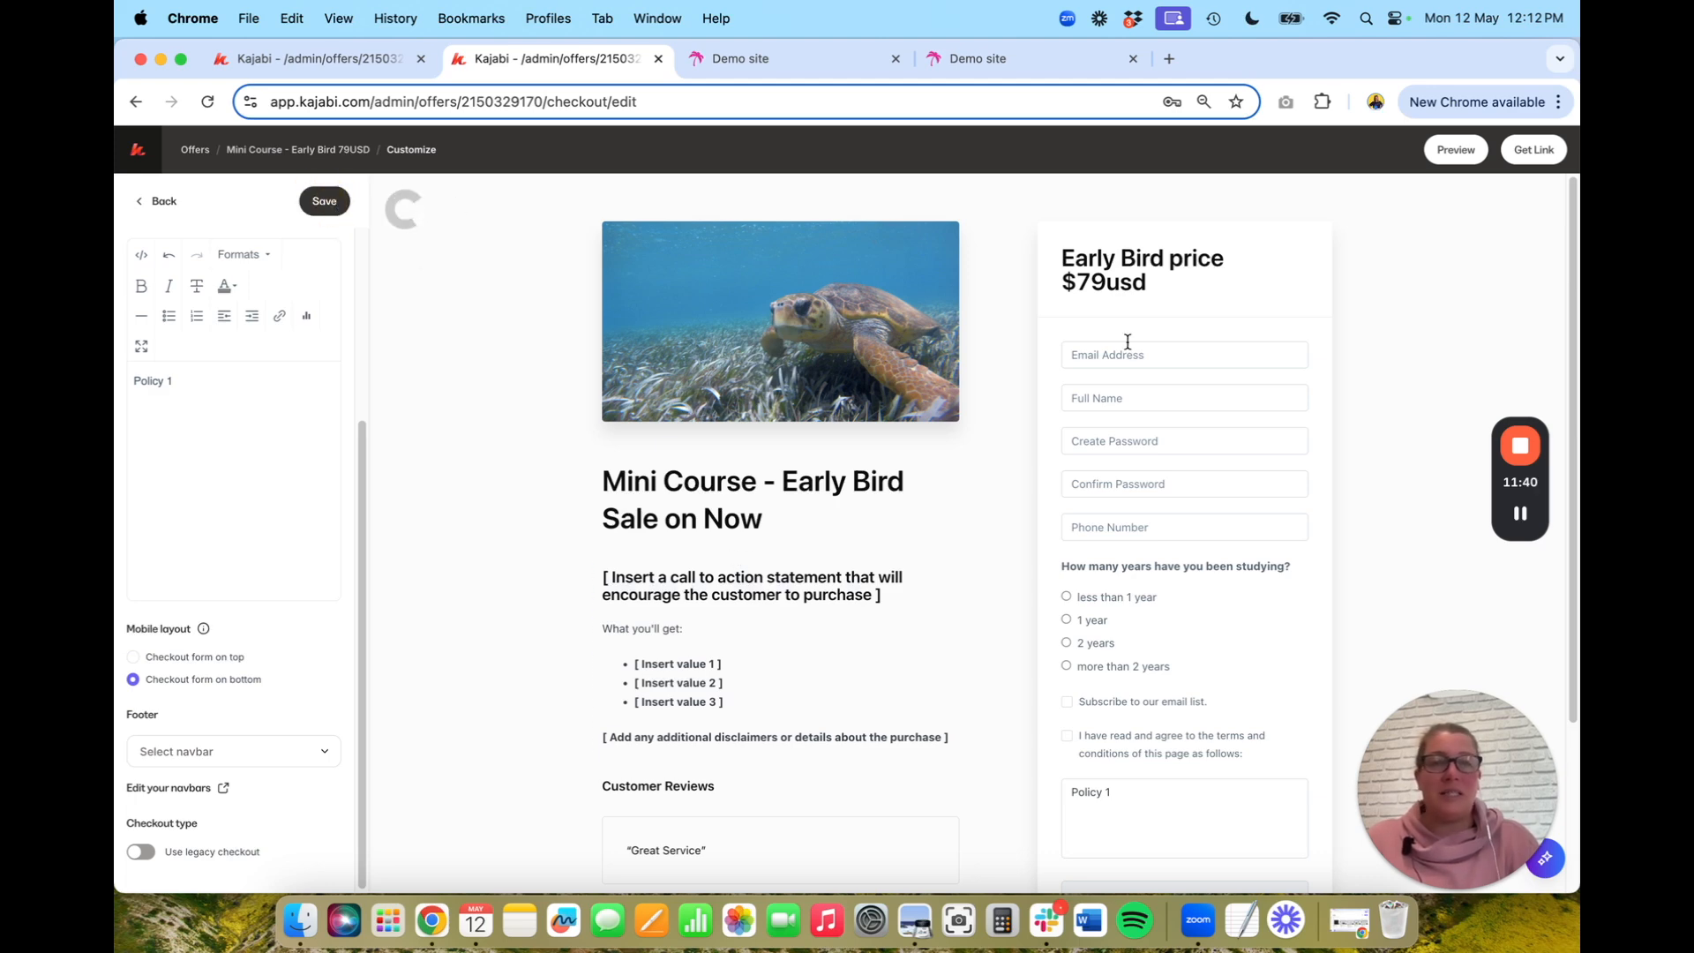
Go back to the checkout preview with the turtle image and reload it
left_click(1035, 52)
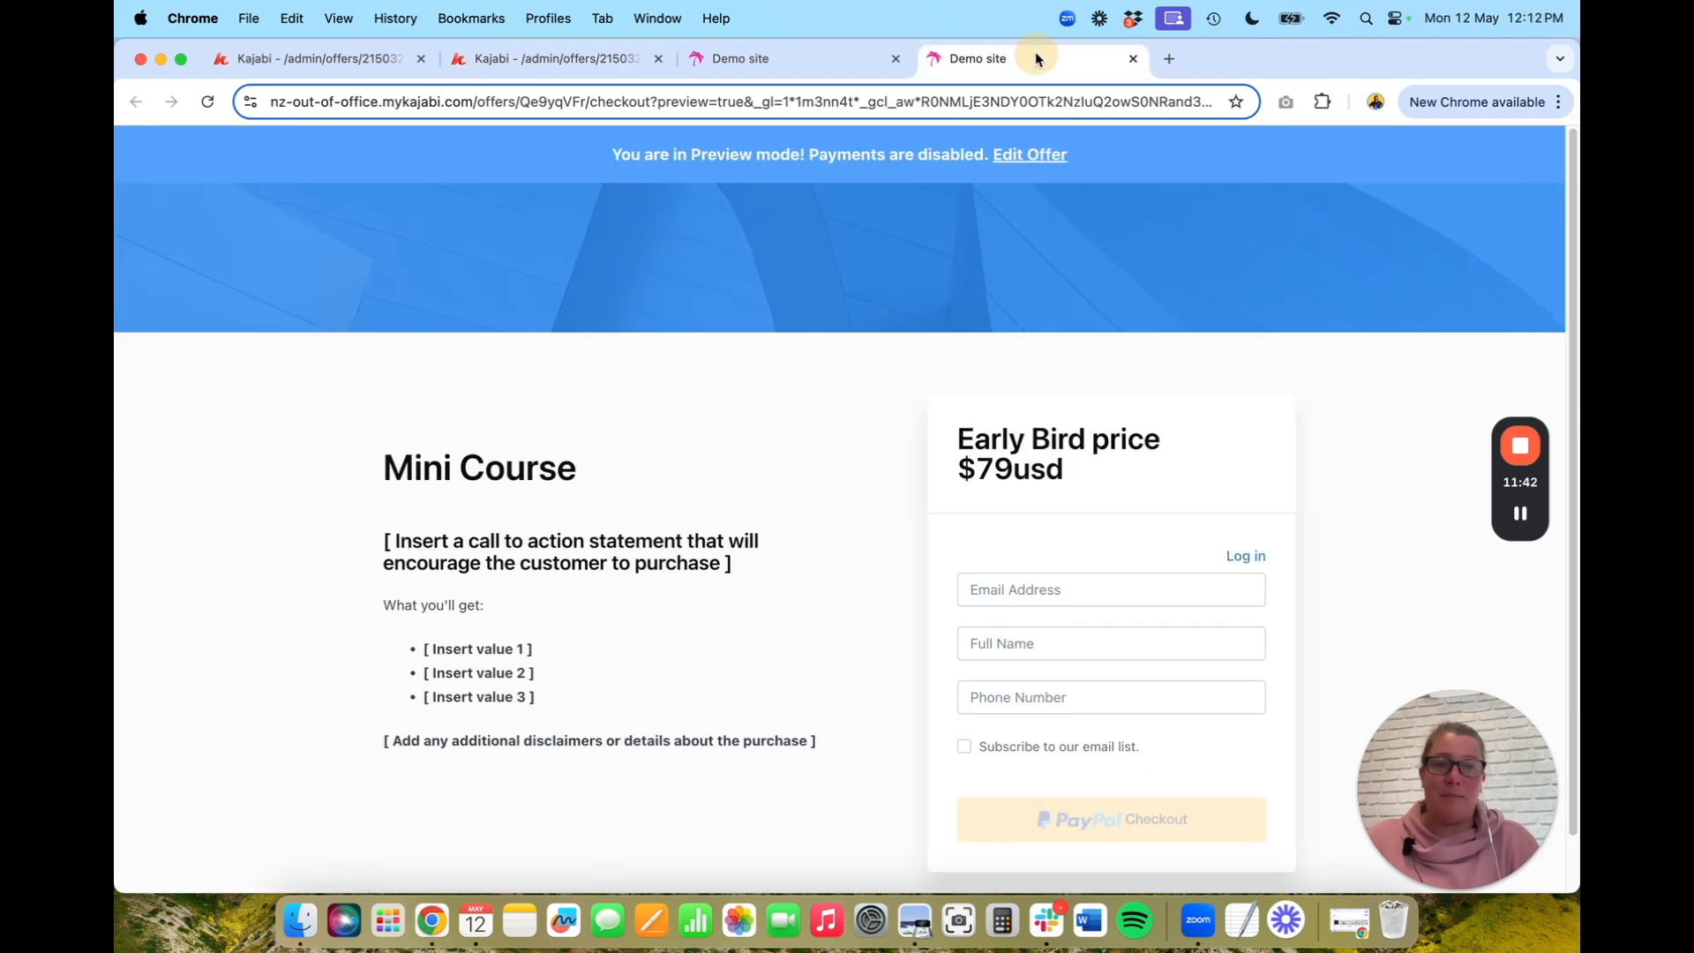
left_click(722, 62)
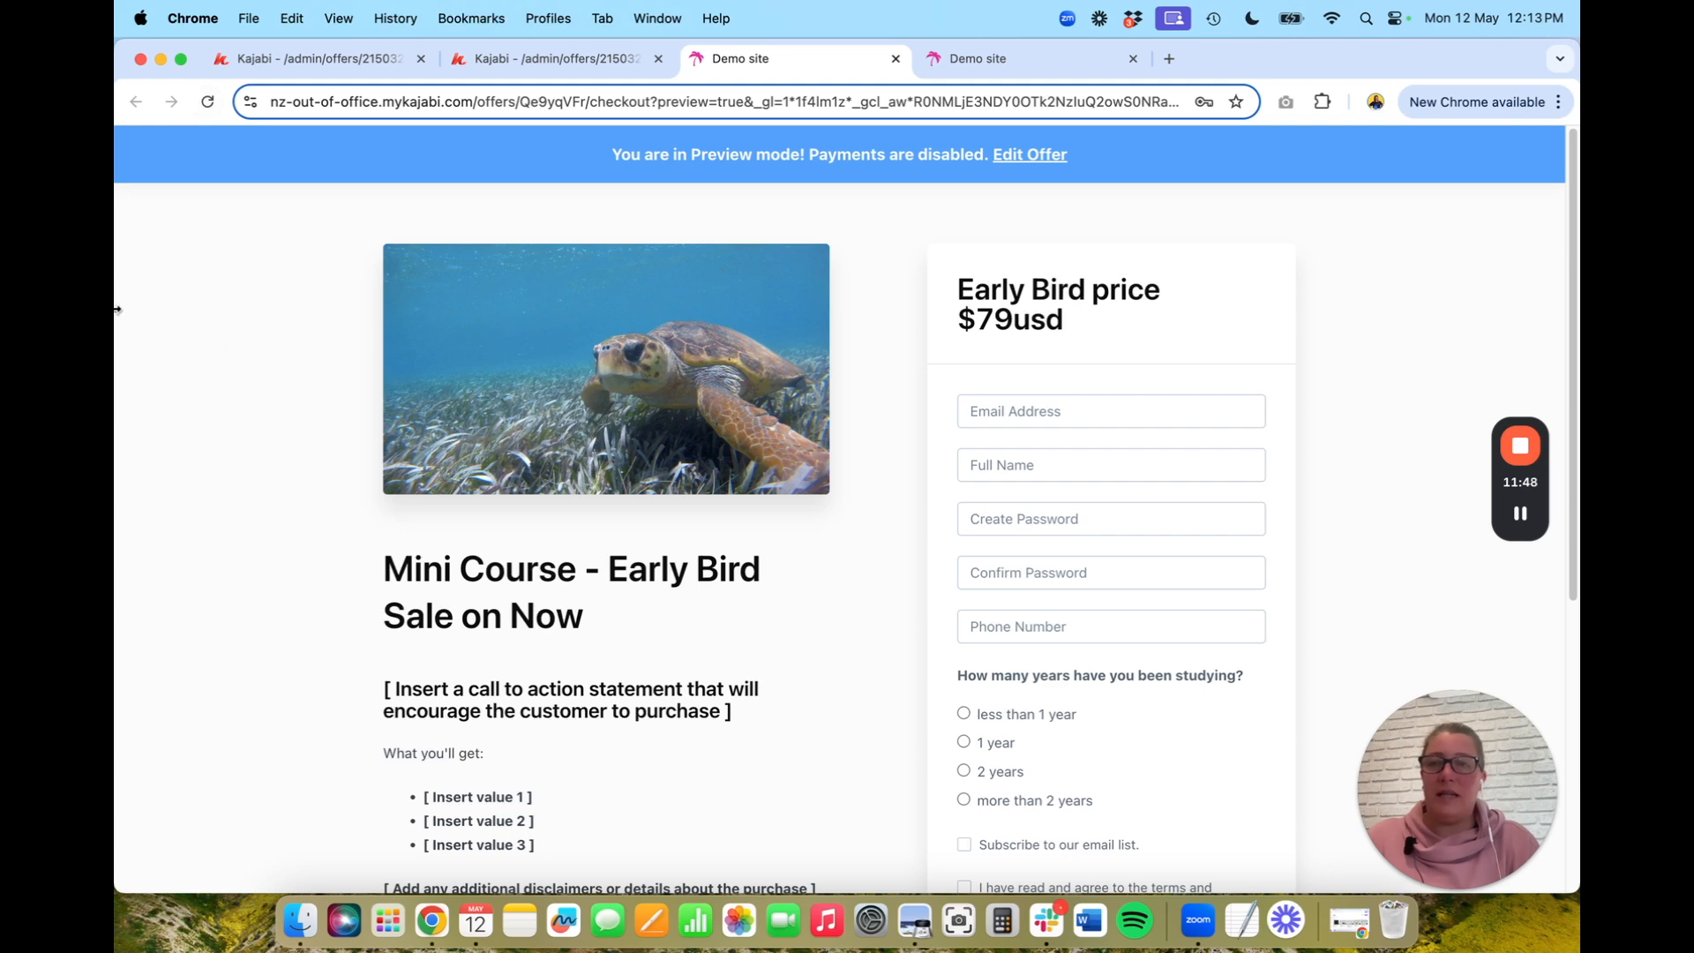
left_click(207, 101)
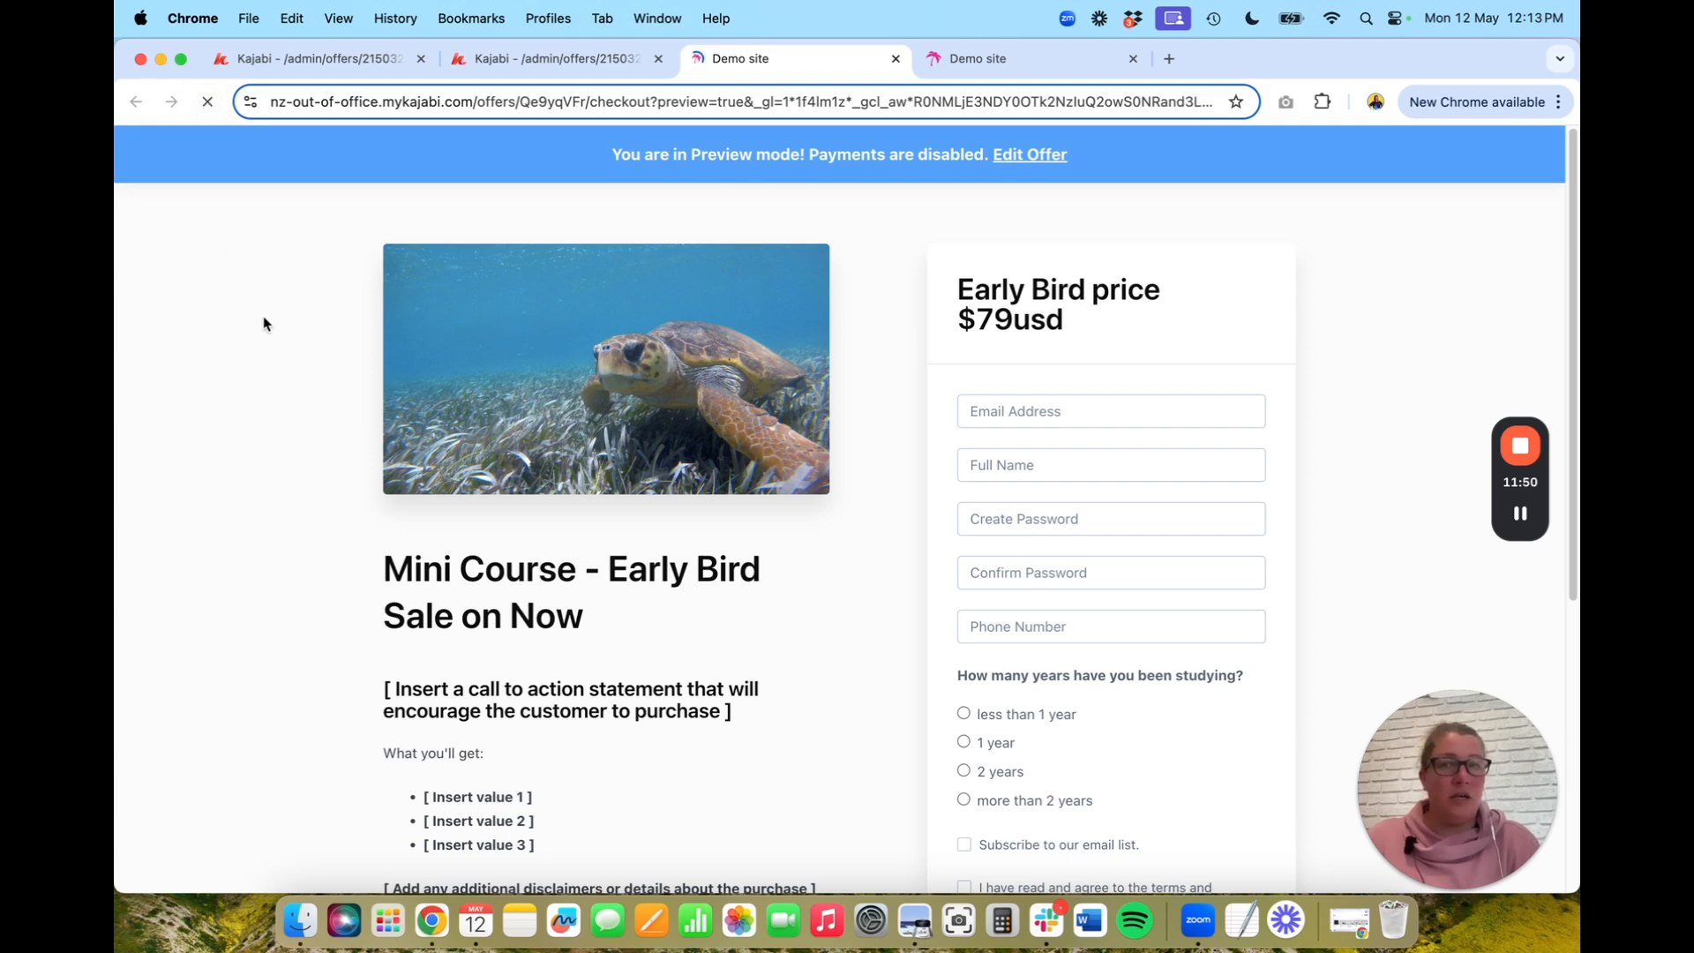
Narrow the browser window to phone width, check the preview's content order down to the checkout form, and restore the full width
left_click_drag(115, 232, 1400, 338)
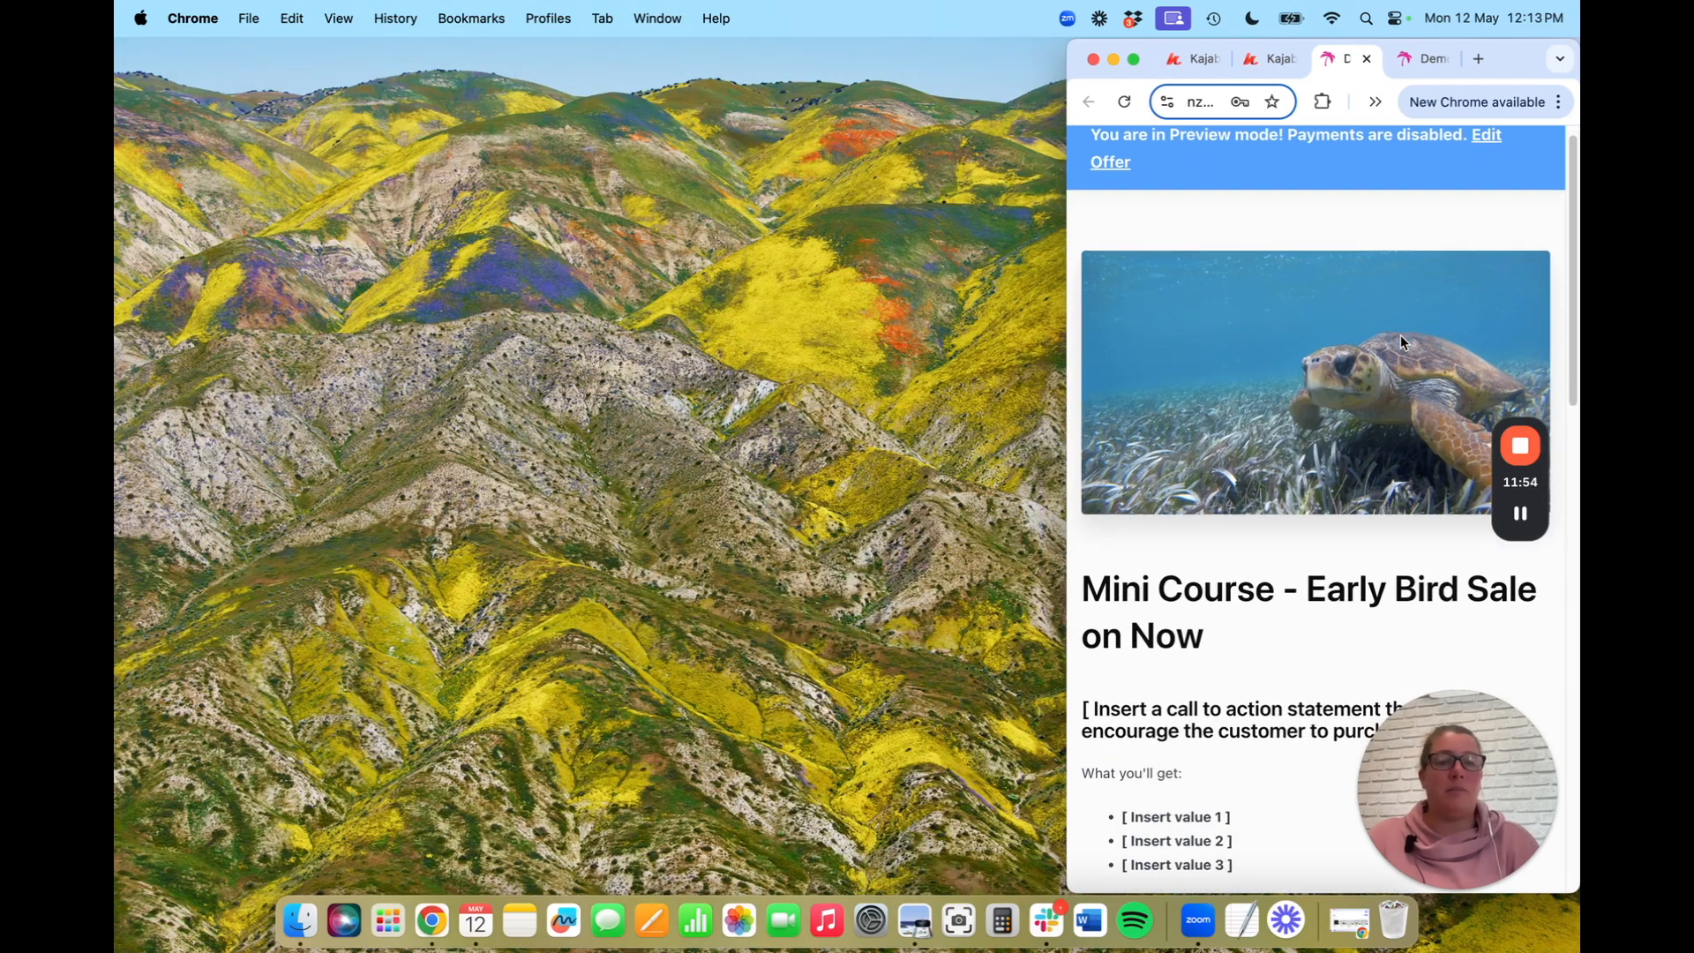
scroll(1401, 335, "down", 5)
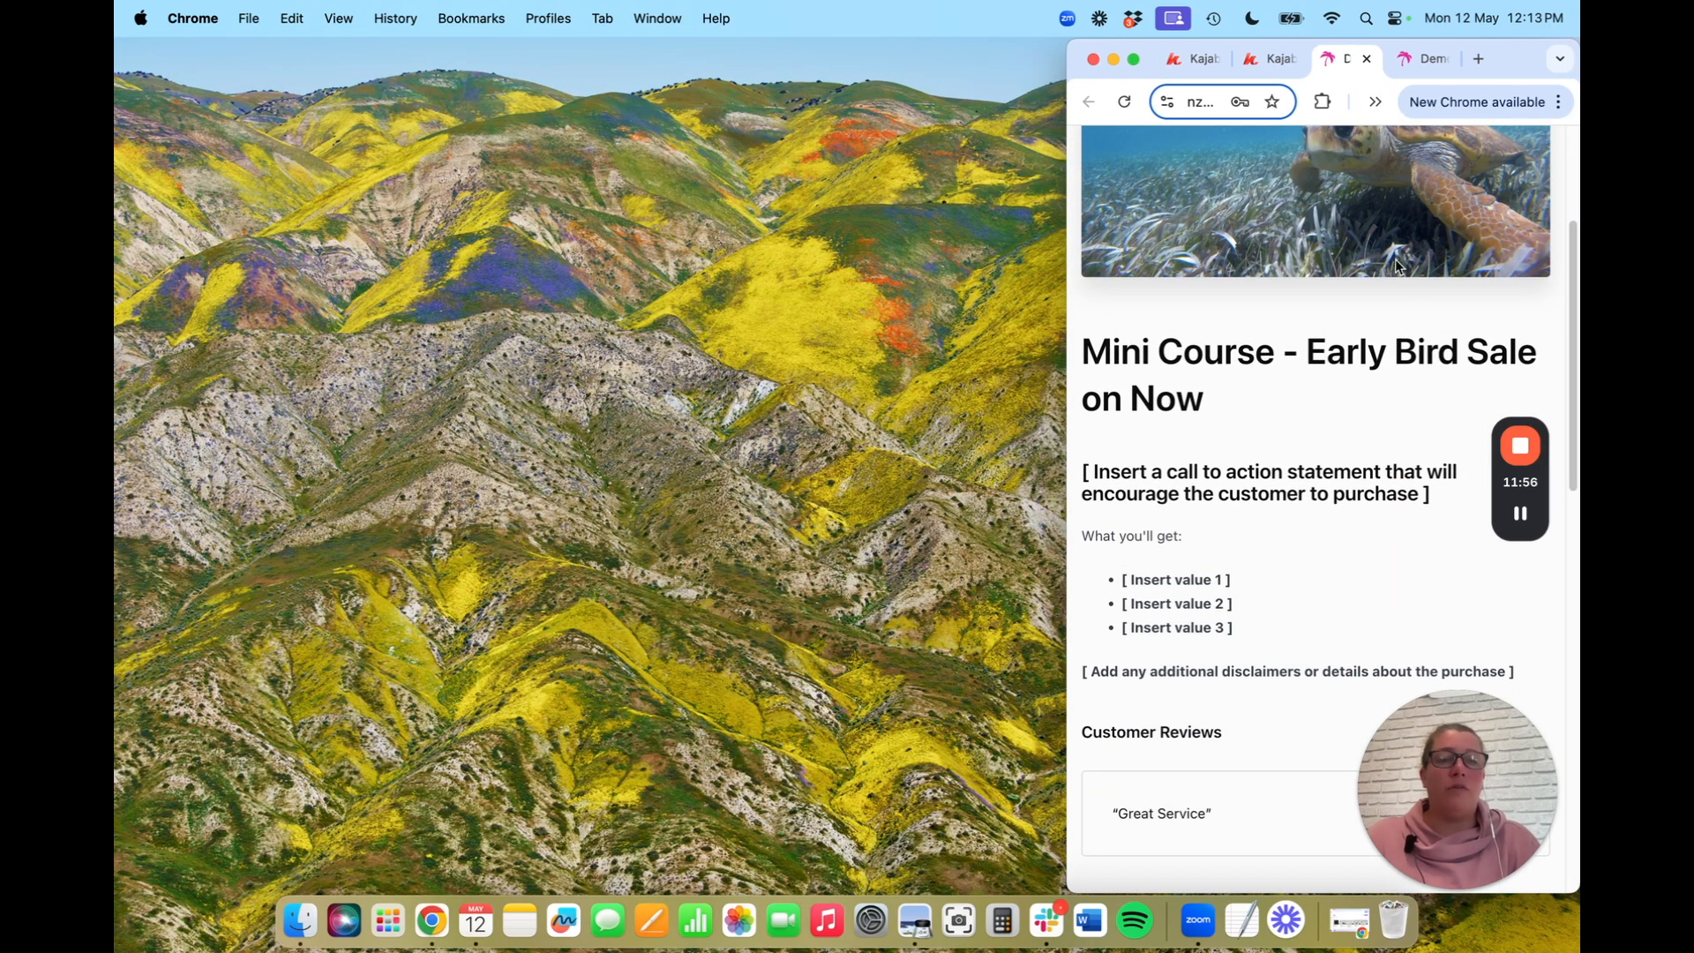
scroll(1395, 265, "down", 15)
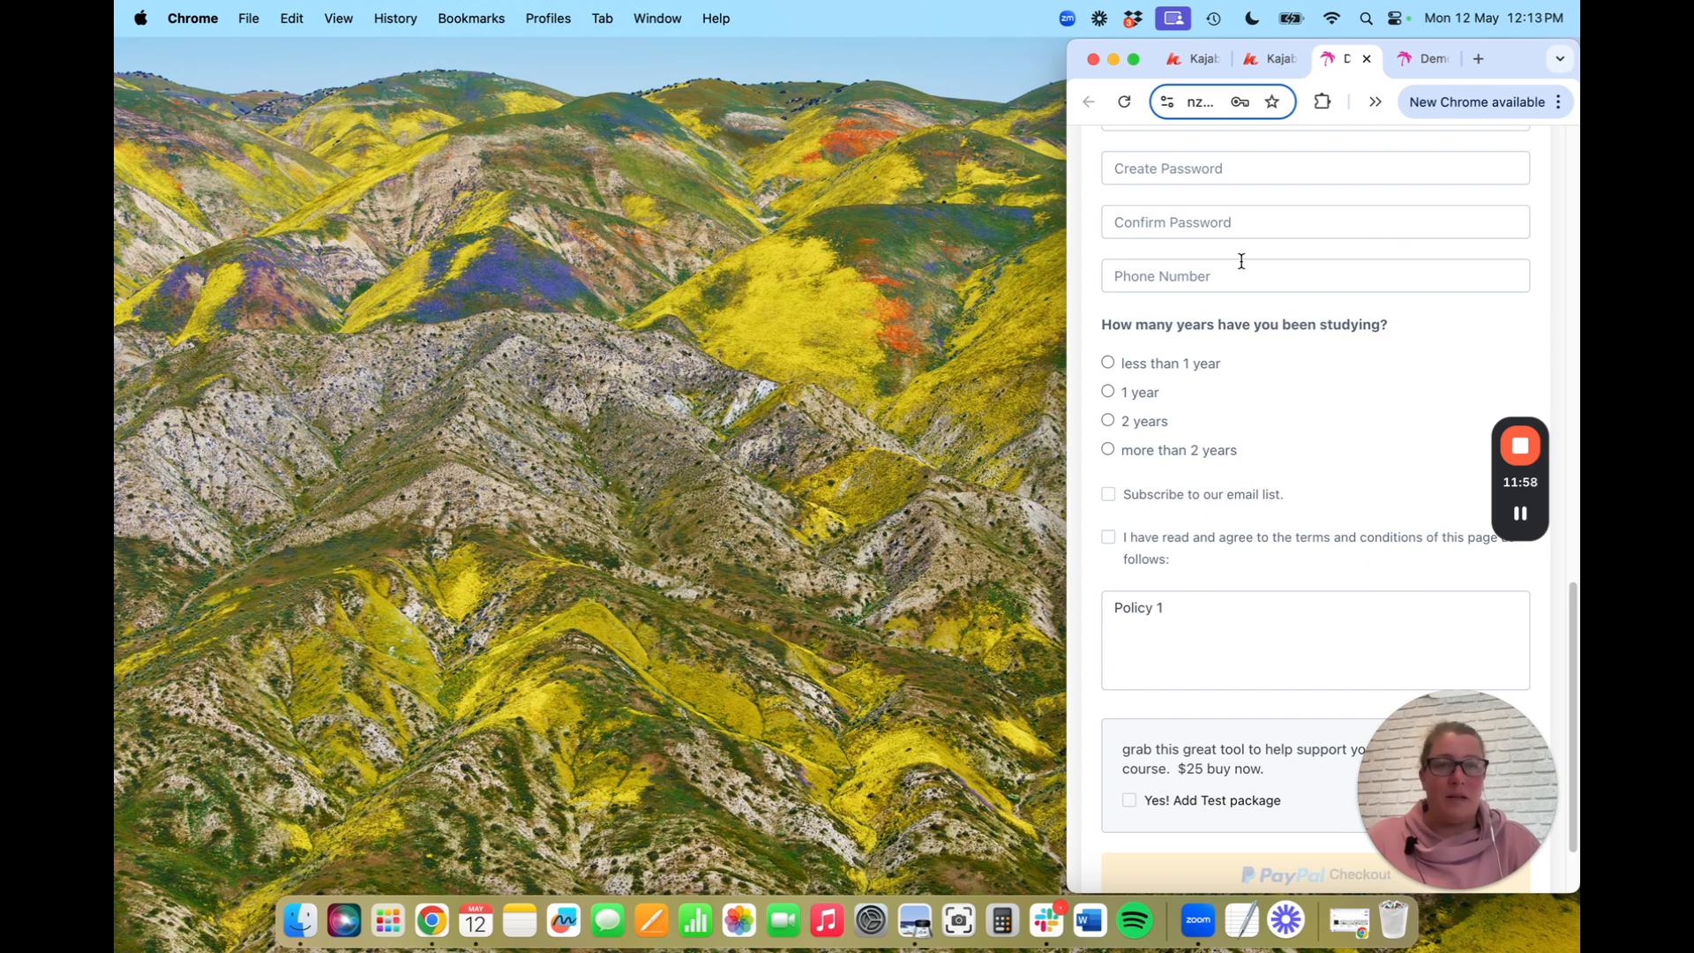
left_click_drag(1063, 137, 123, 102)
Return to the checkout editor and view the footer's available navbars and the end of the checkout page
left_click(545, 62)
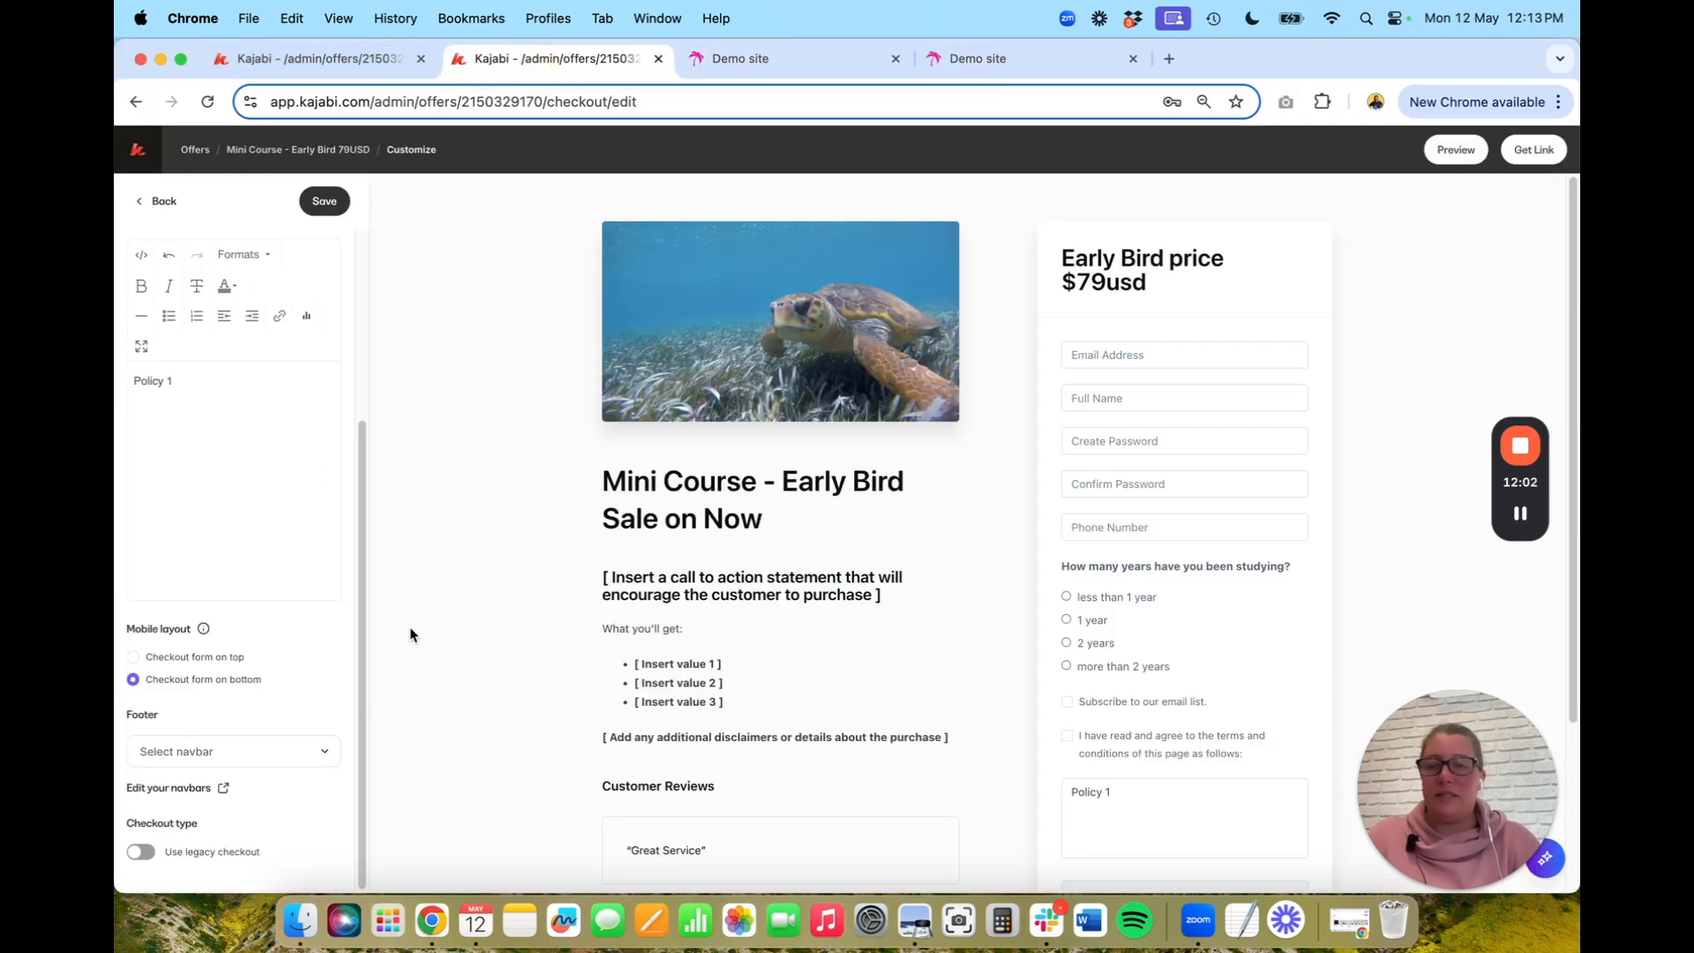
left_click(317, 753)
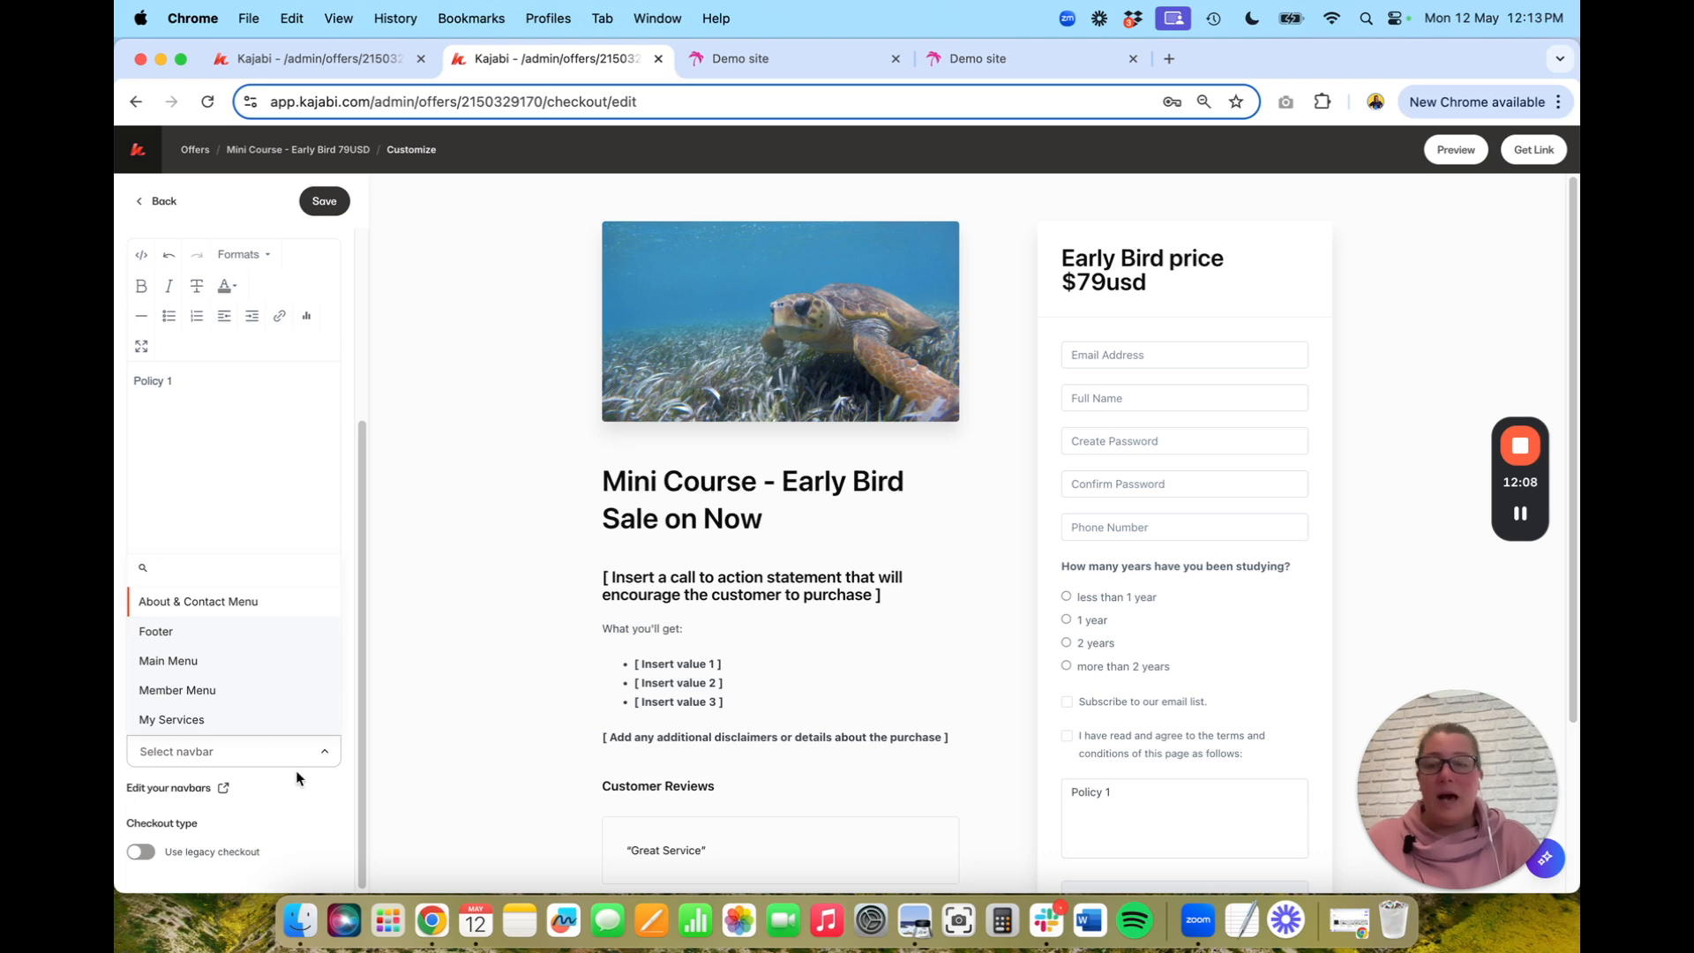
left_click(299, 778)
scroll(562, 679, "down", 3)
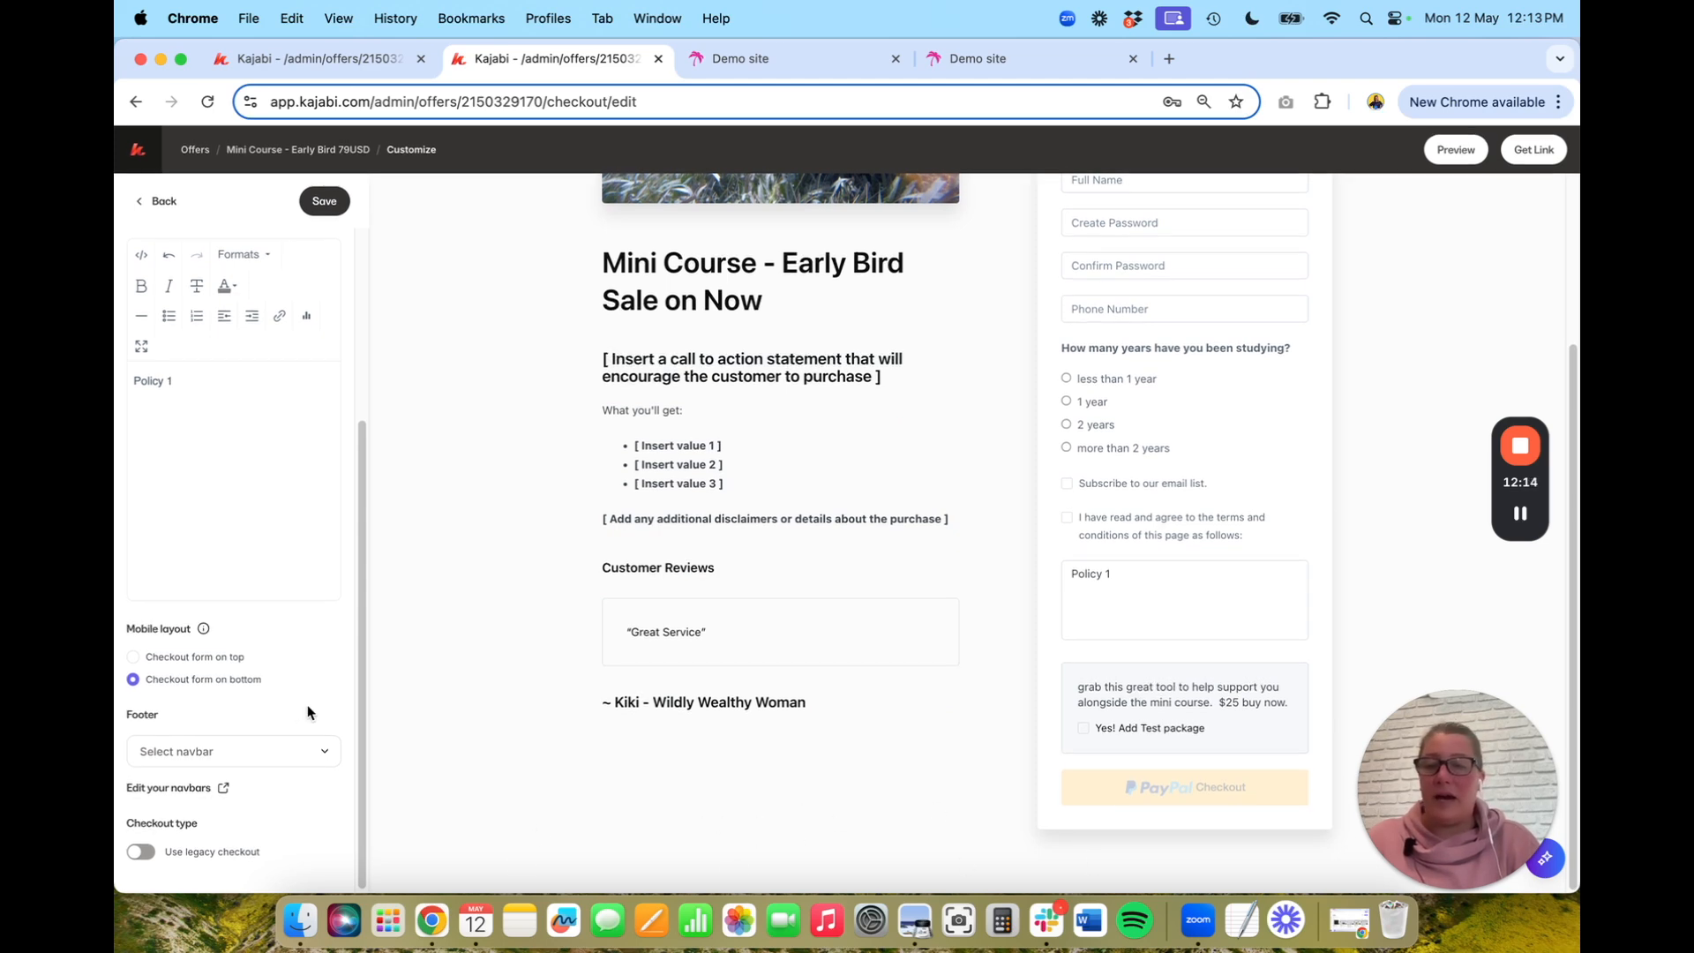
Set the checkout page's footer navbar to "Footer", save, and check the footer area at the end of the page
left_click(330, 760)
left_click(210, 632)
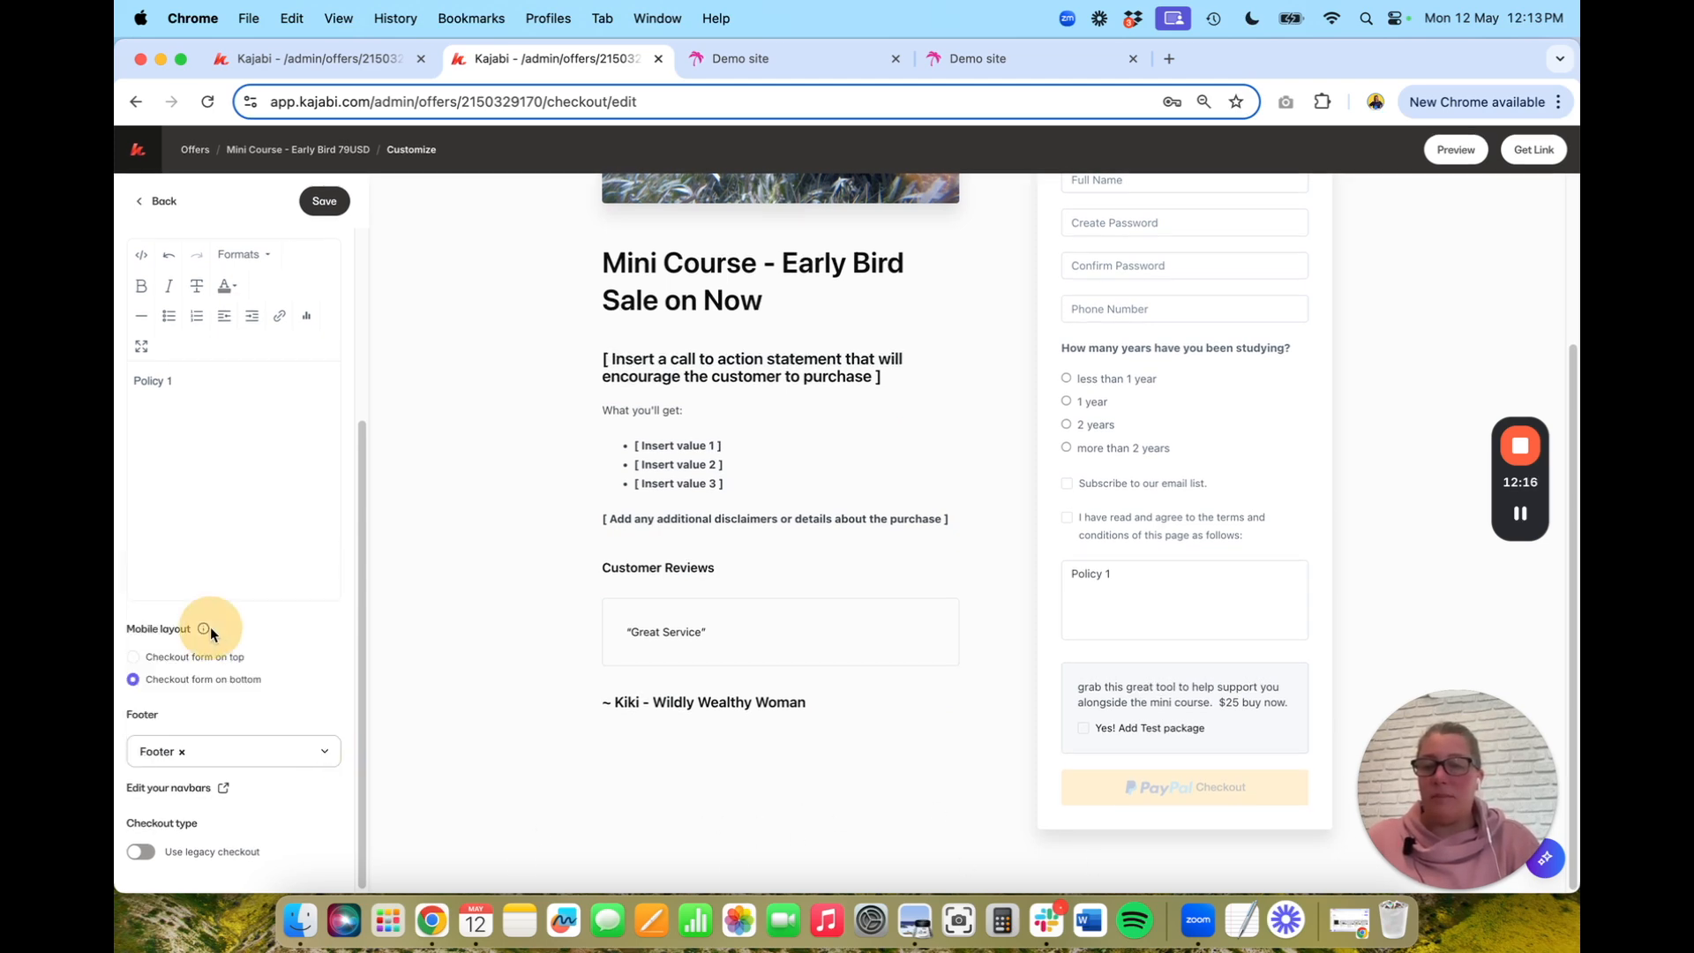
left_click(320, 203)
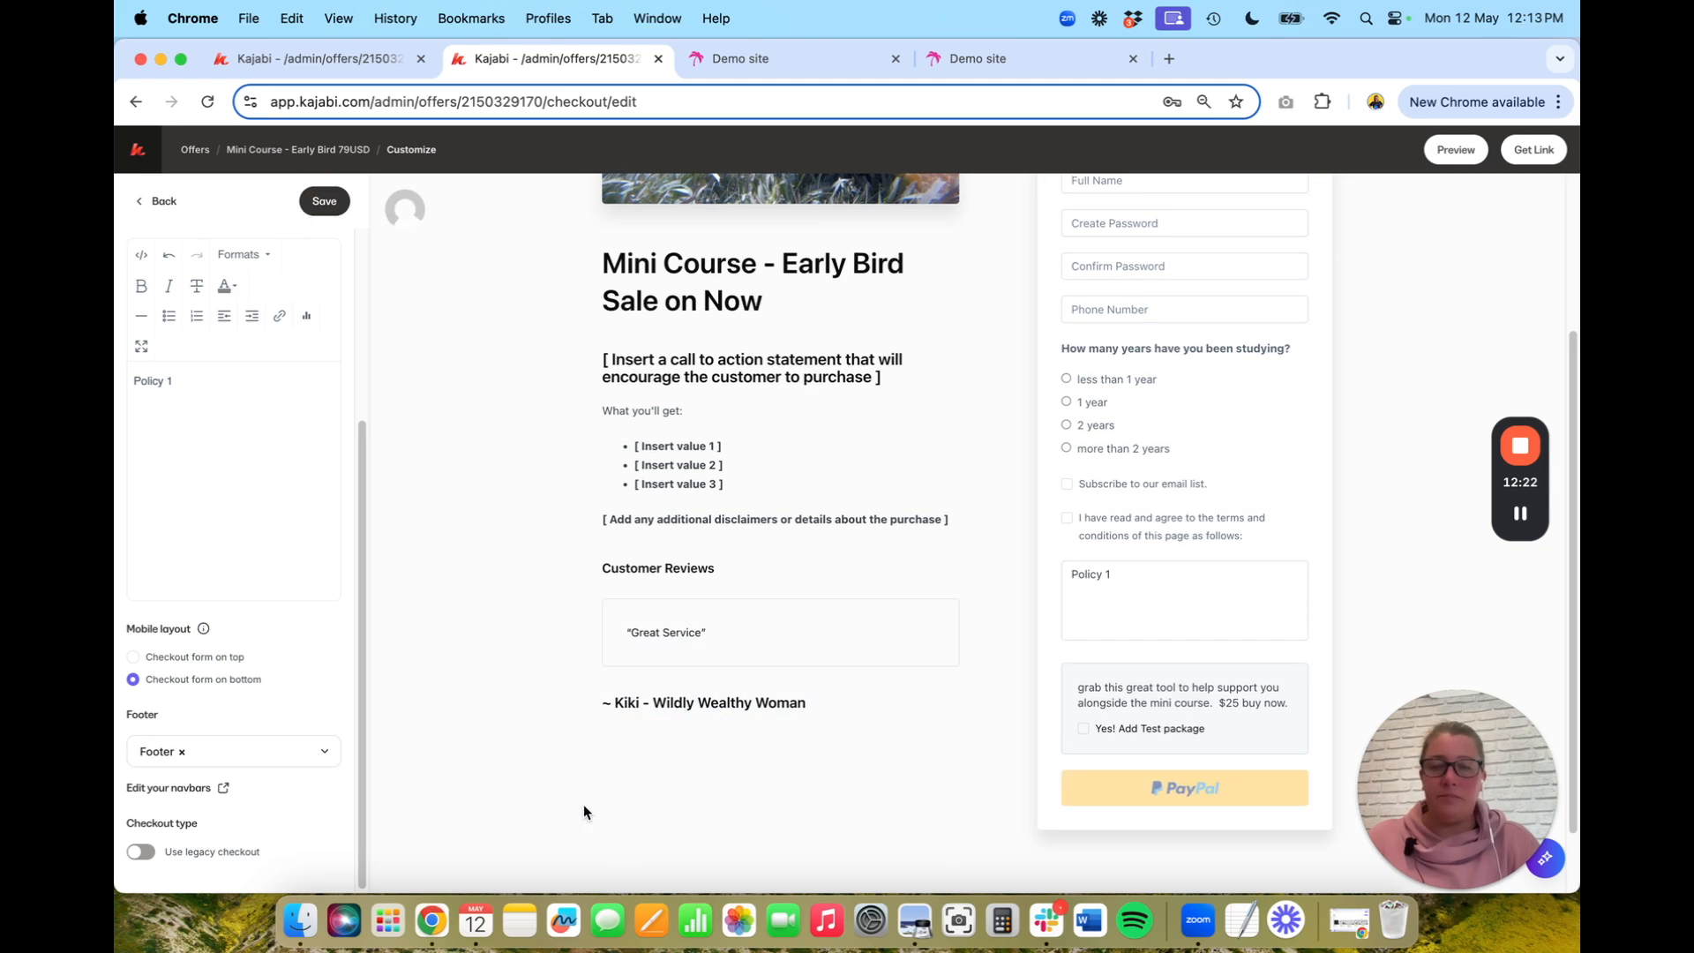
scroll(584, 803, "down", 2)
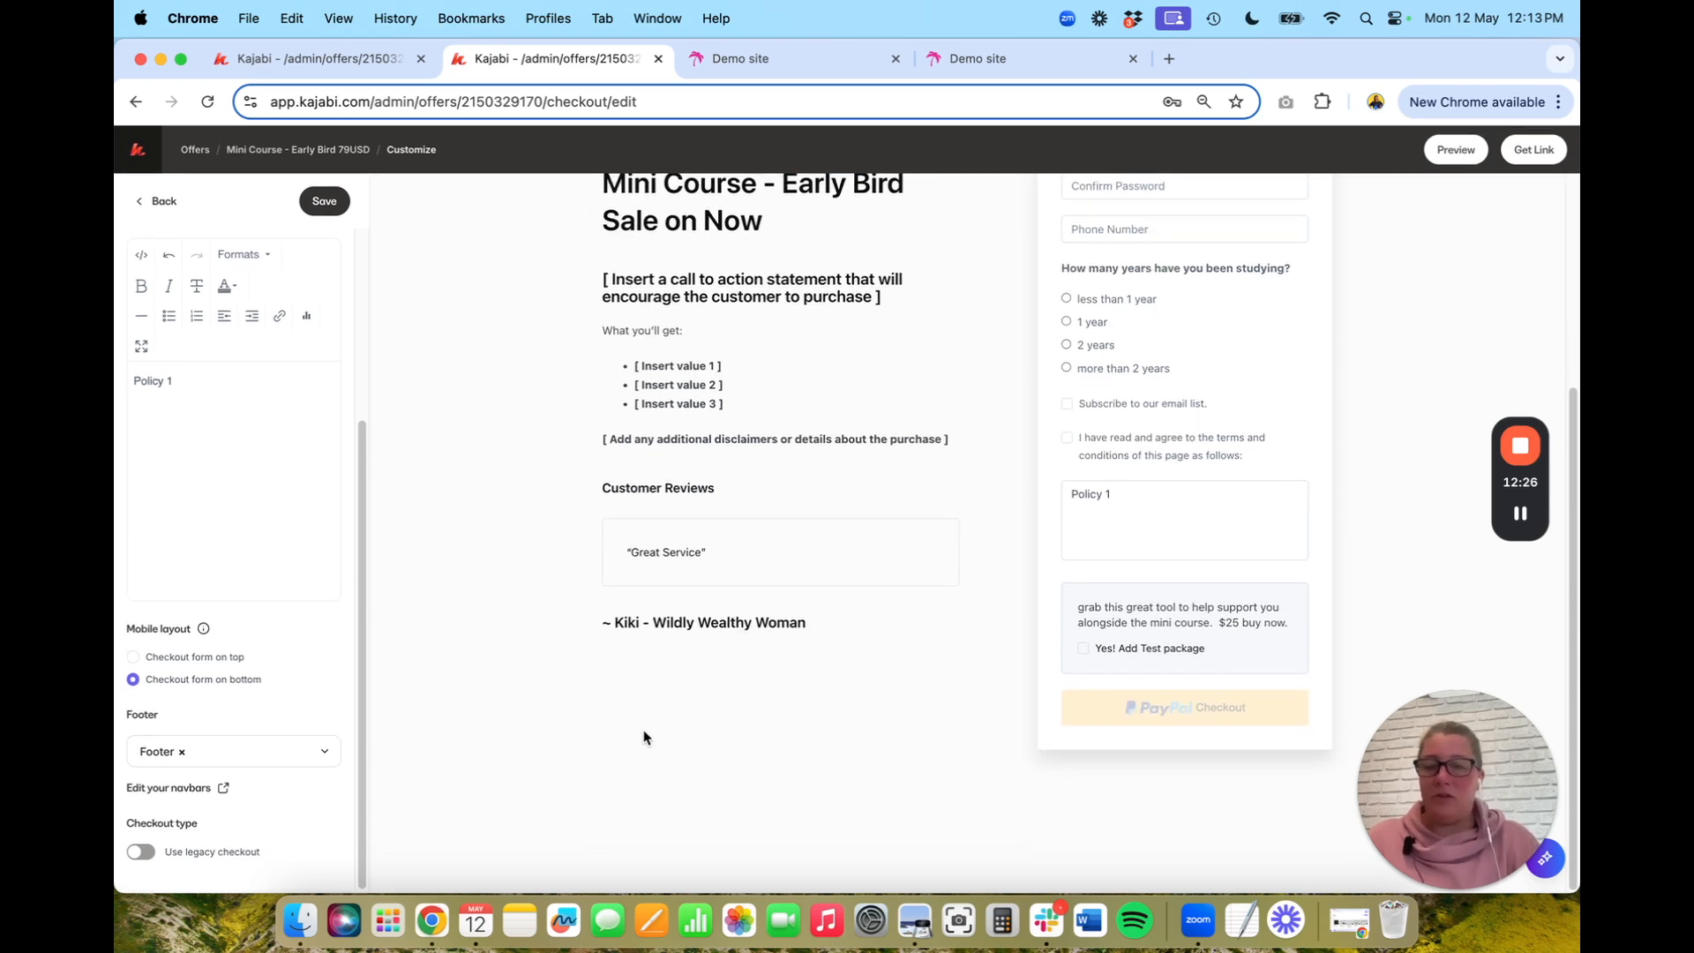
mouse_move(915, 837)
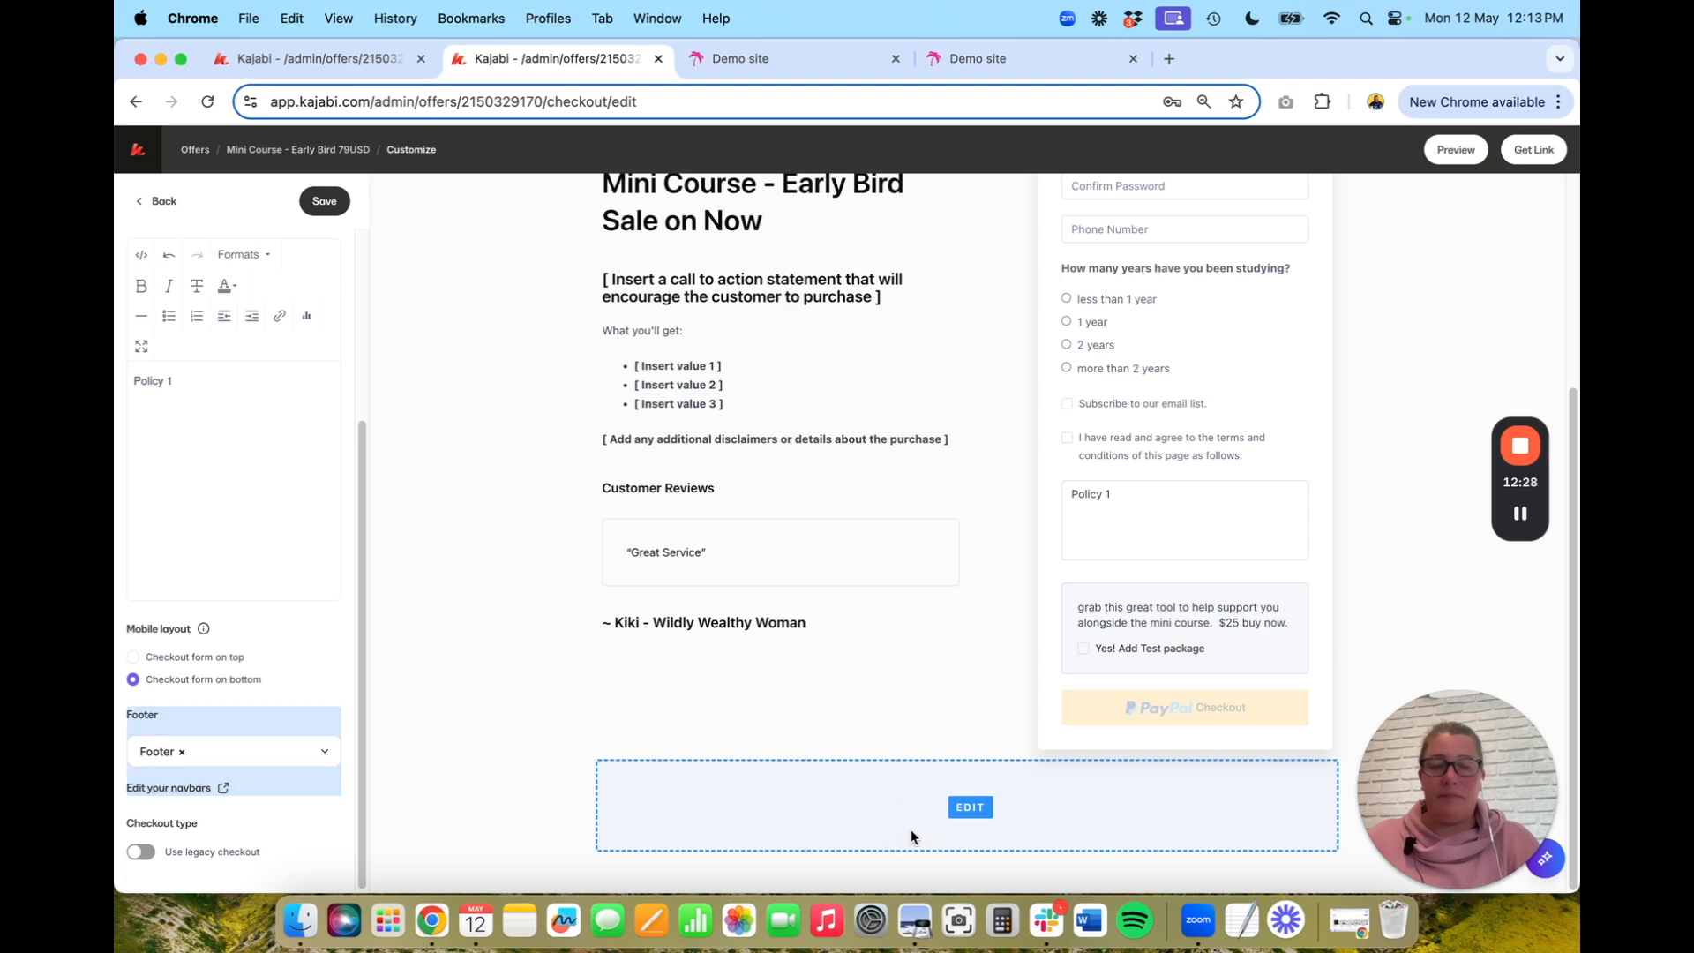
Change the checkout page's footer navbar to "Main Menu" and save
left_click(311, 751)
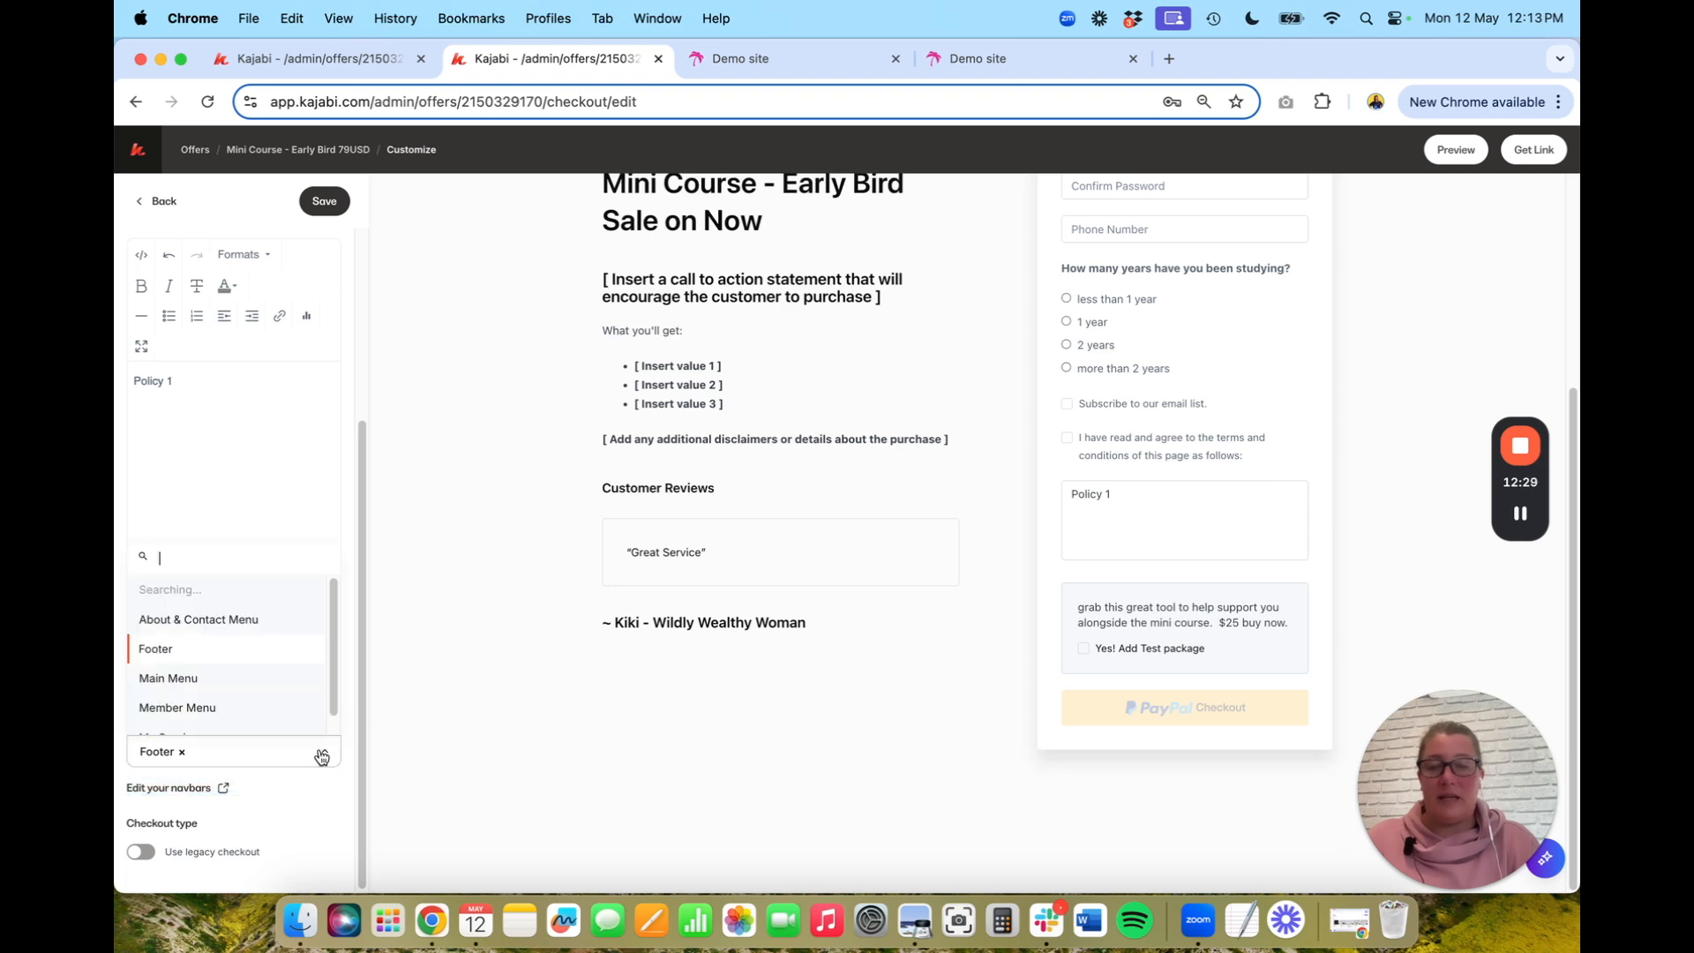
left_click(246, 669)
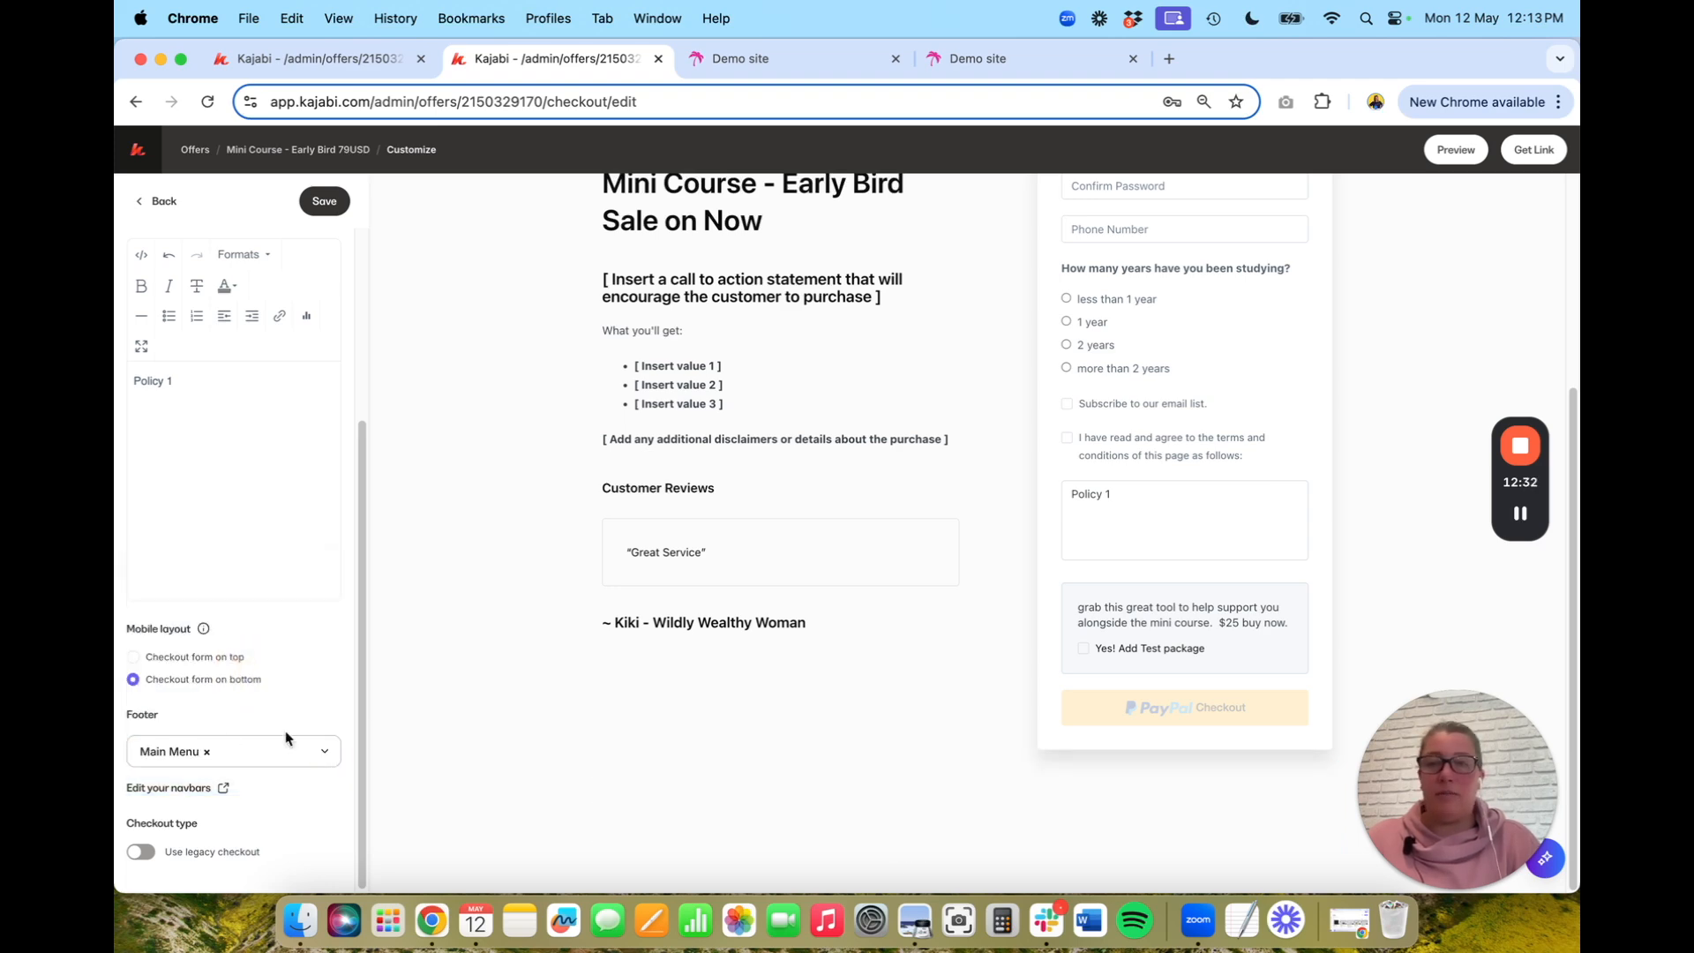
left_click(325, 211)
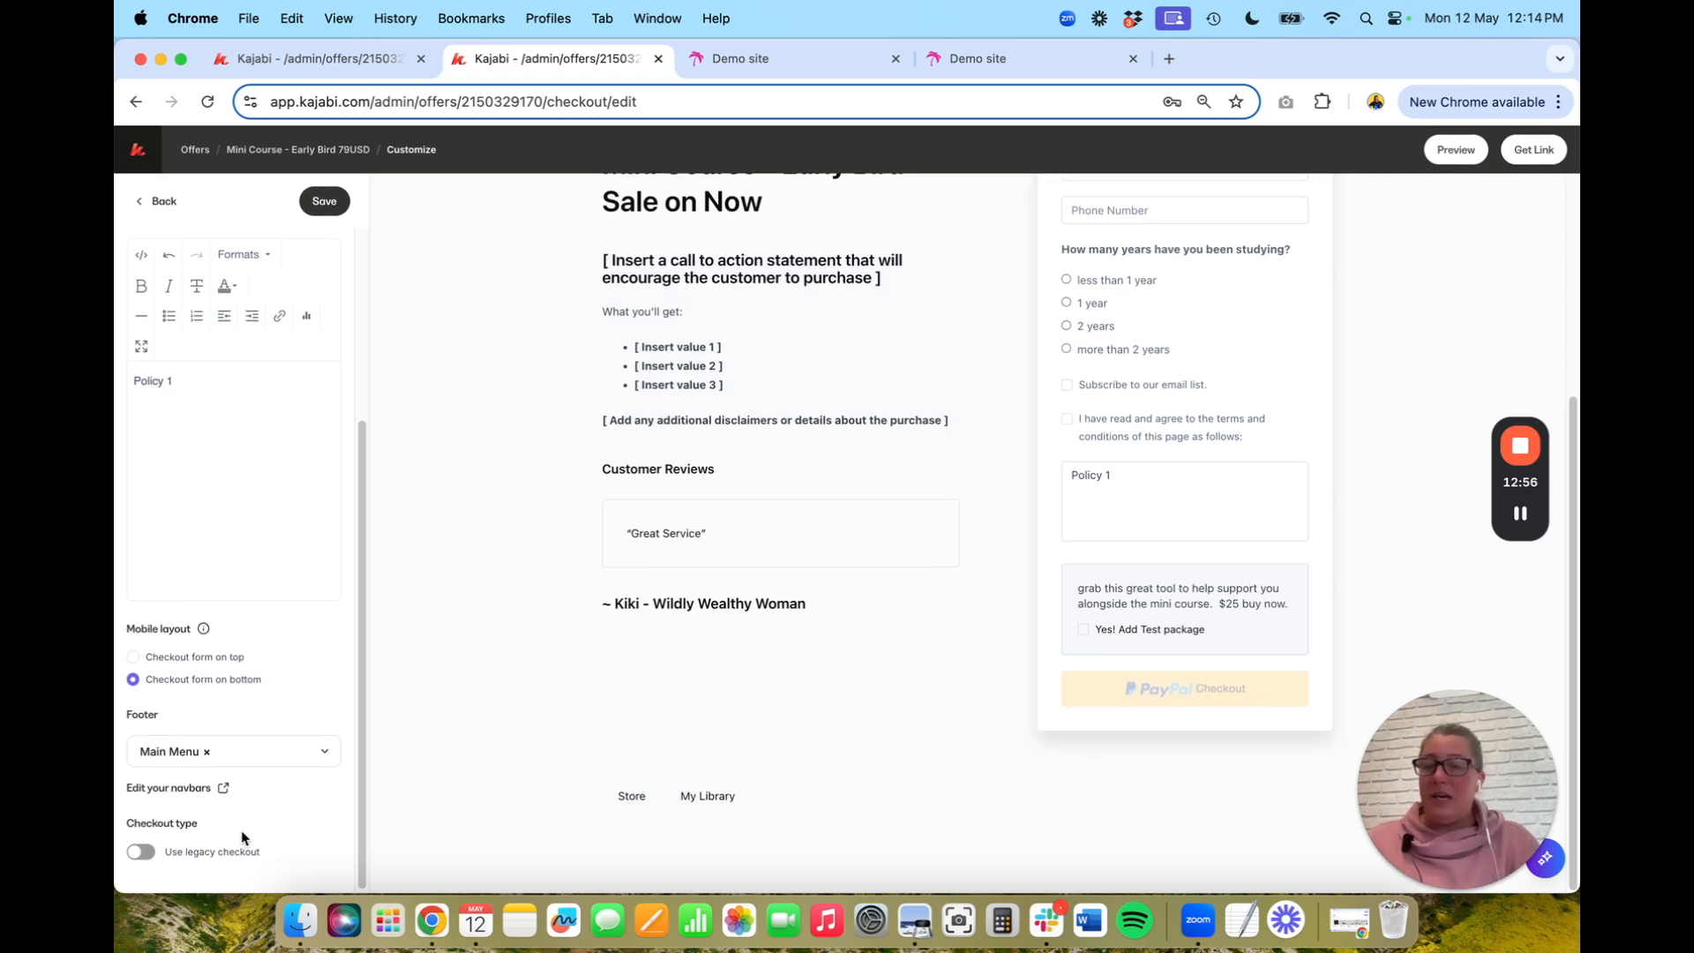
Try the legacy checkout option, turn it back off, and save the checkout page
left_click(141, 852)
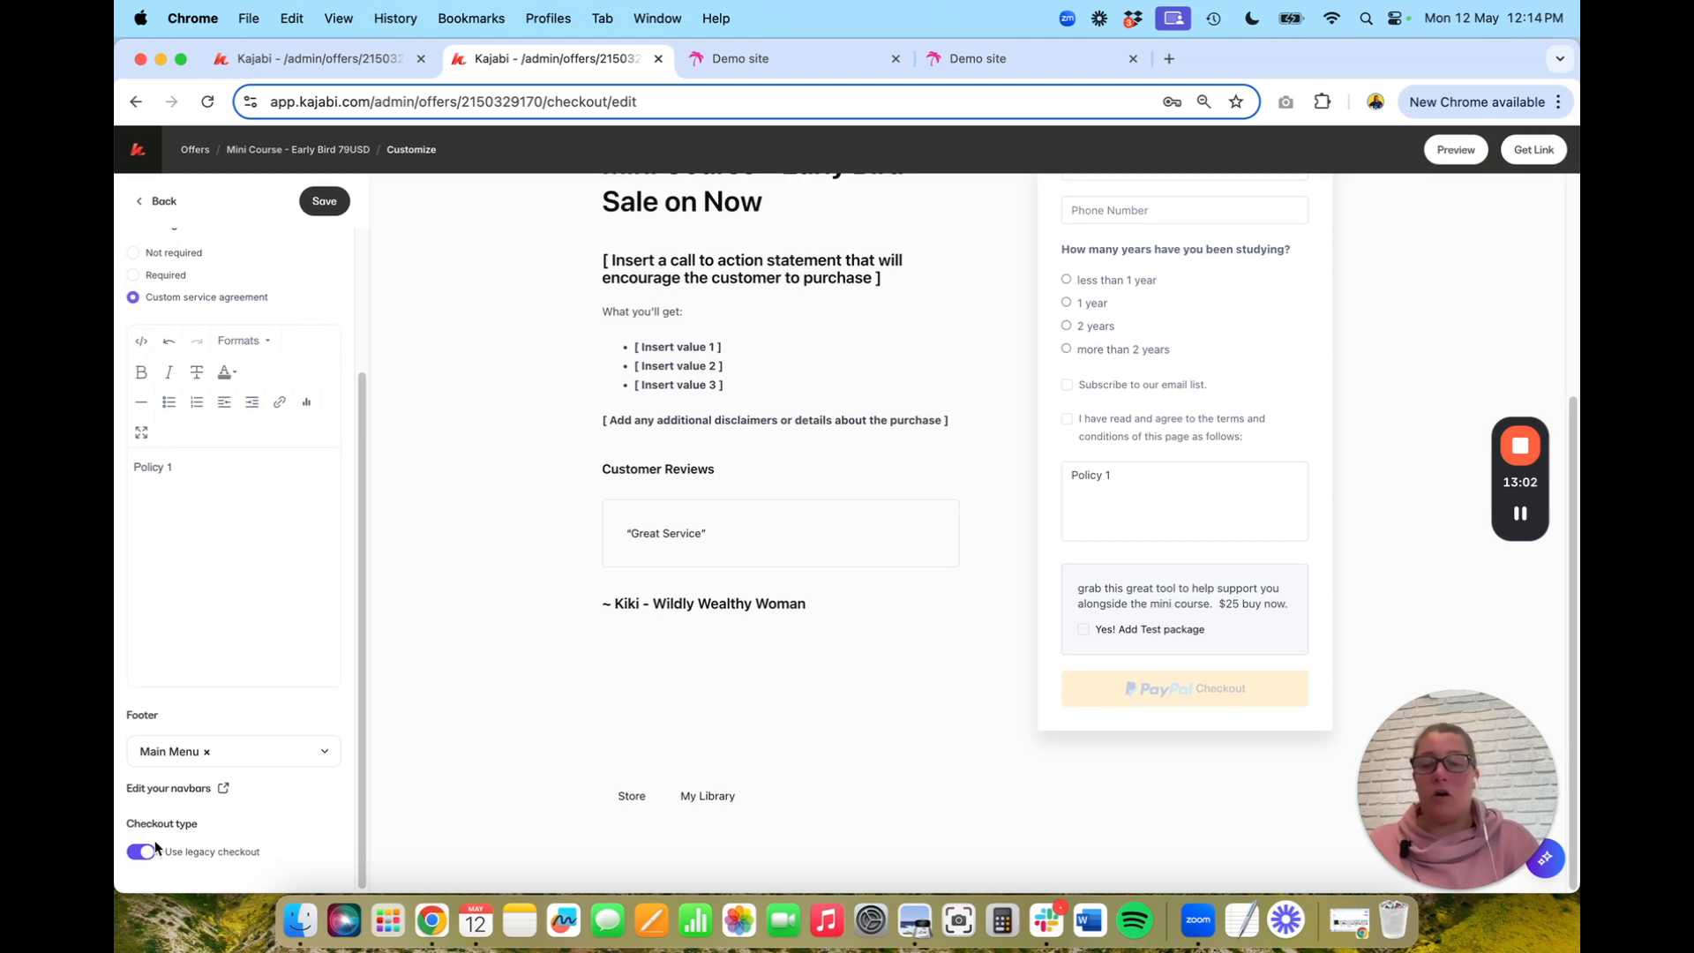
left_click(137, 854)
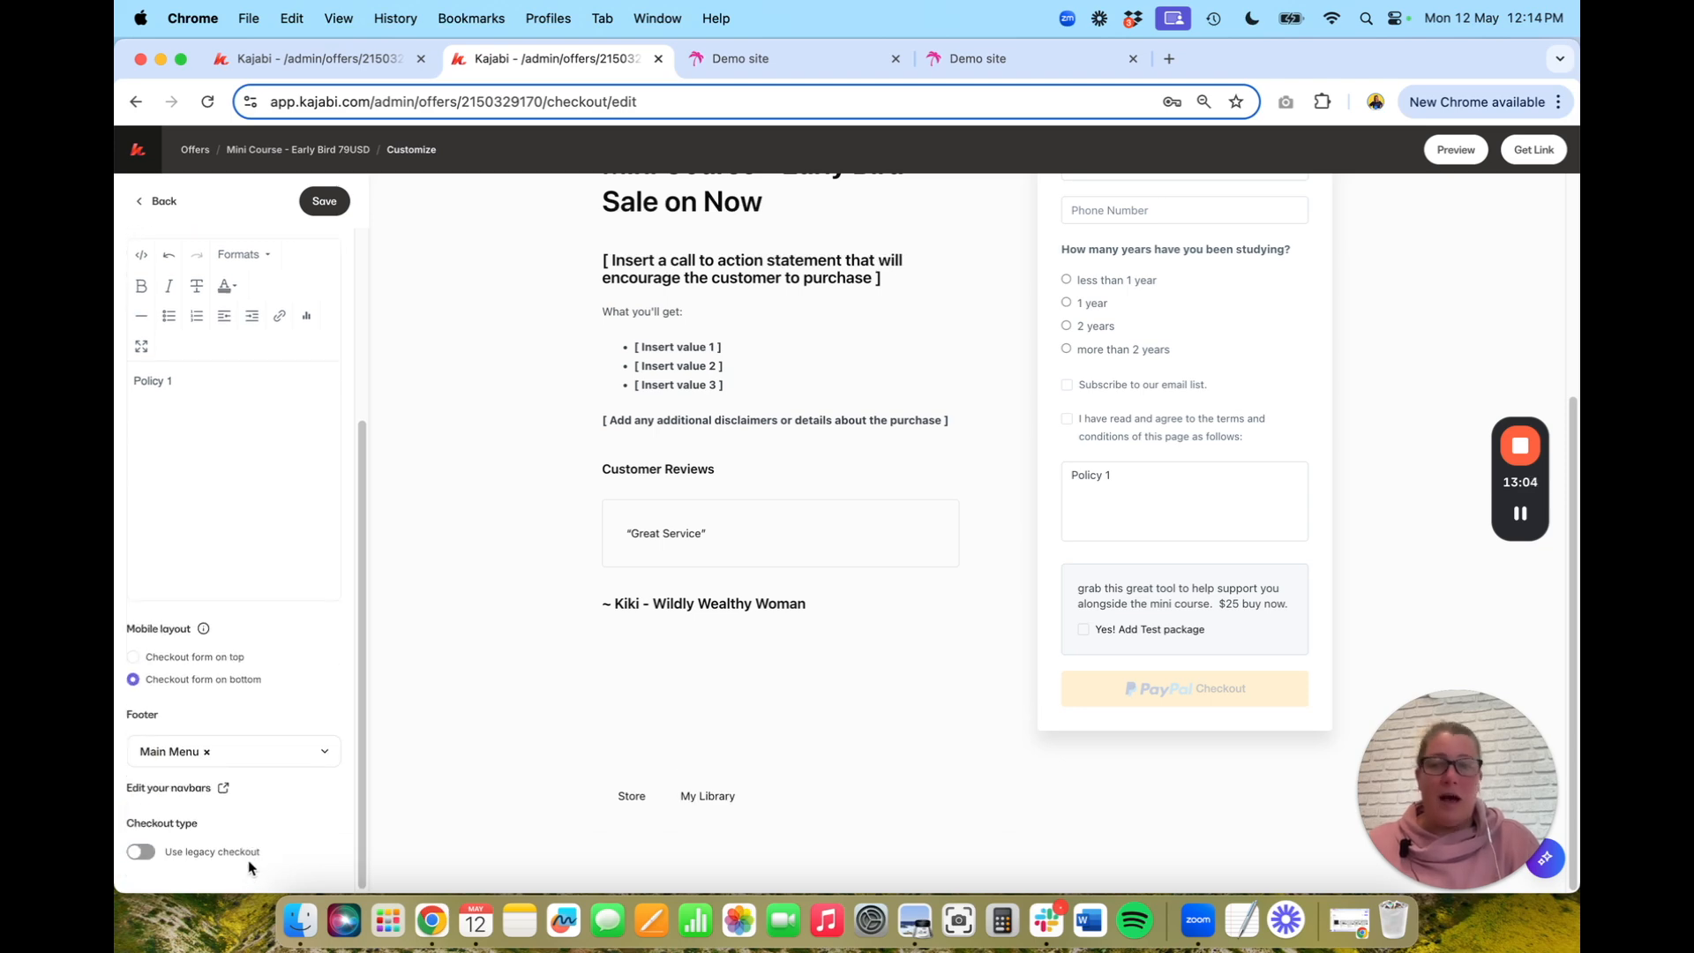
left_click(324, 201)
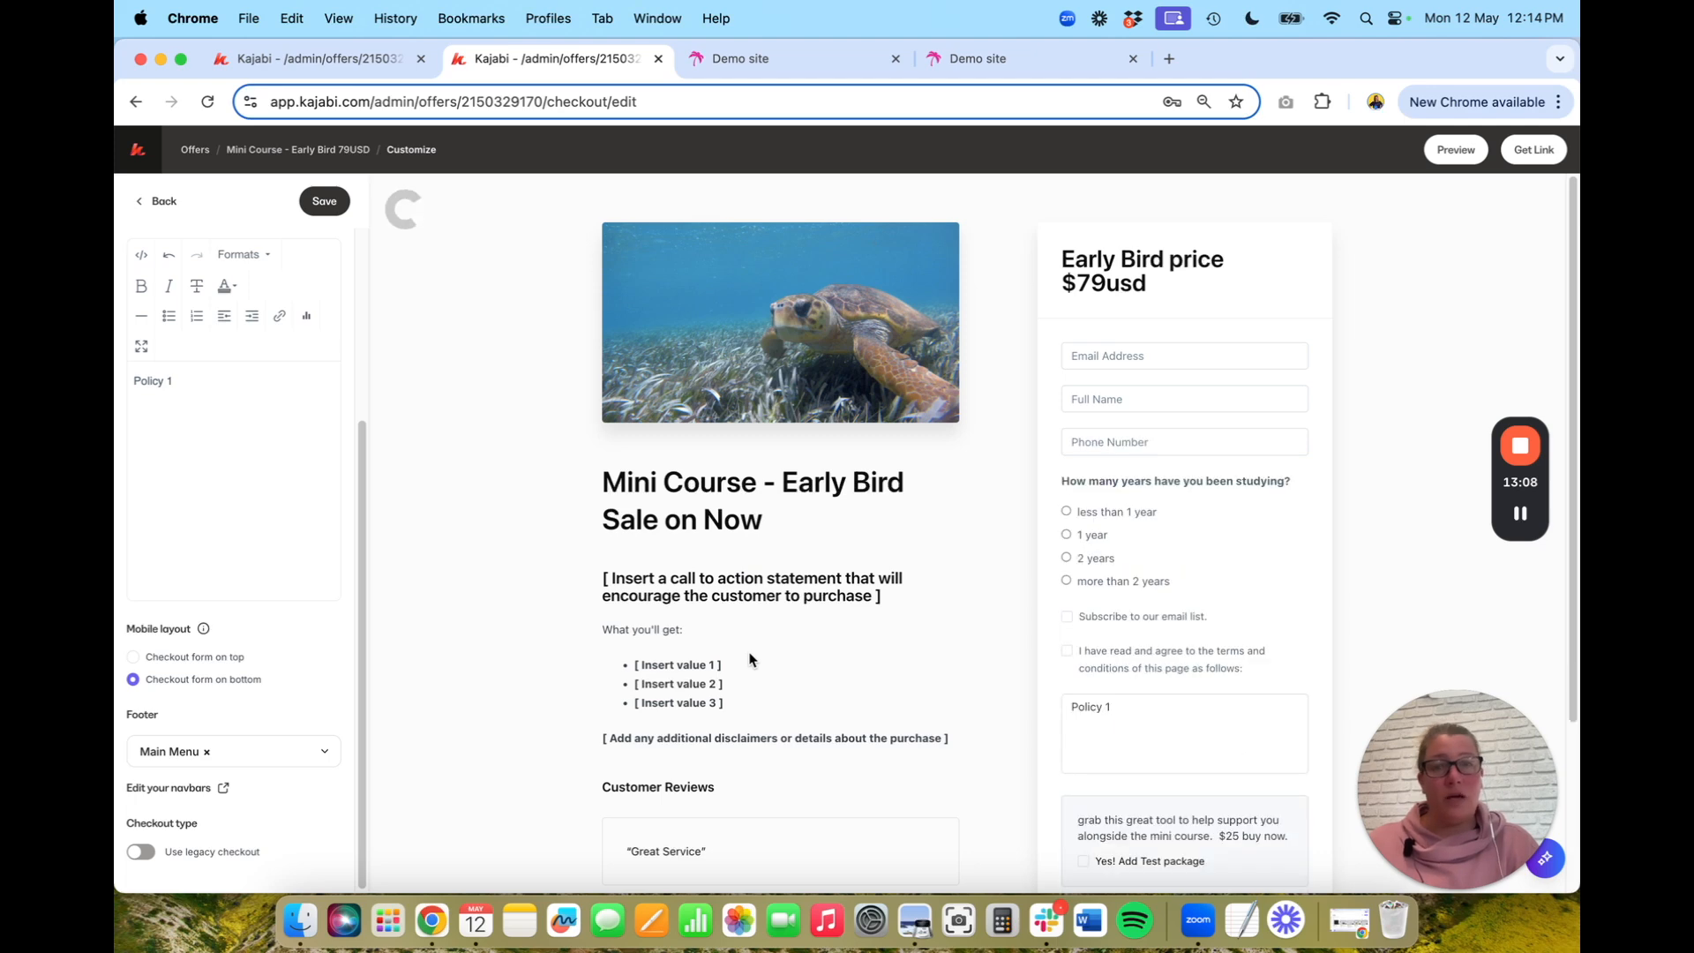
Leave the additional settings, open the checkout preview in a new tab and review the page down to the PayPal checkout and footer
left_click(159, 203)
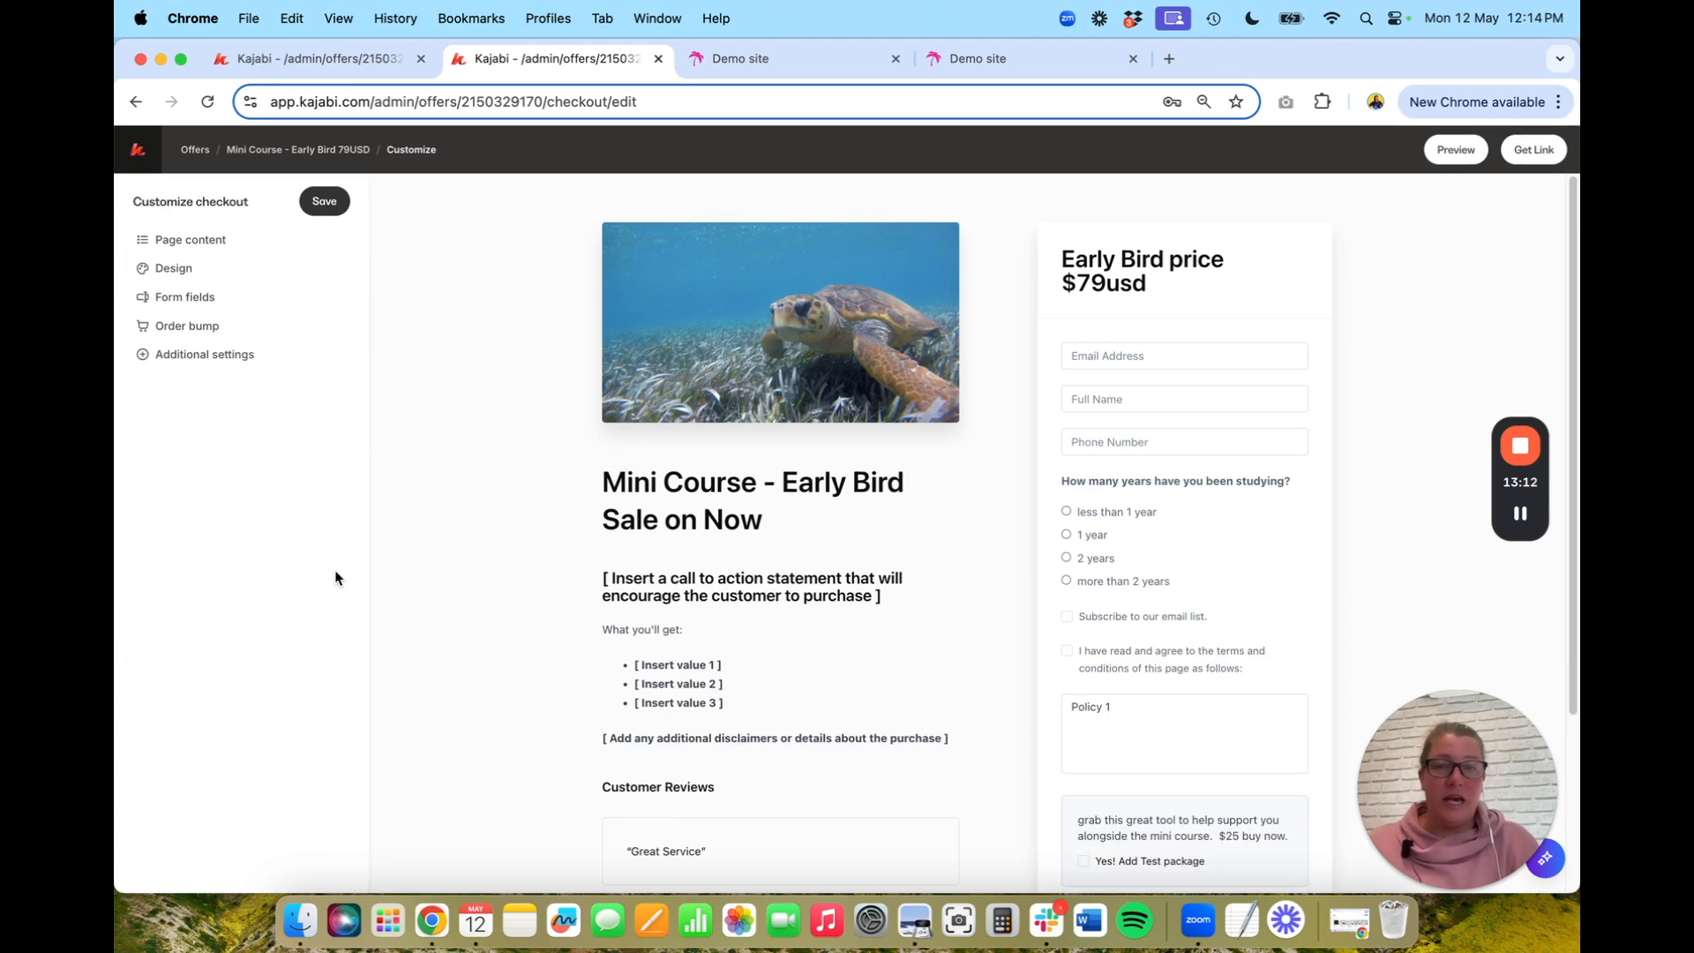
left_click(1468, 156)
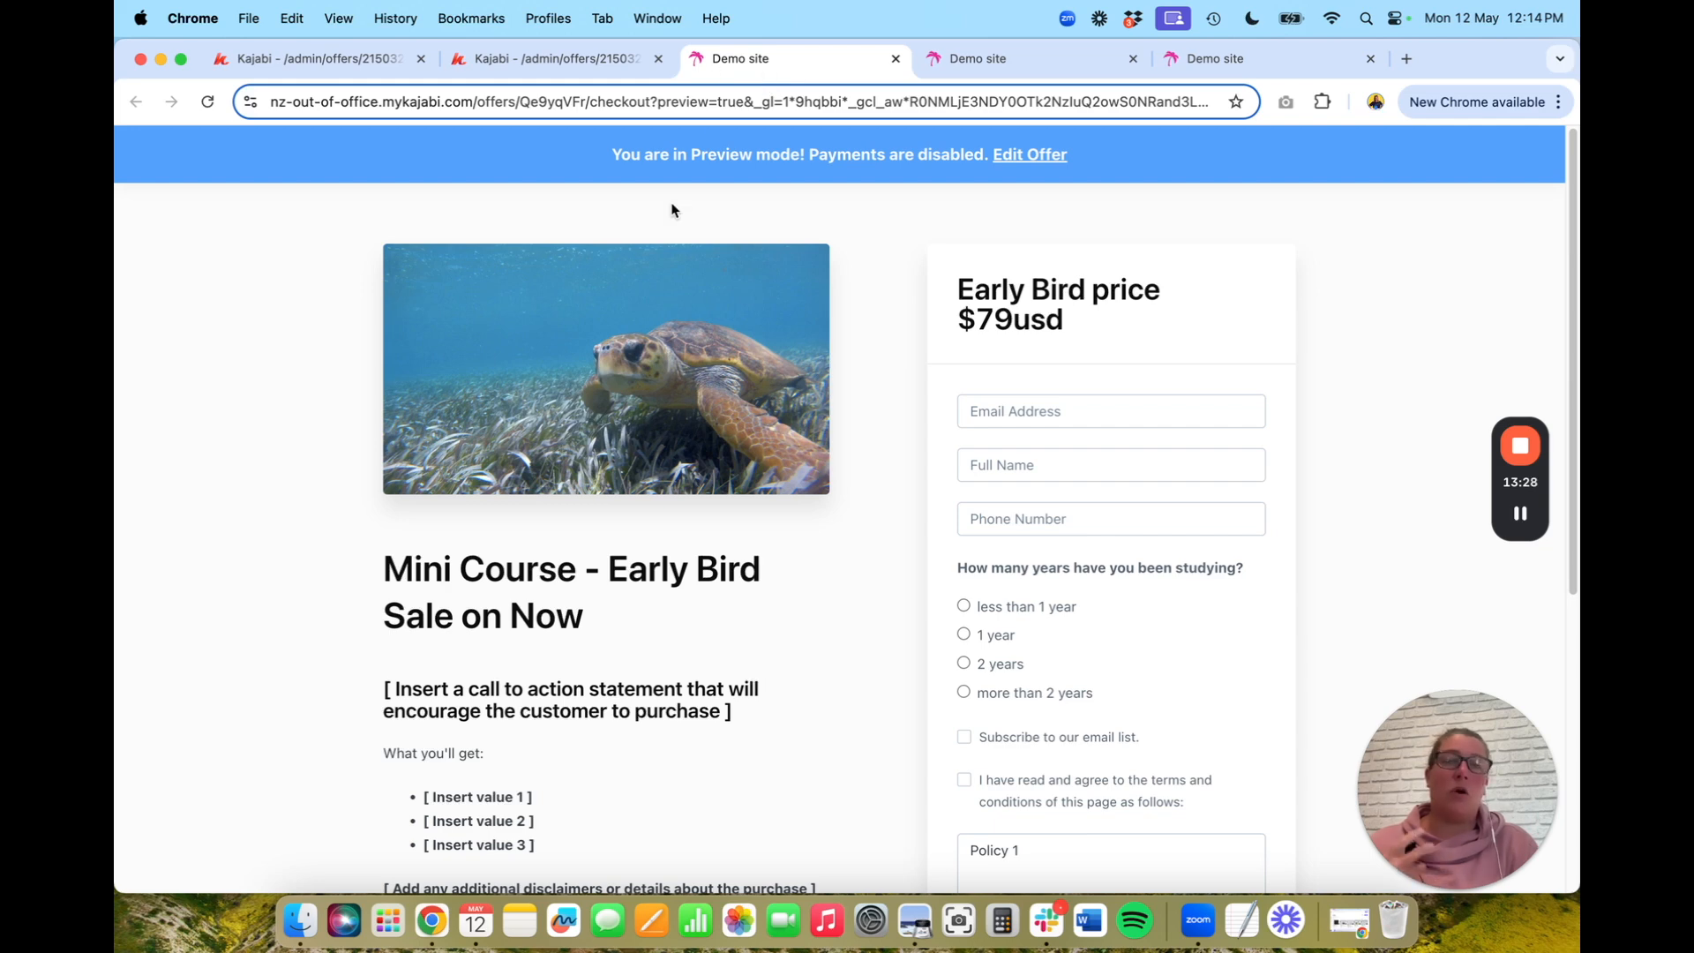
scroll(485, 231, "down", 2)
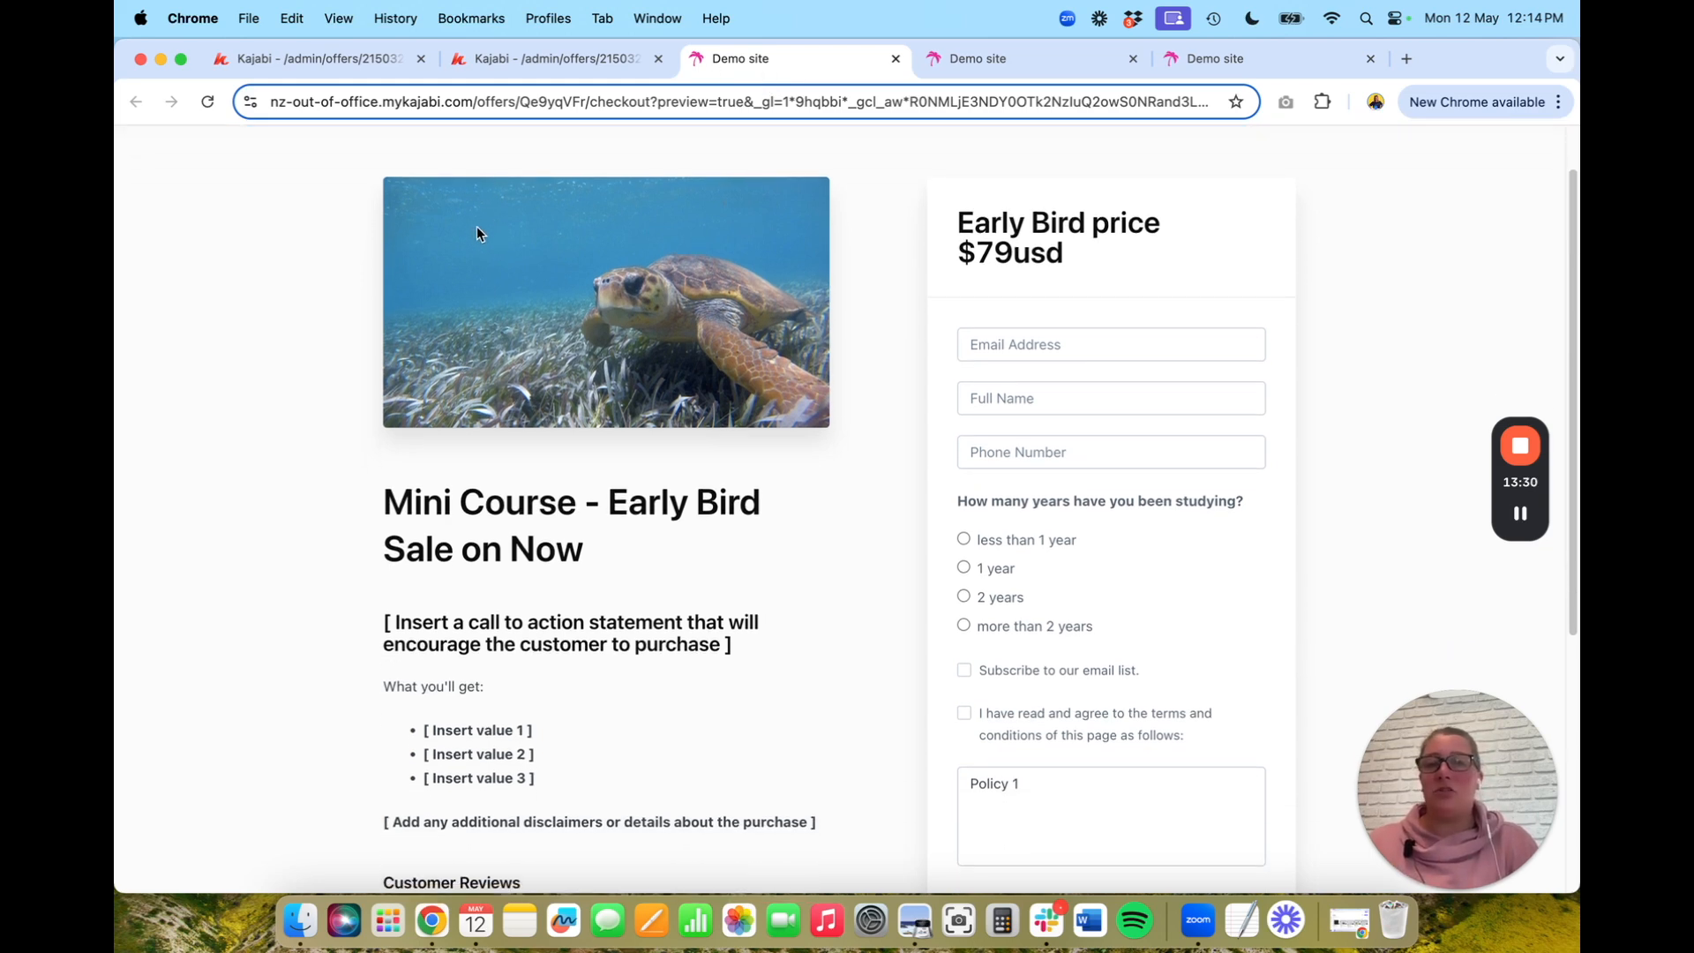
scroll(442, 528, "up", 2)
scroll(442, 539, "down", 5)
scroll(443, 538, "down", 3)
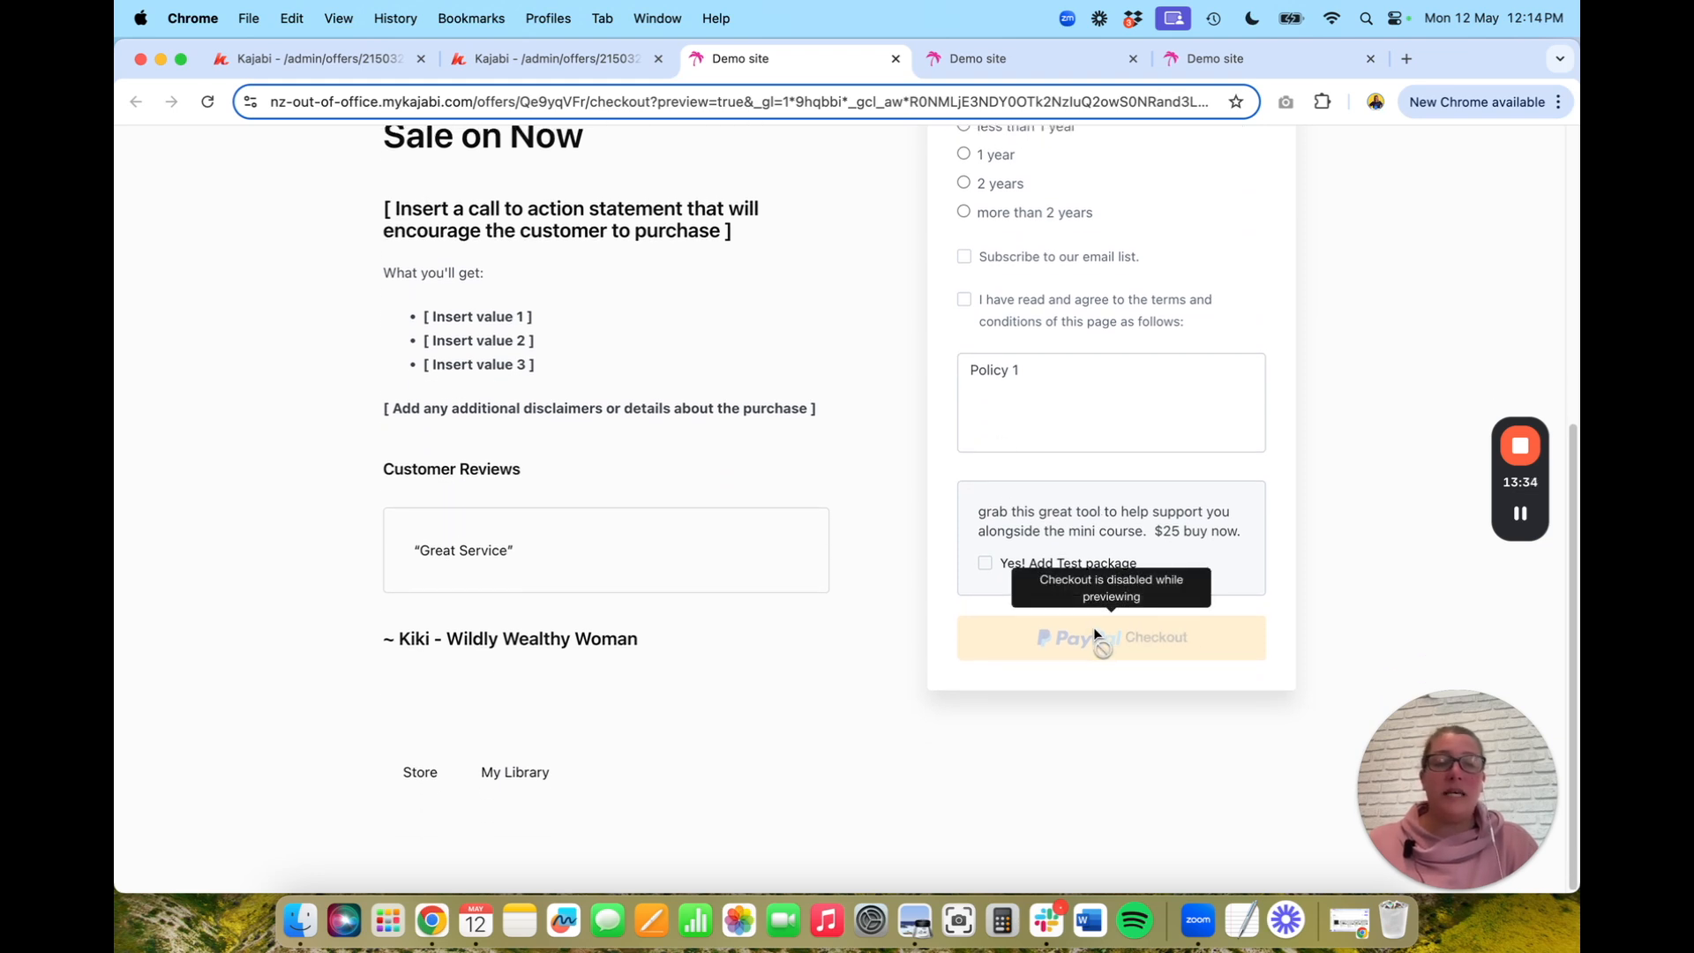
scroll(1029, 442, "up", 1)
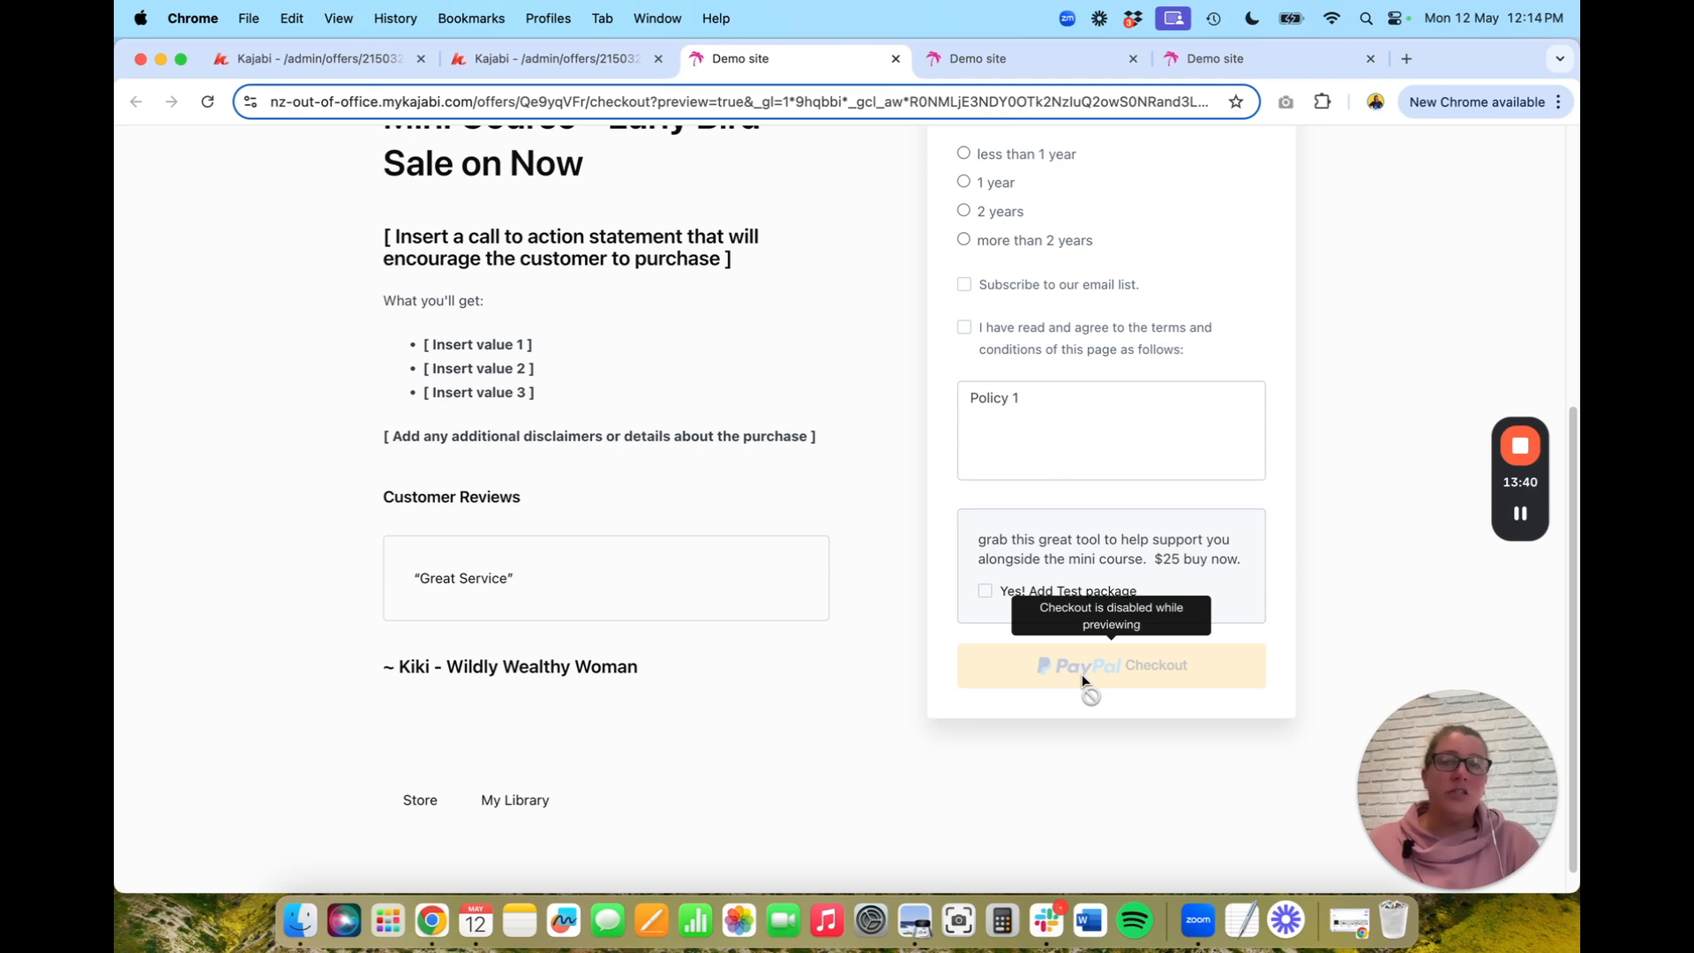
scroll(1081, 674, "up", 10)
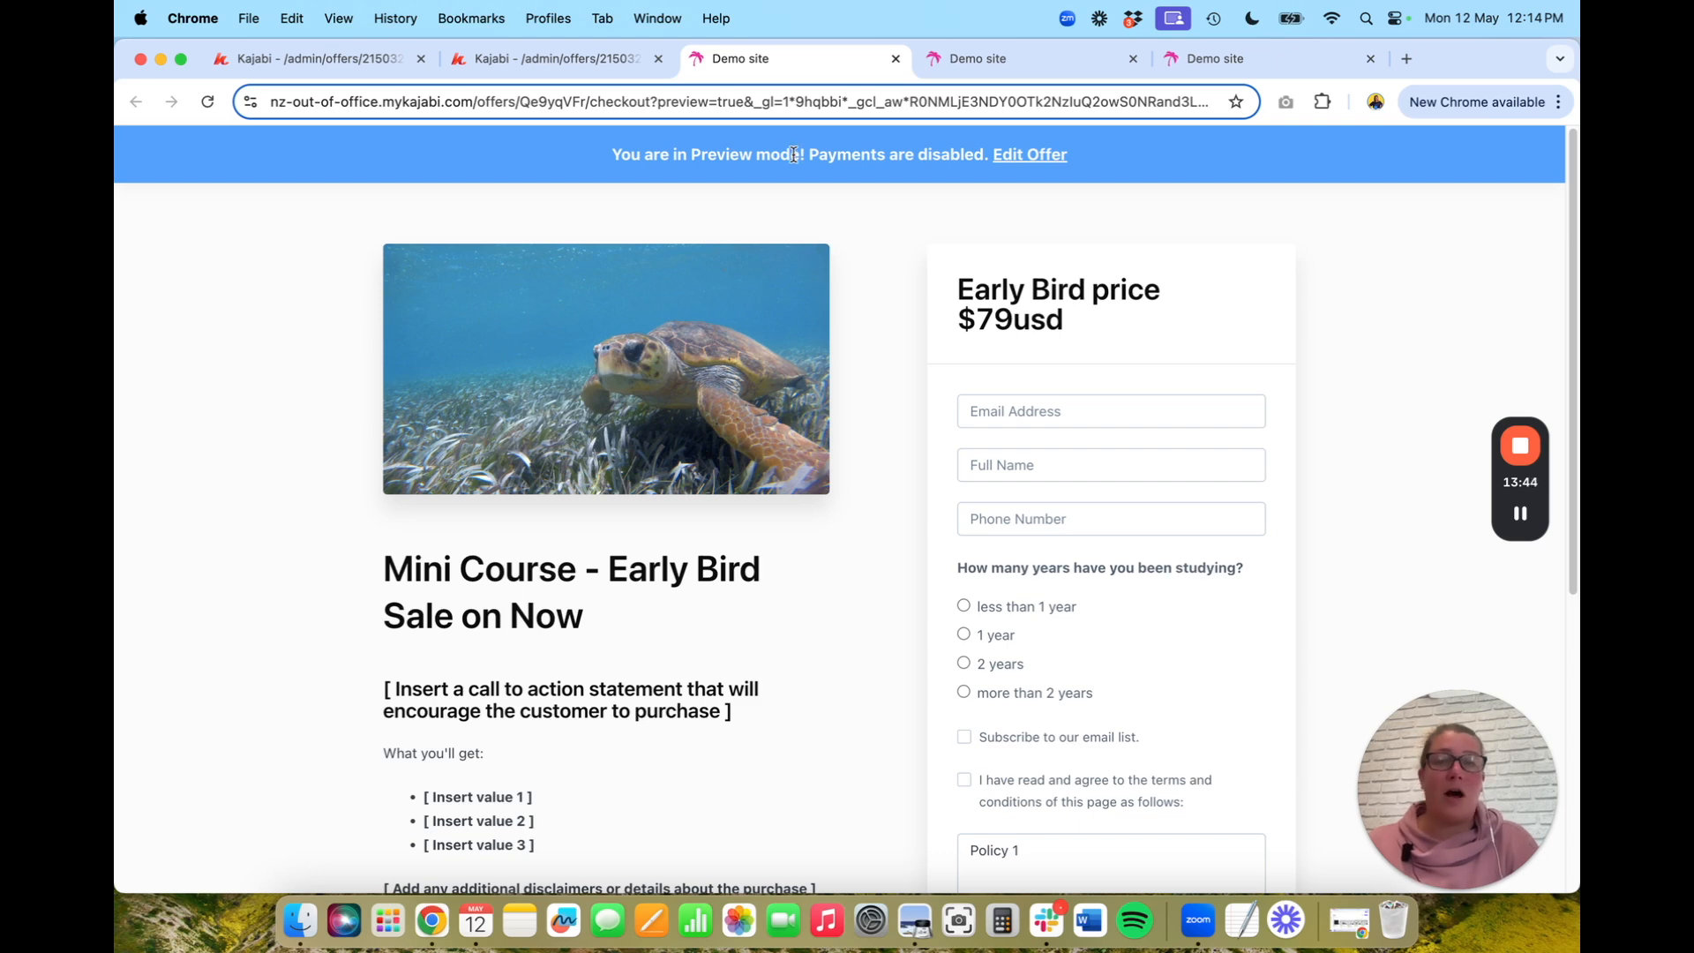
scroll(922, 302, "down", 1)
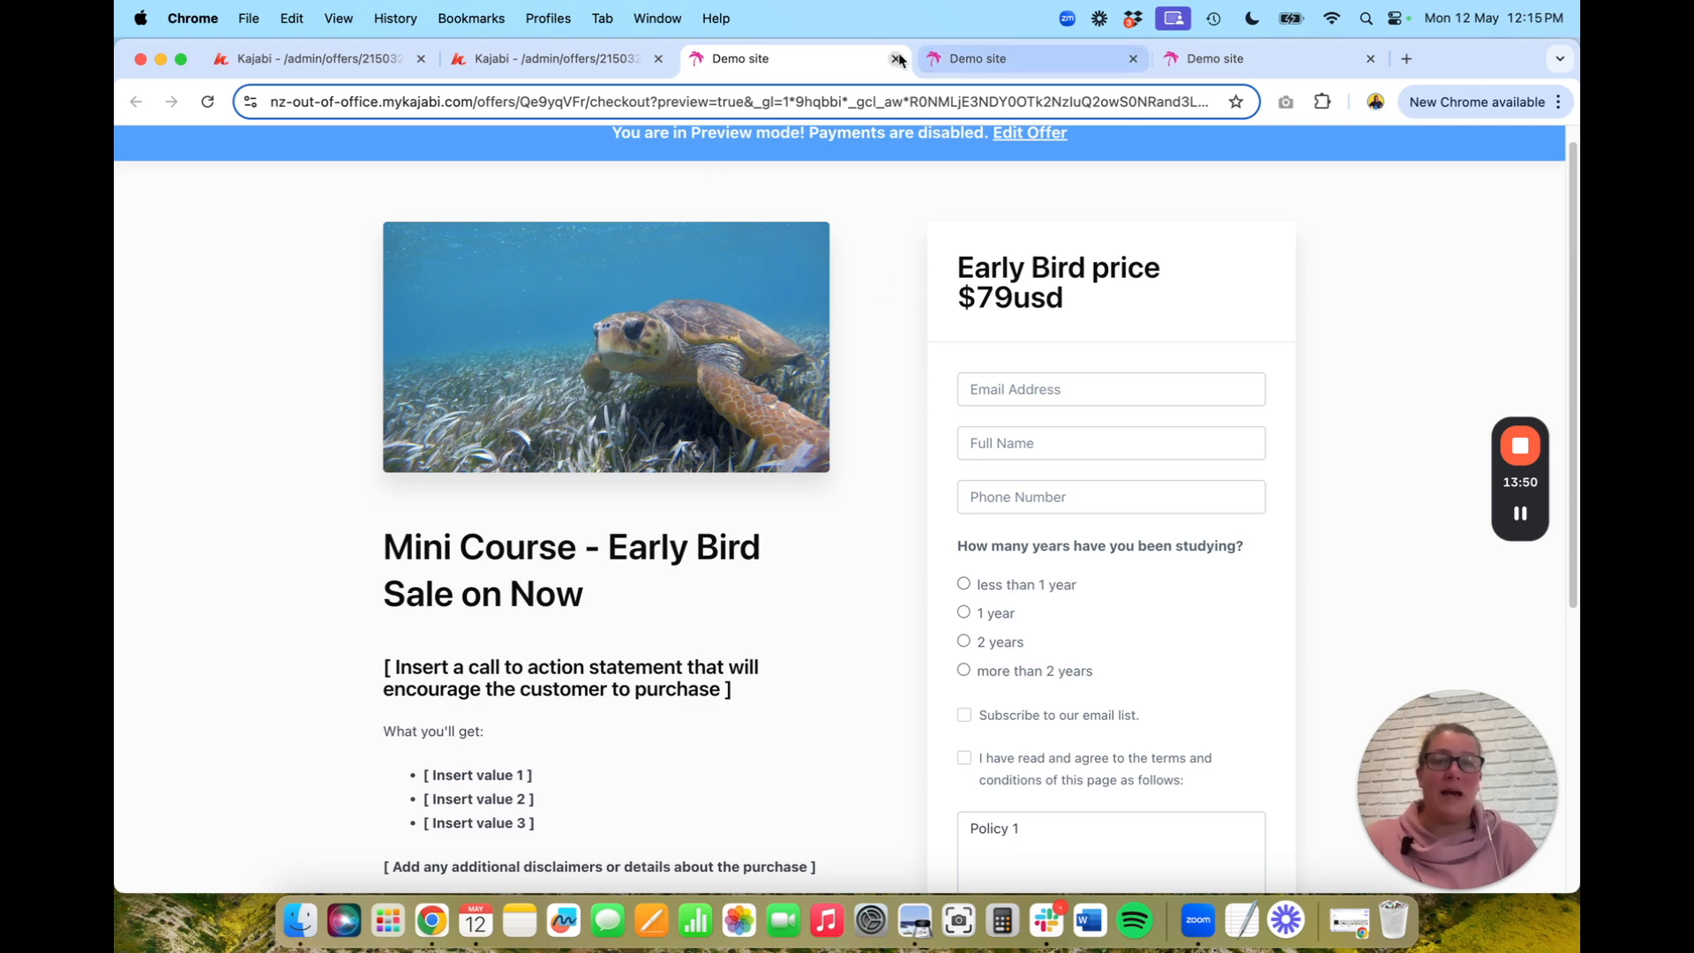
Close all three checkout preview tabs and return to the checkout editor
left_click(896, 58)
left_click(903, 58)
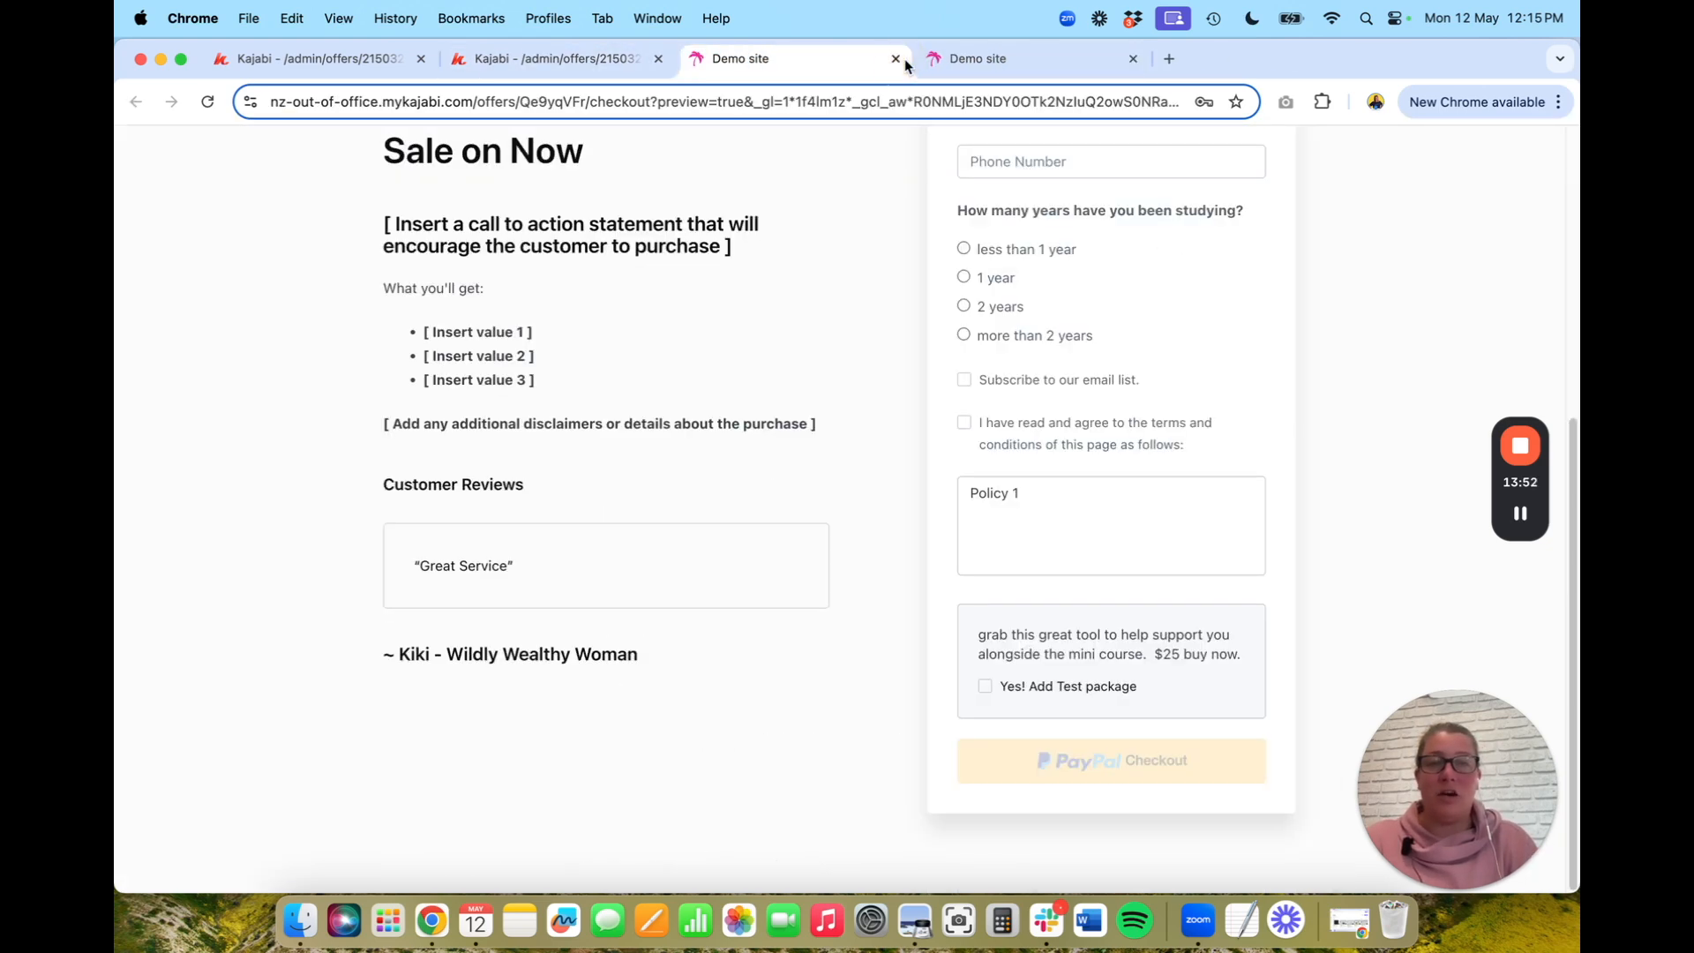
key("super+r")
left_click(896, 59)
scroll(620, 439, "up", 2)
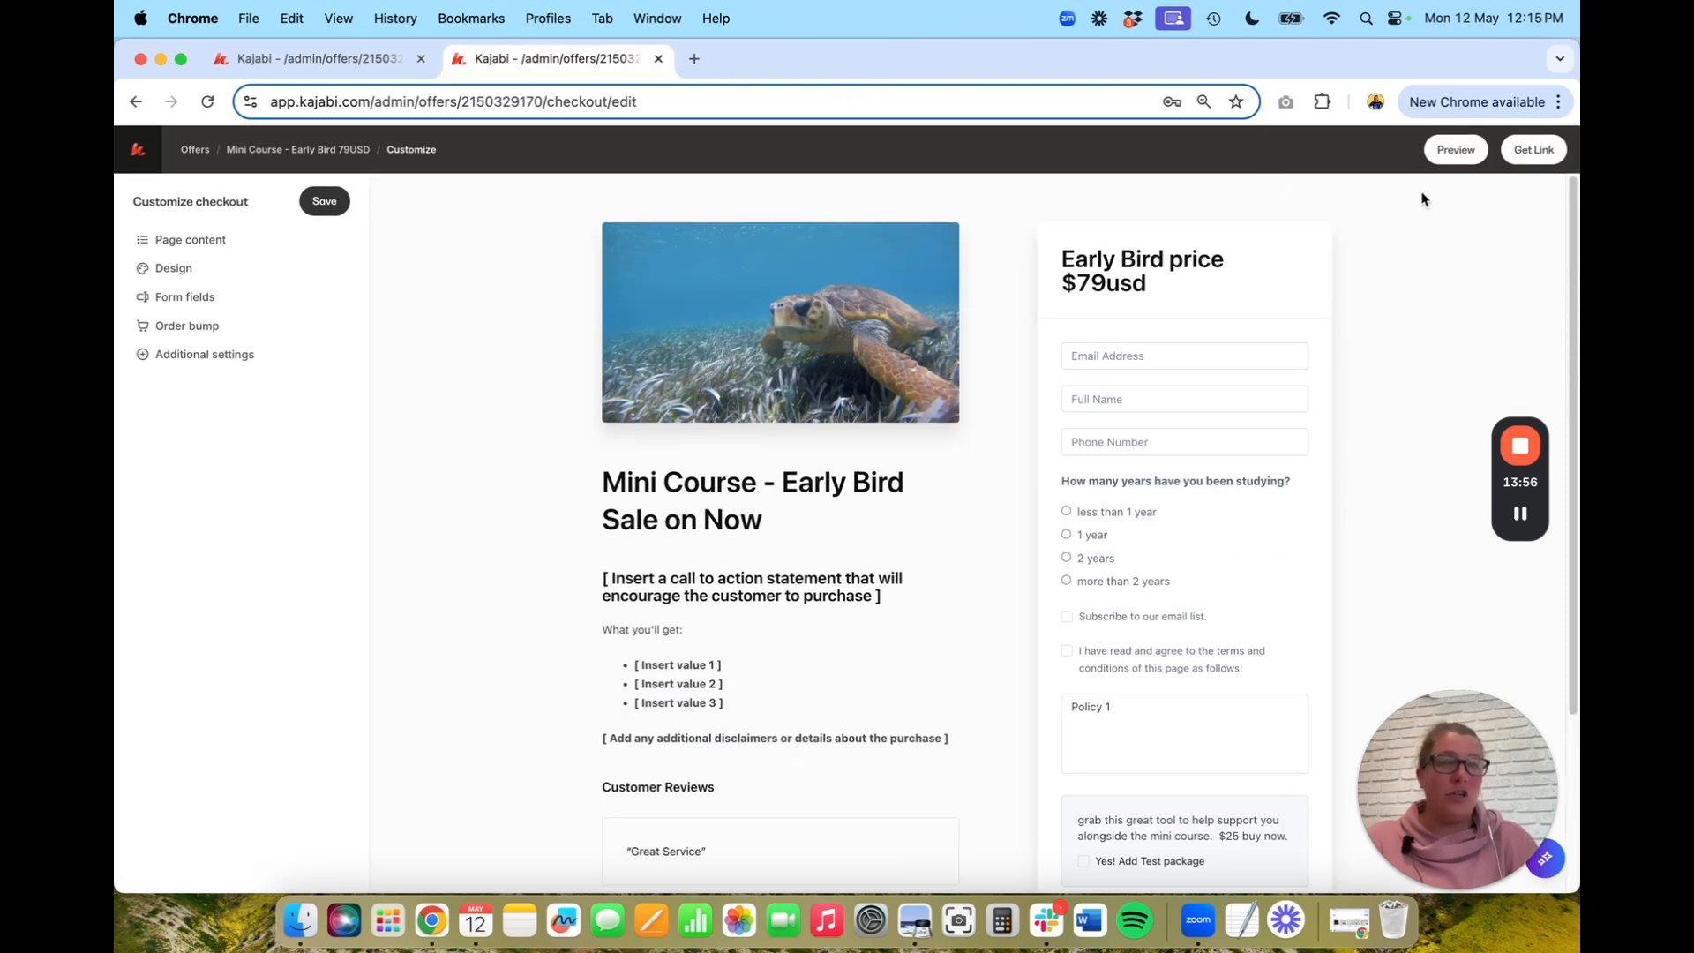
Get the offer's shareable link, copy it, and close the link dialog
left_click(1540, 151)
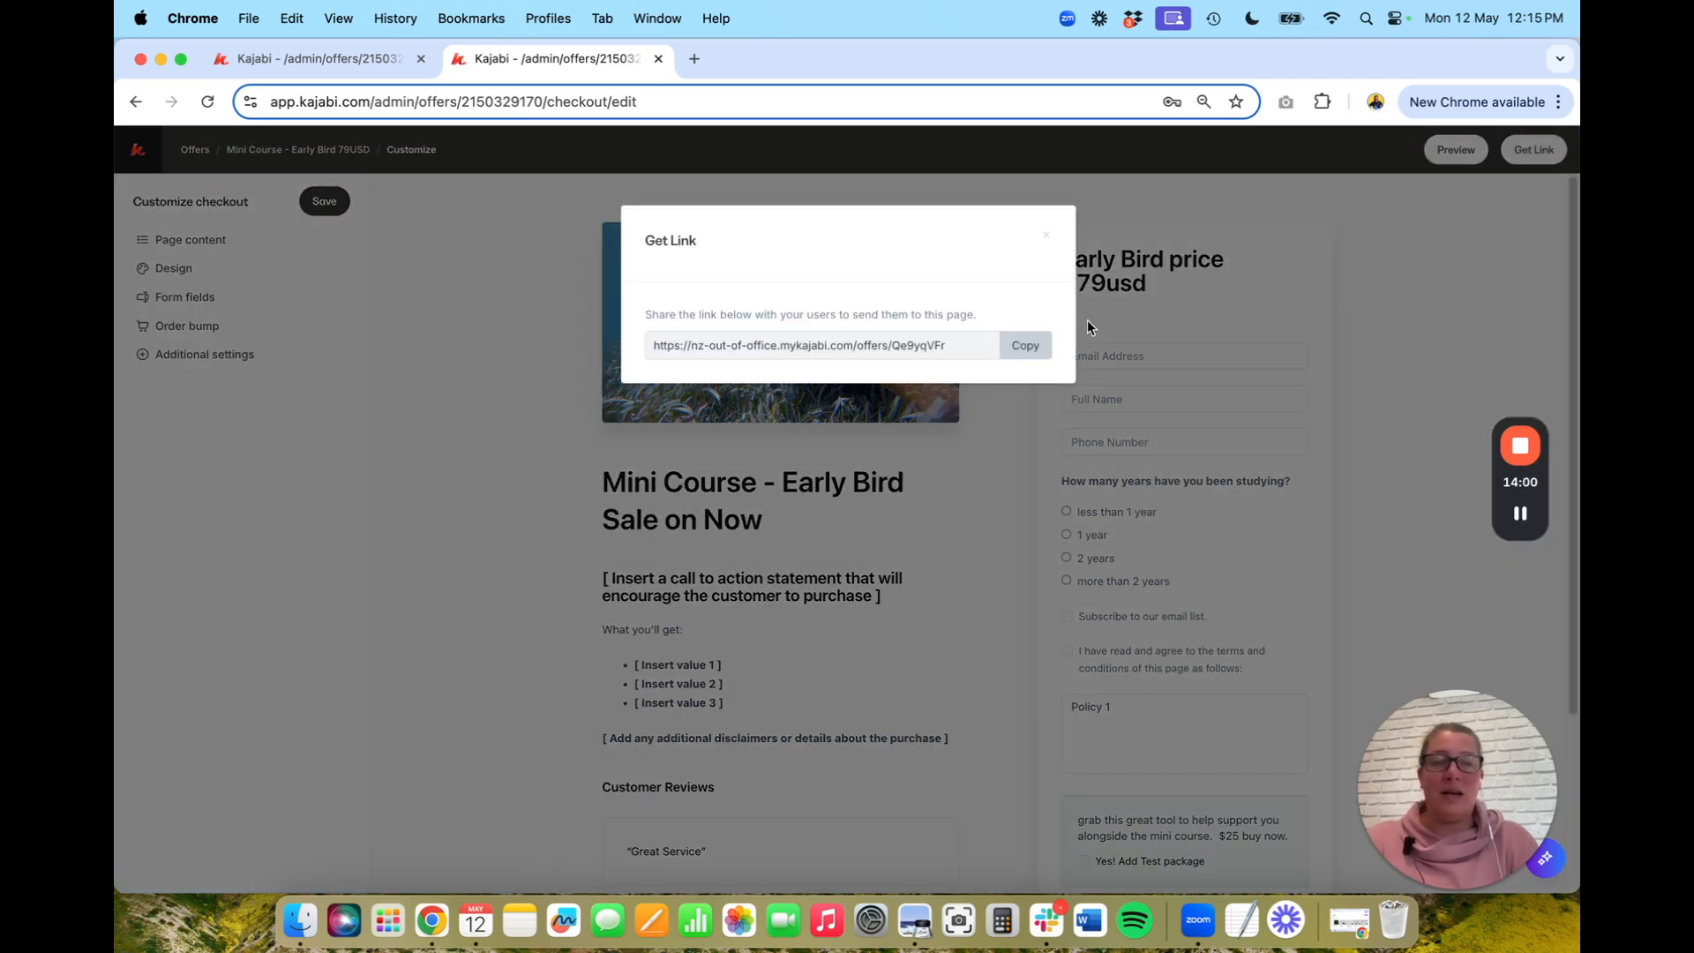
left_click(1034, 345)
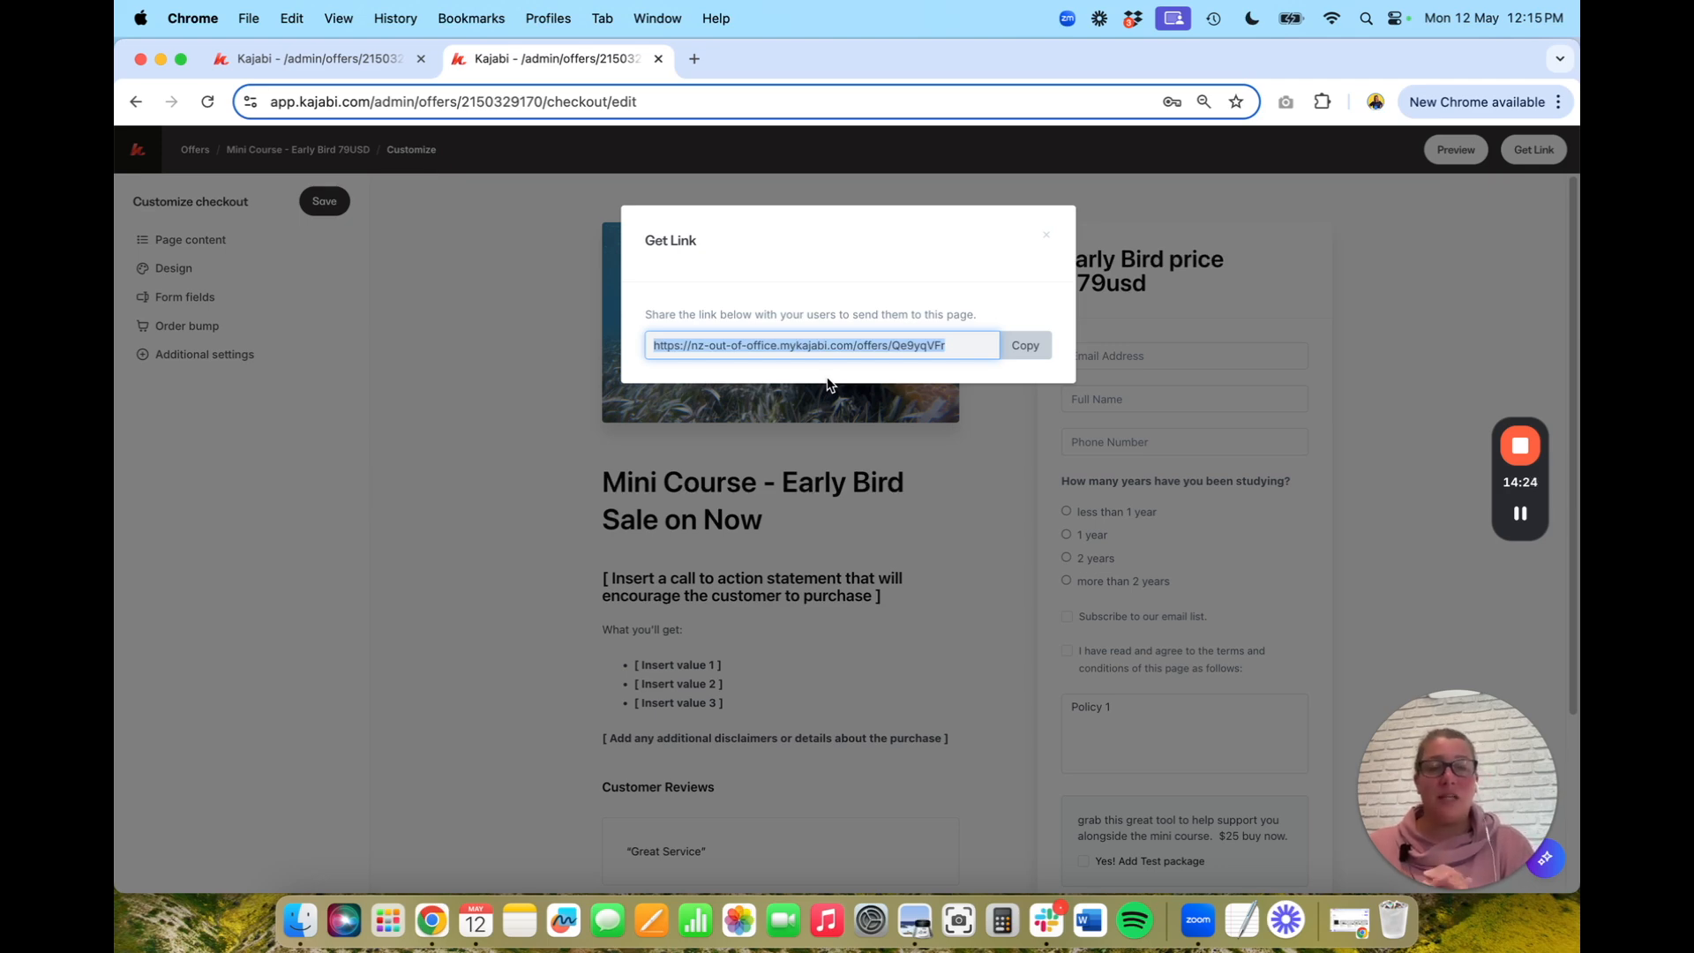
left_click(1025, 345)
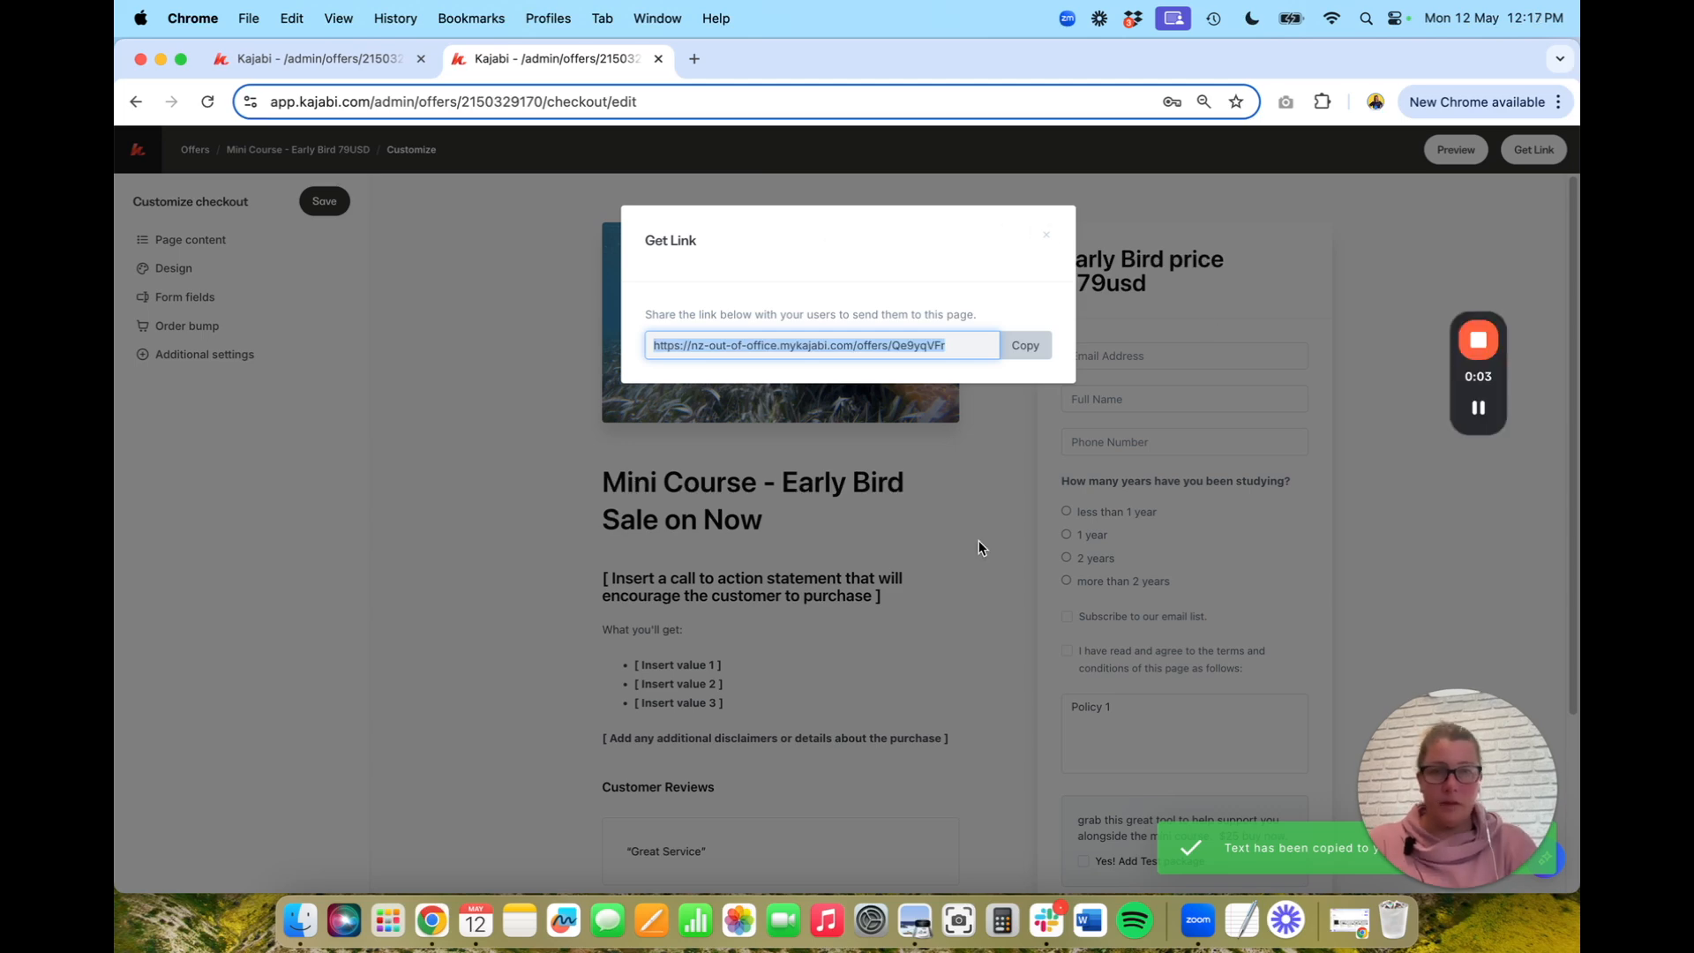
left_click(978, 540)
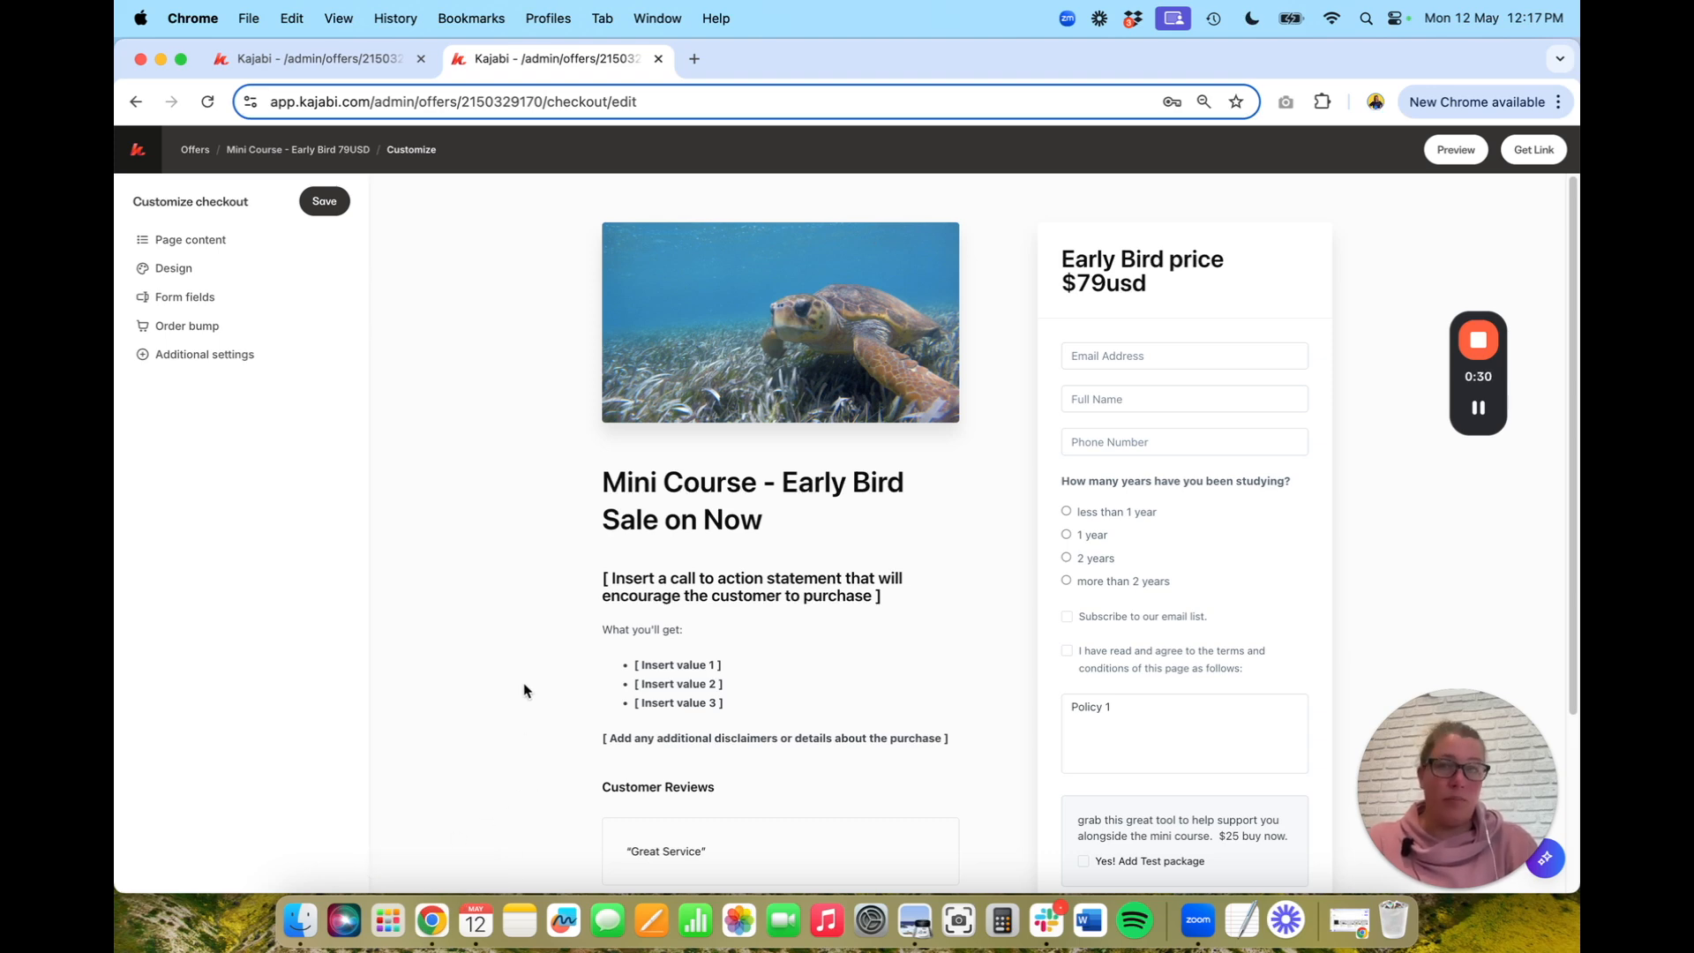
Switch to Safari and load the copied offer link
left_click(388, 921)
left_click(517, 157)
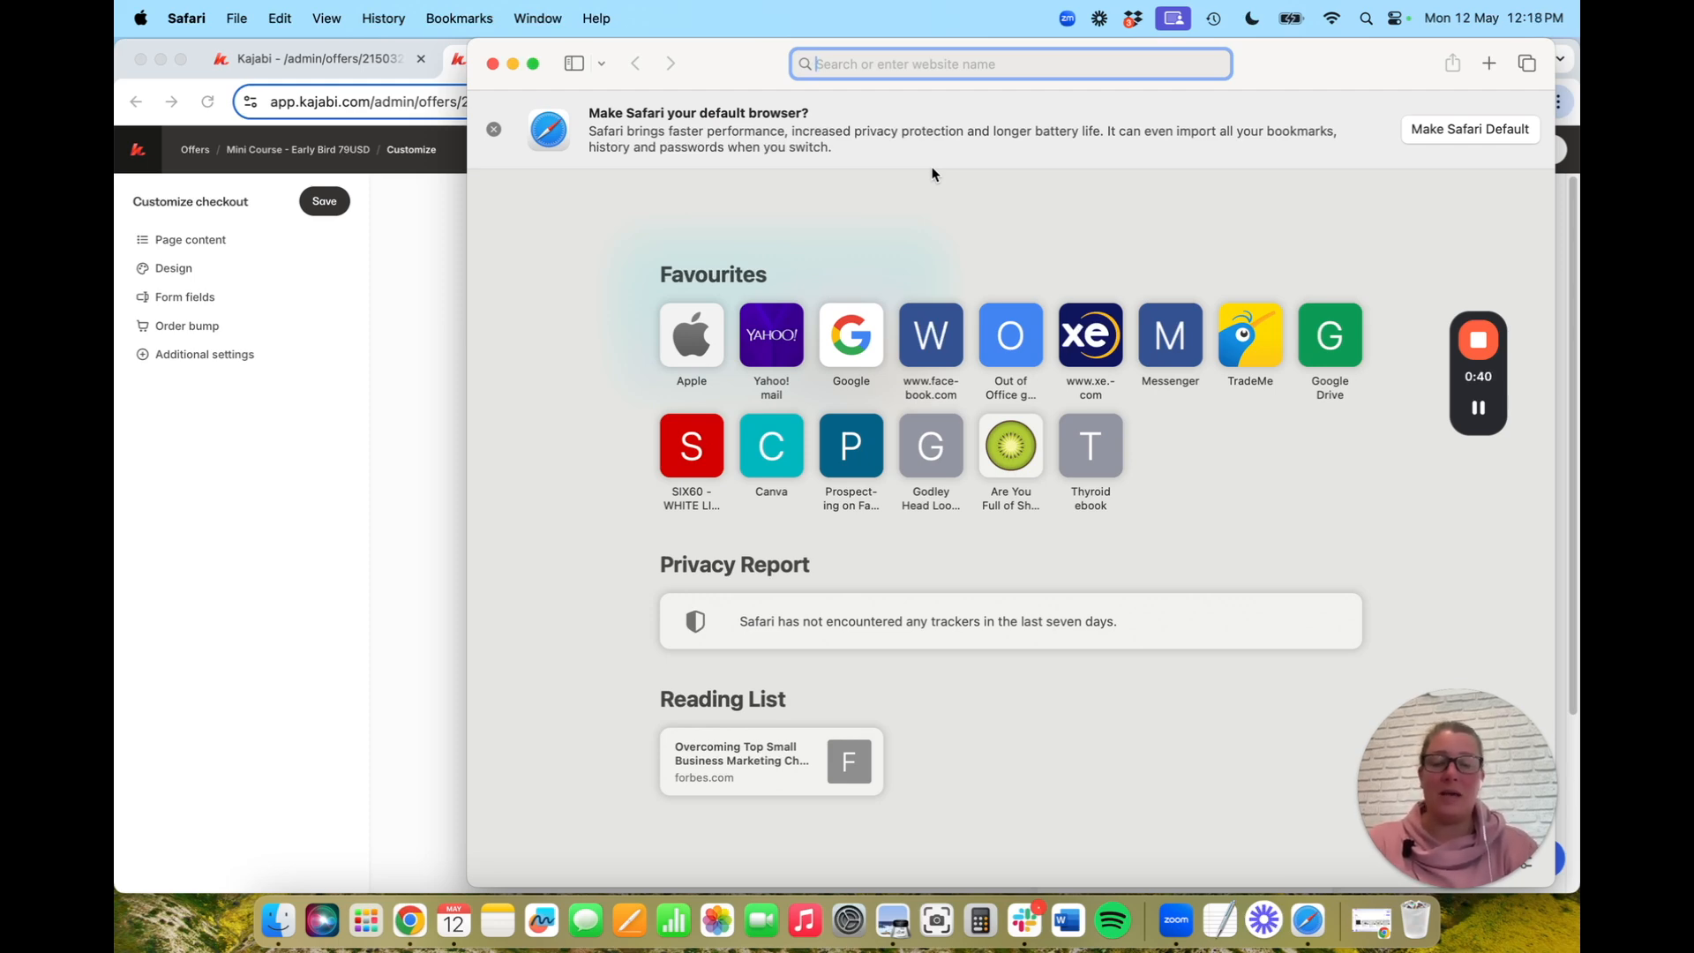
key("super+v")
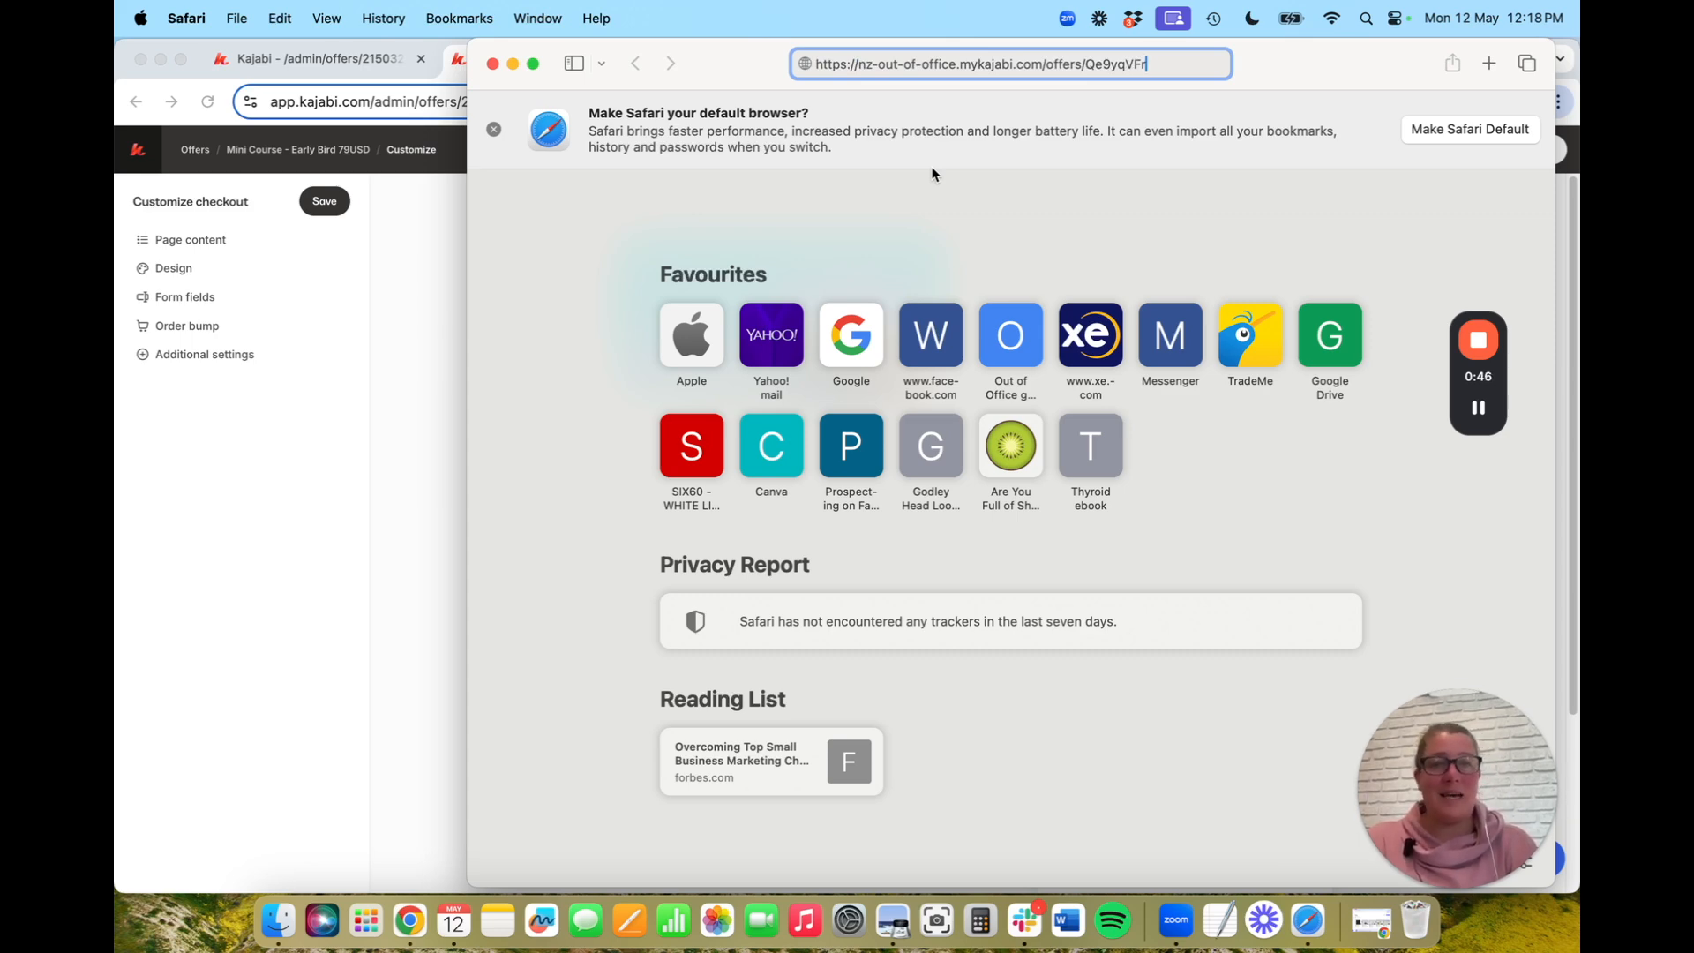
key("Return")
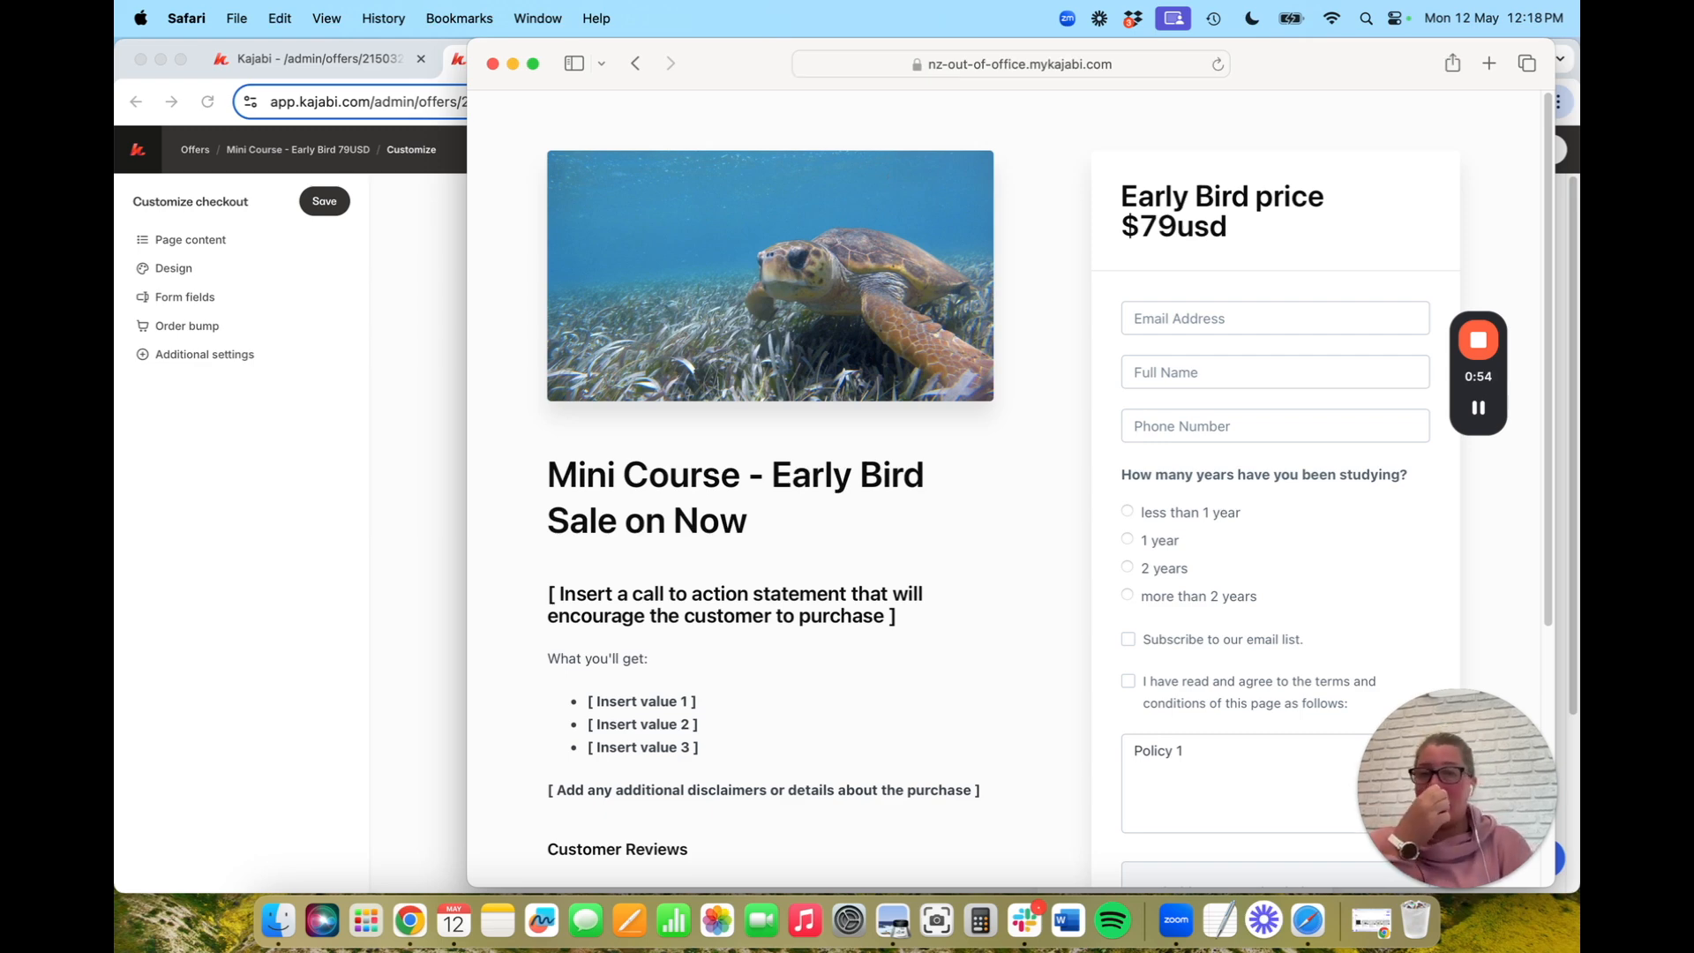
Review the live checkout page, from the customer fields to the order bump and PayPal Checkout button
scroll(1115, 427, "down", 5)
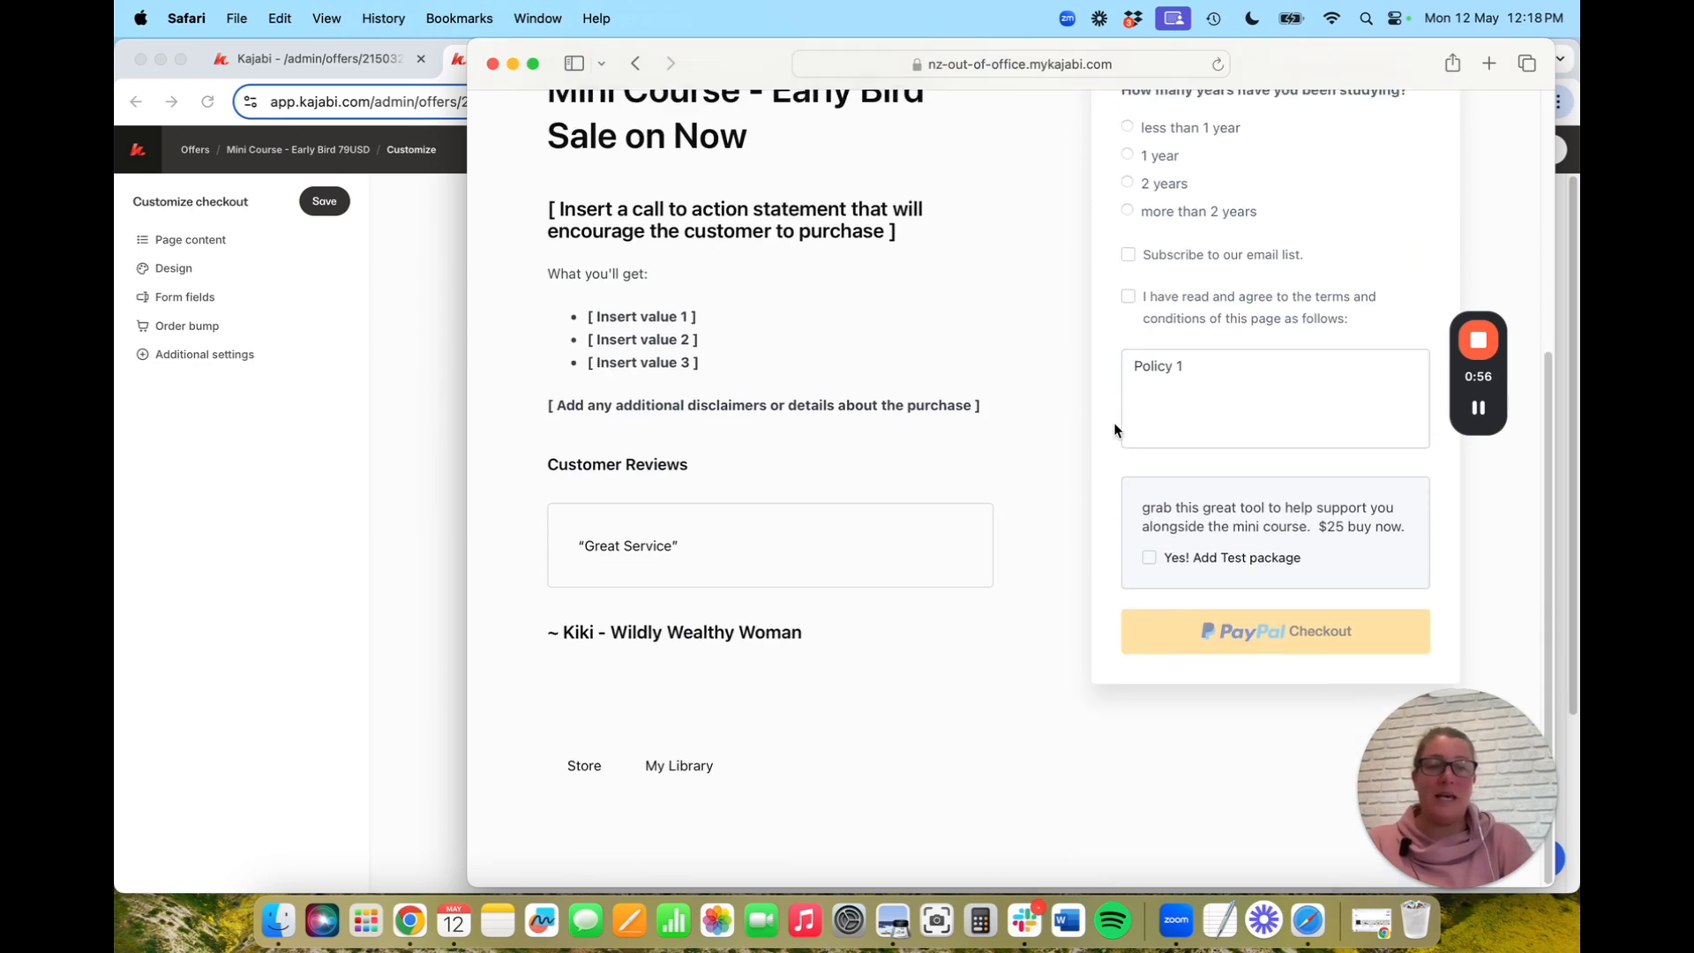
scroll(1066, 688, "up", 5)
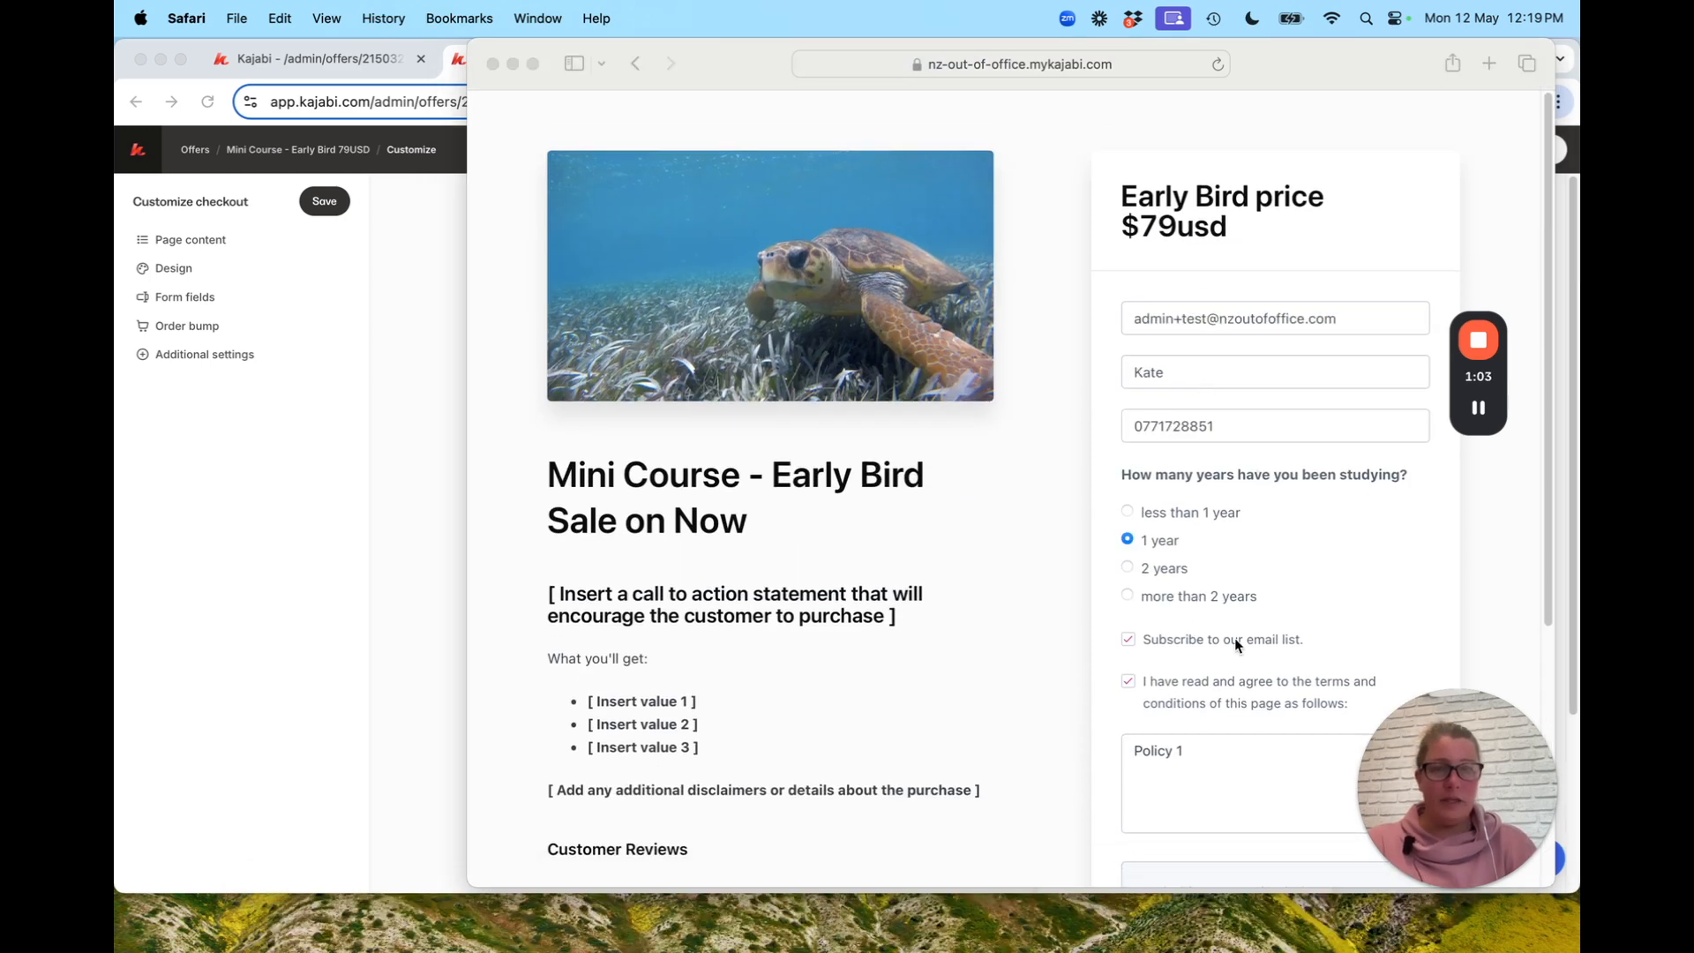
scroll(1240, 635, "down", 2)
scroll(1240, 635, "down", 3)
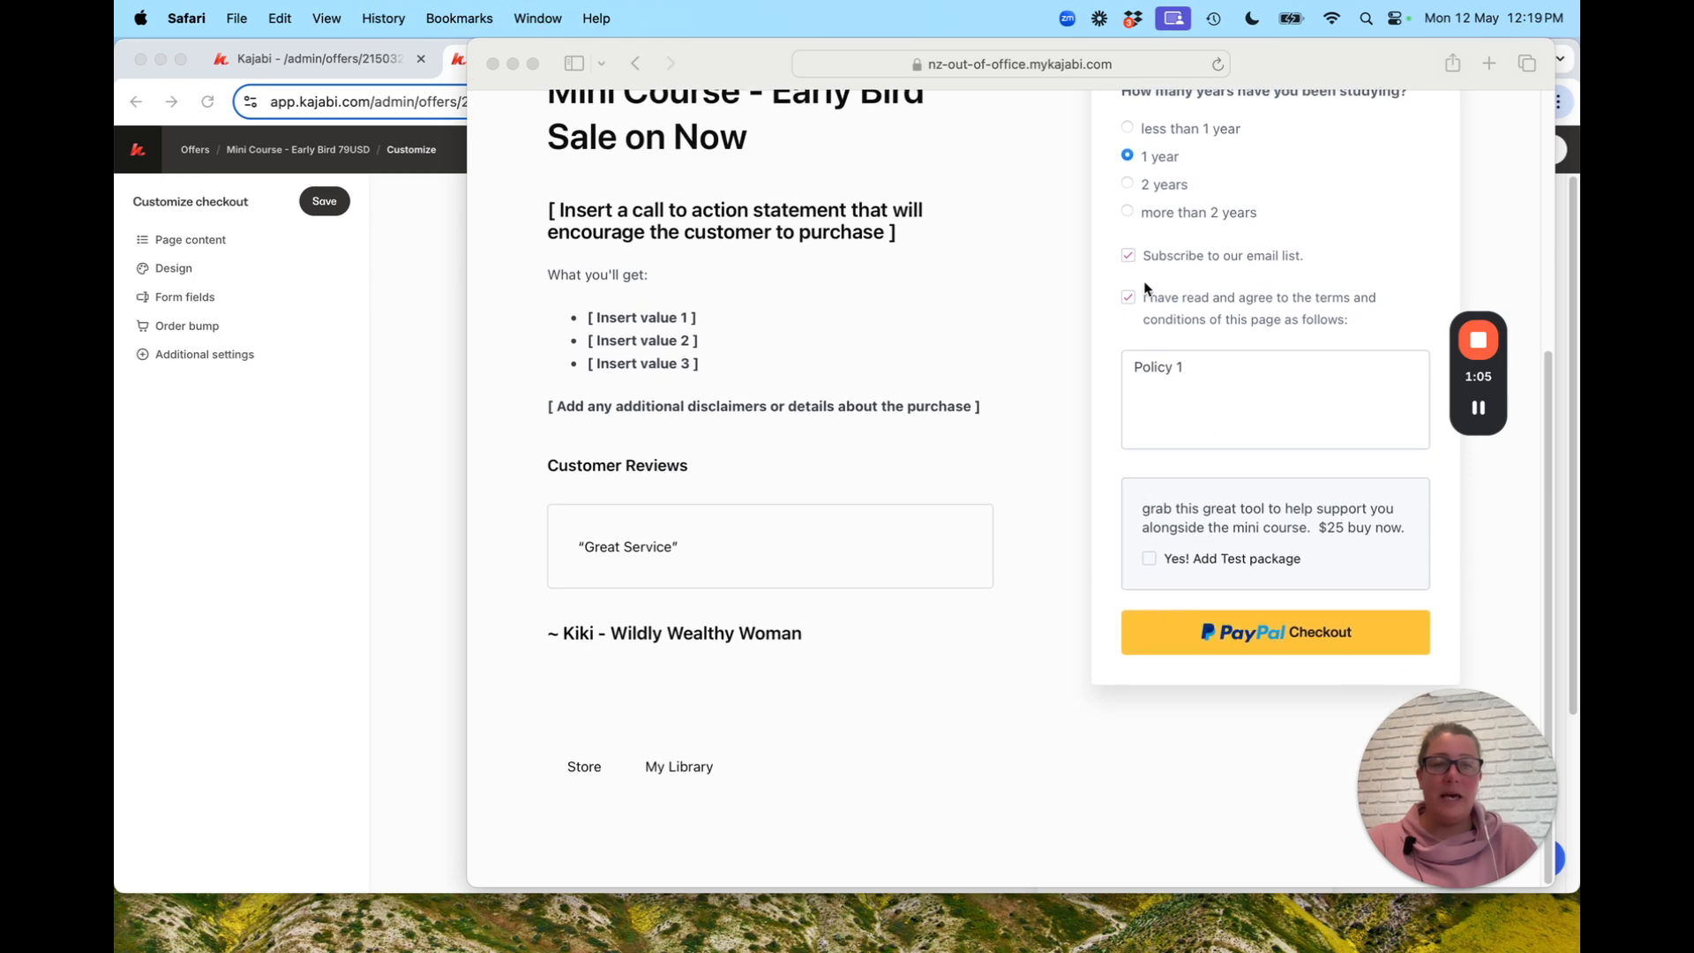
Add the Test package order bump to the order and check the order summary on the live checkout page
left_click(1149, 559)
left_click(1150, 561)
scroll(1093, 684, "up", 2)
scroll(1042, 735, "down", 2)
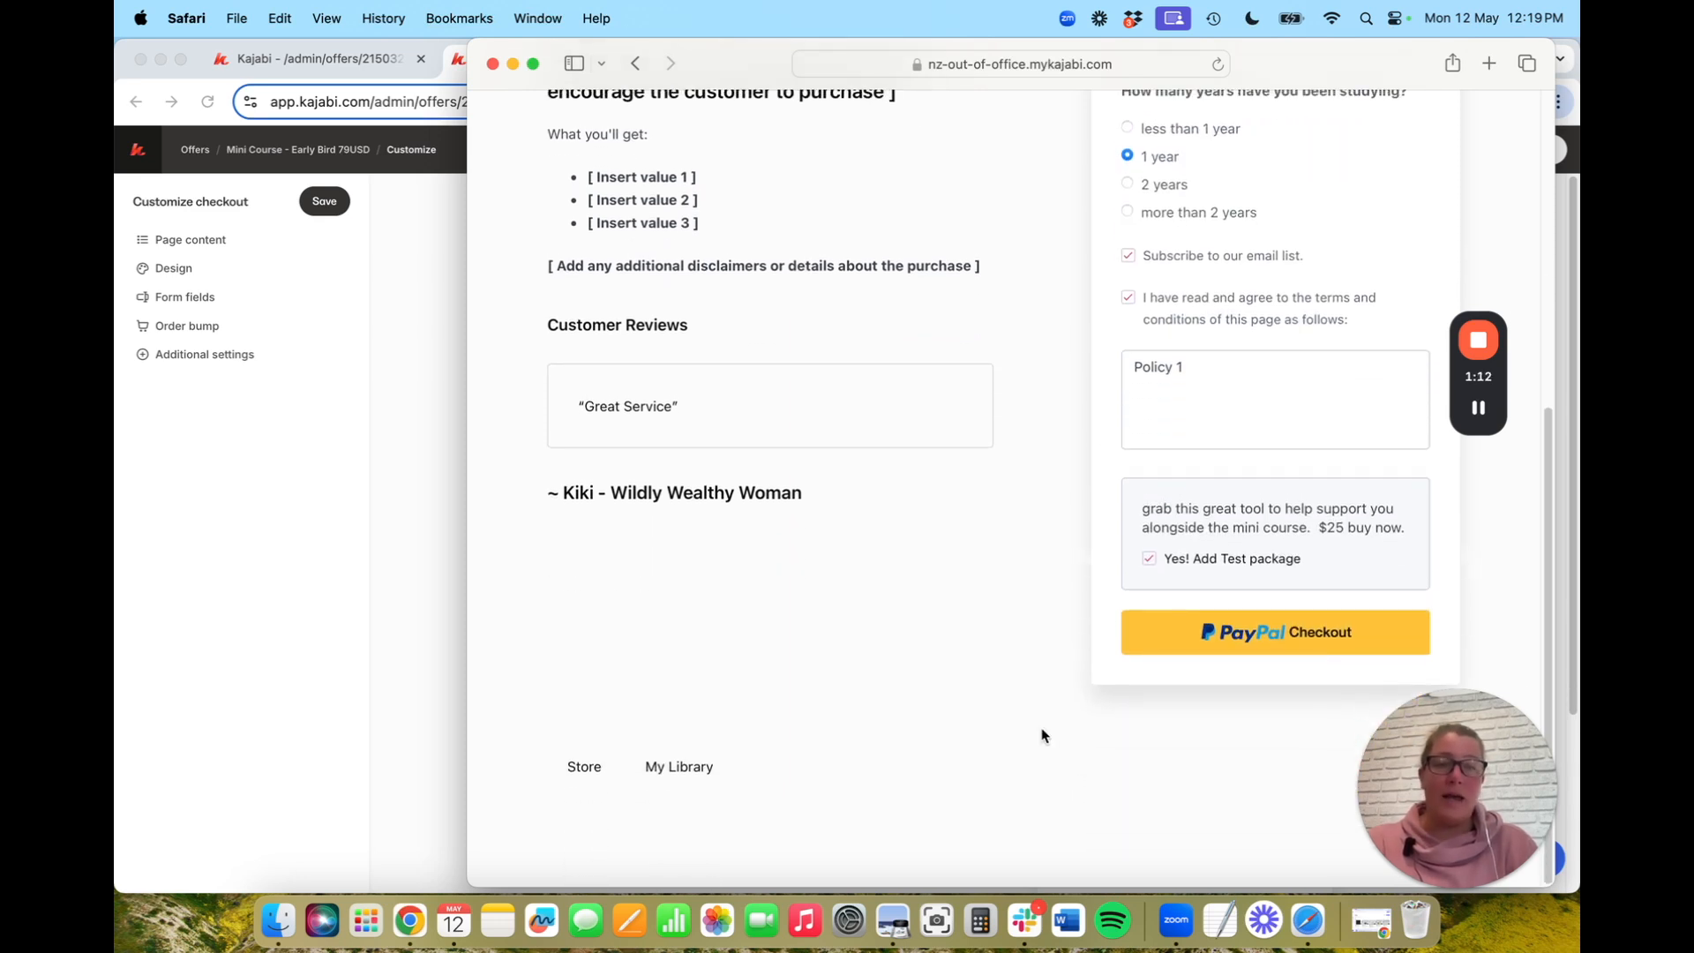
scroll(1042, 735, "up", 2)
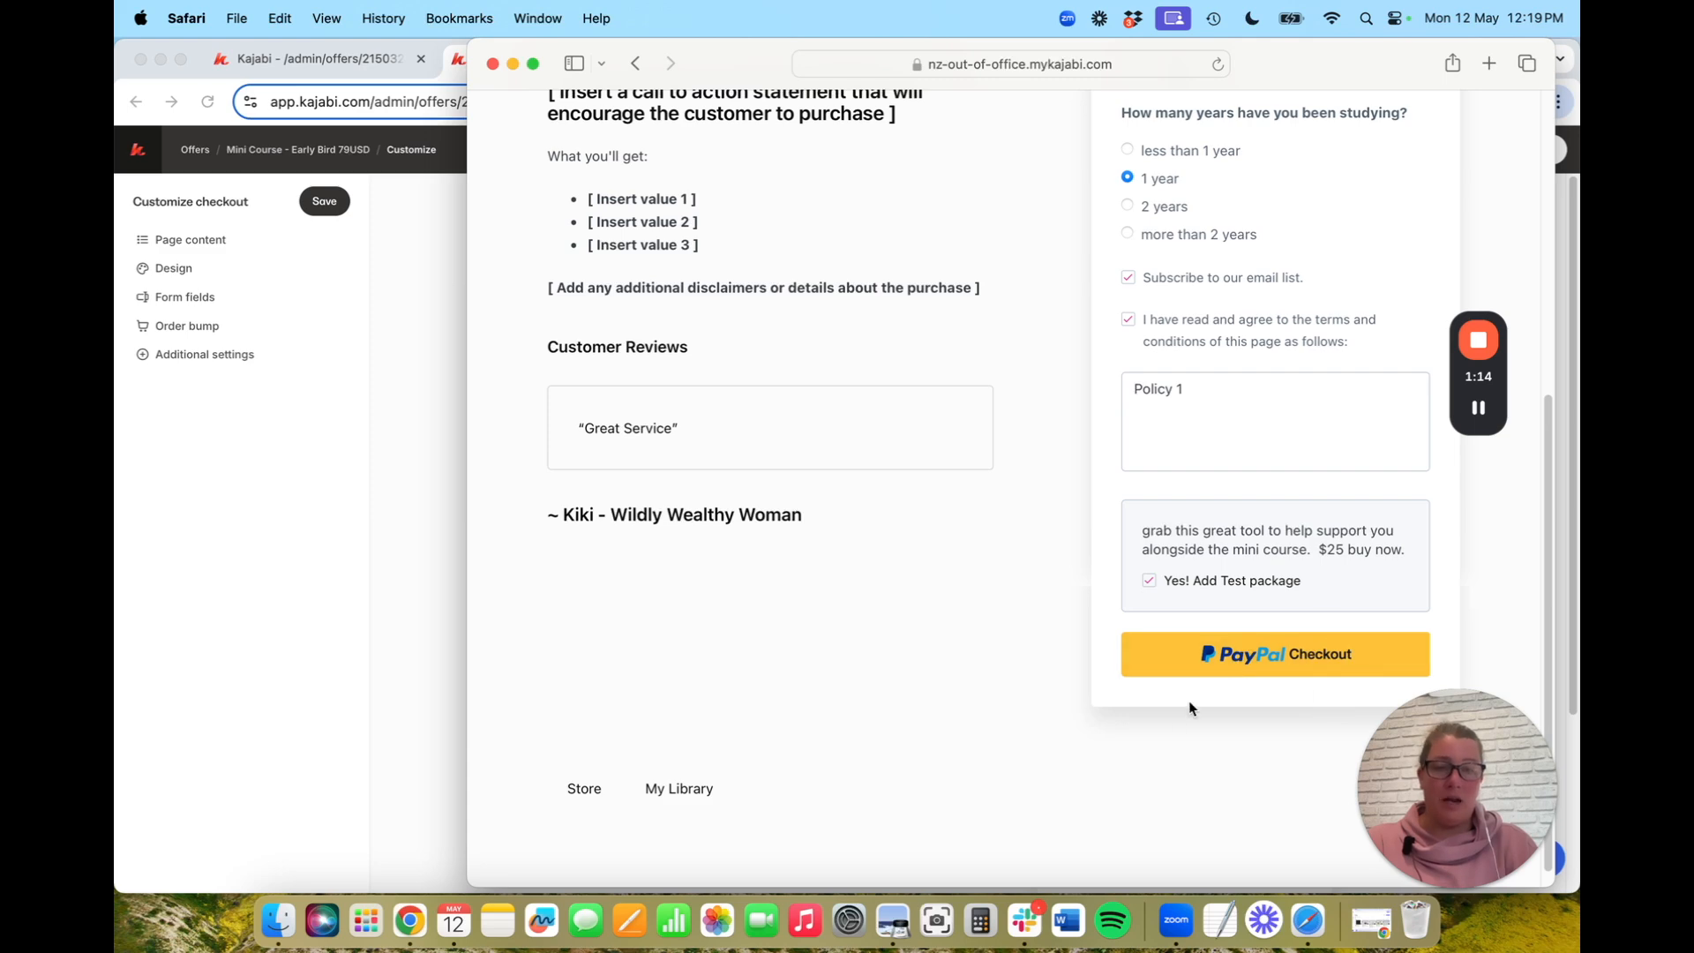
scroll(1175, 724, "up", 6)
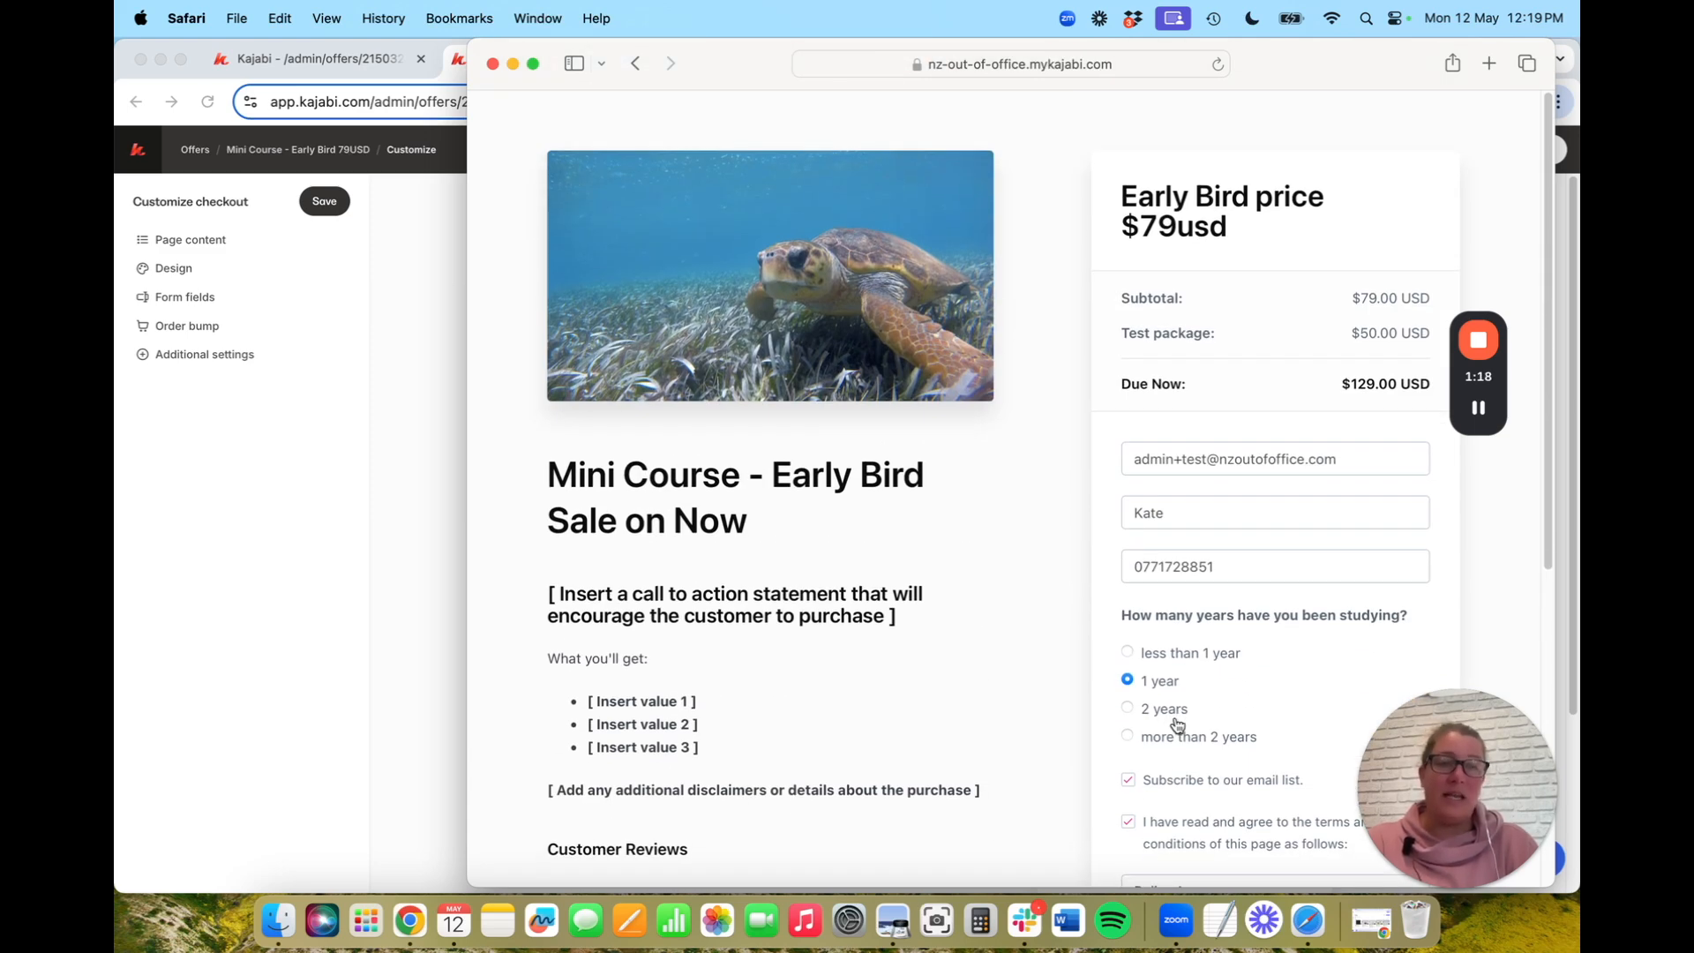
Compare the order bump's wording and advertised price with the Test package line and amount due in the order summary
scroll(1063, 643, "down", 4)
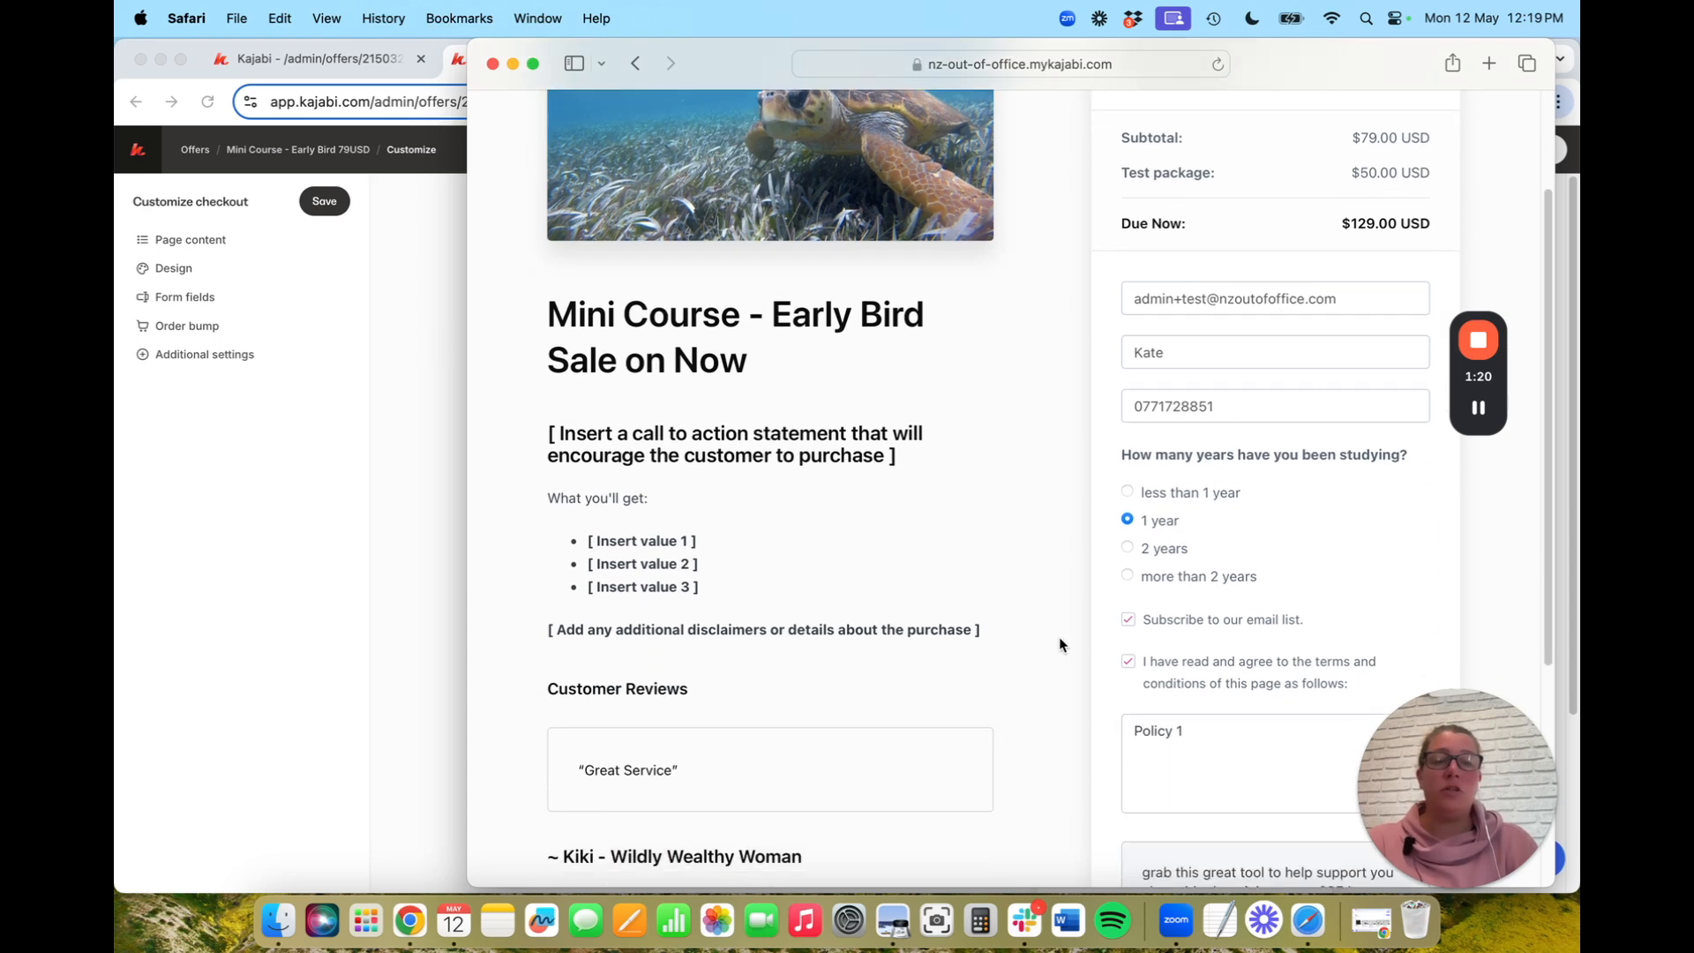
scroll(1060, 618, "up", 4)
scroll(1059, 609, "down", 6)
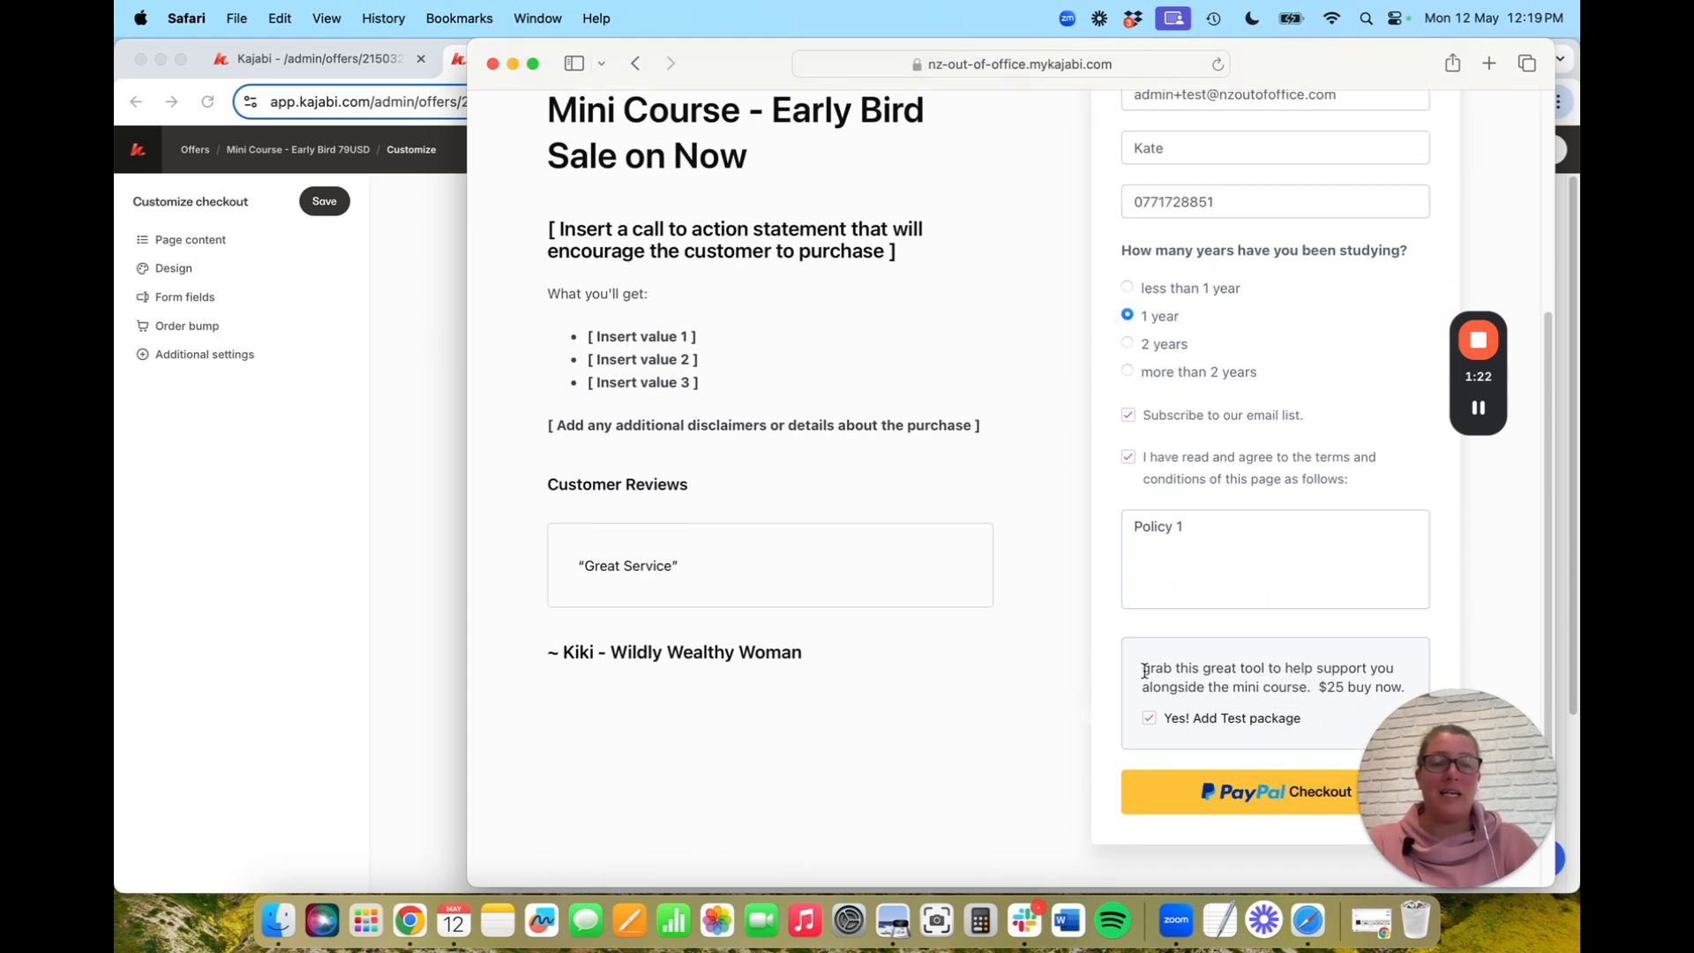
scroll(1202, 684, "up", 5)
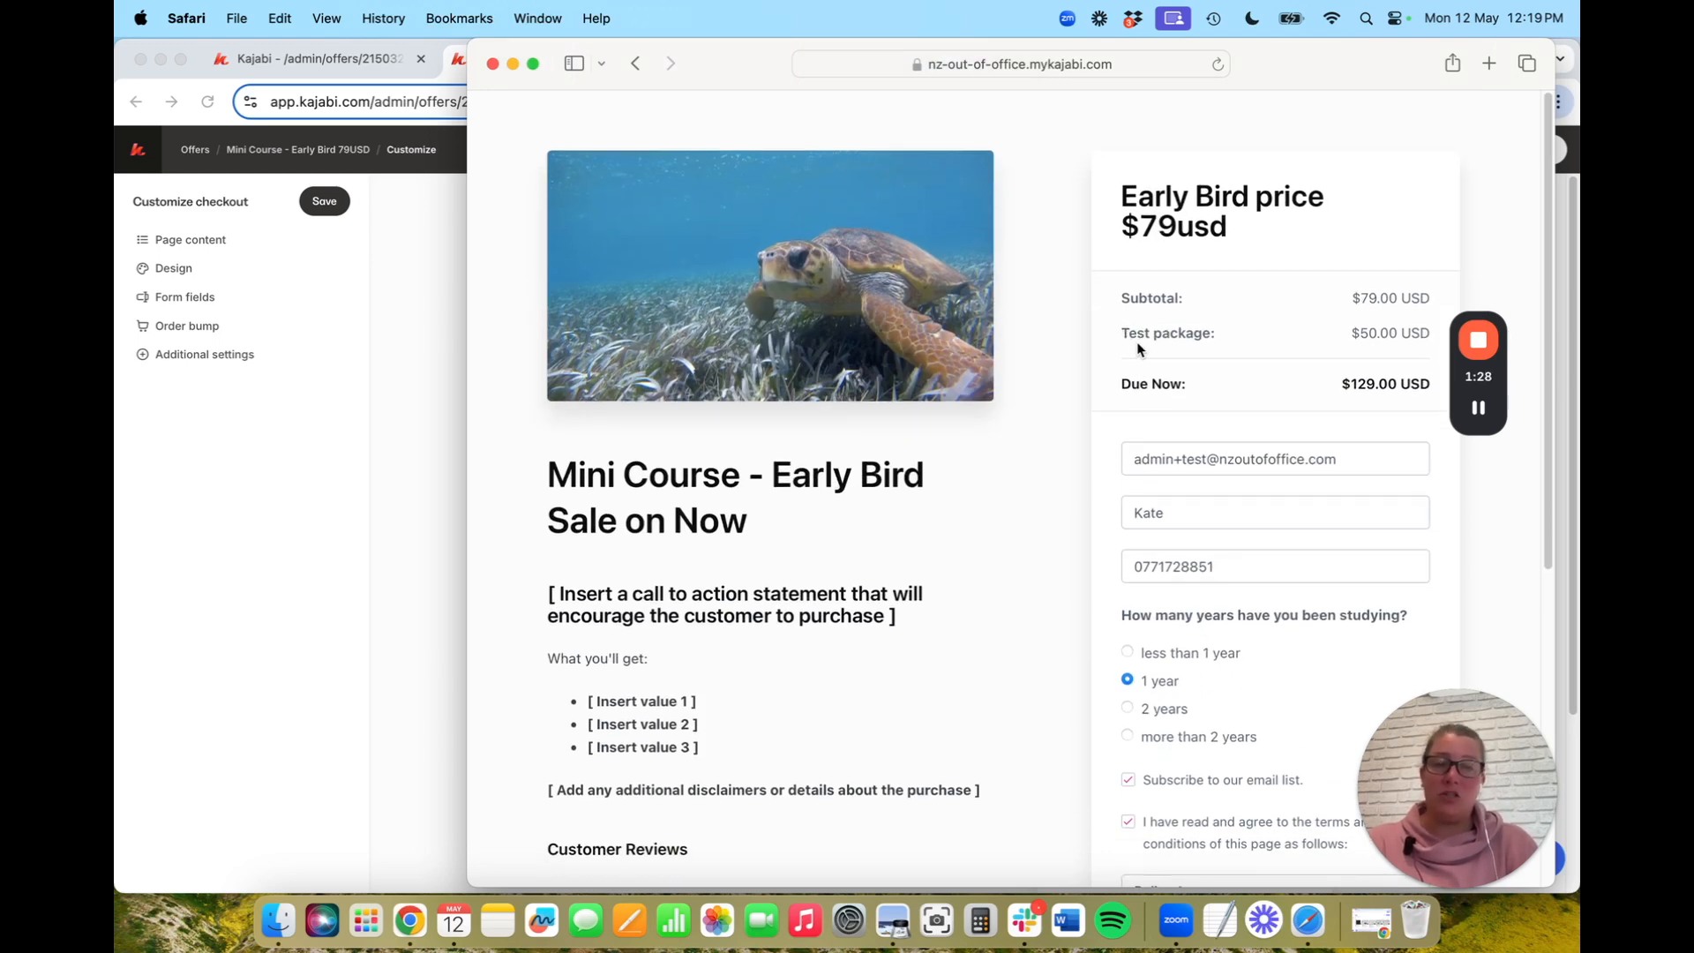
scroll(1297, 390, "down", 1)
scroll(1341, 294, "down", 7)
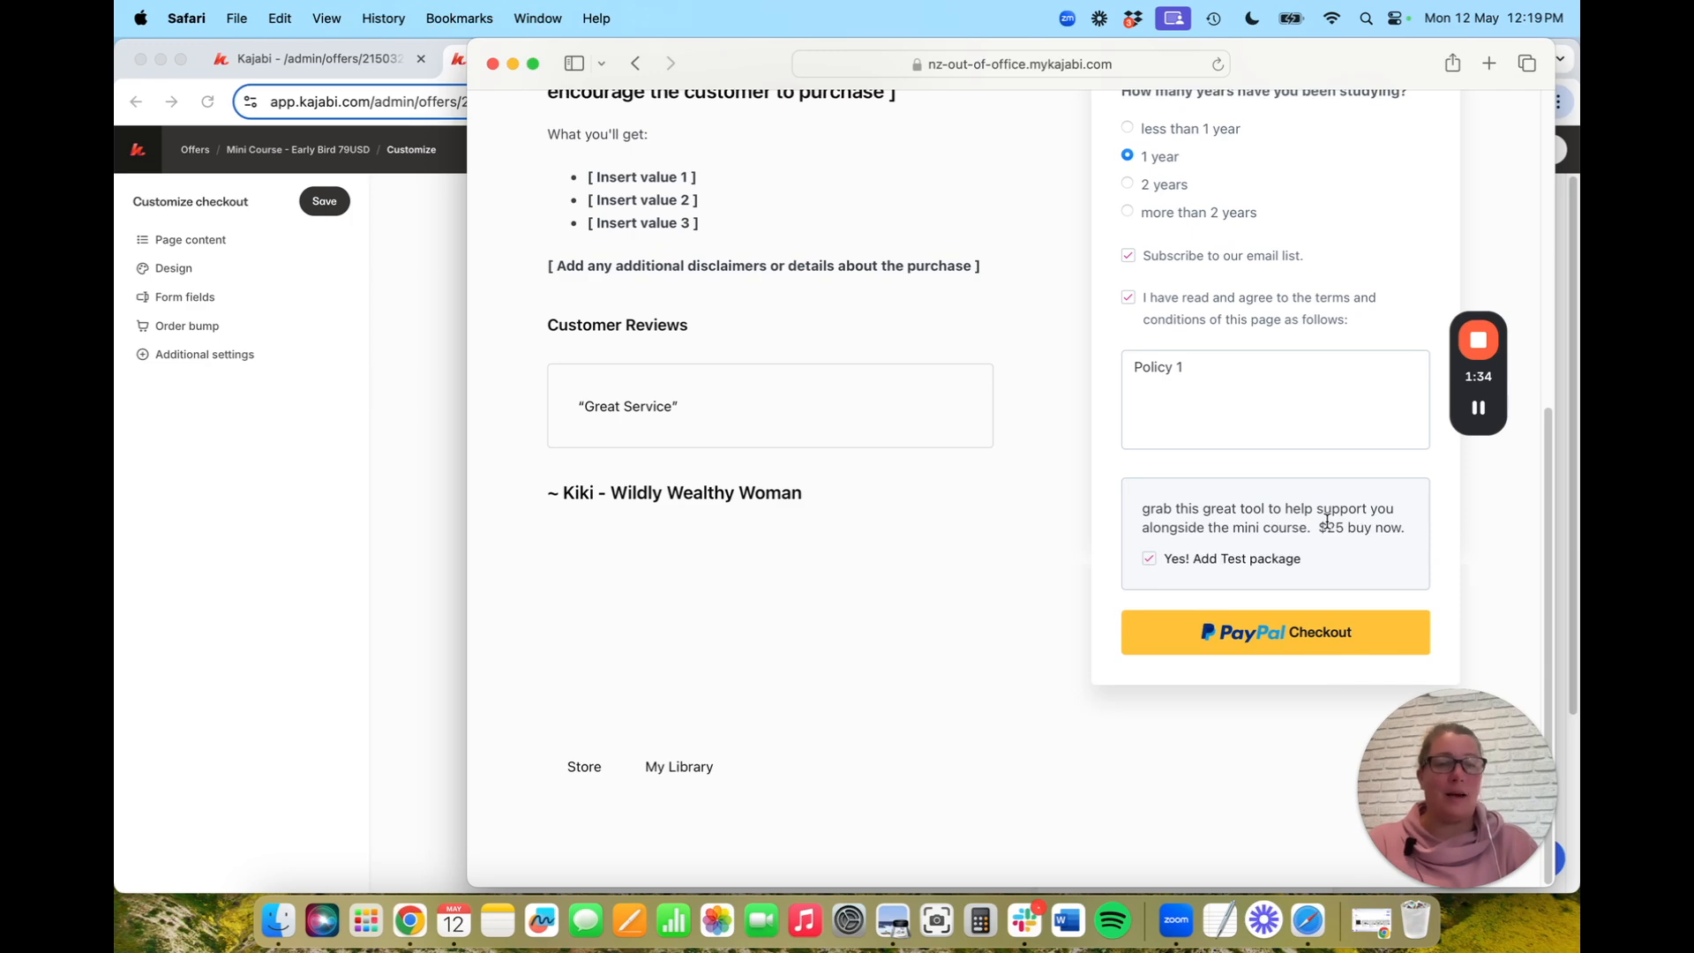
scroll(1326, 522, "up", 1)
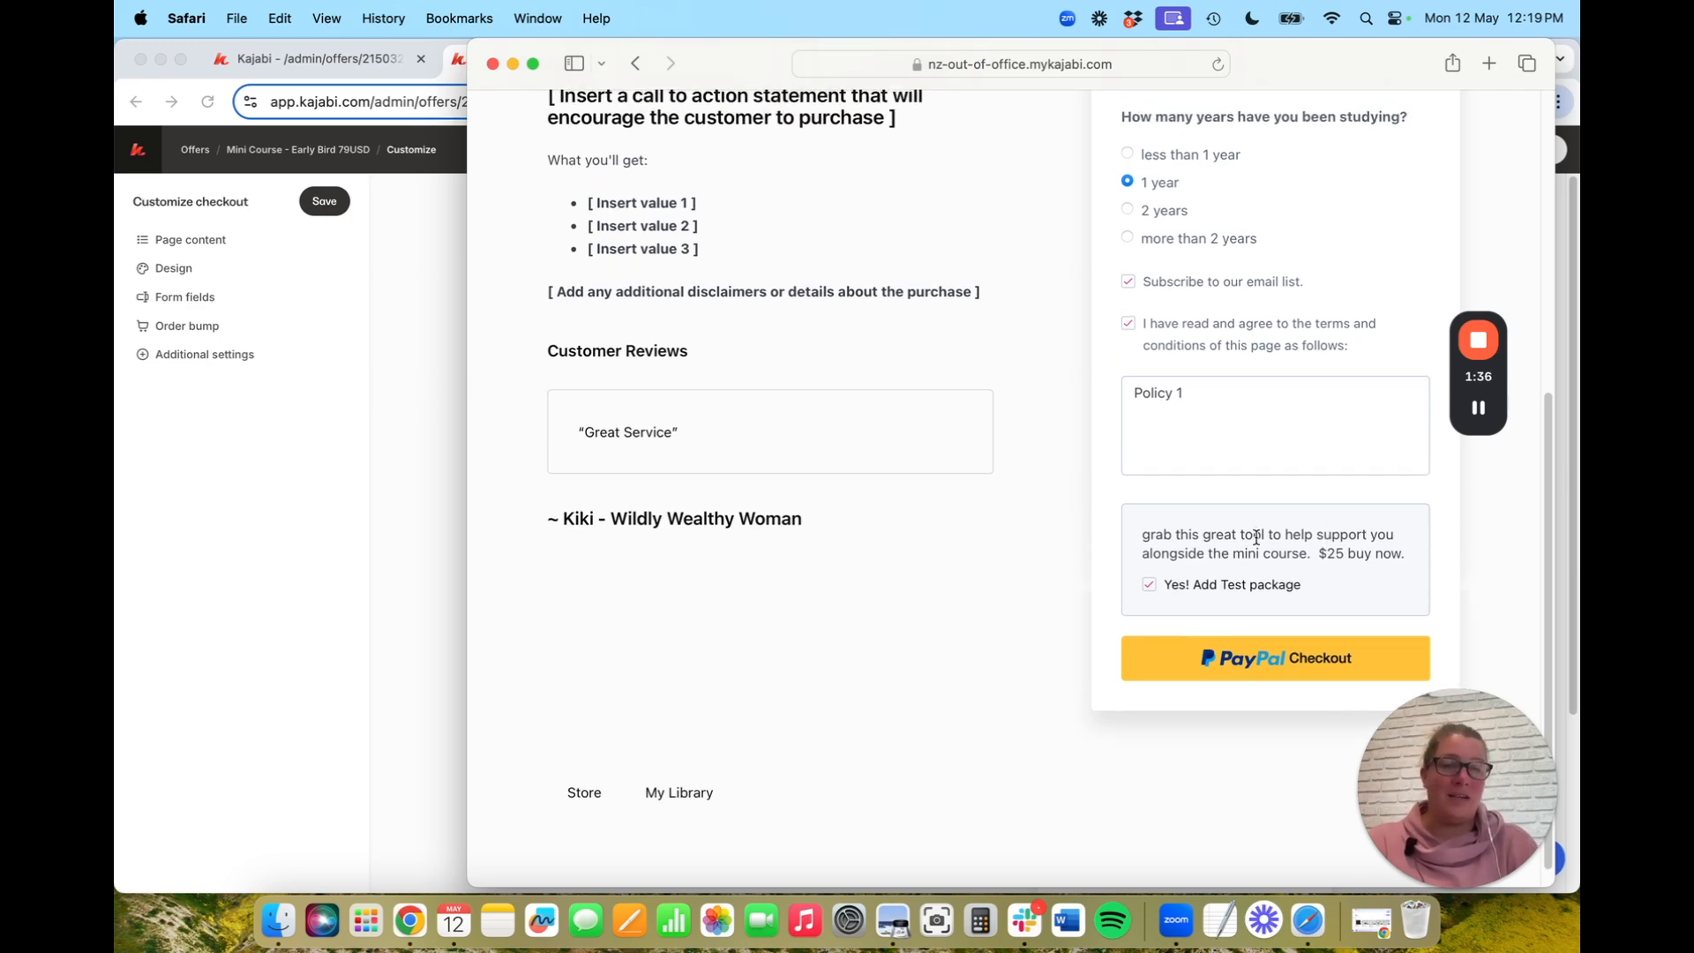
scroll(1257, 537, "up", 10)
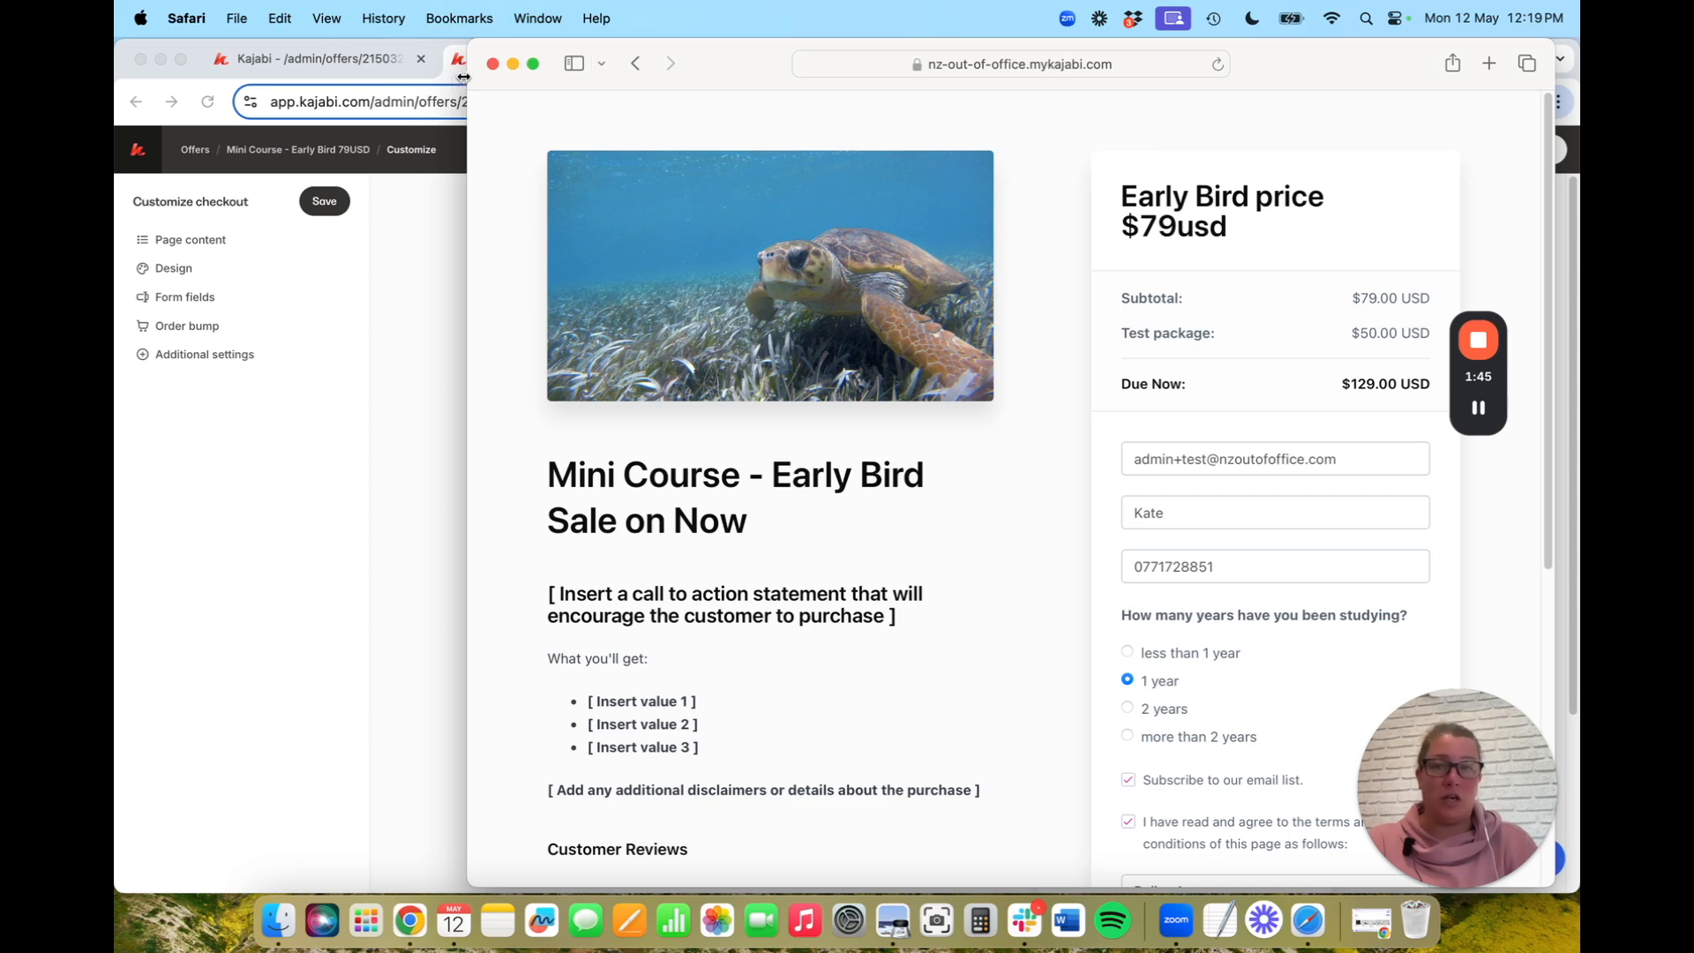
Widen the Safari window and review the live checkout page down to the PayPal Checkout button
left_click_drag(467, 78, 116, 75)
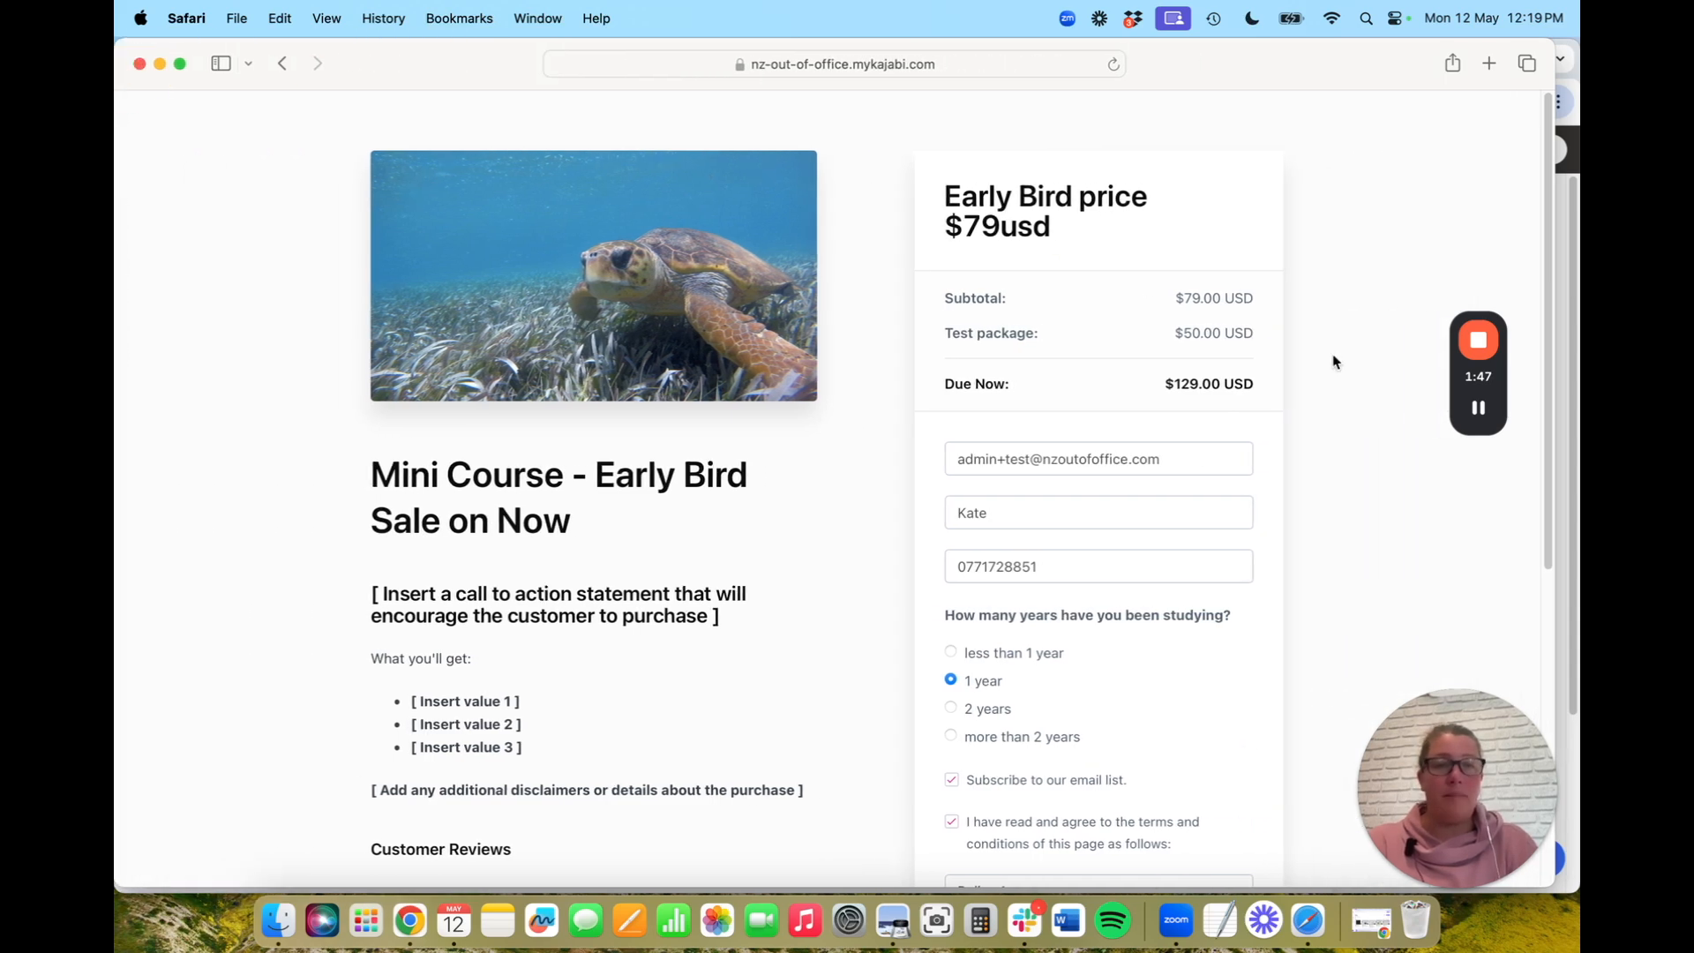
scroll(1332, 362, "down", 2)
scroll(1332, 361, "down", 5)
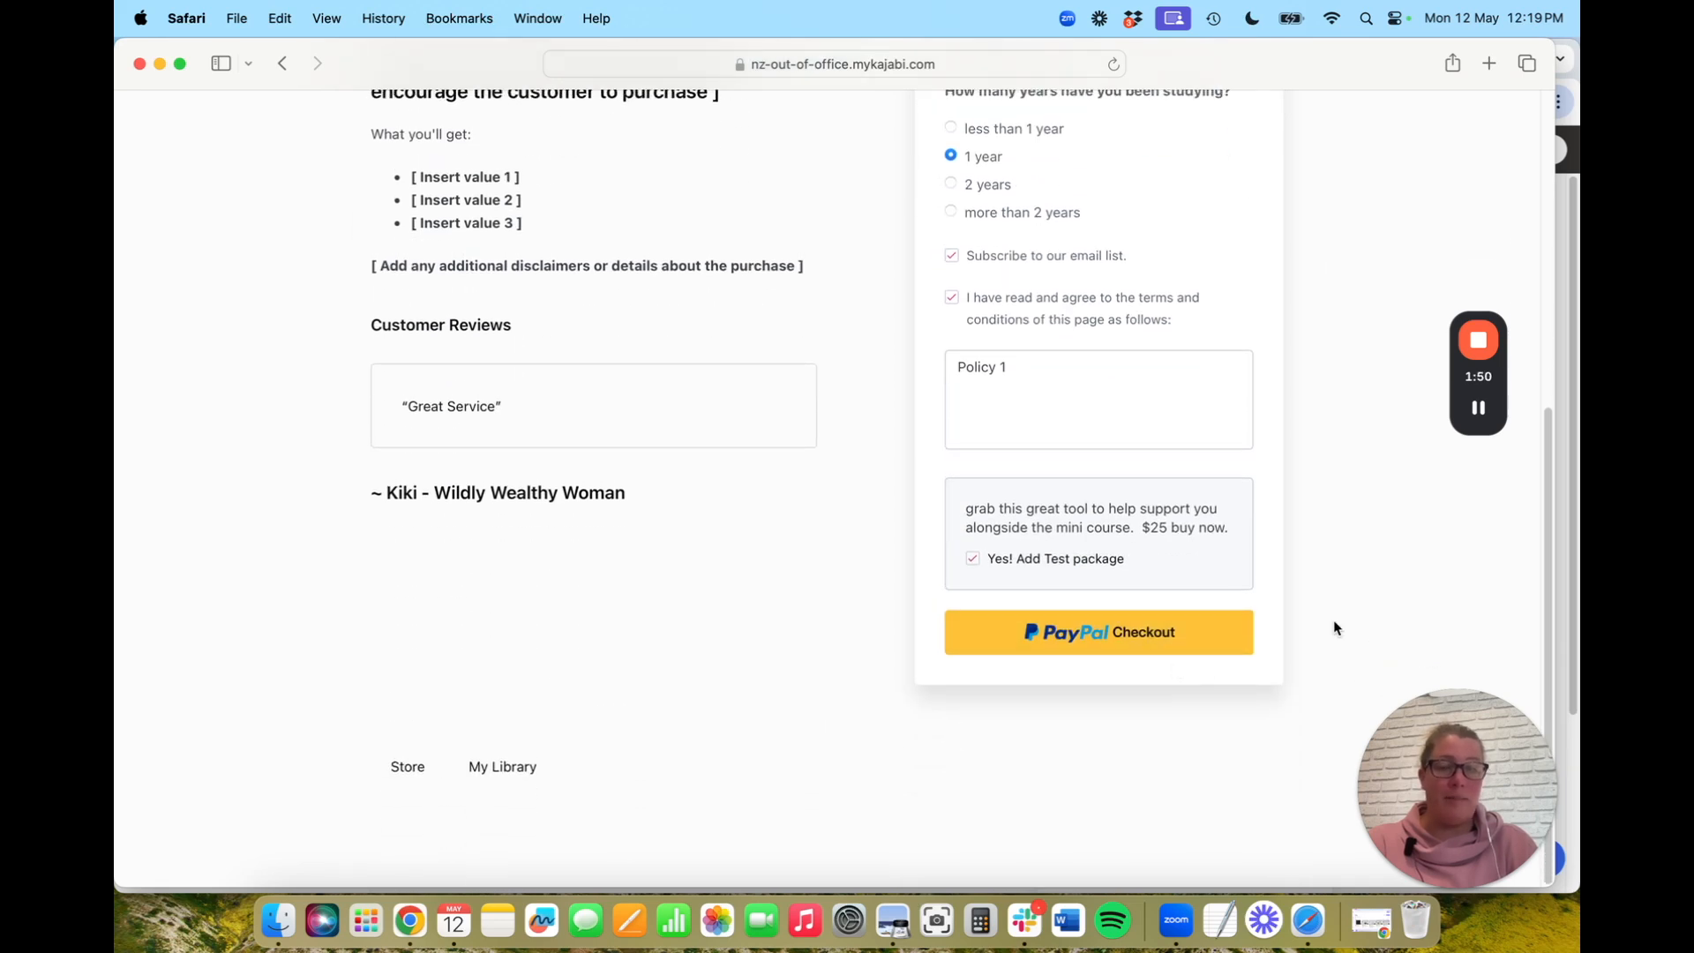
scroll(1332, 622, "up", 6)
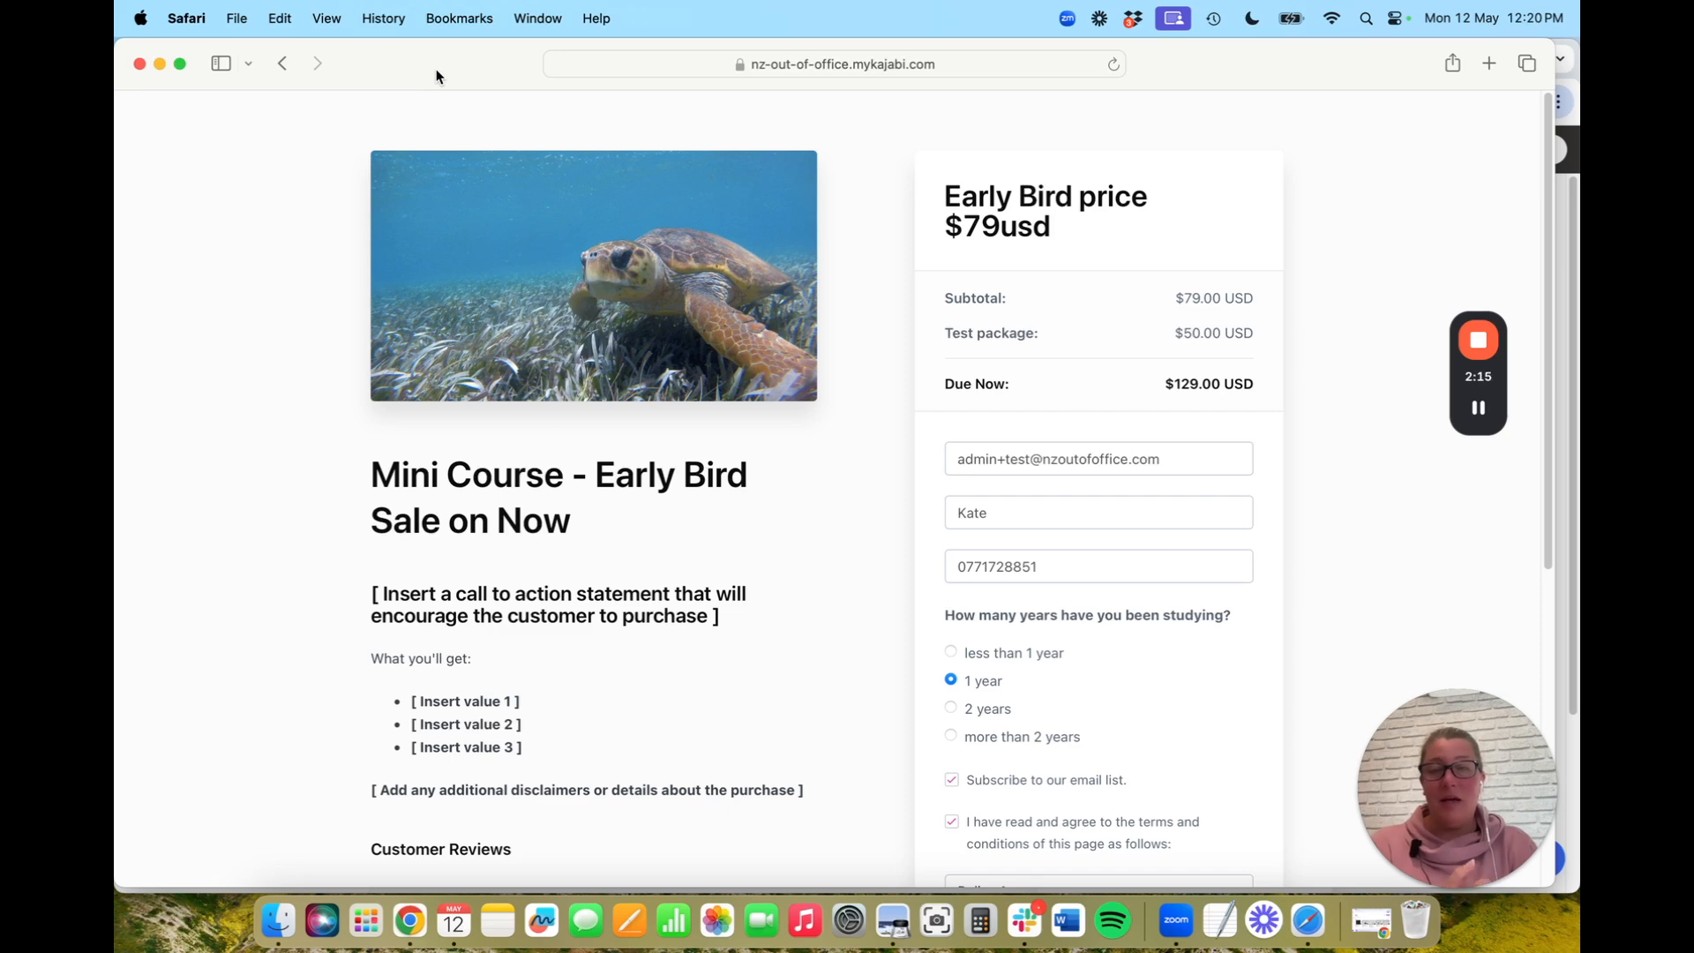
Switch to the offer editor in Chrome, set the Mini Course early bird offer's price to 1.00 USD, and save it
left_click_drag(435, 69, 451, 218)
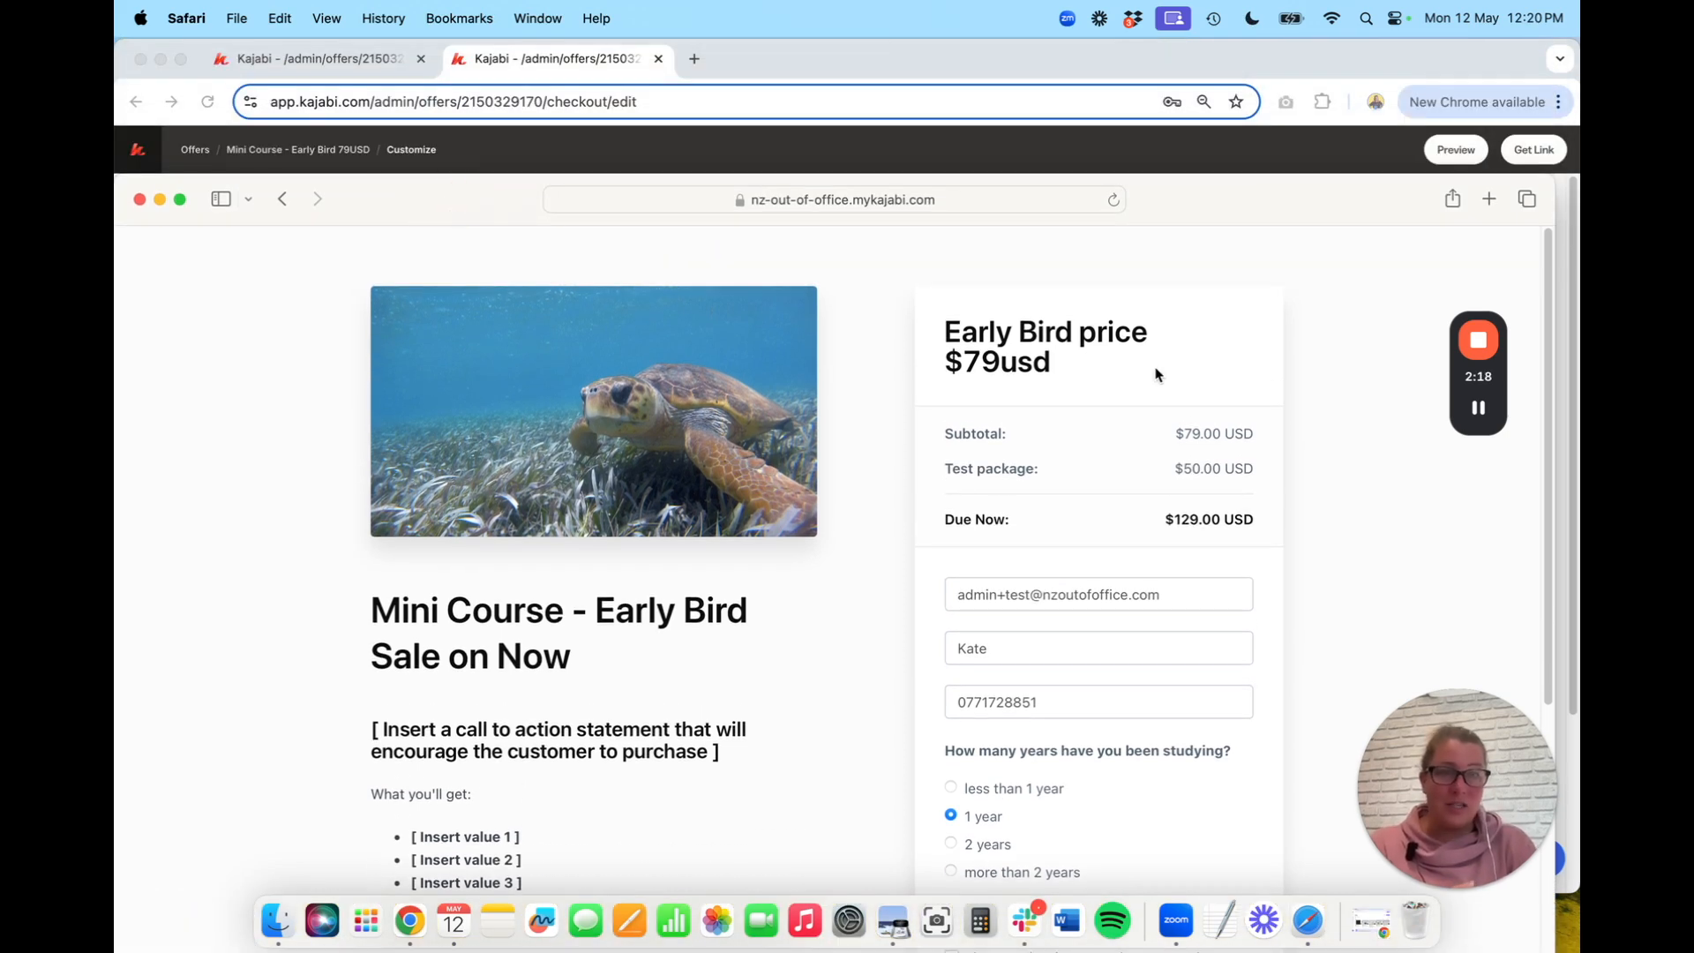
left_click(332, 57)
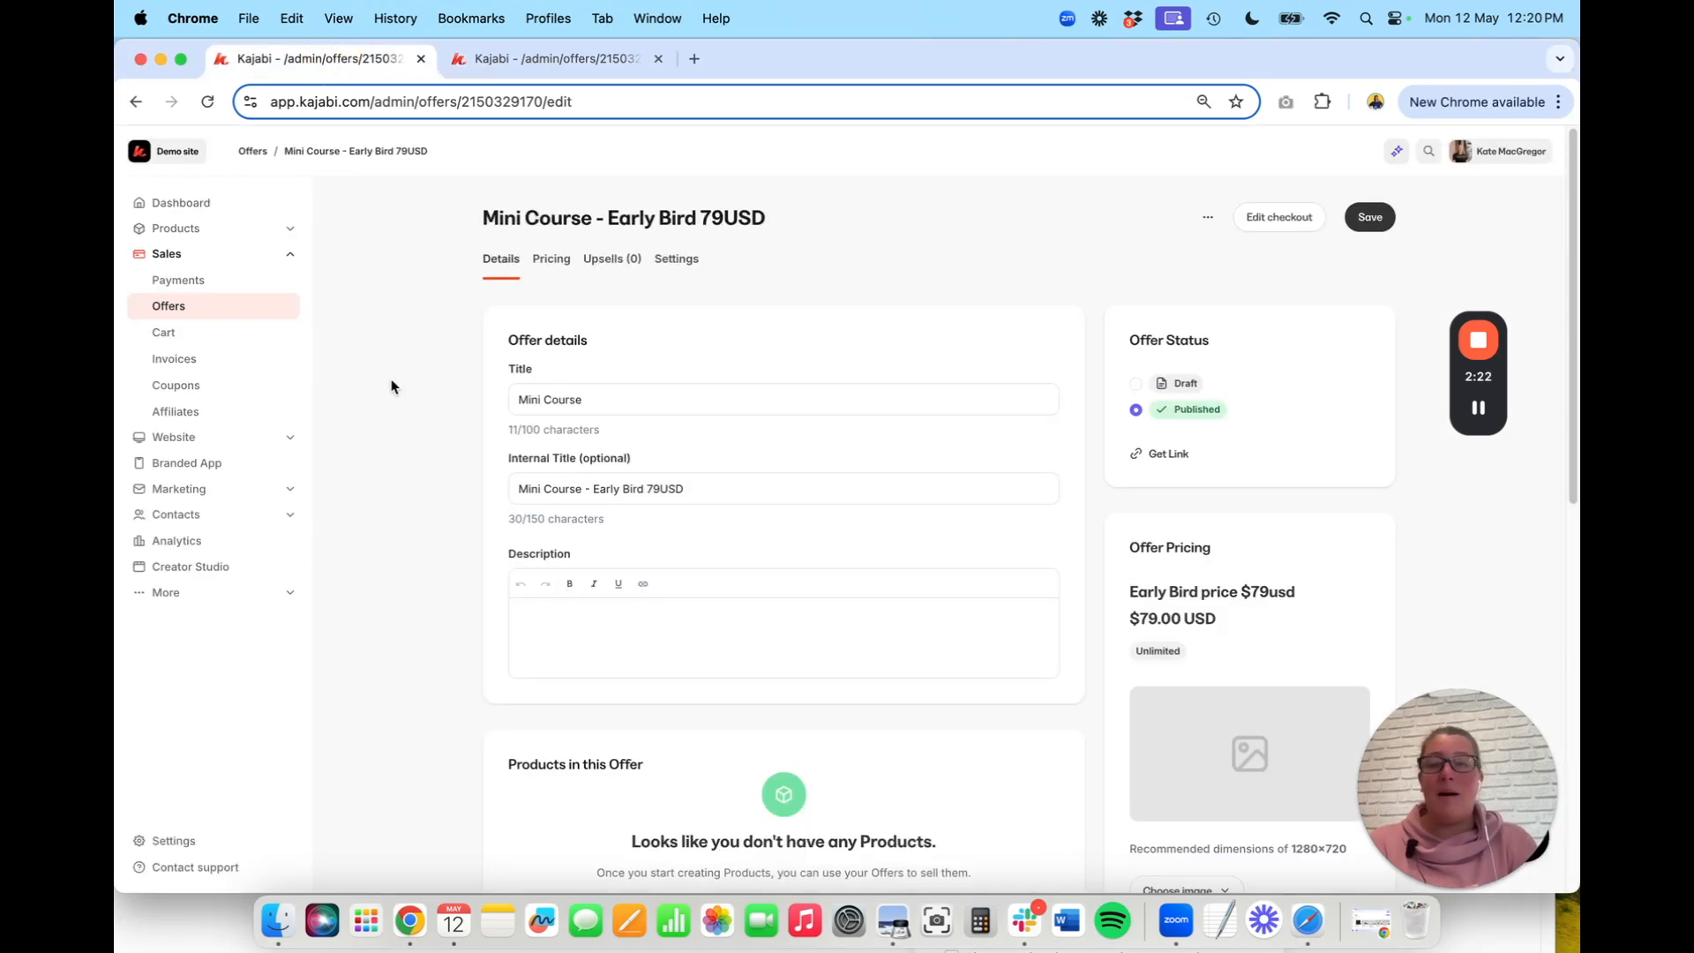
left_click(554, 259)
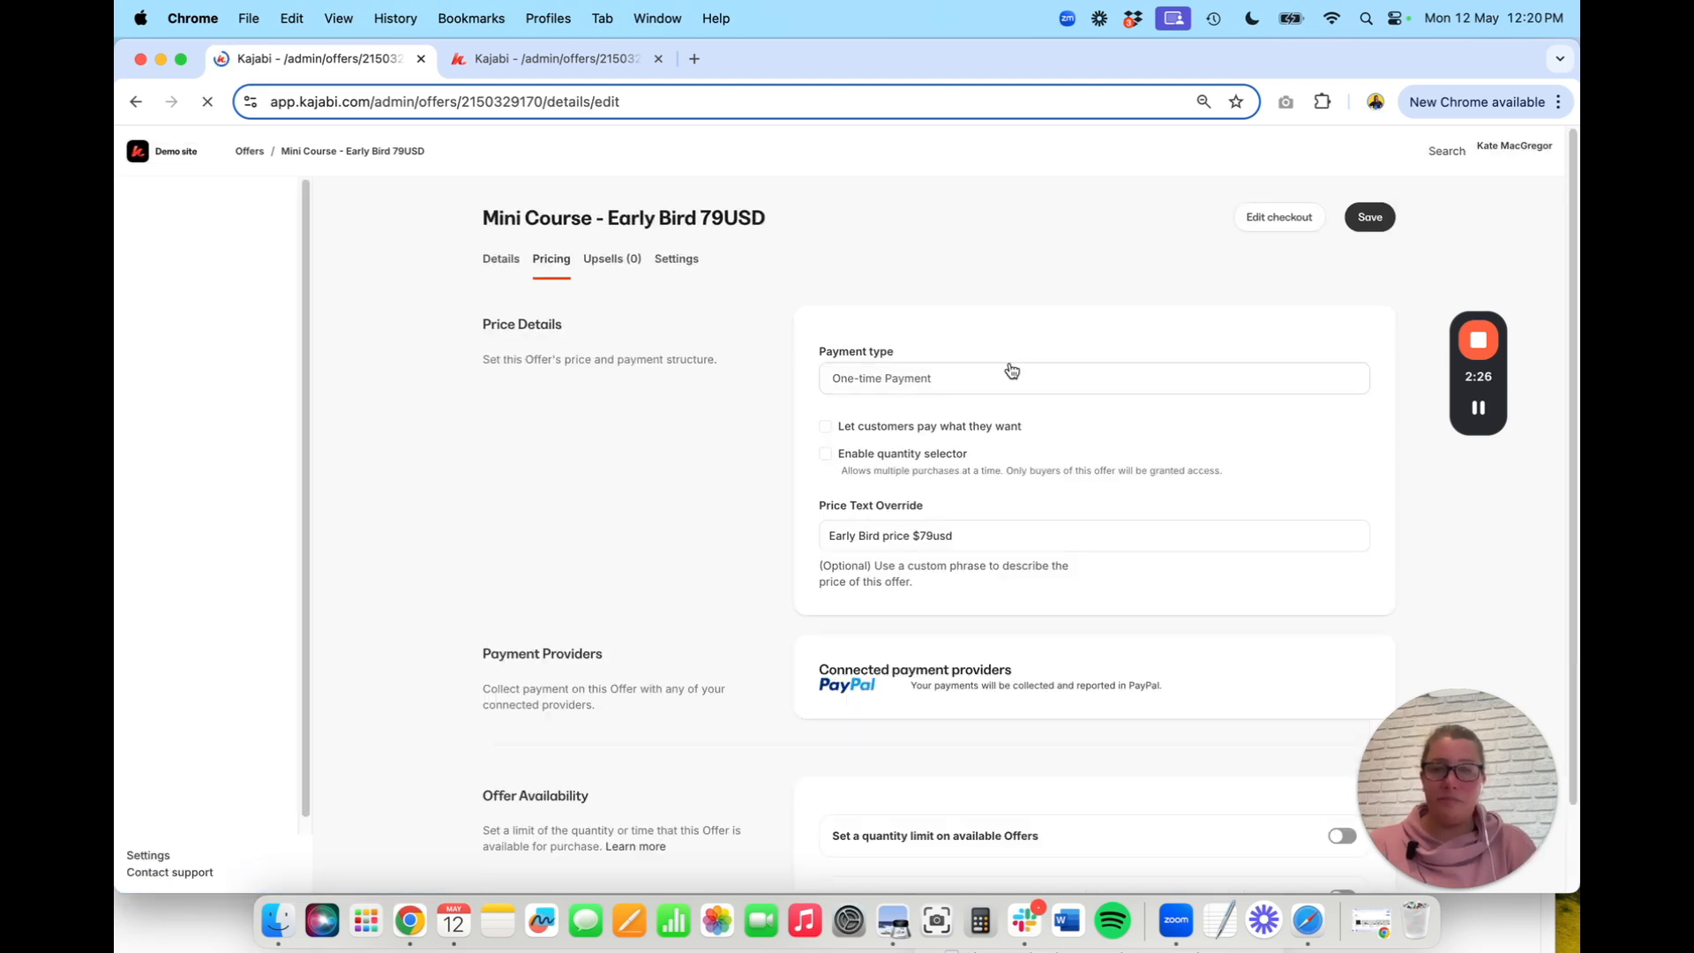
scroll(1011, 370, "down", 2)
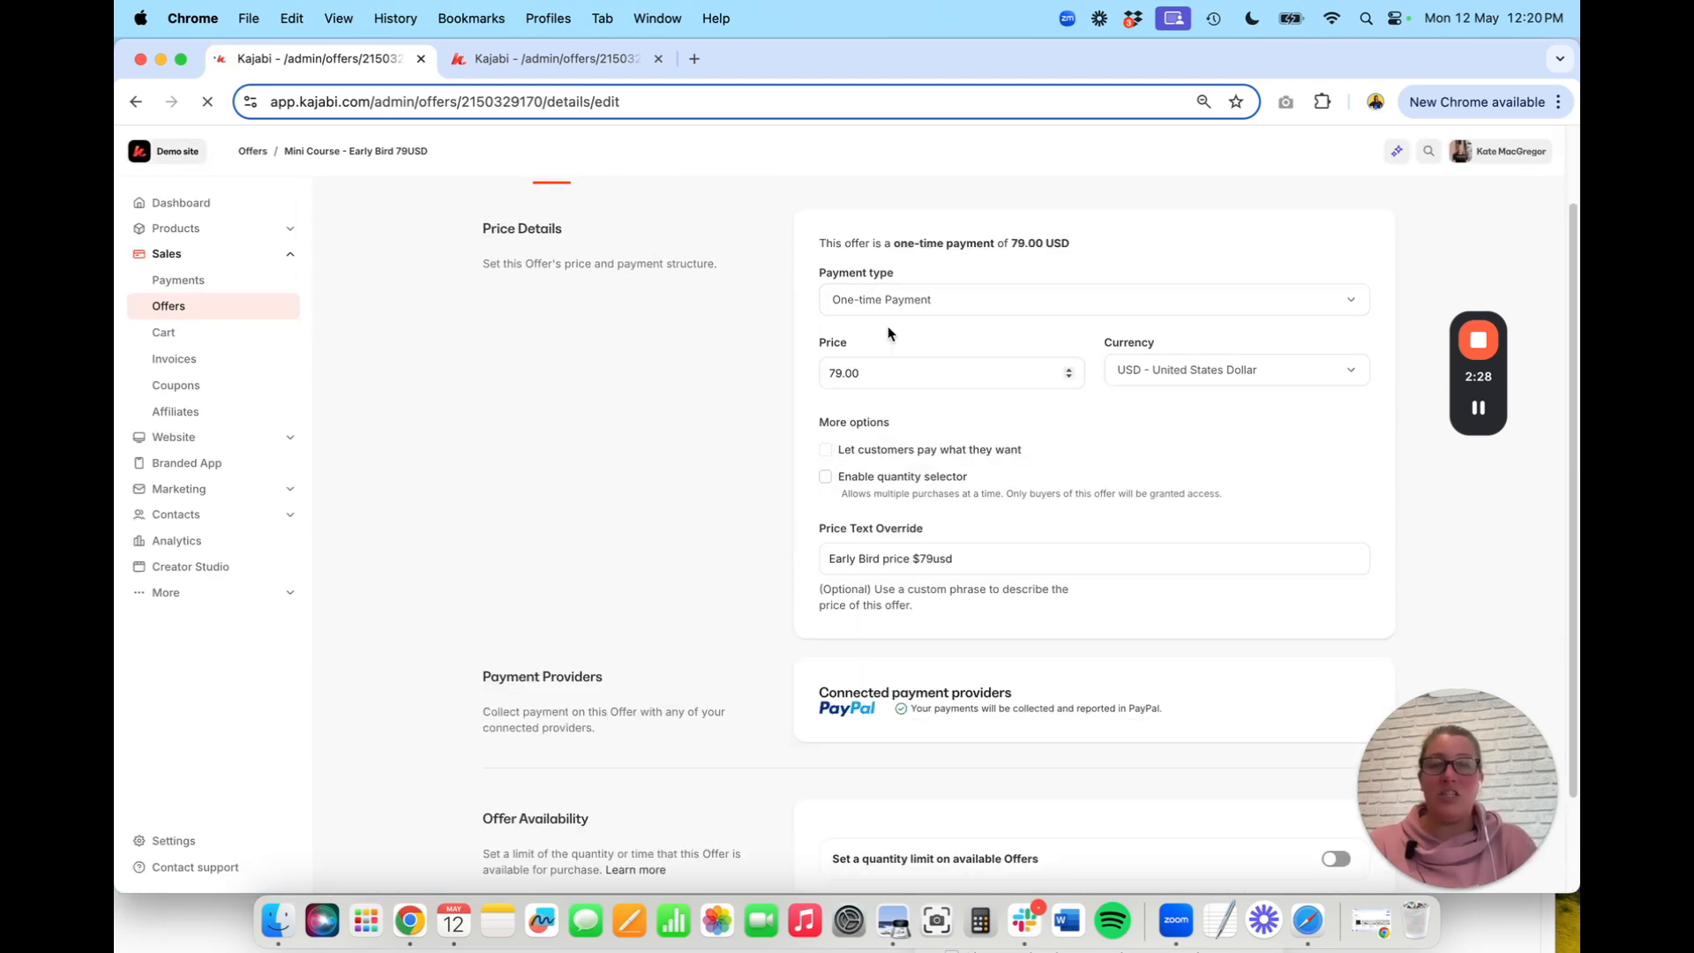
left_click_drag(816, 373, 847, 373)
left_click(762, 386)
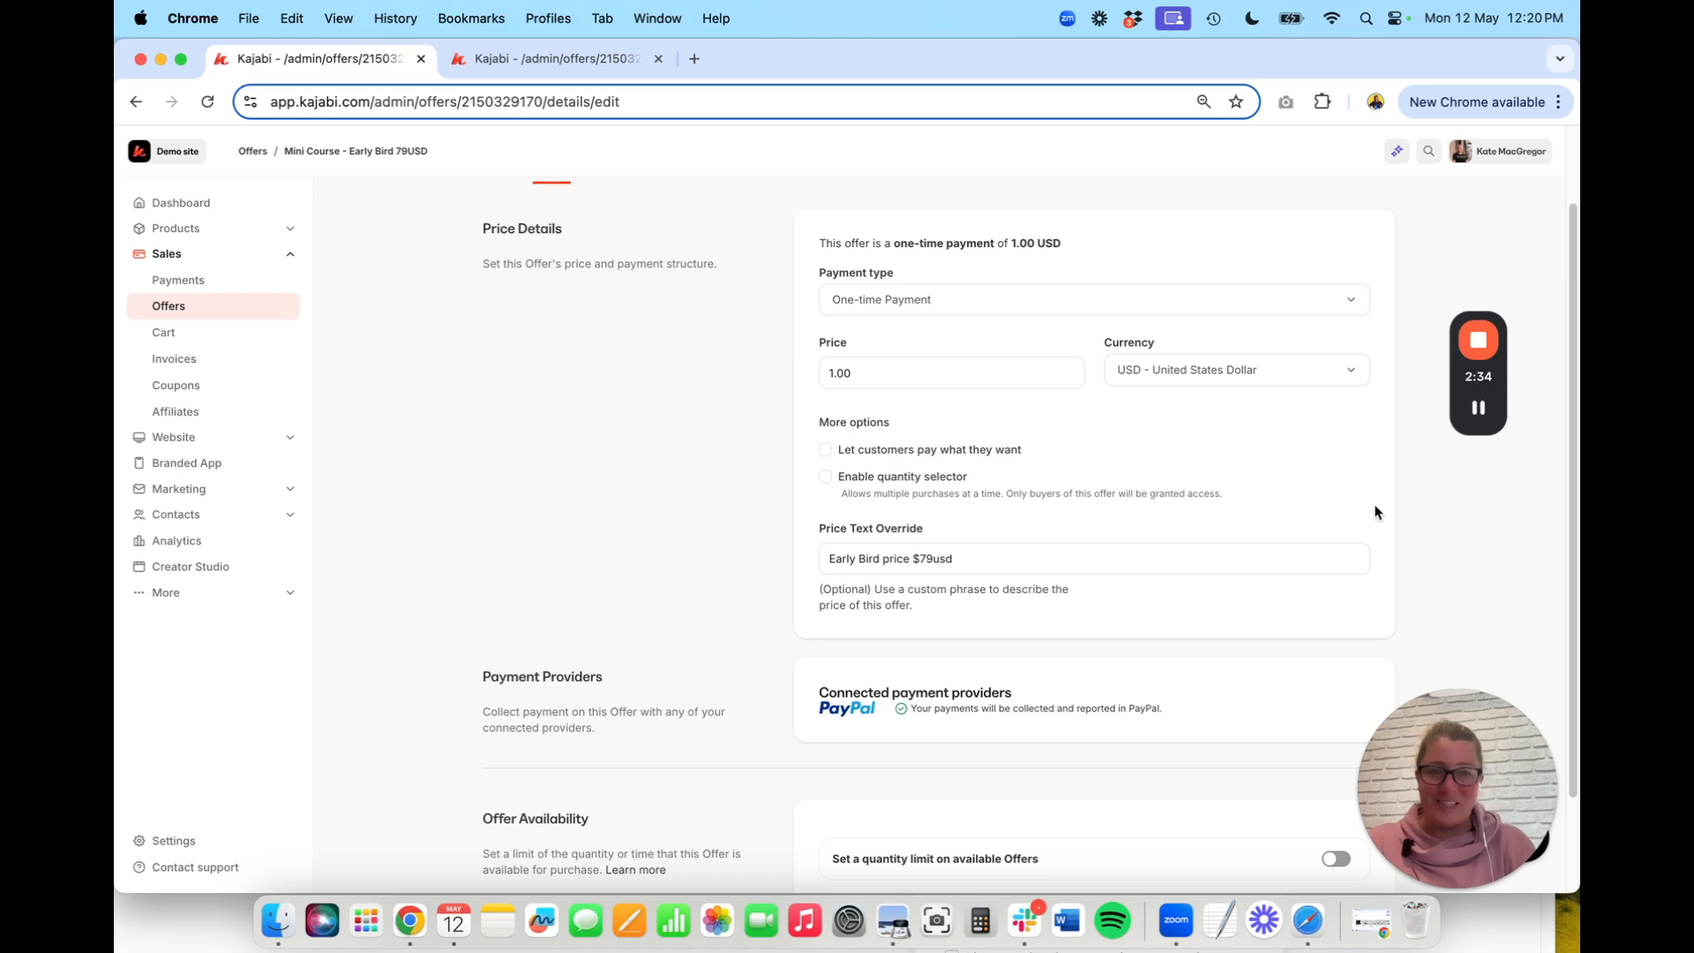
scroll(1374, 511, "up", 2)
left_click(1381, 216)
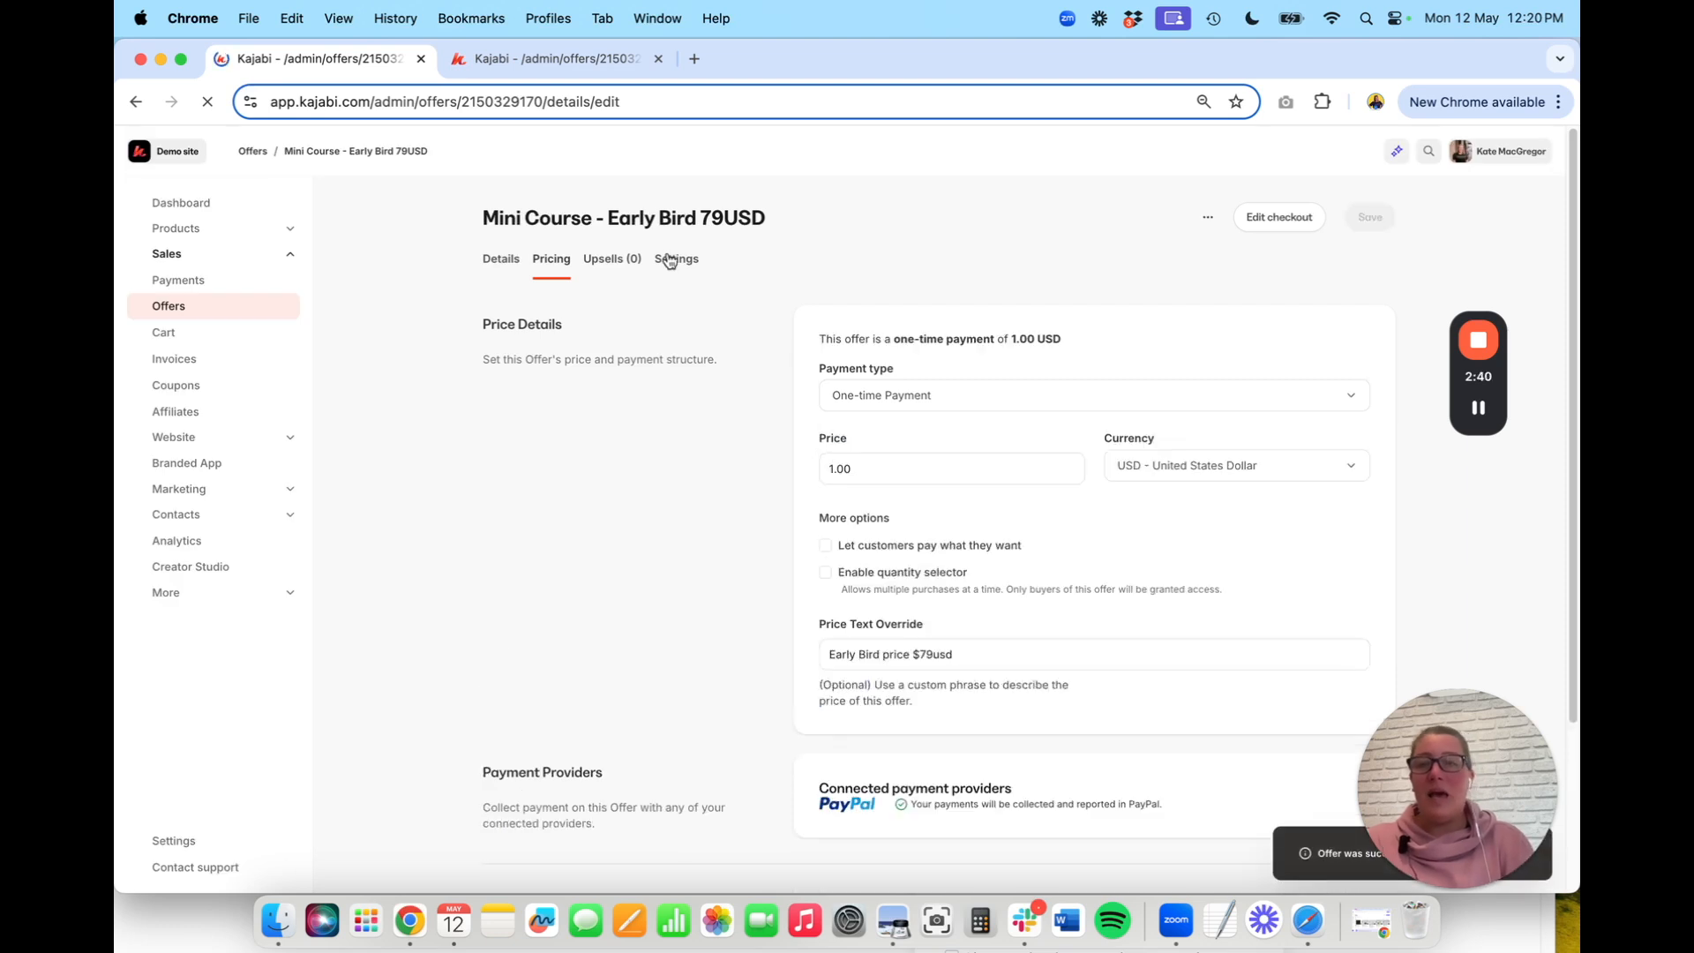
Open the Test package offer, set its price to 1.00 USD, save it, and return to the Offers list
left_click(253, 152)
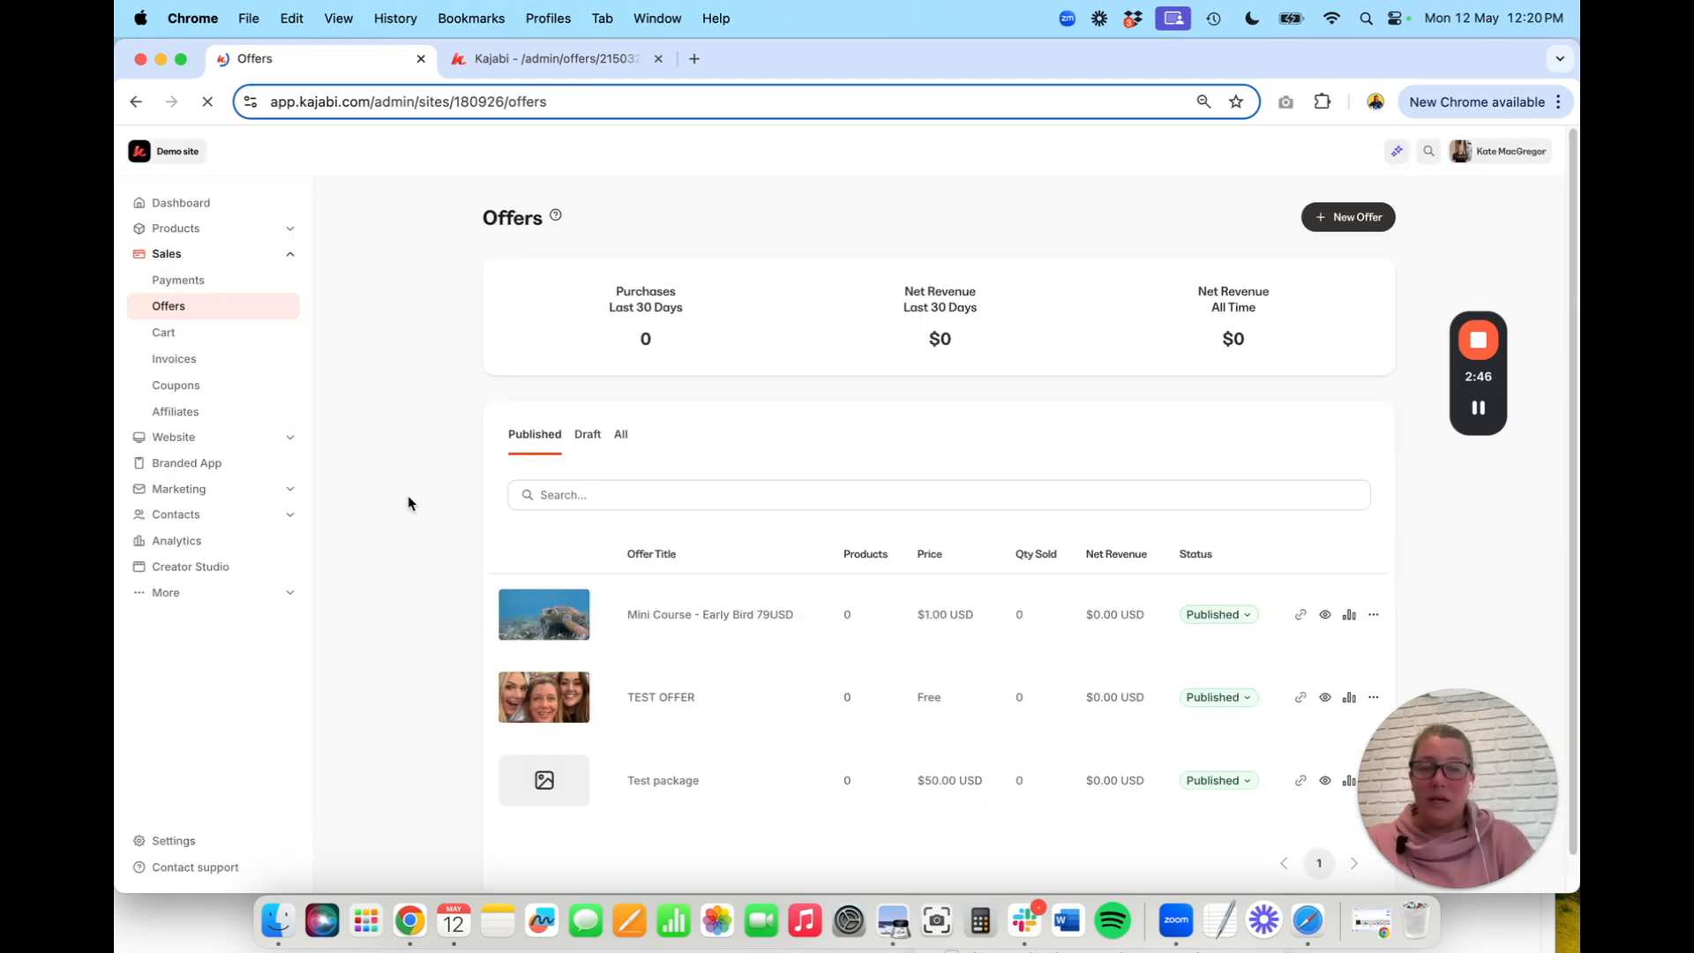
scroll(454, 586, "down", 1)
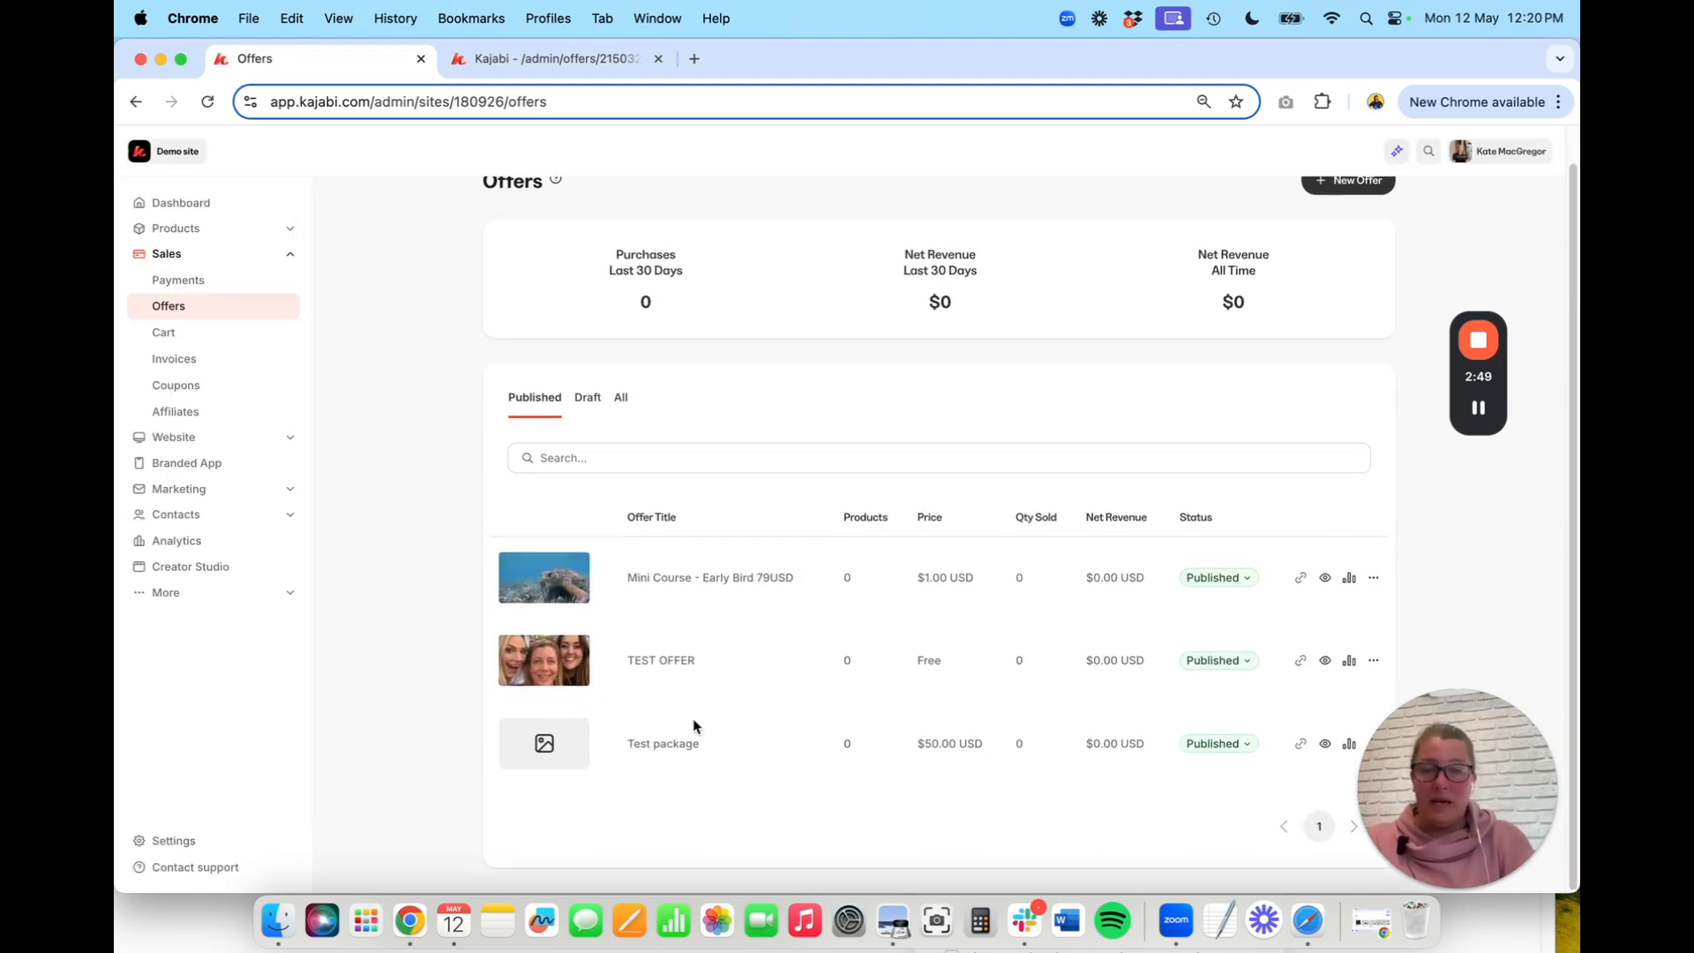
left_click(668, 746)
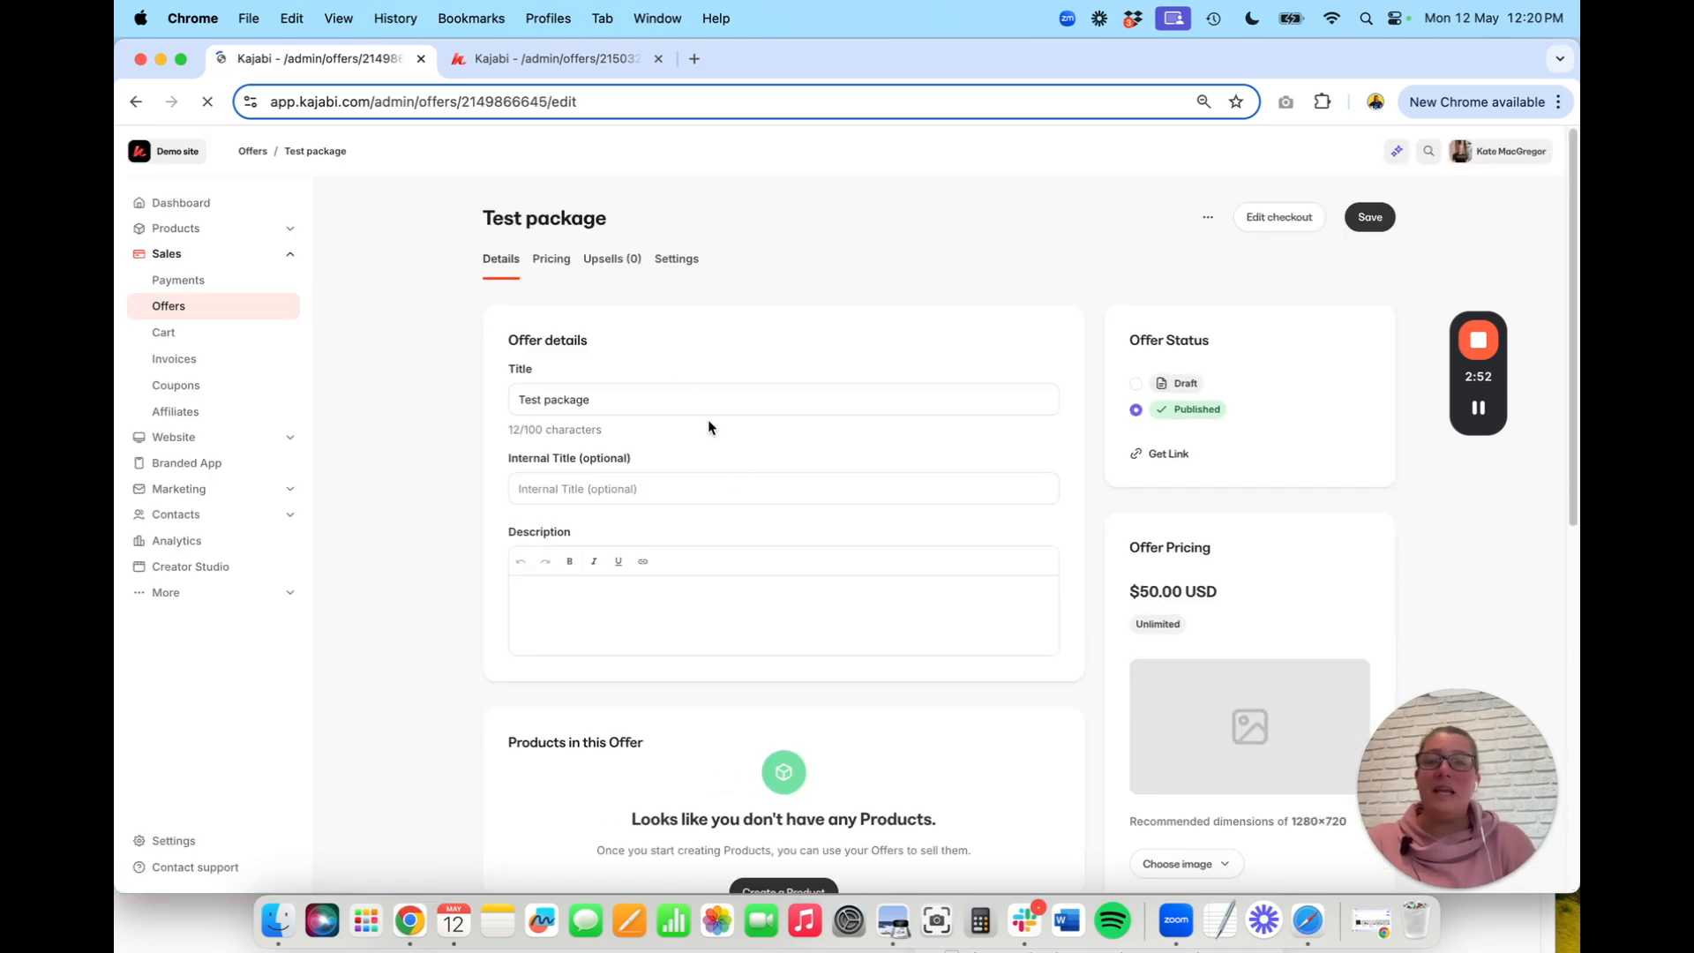
left_click(555, 260)
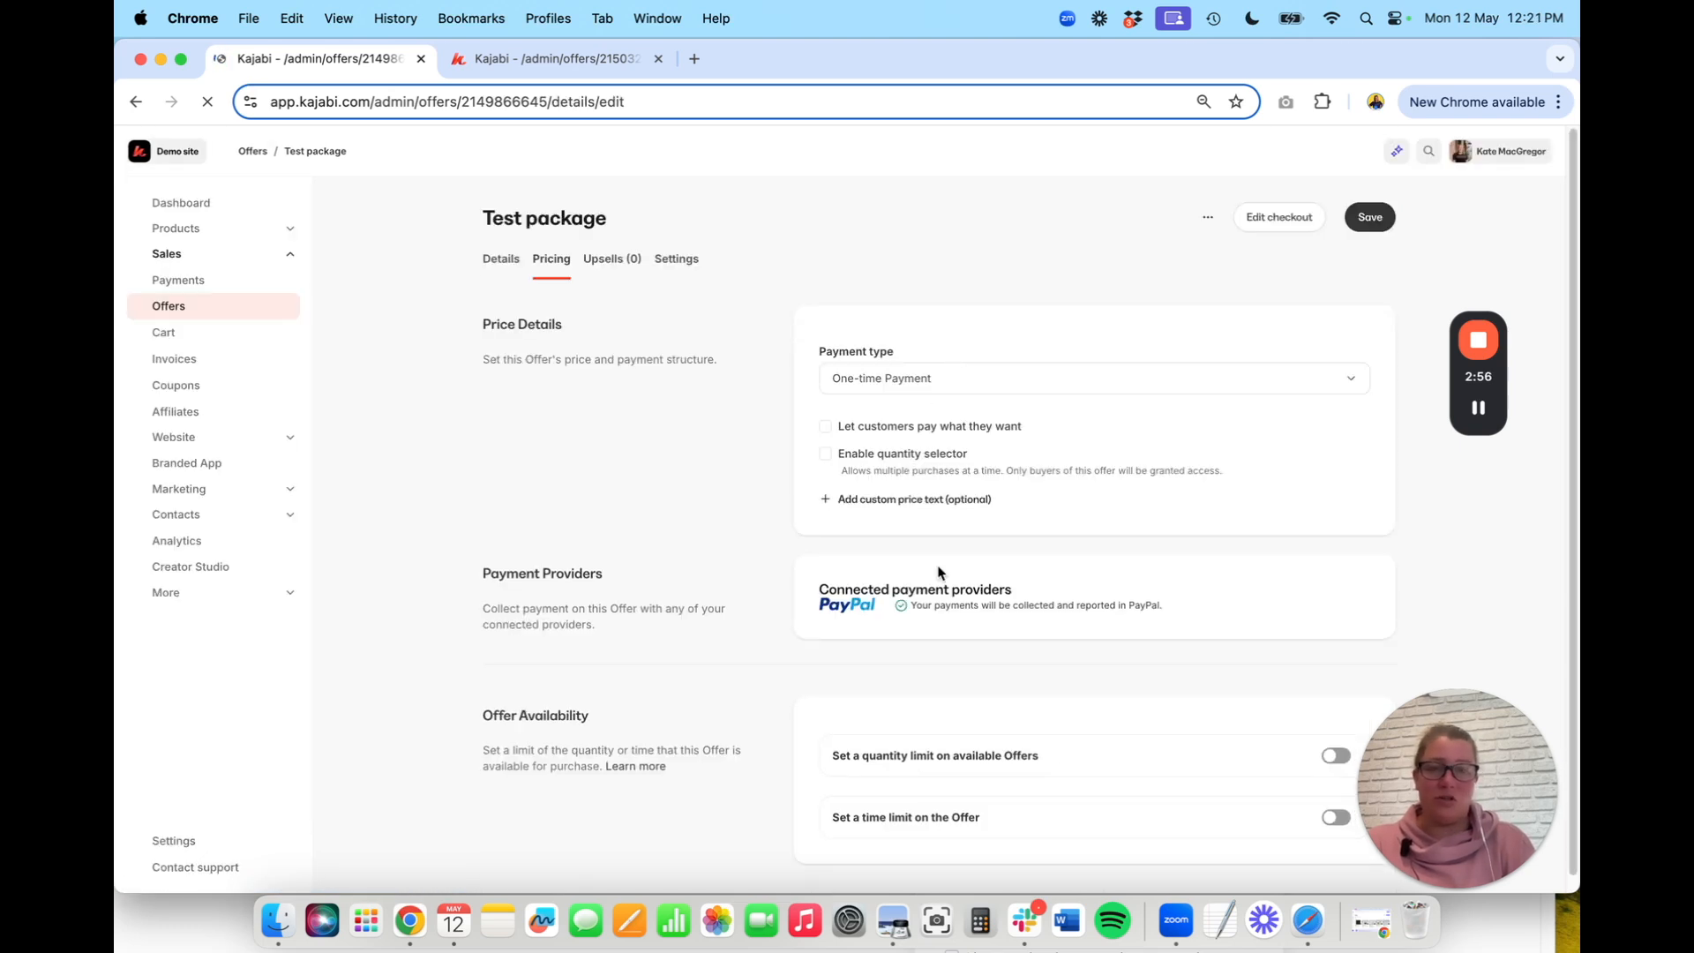
left_click_drag(846, 469, 806, 472)
type("1")
left_click(749, 455)
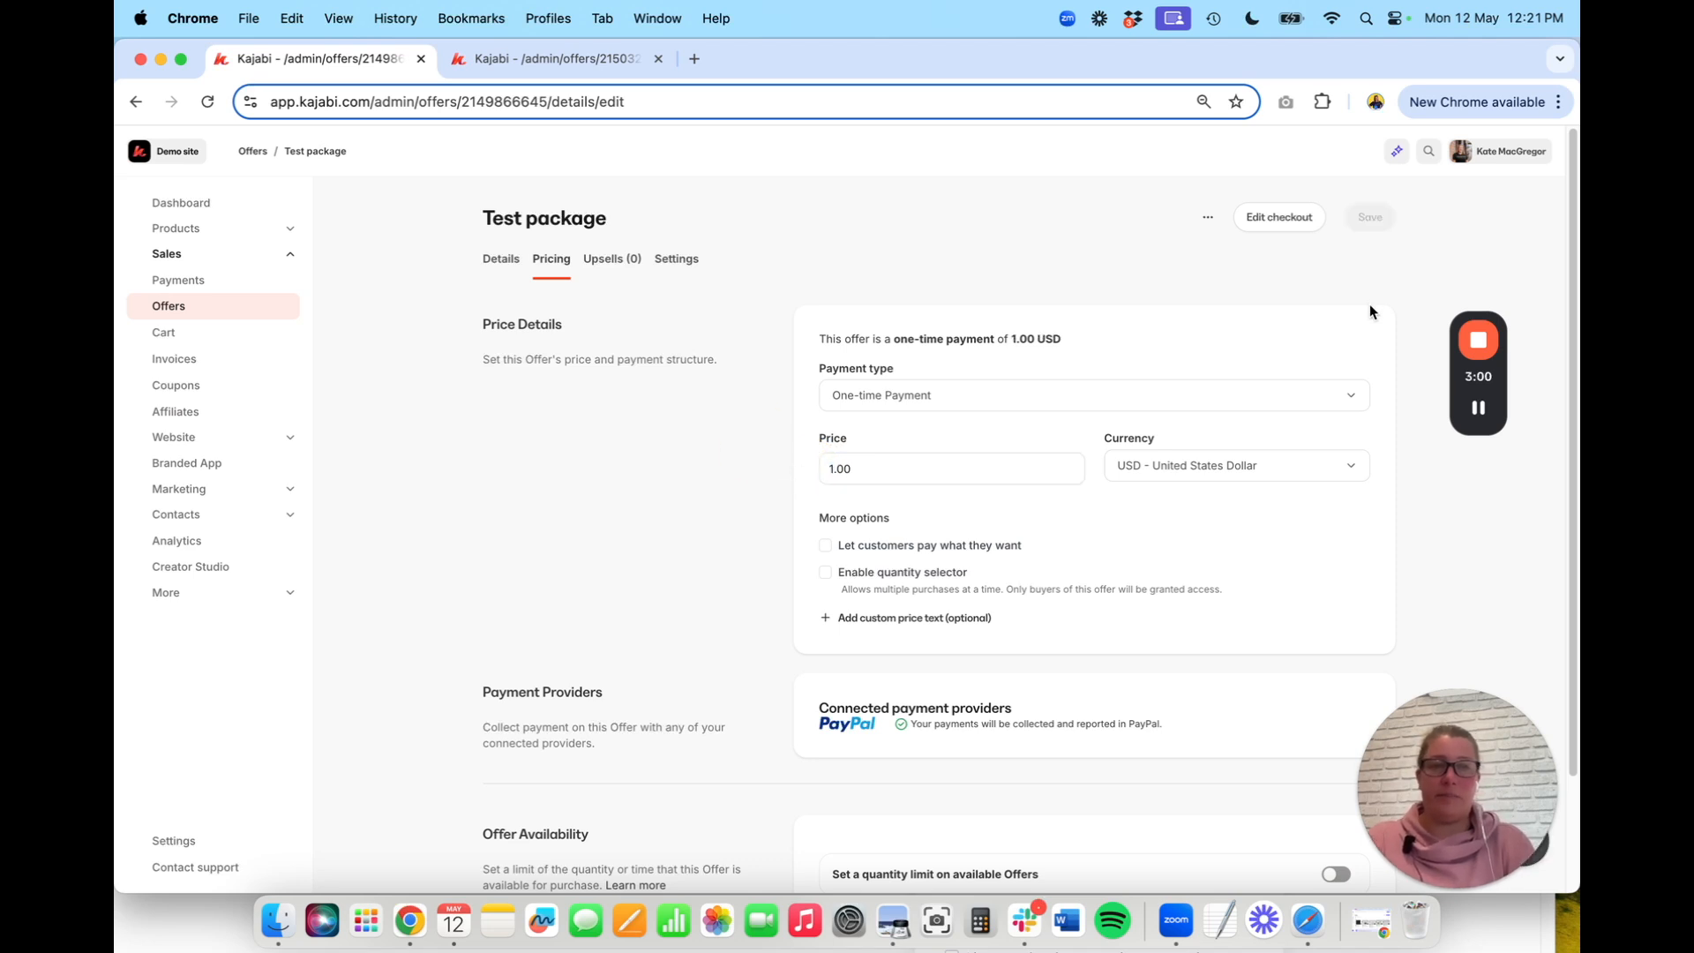
left_click(1370, 229)
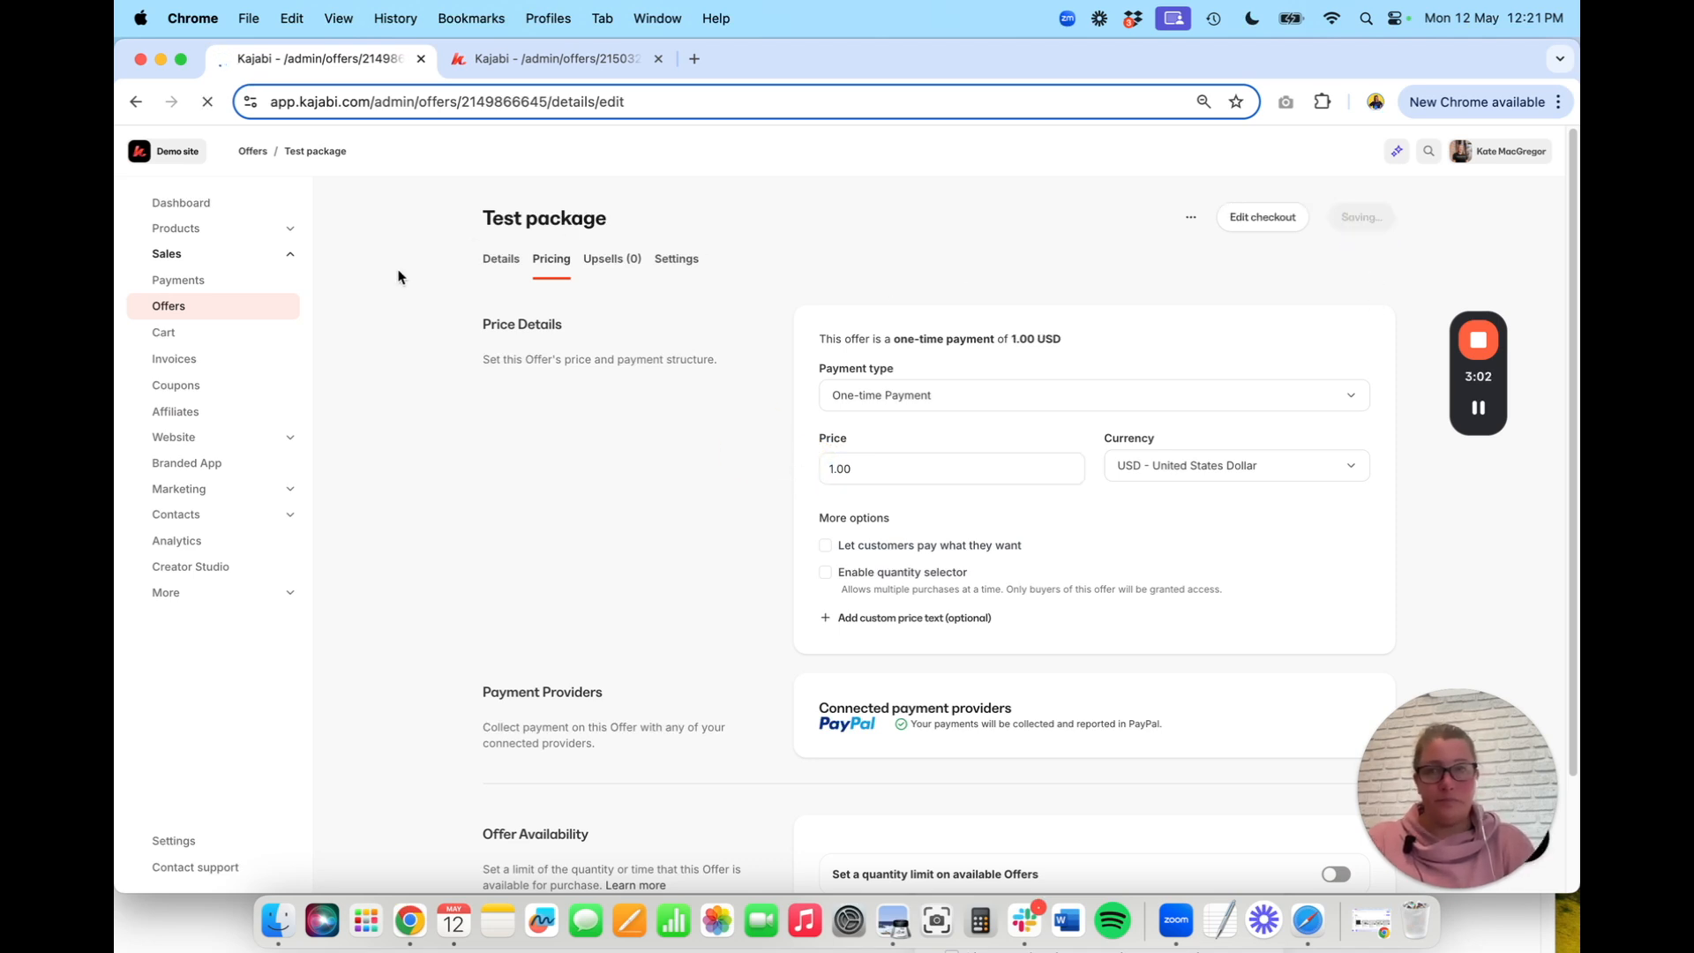
left_click(261, 155)
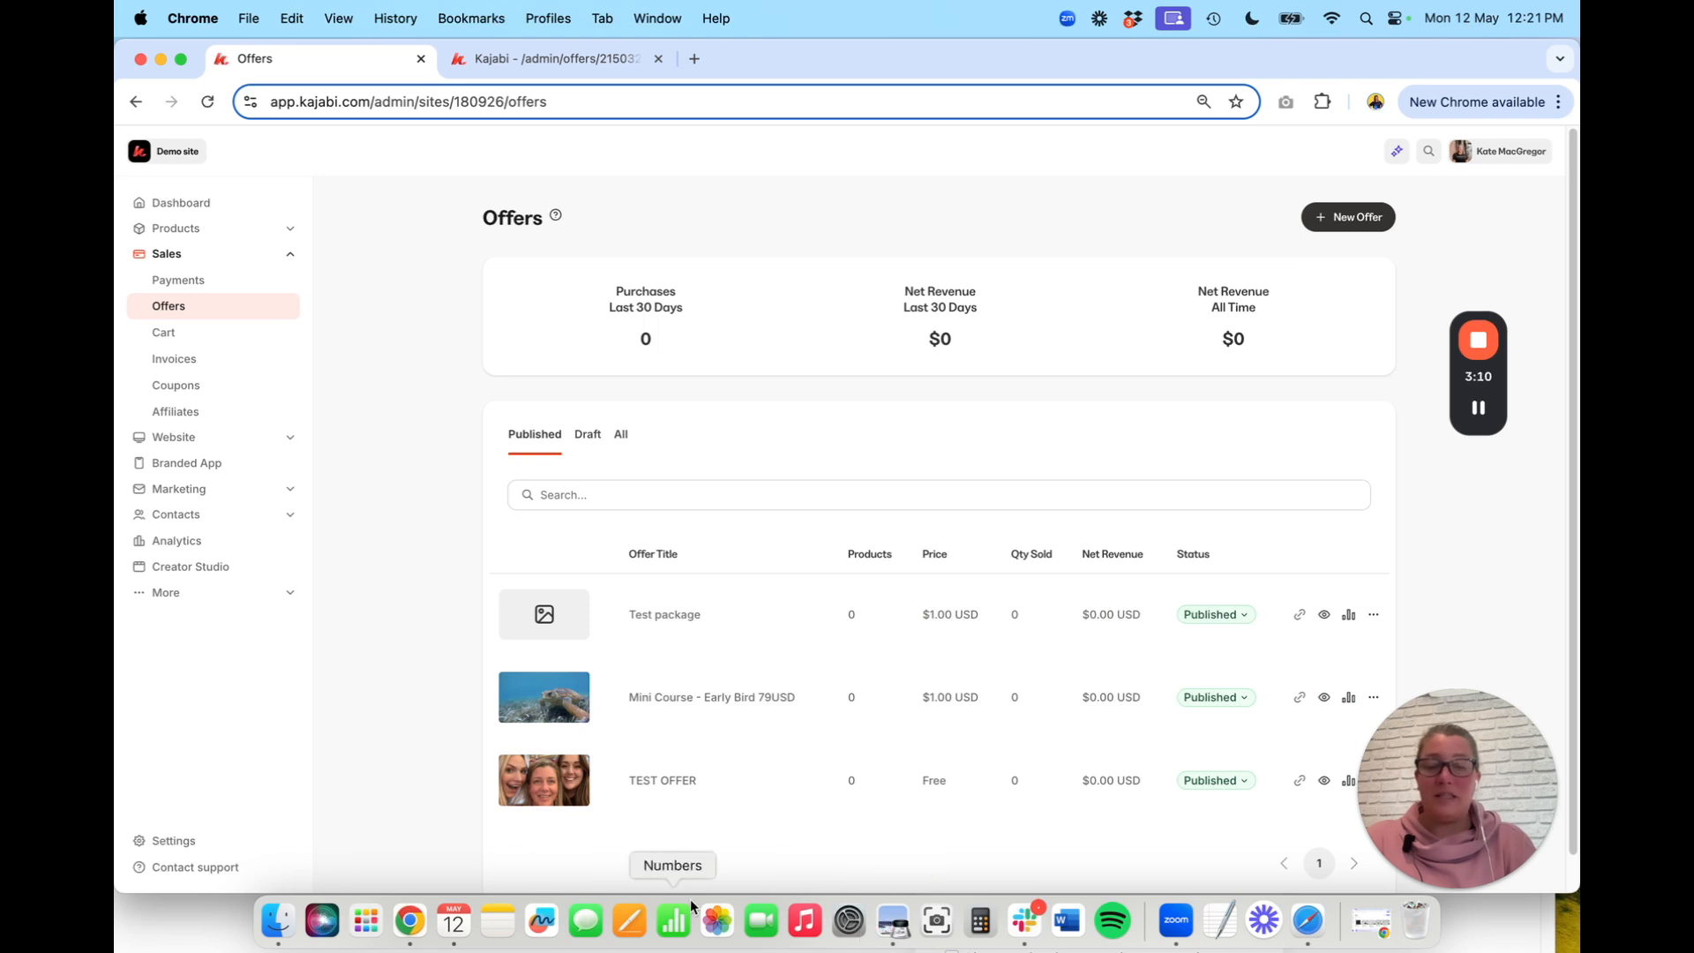
left_click(1308, 920)
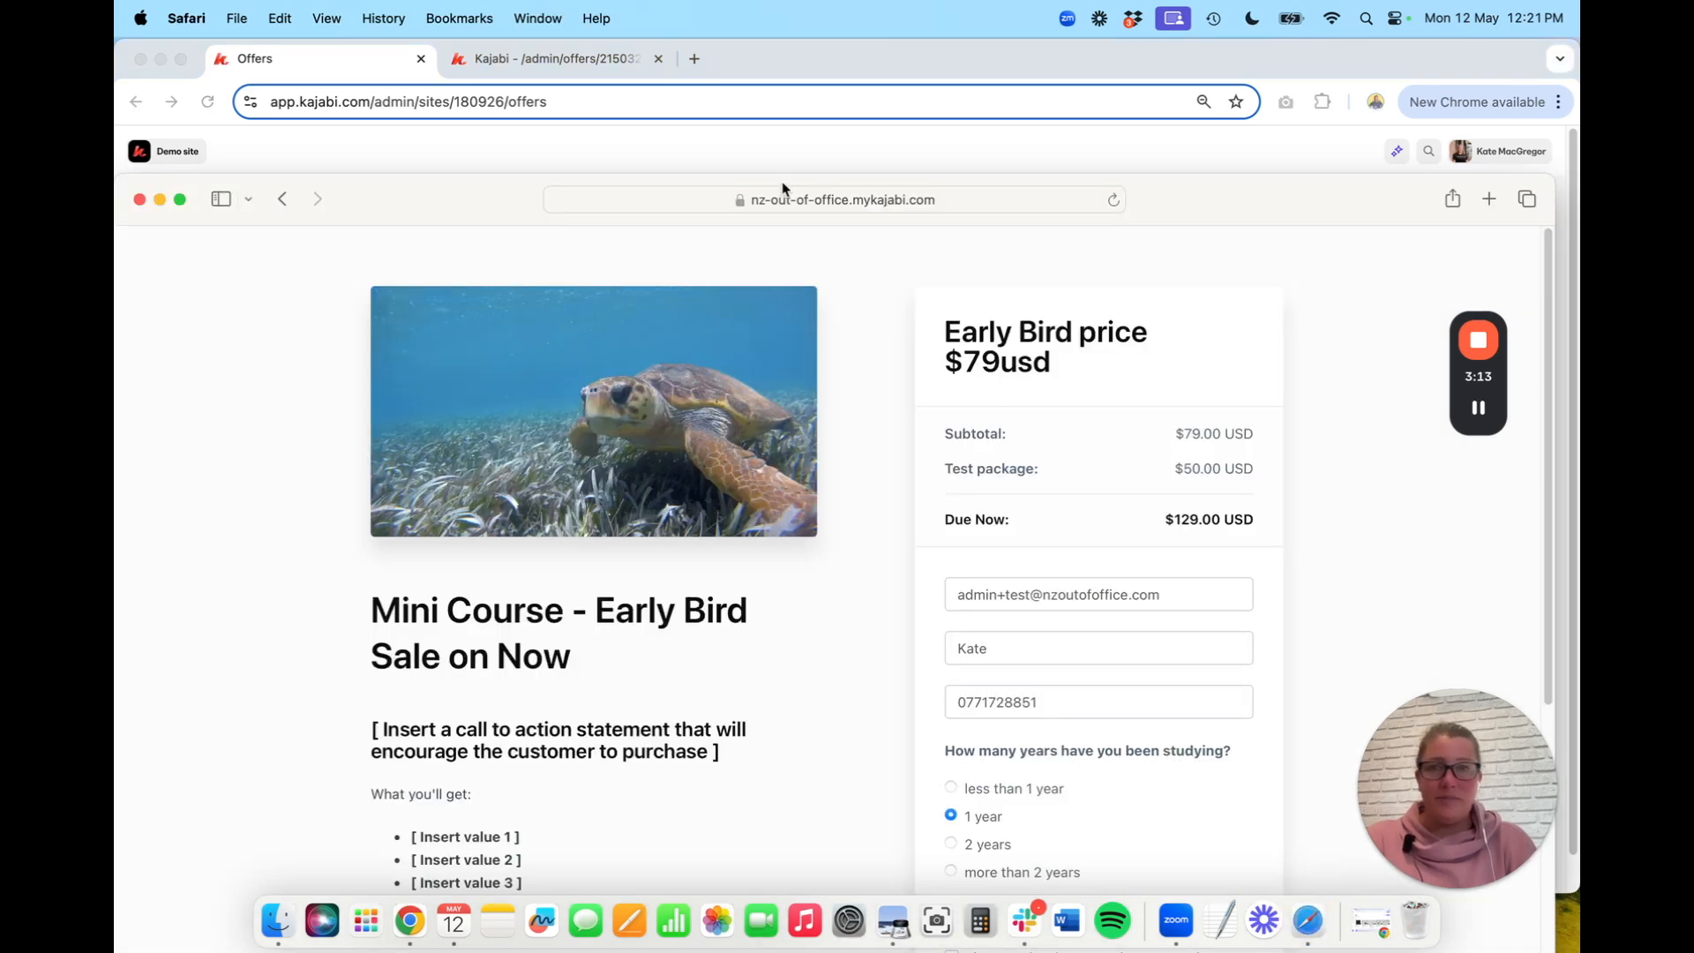
left_click(209, 103)
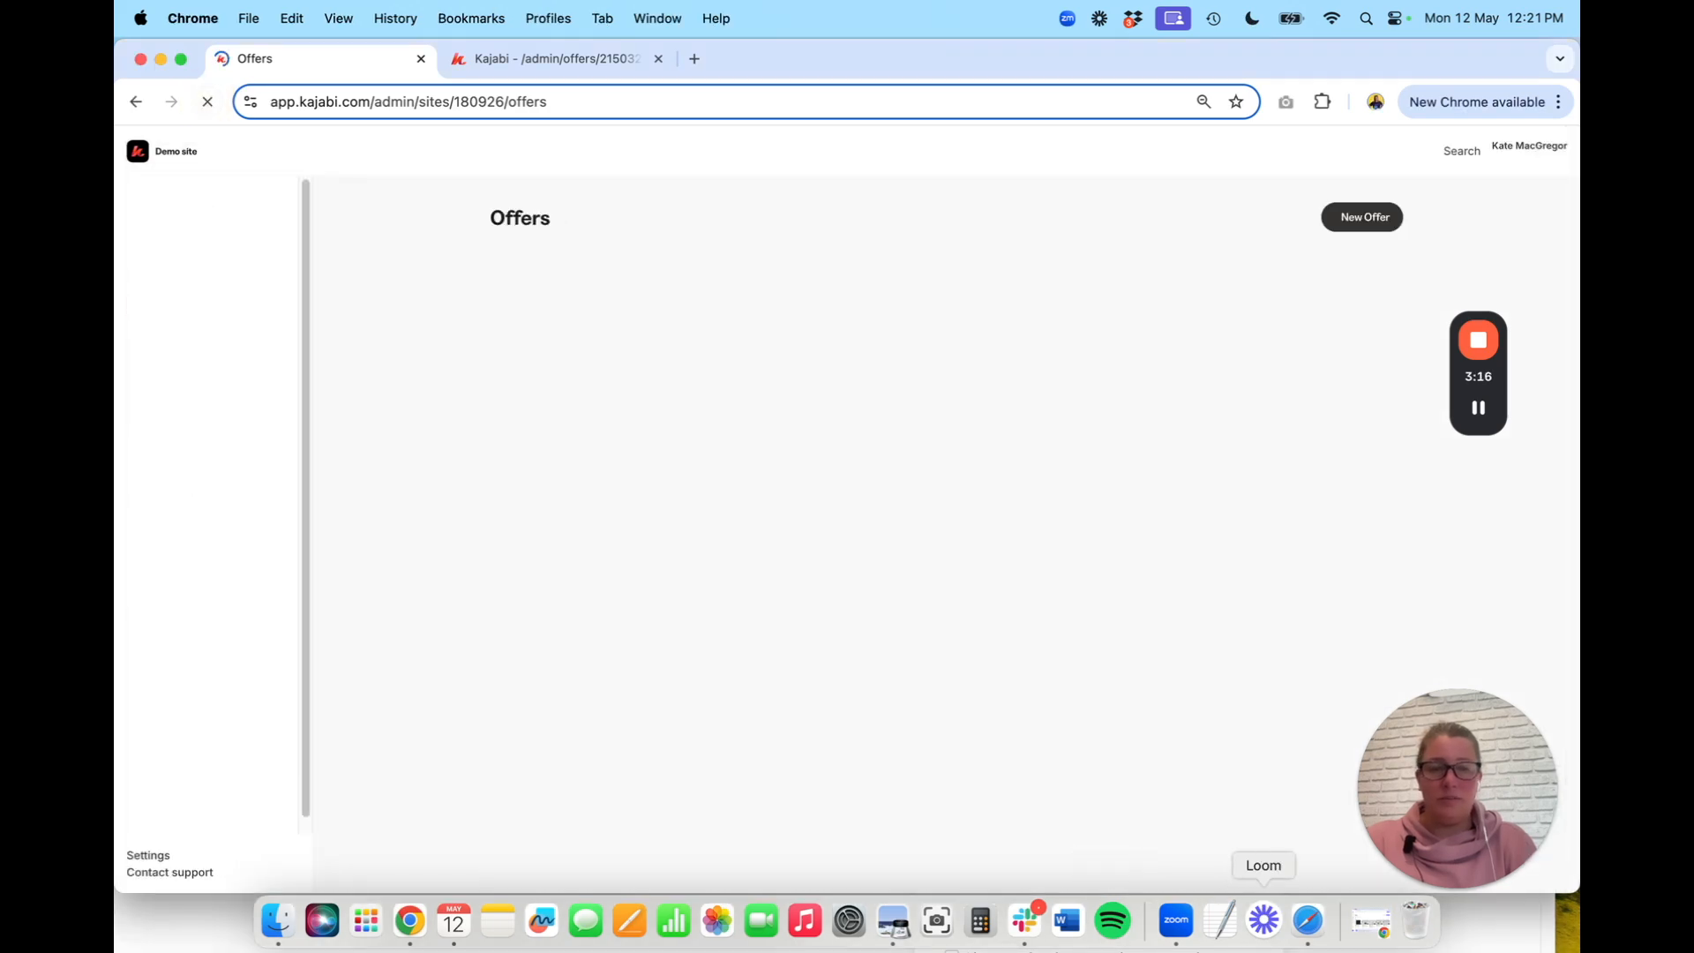
left_click(1308, 920)
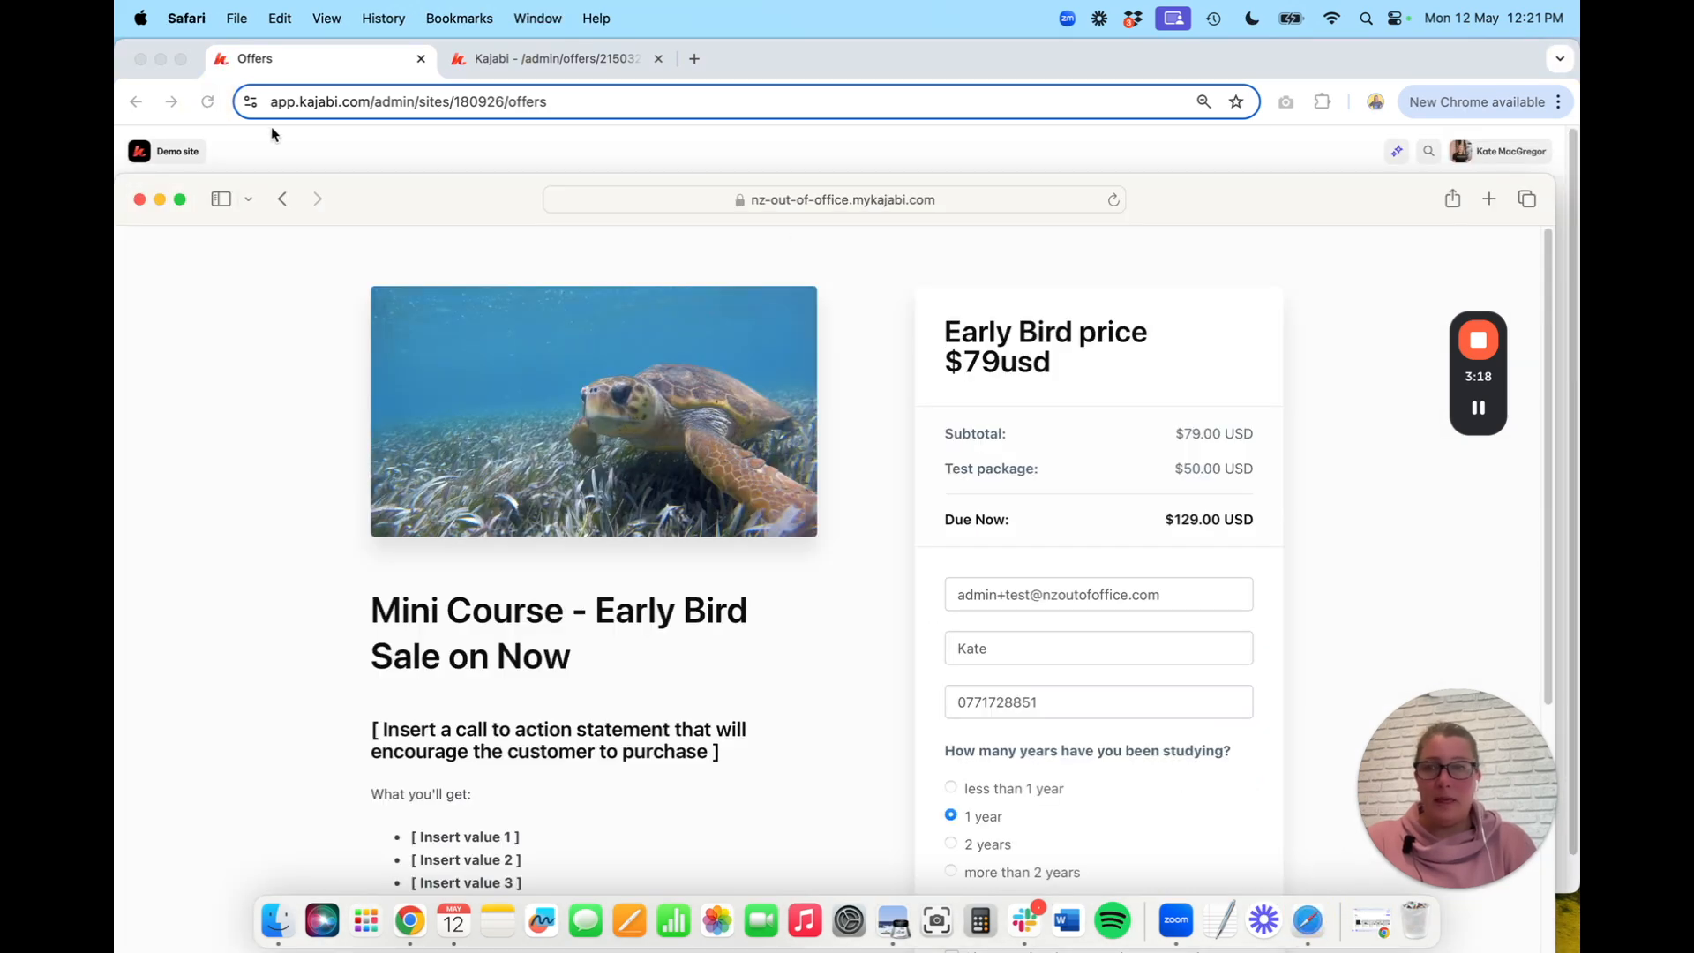
left_click(675, 159)
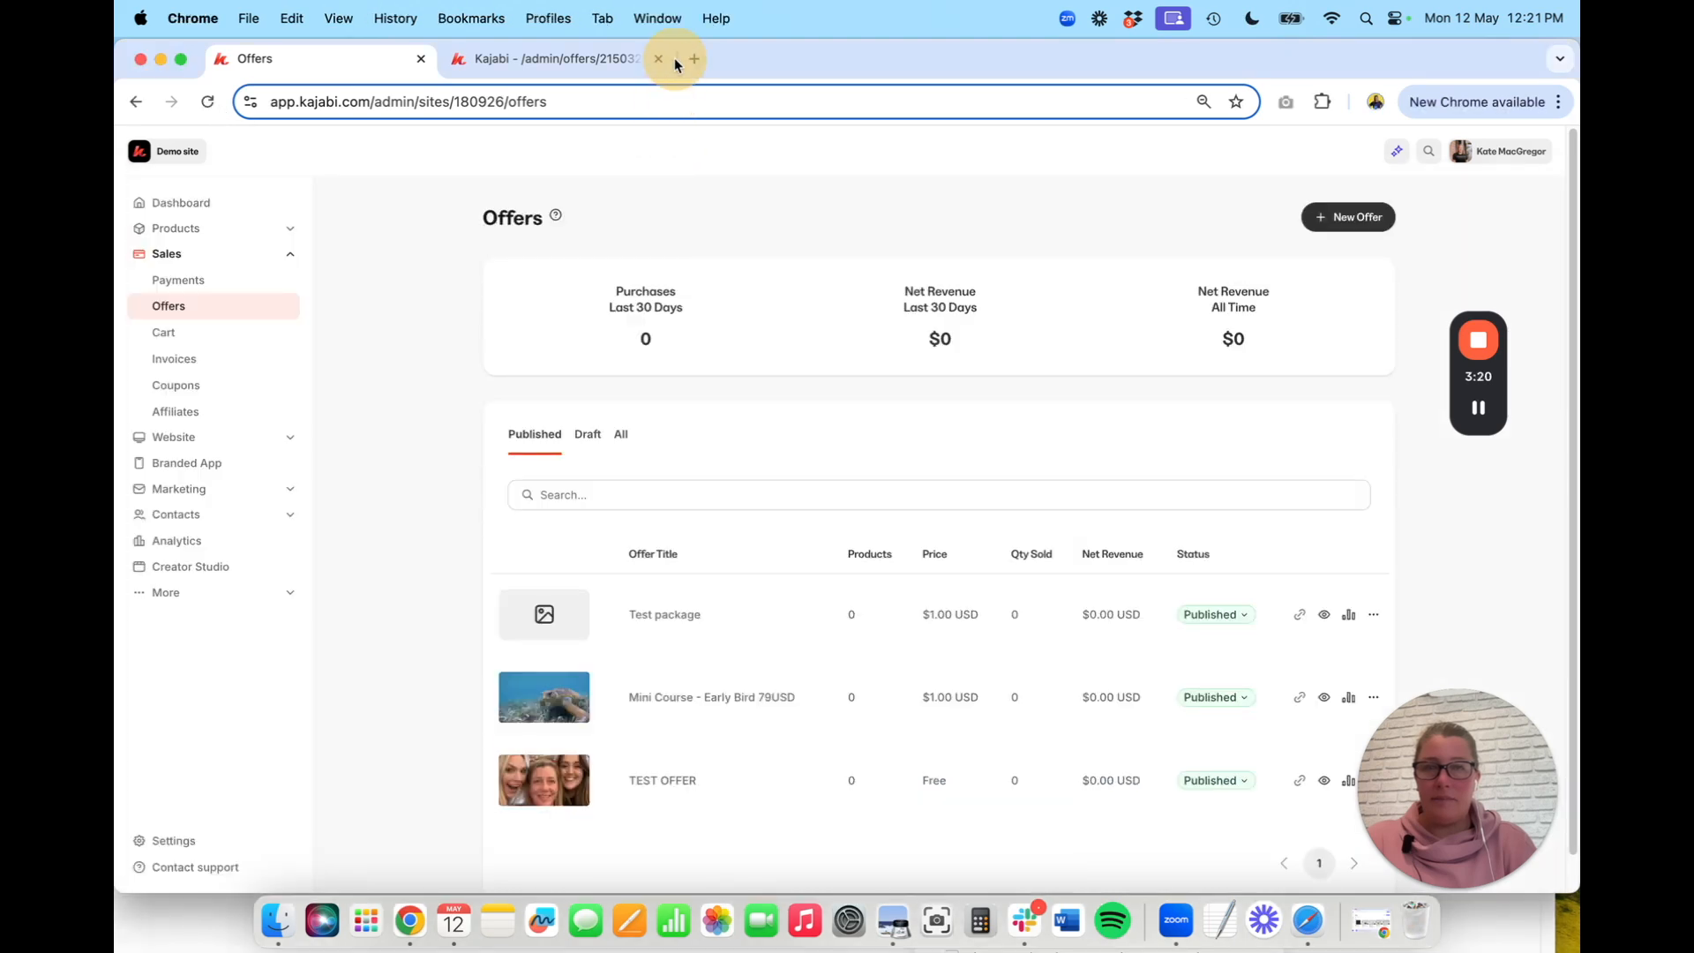
Switch to Safari, move its window back up, and reload the live checkout page
left_click(1307, 920)
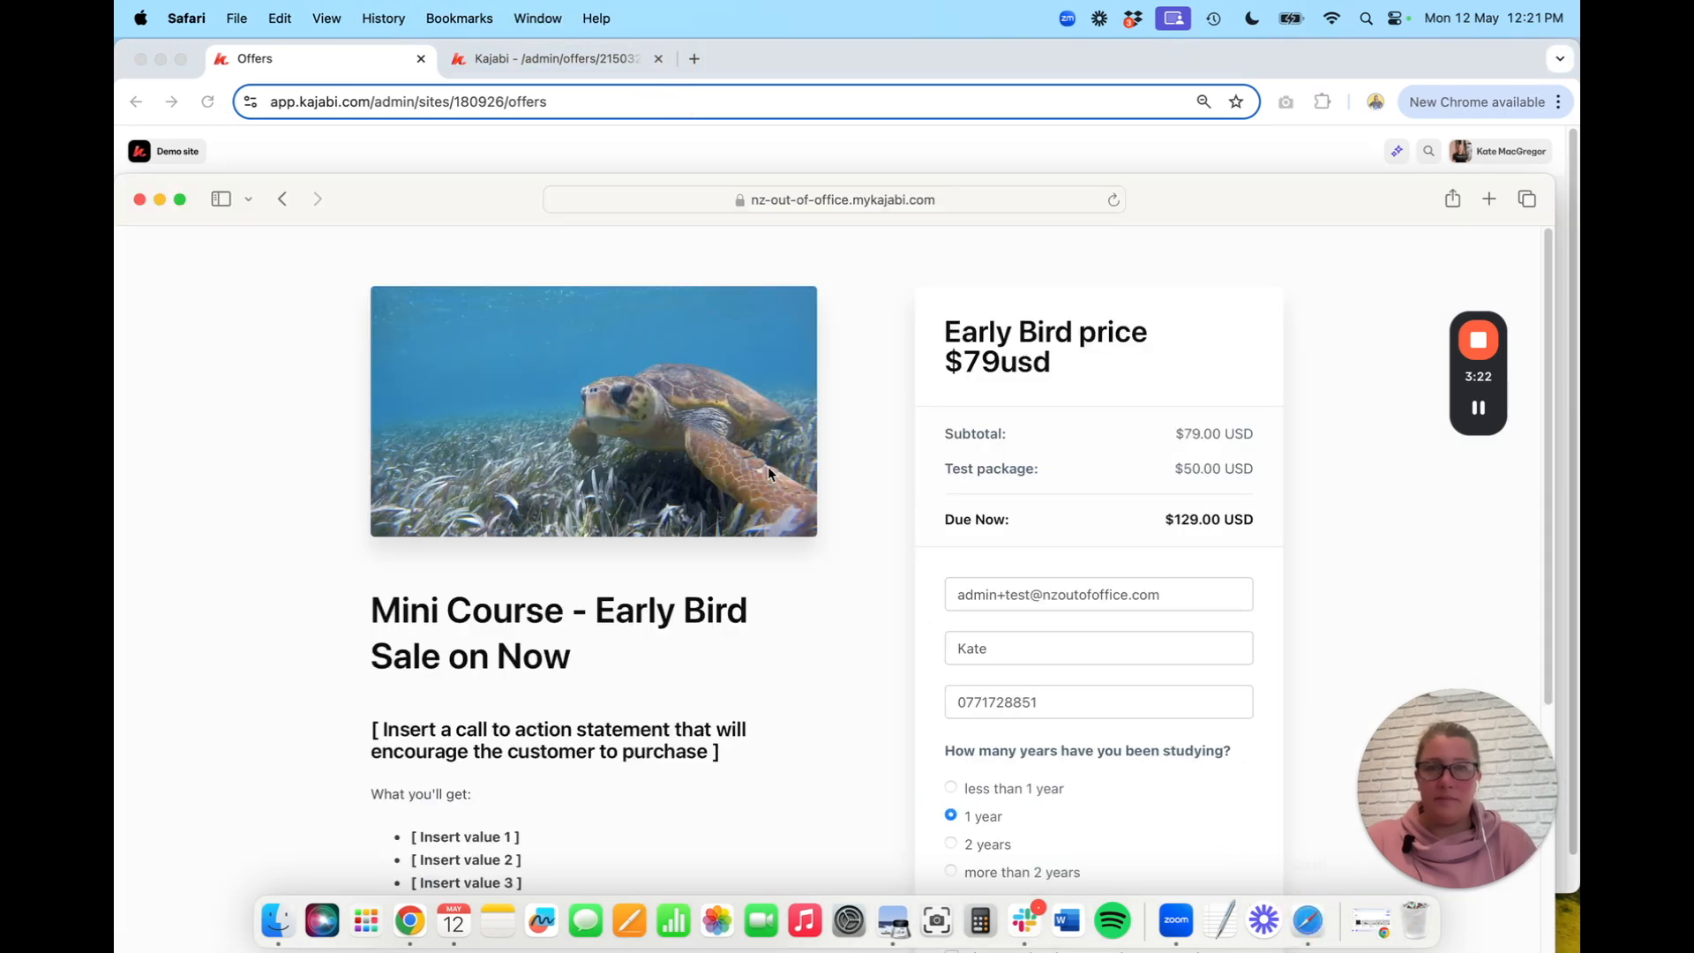
left_click_drag(1208, 212, 1219, 76)
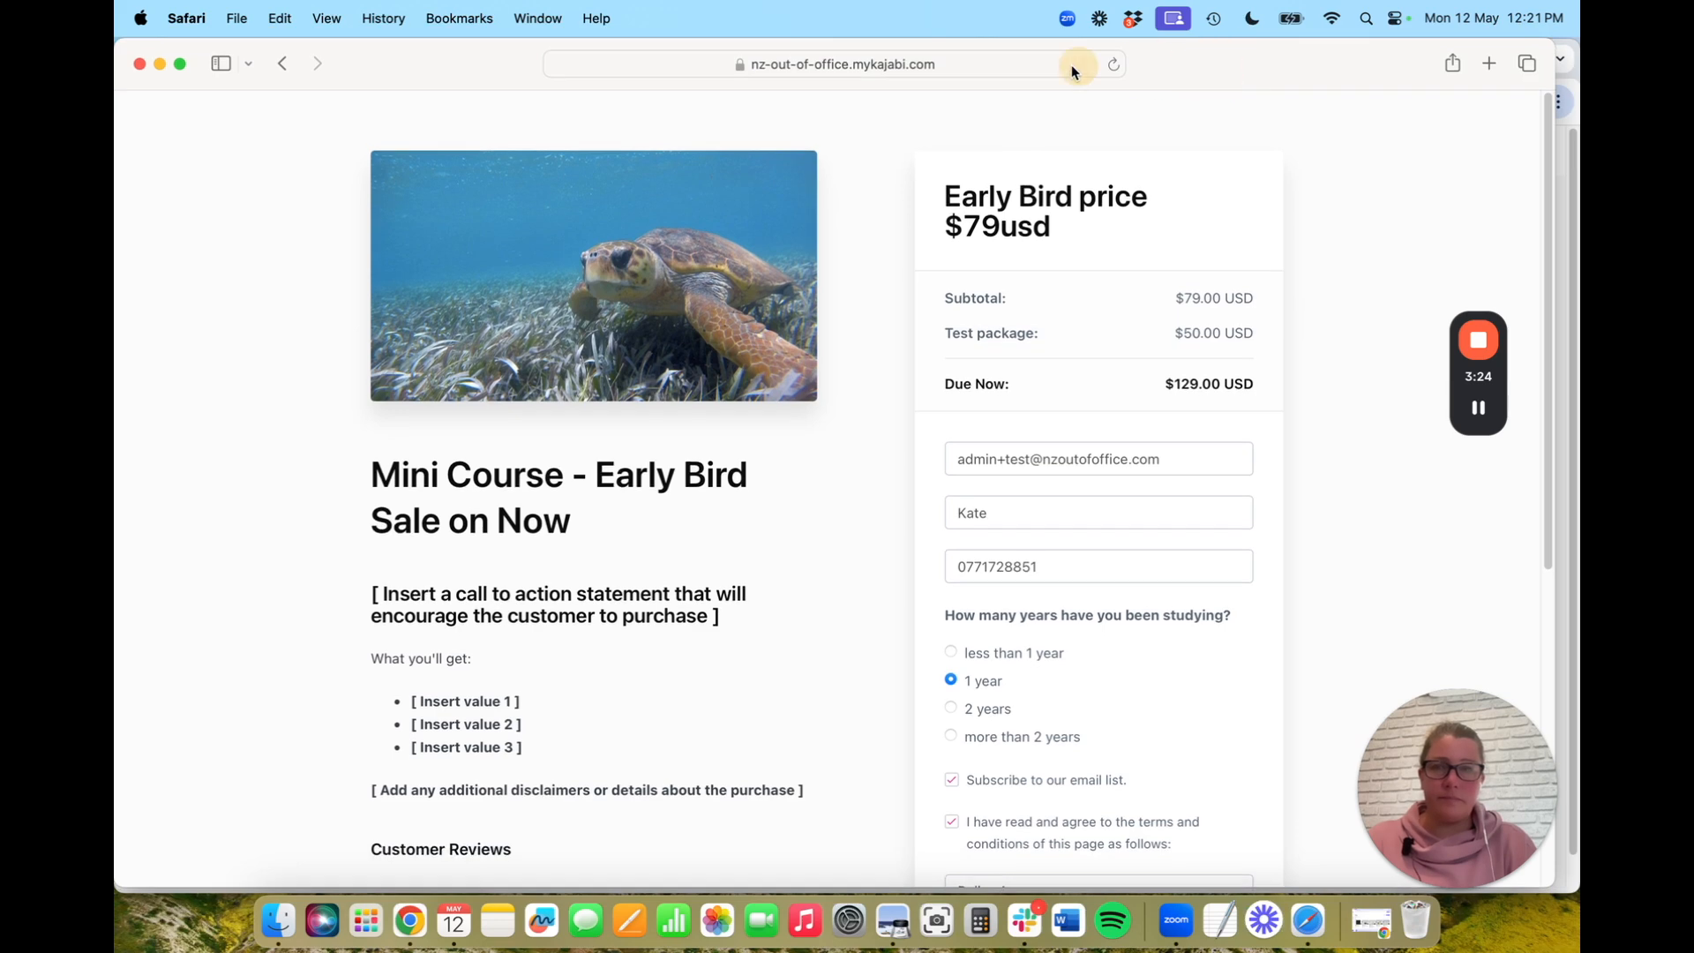
left_click(1114, 64)
left_click(909, 569)
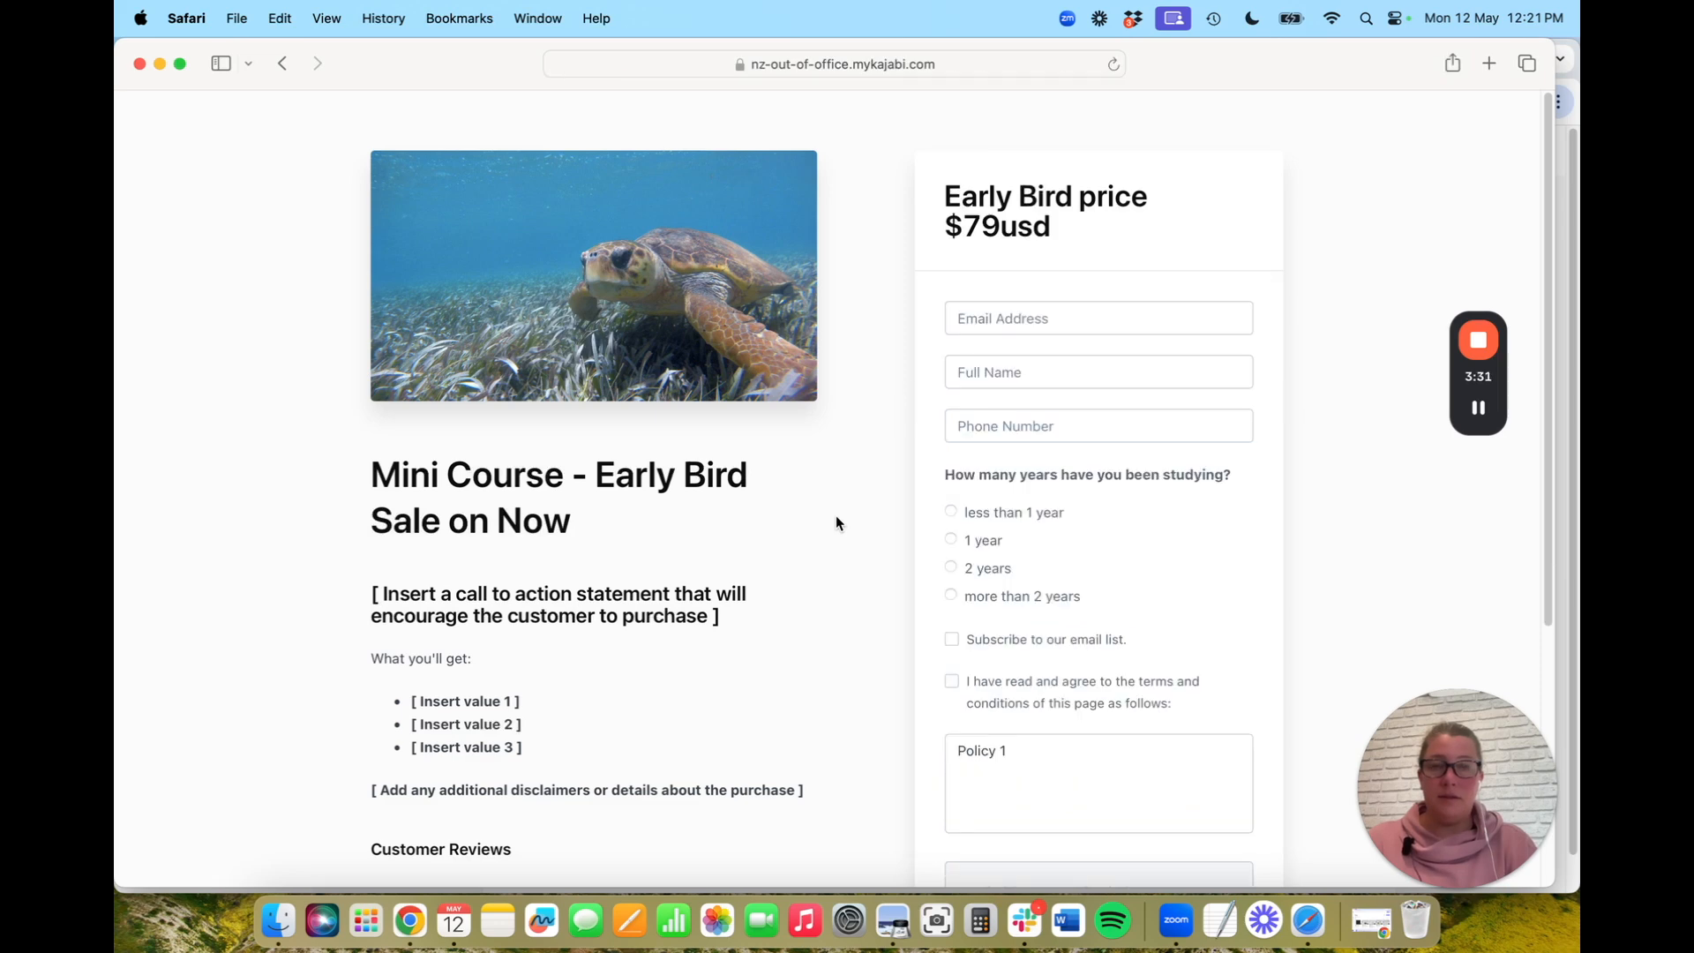
Enter the customer's e-mail address in the reloaded checkout form
scroll(837, 523, "down", 2)
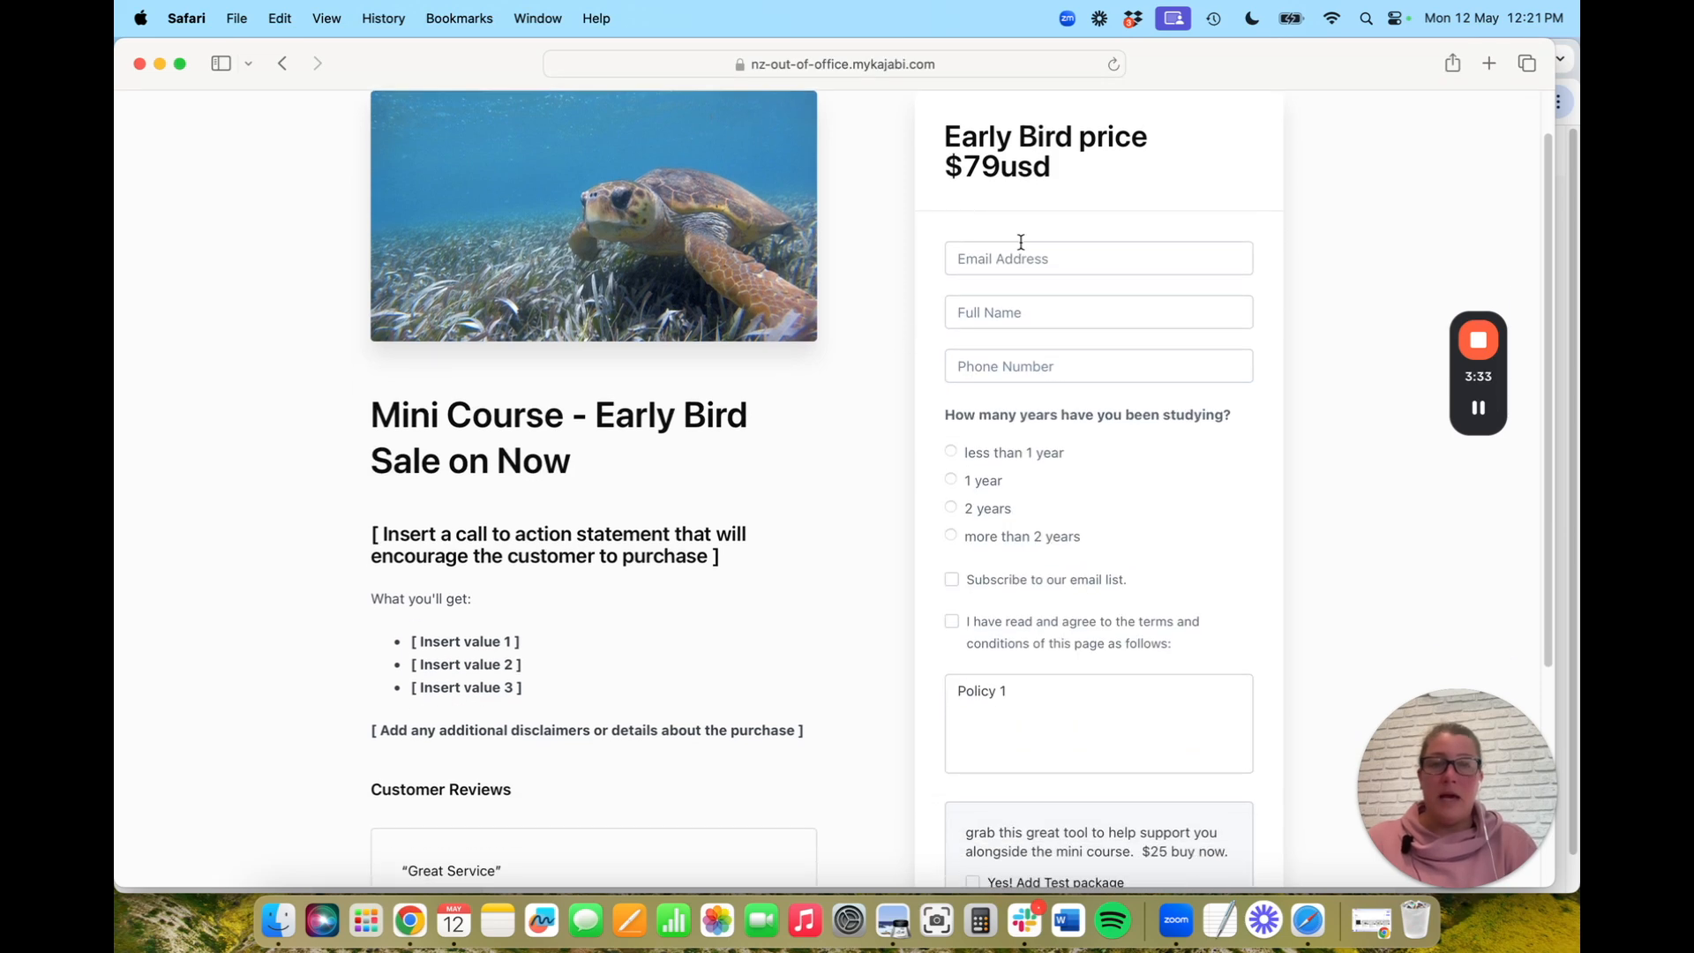
left_click(1021, 258)
type("admin")
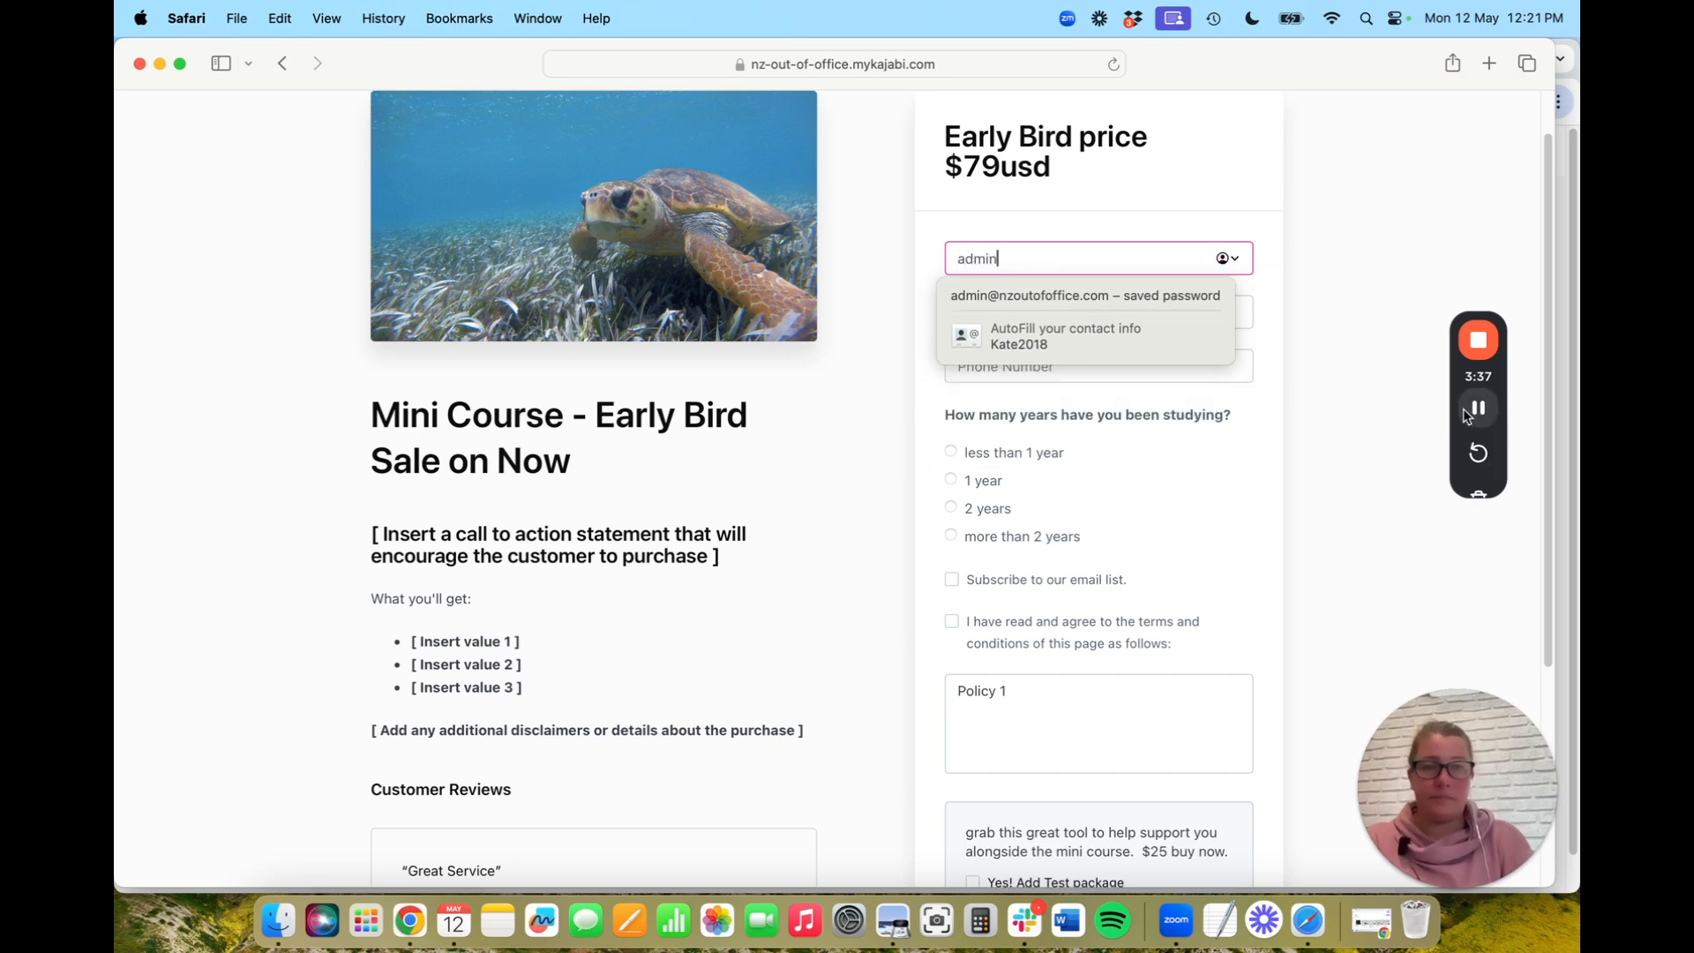
left_click(1463, 413)
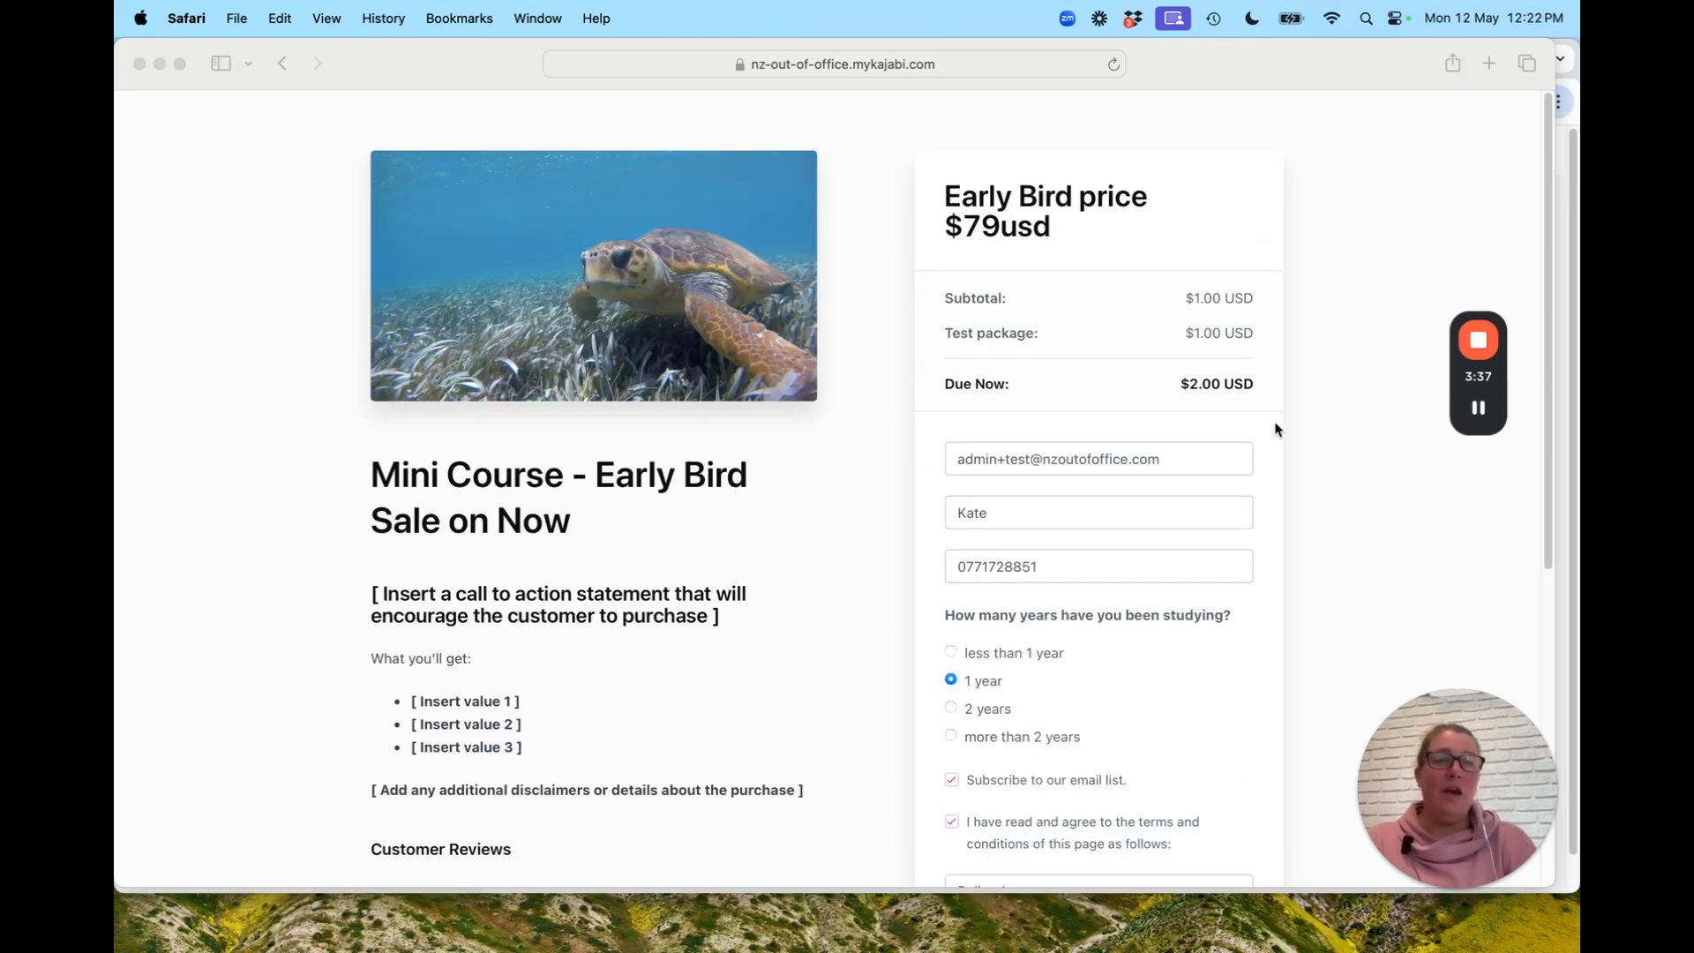
Review the order summary and the order bump on the checkout page, and deselect the Test package add-on
scroll(1275, 427, "down", 5)
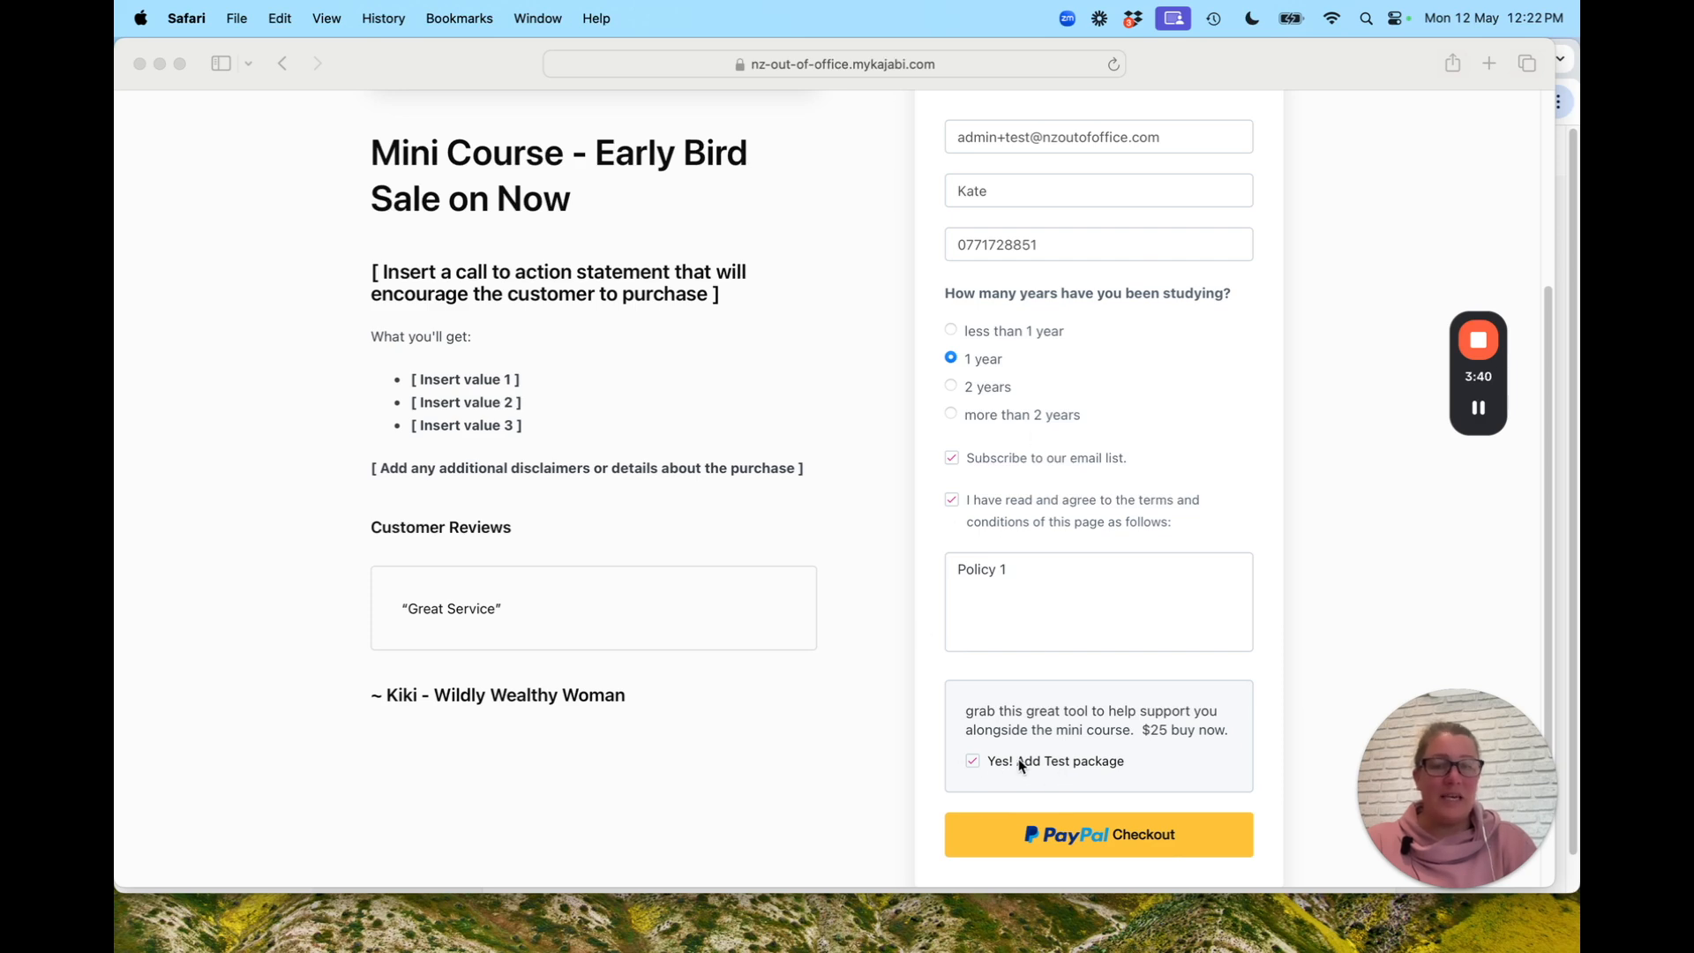
scroll(1119, 764, "down", 1)
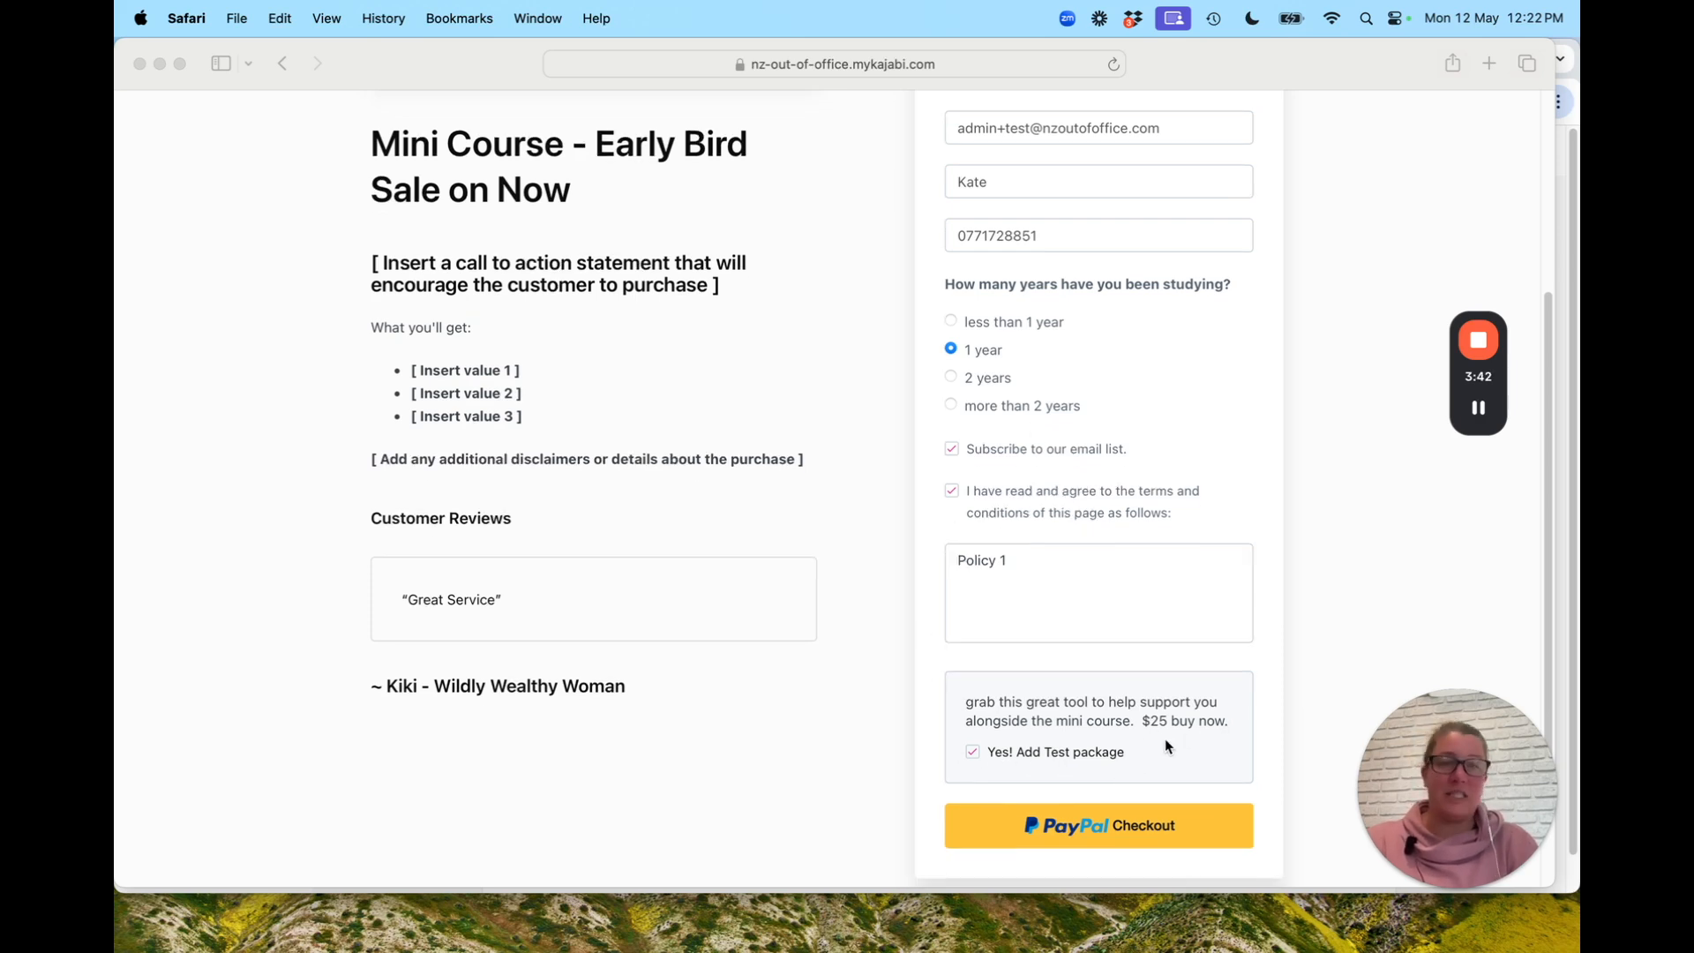
scroll(1164, 739, "up", 5)
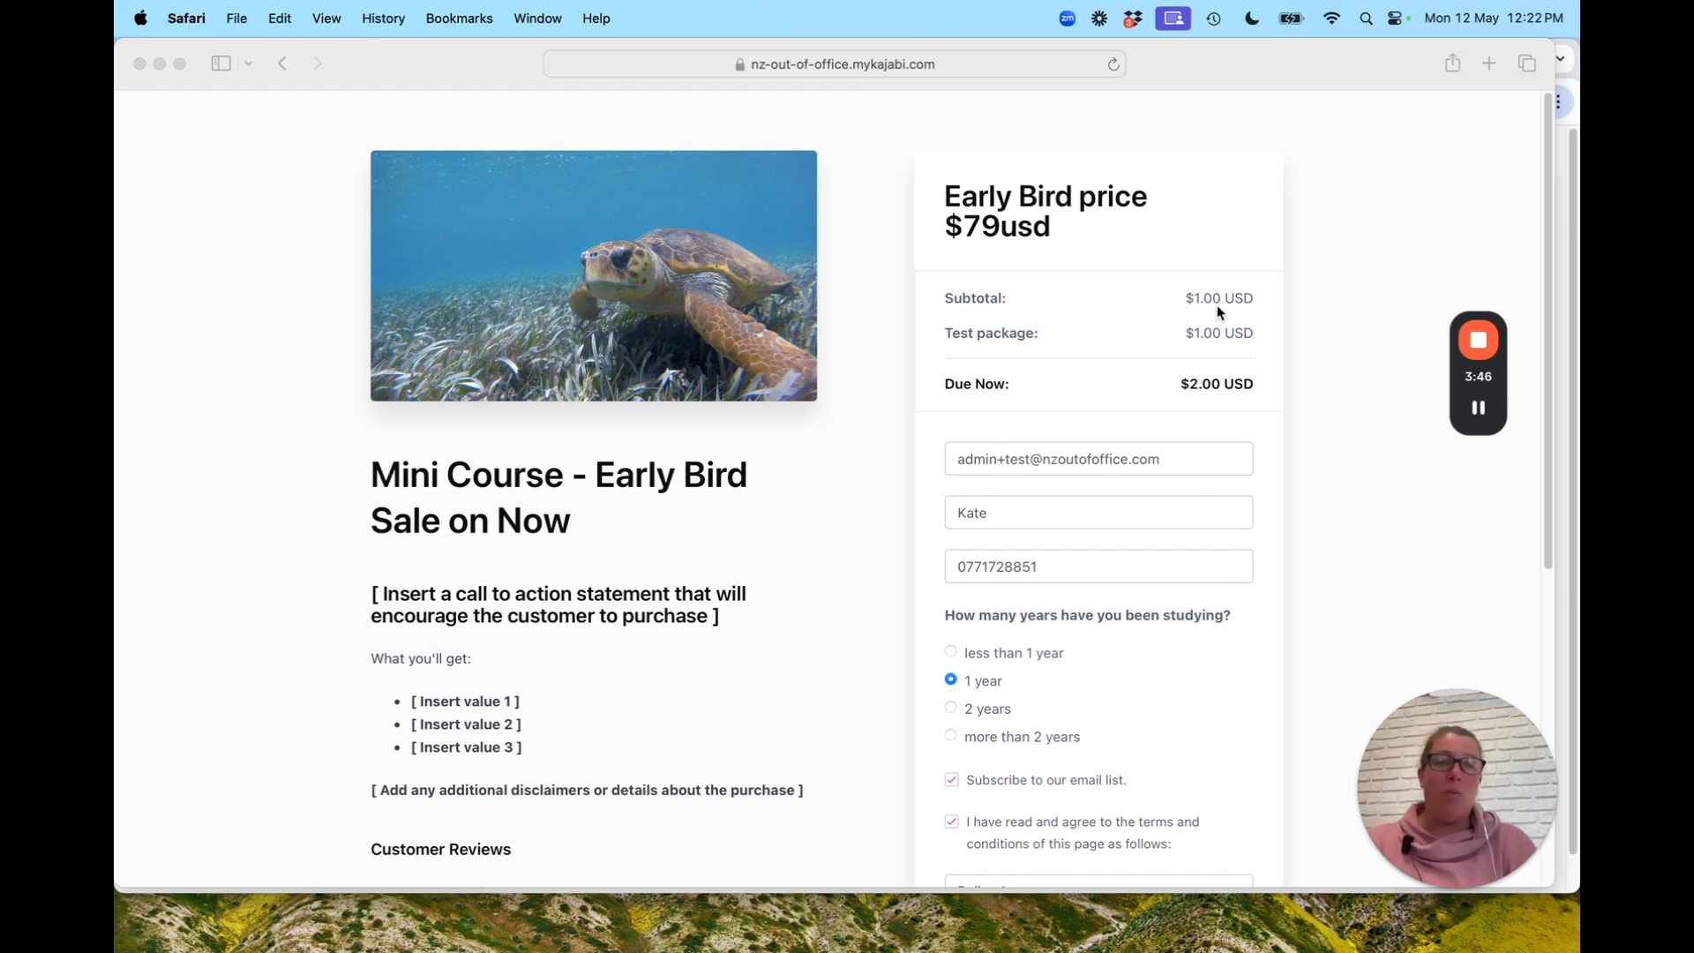
scroll(1116, 353, "down", 5)
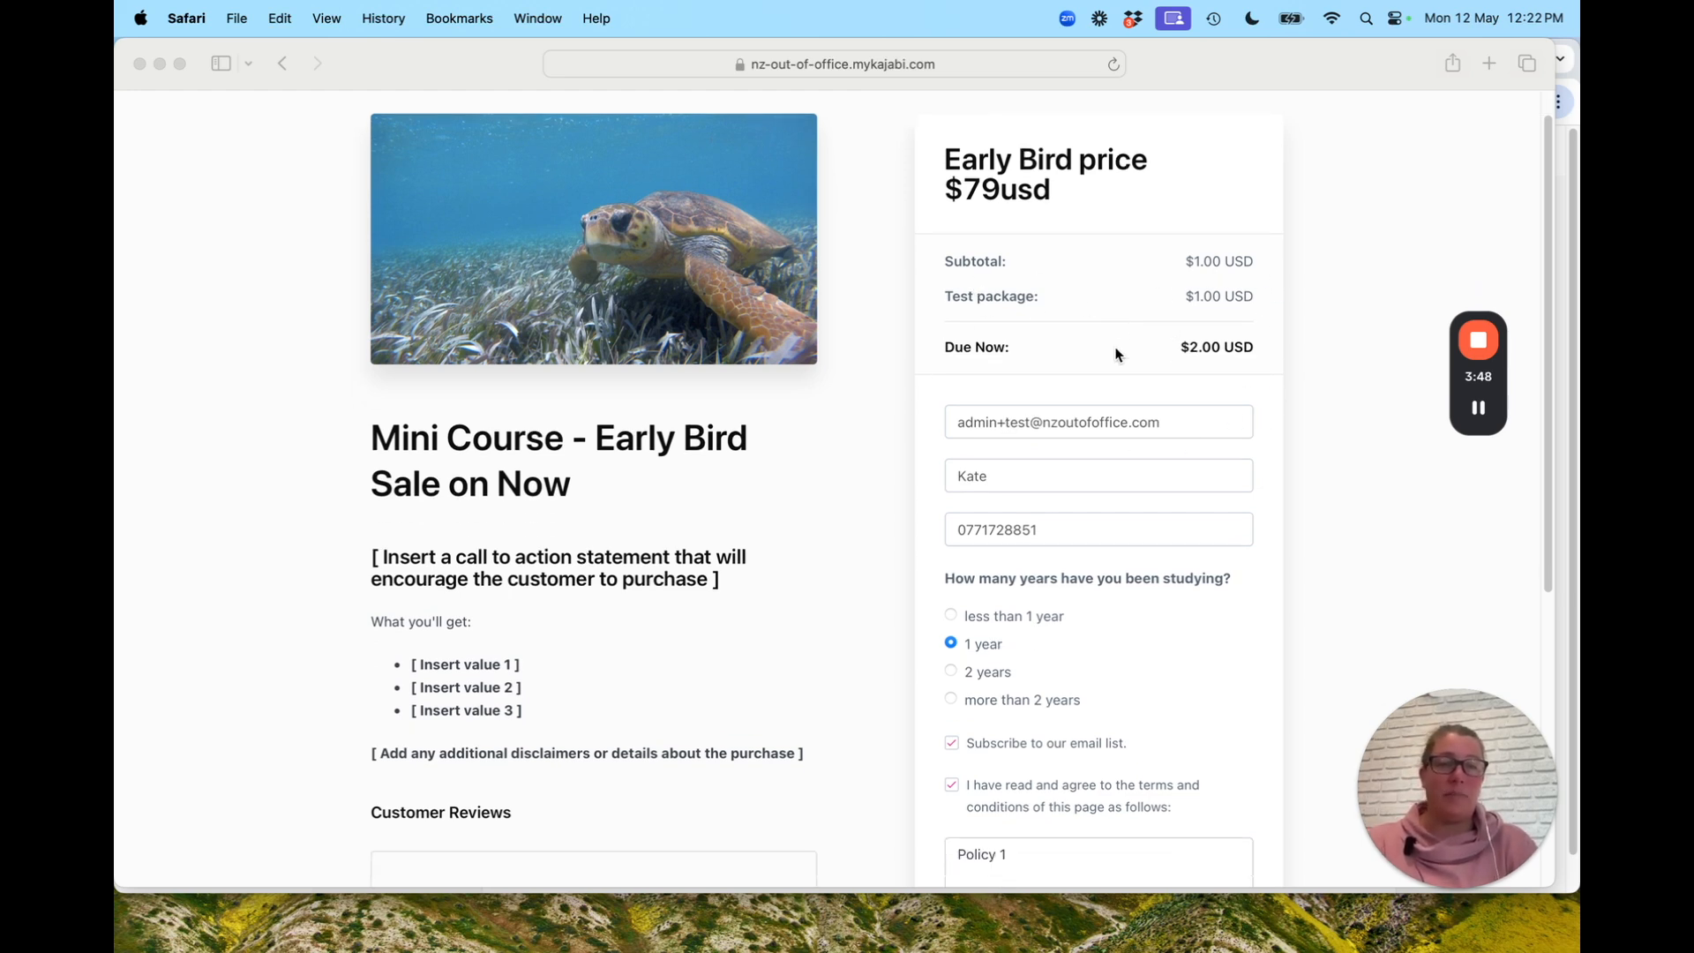
scroll(1116, 354, "down", 1)
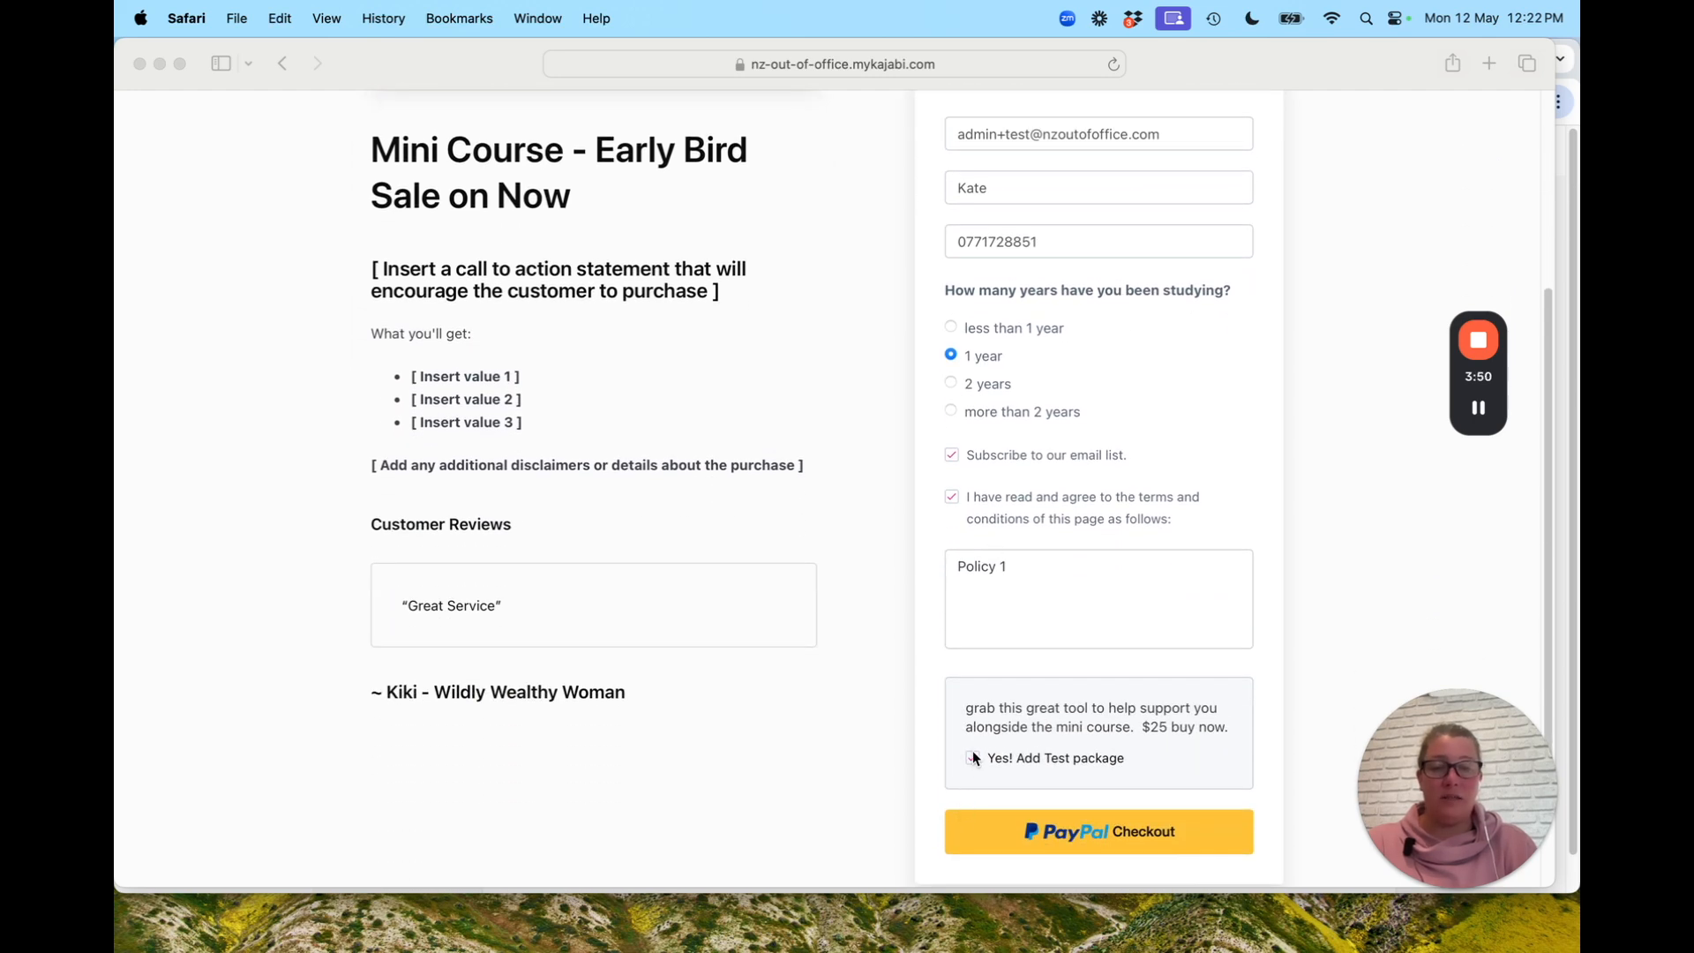
left_click(972, 753)
left_click(977, 757)
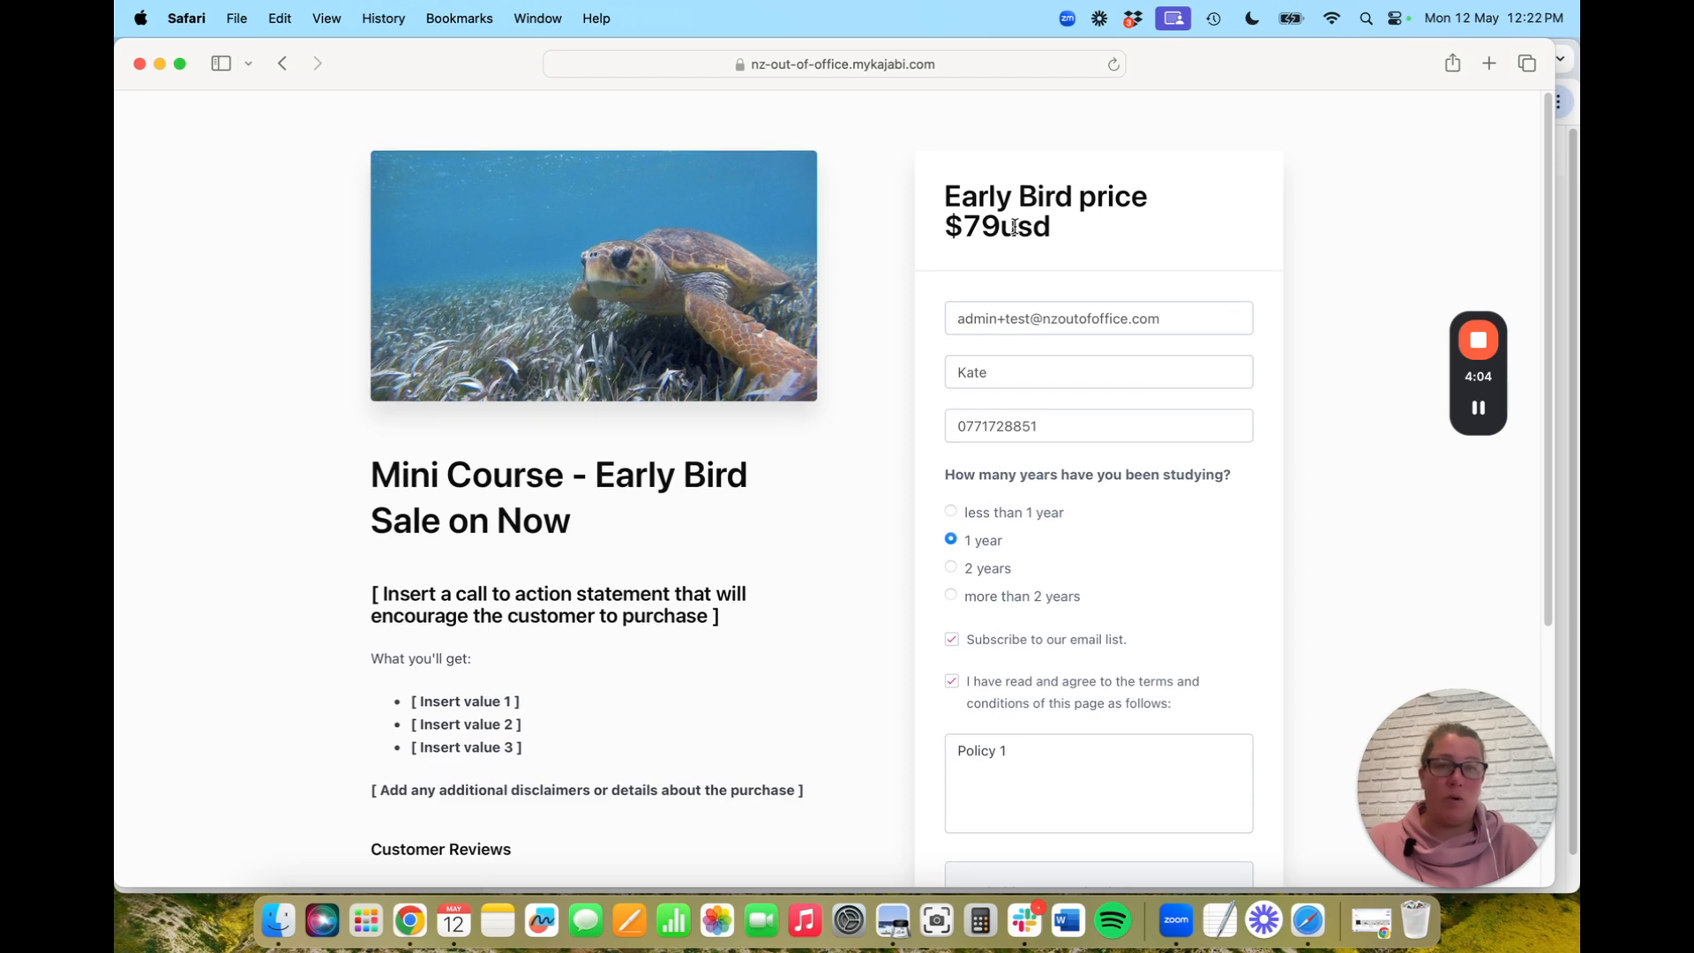
Switch to the Offers list in Chrome and open the pricing settings of the Mini Course - Early Bird 79USD offer
left_click_drag(448, 61, 427, 246)
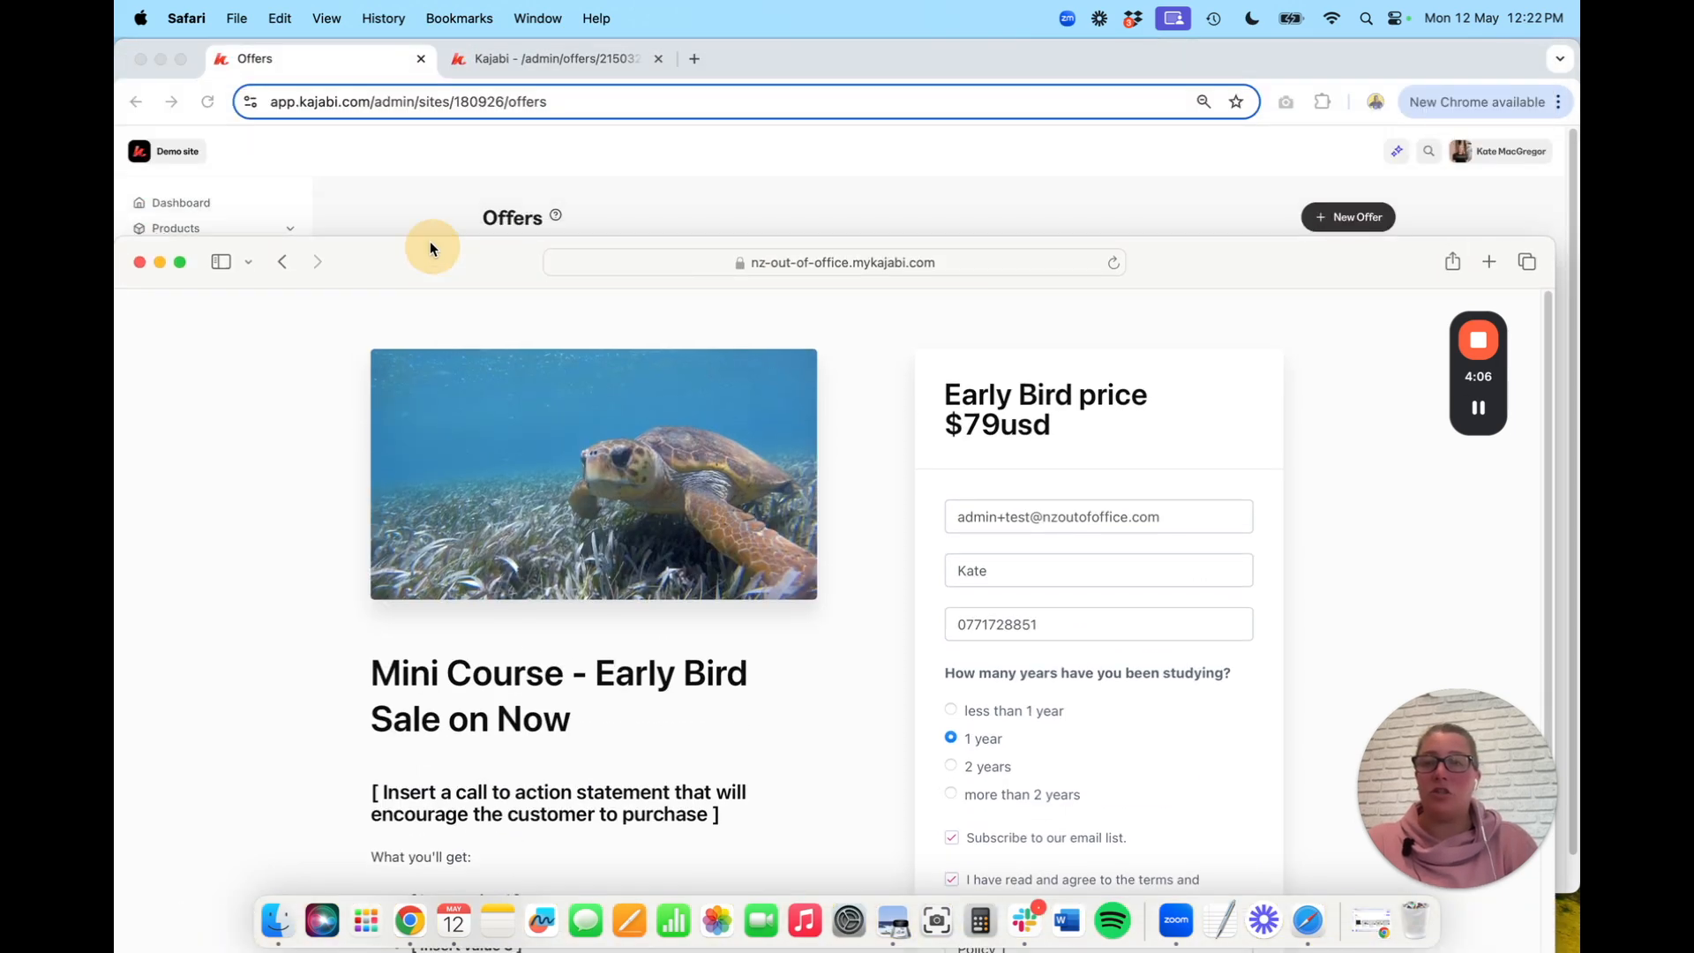
left_click(378, 187)
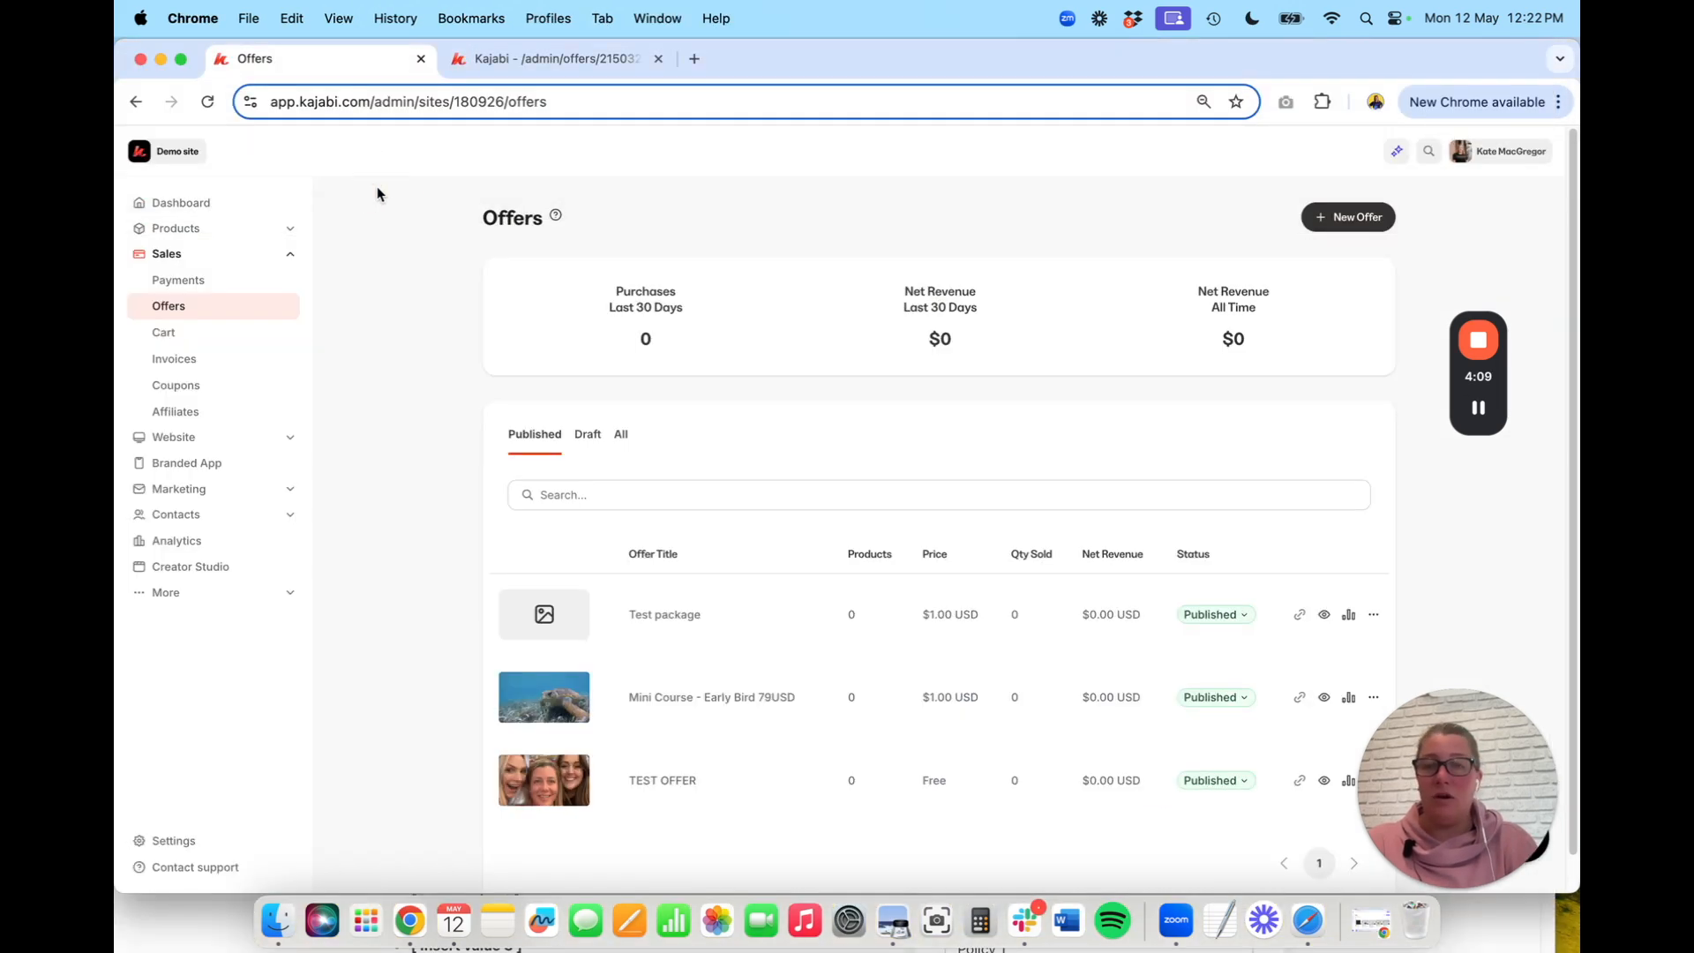
left_click(711, 697)
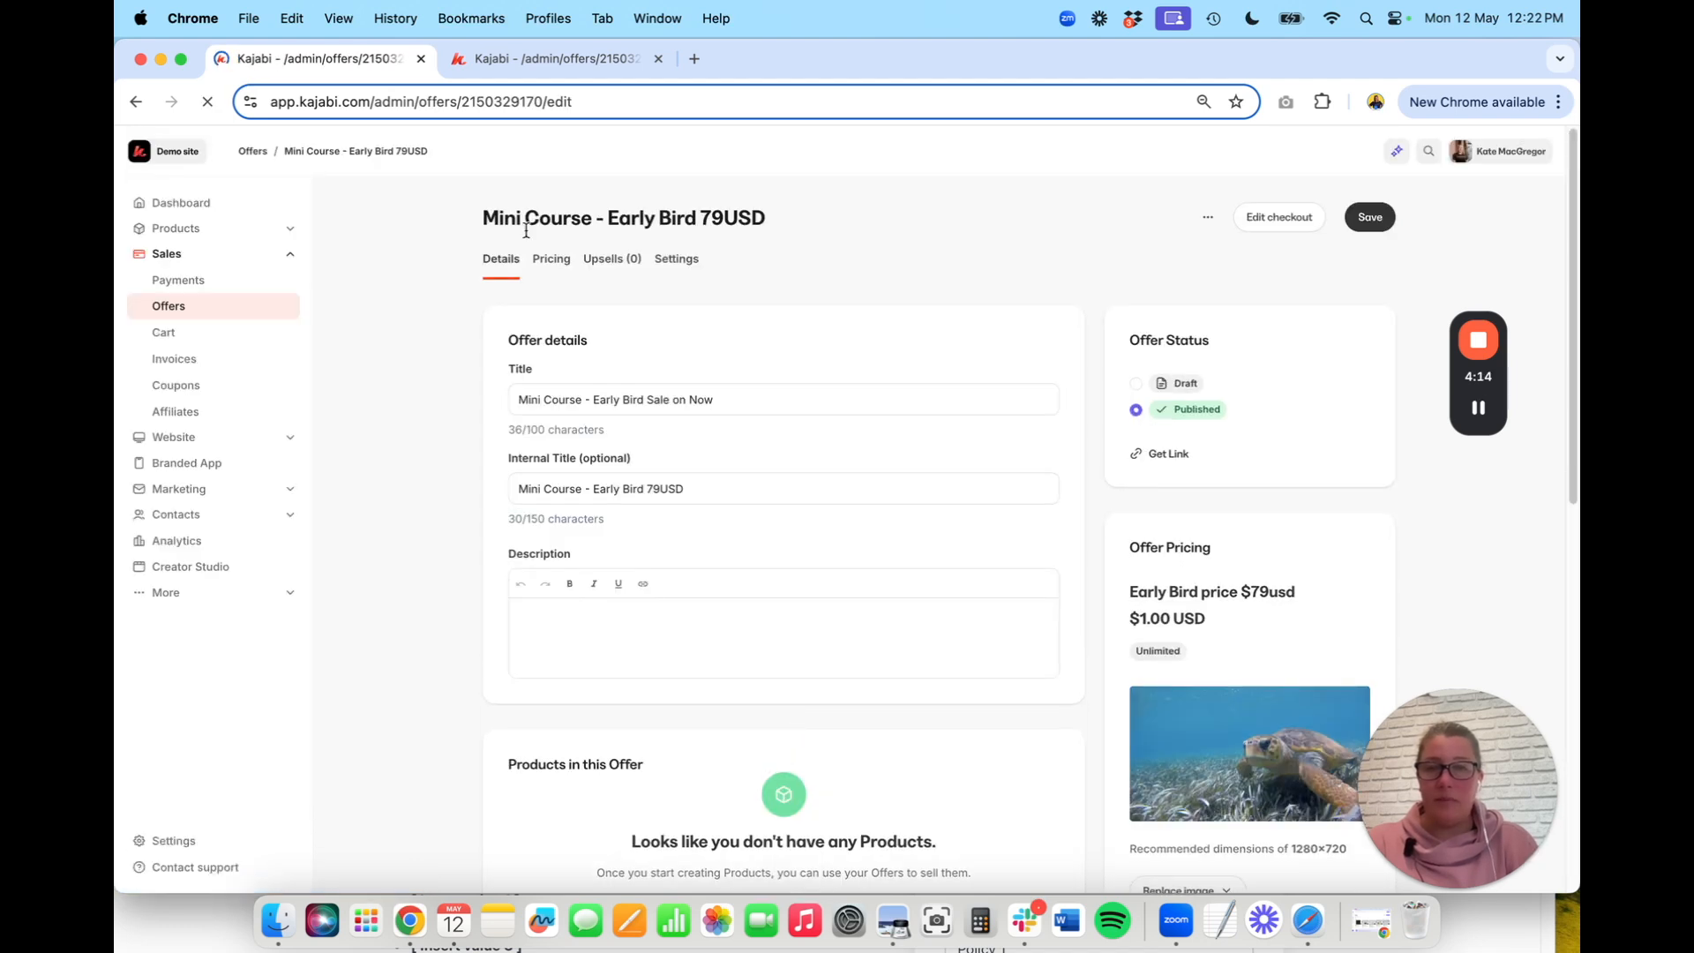
left_click(551, 259)
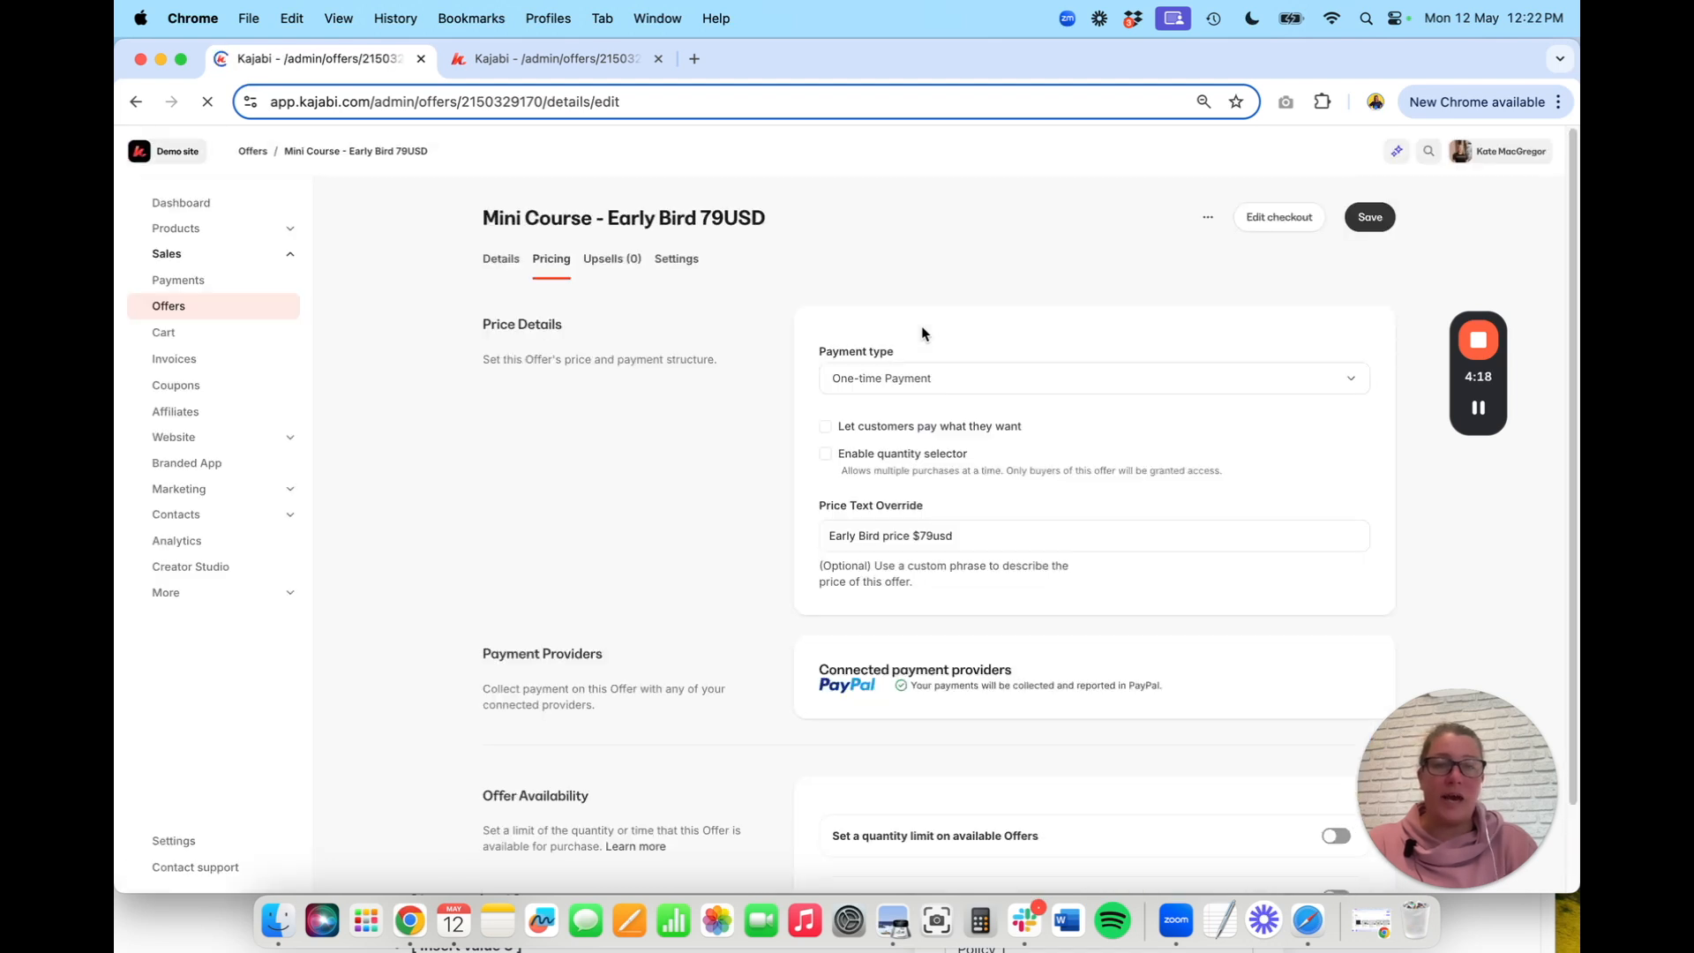
Clear the offer's price text override and save the offer
left_click(880, 655)
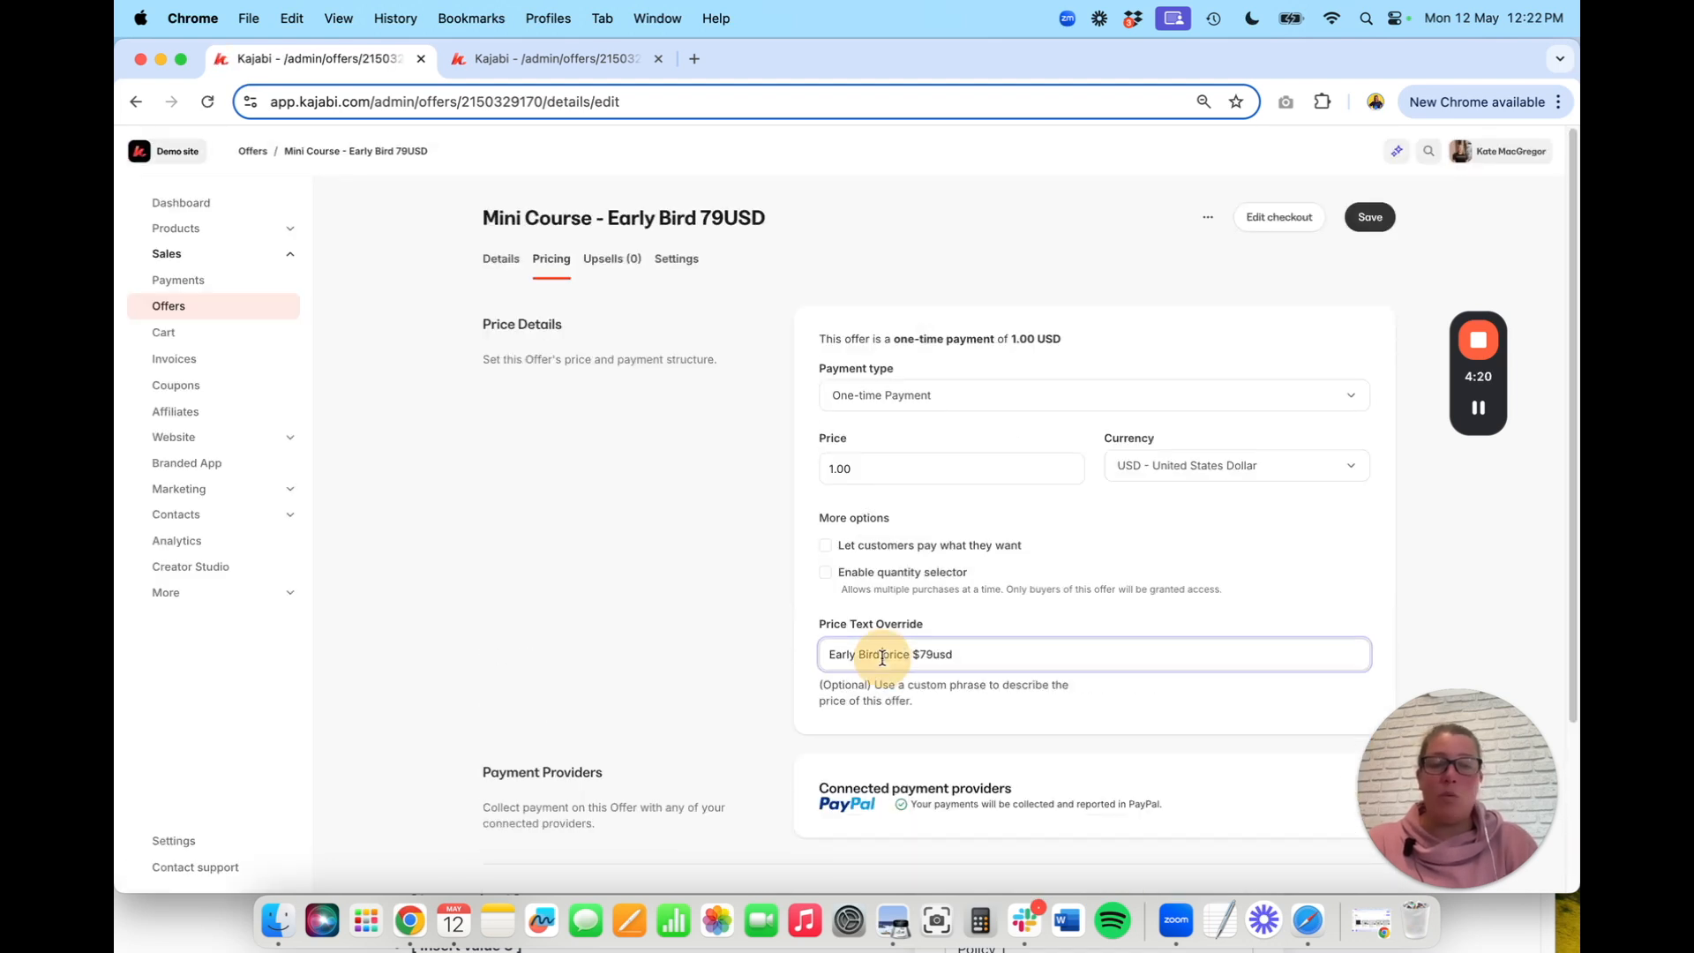
key("super+a")
key("BackSpace")
left_click(757, 620)
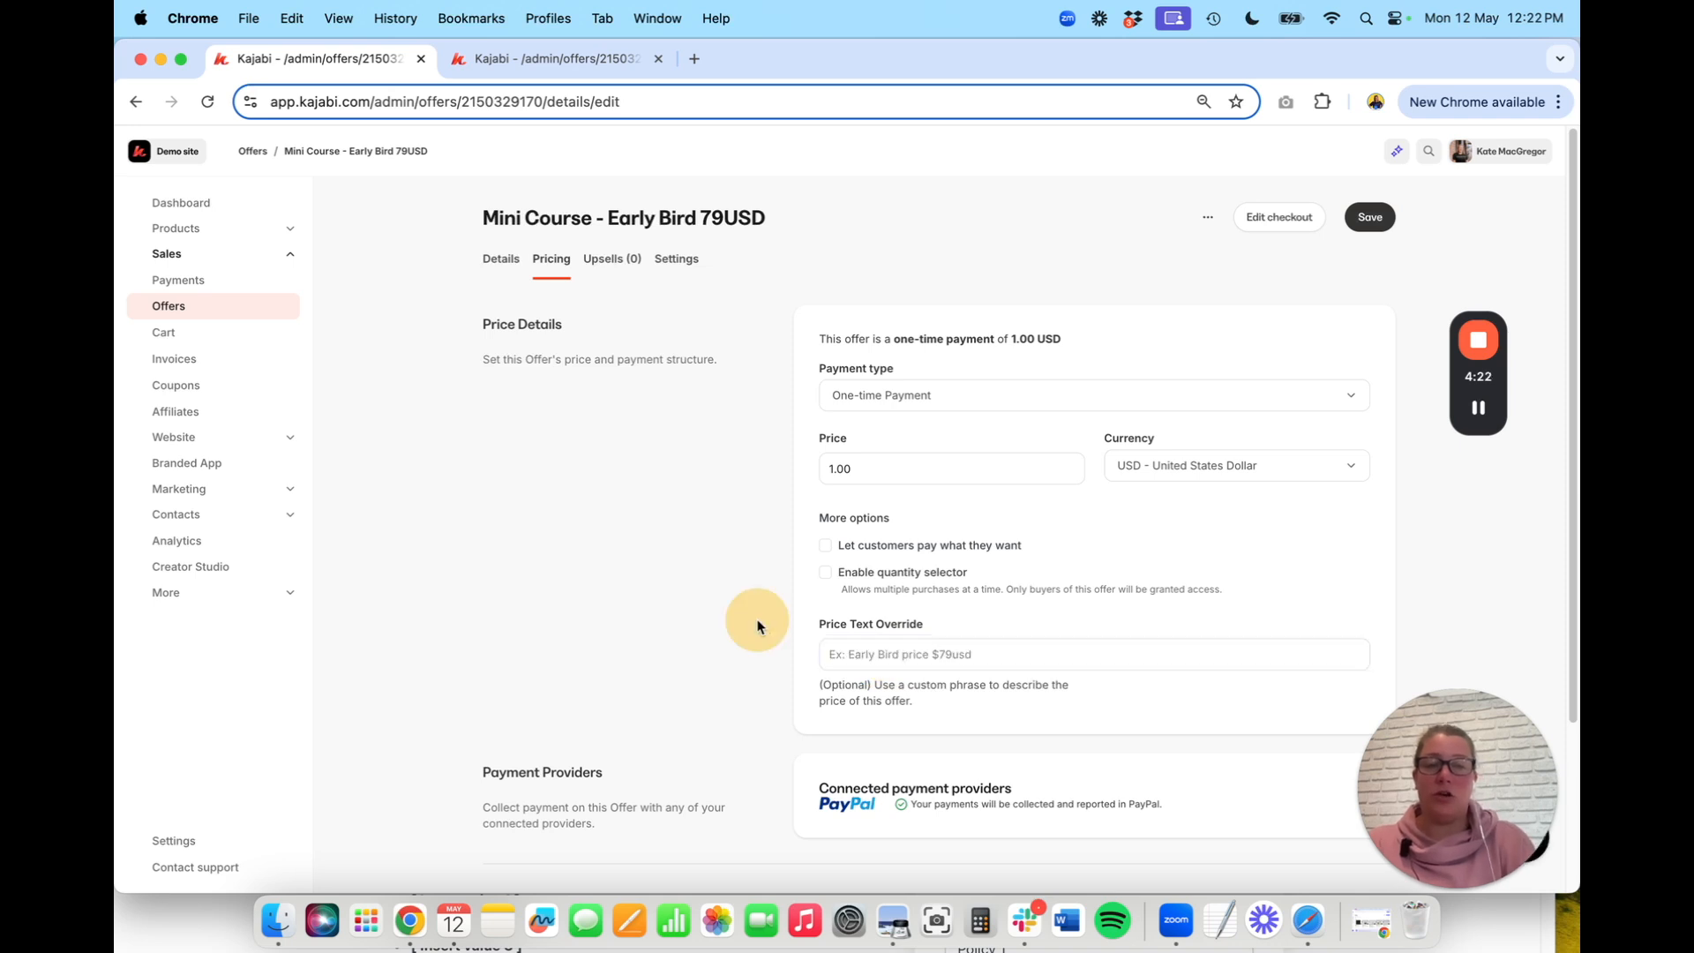
left_click(1372, 221)
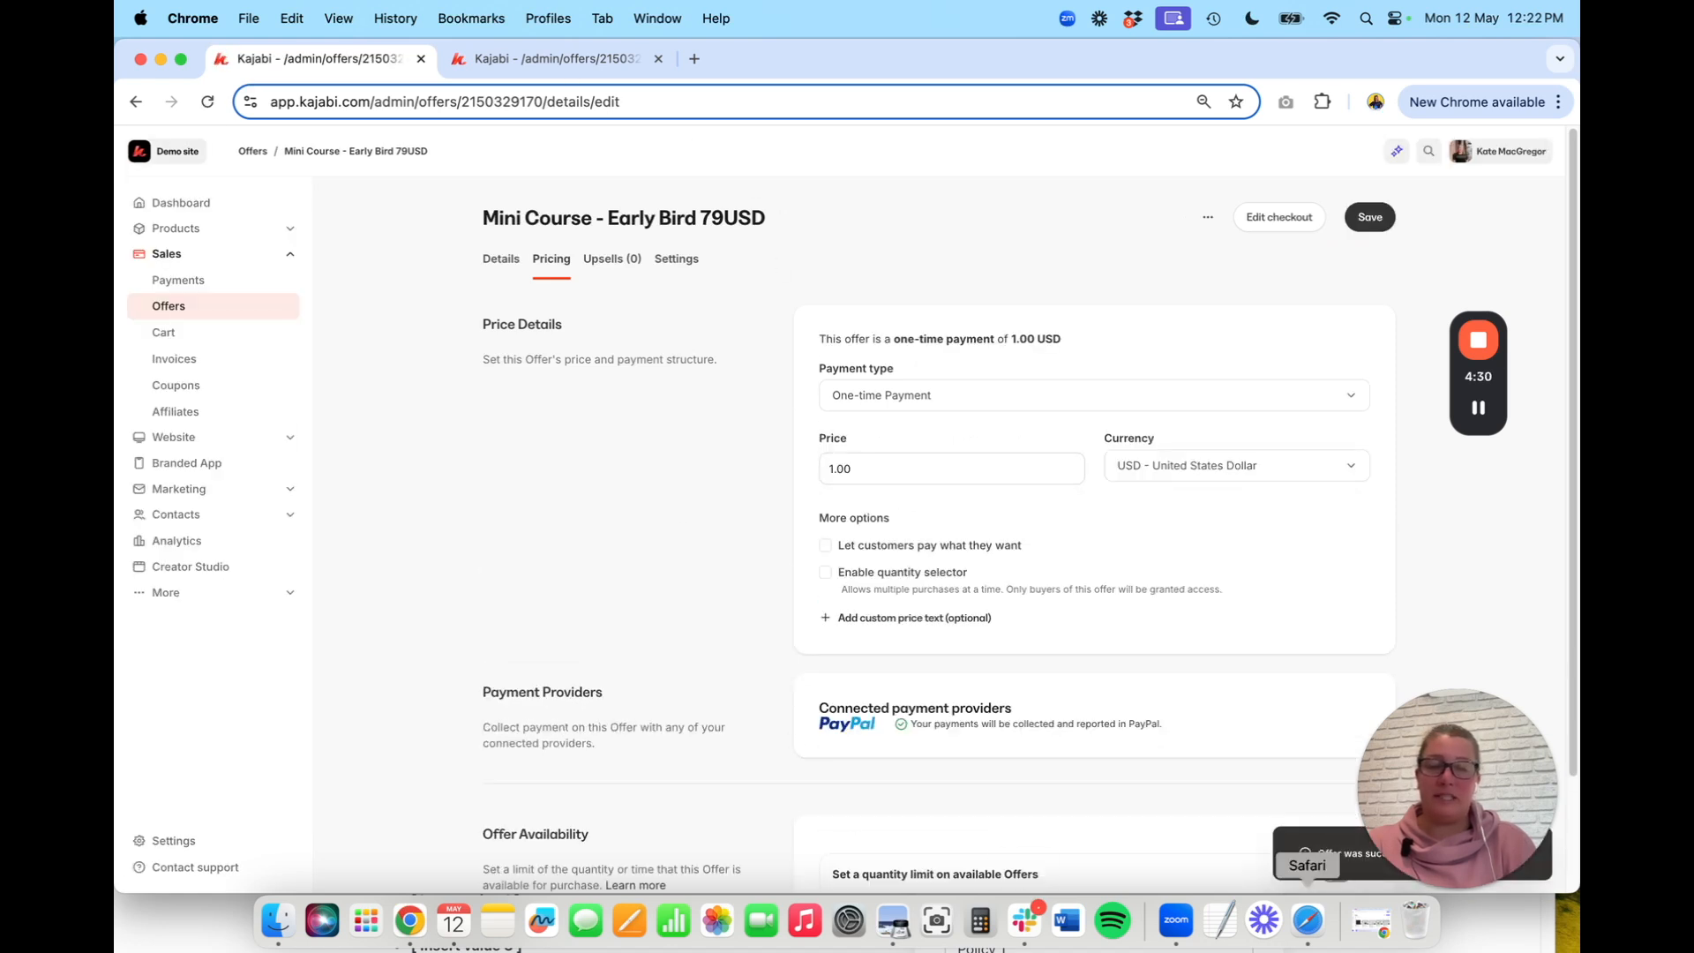
Switch to the Demo site window in Safari, move it back up, and reload the checkout page, discarding the entered form data
left_click(1312, 924)
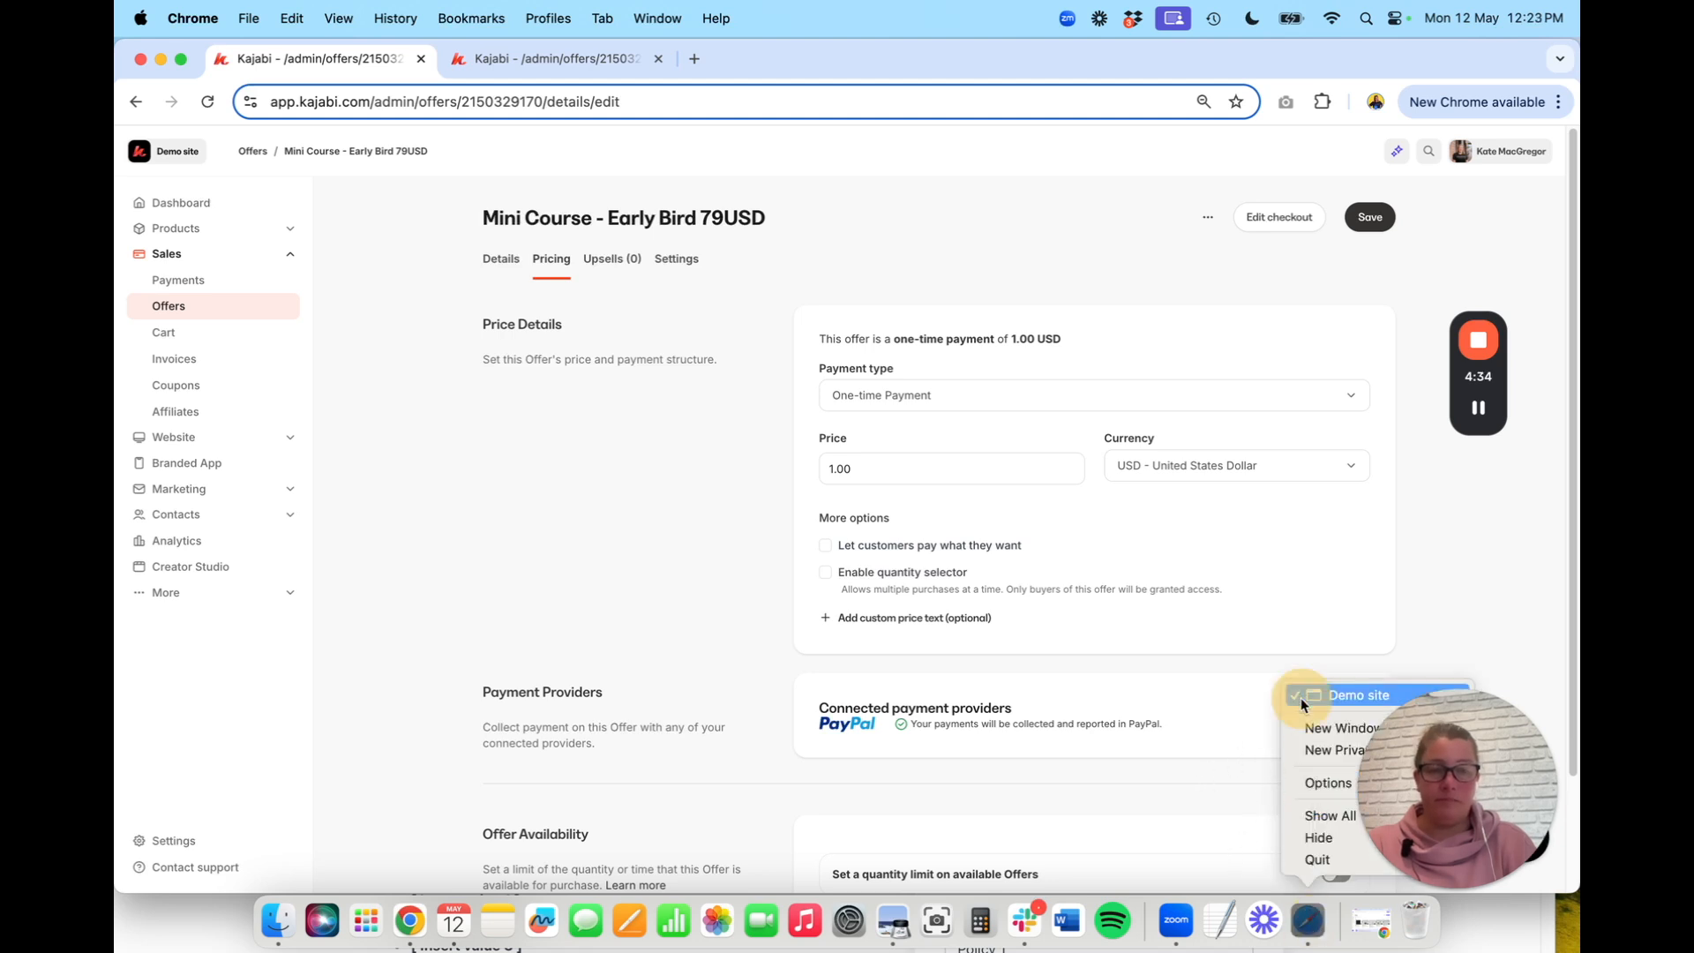
left_click(1332, 696)
left_click_drag(1161, 280, 1172, 83)
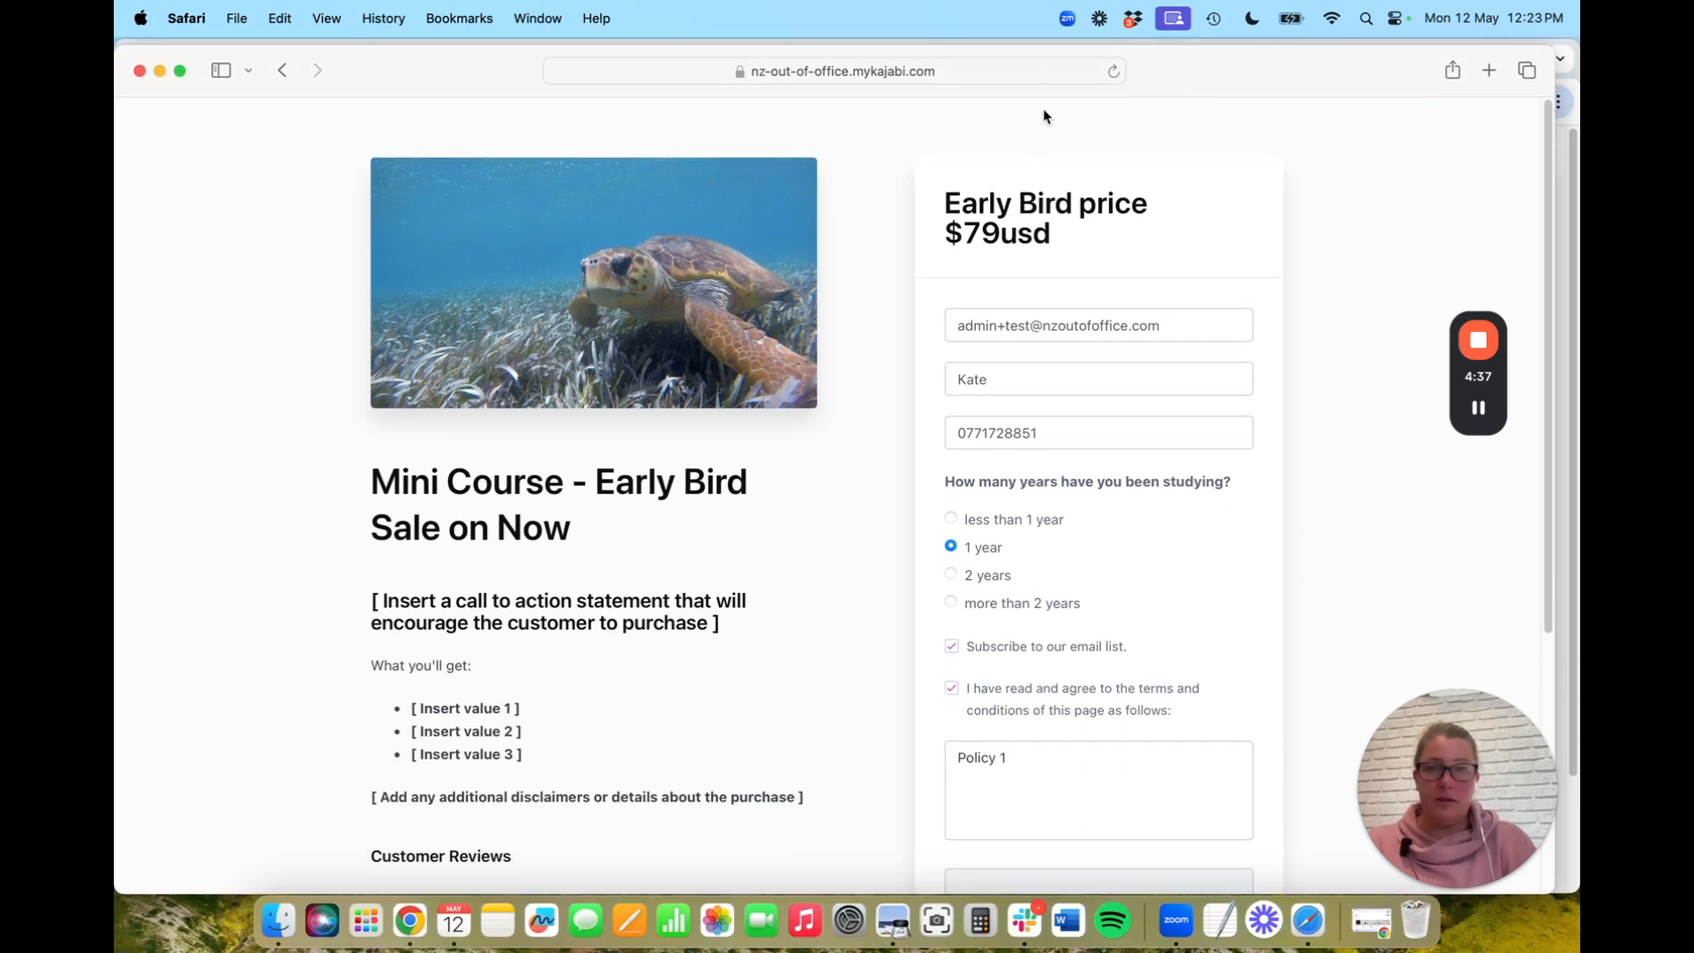
left_click(1113, 71)
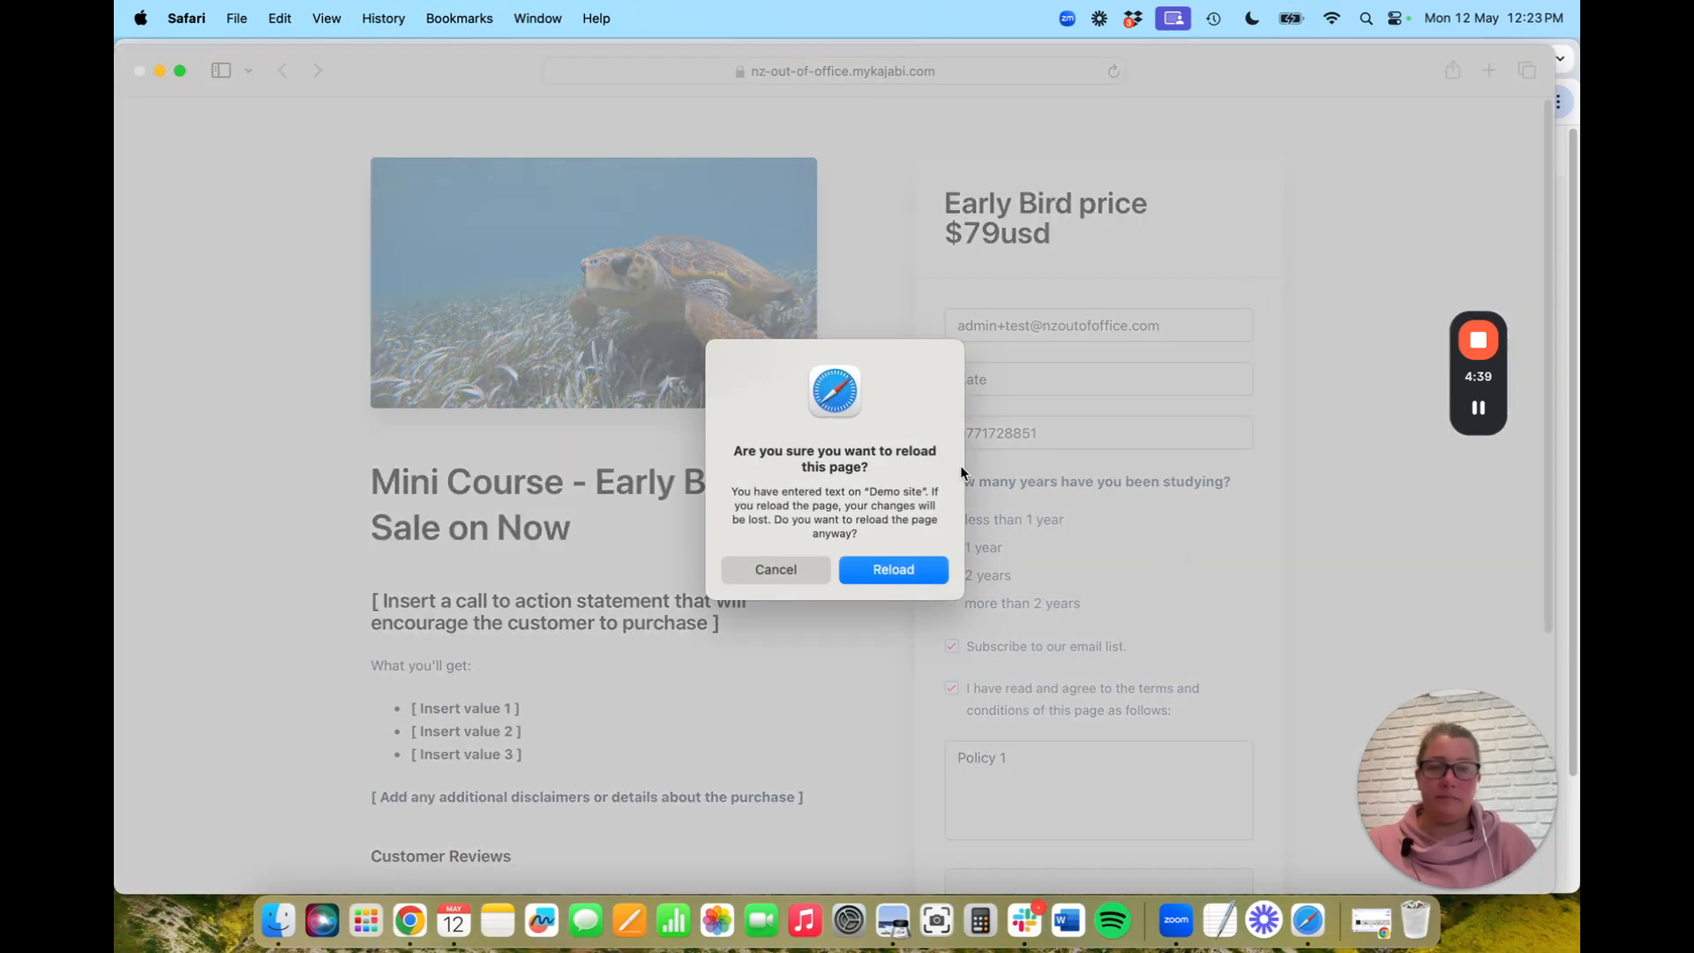
left_click(917, 574)
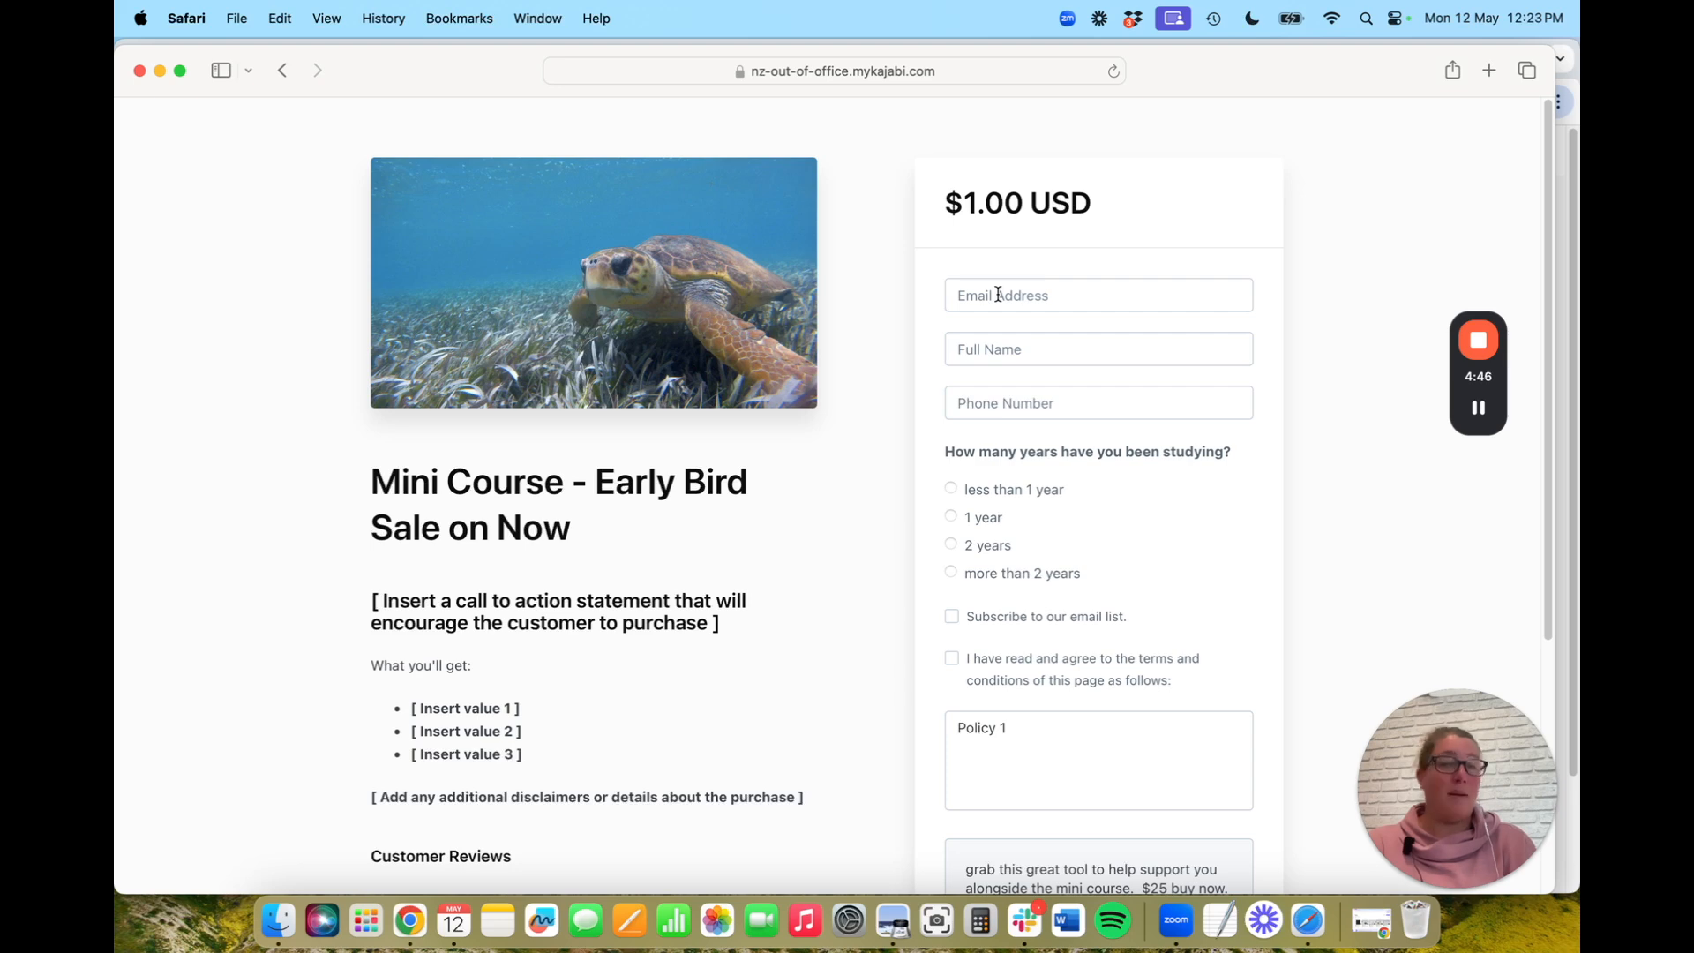
Add the Test package order bump on the reloaded checkout page and review the order summary and the form
scroll(962, 529, "down", 5)
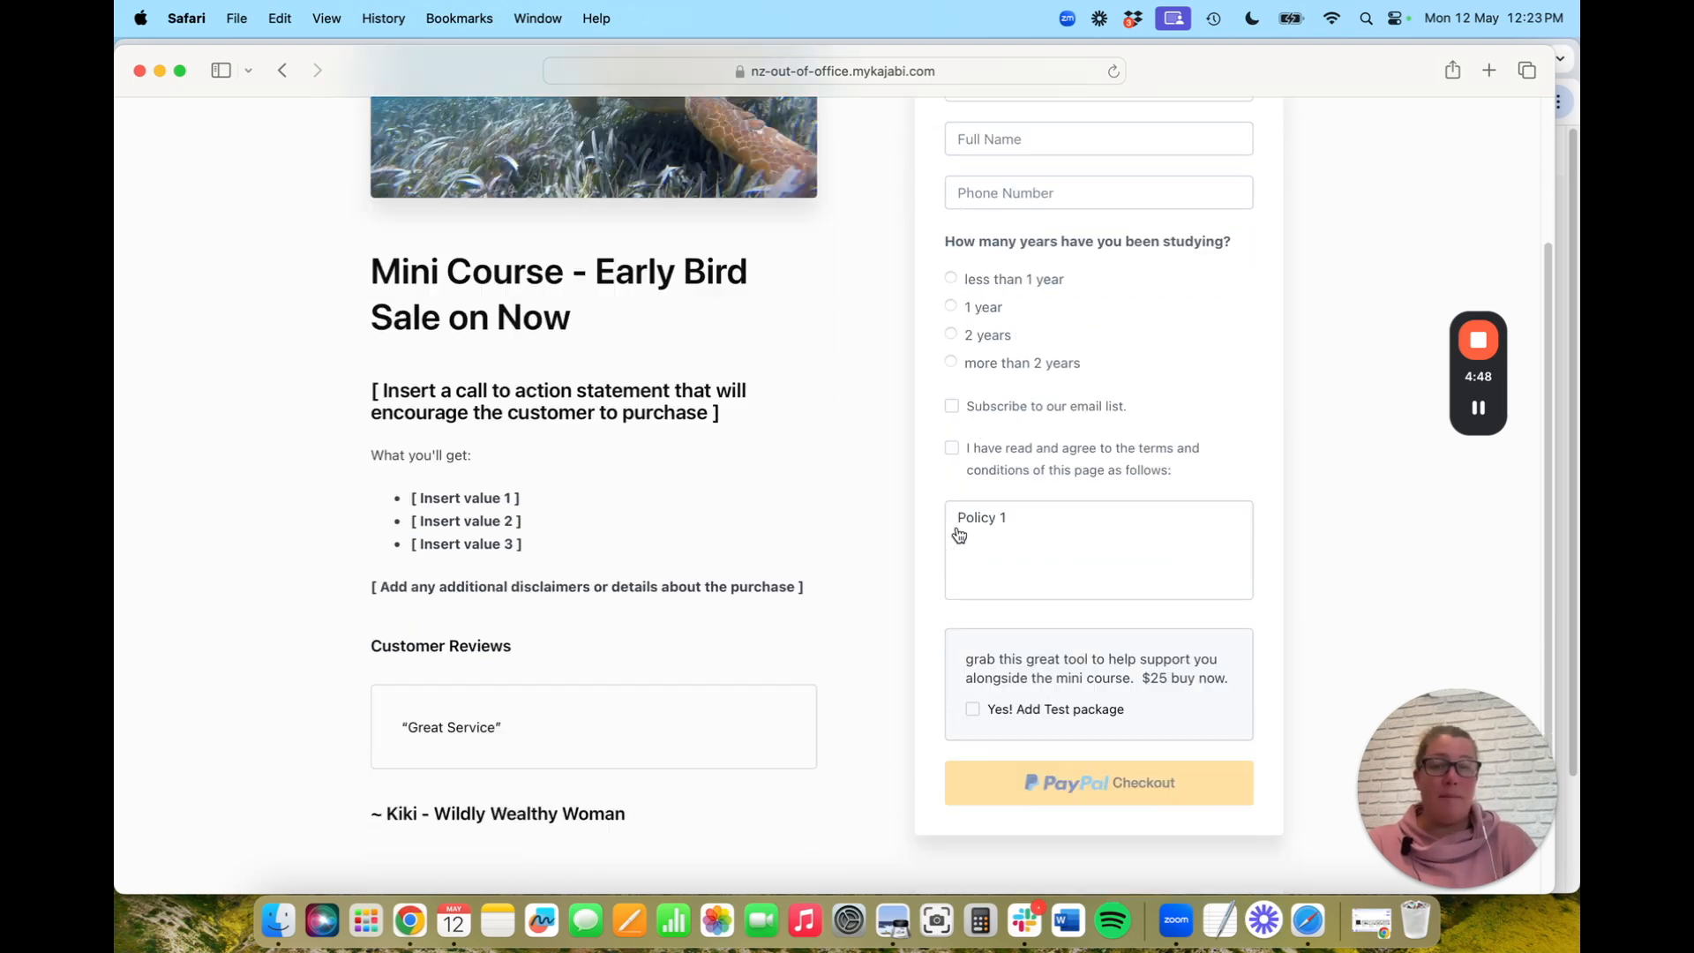
left_click(972, 670)
scroll(1113, 610, "up", 5)
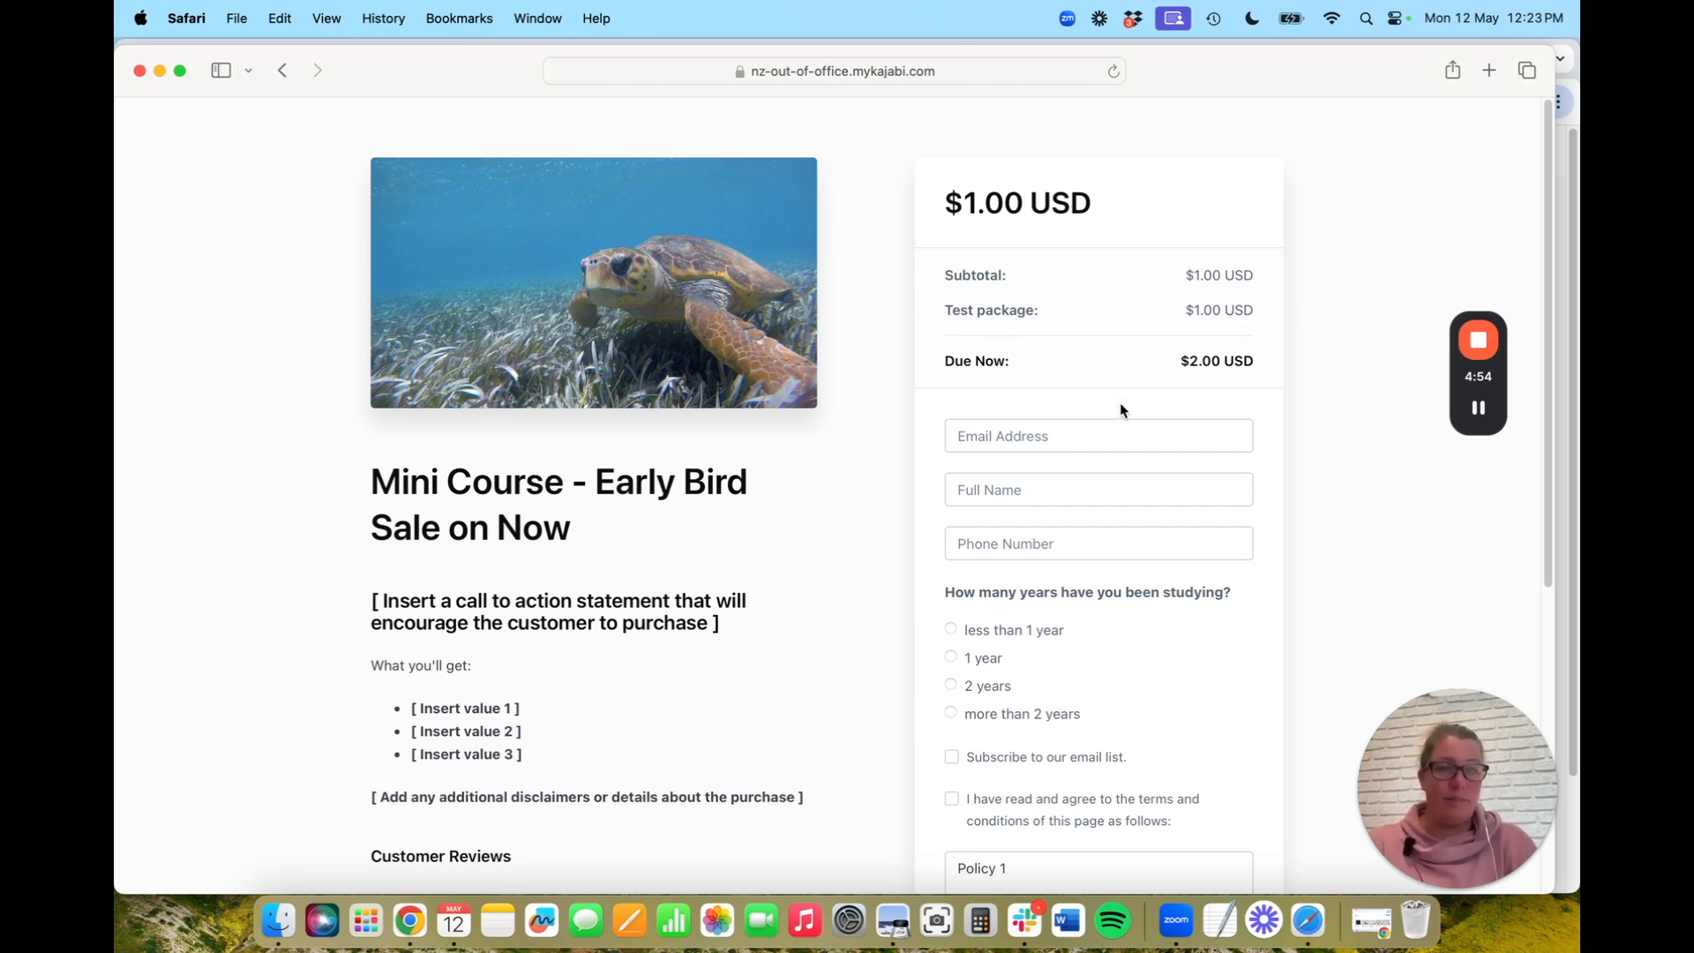
scroll(1094, 785, "down", 4)
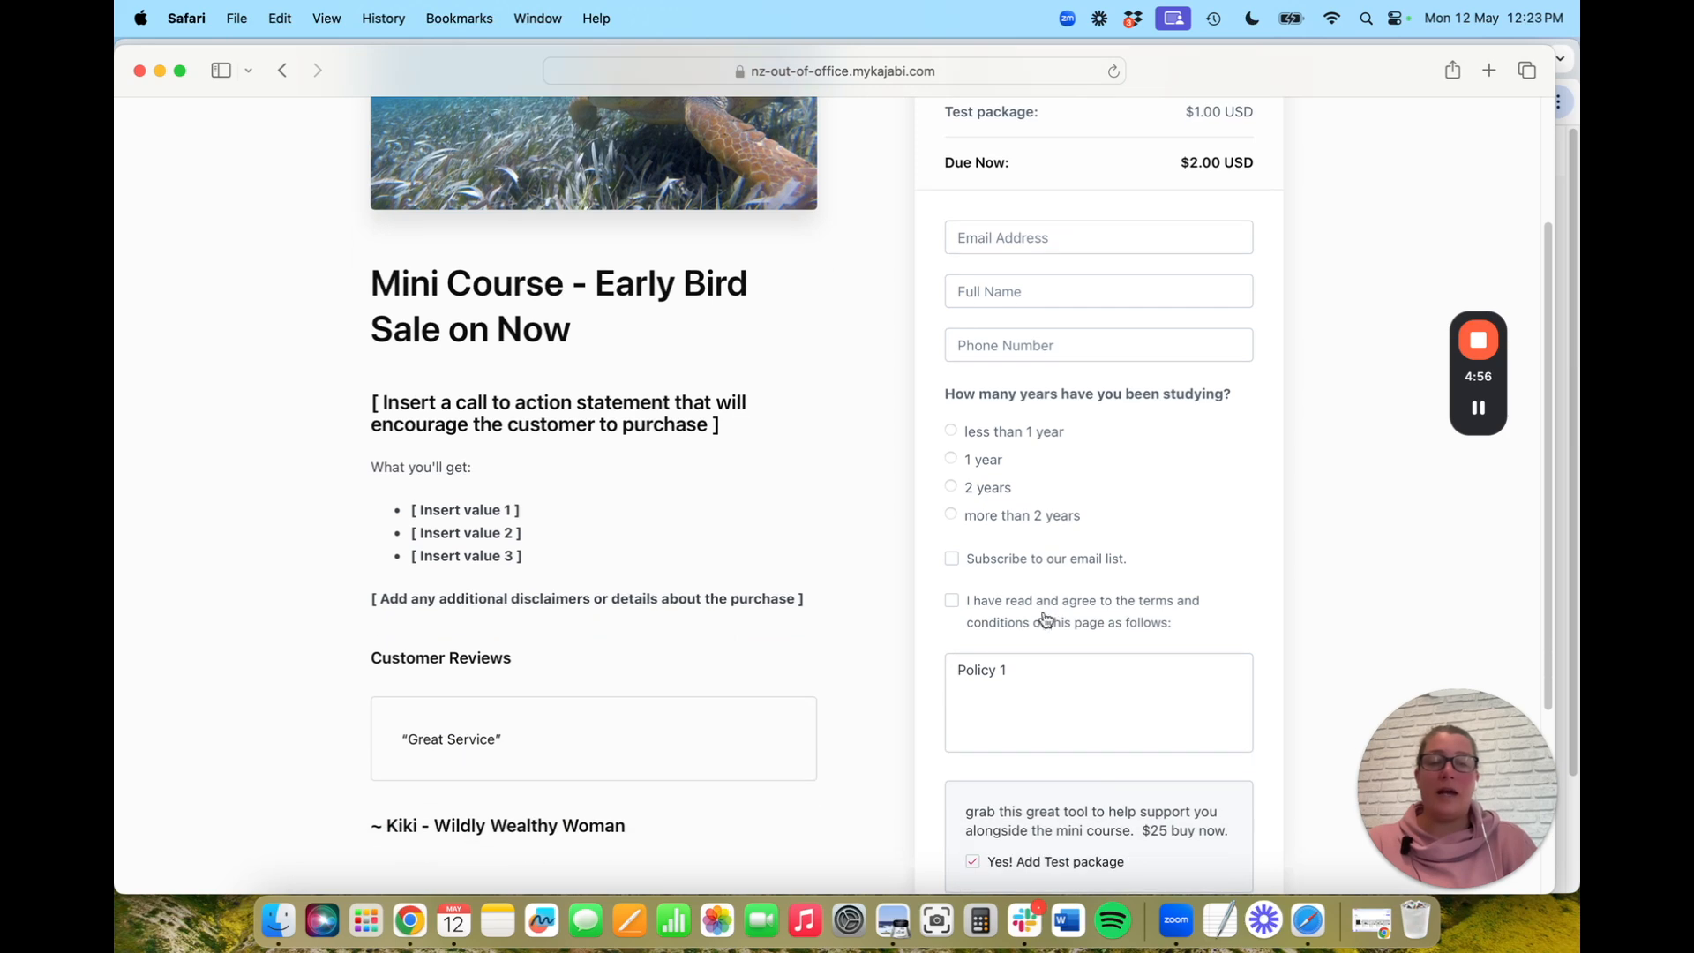
scroll(1070, 575, "down", 5)
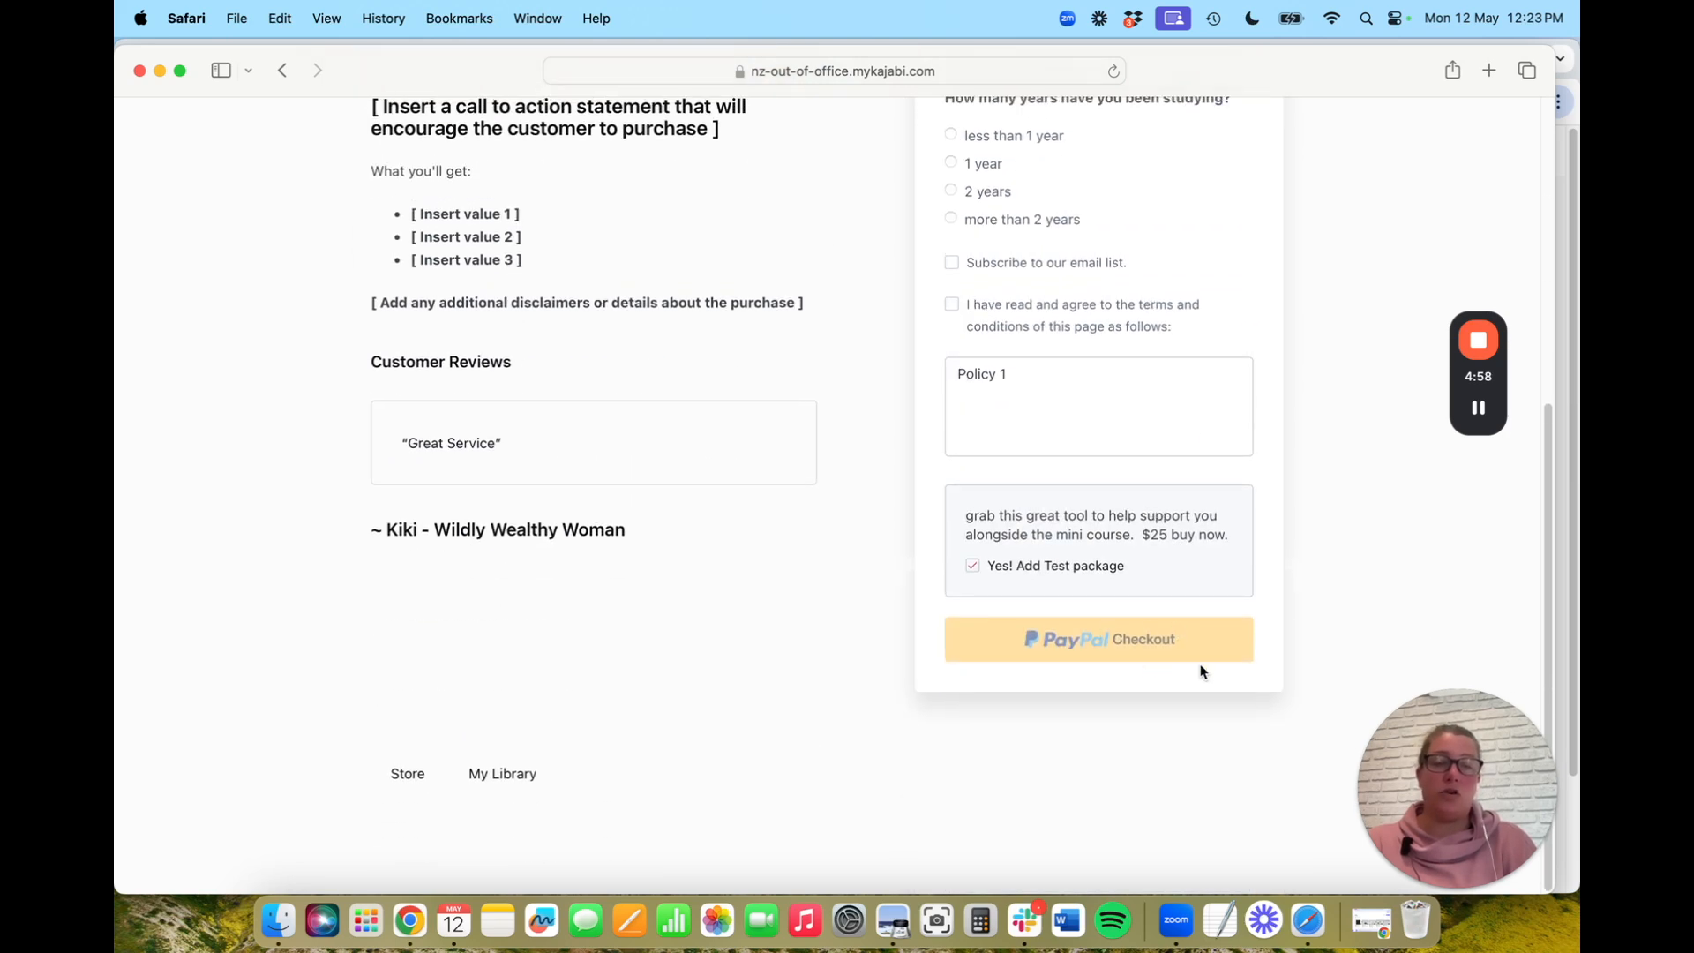
scroll(1202, 671, "up", 4)
scroll(1200, 670, "up", 5)
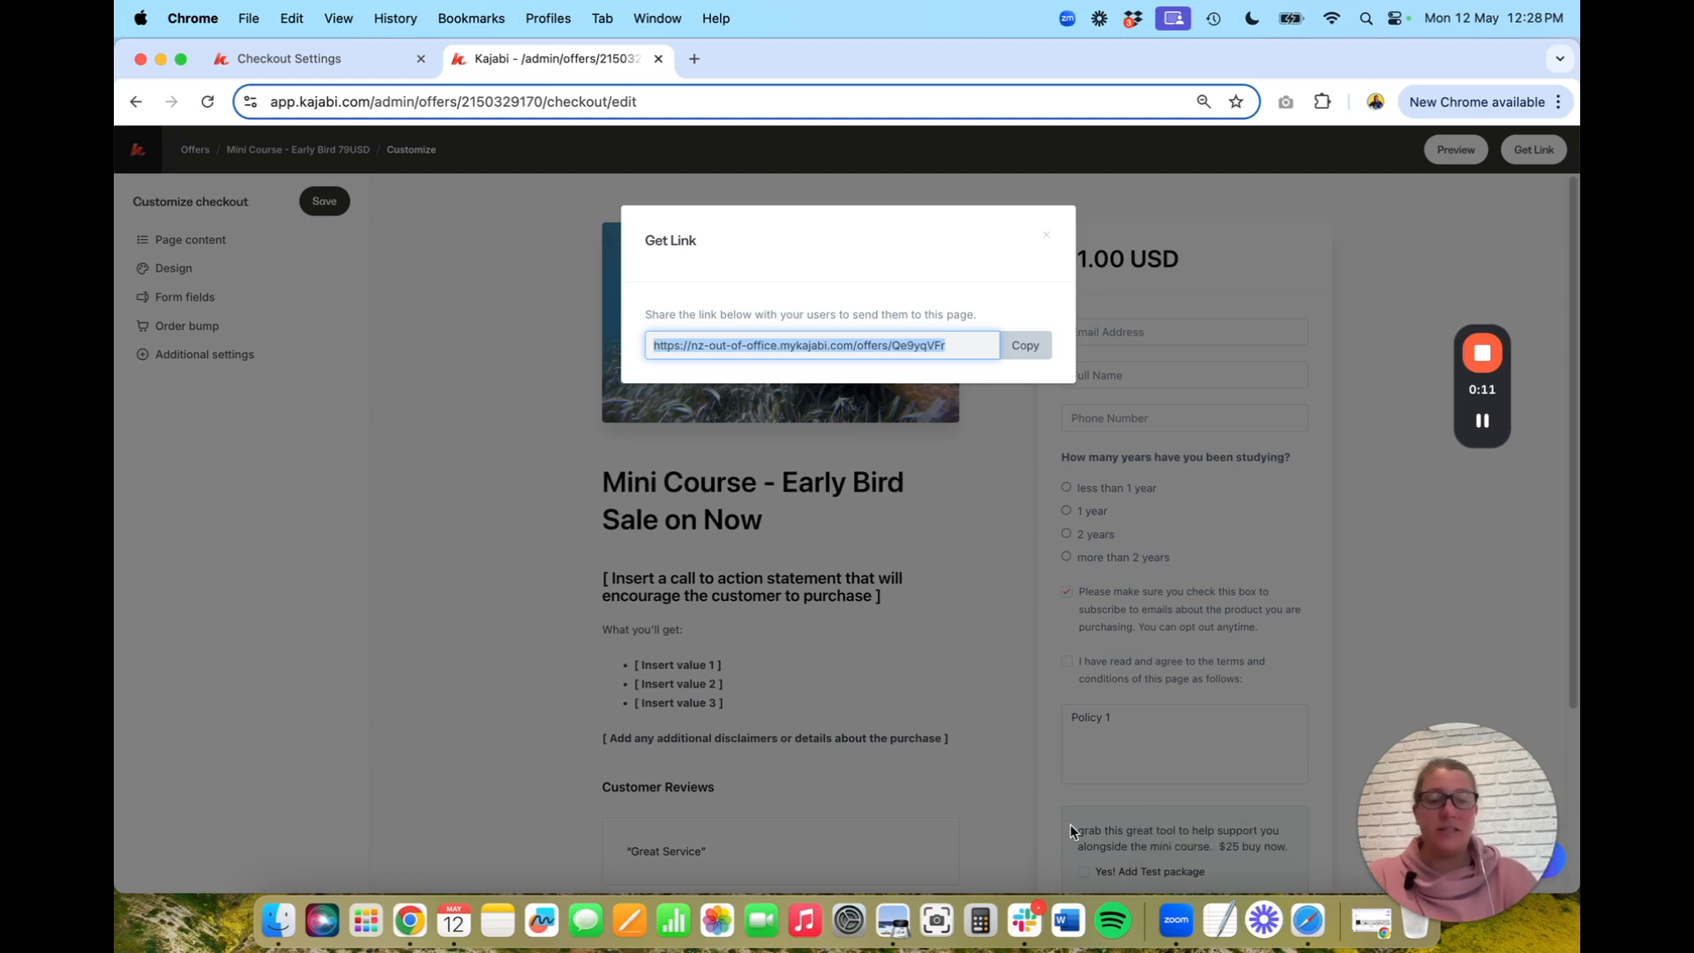
right_click(410, 920)
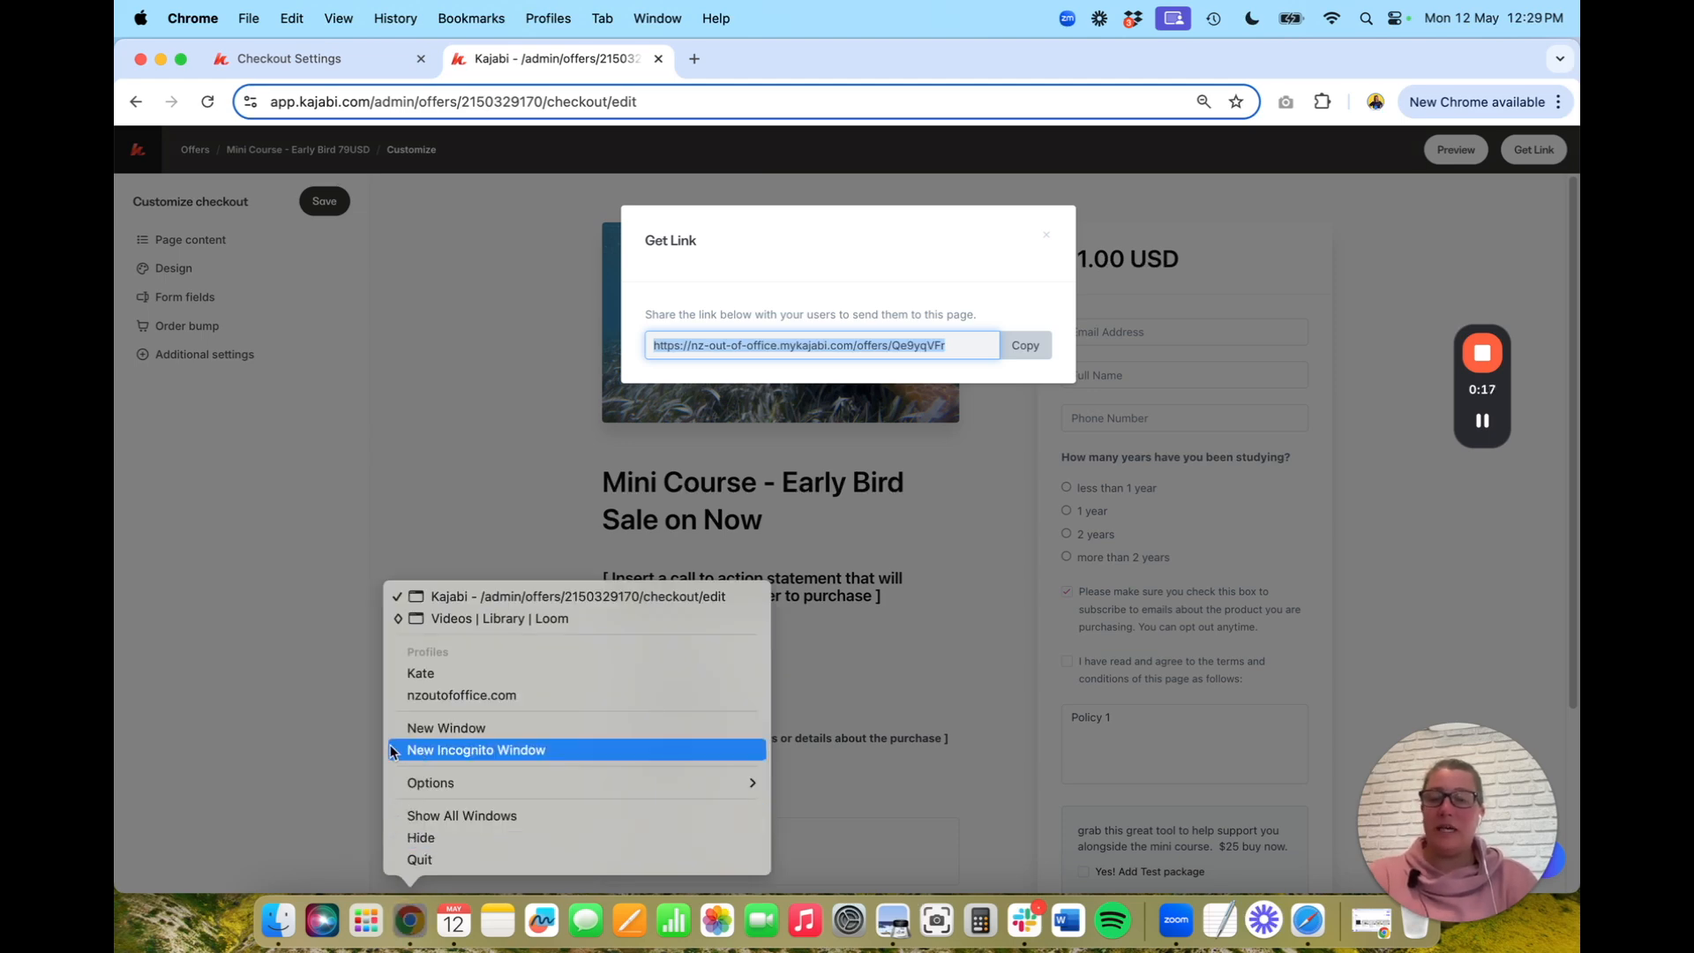
left_click(446, 750)
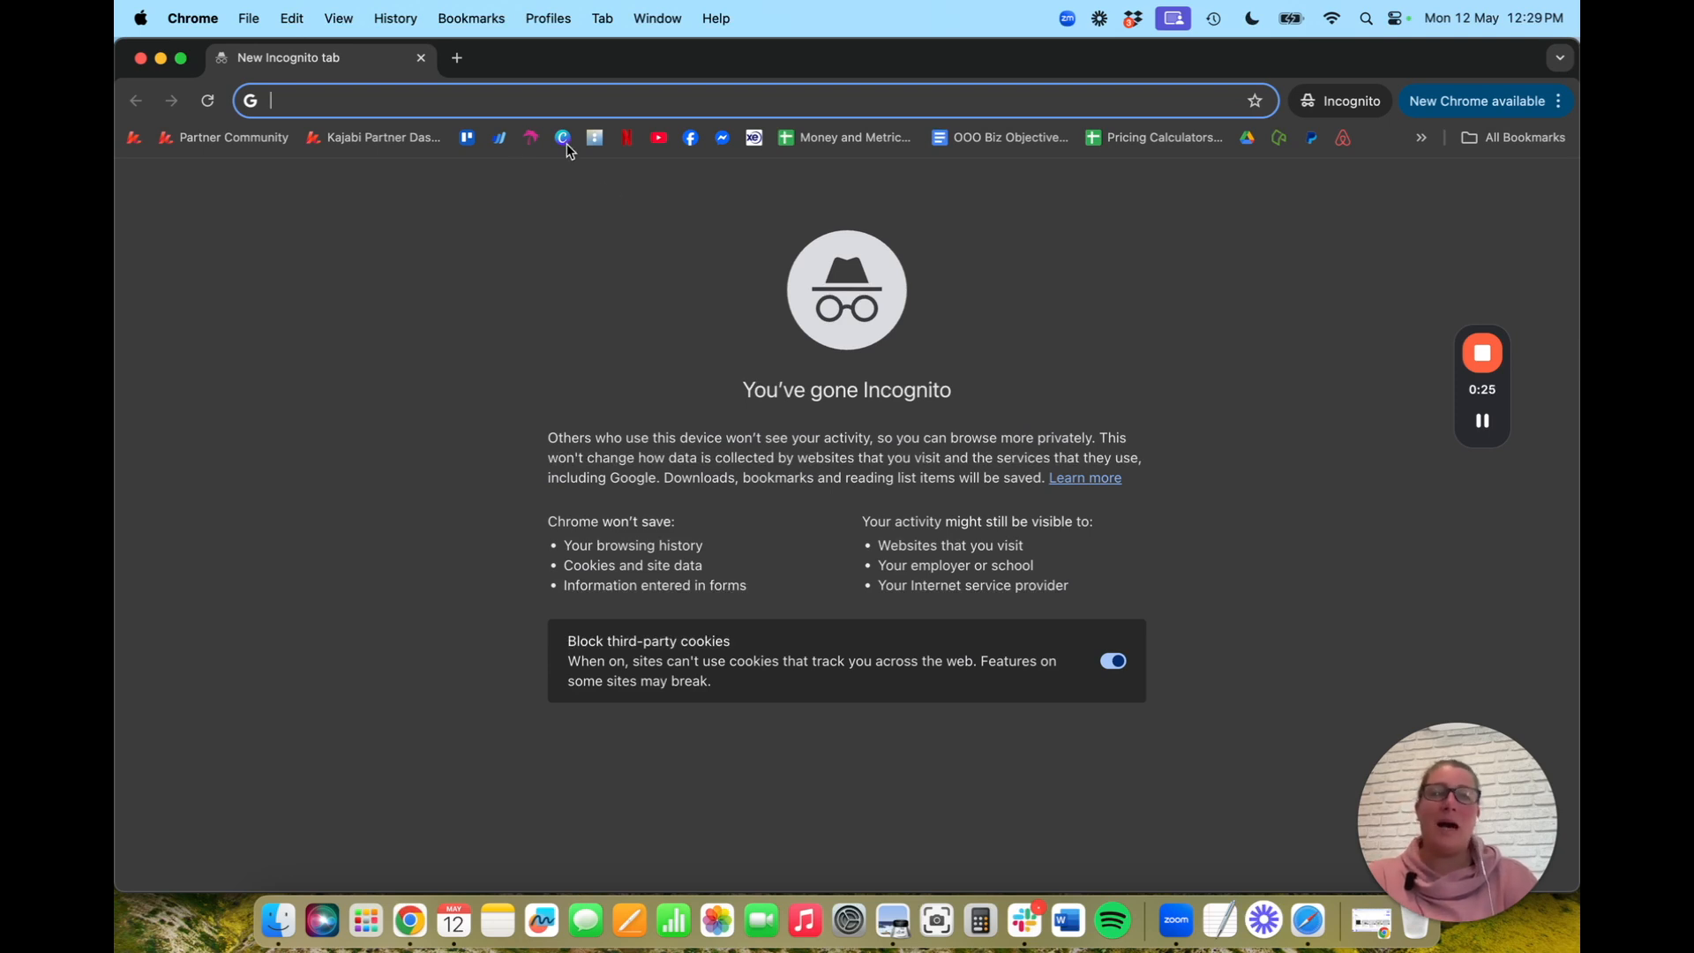
type("https://nz-out-of-office.mykajabi.com/offers/Qe9yqVFr")
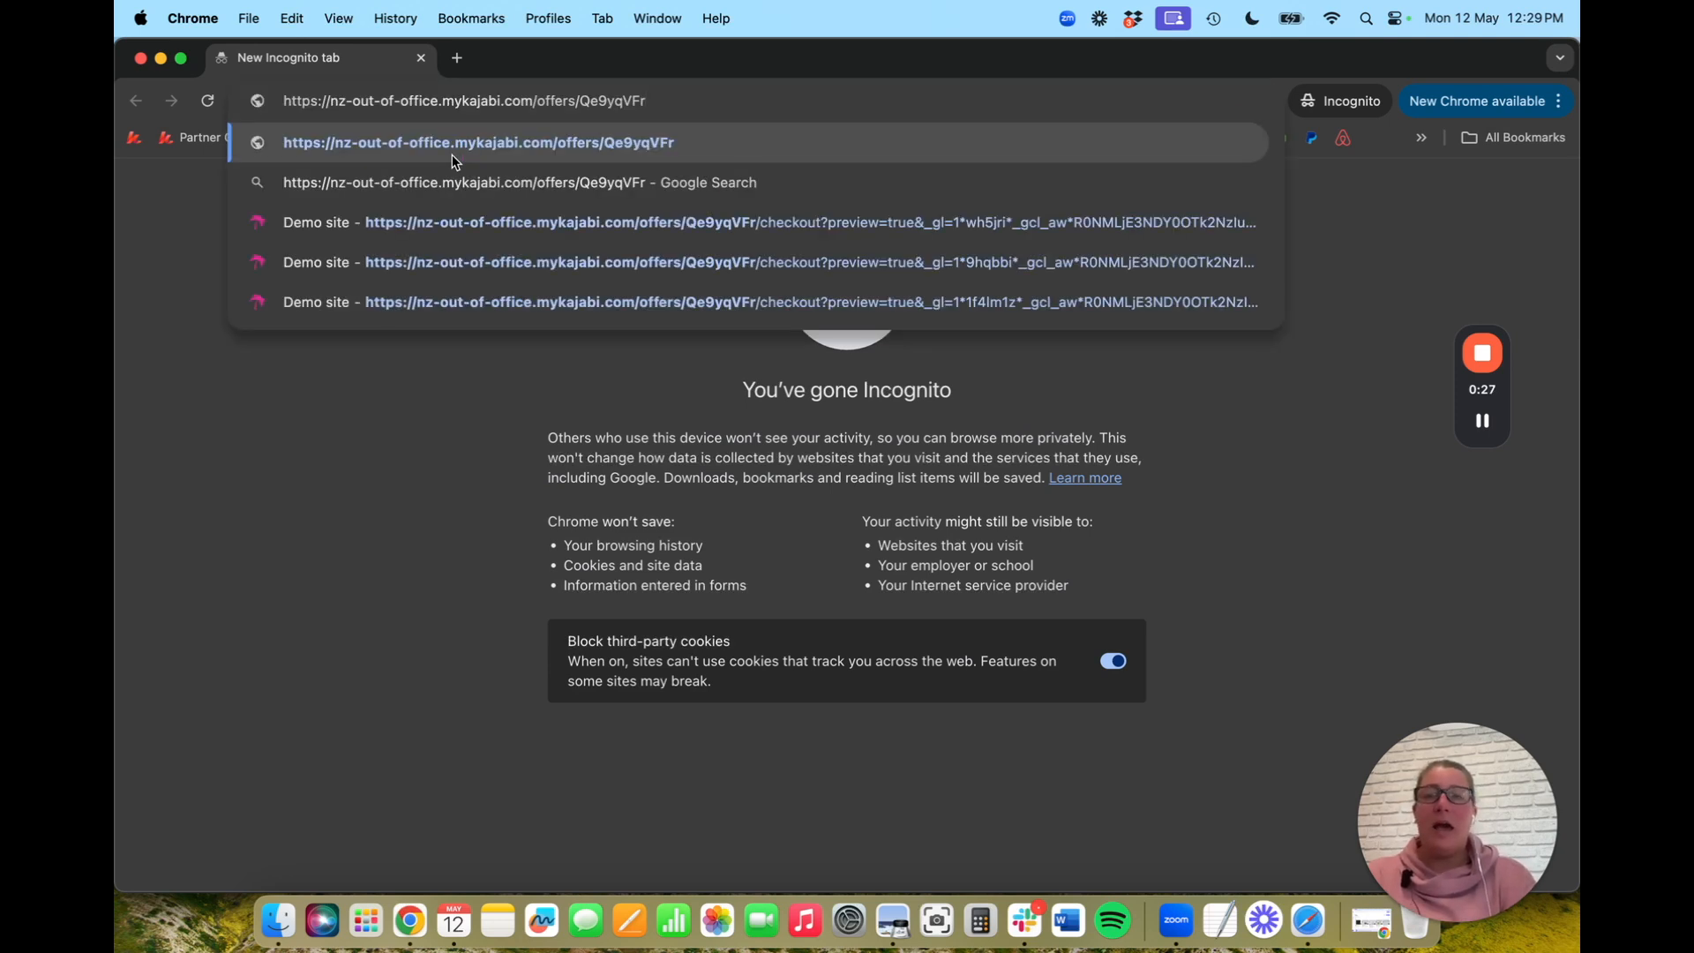
key("Return")
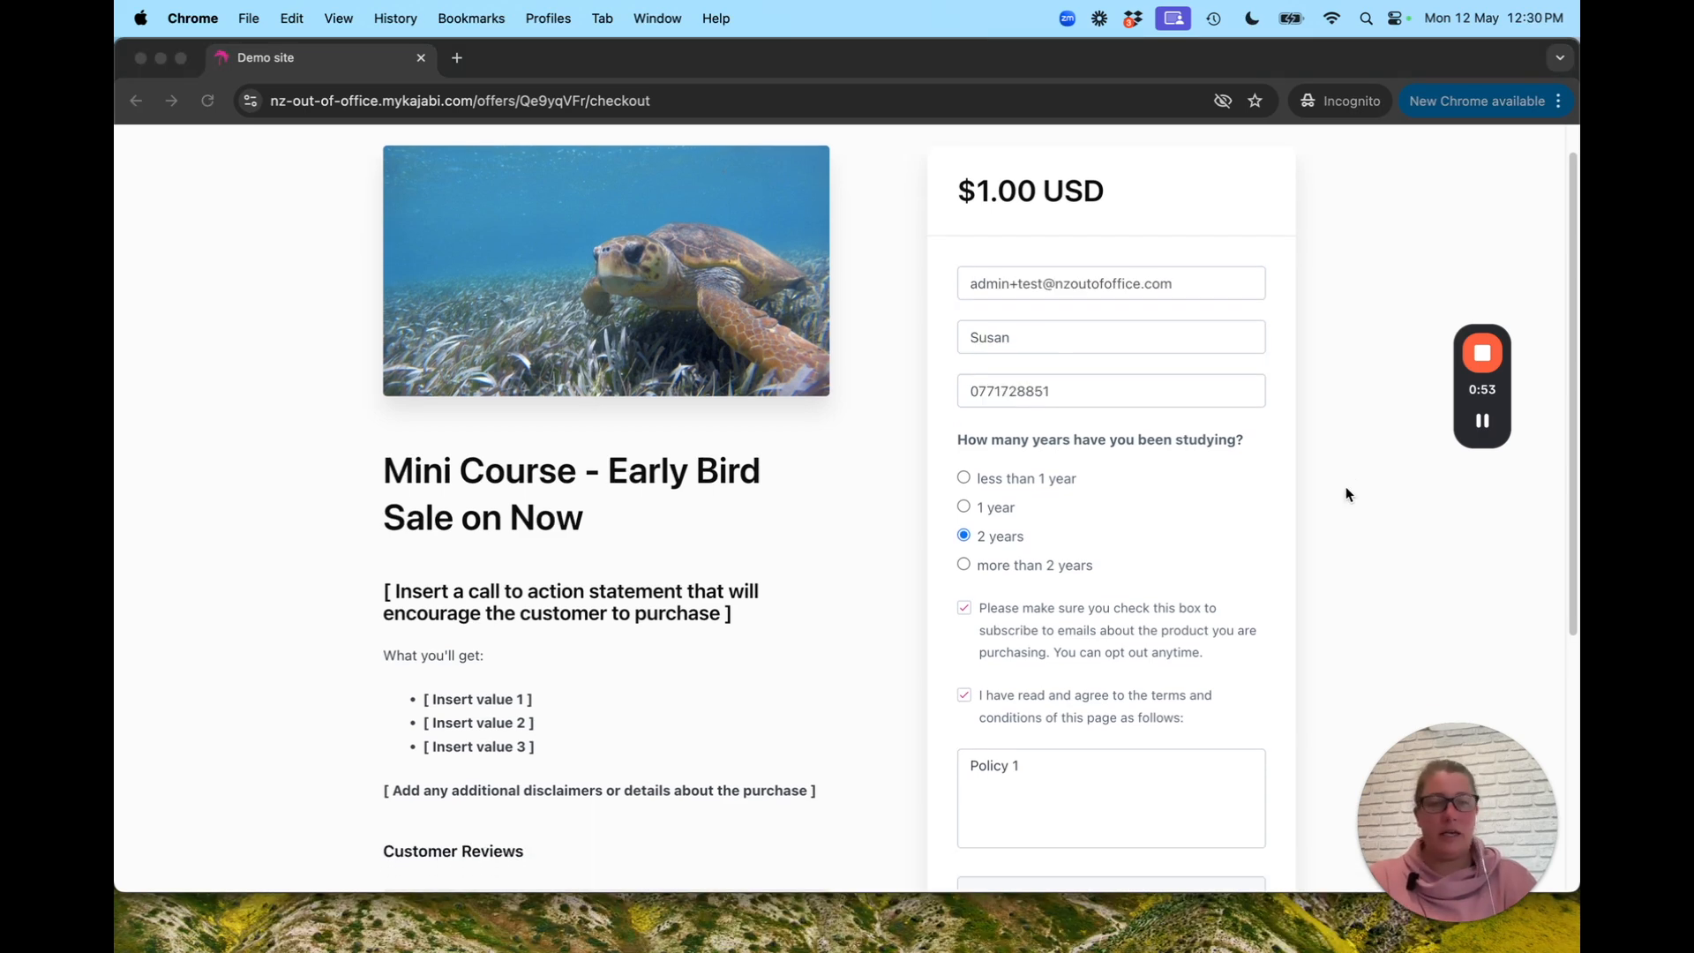
Start the PayPal checkout from the completed form without the order bump, look over the PayPal login window, and close it
scroll(1346, 486, "down", 5)
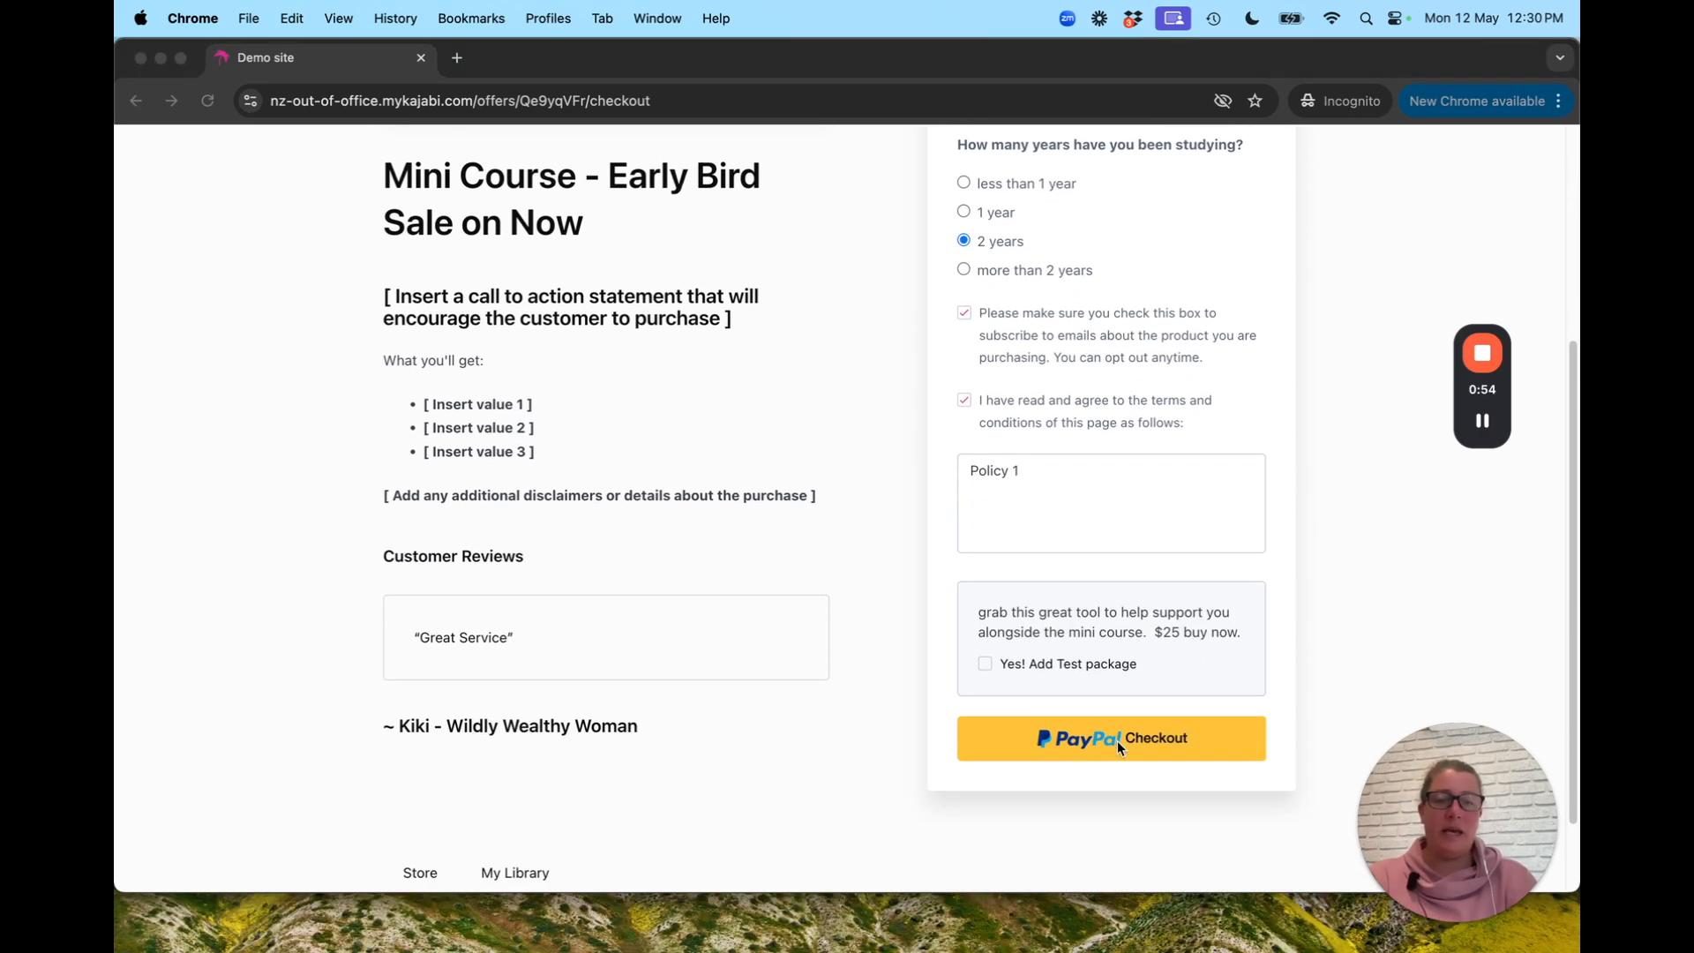
scroll(1172, 607, "up", 5)
scroll(1178, 641, "down", 5)
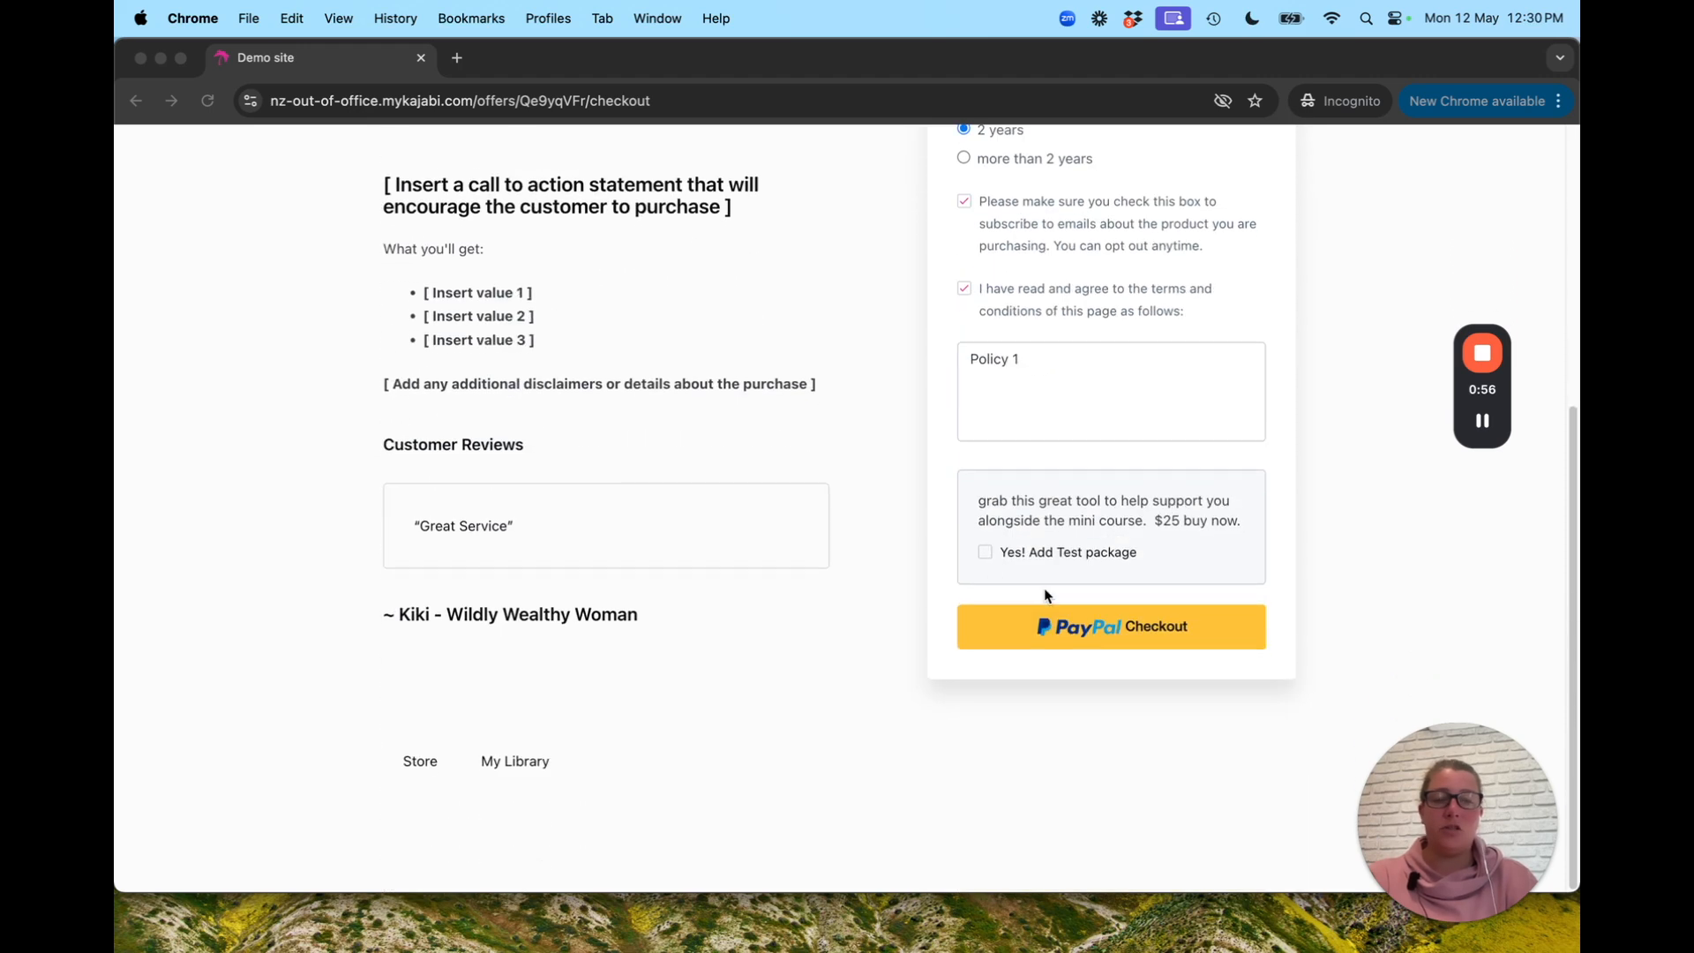
left_click(1138, 650)
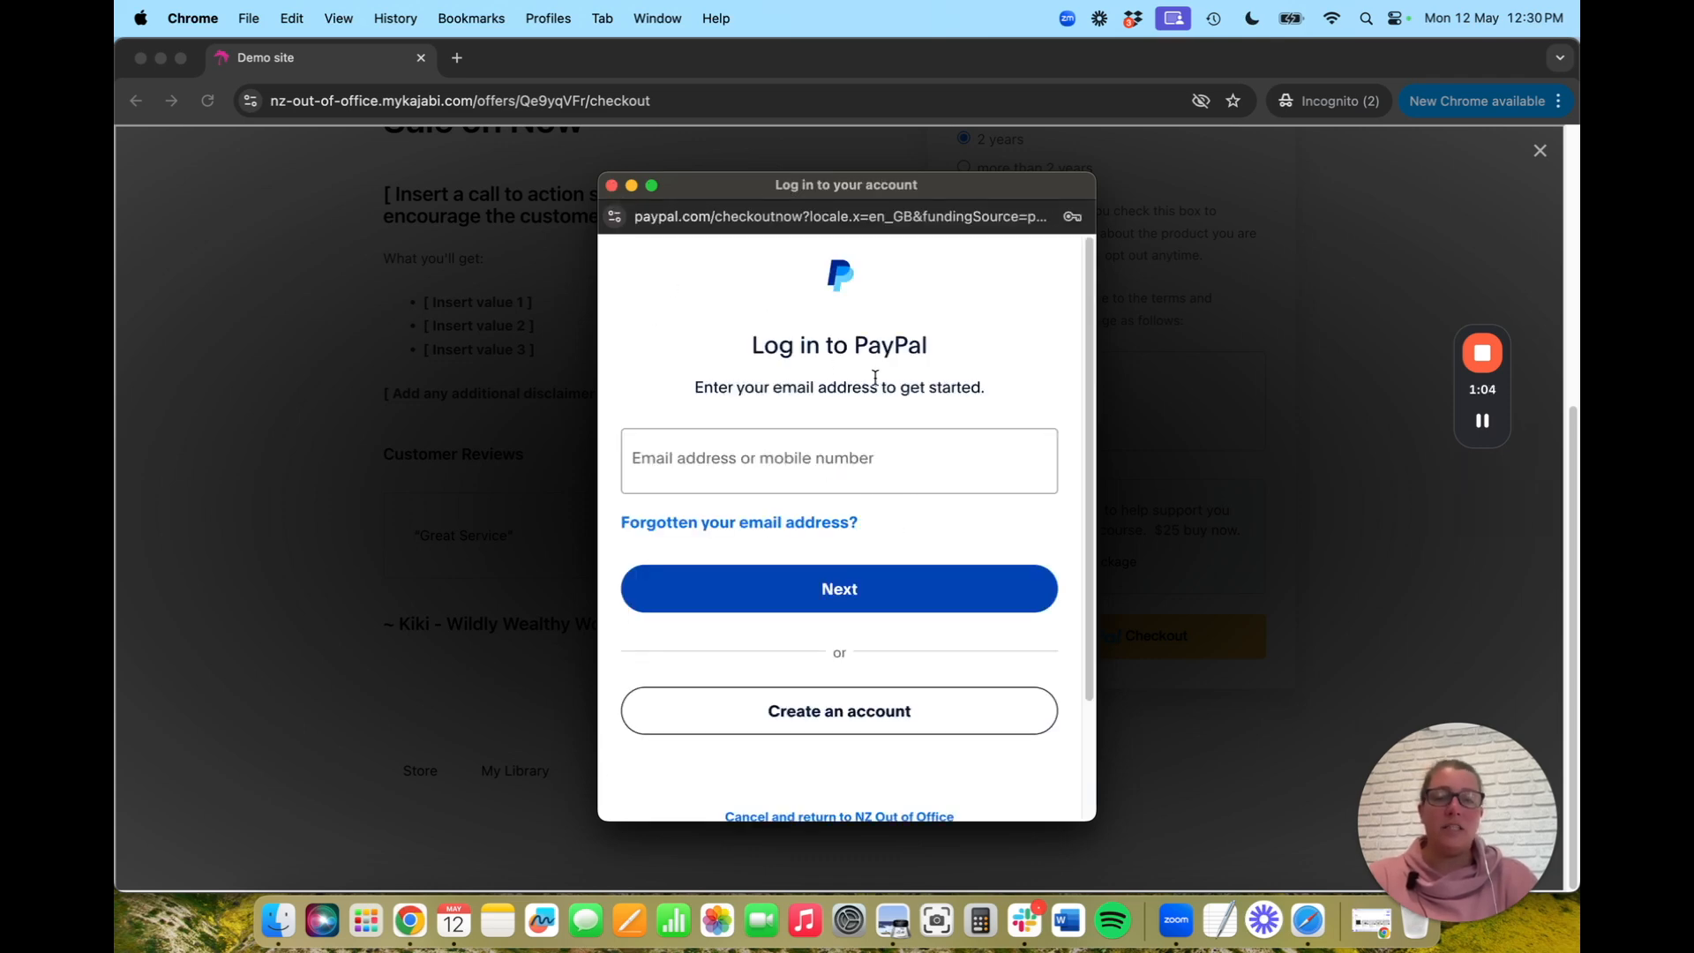
scroll(876, 377, "down", 1)
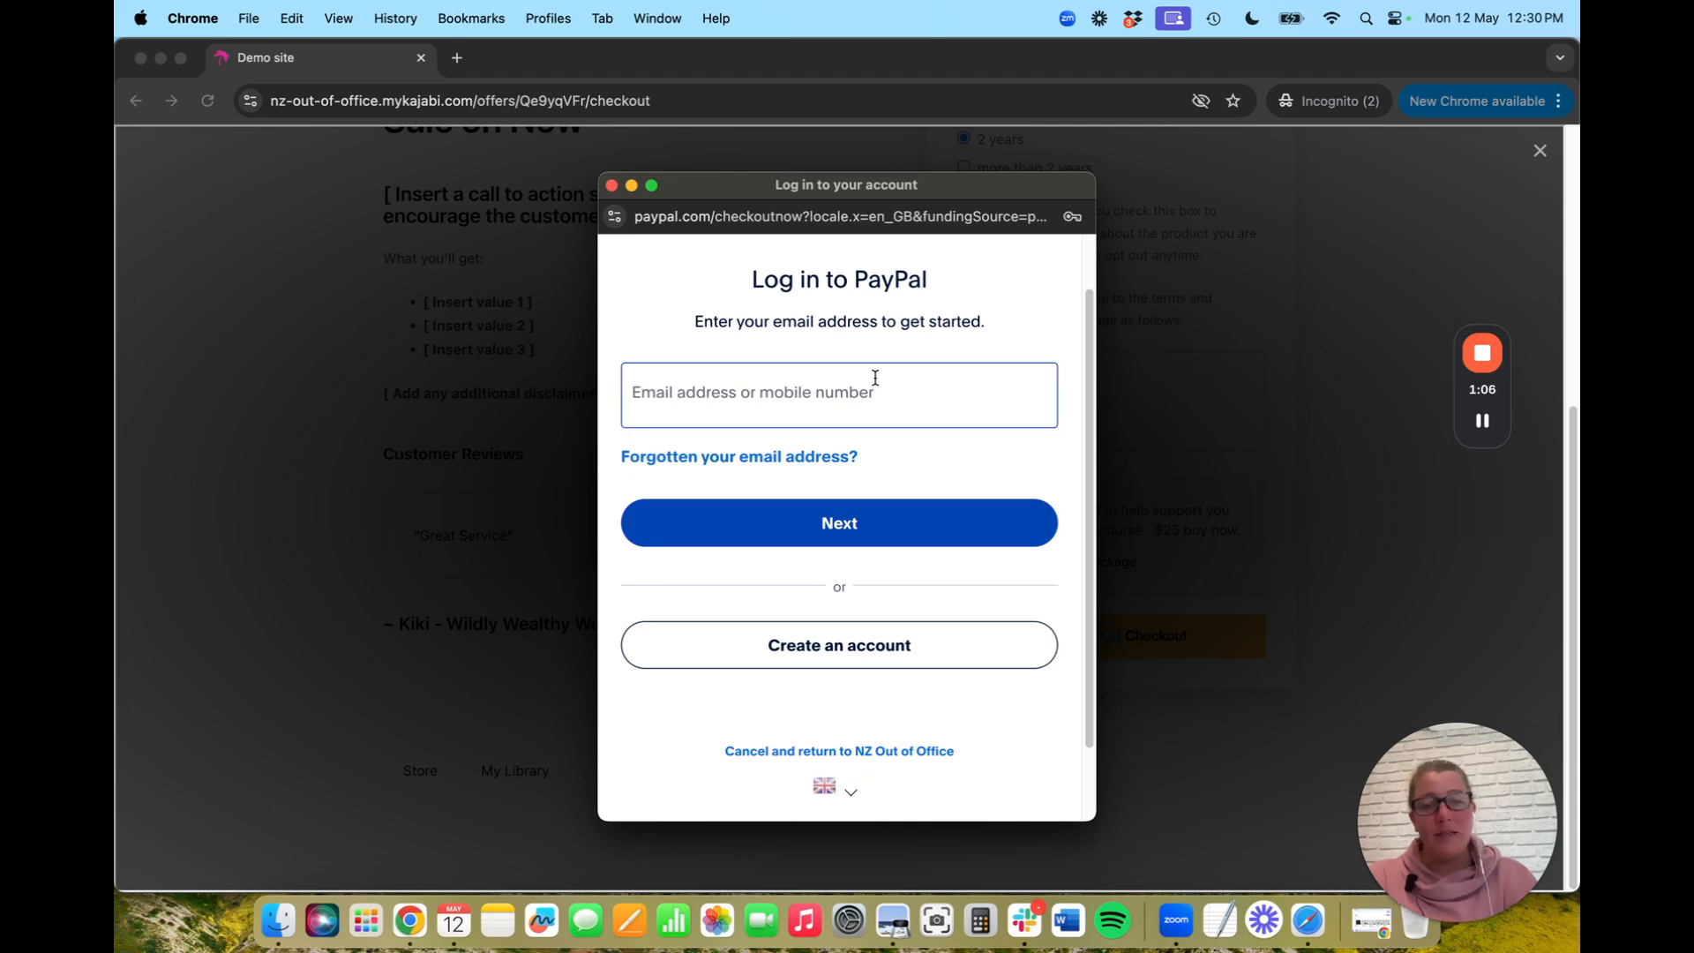
scroll(875, 377, "up", 1)
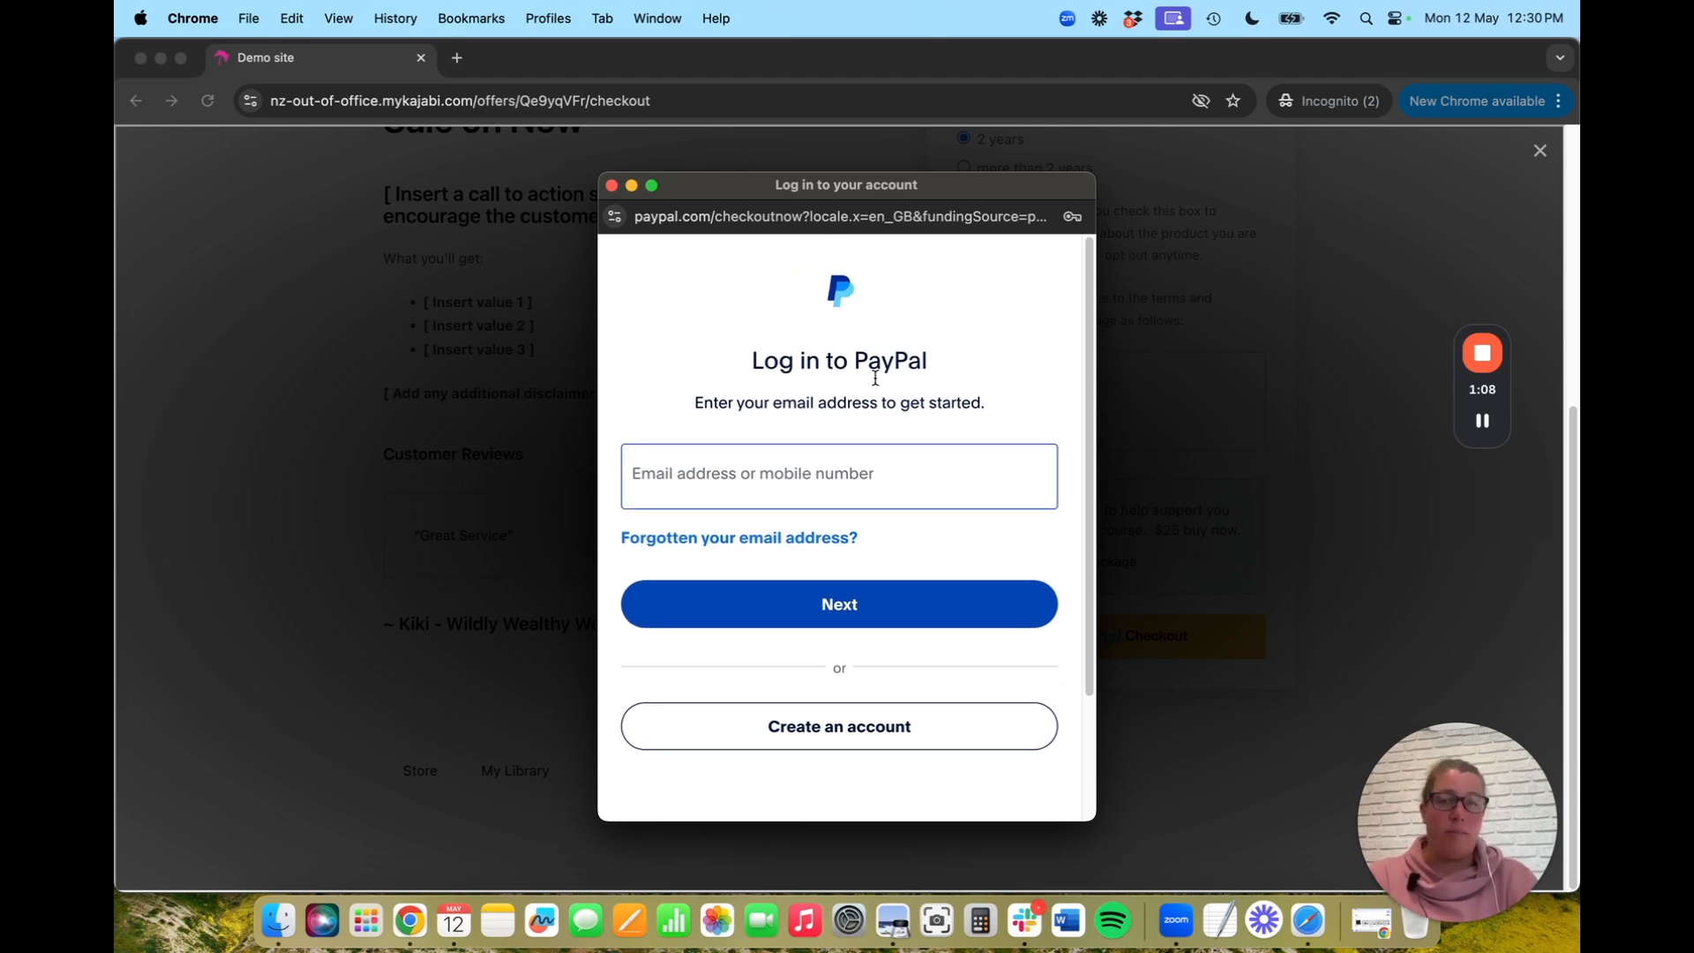
left_click(611, 187)
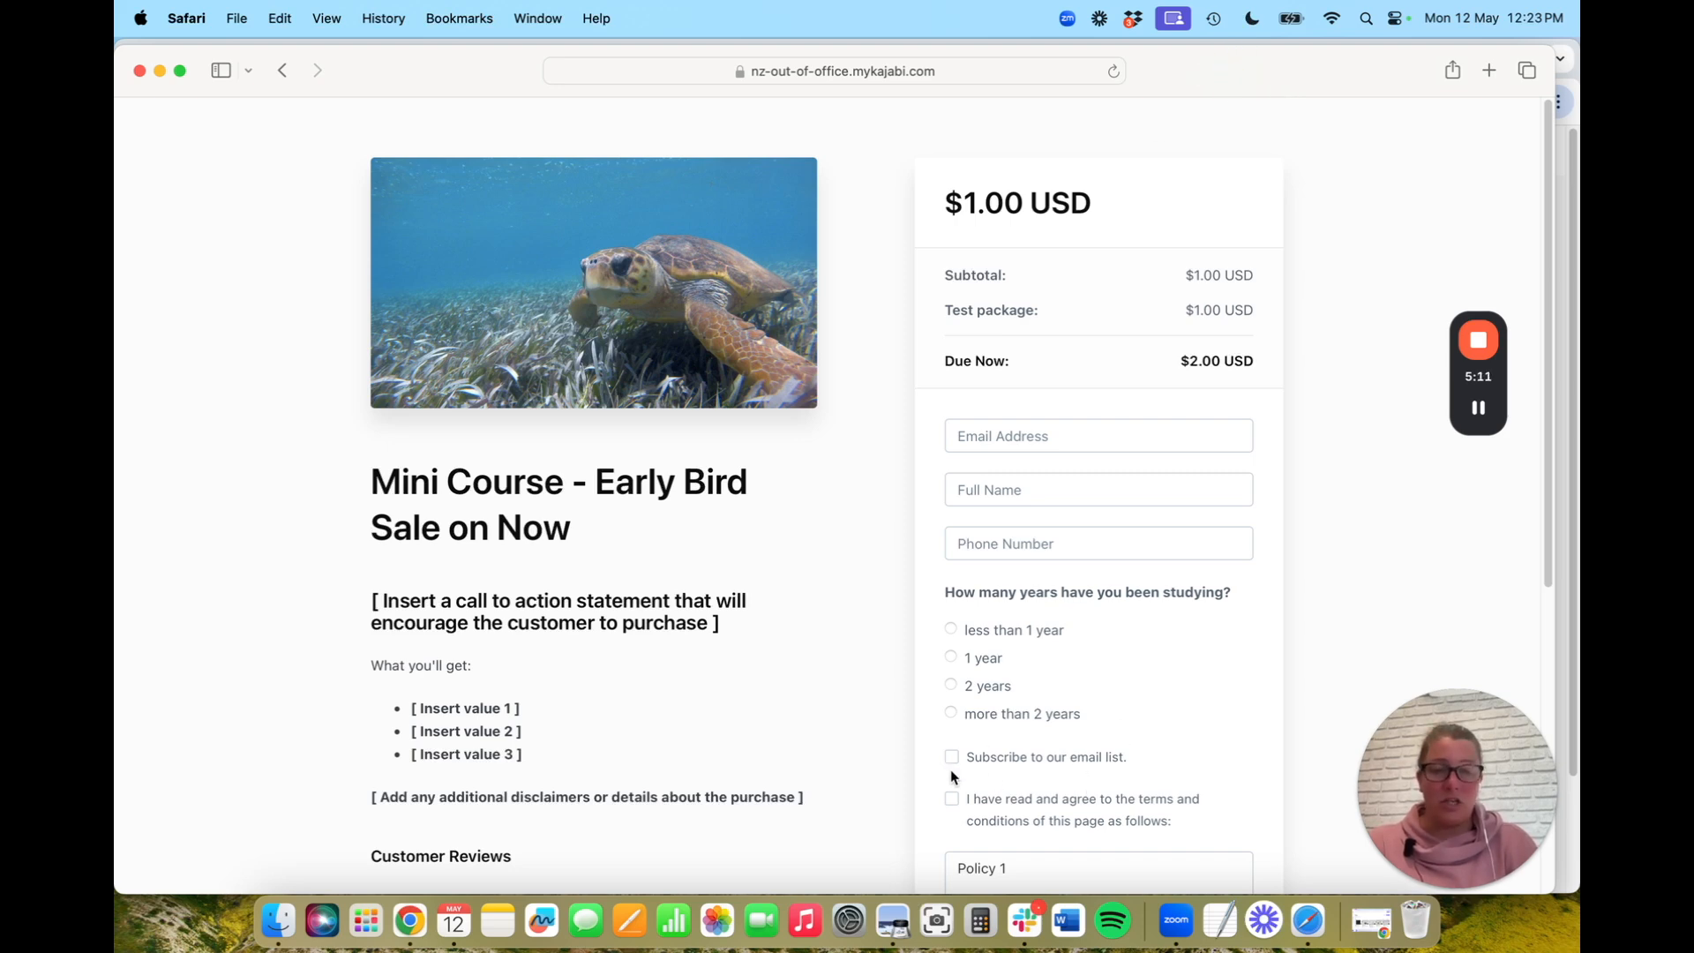
Move the Safari checkout window down and switch back to the offer's pricing page in Chrome
scroll(985, 767, "down", 1)
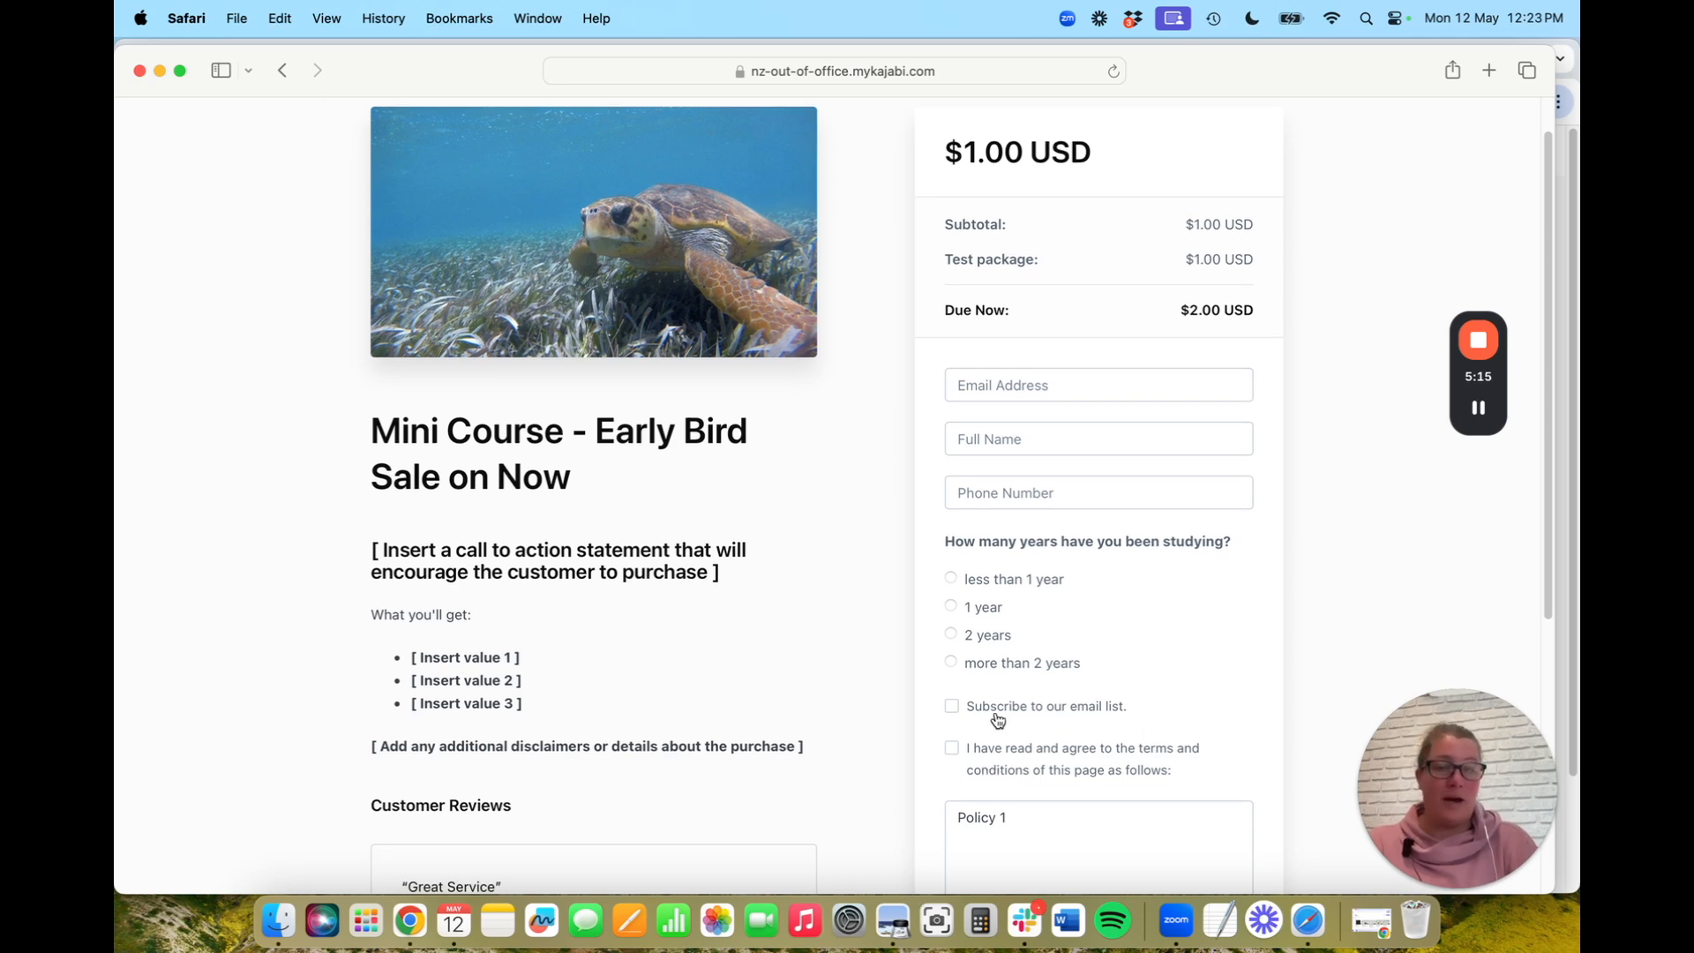
left_click_drag(428, 73, 431, 316)
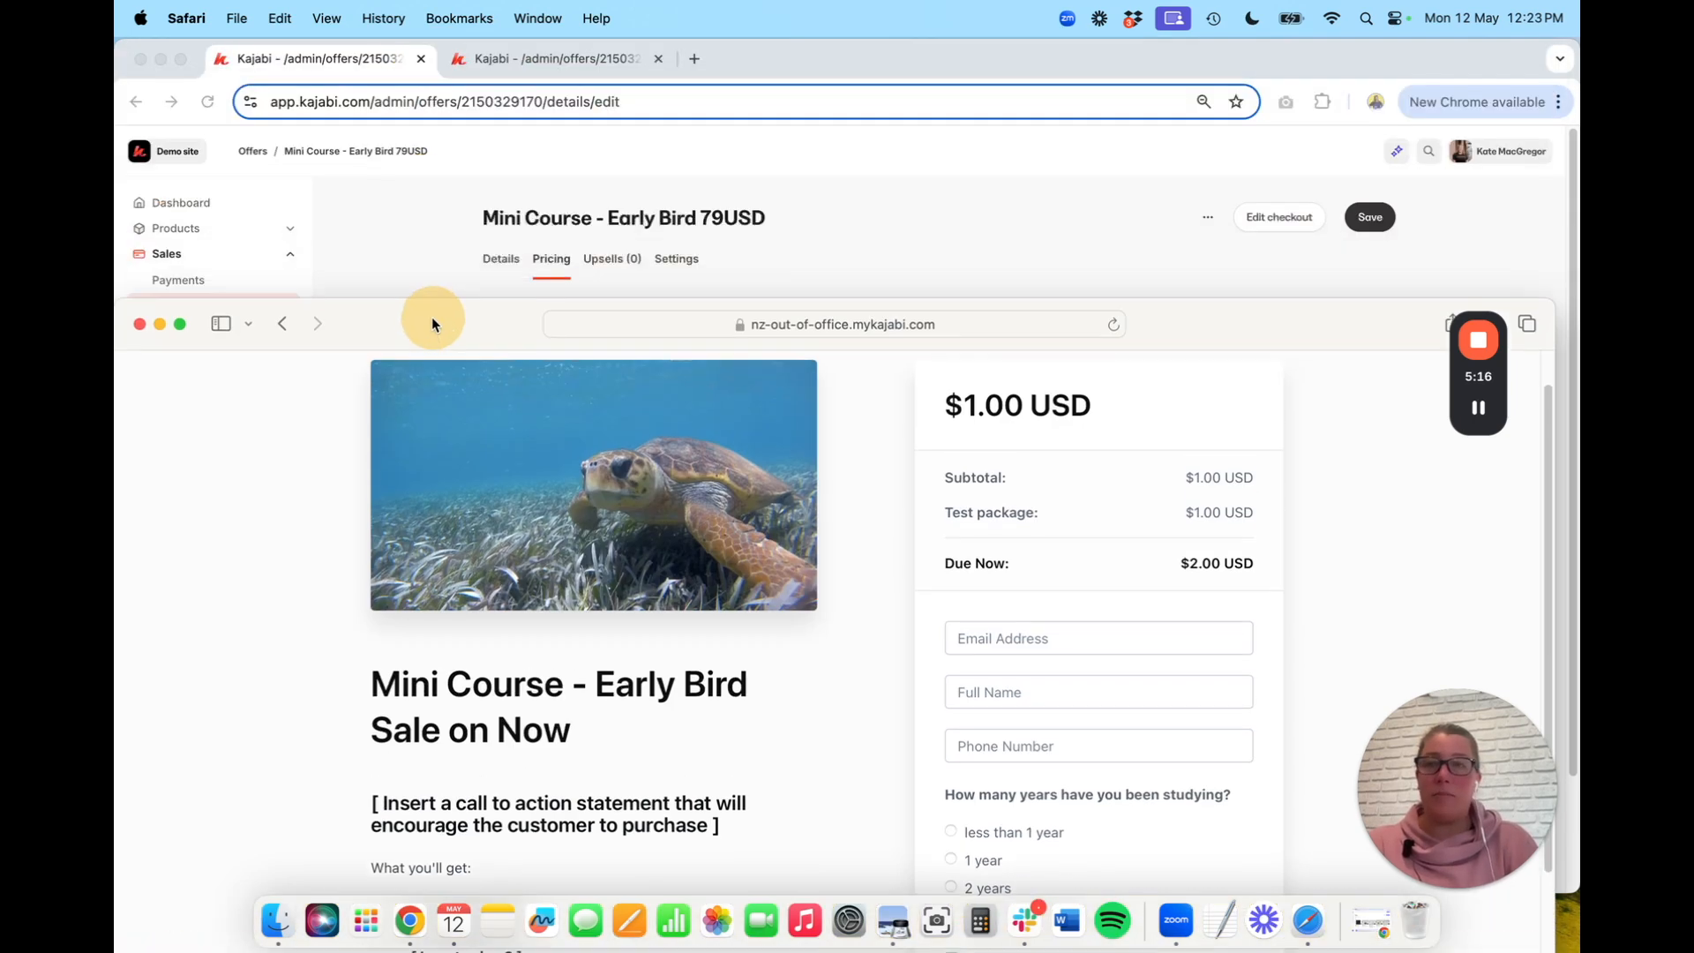
left_click(382, 237)
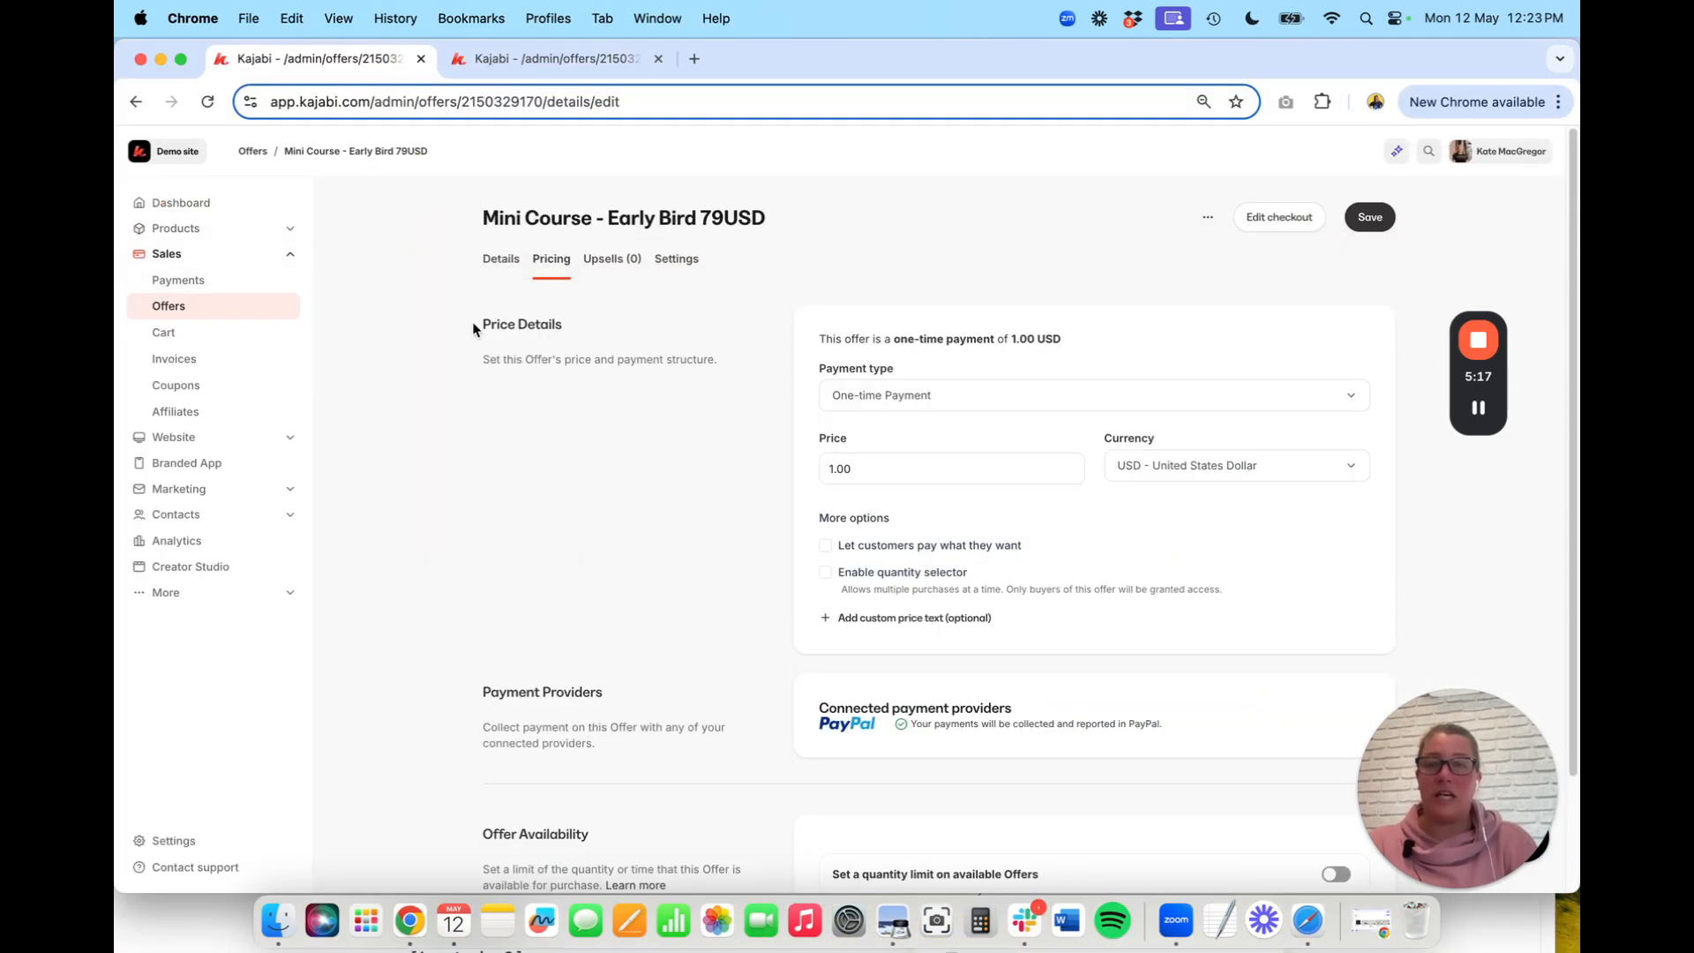
Open the site's Checkout Settings and look over the email opt-in options
left_click(555, 60)
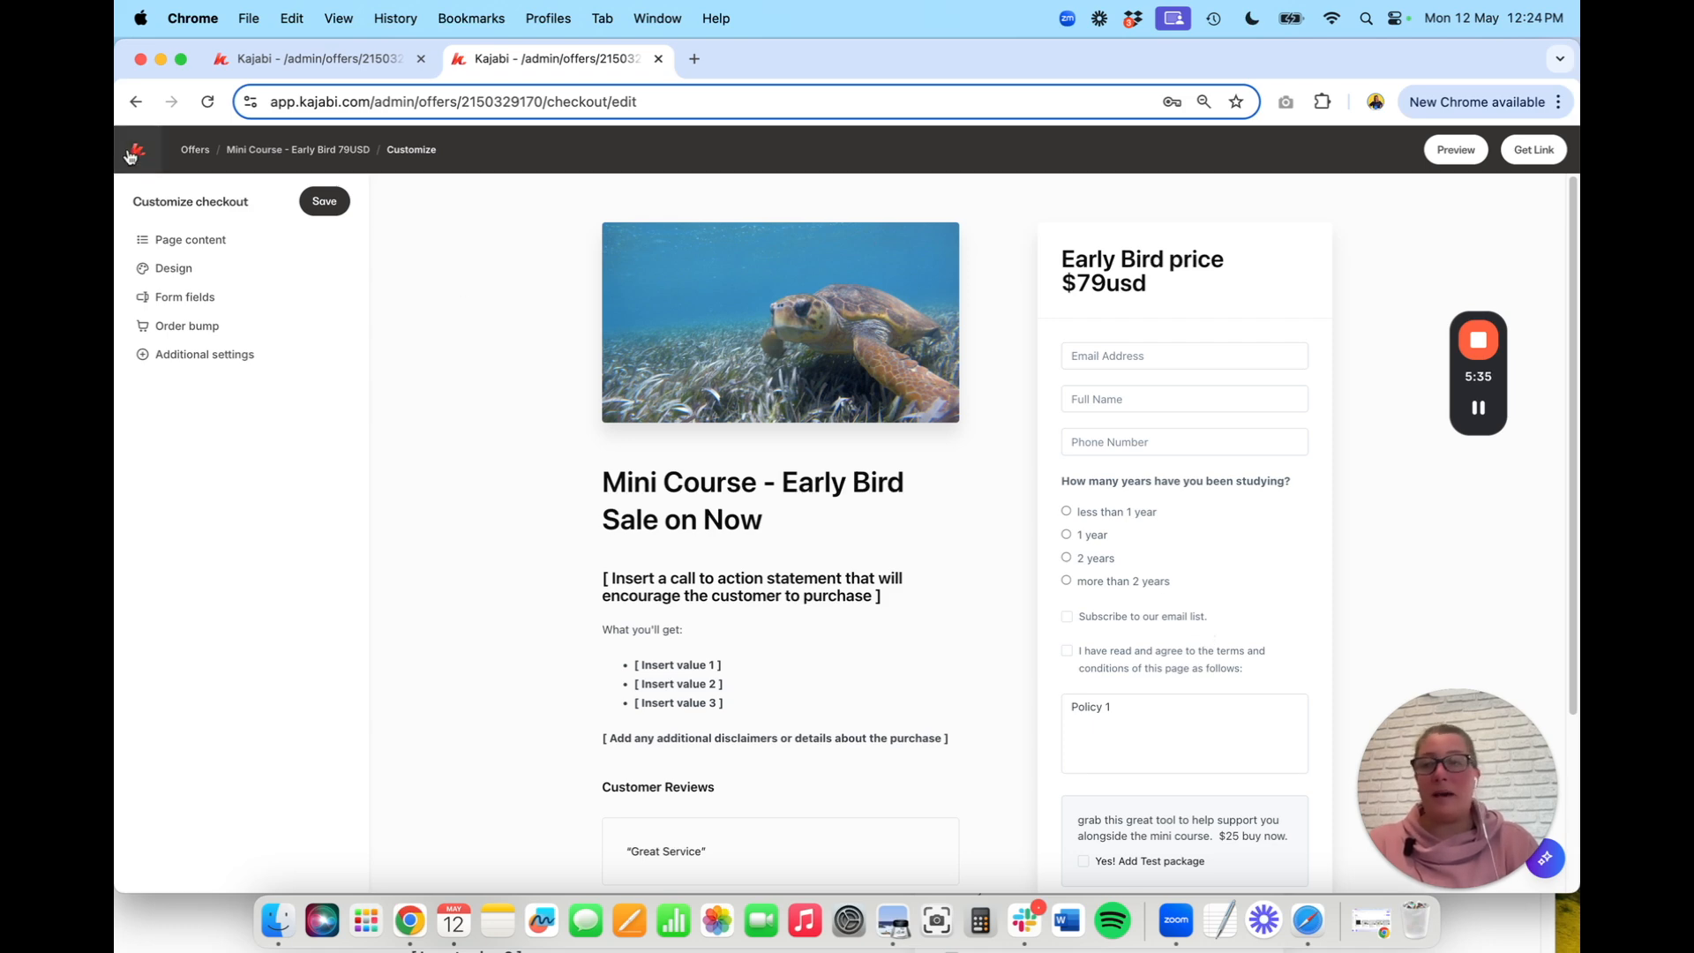
left_click(279, 64)
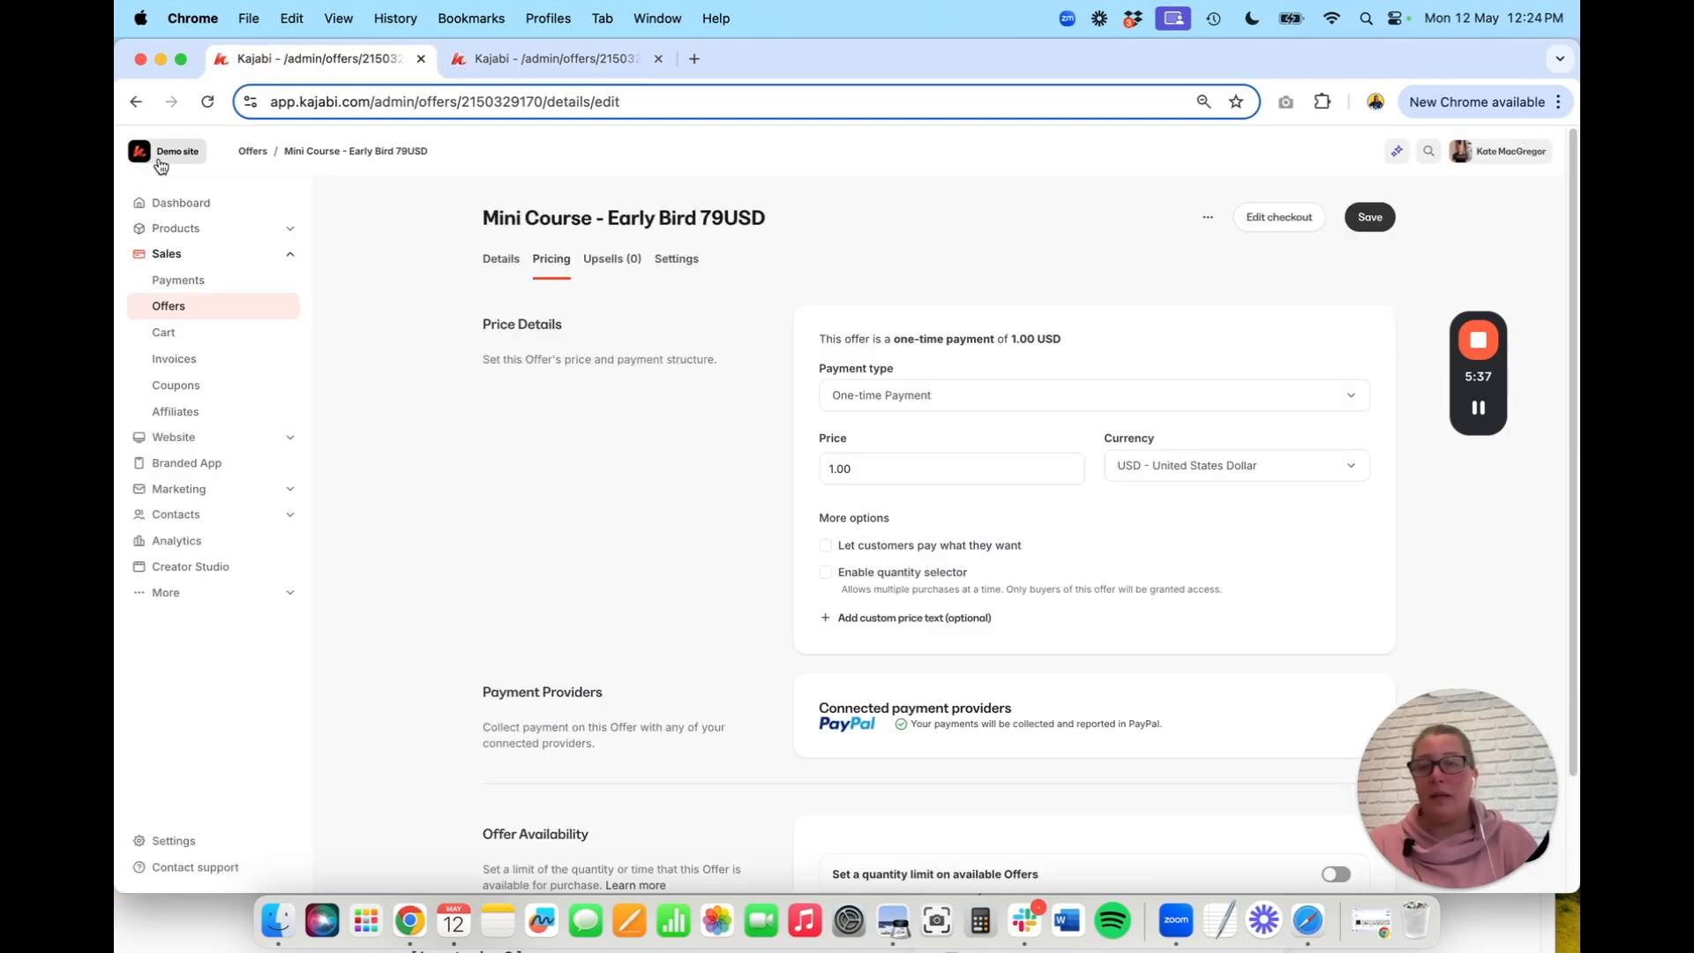
left_click(162, 844)
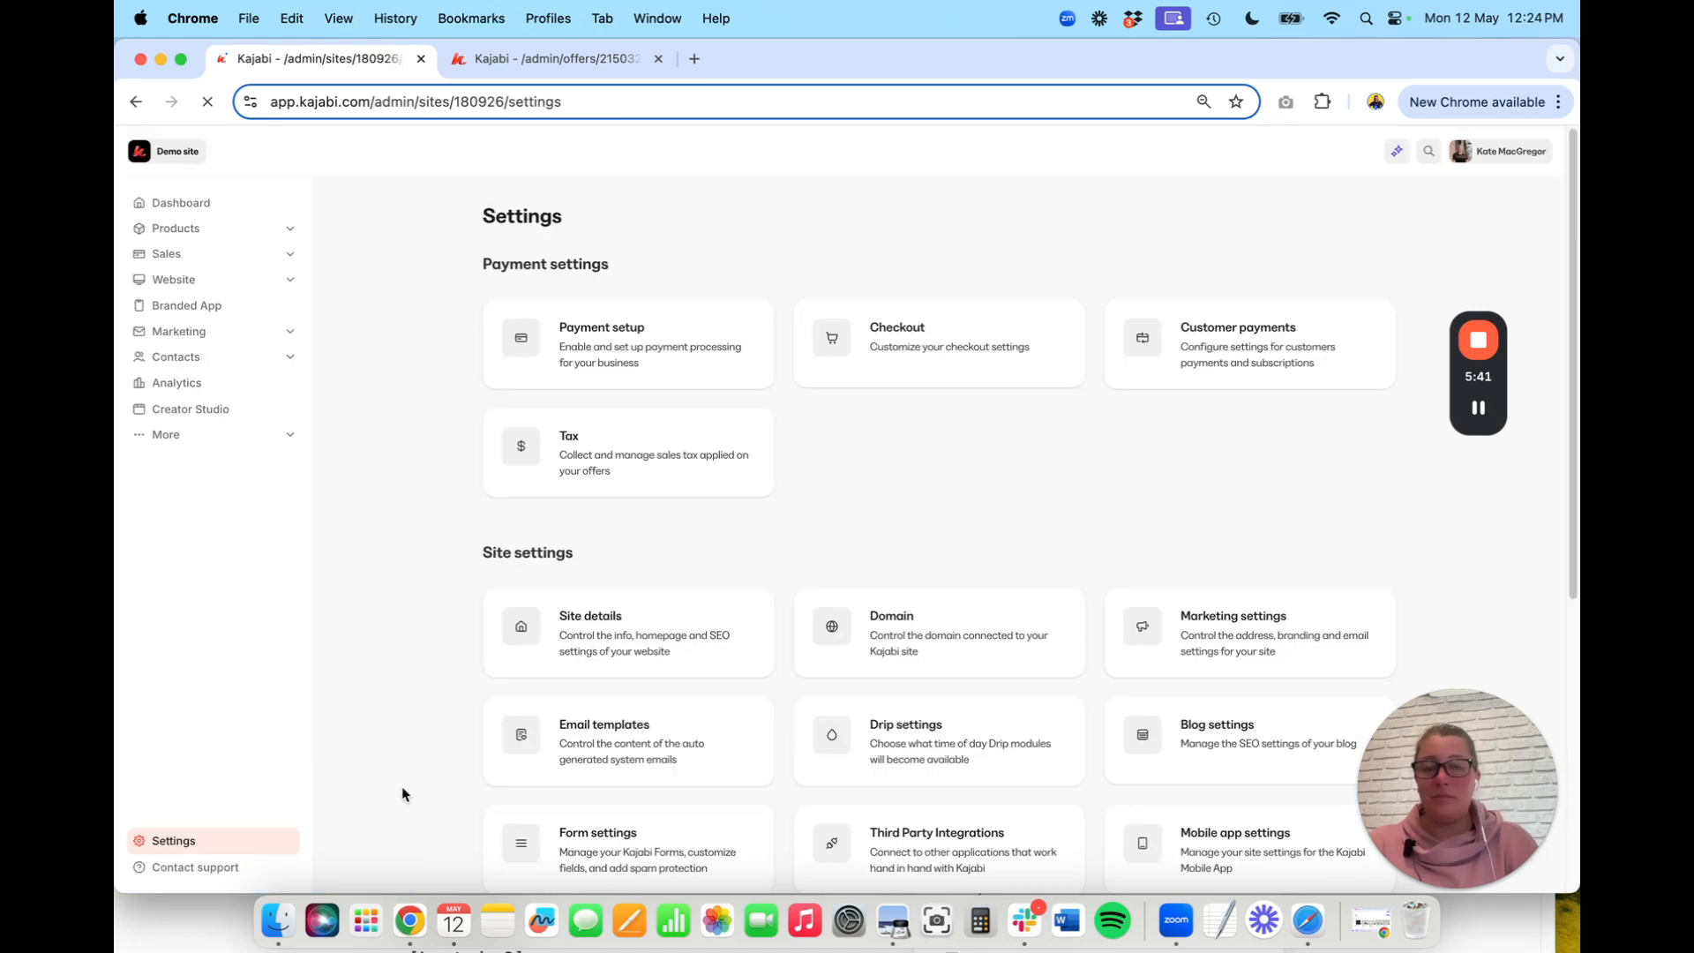
scroll(402, 793, "down", 2)
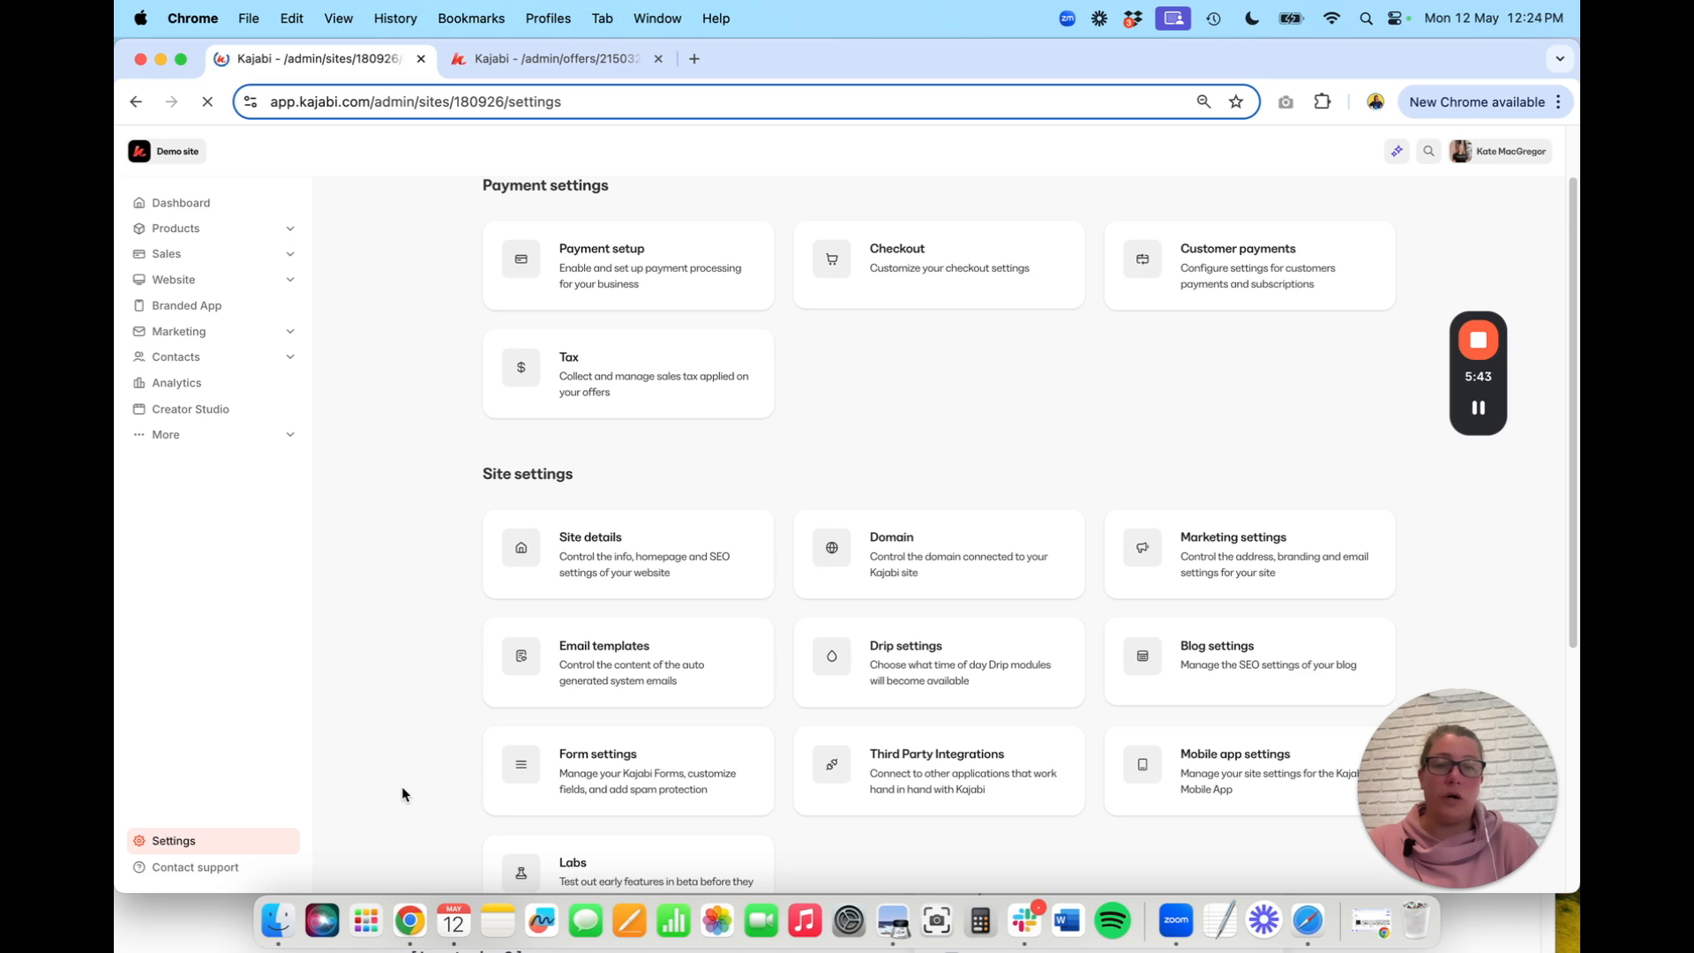
left_click(946, 268)
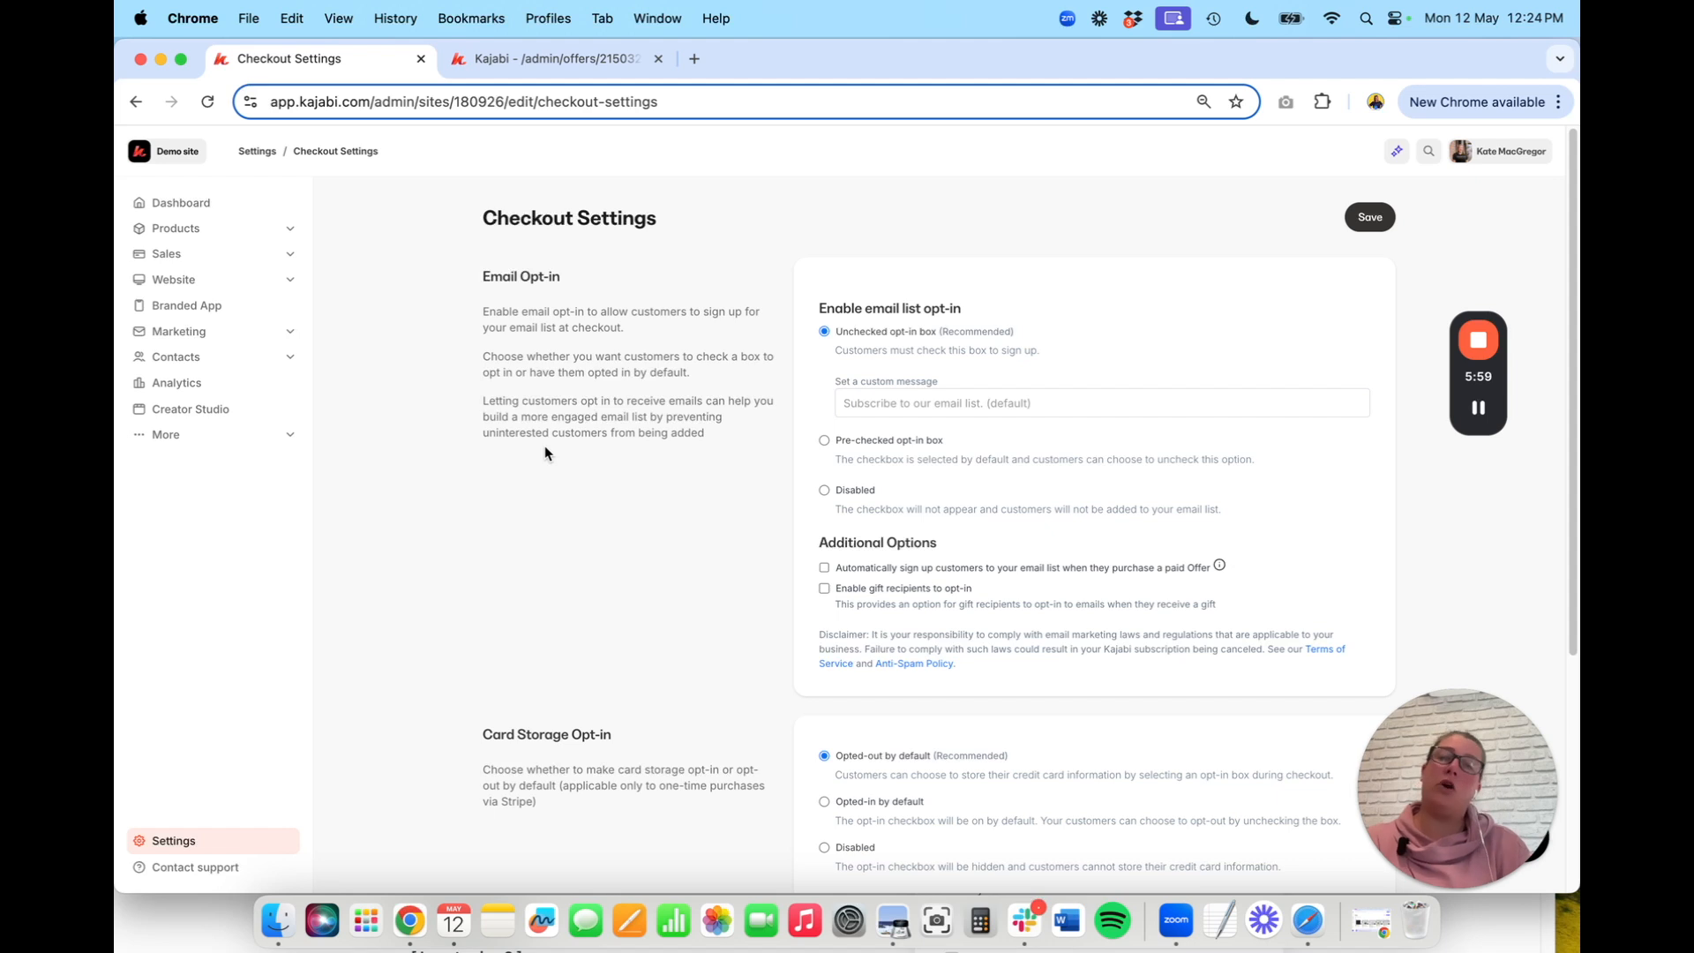
scroll(544, 453, "down", 1)
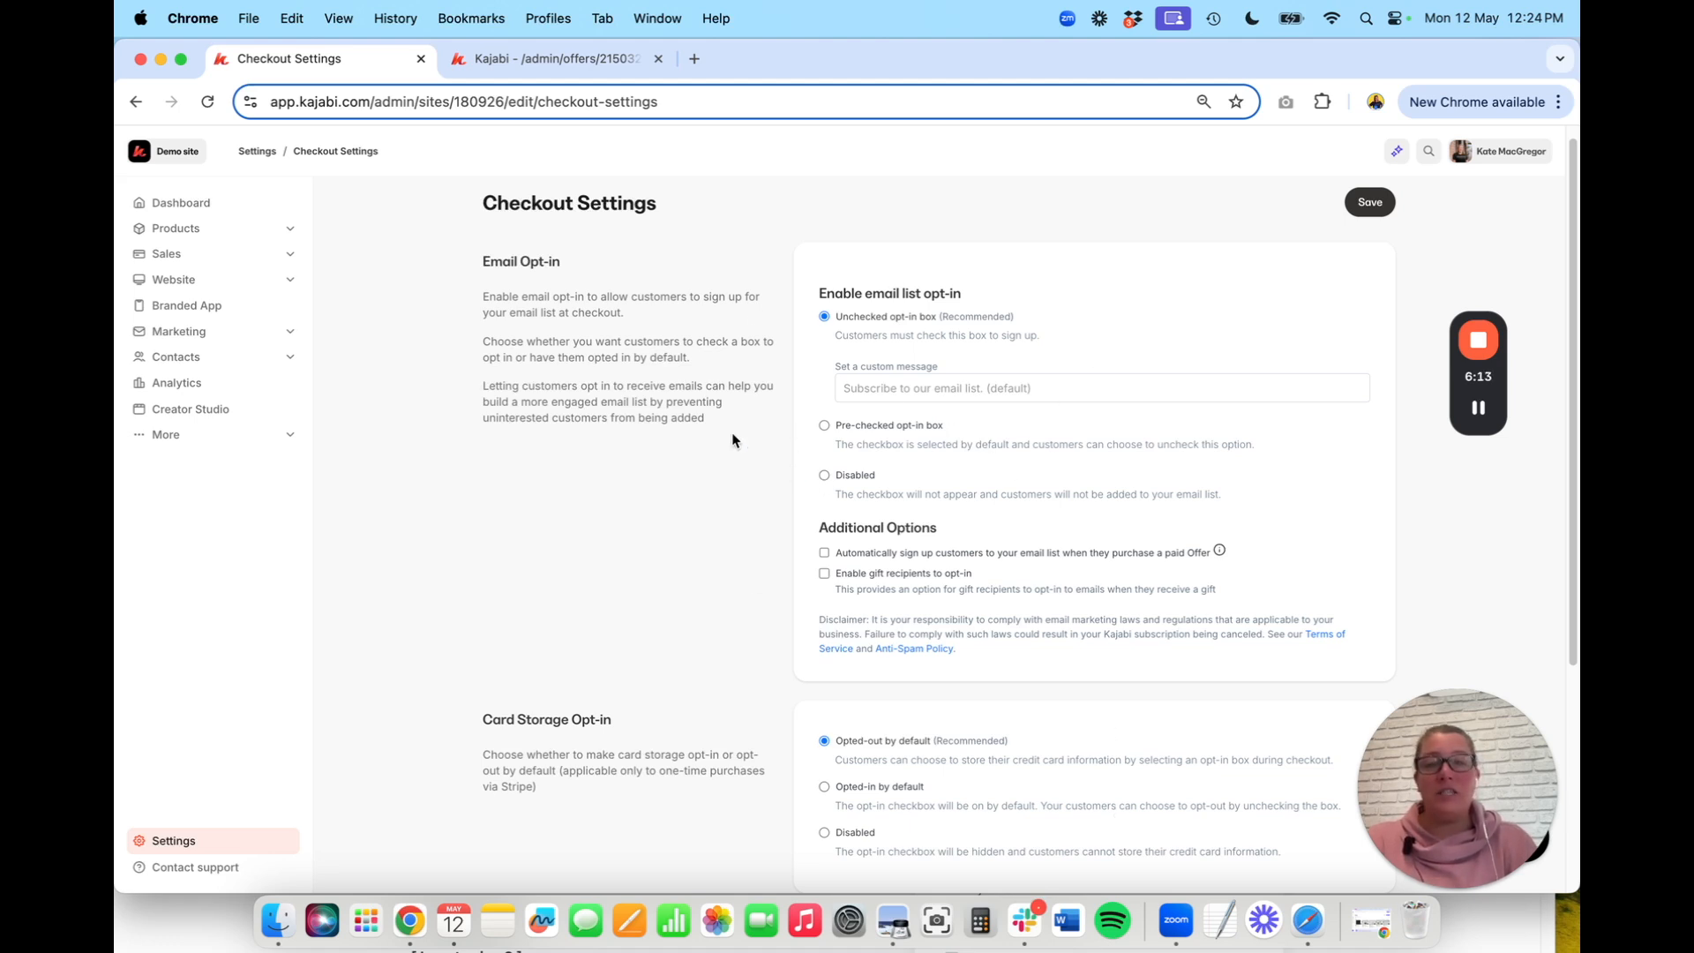
Set the email list opt-in to the pre-checked box, enable automatic sign-up on paid offer purchases accepting the risks, and save
left_click(823, 474)
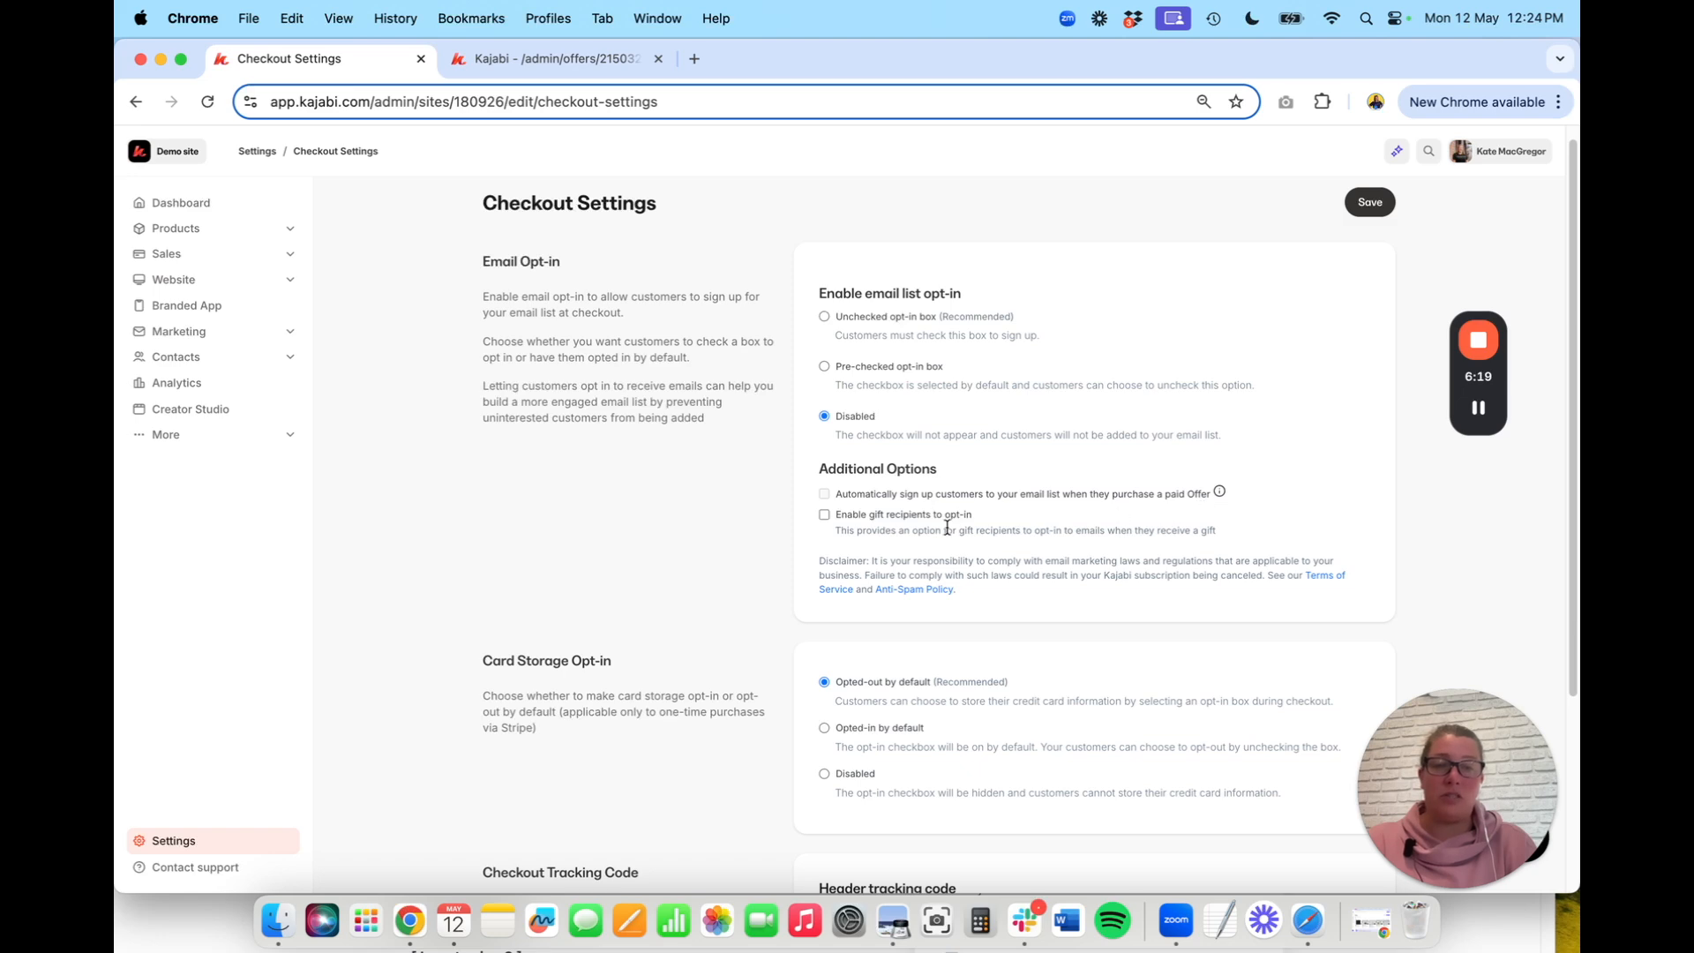
left_click(823, 496)
left_click(824, 366)
left_click(936, 363)
left_click(825, 553)
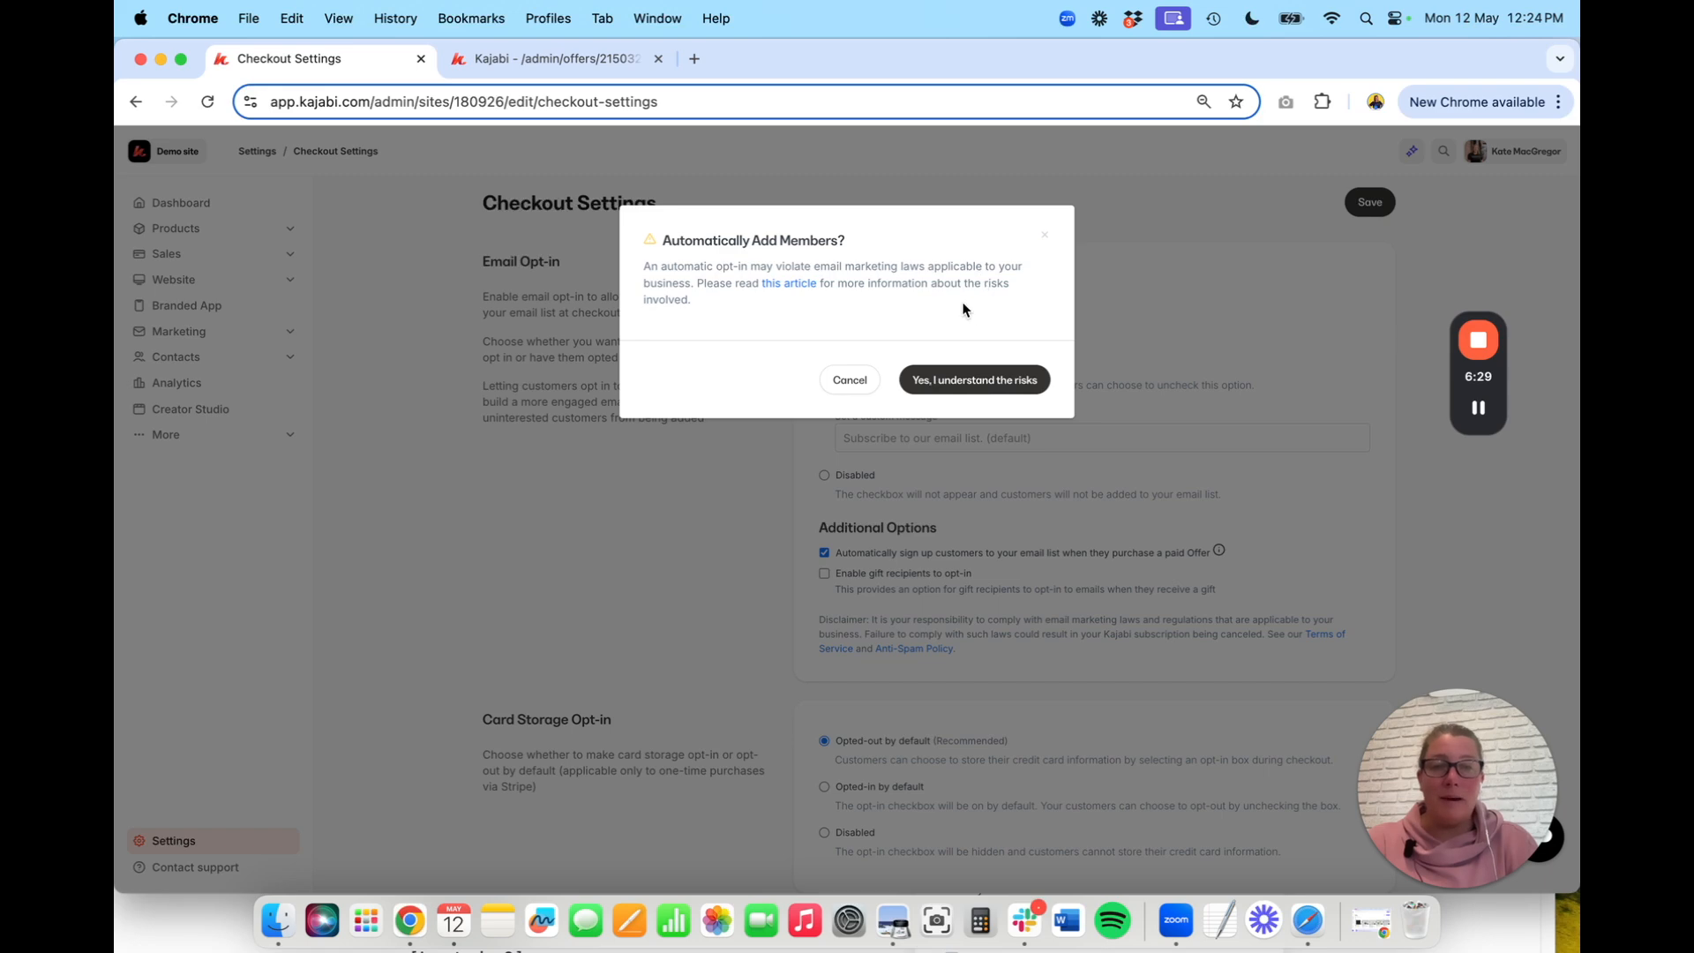
left_click(959, 377)
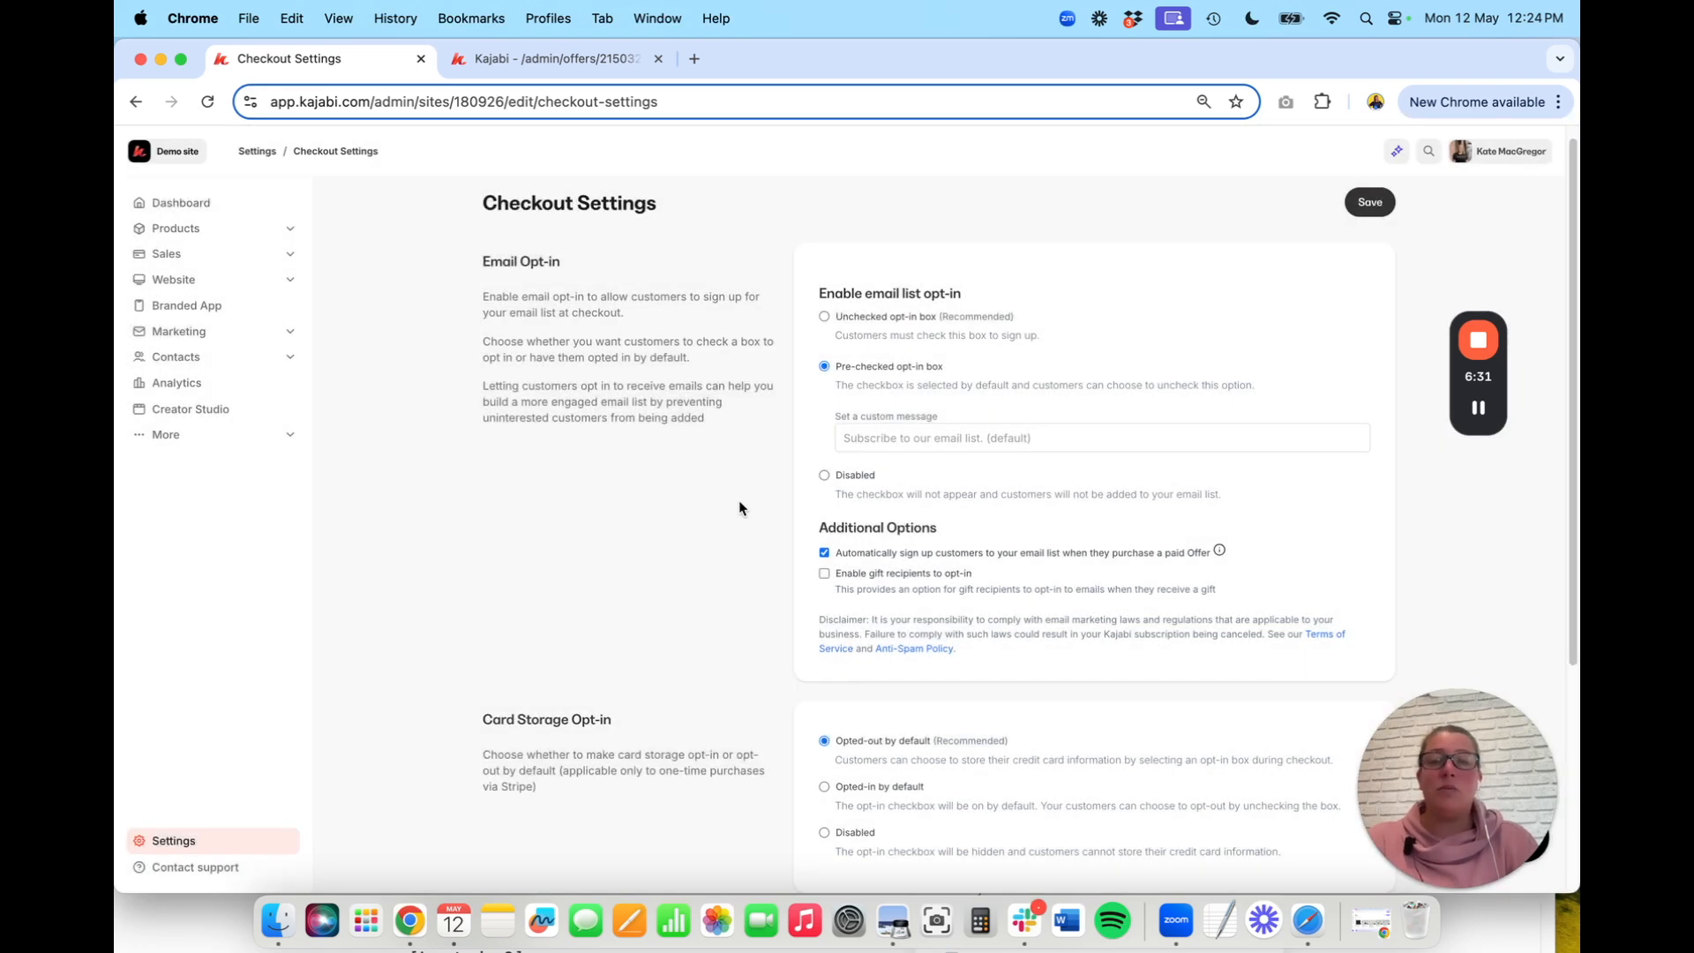
left_click(1369, 202)
Reload the offer's checkout customization page, examine the form for the email opt-in box, and return to Checkout Settings
left_click(539, 59)
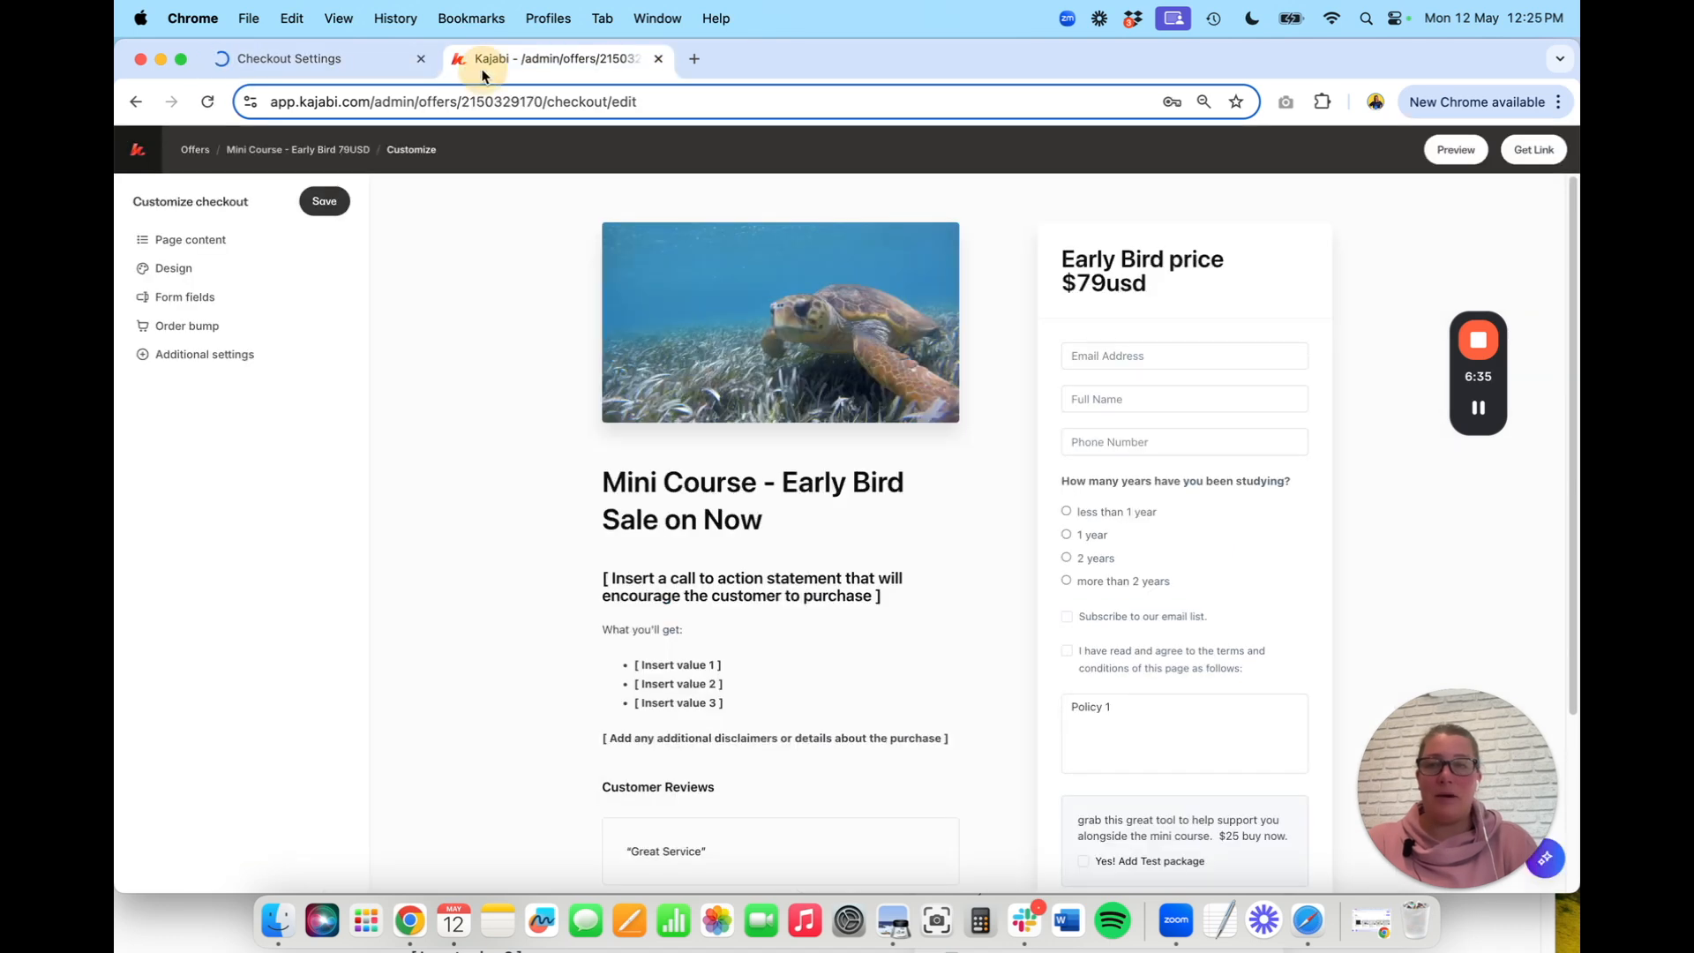
left_click(209, 102)
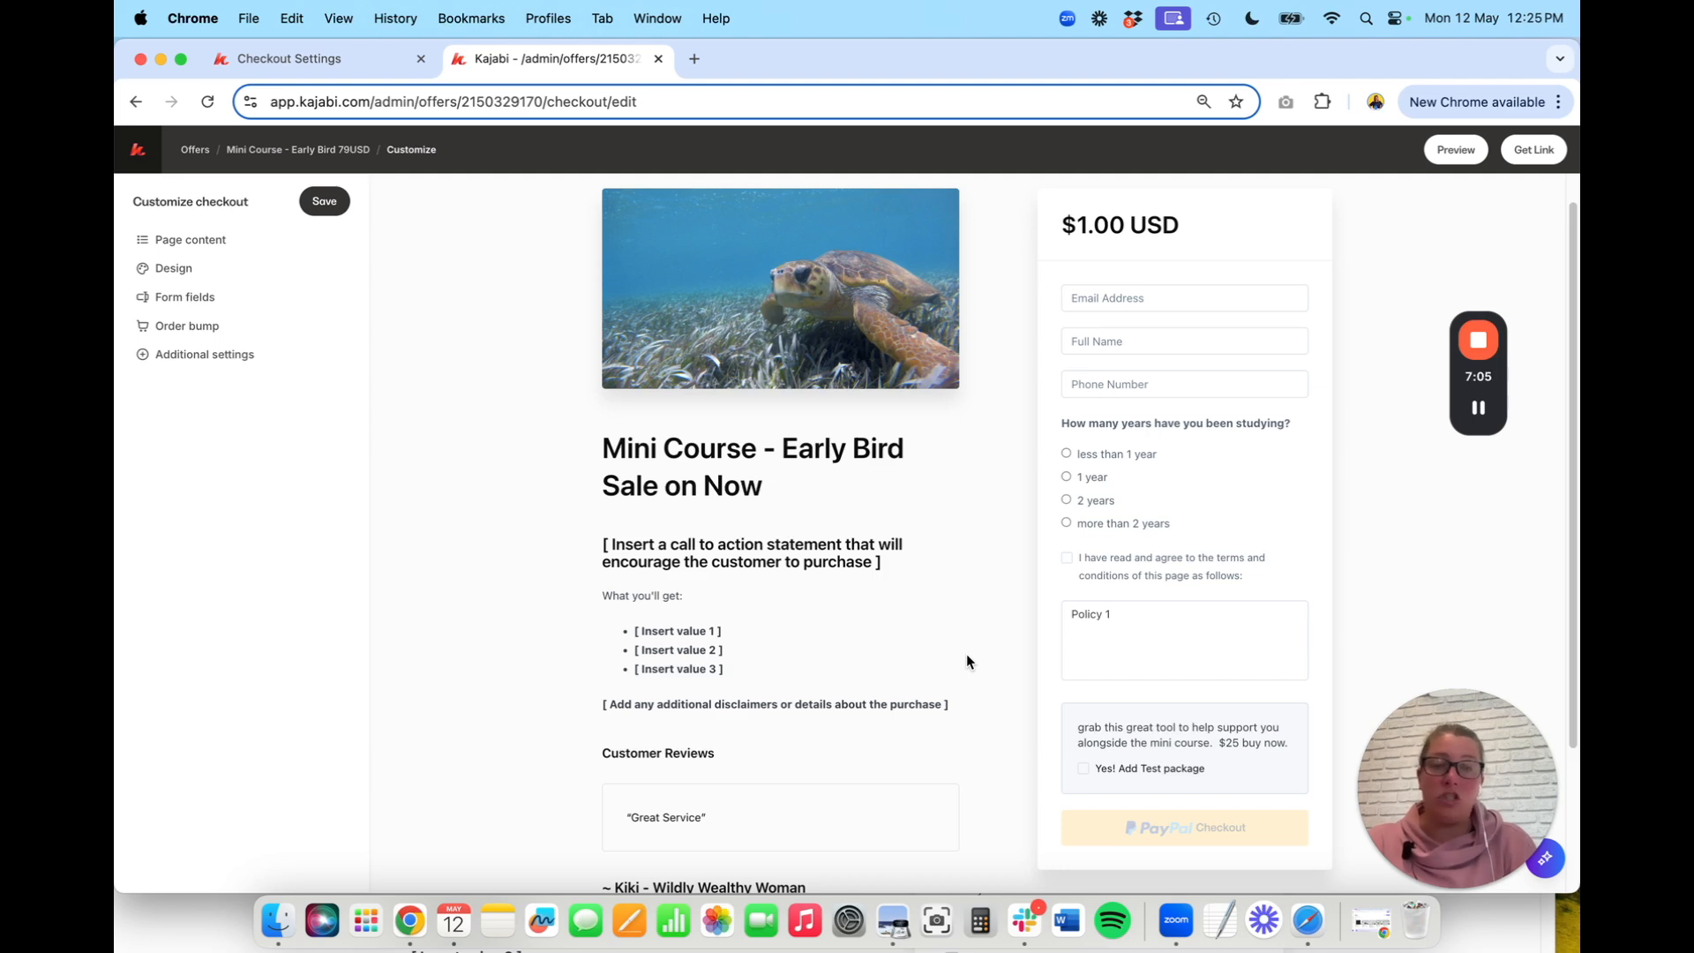
left_click(345, 59)
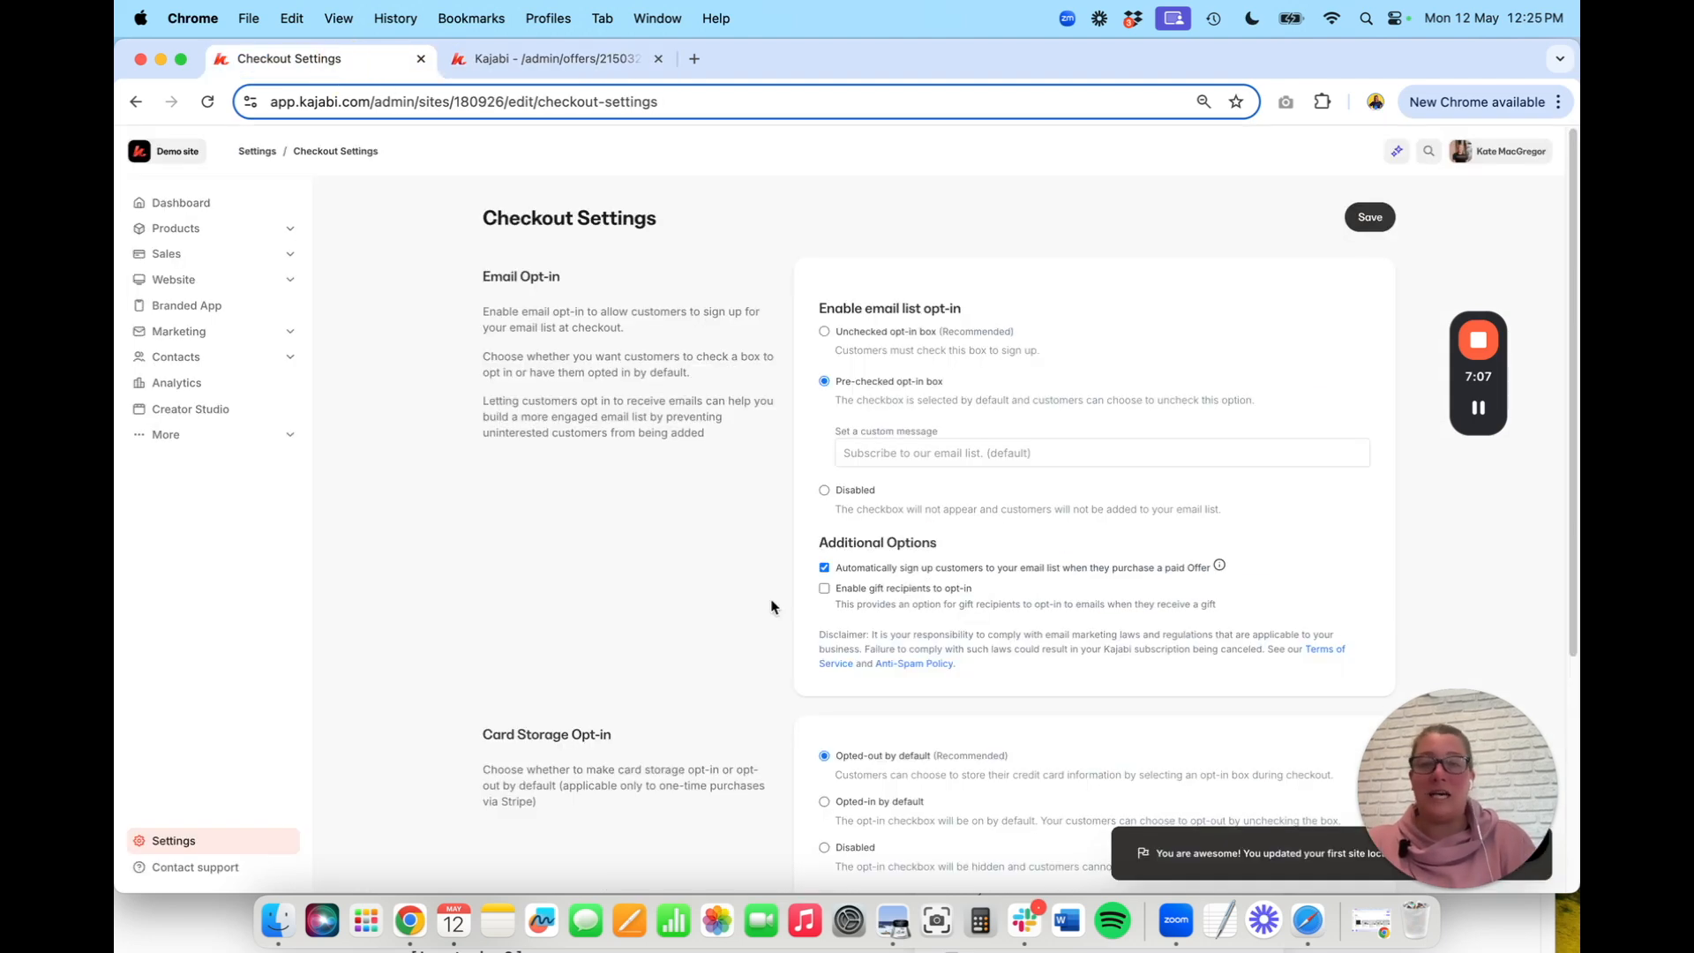
Turn off automatic email list sign-up for customers who purchase a paid offer
left_click(860, 453)
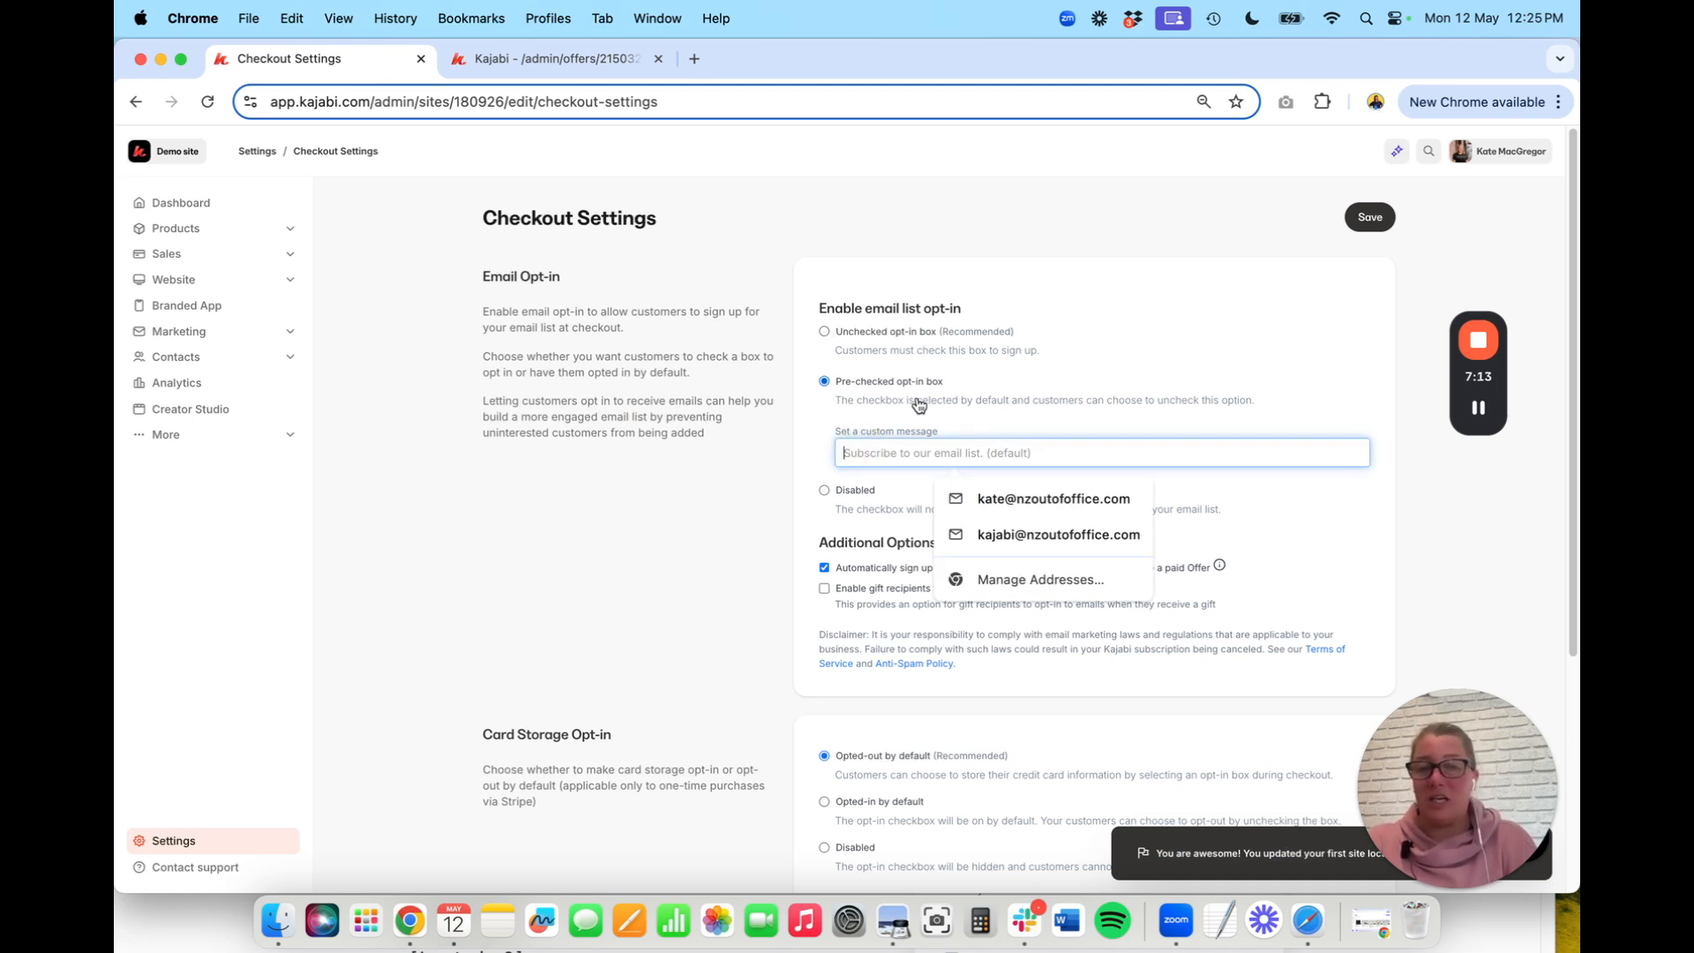
left_click(824, 569)
left_click(824, 568)
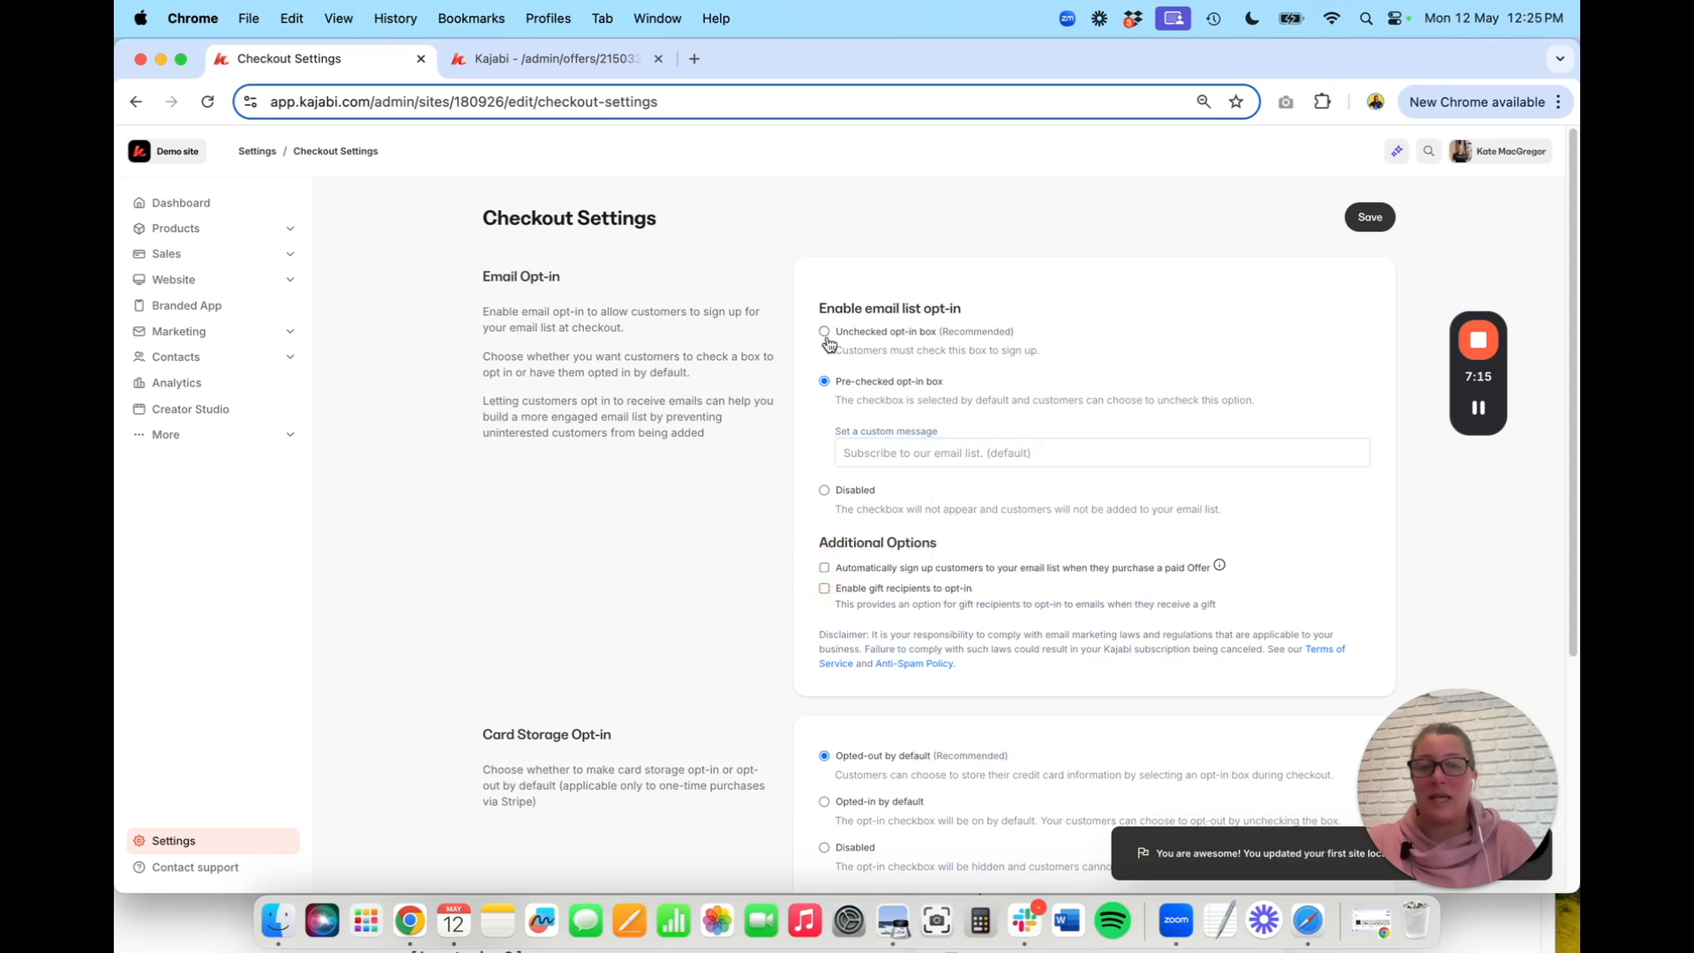
Enter and save the opt-in message "Please make sure you check this box to subscribe to emails about the product you are purchasing. You can opt out anytime."
left_click(892, 454)
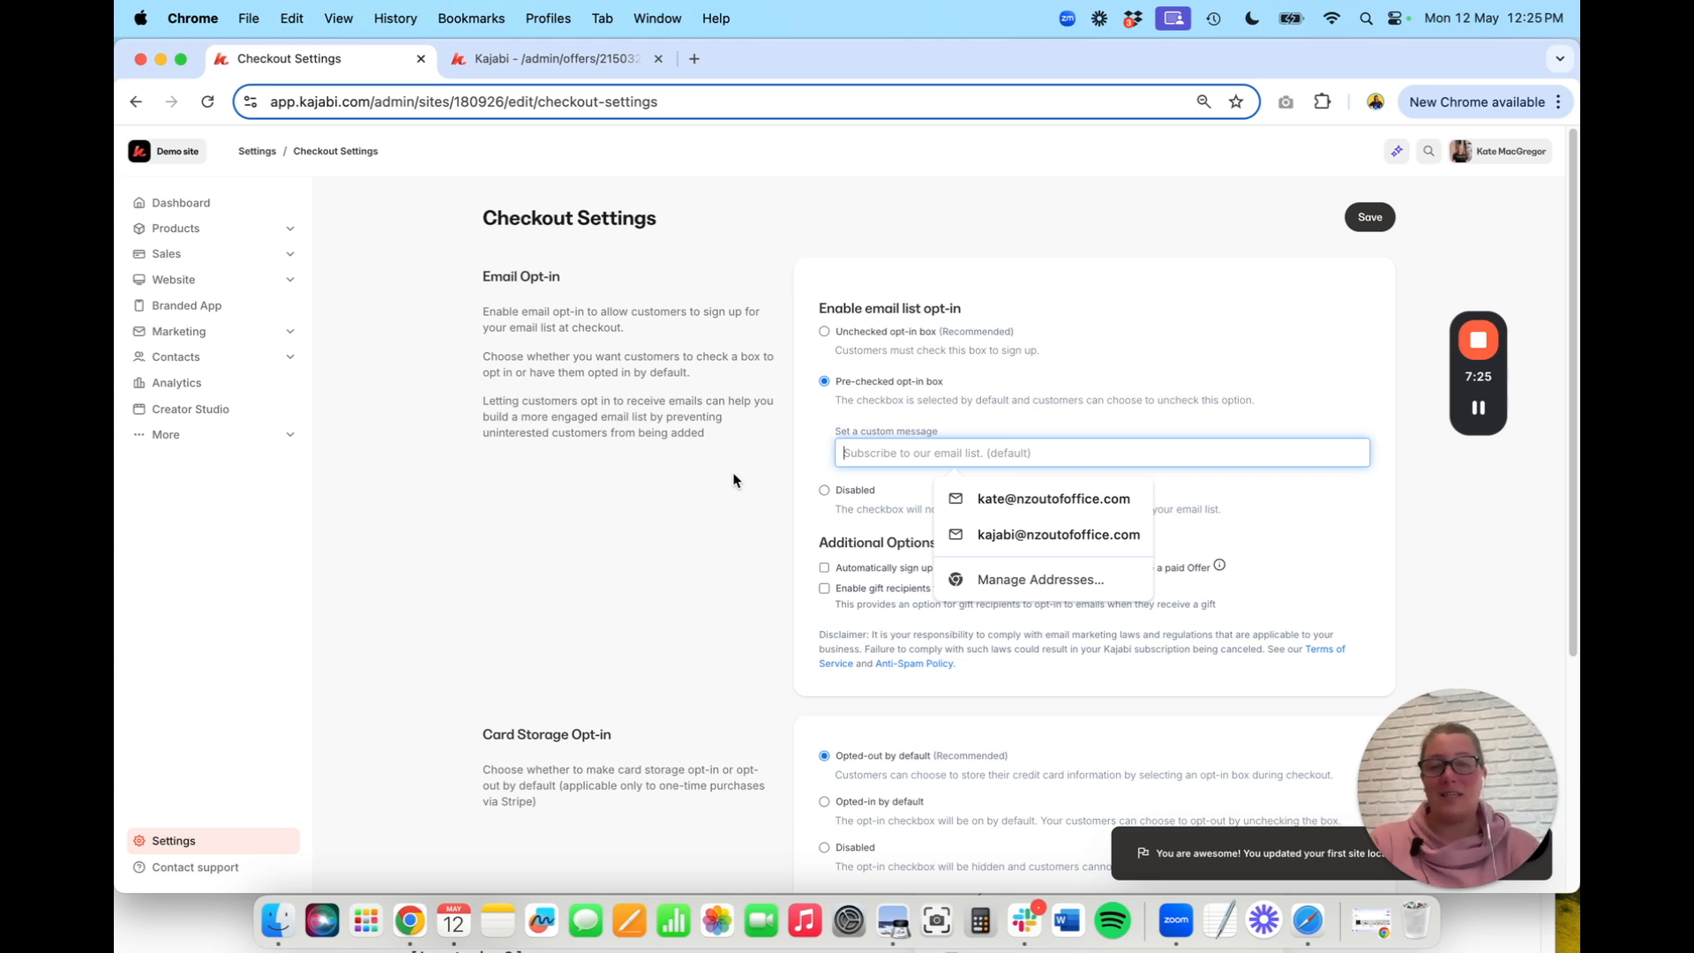
type("Pleas")
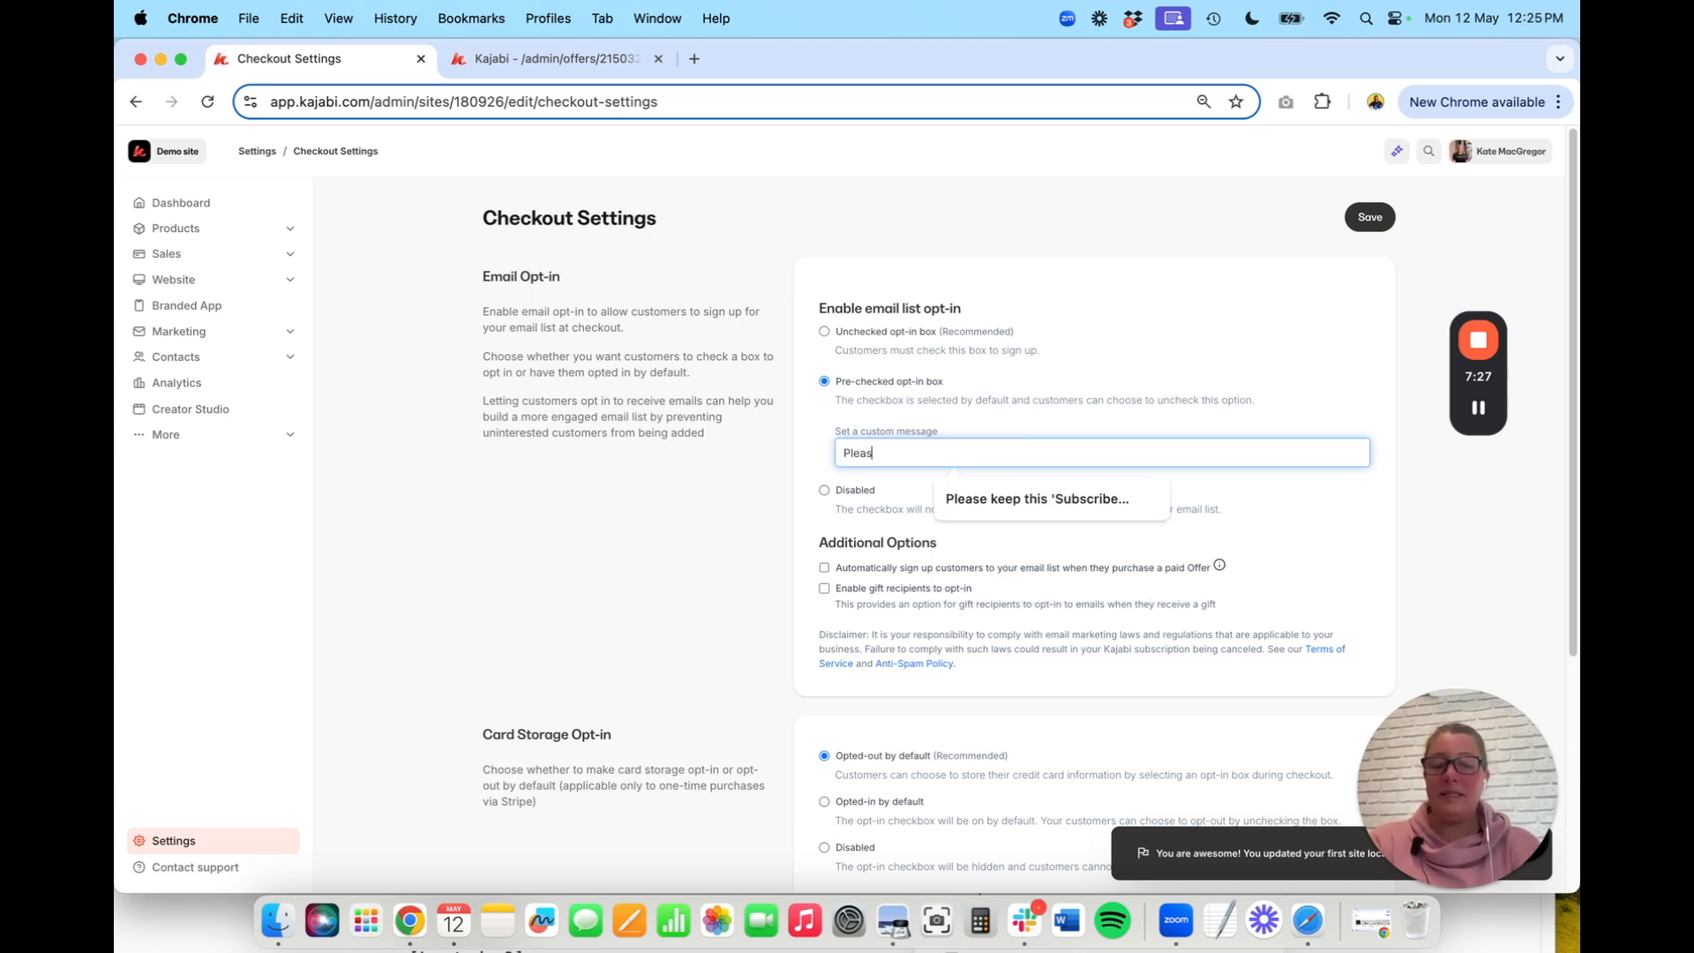
type("e make sure you su")
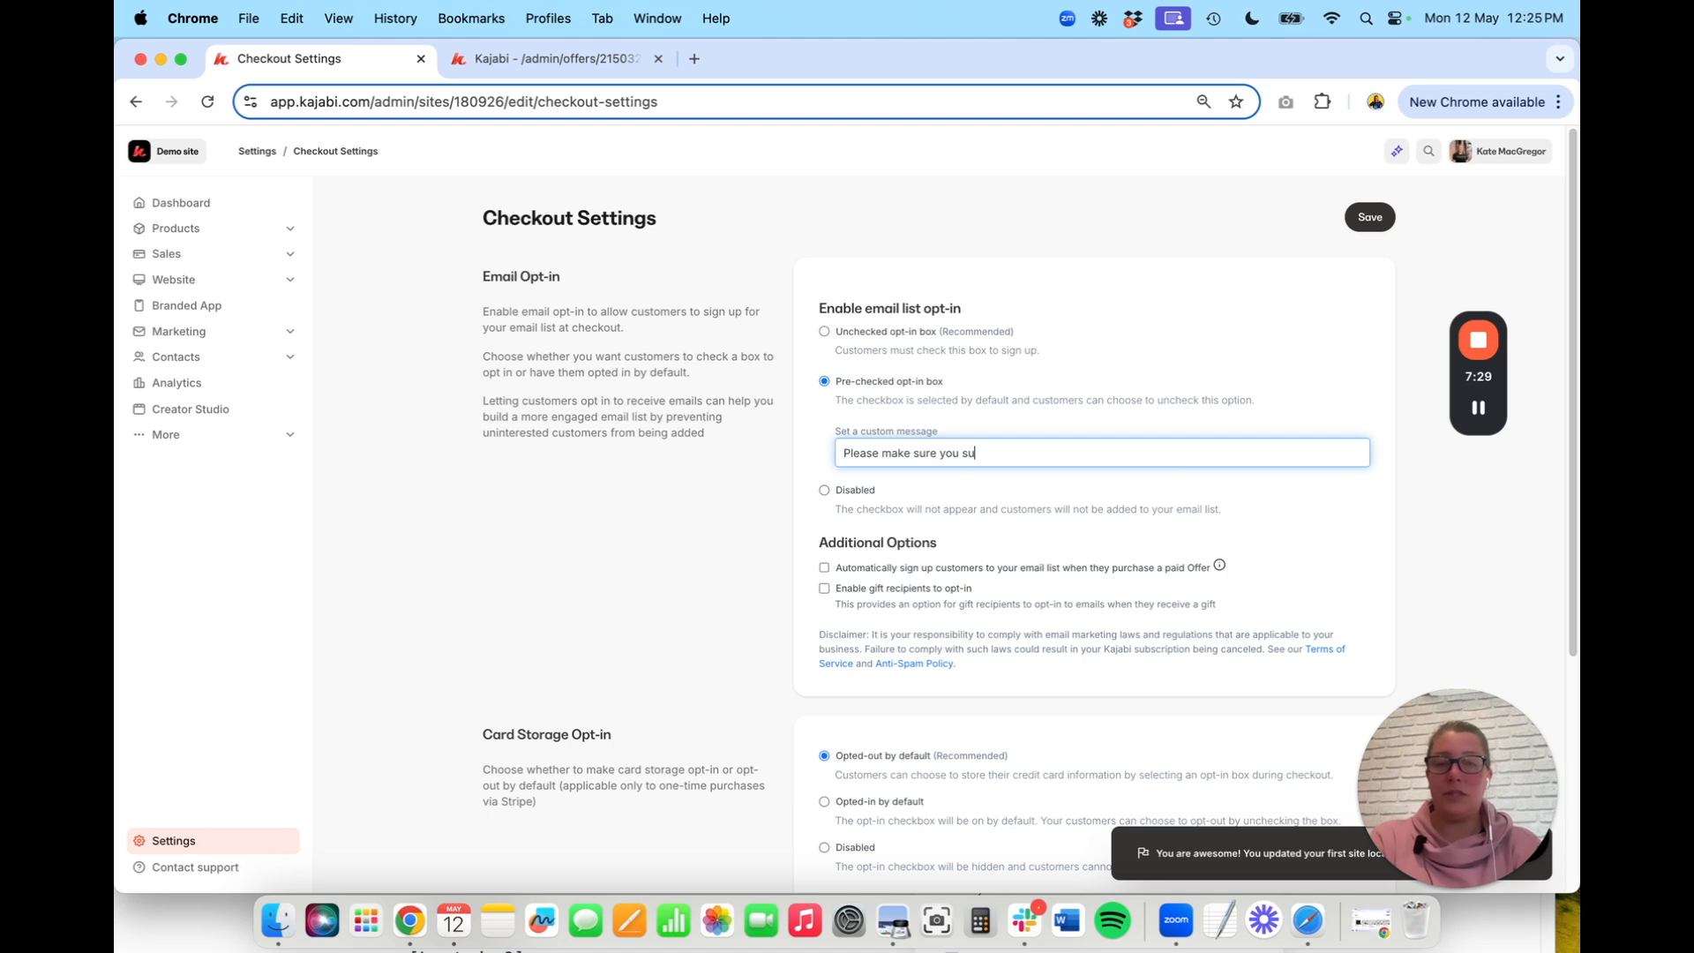
type("bscribe")
key("BackSpace")
key("BackSpace")
key("BackSpace")
key("BackSpace")
type("ch")
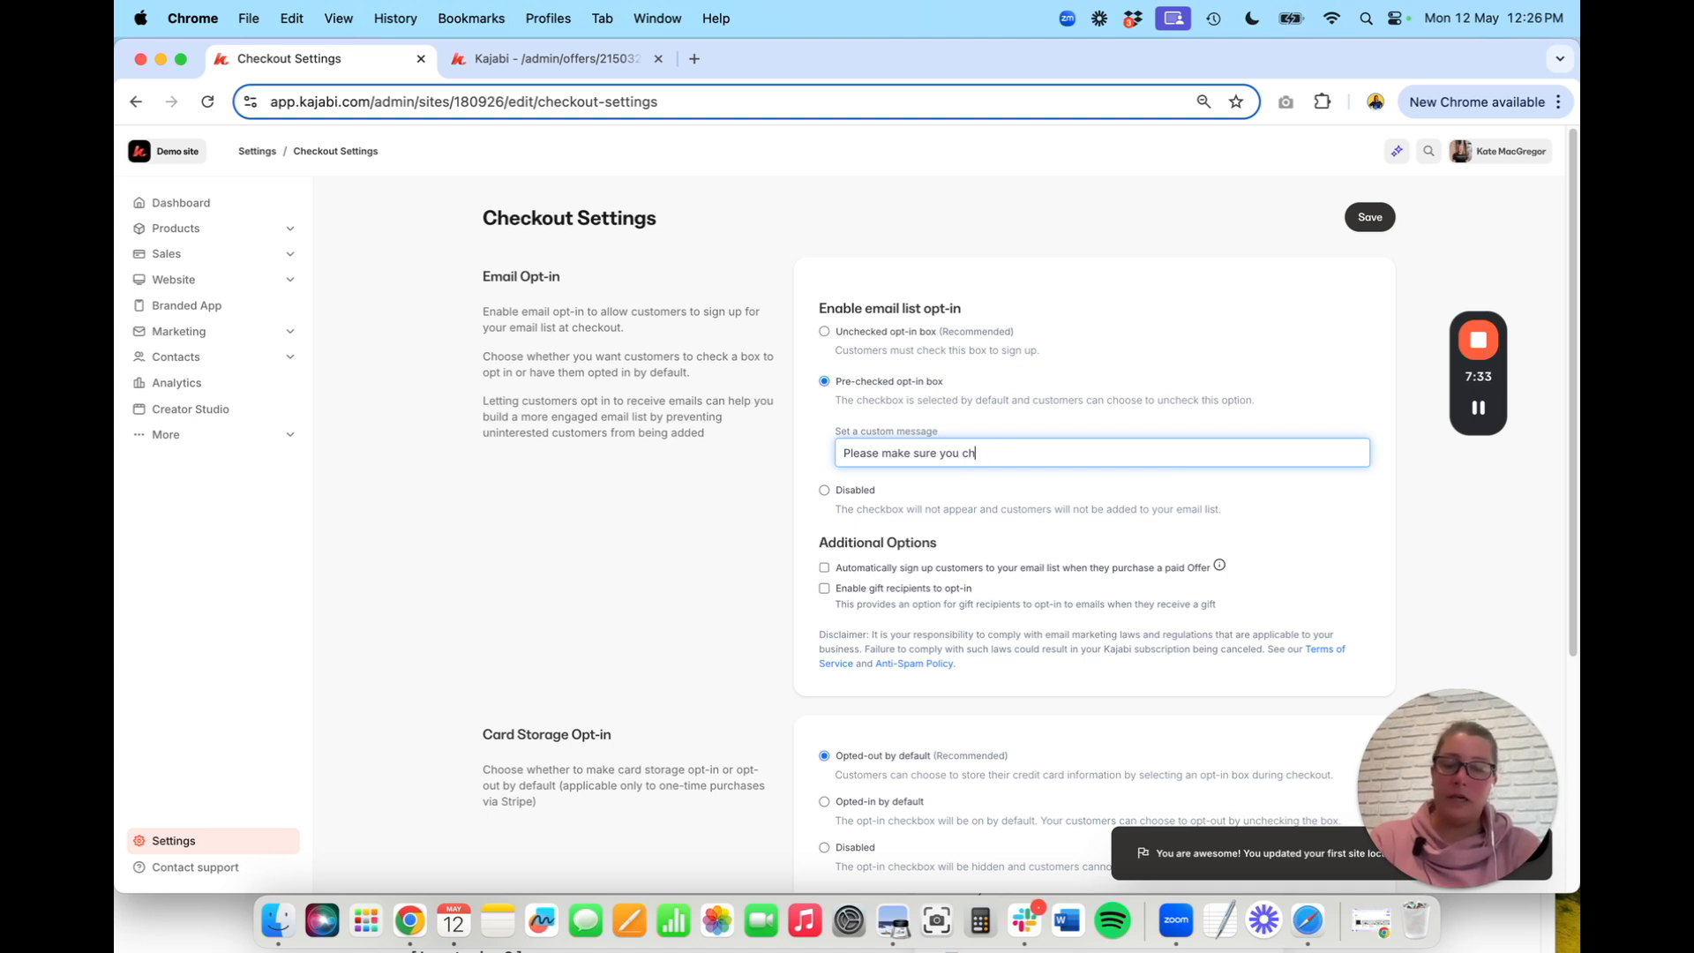
type("eck this box to ")
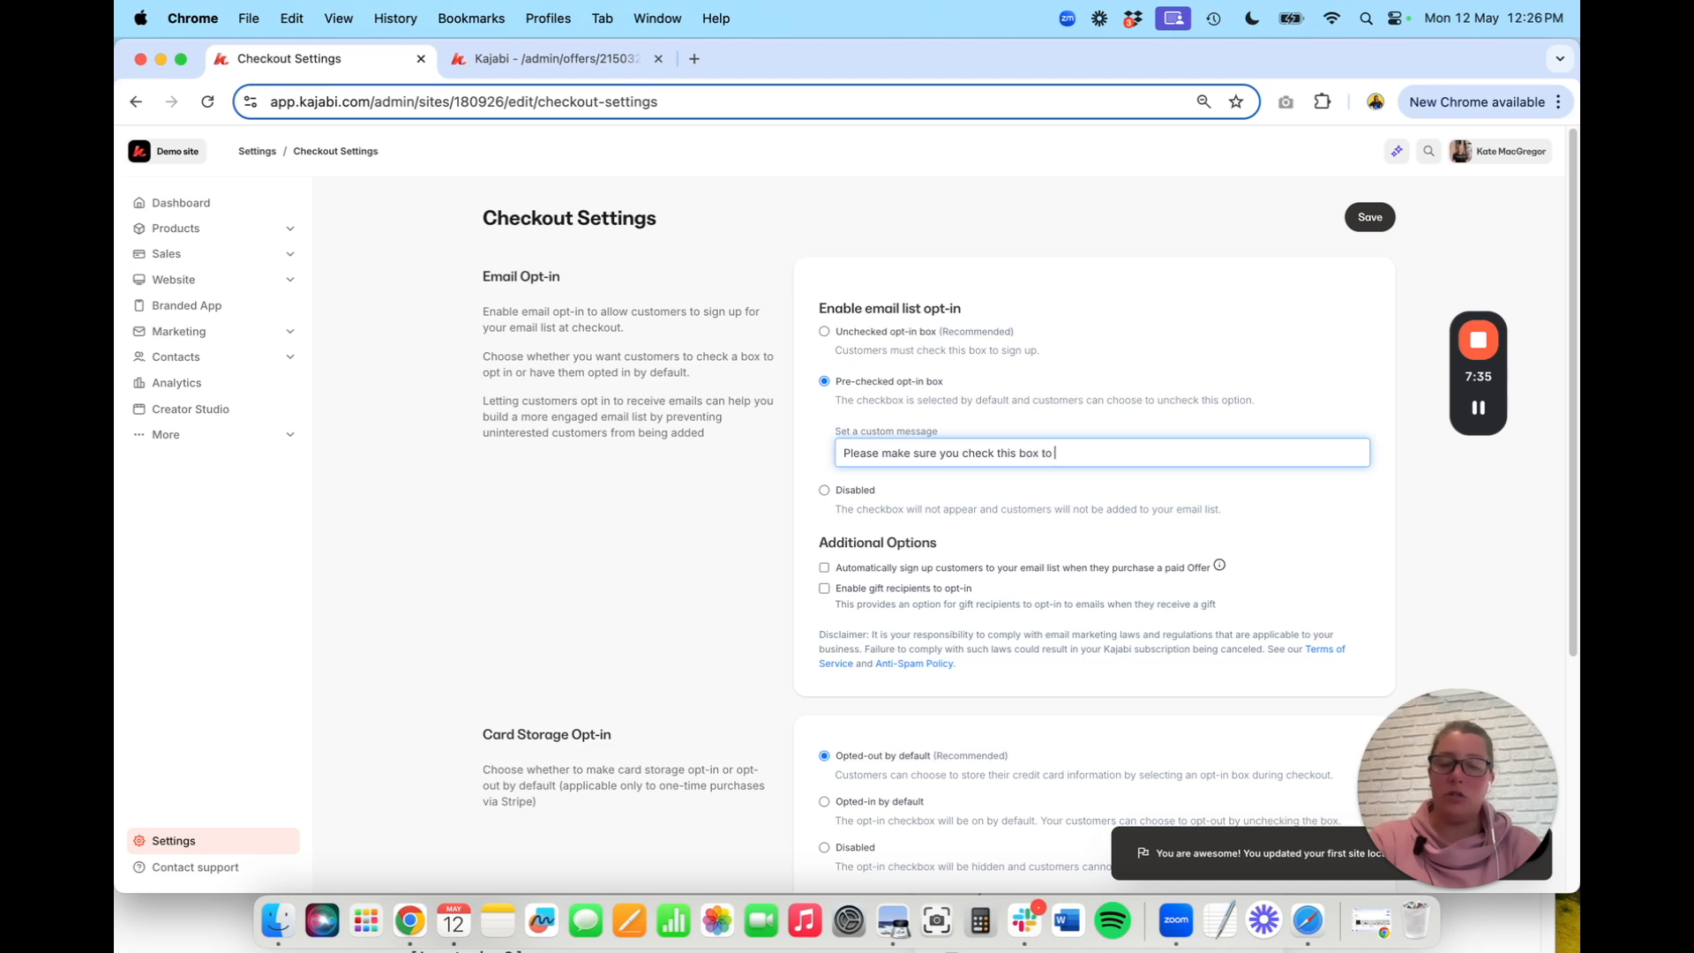
type("subscribe to emails about the pro")
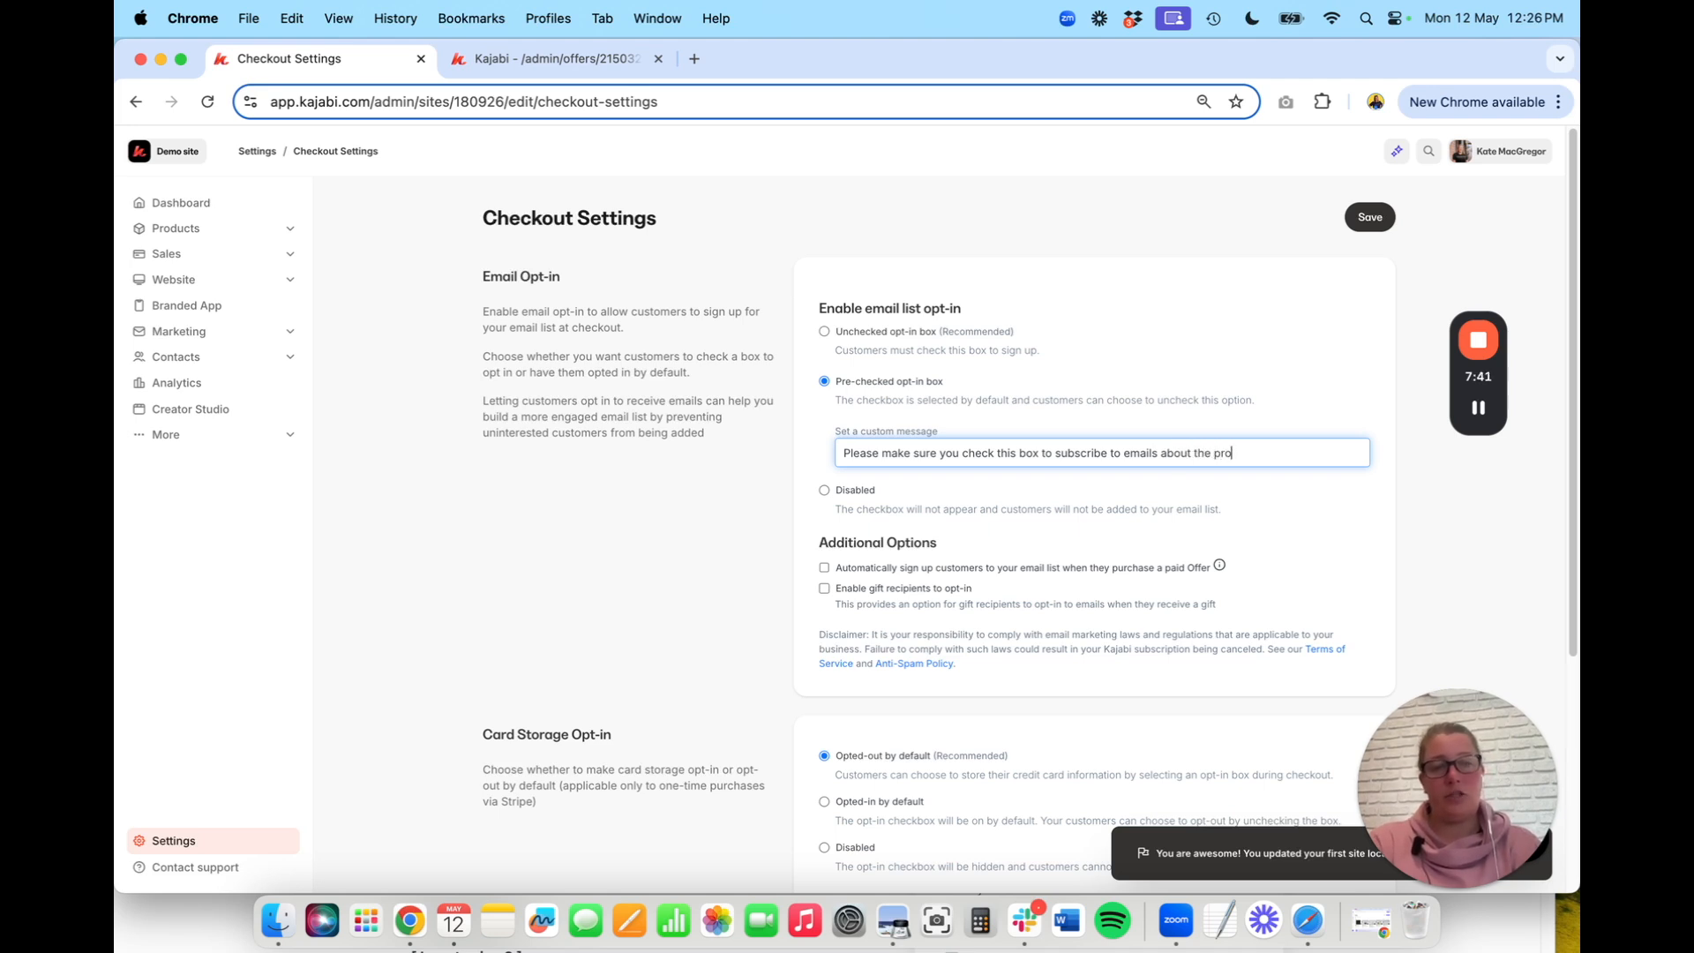
type("duct you are")
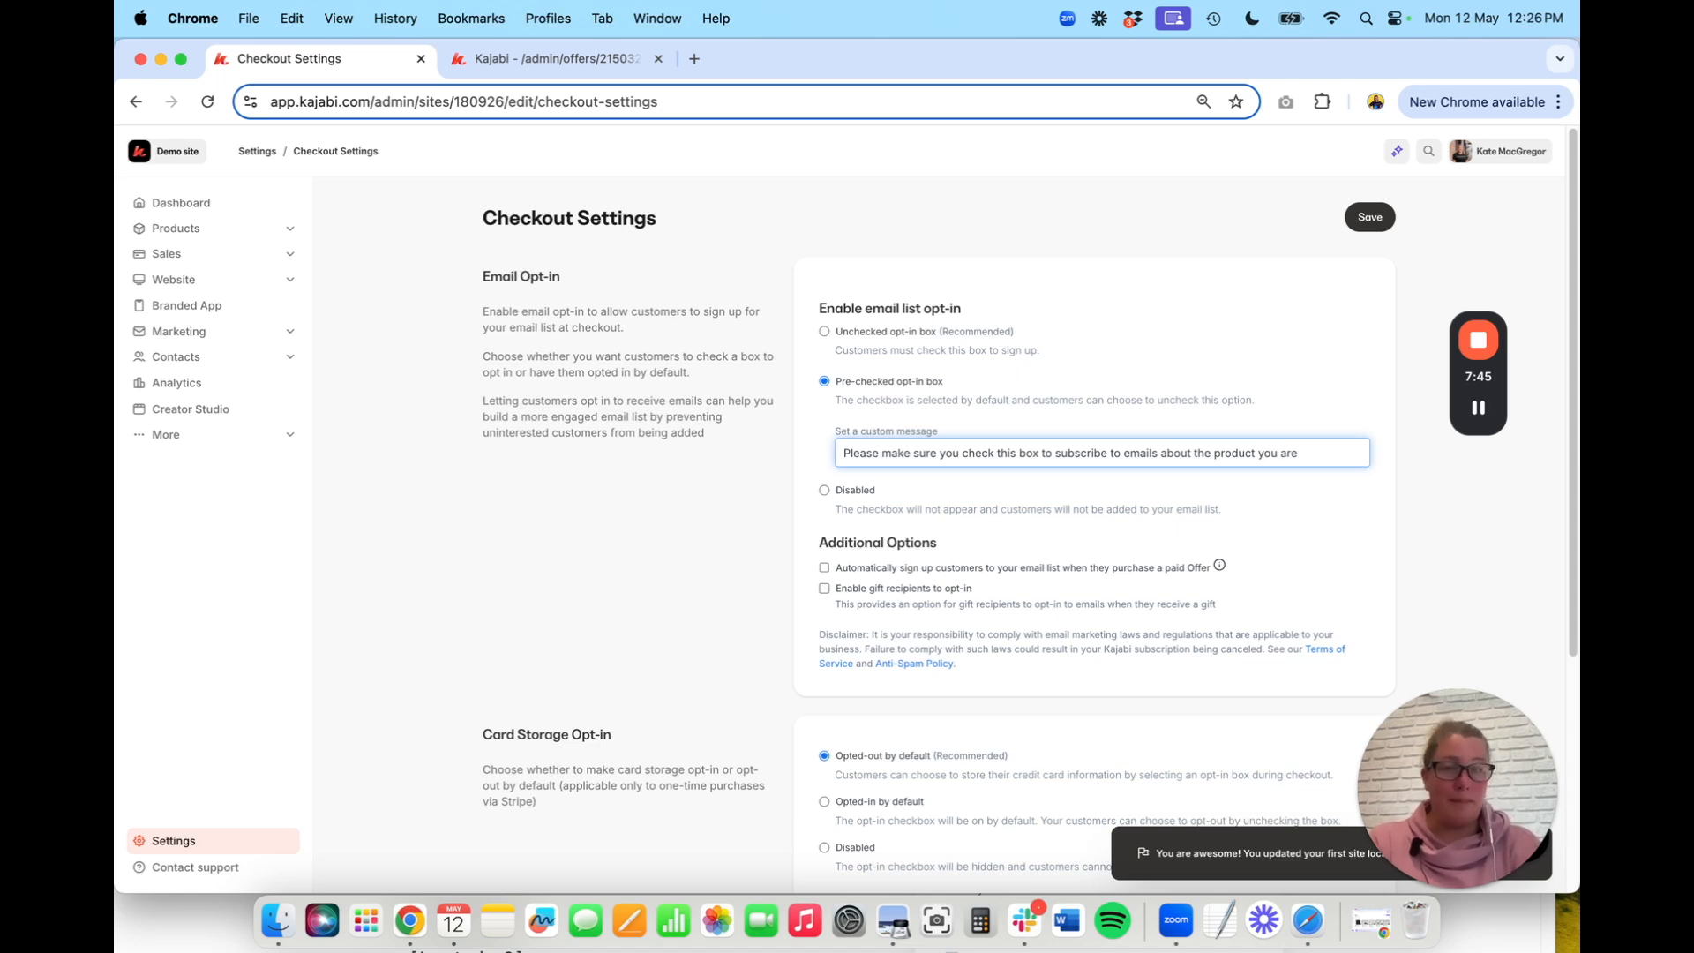
type("g.  You can opt out anytime.")
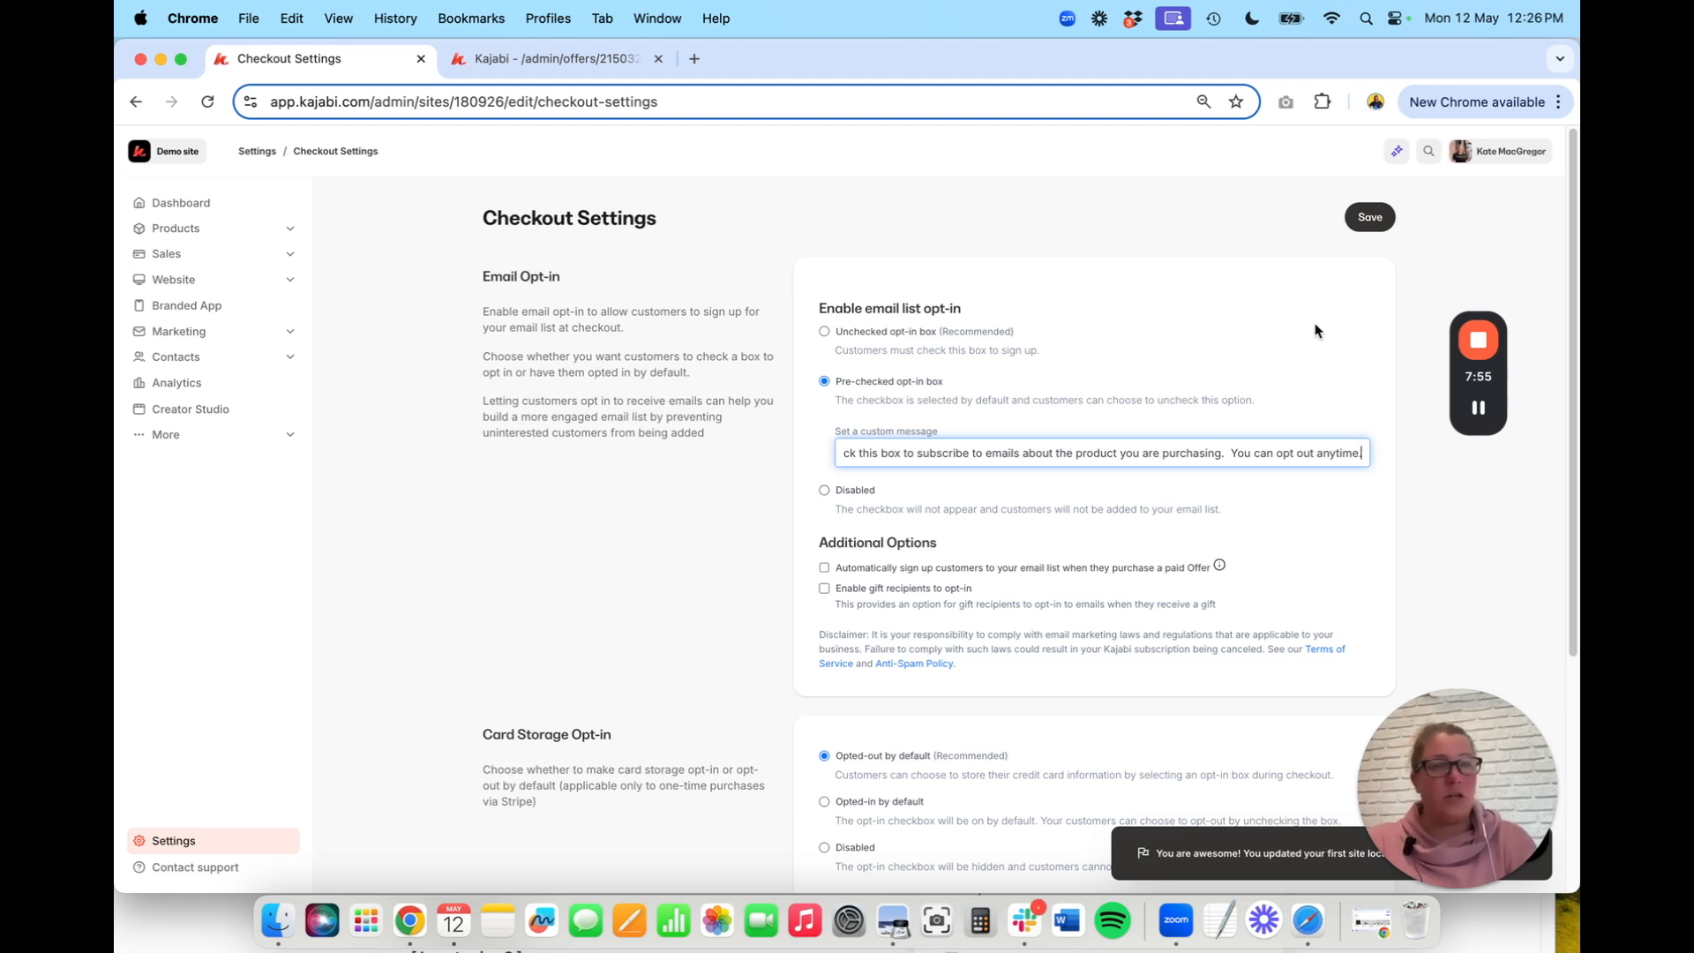
left_click(1372, 219)
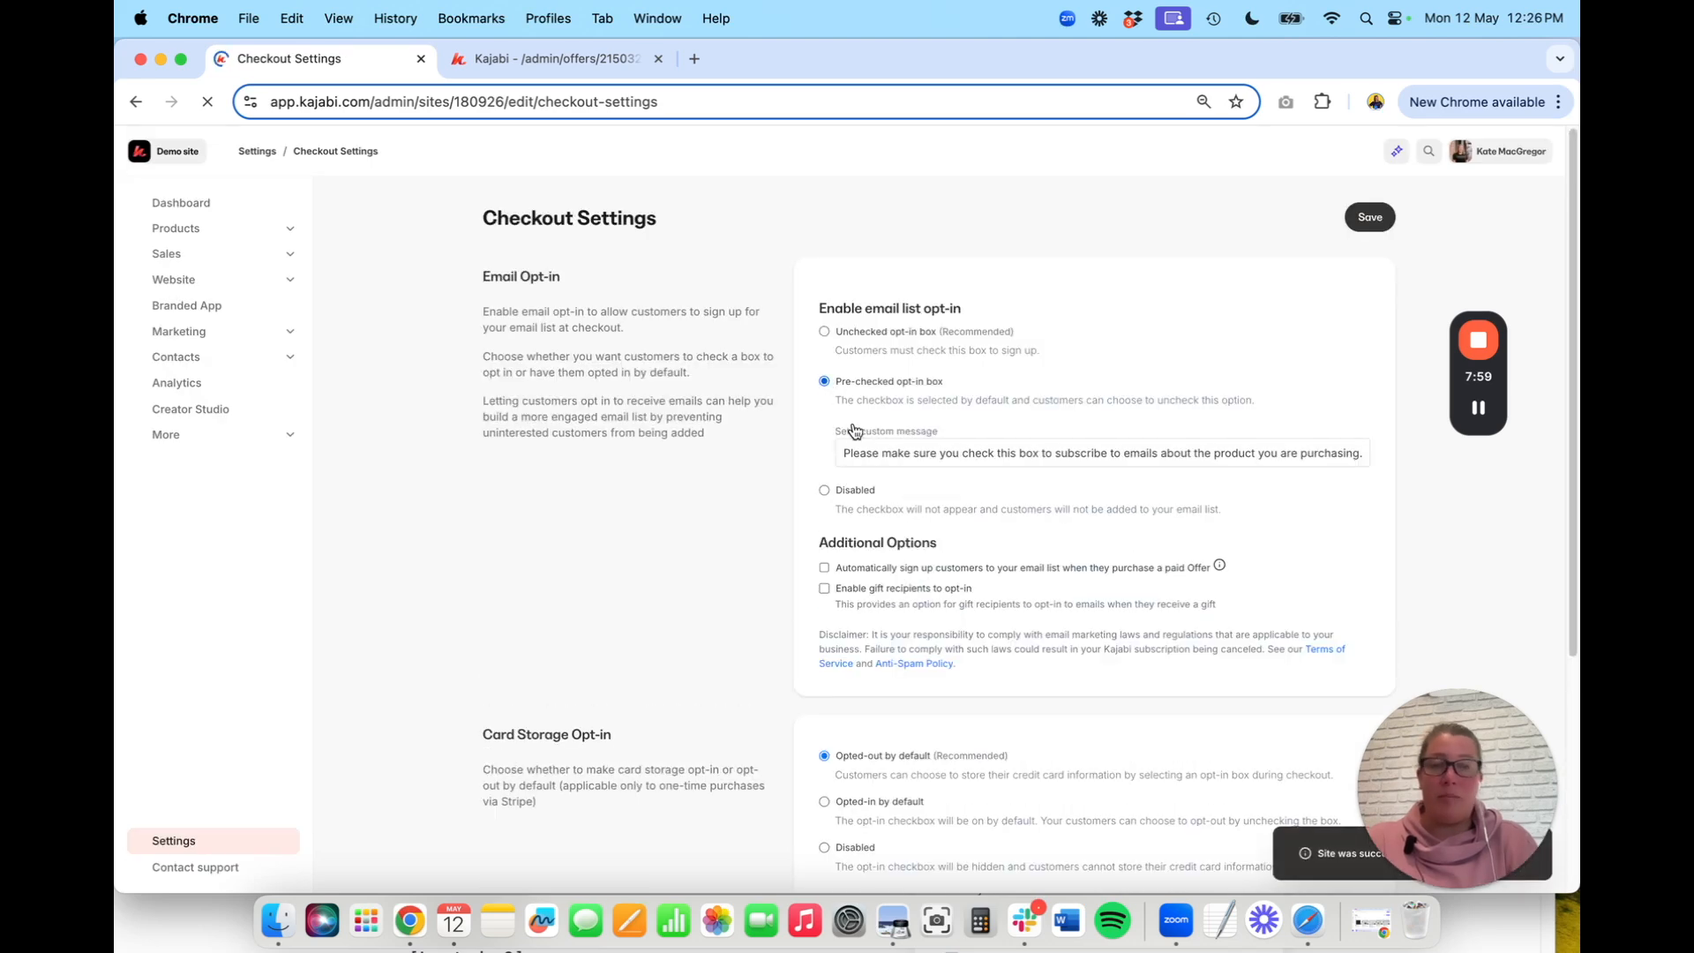
Reload the offer's checkout customization page and check the custom email opt-in message on the form
left_click(479, 60)
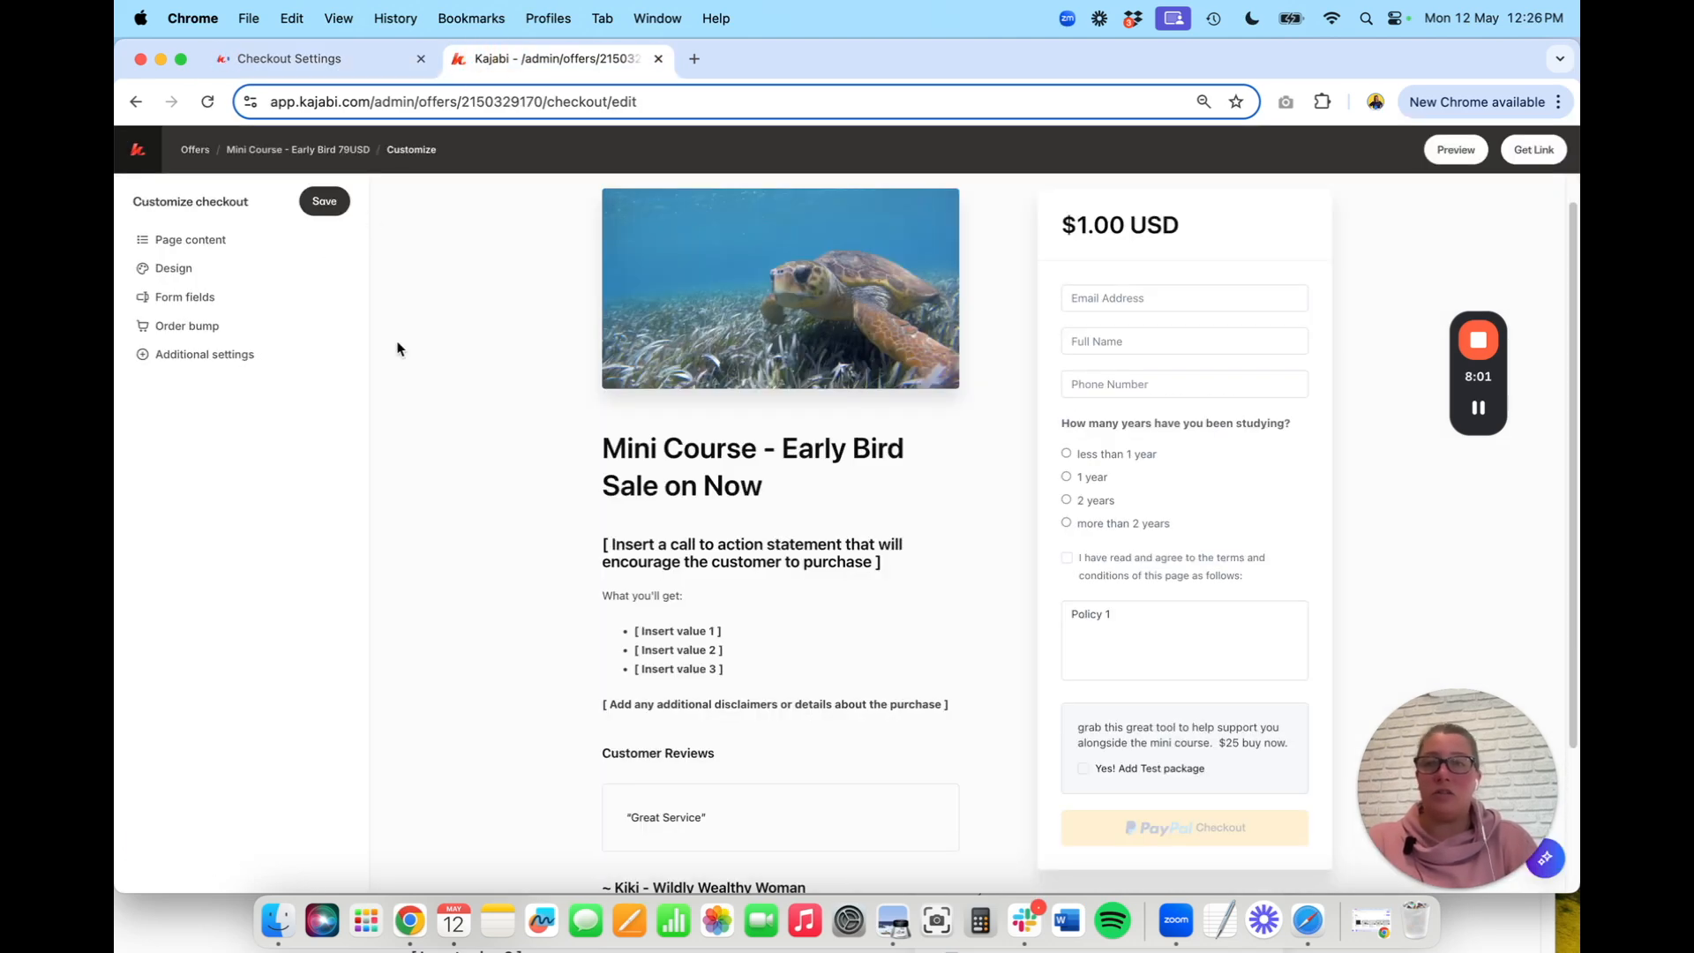
left_click(208, 102)
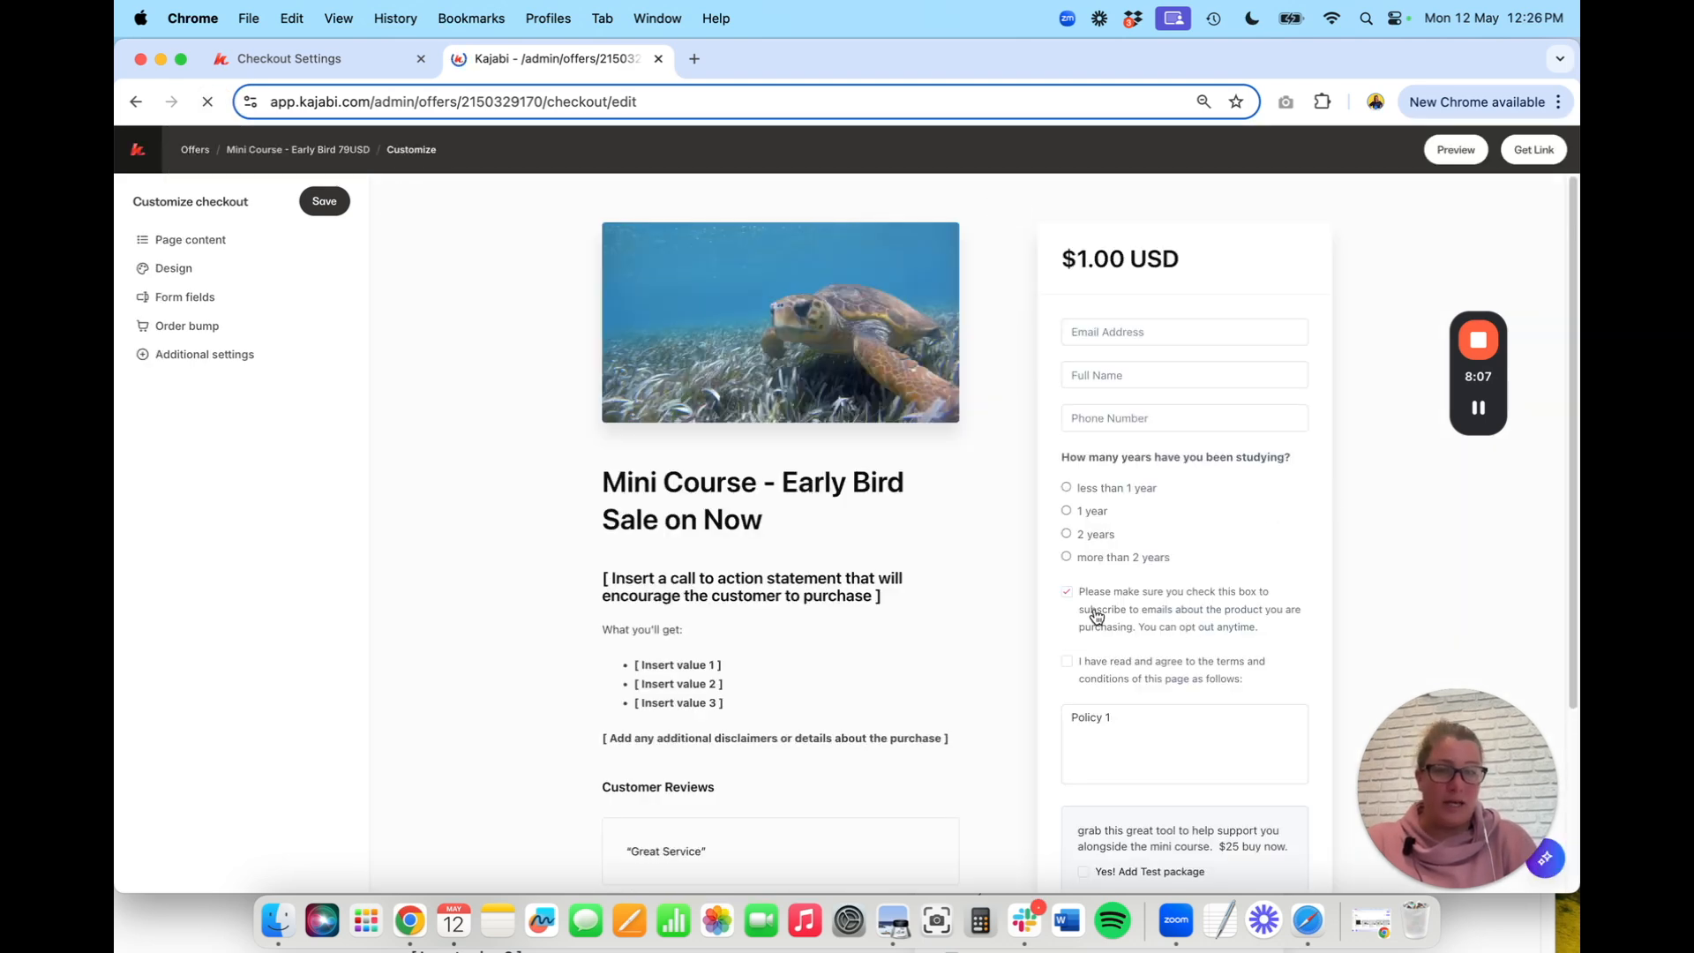
scroll(1139, 619, "down", 3)
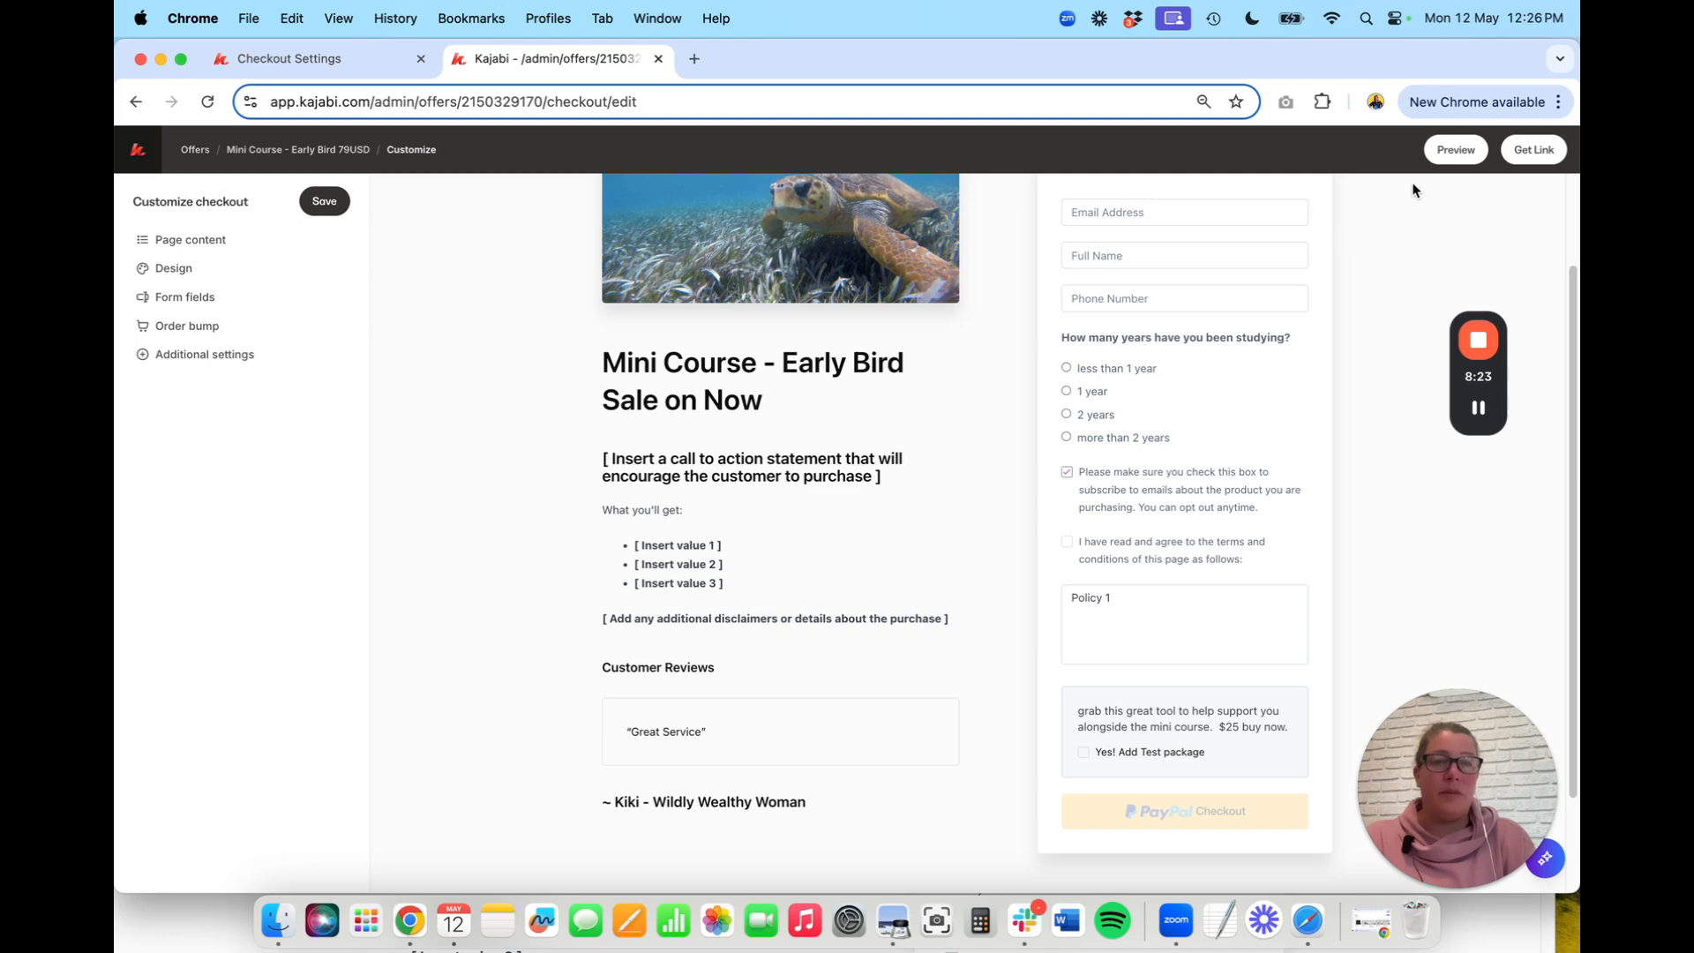
Open the checkout preview, test unchecking and rechecking the email opt-in box, and review the whole checkout form
left_click(1447, 150)
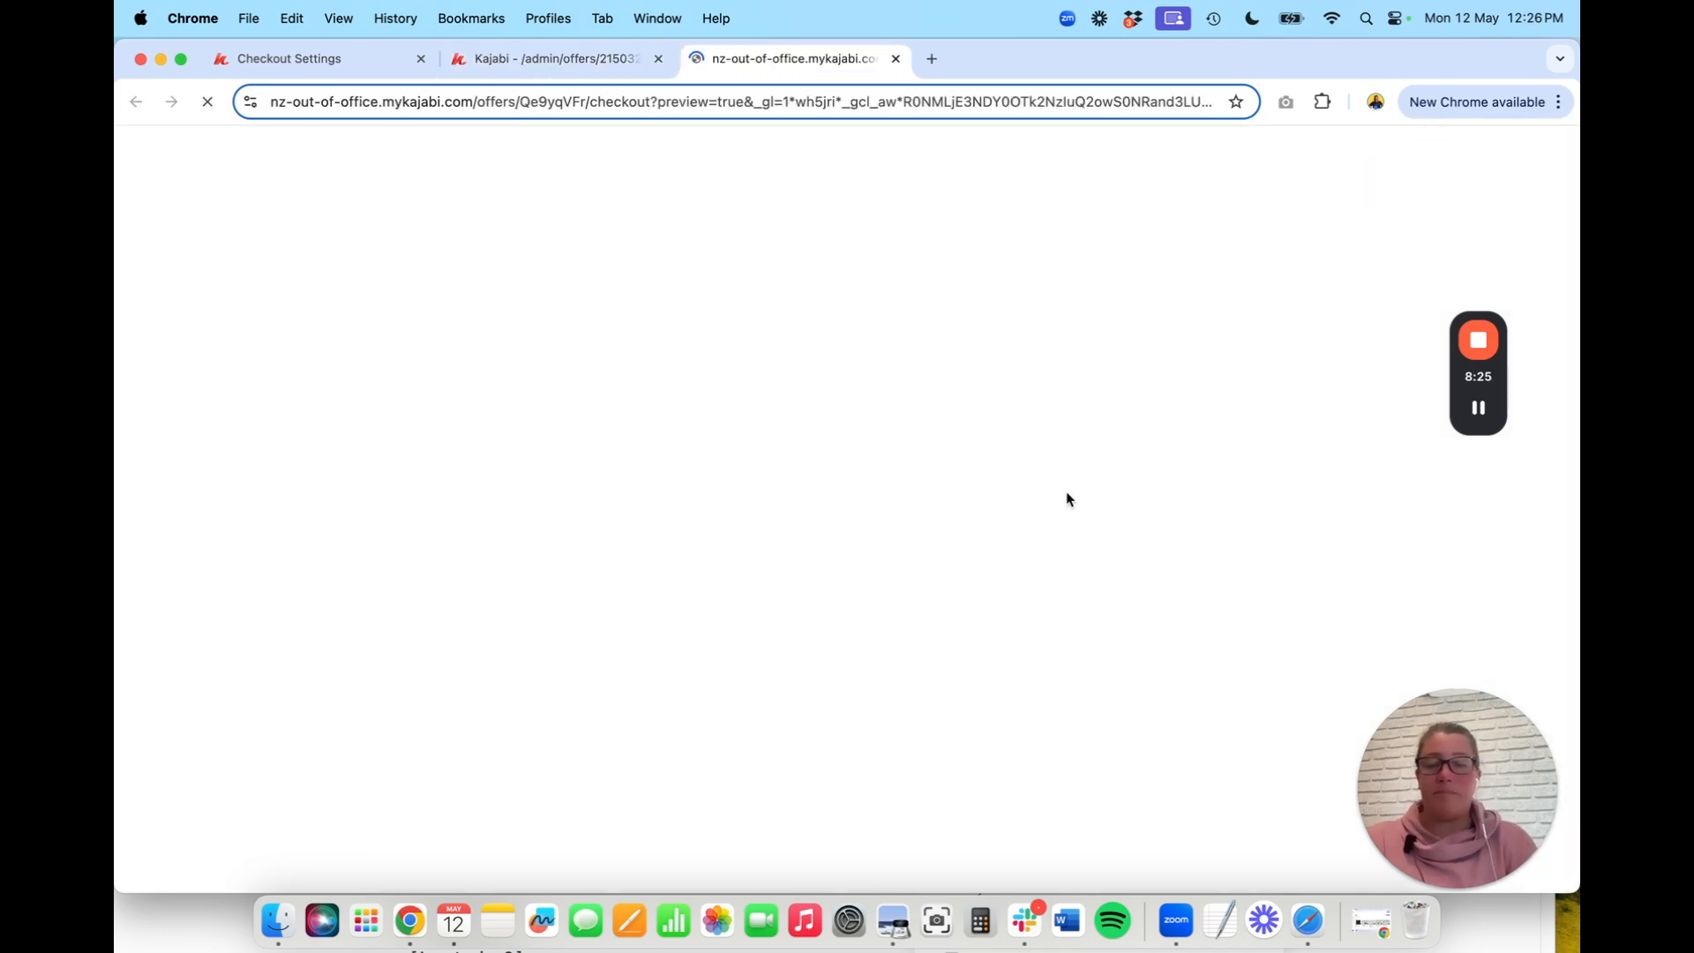
scroll(1067, 491, "down", 3)
left_click(964, 487)
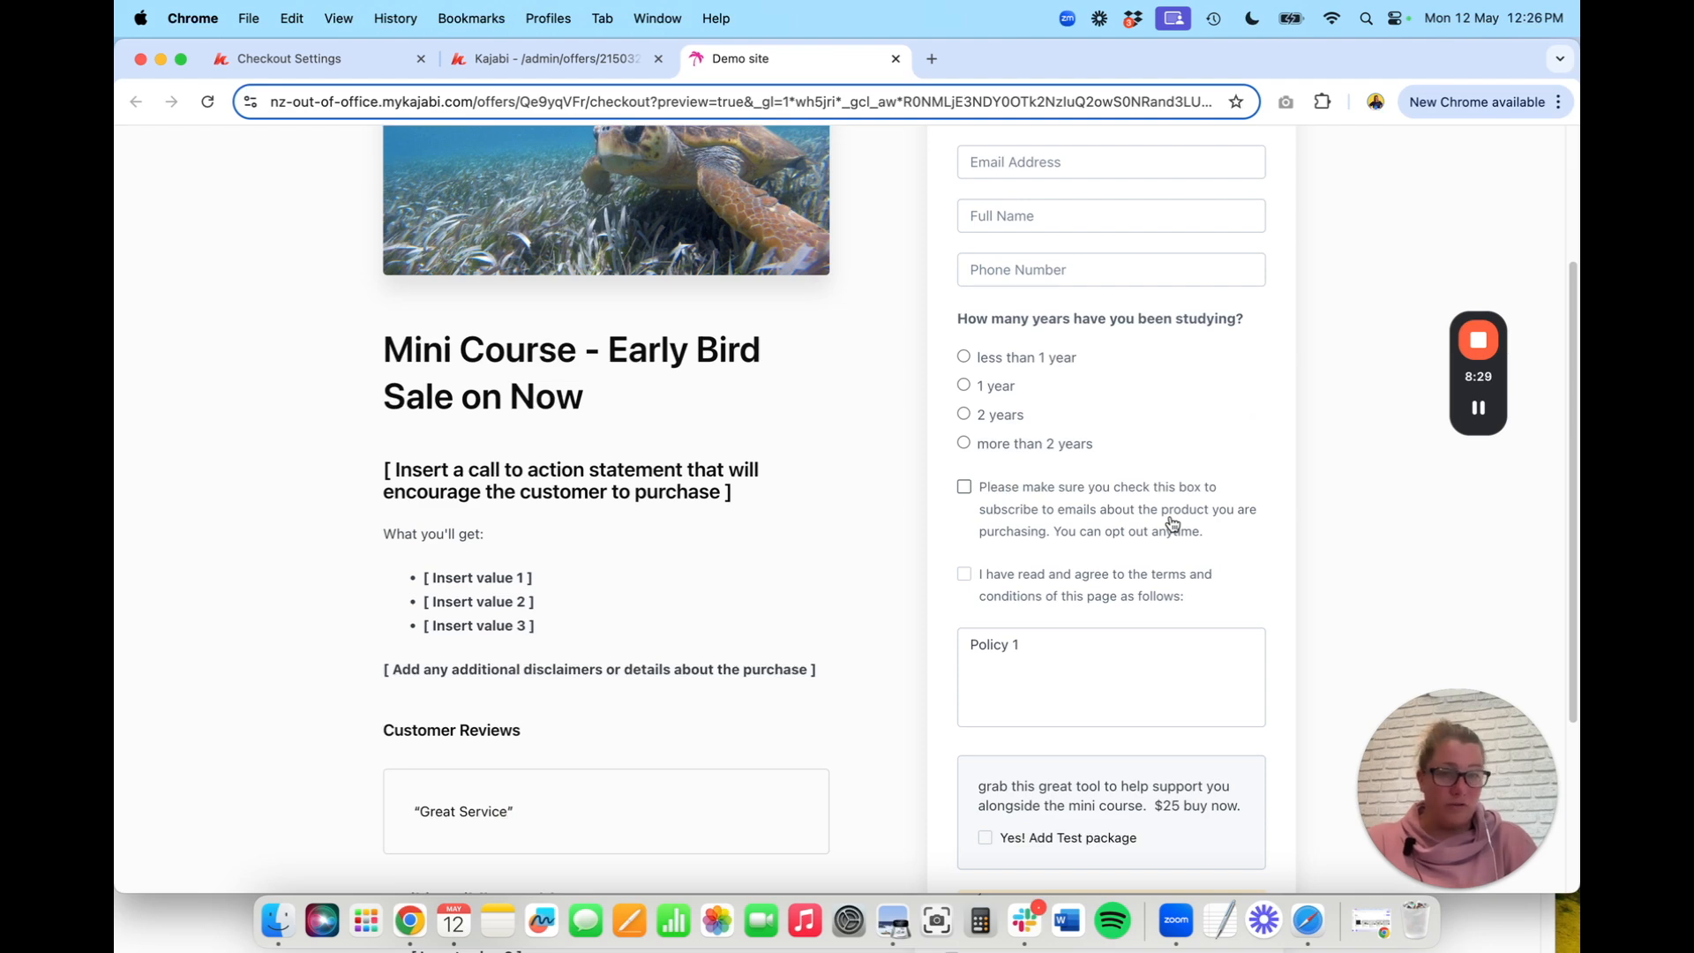
left_click(964, 486)
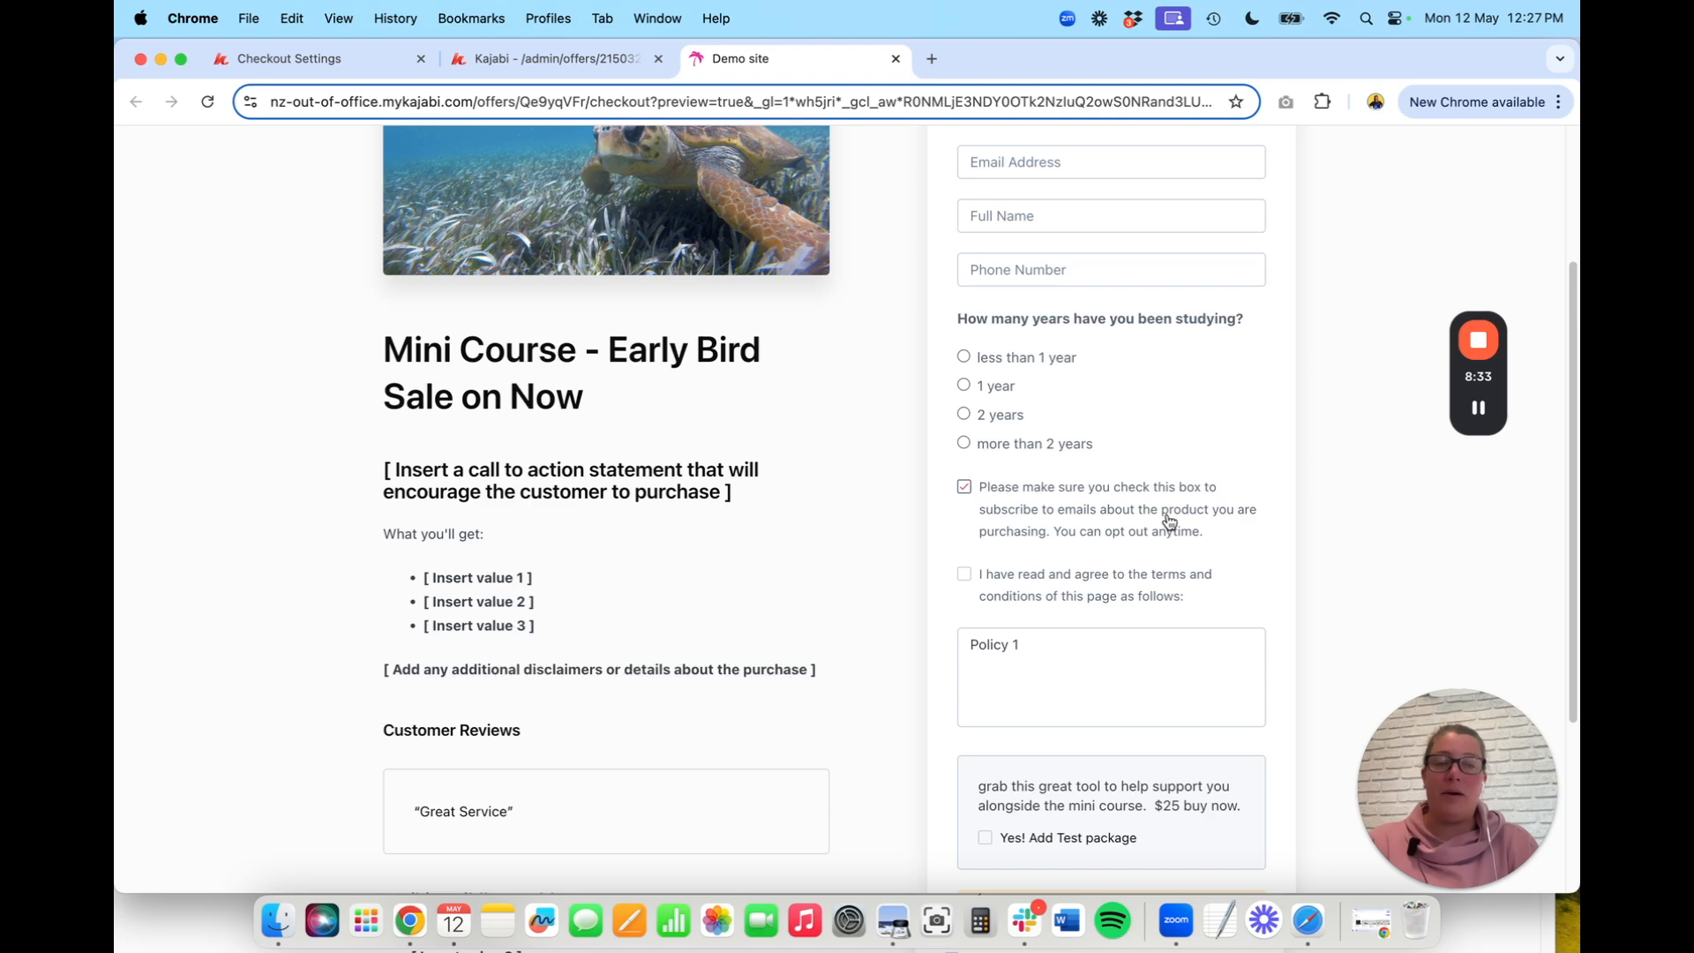
scroll(1170, 521, "down", 1)
scroll(1169, 524, "down", 2)
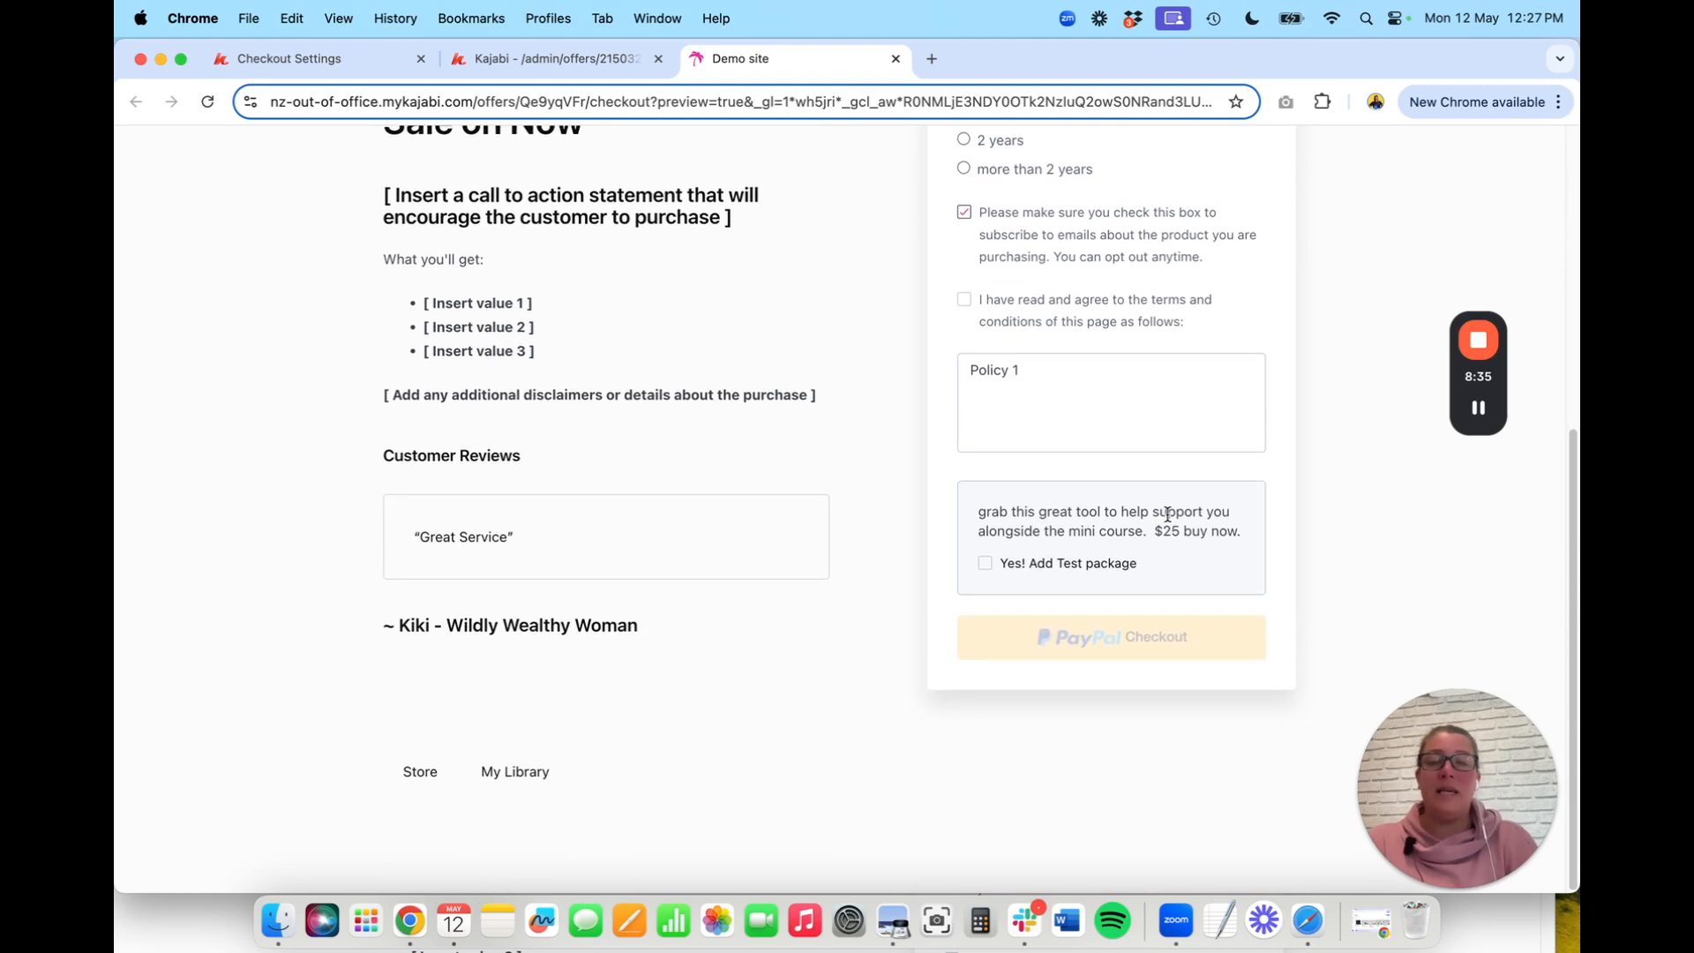
scroll(1168, 521, "up", 5)
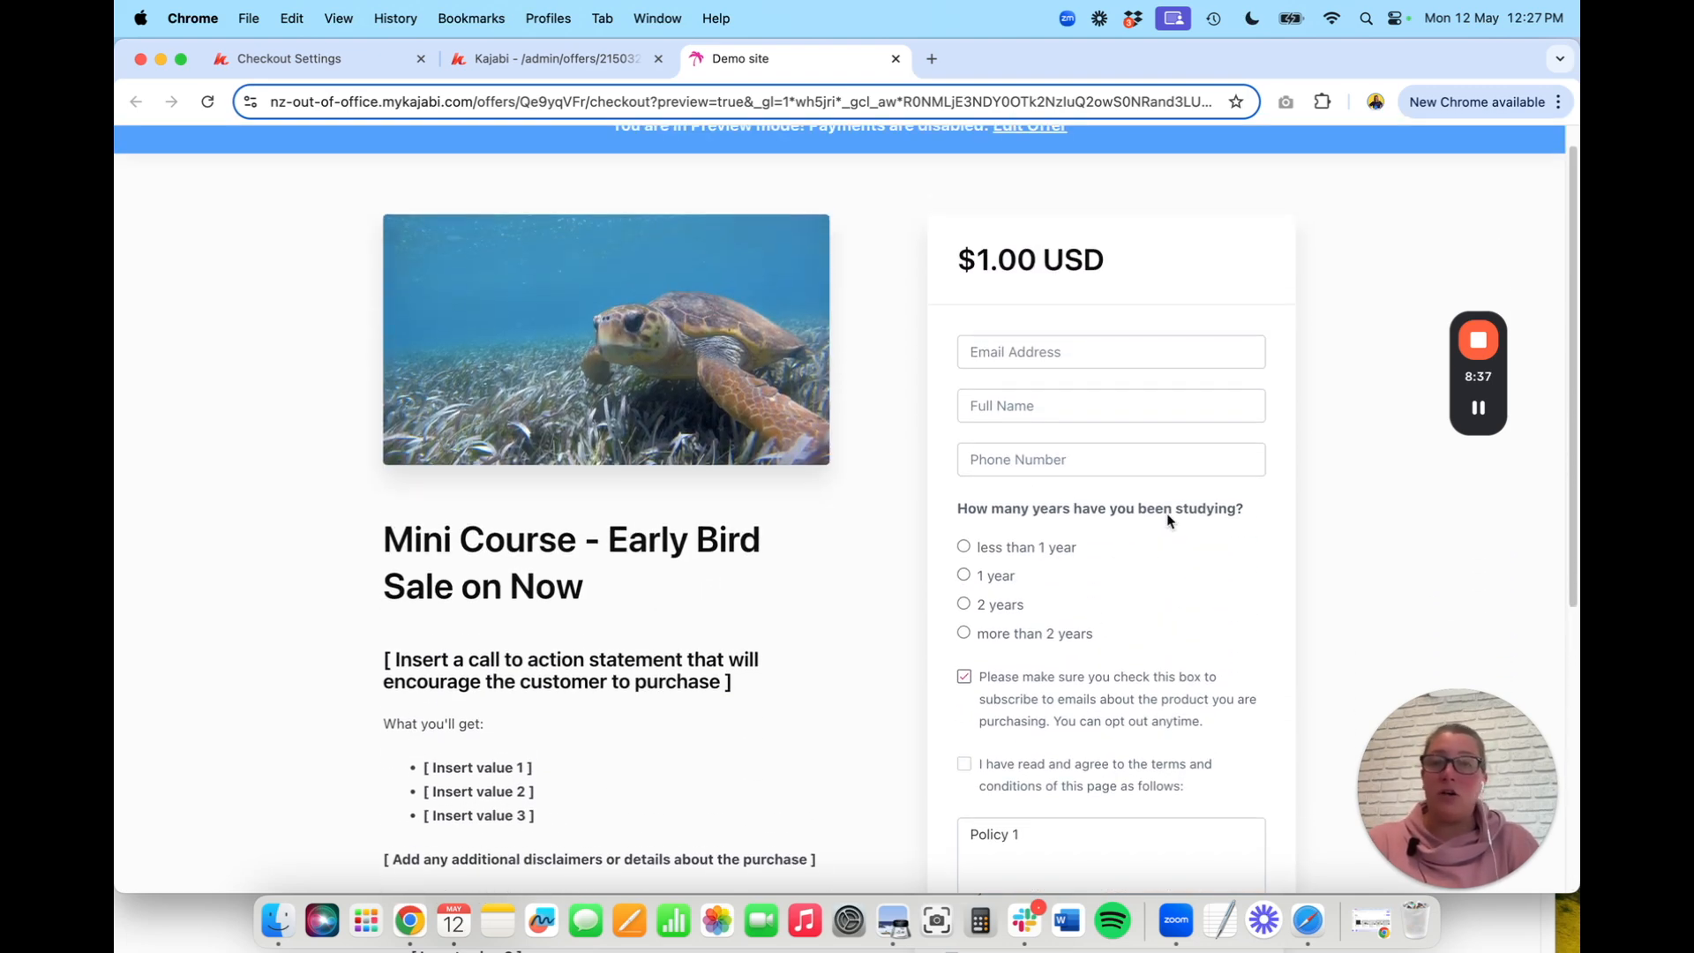
scroll(1168, 522, "down", 1)
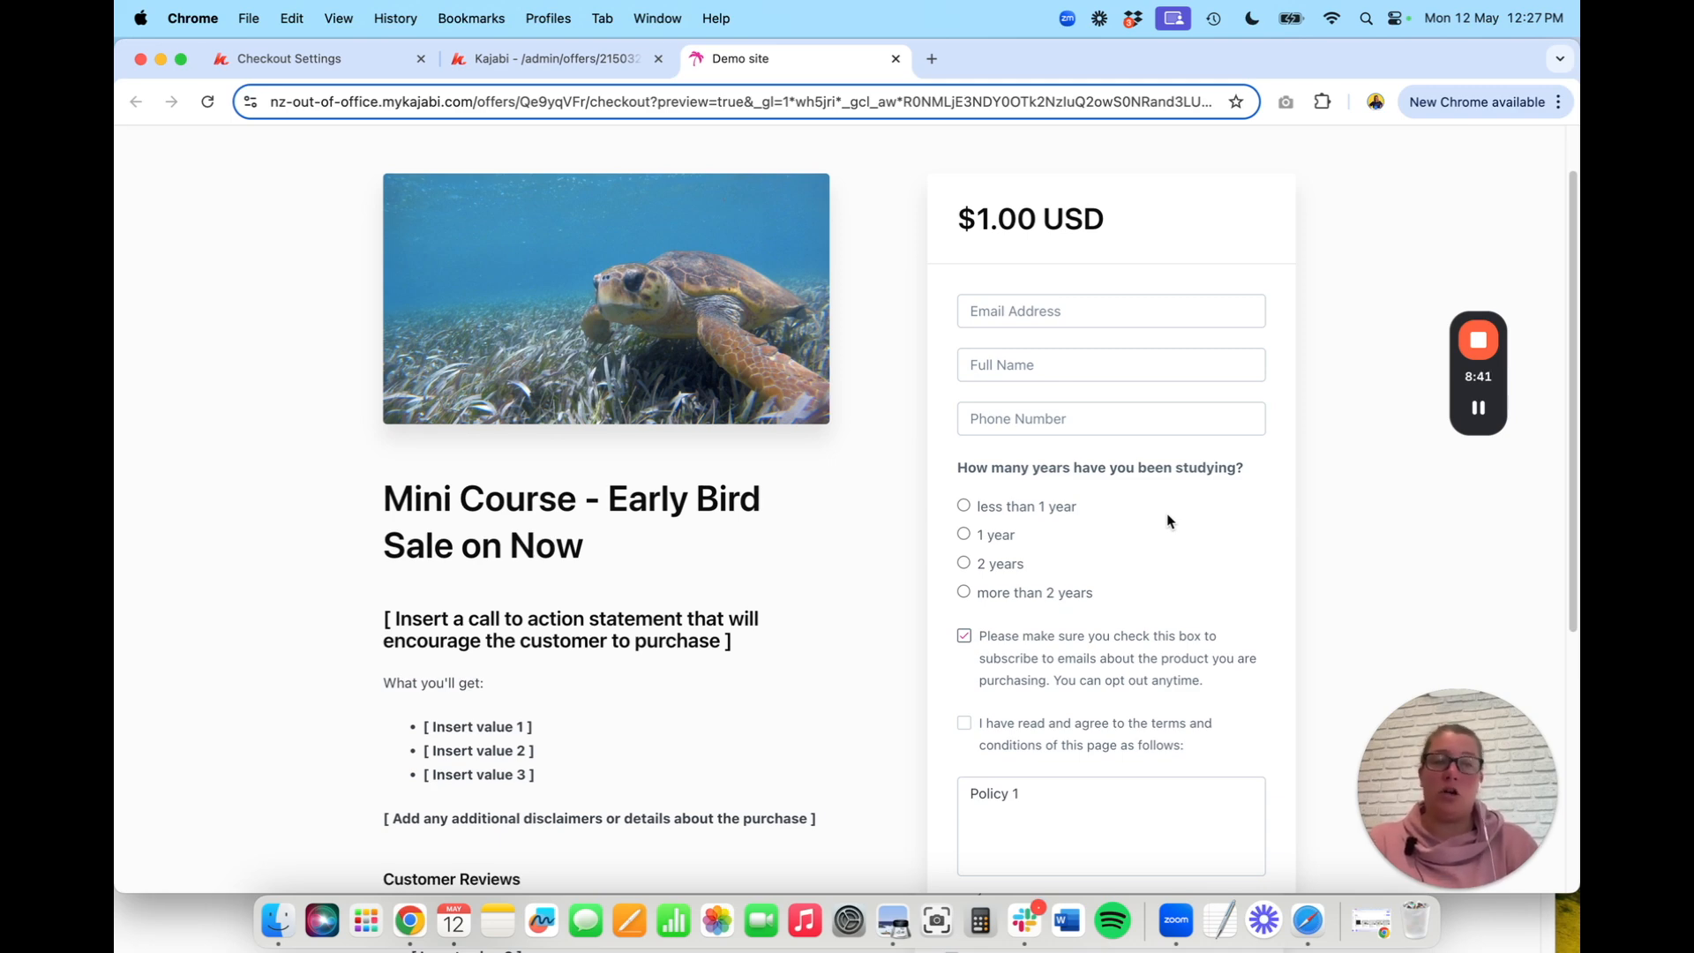
scroll(1066, 516, "down", 1)
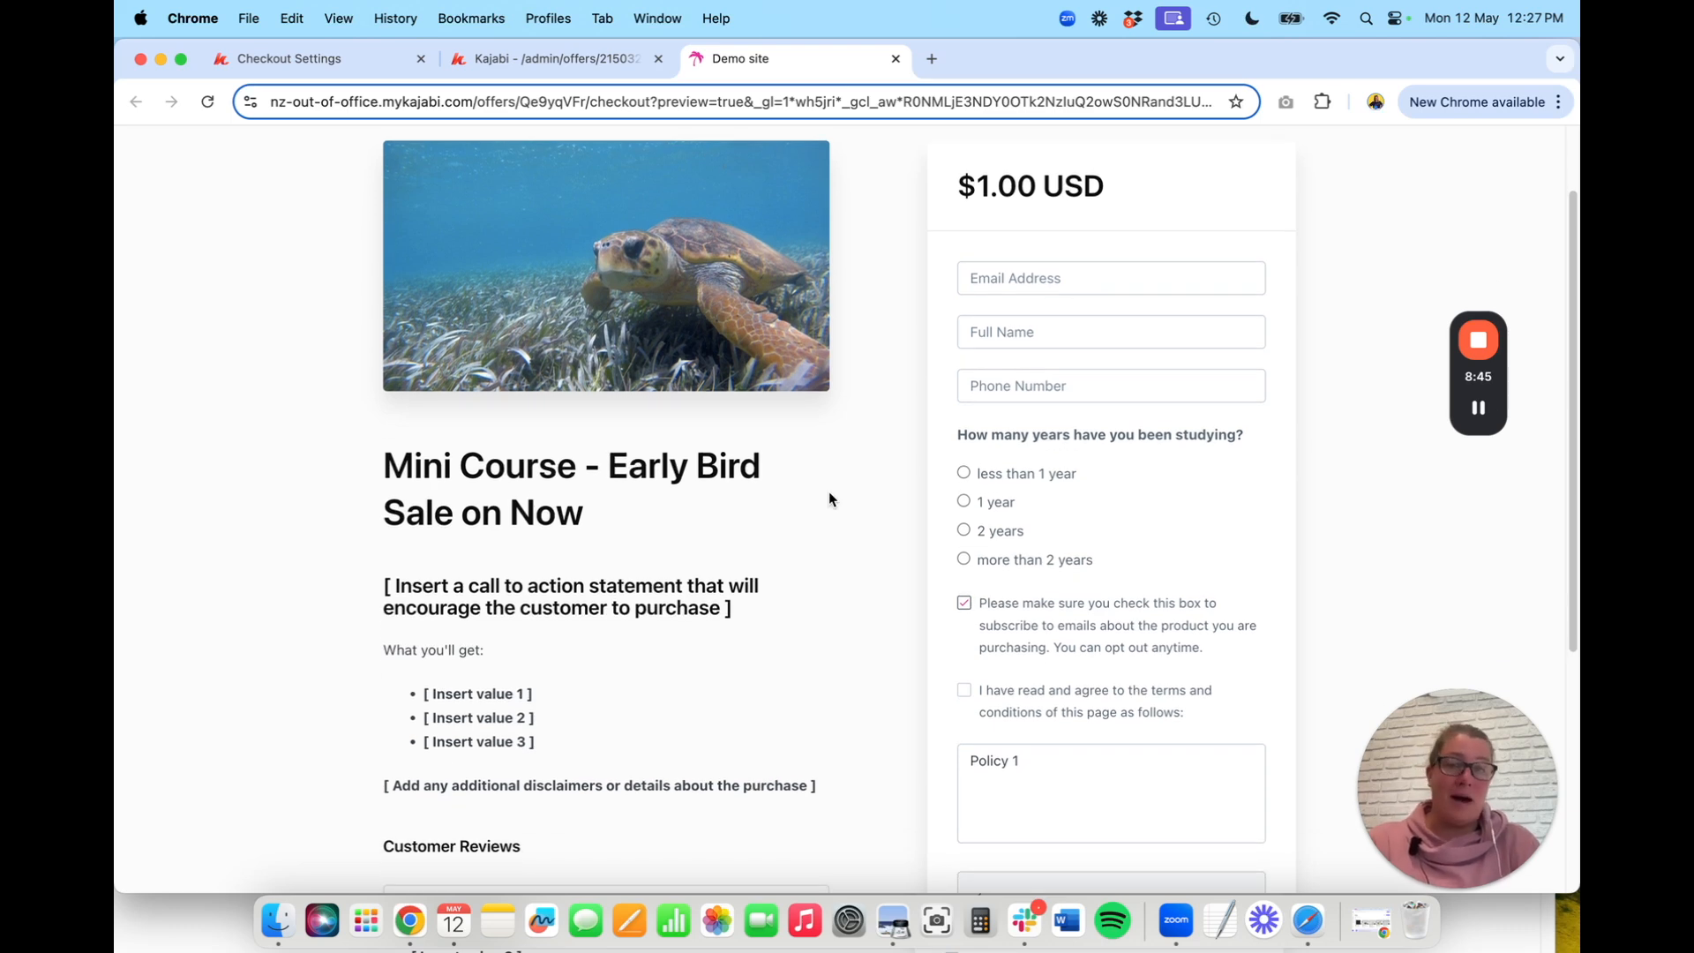
Look at the site's Marketing options from Checkout Settings, and return to the checkout customization page to review it once more
left_click(356, 59)
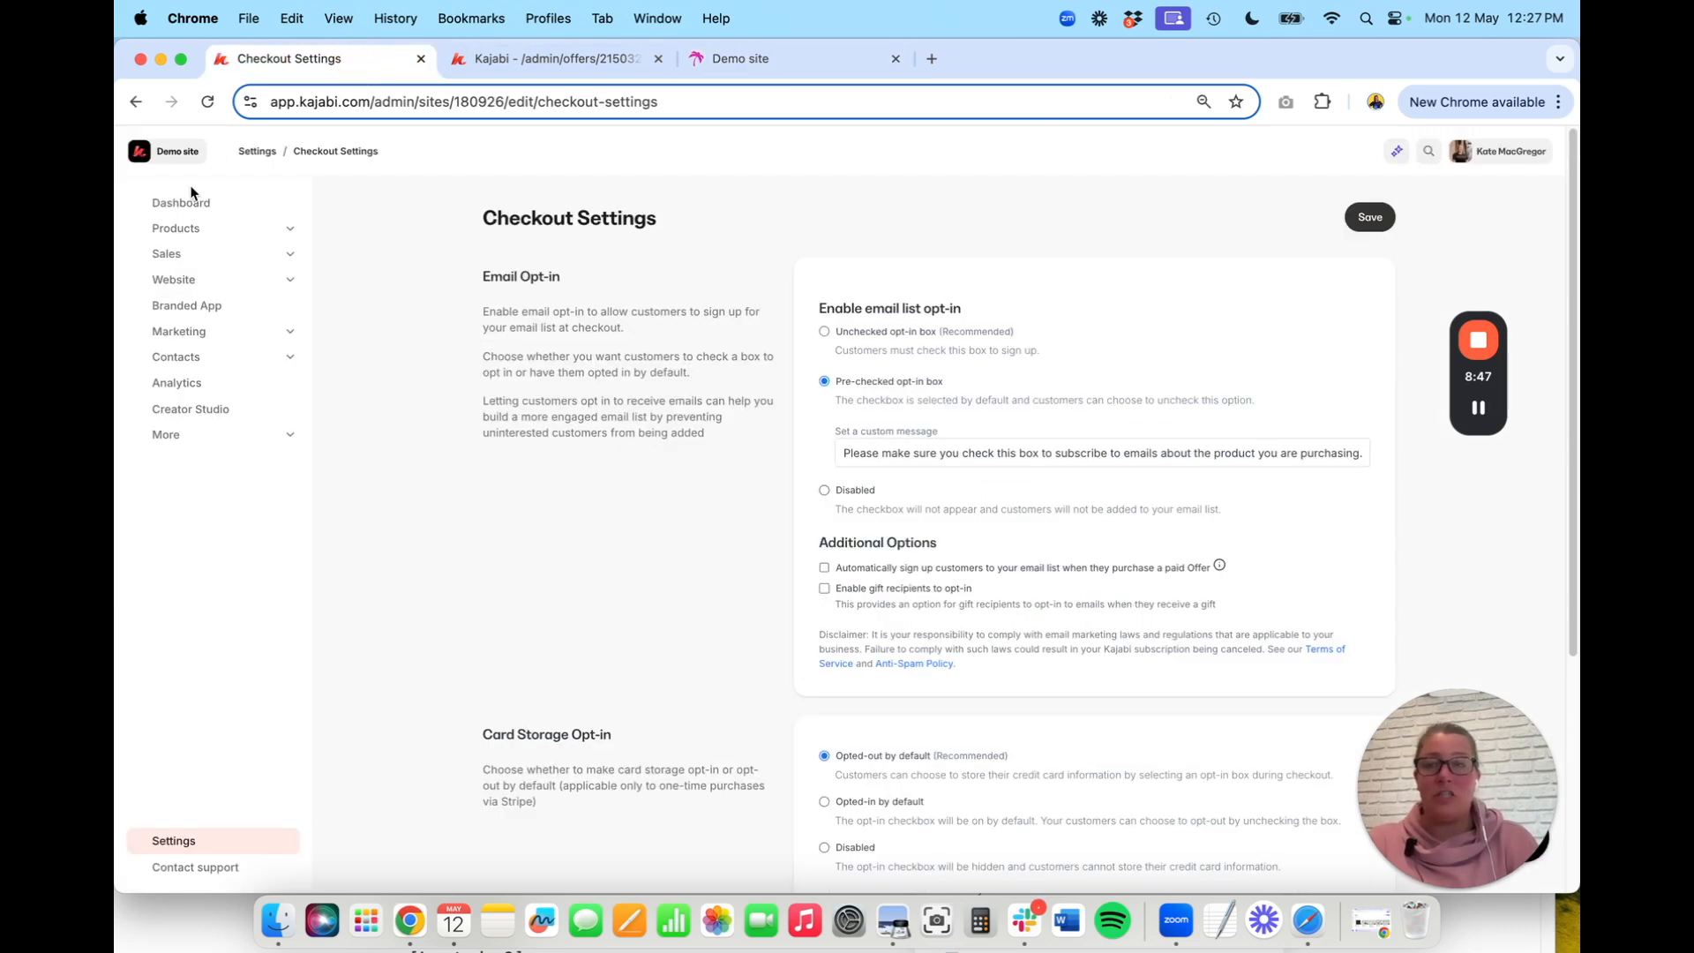
left_click(289, 332)
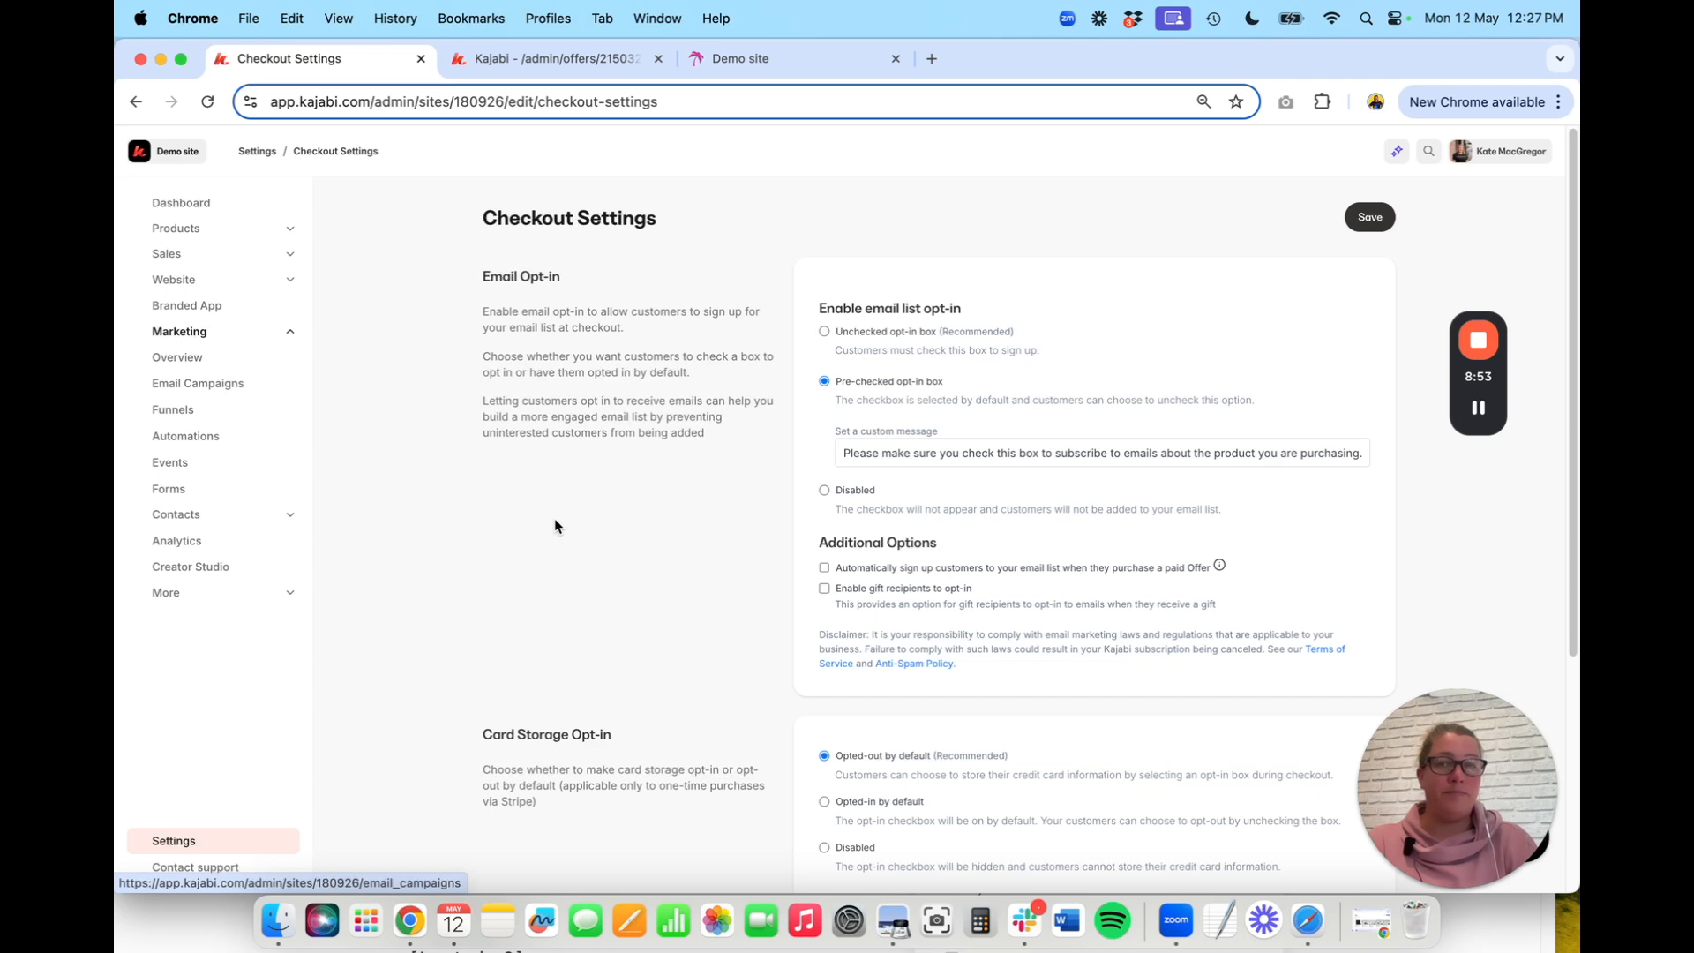
left_click(485, 58)
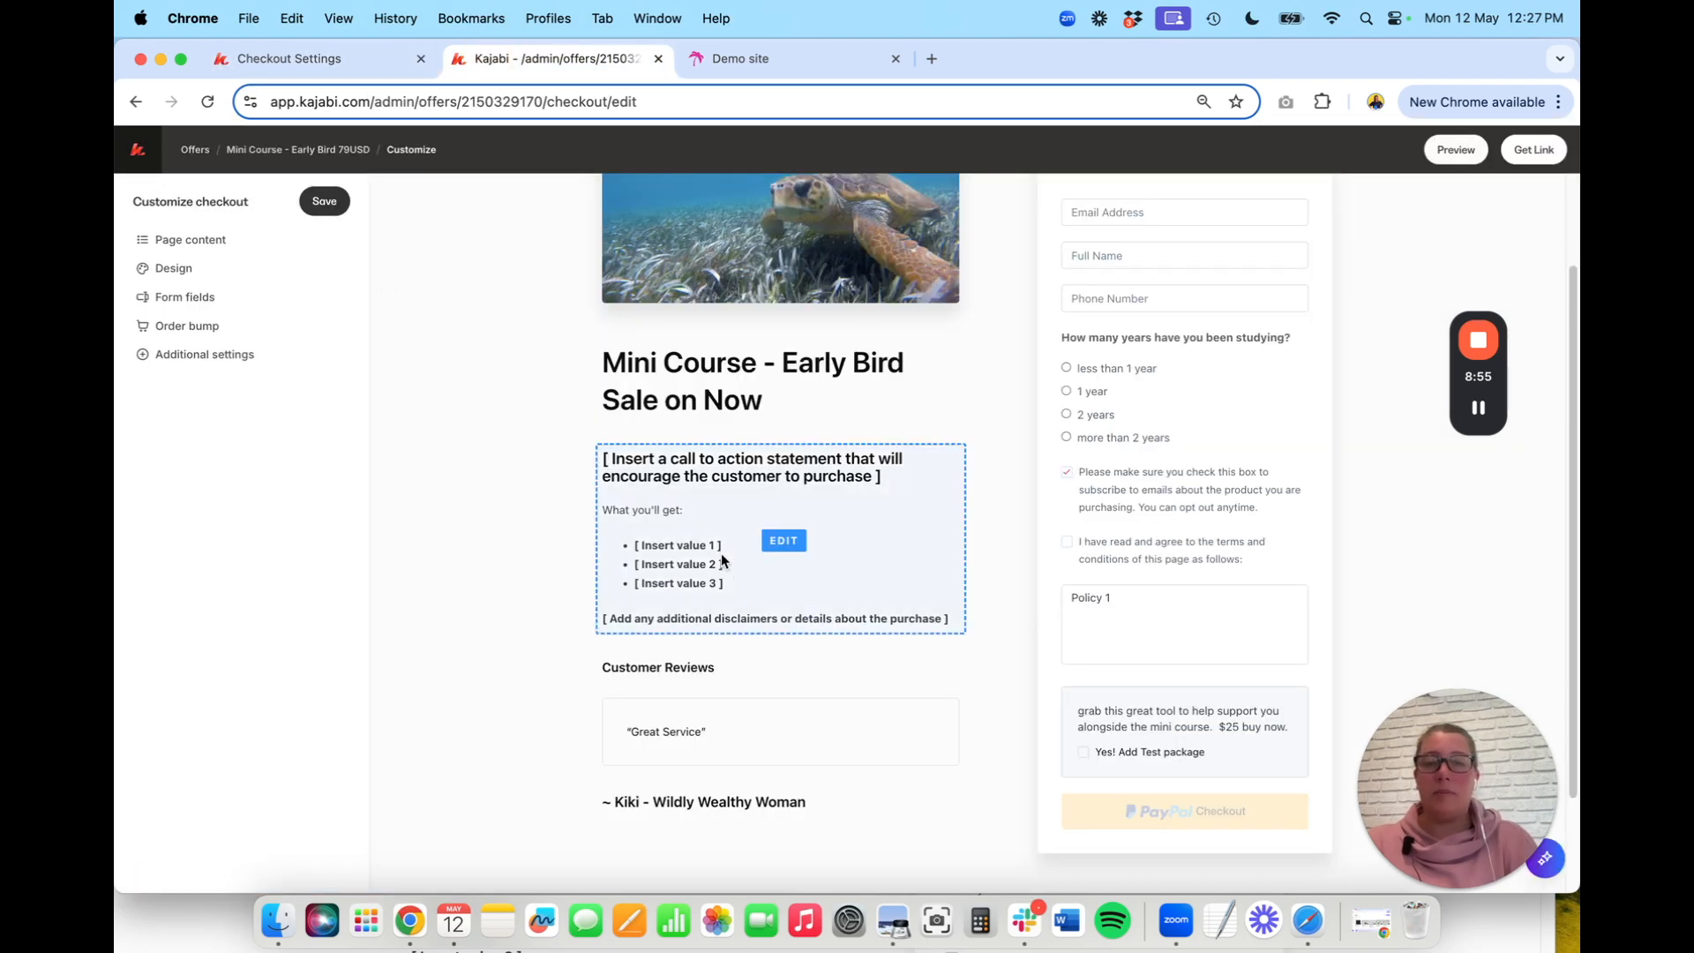
scroll(722, 553, "up", 2)
scroll(988, 666, "down", 2)
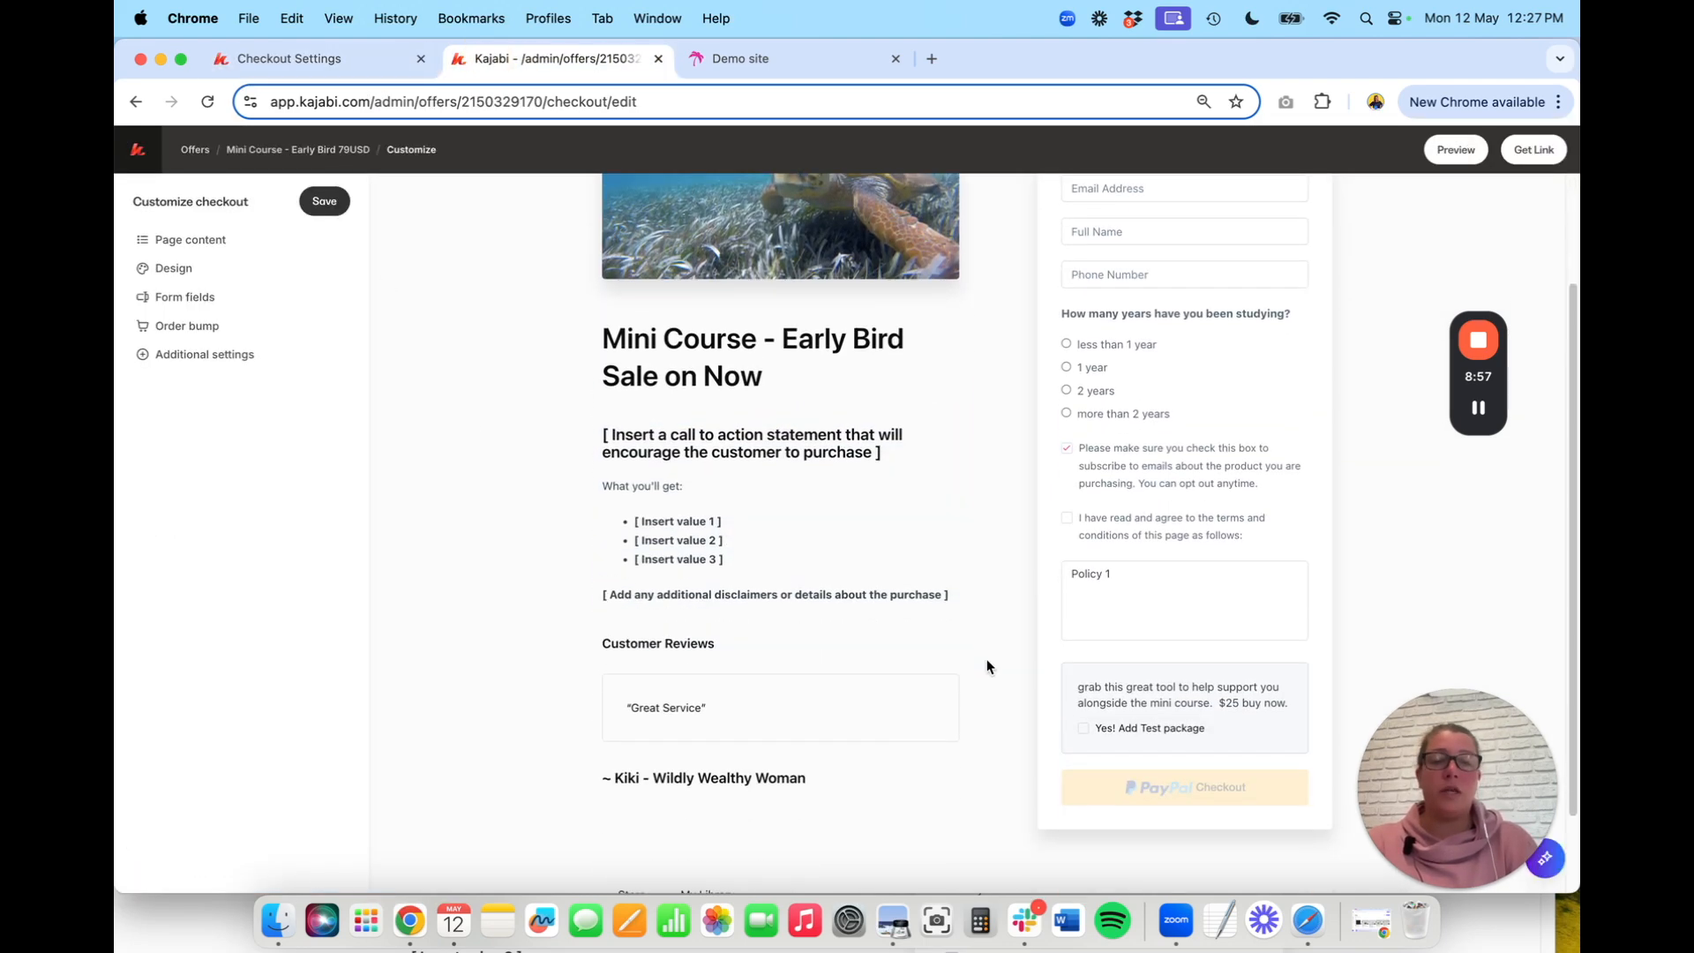
scroll(987, 666, "up", 3)
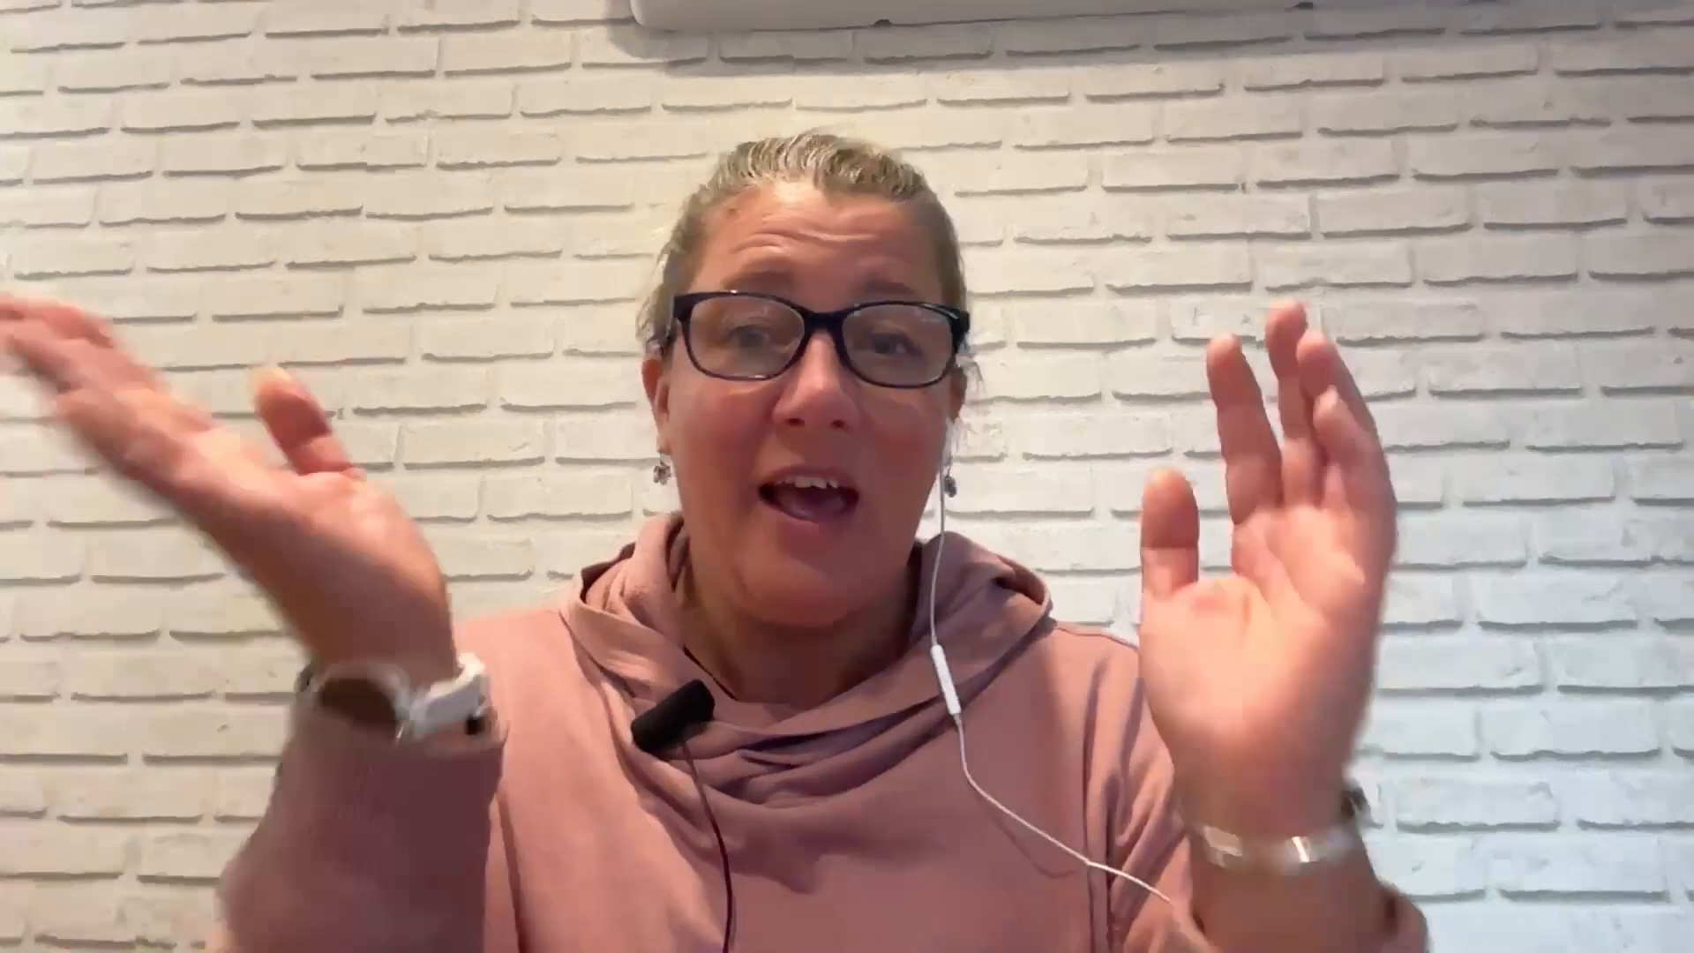